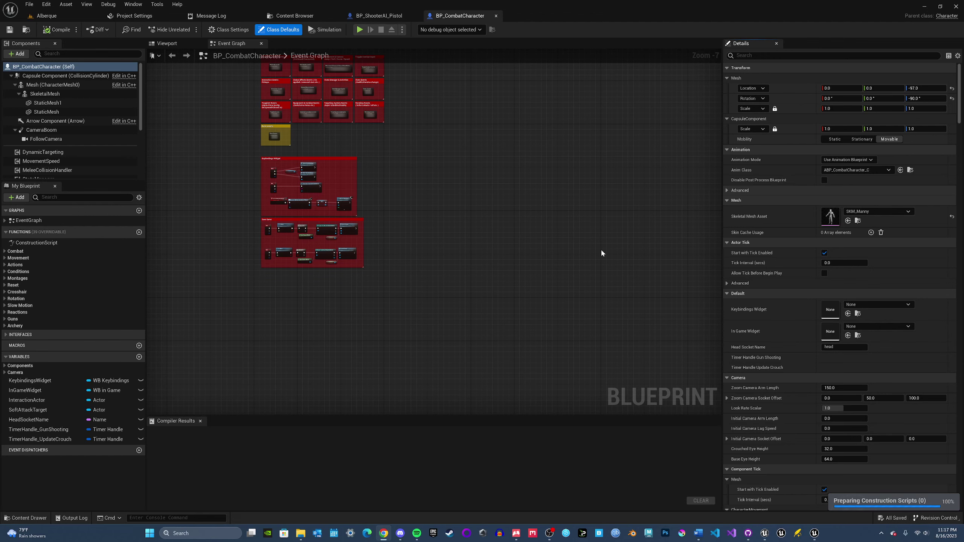
# - Examine the Keybindings Widget and Save Game node groups in the BP_CombatCharacter event graph
pyautogui.moveTo(343, 258); pyautogui.dragTo(466, 311, button='right')
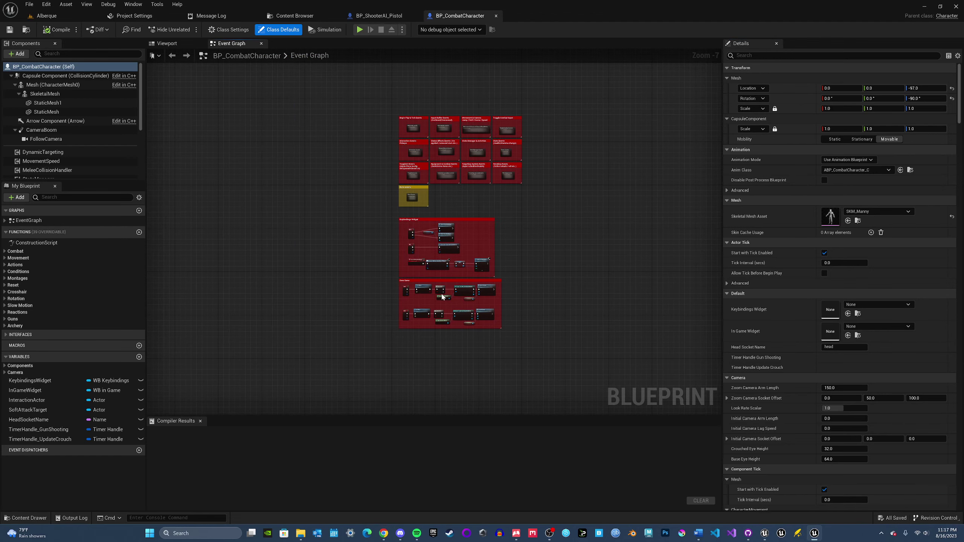
pyautogui.scroll(4, 427, 261)
pyautogui.moveTo(346, 269); pyautogui.dragTo(355, 178, button='right')
pyautogui.moveTo(510, 211); pyautogui.dragTo(460, 253, button='right')
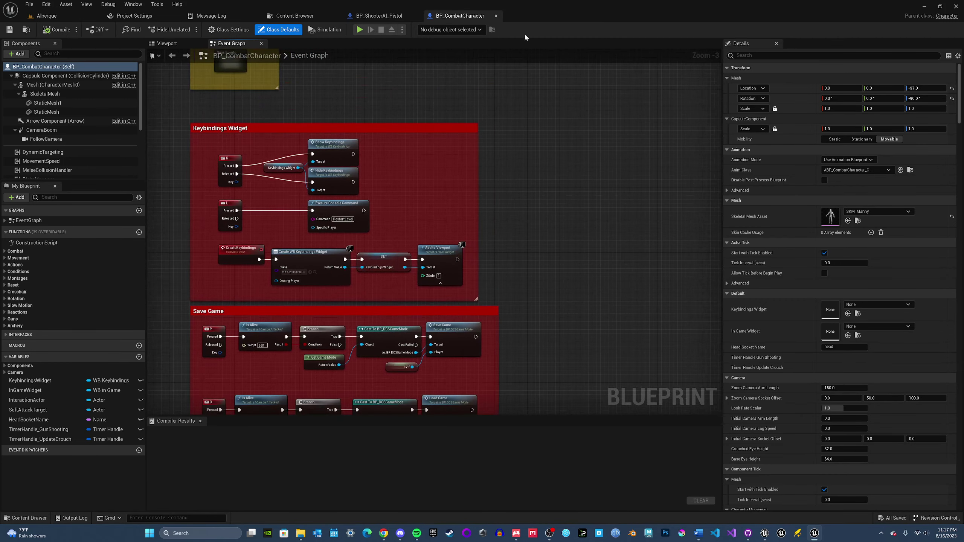
# - Switch to the Alberque level and examine the road, trailer and pool area from several angles, with editor icons shown and hidden
pyautogui.click(301, 16)
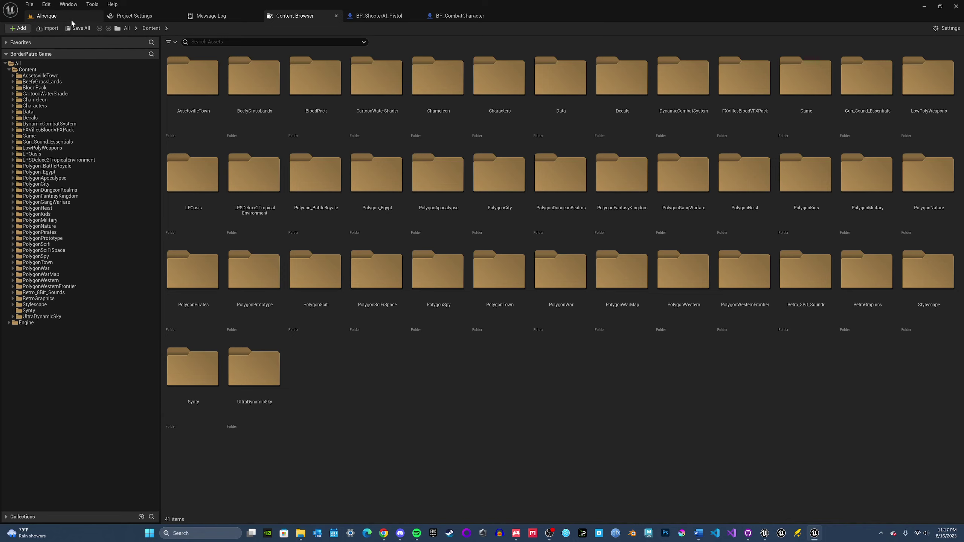
pyautogui.click(47, 15)
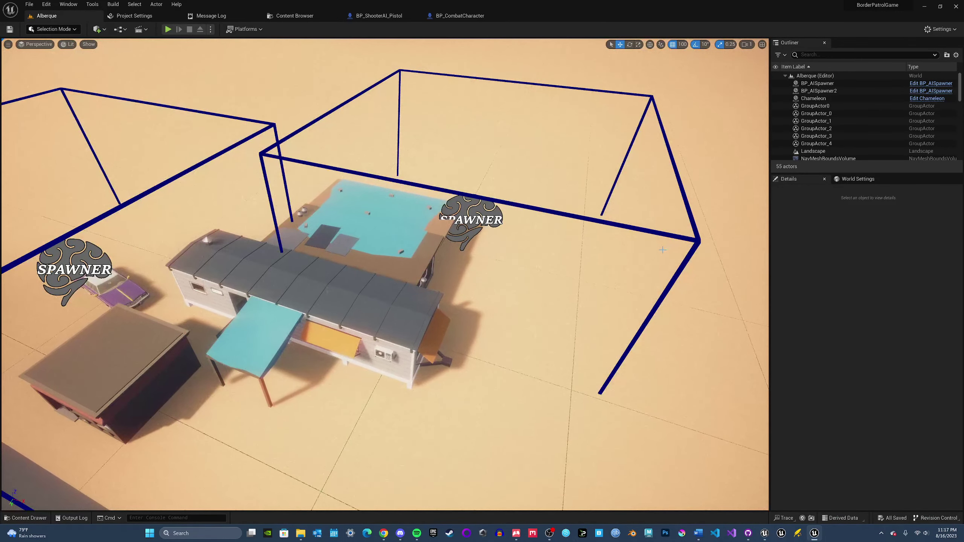
pyautogui.press('s')
pyautogui.moveTo(515, 377); pyautogui.dragTo(433, 484, button='right')
pyautogui.scroll(2, 439, 478)
pyautogui.press('g')
pyautogui.moveTo(478, 376); pyautogui.dragTo(595, 340, button='right')
pyautogui.press('w')
pyautogui.press('a')
pyautogui.moveTo(440, 375); pyautogui.dragTo(313, 381, button='right')
pyautogui.moveTo(402, 367); pyautogui.dragTo(479, 383, button='right')
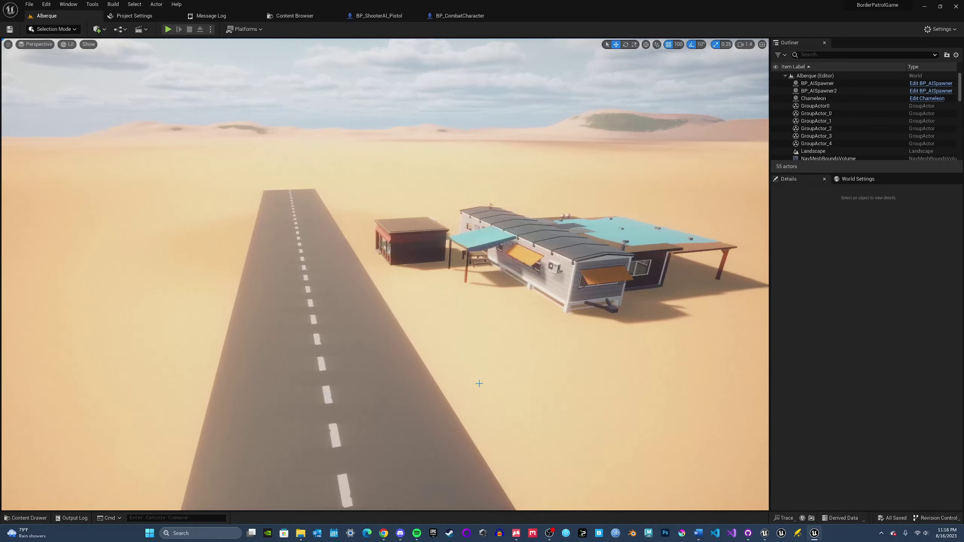
pyautogui.click(462, 328)
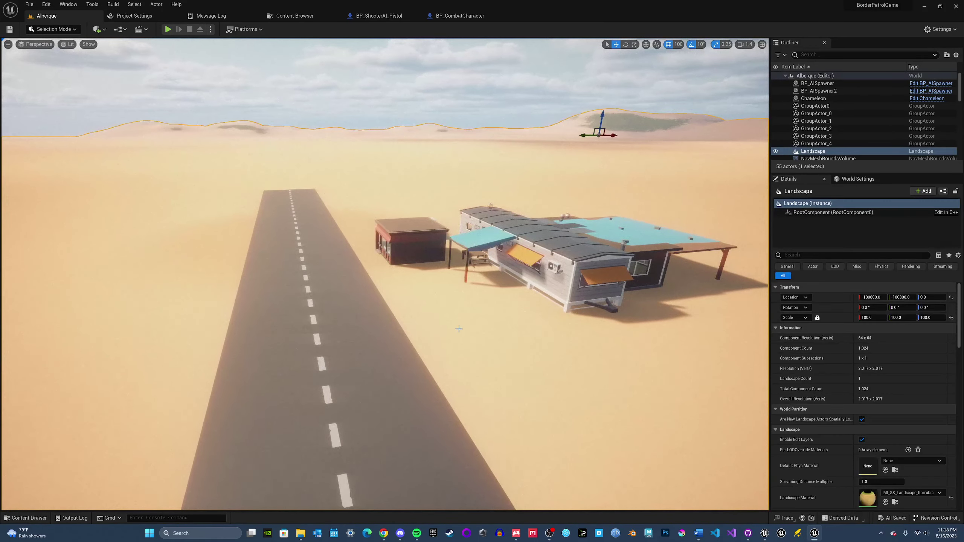
pyautogui.press('Escape')
pyautogui.moveTo(464, 325); pyautogui.dragTo(599, 327, button='right')
pyautogui.press('a')
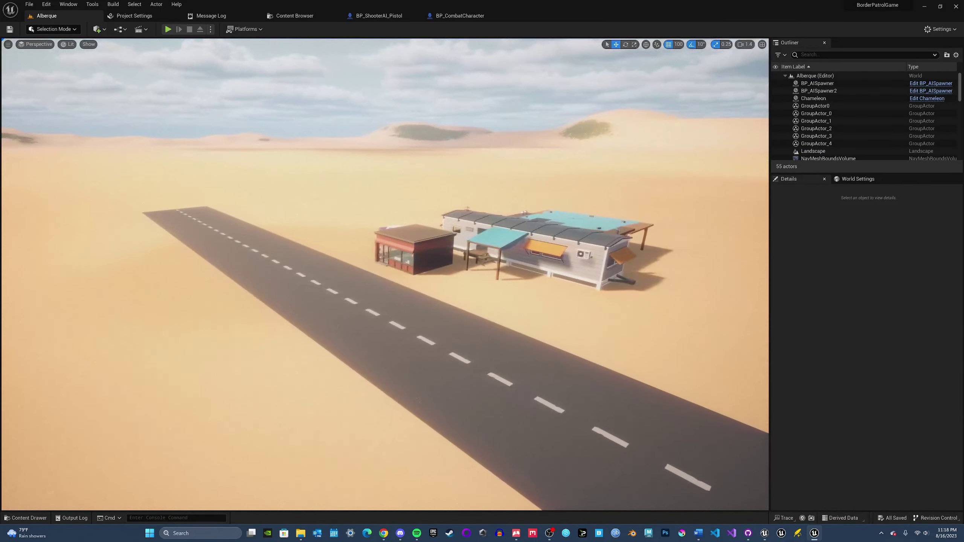
pyautogui.press('g')
pyautogui.moveTo(463, 324)
pyautogui.mouseDown(button='right')
pyautogui.moveTo(584, 317)
pyautogui.moveTo(464, 324)
pyautogui.mouseUp(button='right')
pyautogui.press('a')
# - Switch to the WolfthornBattlechest project and examine the DenortepPlains level's ruins, towers and capture points
pyautogui.click(924, 6)
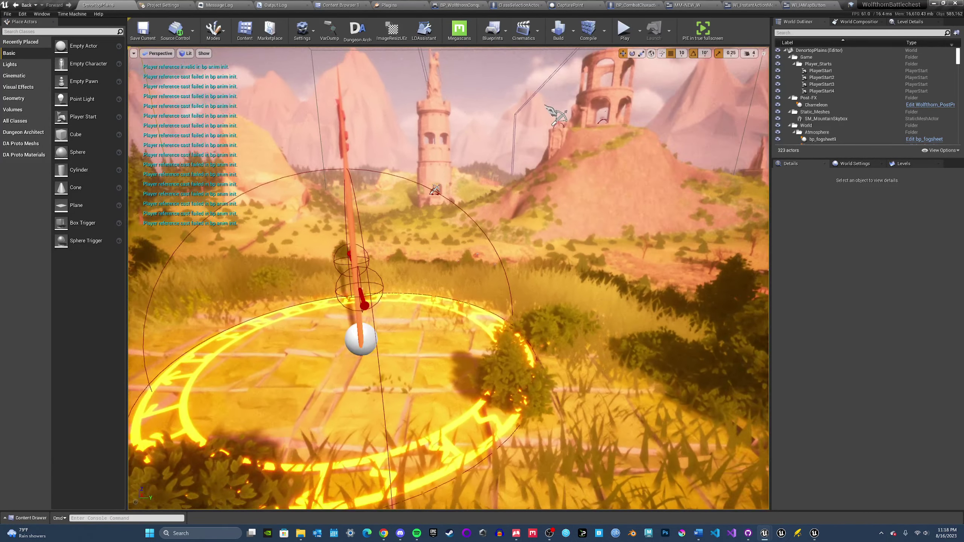
pyautogui.press('s')
pyautogui.moveTo(448, 278); pyautogui.dragTo(397, 265, button='right')
pyautogui.press('g')
pyautogui.press('g')
pyautogui.press('d')
pyautogui.press('s')
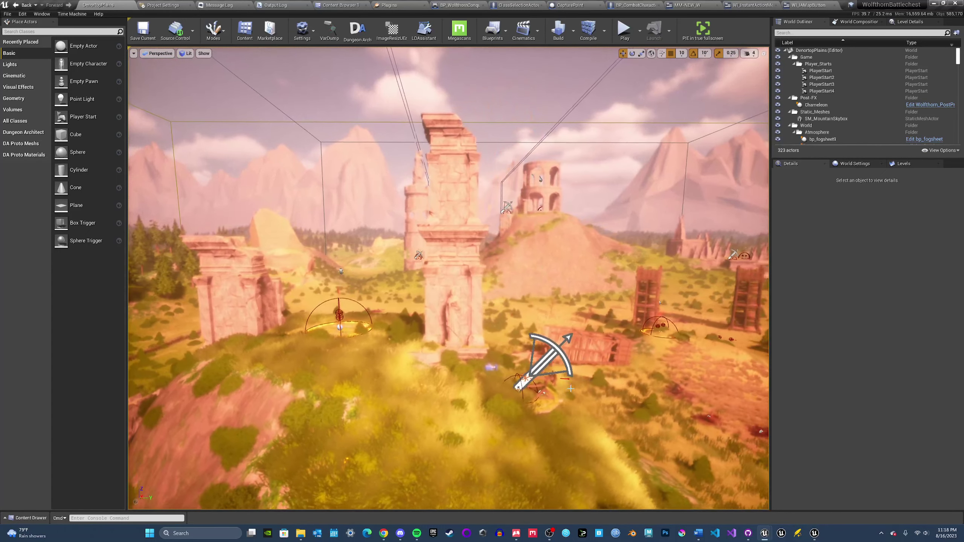
pyautogui.press('g')
pyautogui.click(542, 380)
pyautogui.press('a')
pyautogui.moveTo(542, 380); pyautogui.dragTo(563, 384, button='right')
pyautogui.press('g')
pyautogui.keyDown('ctrl'); pyautogui.click(847, 103); pyautogui.keyUp('ctrl')
pyautogui.press('w')
pyautogui.moveTo(580, 278); pyautogui.dragTo(587, 278, button='right')
# - Bring up the Plugins page and close it
pyautogui.hotkey('shift', 'F11')
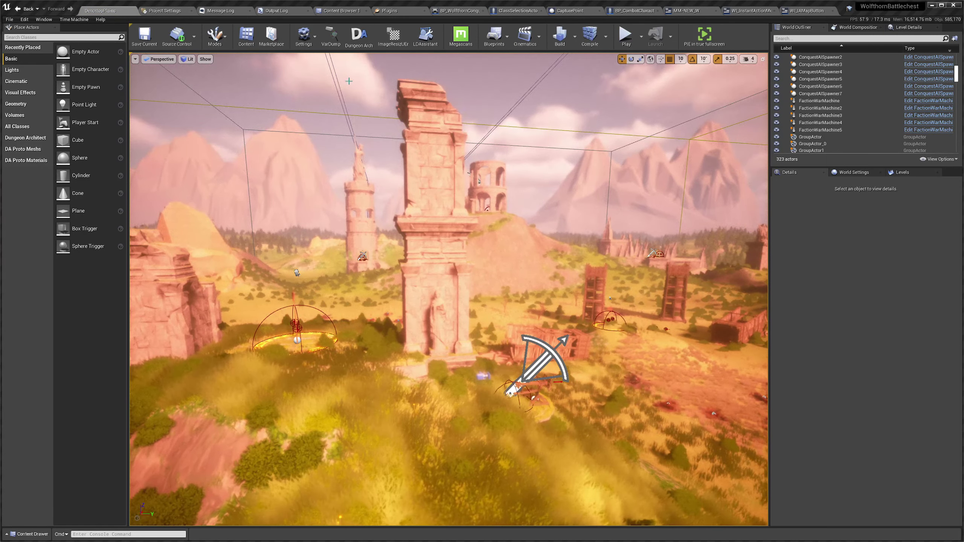
pyautogui.click(419, 11)
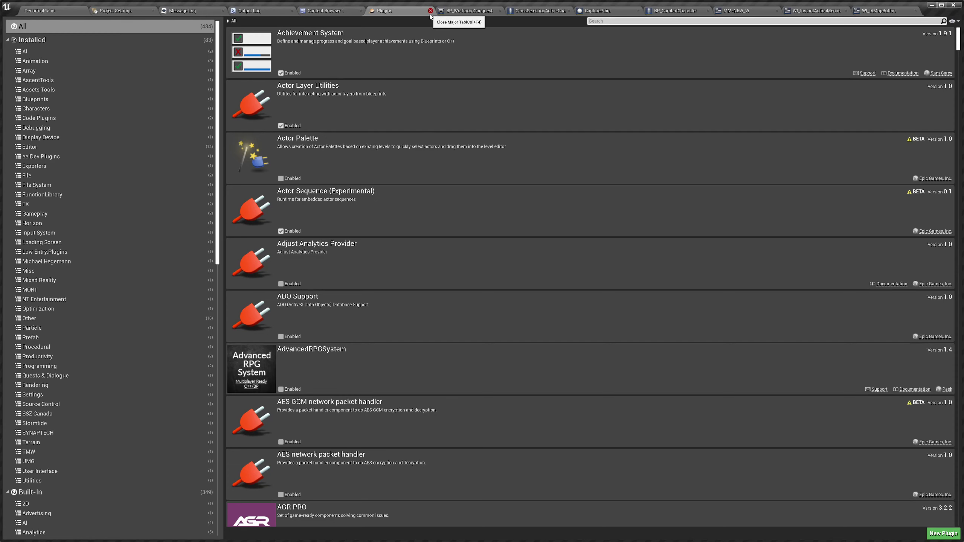
pyautogui.click(430, 11)
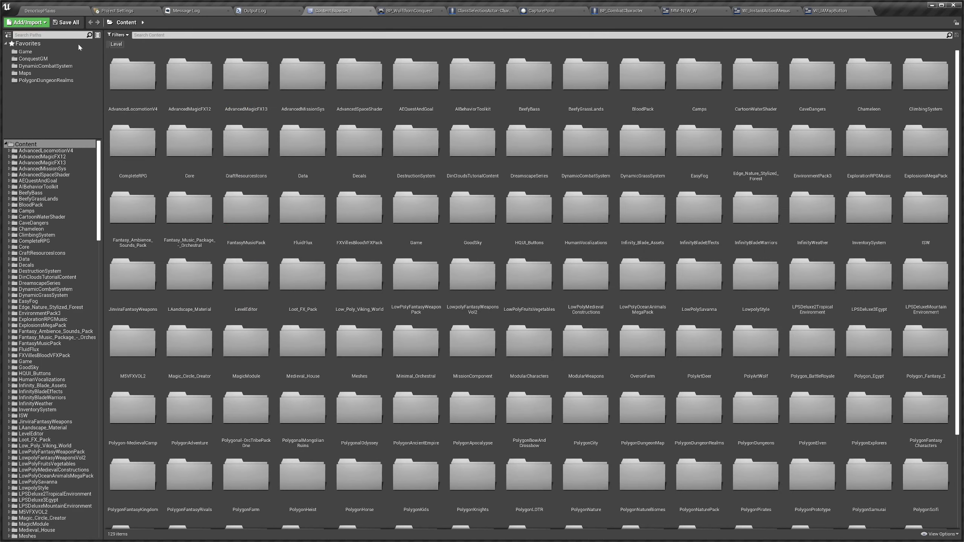
# - Open the VaguundCastle level from the Maps/ConquestMaps folder and show it in the level viewport
pyautogui.click(40, 74)
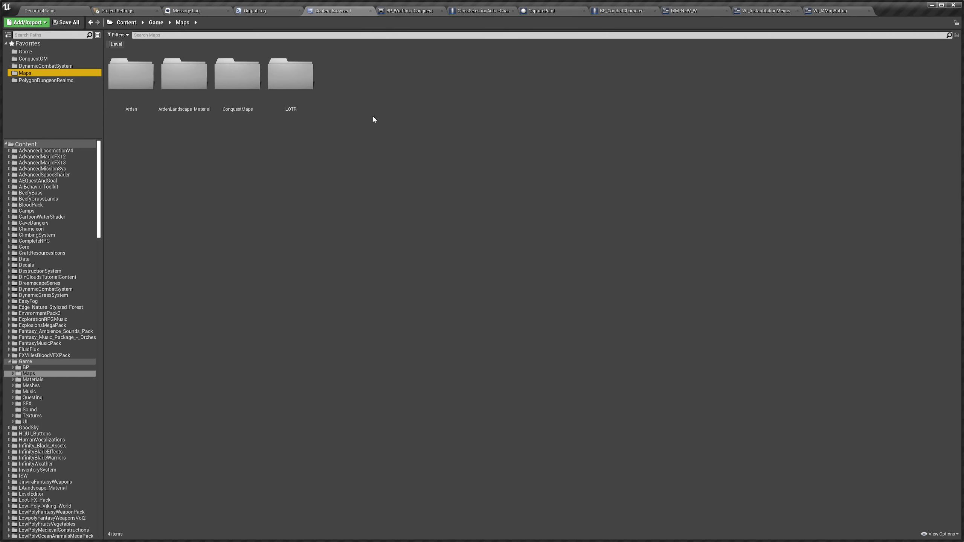
pyautogui.doubleClick(238, 78)
pyautogui.click(185, 74)
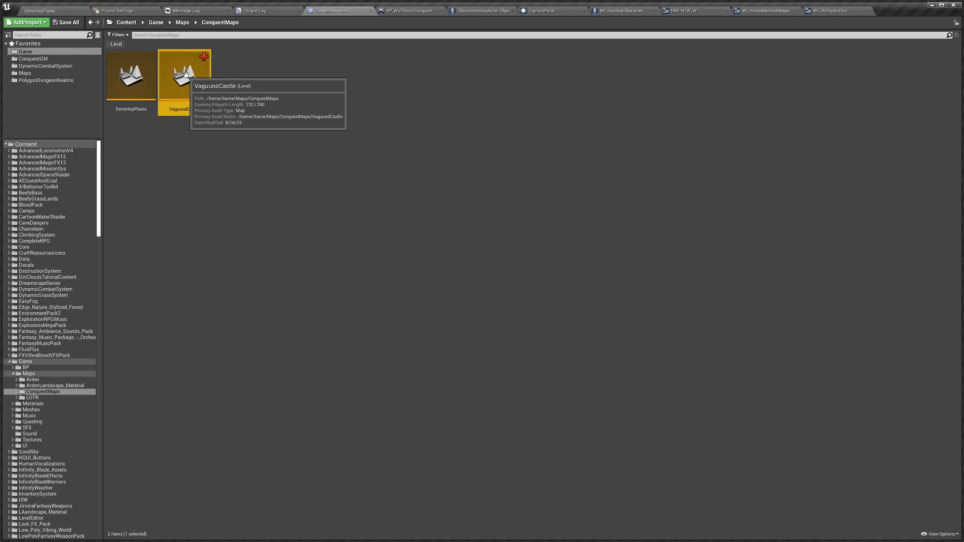
pyautogui.doubleClick(185, 74)
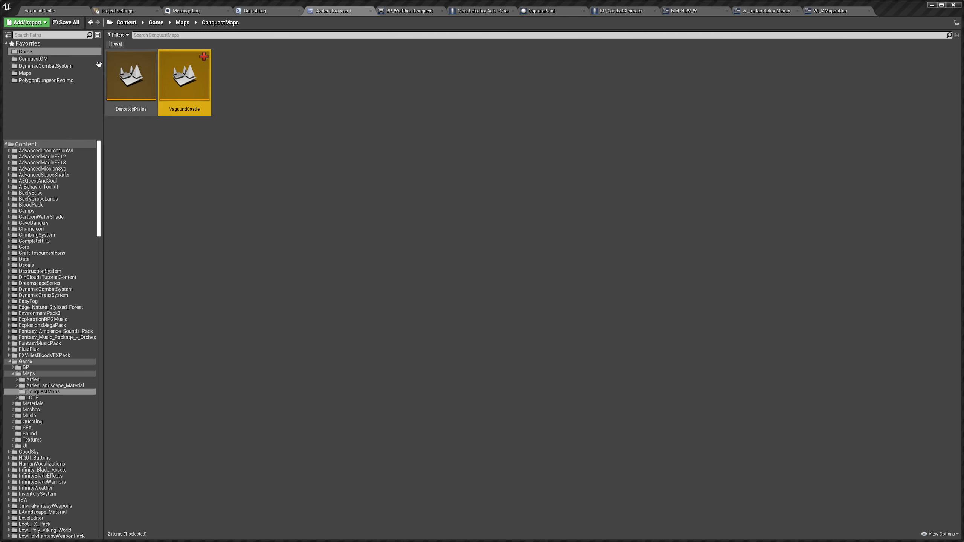
pyautogui.click(67, 13)
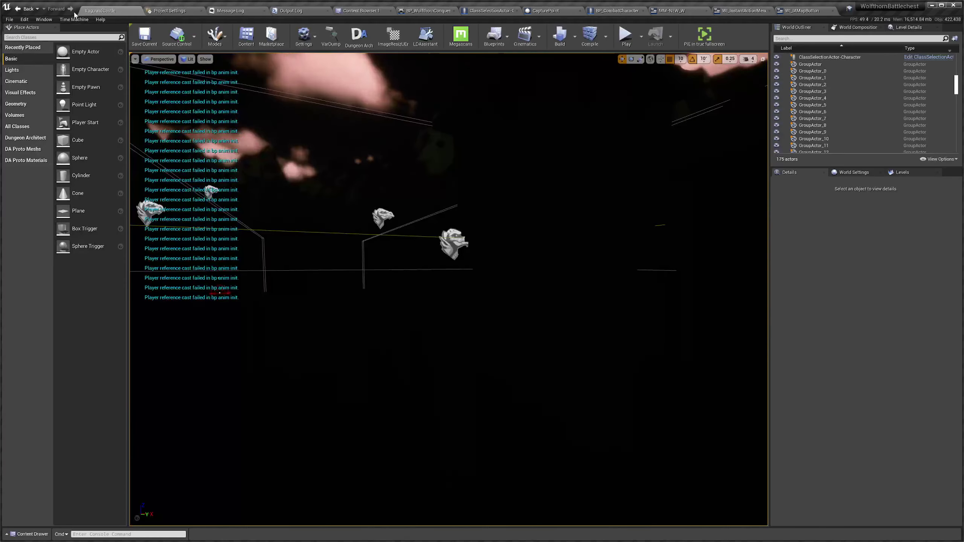
pyautogui.click(937, 8)
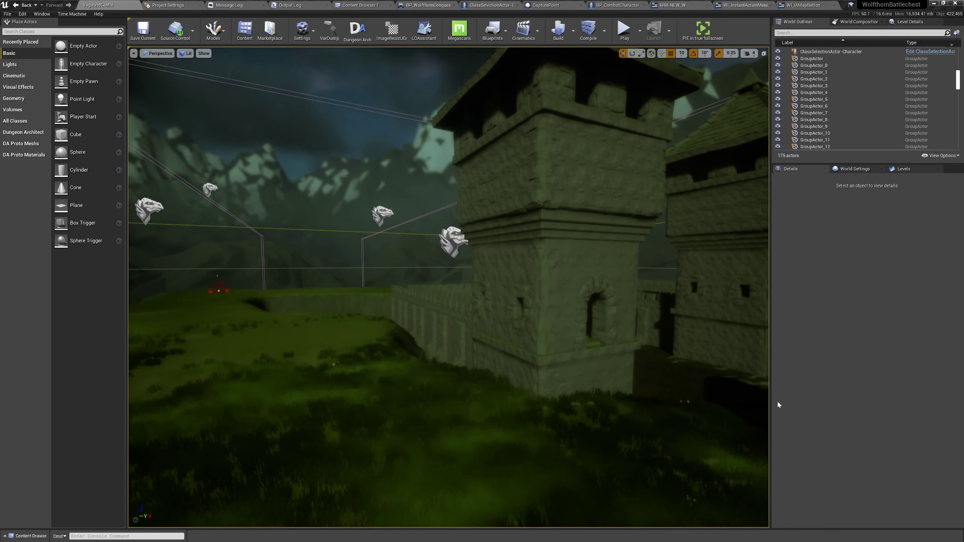
# - Examine the VaguundCastle level from the grassy ridge beside the front tower and outer wall
pyautogui.moveTo(556, 400); pyautogui.dragTo(543, 395, button='right')
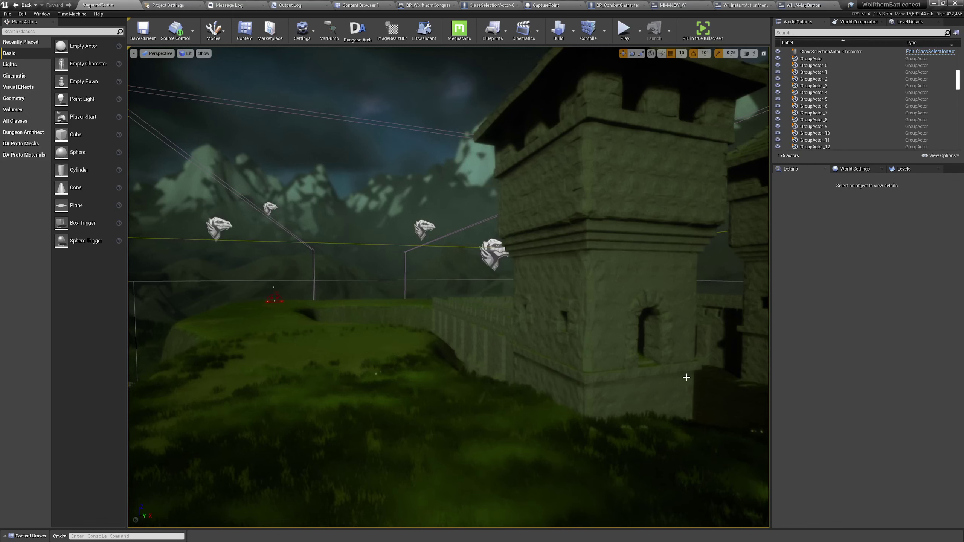
pyautogui.press('super')
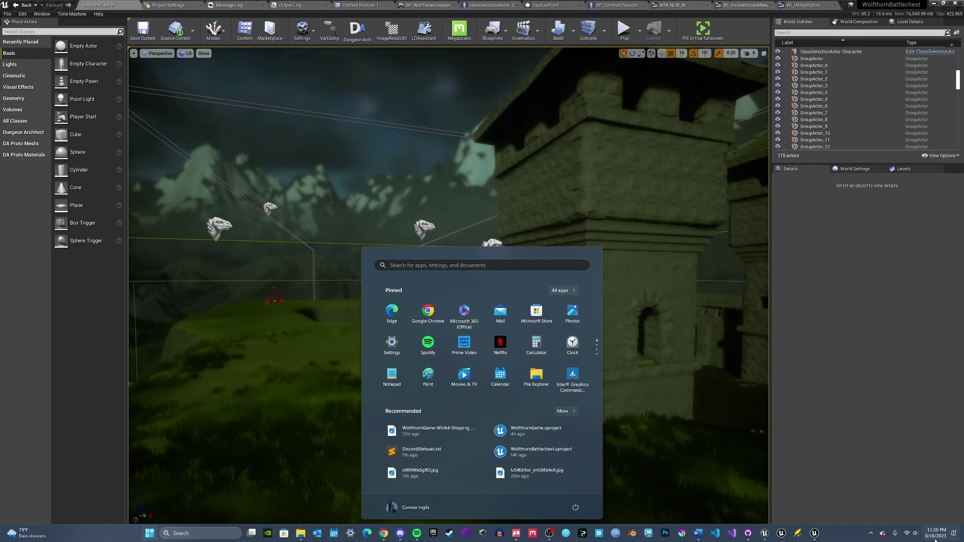
pyautogui.click(939, 534)
pyautogui.moveTo(668, 331); pyautogui.dragTo(622, 304, button='right')
pyautogui.moveTo(687, 351); pyautogui.dragTo(687, 375, button='right')
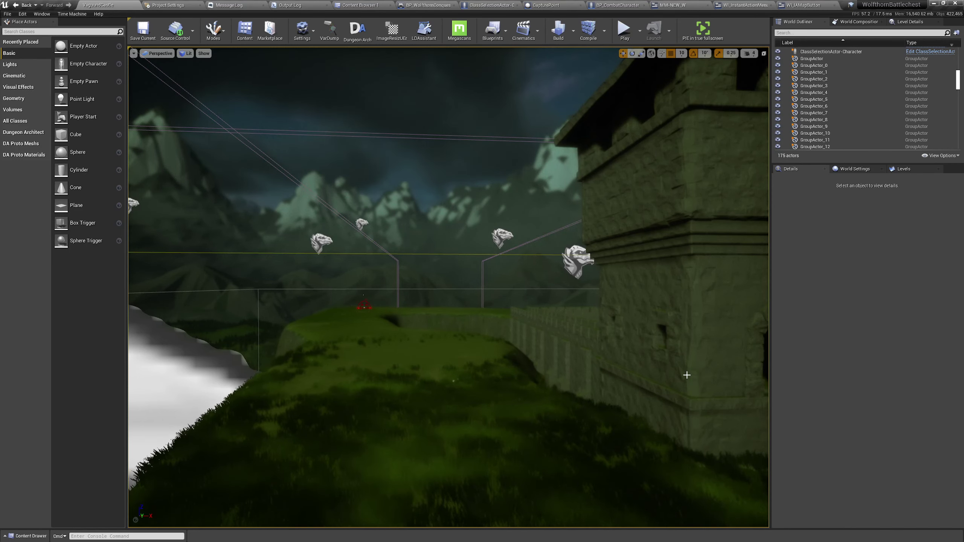
pyautogui.press('w')
pyautogui.moveTo(675, 357); pyautogui.dragTo(723, 363, button='right')
pyautogui.press('g')
pyautogui.moveTo(630, 373); pyautogui.dragTo(736, 352, button='right')
pyautogui.moveTo(516, 351); pyautogui.dragTo(501, 347, button='right')
pyautogui.moveTo(626, 344)
pyautogui.mouseDown(button='right')
pyautogui.moveTo(590, 329)
pyautogui.moveTo(623, 347)
pyautogui.mouseUp(button='right')
pyautogui.press('g')
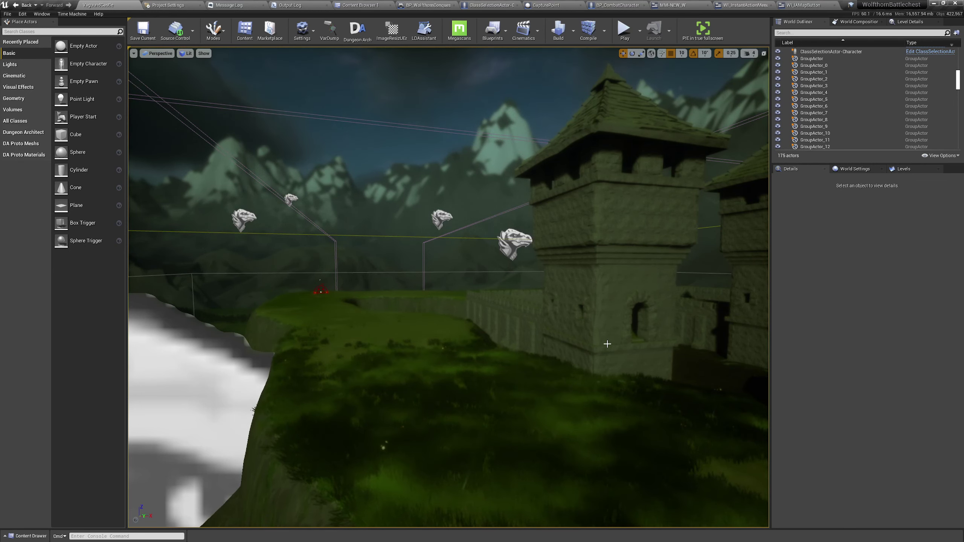
pyautogui.moveTo(556, 327); pyautogui.dragTo(645, 327, button='right')
pyautogui.press('g')
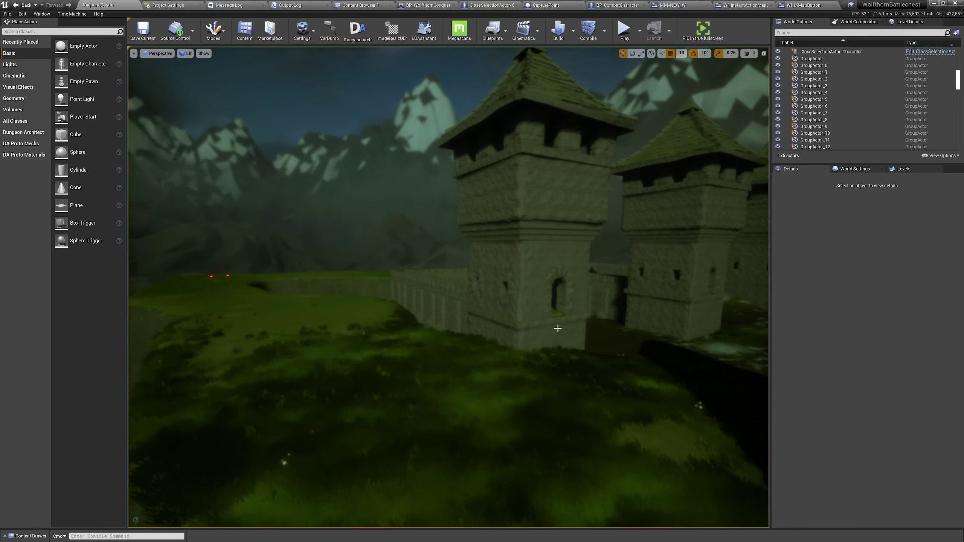
# - Examine the castle towers, glowing capture rings and torch-lit wall in the VaguundCastle level with editor icons shown and hidden
pyautogui.press('s')
pyautogui.moveTo(556, 327); pyautogui.dragTo(493, 303, button='right')
pyautogui.press('w')
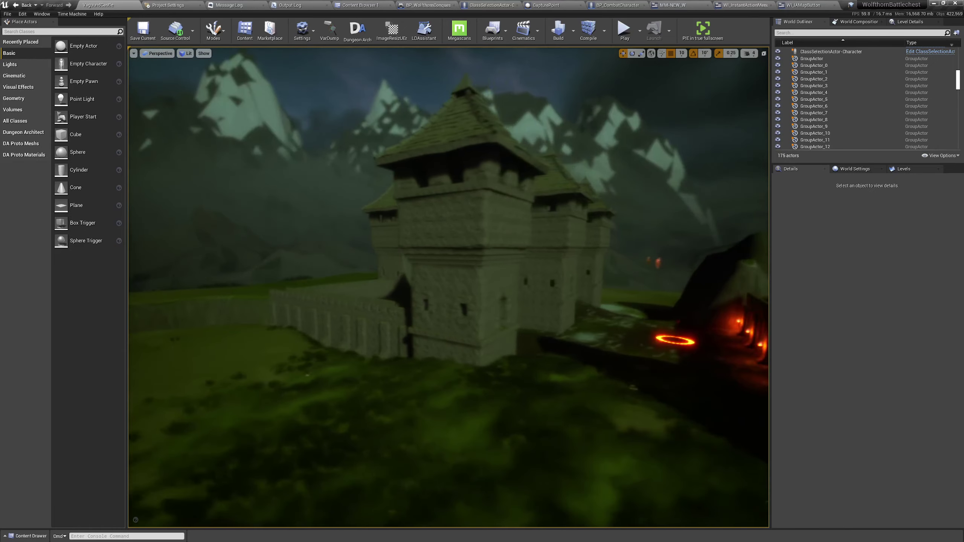
pyautogui.press('g')
pyautogui.moveTo(556, 333)
pyautogui.mouseDown(button='right')
pyautogui.moveTo(528, 346)
pyautogui.moveTo(553, 332)
pyautogui.mouseUp(button='right')
pyautogui.press('s')
pyautogui.press('d')
pyautogui.press('w')
pyautogui.press('a')
pyautogui.press('g')
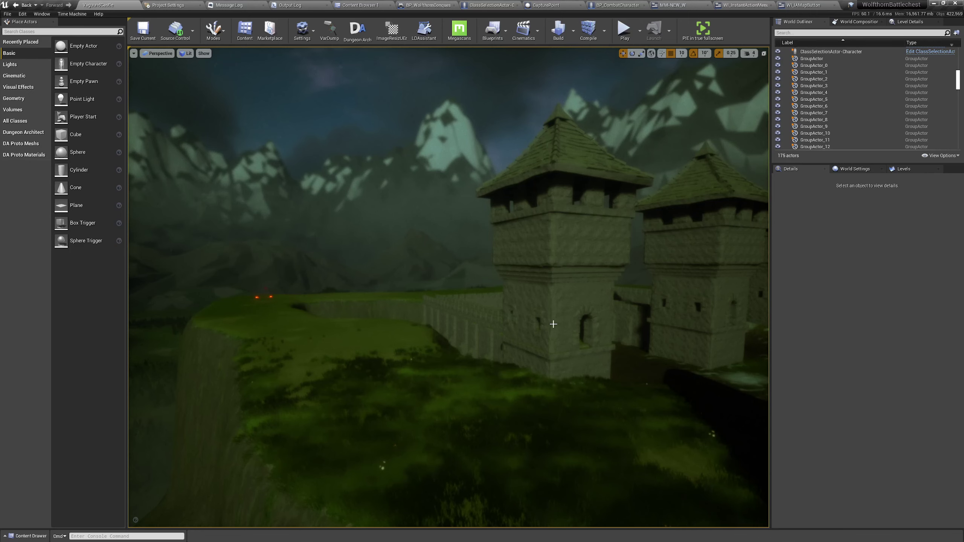
pyautogui.moveTo(565, 332)
pyautogui.mouseDown(button='right')
pyautogui.moveTo(643, 338)
pyautogui.moveTo(572, 340)
pyautogui.mouseUp(button='right')
pyautogui.press('w')
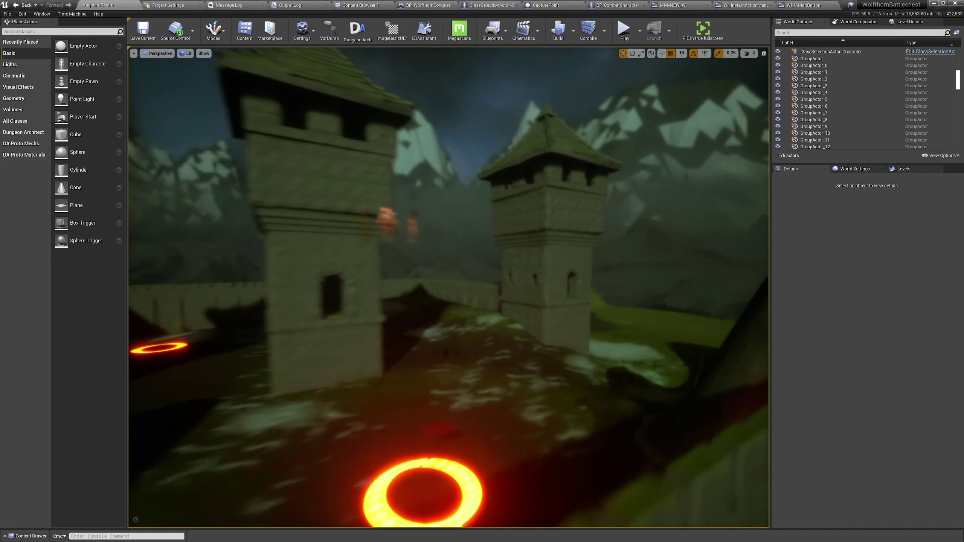
pyautogui.moveTo(660, 334)
pyautogui.mouseDown(button='right')
pyautogui.moveTo(698, 332)
pyautogui.moveTo(592, 331)
pyautogui.moveTo(670, 345)
pyautogui.mouseUp(button='right')
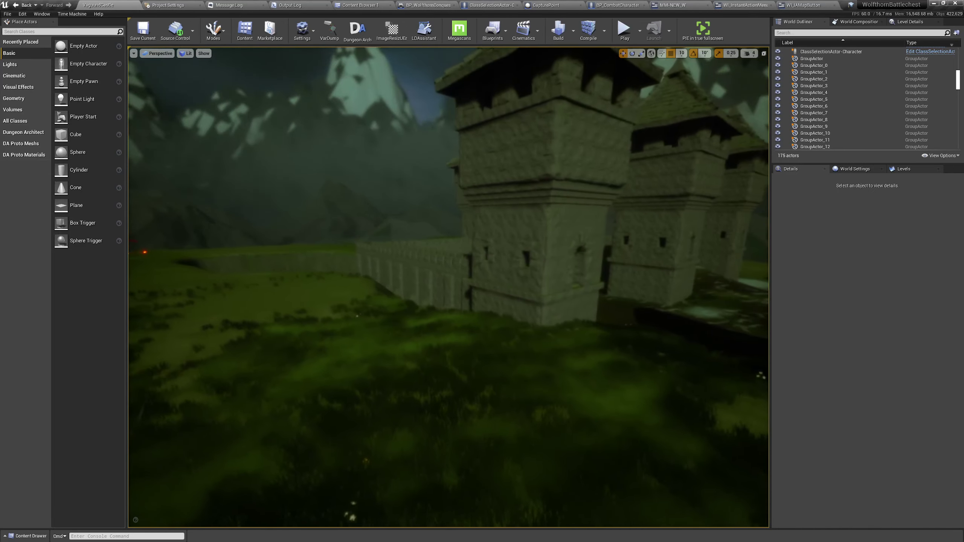
pyautogui.moveTo(595, 330); pyautogui.dragTo(608, 329, button='right')
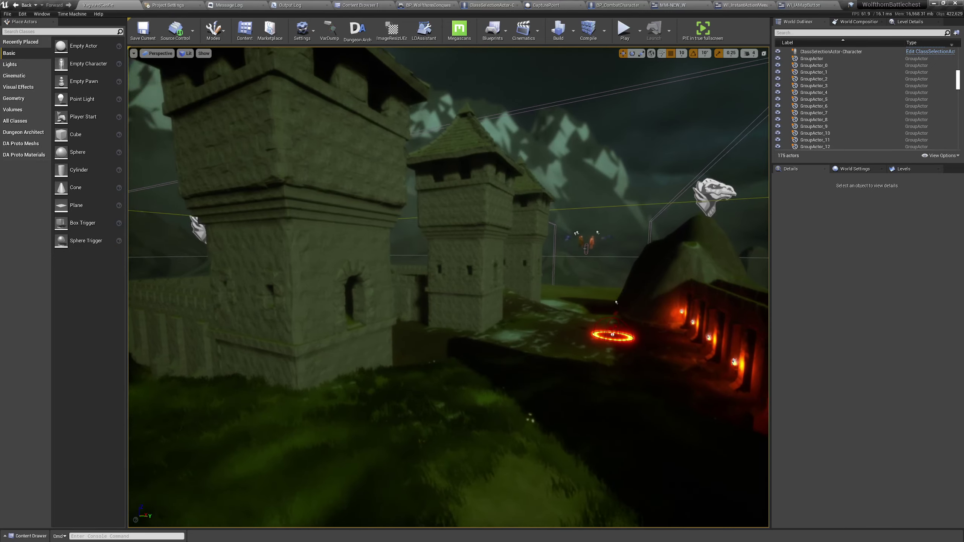
pyautogui.moveTo(609, 329); pyautogui.dragTo(570, 330, button='right')
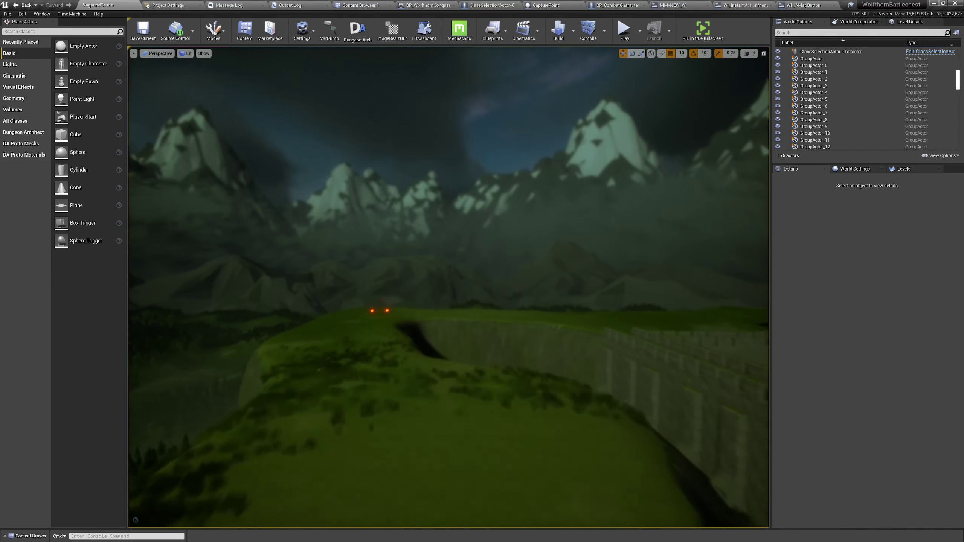
# - Examine the cliffs, mountain backdrop and castle courtyard in the VaguundCastle level from different sides
pyautogui.moveTo(570, 330); pyautogui.dragTo(547, 305, button='right')
pyautogui.press('g')
pyautogui.press('g')
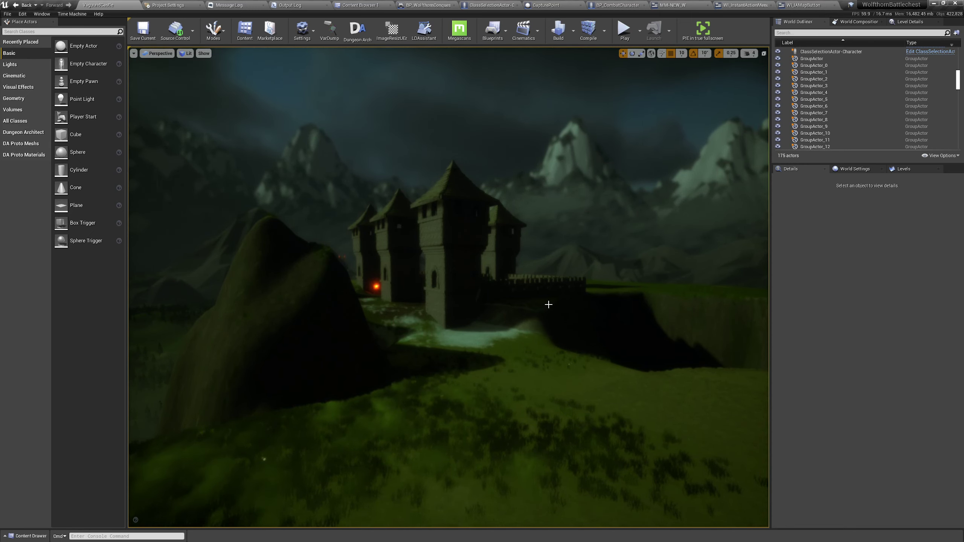
pyautogui.moveTo(548, 305)
pyautogui.mouseDown(button='right')
pyautogui.moveTo(522, 304)
pyautogui.moveTo(559, 304)
pyautogui.mouseUp(button='right')
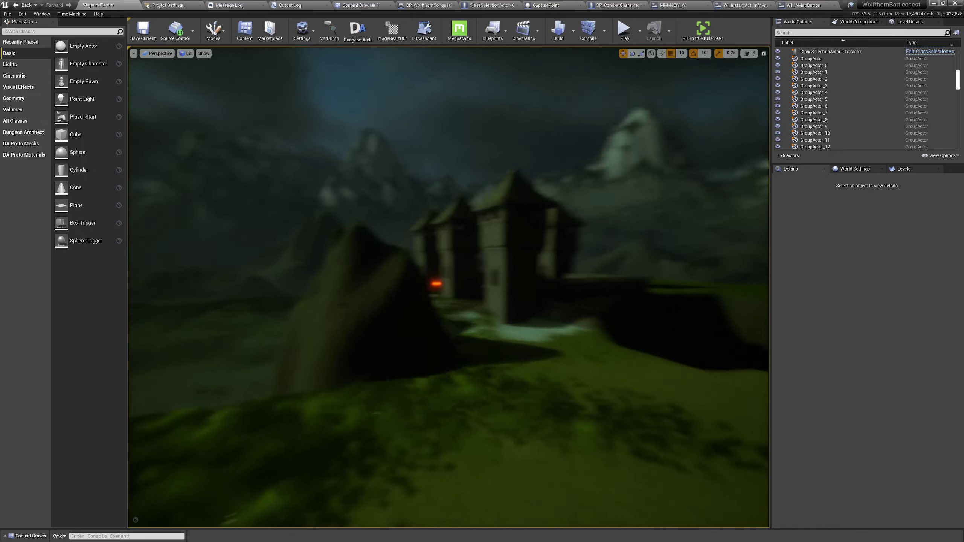
pyautogui.moveTo(514, 281); pyautogui.dragTo(529, 281, button='right')
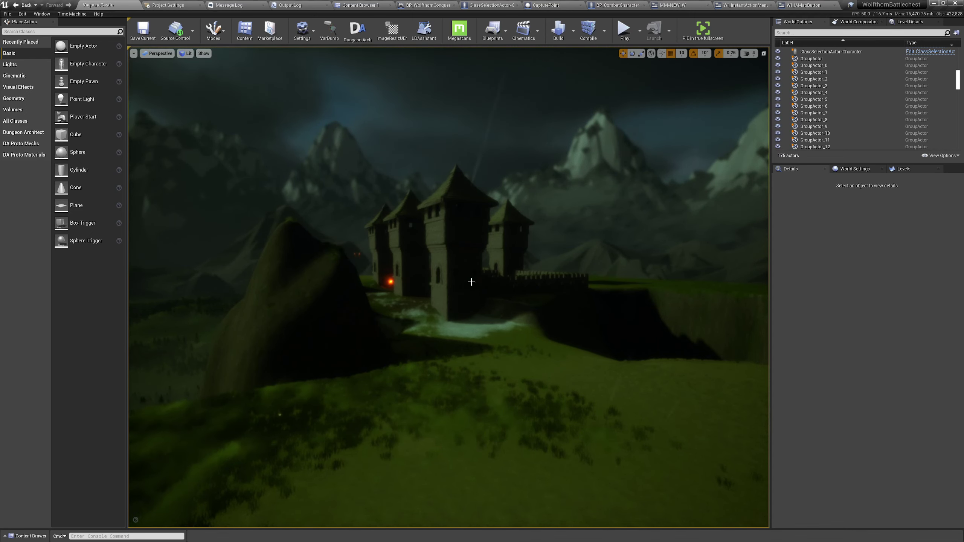
pyautogui.moveTo(511, 262); pyautogui.dragTo(542, 256, button='right')
pyautogui.moveTo(438, 274); pyautogui.dragTo(221, 277, button='right')
pyautogui.press('w')
pyautogui.press('w')
pyautogui.press('w')
pyautogui.press('s')
pyautogui.press('w')
pyautogui.moveTo(609, 300); pyautogui.dragTo(601, 300, button='right')
pyautogui.press('g')
pyautogui.press('g')
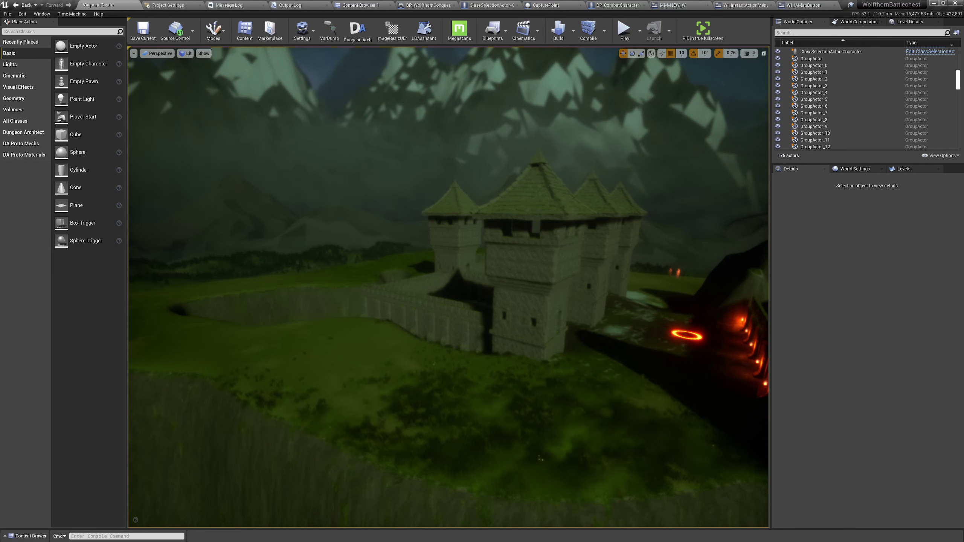
pyautogui.press('w')
pyautogui.moveTo(448, 287); pyautogui.dragTo(491, 278, button='right')
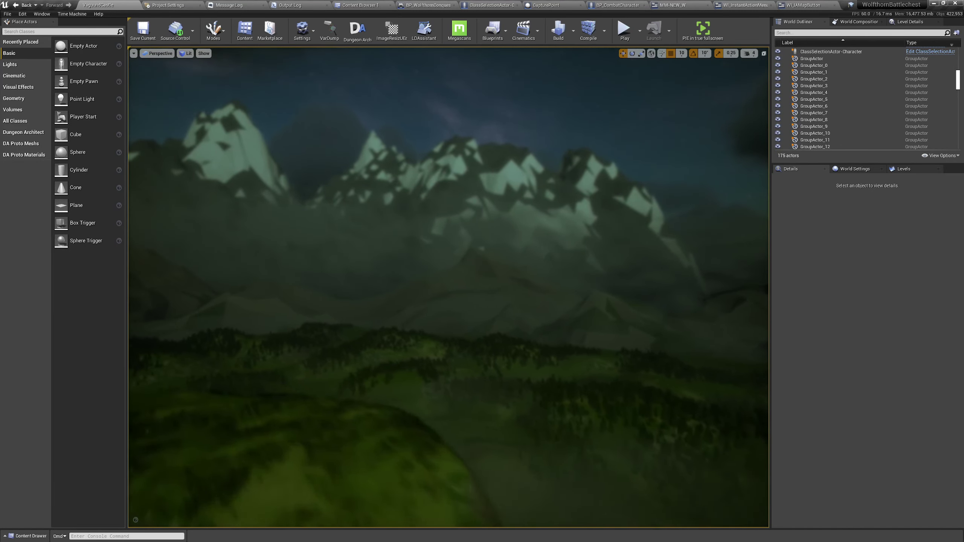
pyautogui.moveTo(592, 288); pyautogui.dragTo(587, 288, button='right')
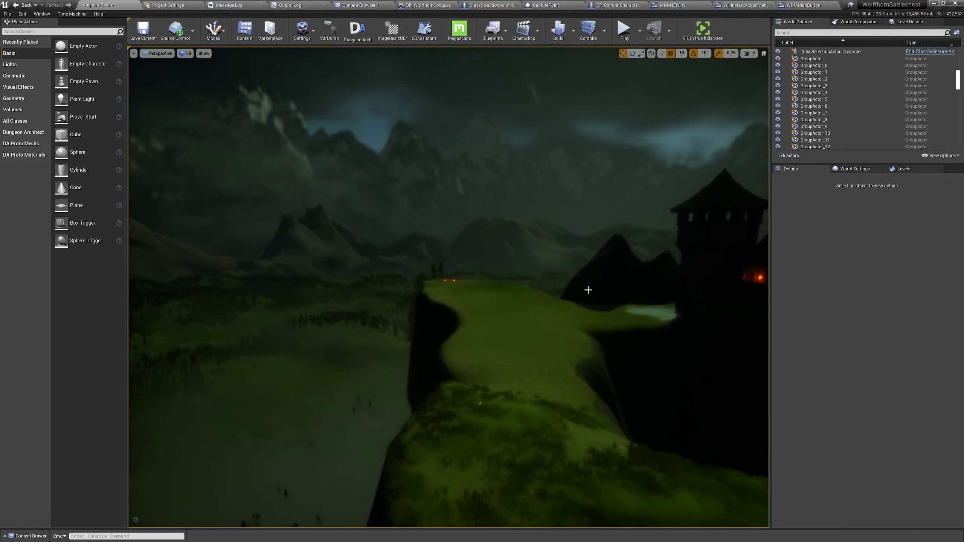
pyautogui.moveTo(557, 321); pyautogui.dragTo(597, 308, button='right')
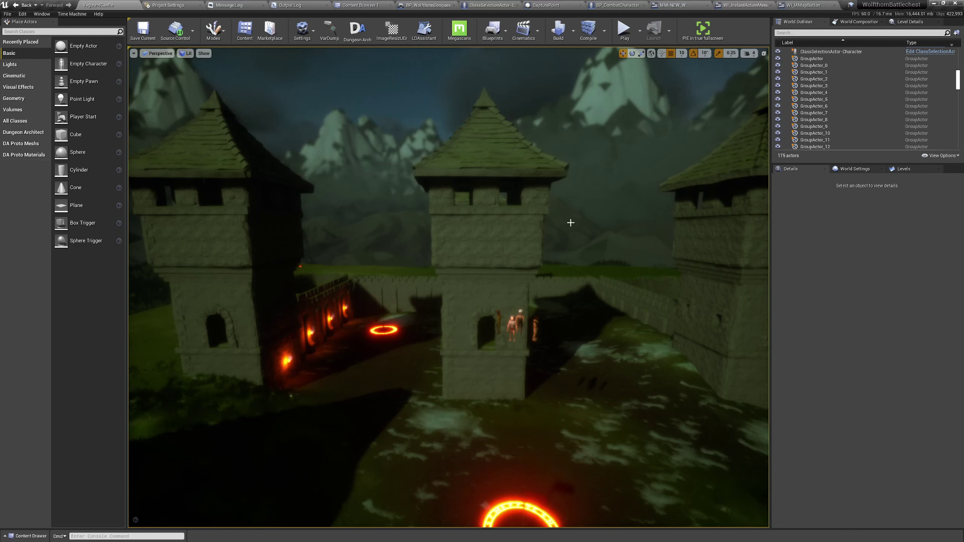
# - Examine the castle towers, torch-lit wall and glowing capture ring up close, with editor icons toggled on and off
pyautogui.moveTo(394, 282)
pyautogui.mouseDown(button='right')
pyautogui.moveTo(300, 272)
pyautogui.moveTo(399, 287)
pyautogui.moveTo(566, 285)
pyautogui.mouseUp(button='right')
pyautogui.press('w')
pyautogui.press('s')
pyautogui.press('w')
pyautogui.press('g')
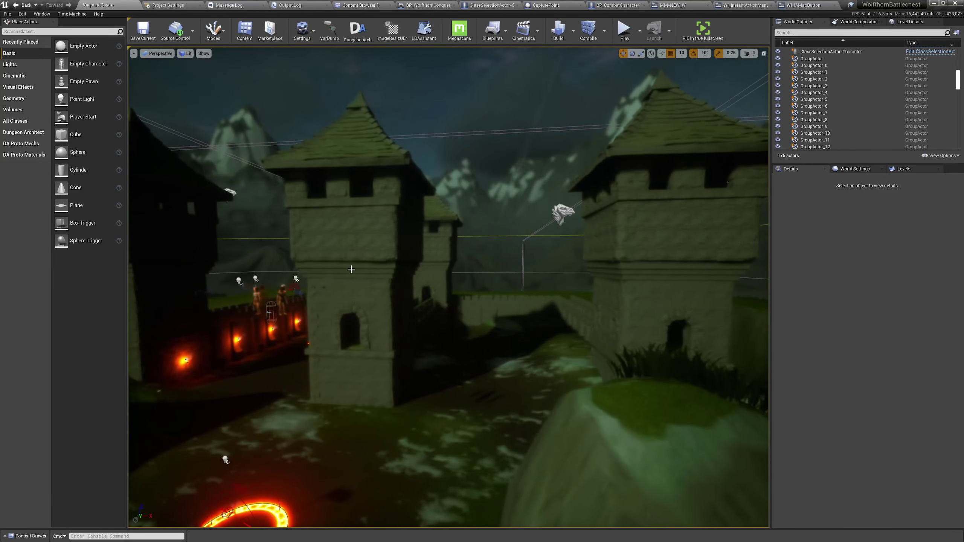
pyautogui.press('w')
pyautogui.moveTo(350, 267); pyautogui.dragTo(334, 281, button='right')
pyautogui.moveTo(400, 280); pyautogui.dragTo(408, 281, button='right')
pyautogui.moveTo(573, 292); pyautogui.dragTo(574, 291, button='right')
pyautogui.press('g')
pyautogui.press('g')
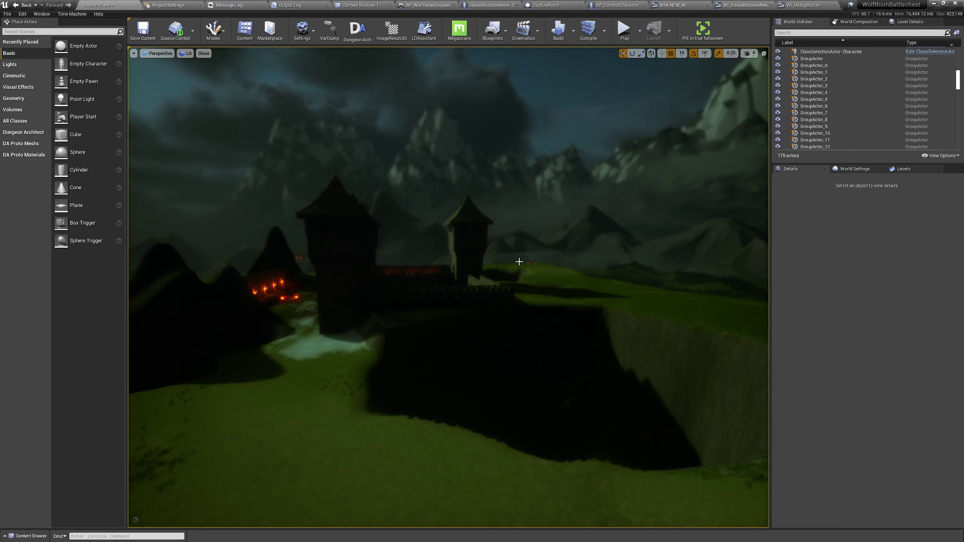
# - Examine the castle and its outer wall from the surrounding grassy plateau and cliff edges, toggling the editor icons
pyautogui.press('a')
pyautogui.moveTo(525, 284)
pyautogui.mouseDown(button='right')
pyautogui.moveTo(581, 276)
pyautogui.moveTo(525, 286)
pyautogui.mouseUp(button='right')
pyautogui.press('w')
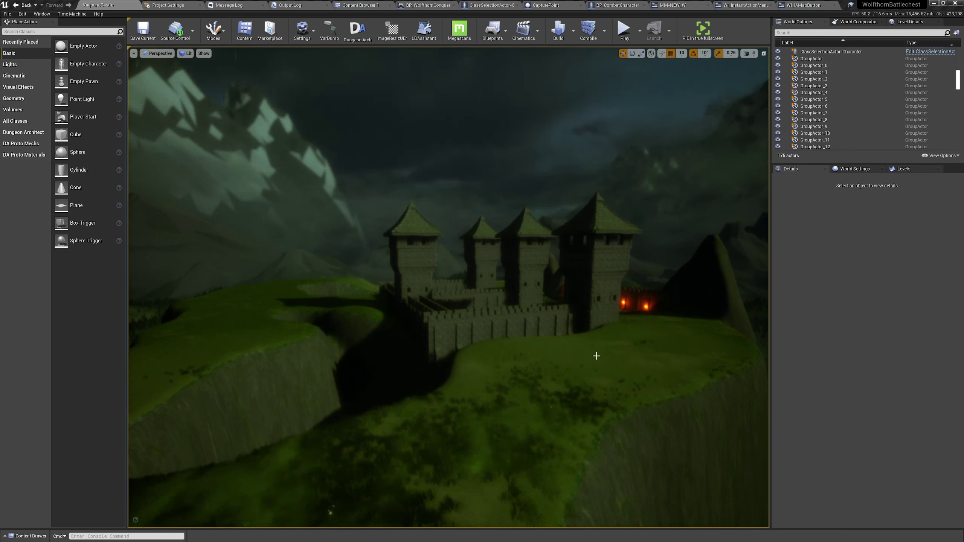
pyautogui.press('w')
pyautogui.moveTo(595, 356); pyautogui.dragTo(262, 340, button='right')
pyautogui.moveTo(610, 362); pyautogui.dragTo(557, 361, button='right')
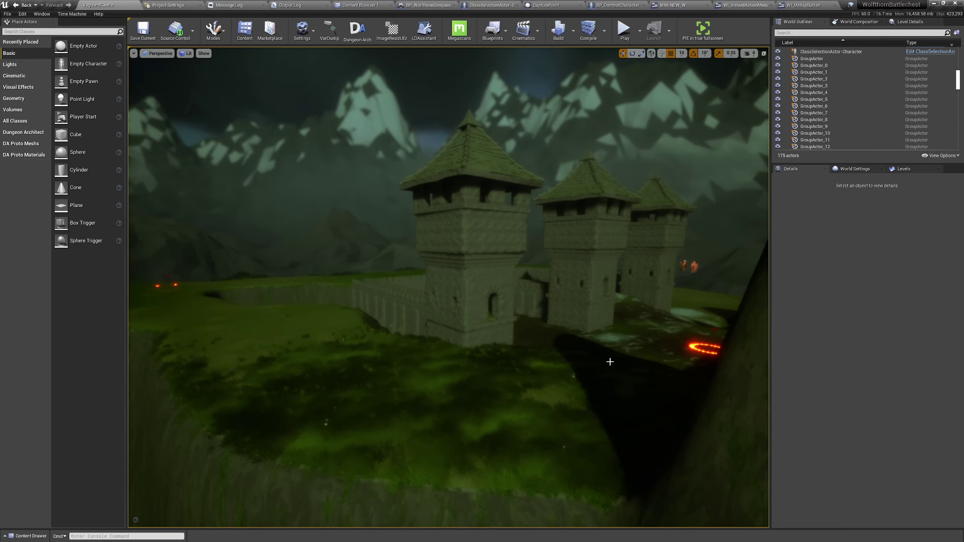
pyautogui.press('w')
pyautogui.moveTo(548, 342); pyautogui.dragTo(514, 341, button='right')
pyautogui.moveTo(444, 336); pyautogui.dragTo(360, 337, button='right')
pyautogui.press('w')
pyautogui.press('g')
pyautogui.moveTo(535, 340)
pyautogui.mouseDown(button='right')
pyautogui.moveTo(607, 342)
pyautogui.moveTo(546, 323)
pyautogui.moveTo(504, 335)
pyautogui.moveTo(538, 342)
pyautogui.mouseUp(button='right')
pyautogui.press('g')
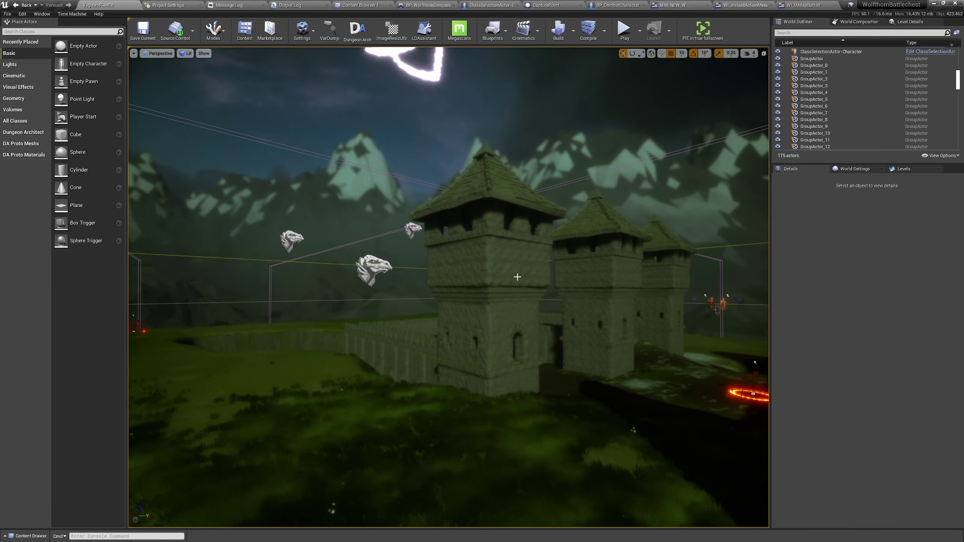
# - Open the WI_InstantActionMenus widget and inspect its Modes list, Playlist list and background border in the designer
pyautogui.click(742, 5)
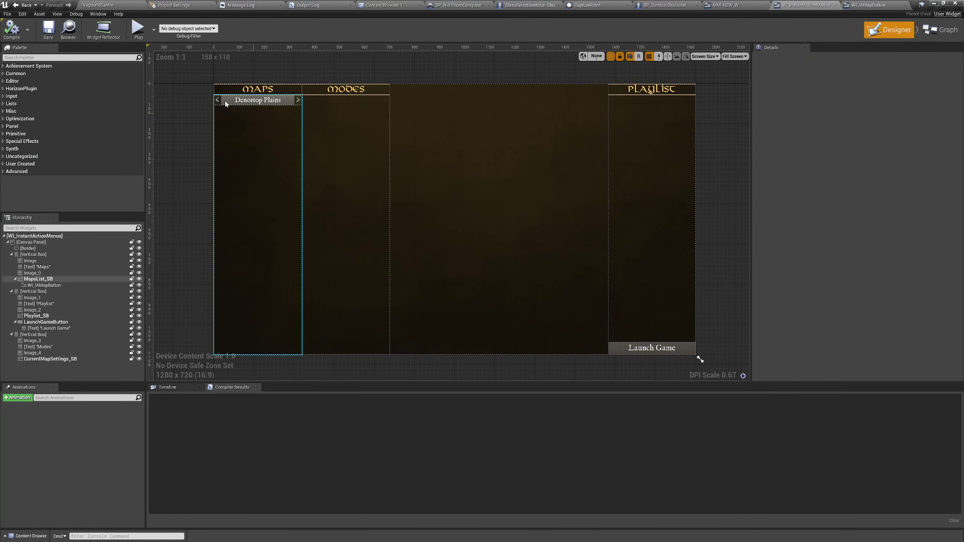
pyautogui.click(342, 117)
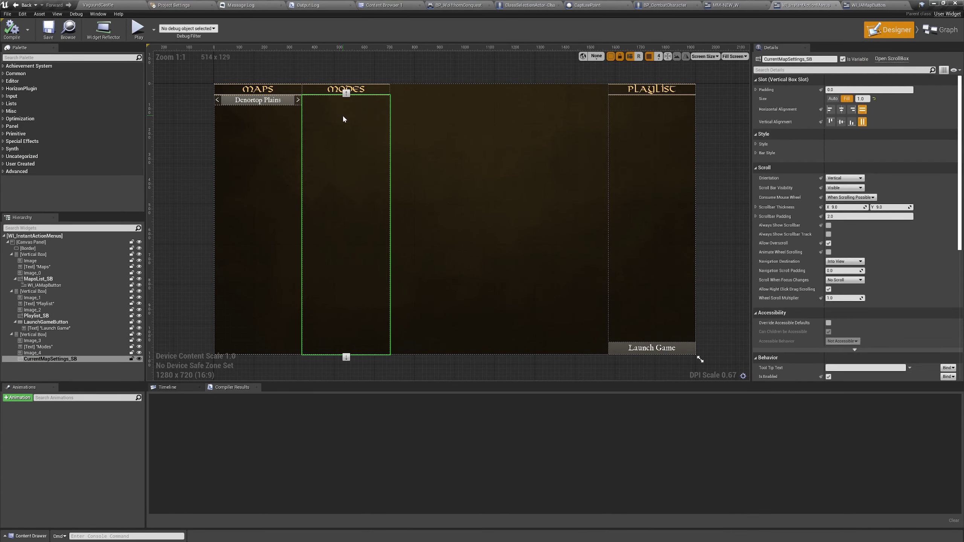
pyautogui.click(520, 146)
pyautogui.click(679, 154)
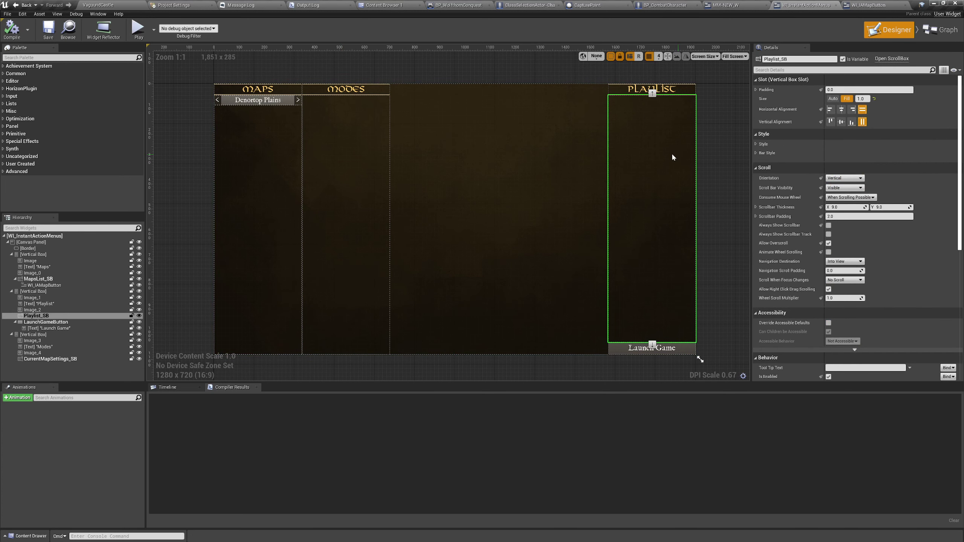
pyautogui.click(499, 157)
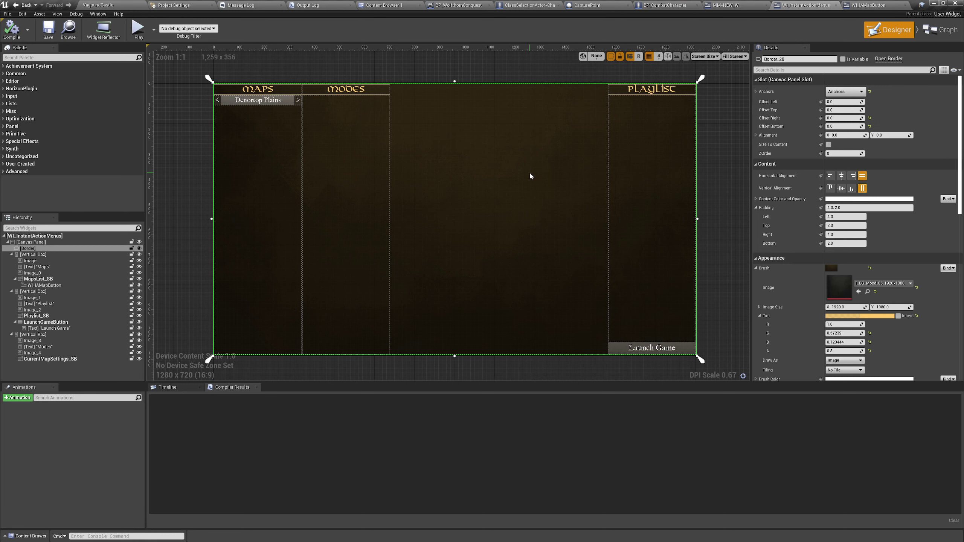
pyautogui.click(343, 148)
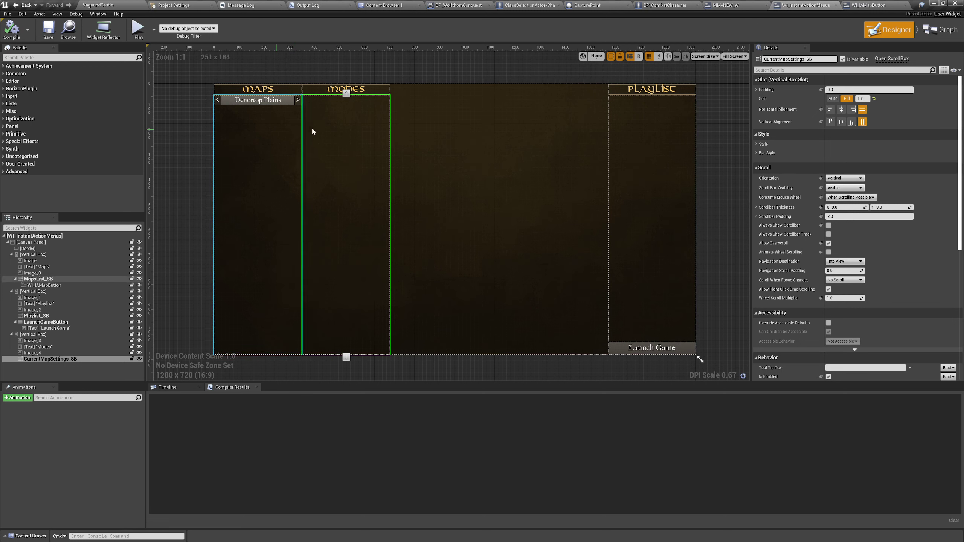
# - Show the event graph of the instant action menu widget and open the MM-NEW_W main menu widget
pyautogui.click(941, 29)
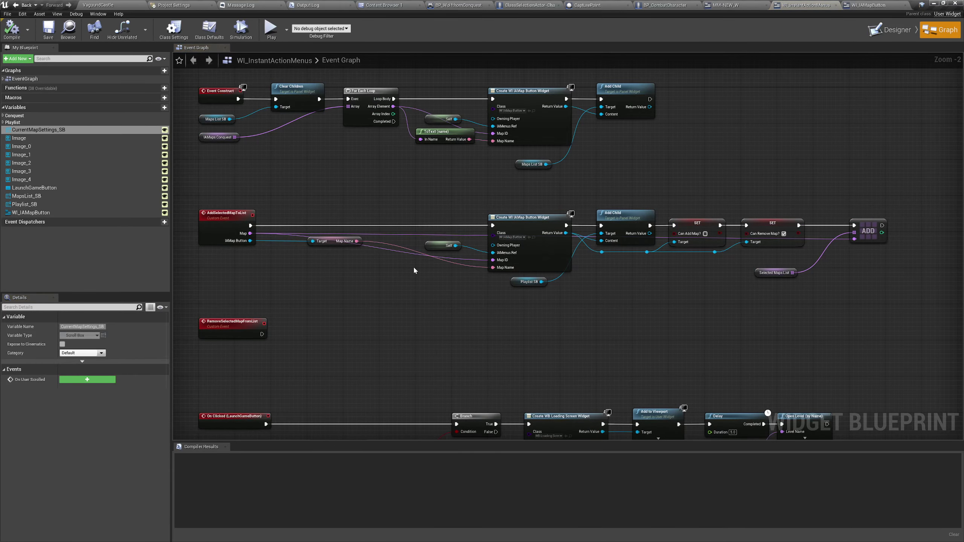
pyautogui.click(867, 5)
pyautogui.click(729, 5)
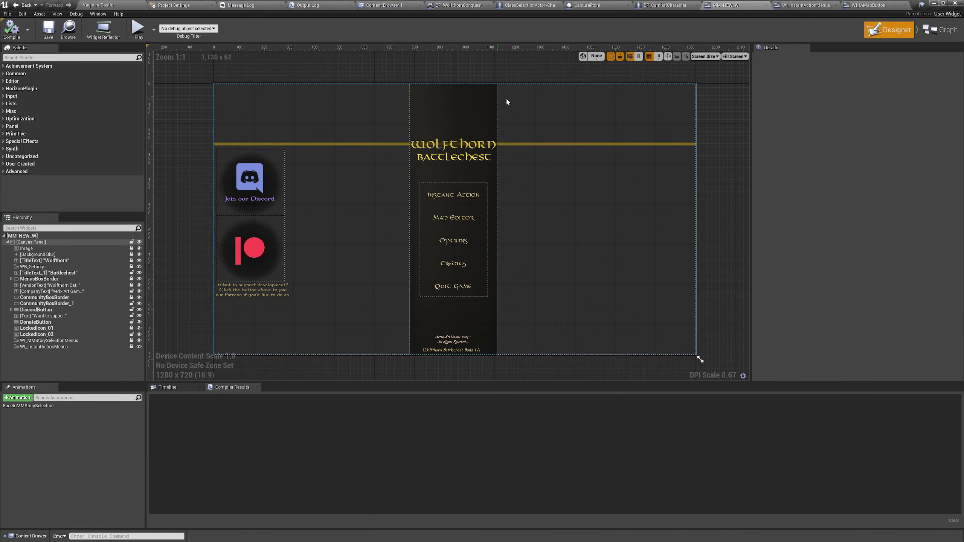
# - Show the ConquestMaps and Maps folders in the content browser and return to the VaguundCastle level
pyautogui.click(388, 4)
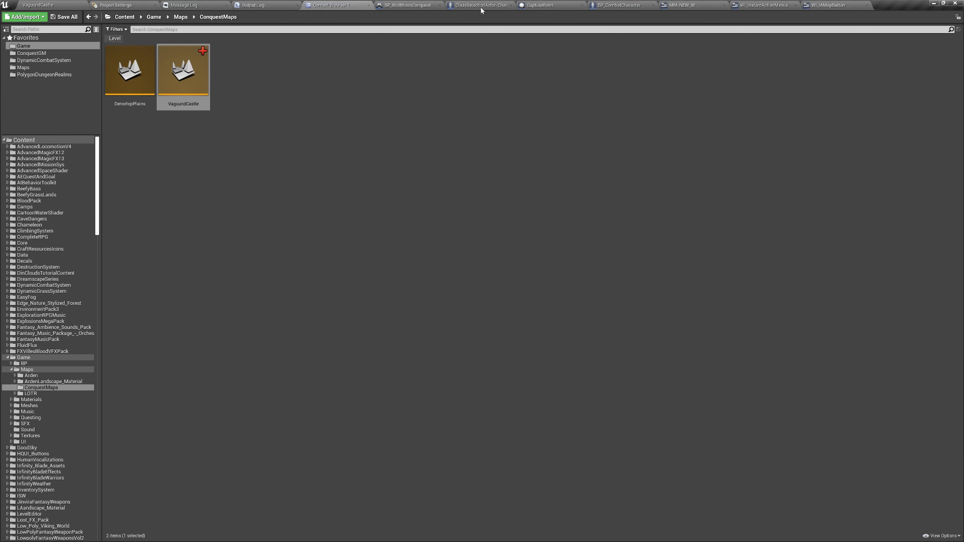
pyautogui.click(522, 218)
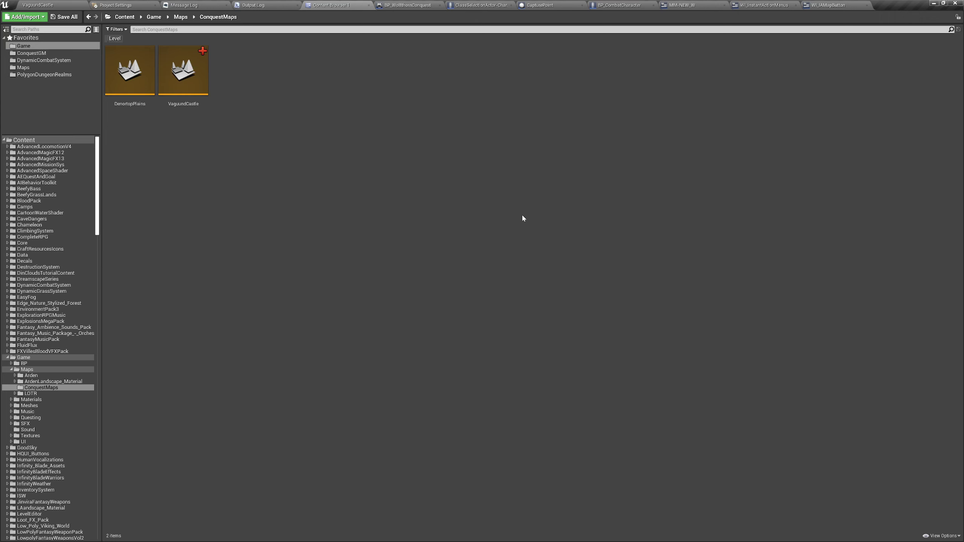
pyautogui.click(181, 17)
pyautogui.click(66, 3)
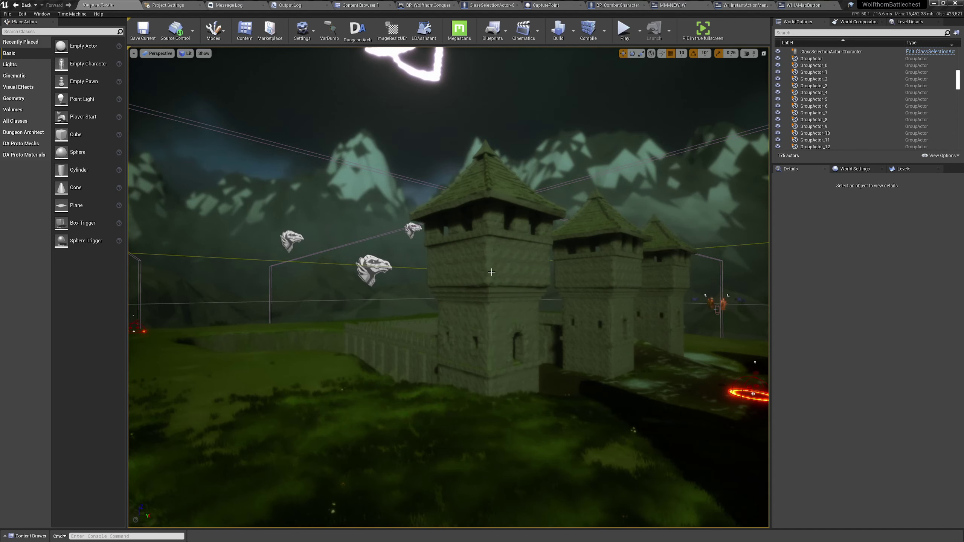
# - Focus the view on Tower_2, clear the selection and examine the castle and surrounding terrain from around that tower
pyautogui.moveTo(494, 295); pyautogui.dragTo(568, 280, button='right')
pyautogui.click(585, 287)
pyautogui.press('f')
pyautogui.press('w')
pyautogui.press('s')
pyautogui.press('w')
pyautogui.press('w')
pyautogui.press('a')
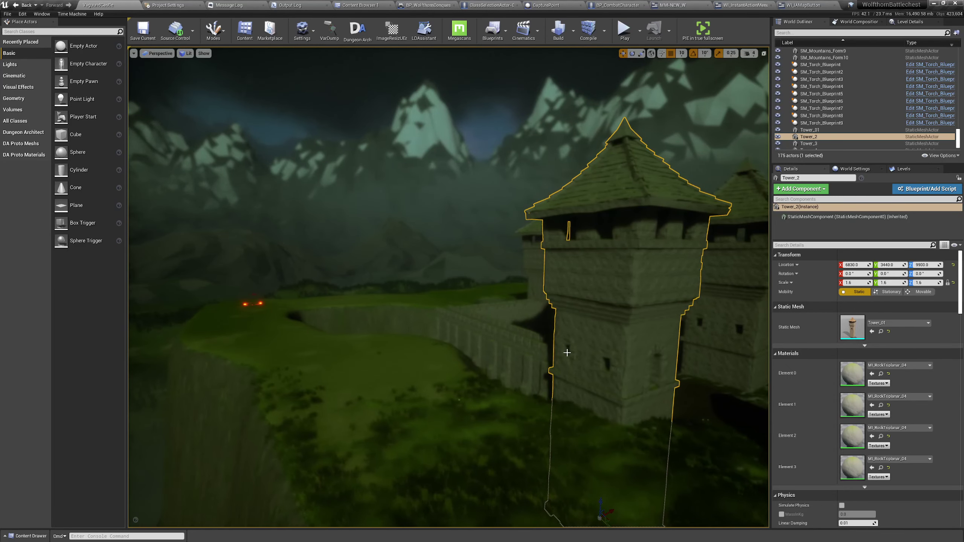
pyautogui.press('Escape')
pyautogui.press('w')
pyautogui.moveTo(566, 351)
pyautogui.mouseDown(button='right')
pyautogui.moveTo(546, 350)
pyautogui.moveTo(567, 353)
pyautogui.moveTo(553, 352)
pyautogui.mouseUp(button='right')
pyautogui.press('g')
pyautogui.press('g')
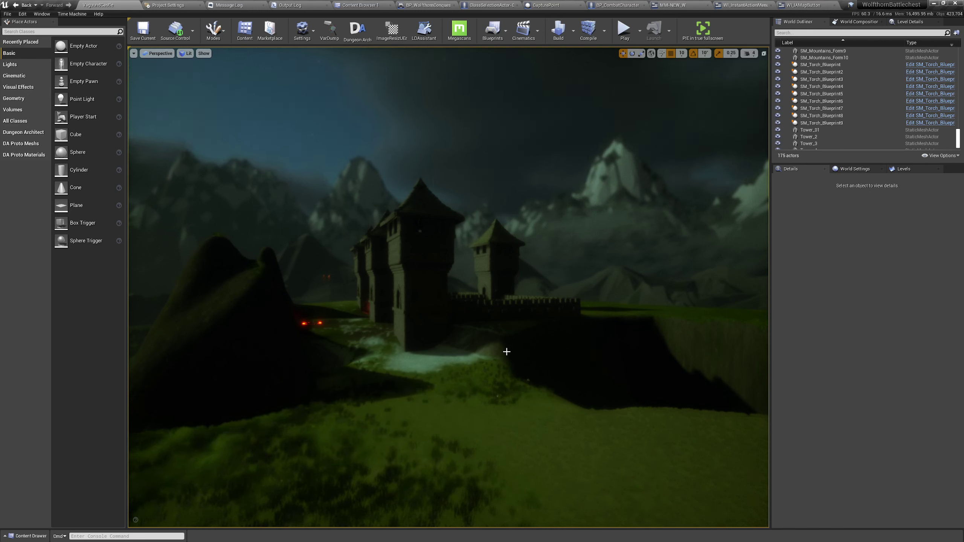
# - Select and deselect Tower_4, and examine the grassy plain and dark rock peaks beside it
pyautogui.click(430, 315)
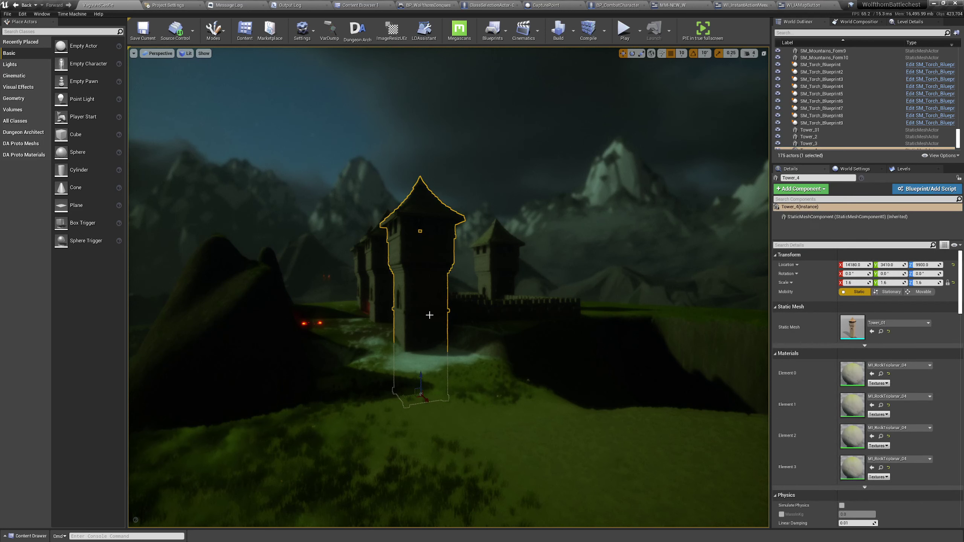
pyautogui.press('Escape')
pyautogui.press('w')
pyautogui.moveTo(429, 315); pyautogui.dragTo(377, 298, button='right')
pyautogui.press('g')
pyautogui.press('a')
pyautogui.press('g')
pyautogui.press('s')
pyautogui.press('a')
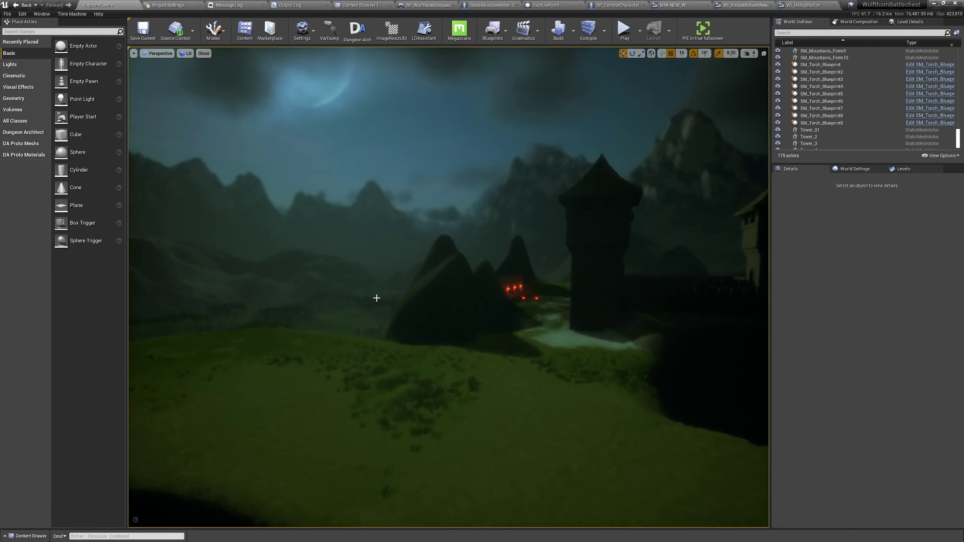
# - Examine the rock formations, the deep ravine and the four castle towers behind the outer wall
pyautogui.moveTo(513, 299); pyautogui.dragTo(539, 299, button='right')
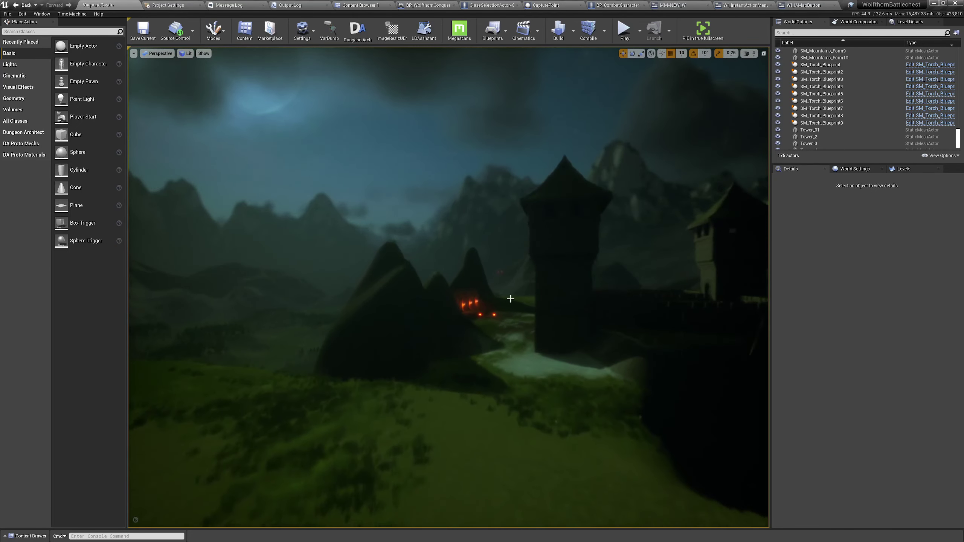
pyautogui.click(450, 290)
pyautogui.press('Escape')
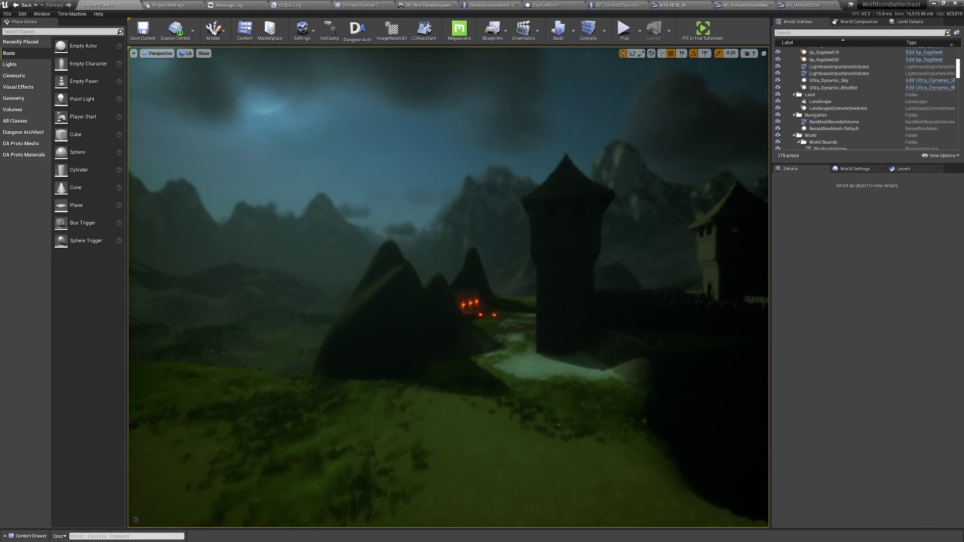
pyautogui.moveTo(450, 290); pyautogui.dragTo(261, 300, button='right')
pyautogui.moveTo(622, 309); pyautogui.dragTo(516, 300, button='right')
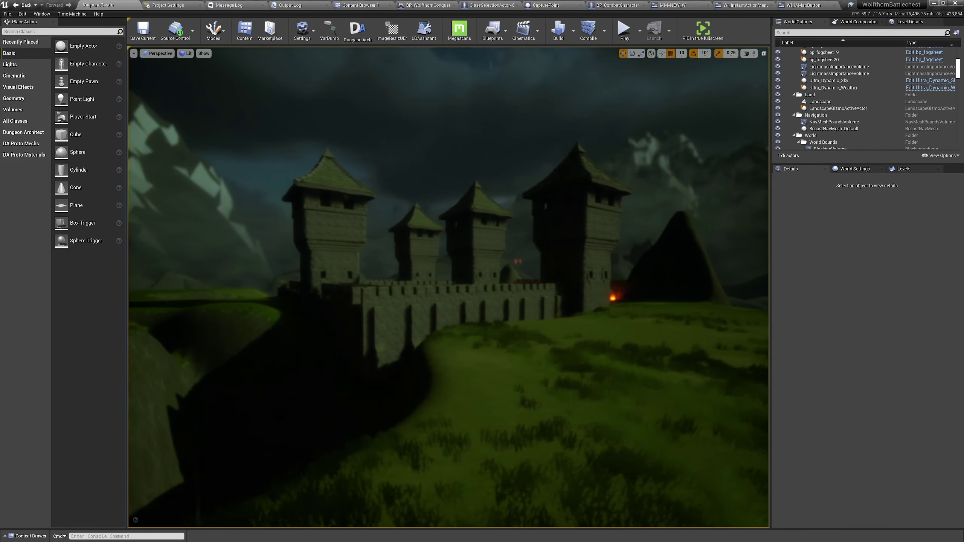
# - Inspect Tower_2 and the castle wall sections beside it by selecting them in turn, and clear the selection
pyautogui.click(586, 290)
pyautogui.moveTo(585, 291); pyautogui.dragTo(562, 304, button='right')
pyautogui.moveTo(607, 266); pyautogui.dragTo(585, 288, button='right')
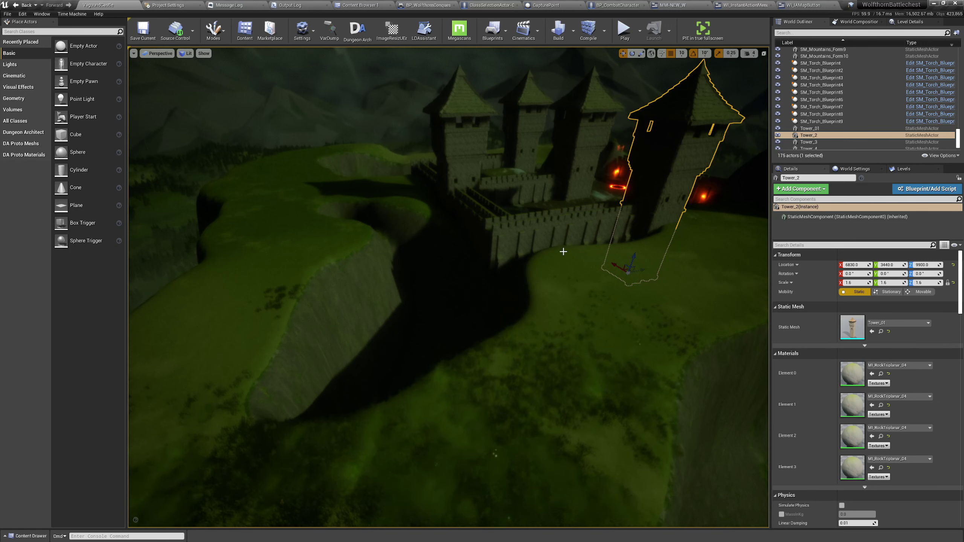
pyautogui.click(560, 233)
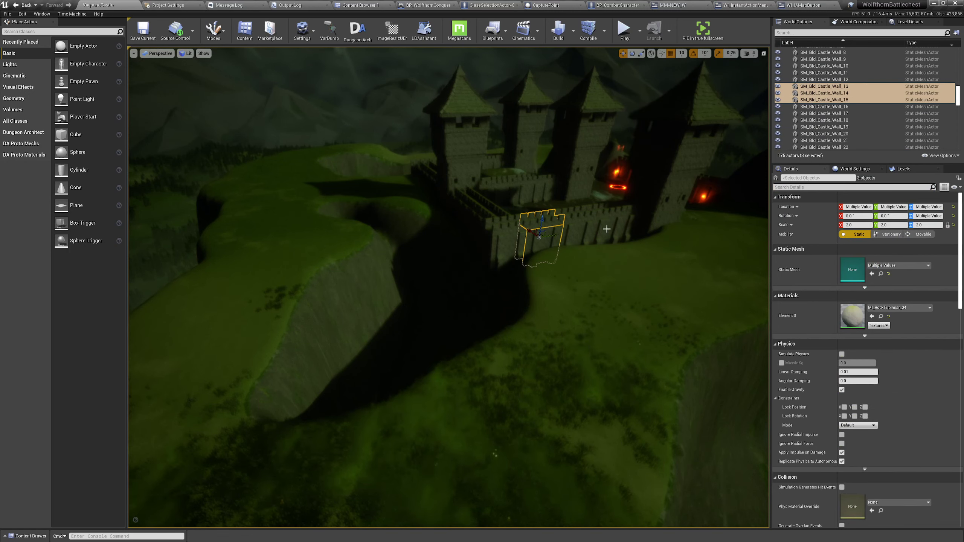
pyautogui.click(584, 224)
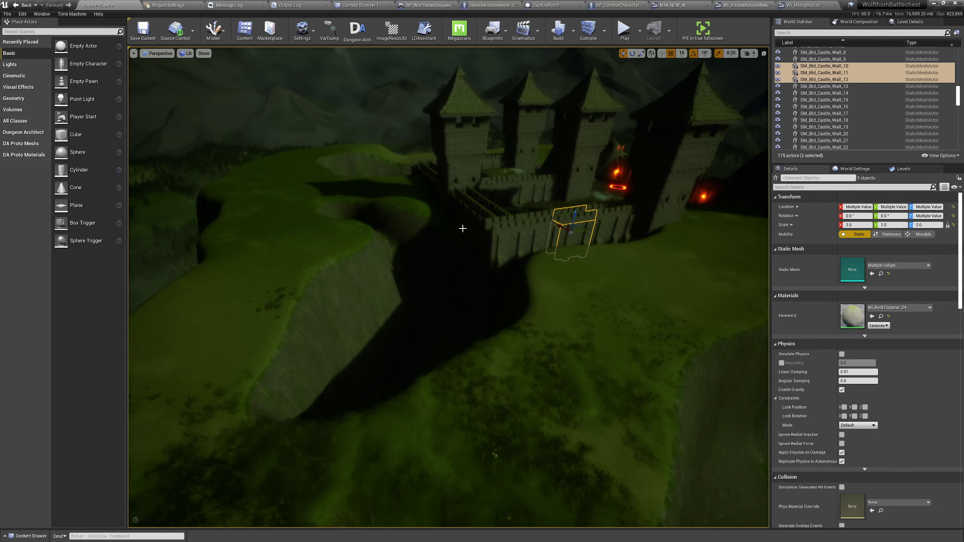
pyautogui.scroll(-2, 462, 228)
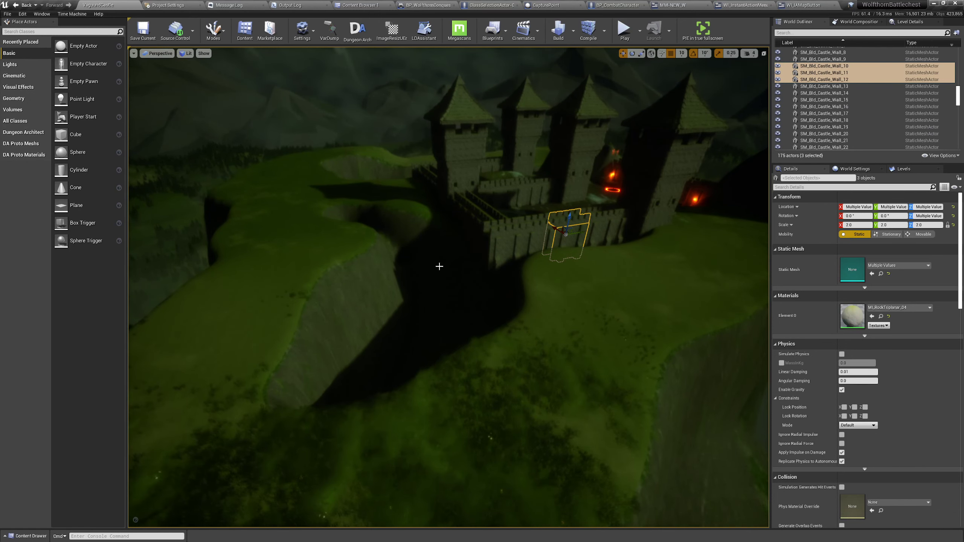
pyautogui.moveTo(439, 267); pyautogui.dragTo(461, 244, button='right')
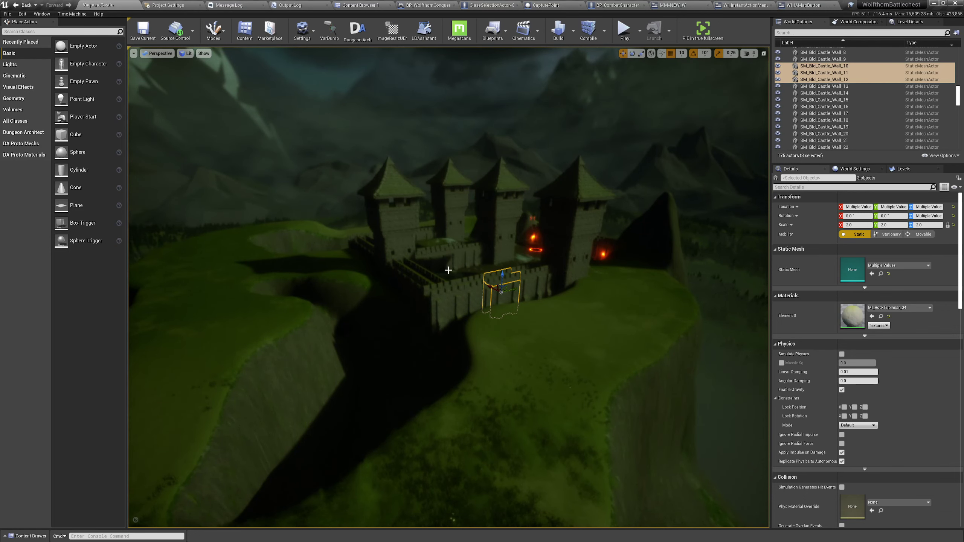
pyautogui.moveTo(554, 290); pyautogui.dragTo(577, 279, button='right')
pyautogui.click(529, 300)
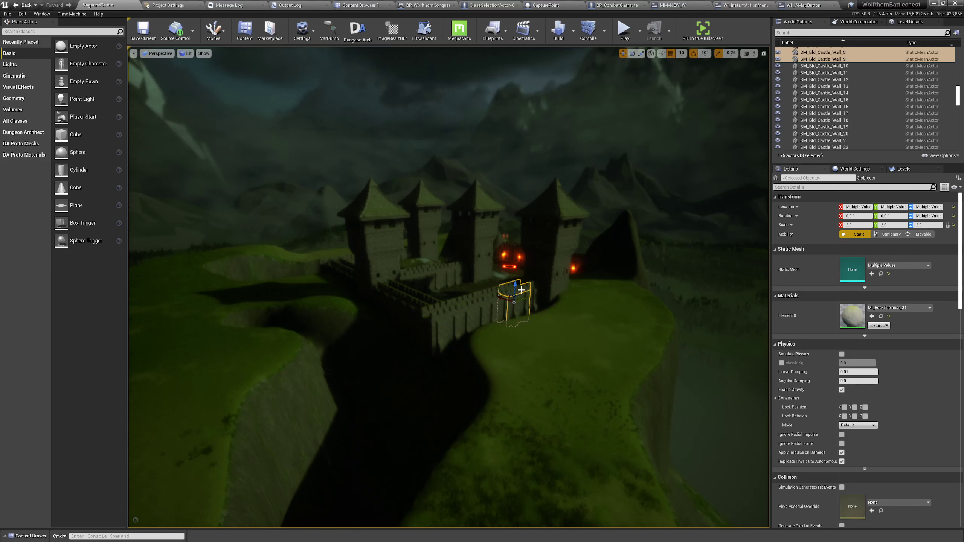
pyautogui.press('Escape')
# - Examine the whole castle plateau and its cliffs from beyond the edge and from high above
pyautogui.press('d')
pyautogui.moveTo(521, 290)
pyautogui.mouseDown(button='right')
pyautogui.moveTo(463, 305)
pyautogui.moveTo(524, 296)
pyautogui.moveTo(510, 295)
pyautogui.mouseUp(button='right')
pyautogui.press('d')
pyautogui.press('a')
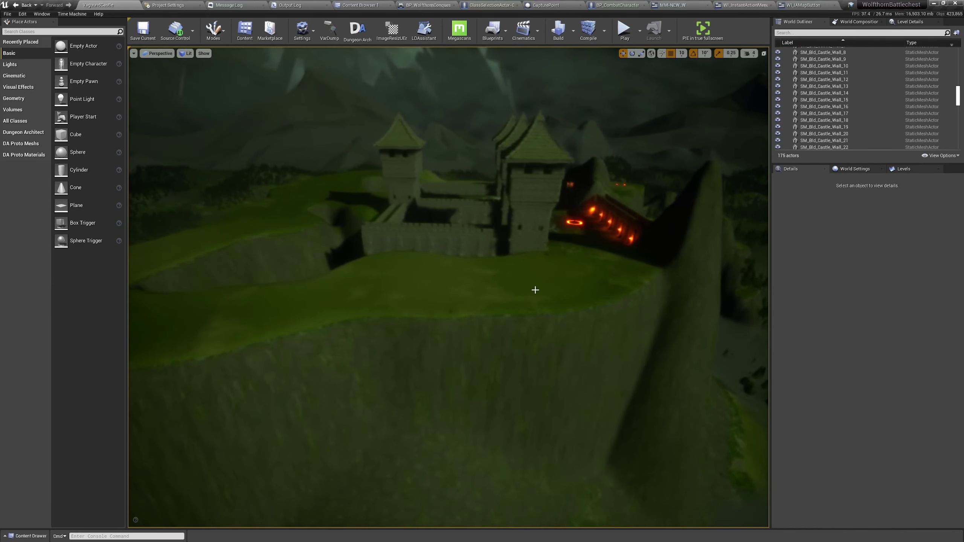
pyautogui.press('a')
pyautogui.moveTo(583, 325); pyautogui.dragTo(641, 294, button='right')
pyautogui.press('a')
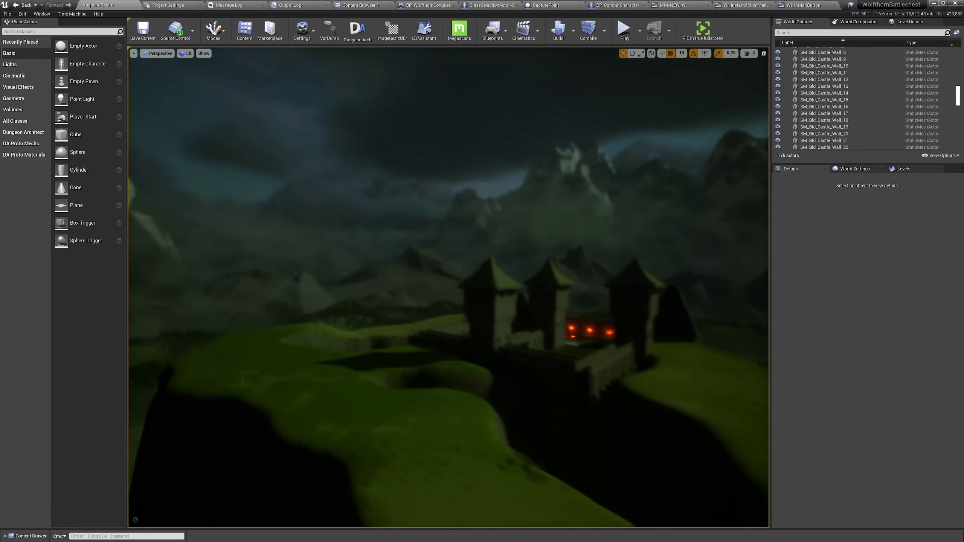
pyautogui.moveTo(535, 323); pyautogui.dragTo(623, 324, button='right')
pyautogui.press('a')
pyautogui.moveTo(494, 266); pyautogui.dragTo(628, 398, button='right')
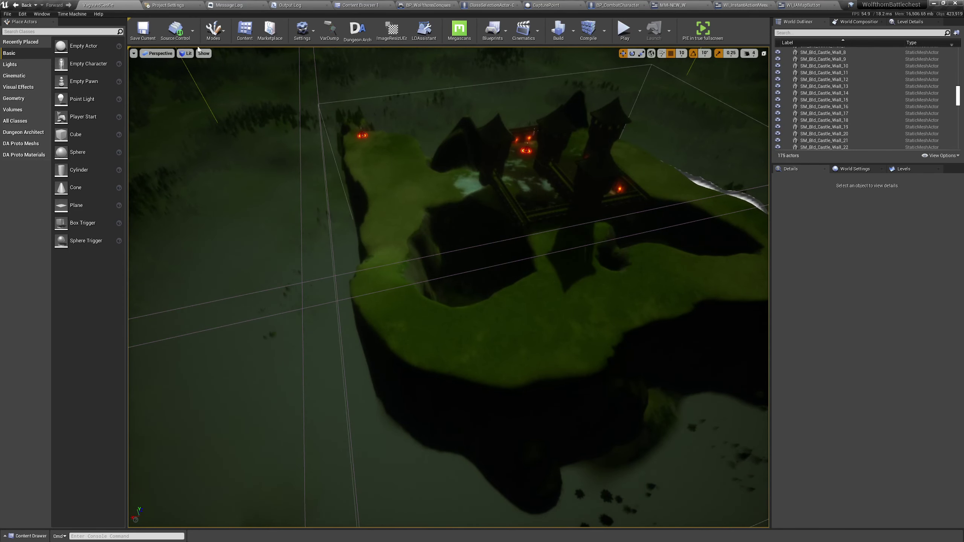
# - Switch the viewport to the Player Collision view and examine the castle layout and boundary volumes from above
pyautogui.click(186, 53)
pyautogui.moveTo(300, 129); pyautogui.dragTo(311, 125, button='right')
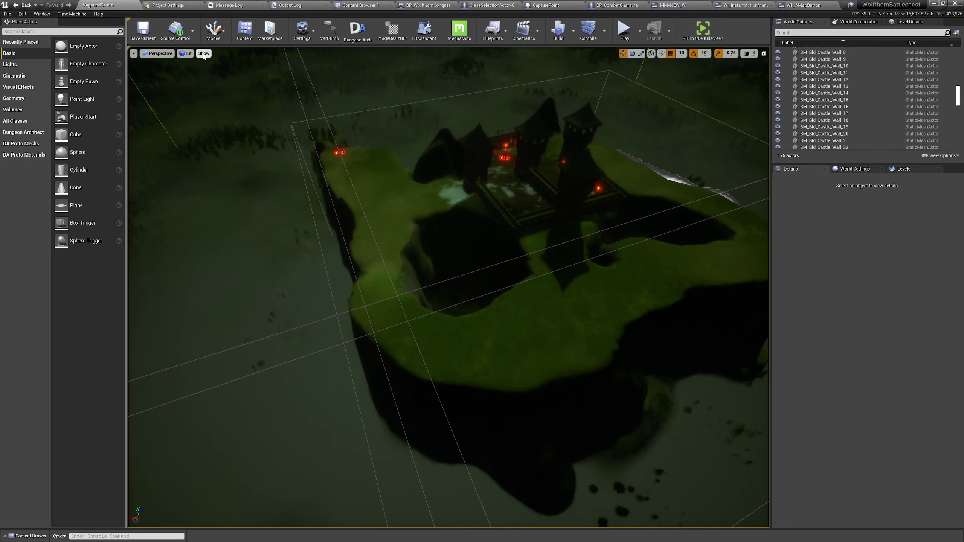
pyautogui.click(186, 53)
pyautogui.click(198, 120)
pyautogui.moveTo(296, 160); pyautogui.dragTo(365, 152, button='right')
pyautogui.moveTo(459, 199); pyautogui.dragTo(459, 199, button='right')
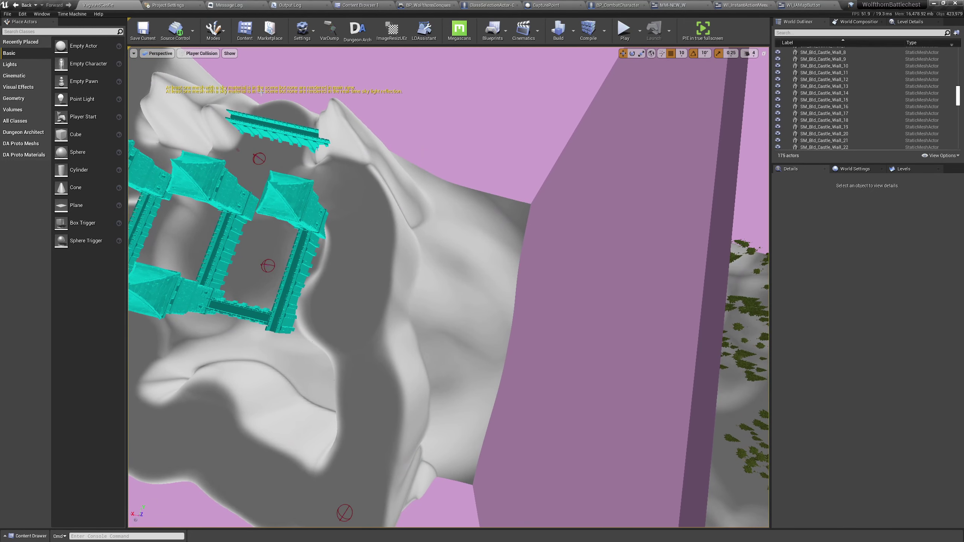
pyautogui.press('a')
pyautogui.moveTo(532, 300); pyautogui.dragTo(532, 300, button='right')
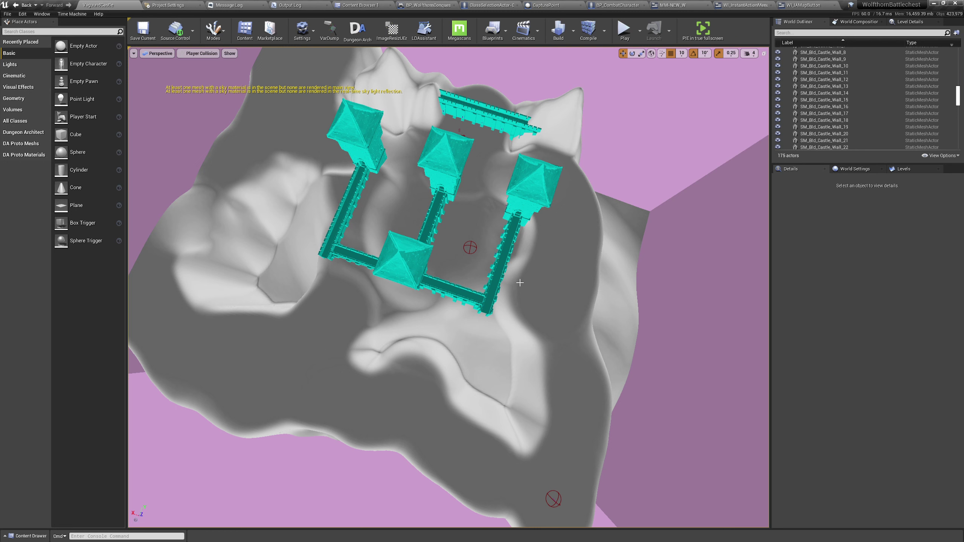
# - Select a castle wall section, view the castle from overhead and return the viewport to Lit mode
pyautogui.click(512, 228)
pyautogui.moveTo(511, 228); pyautogui.dragTo(415, 203, button='right')
pyautogui.press('w')
pyautogui.click(186, 53)
pyautogui.click(202, 69)
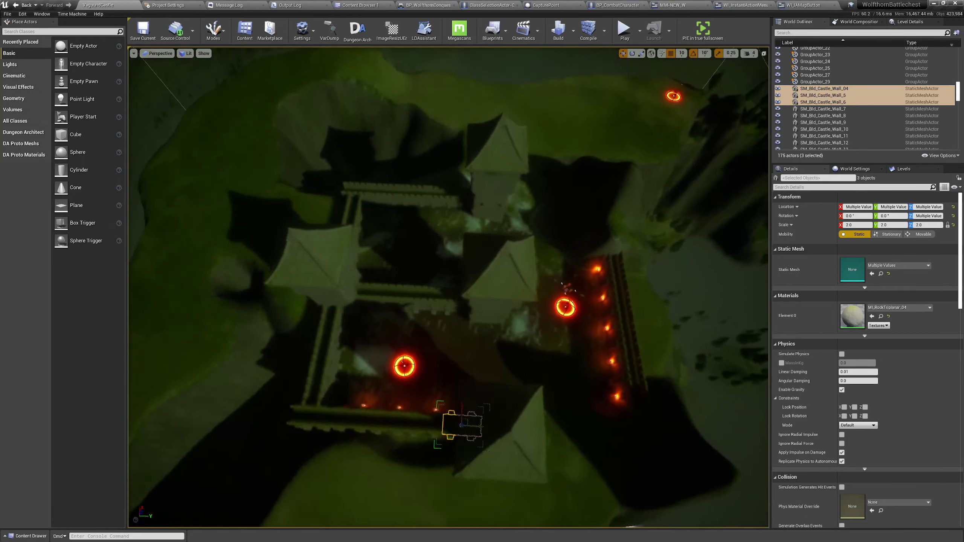
# - Examine the castle towers and torch-lit courtyard up close, and the whole castle from beyond its outer wall in game view
pyautogui.press('w')
pyautogui.moveTo(607, 242); pyautogui.dragTo(471, 178, button='right')
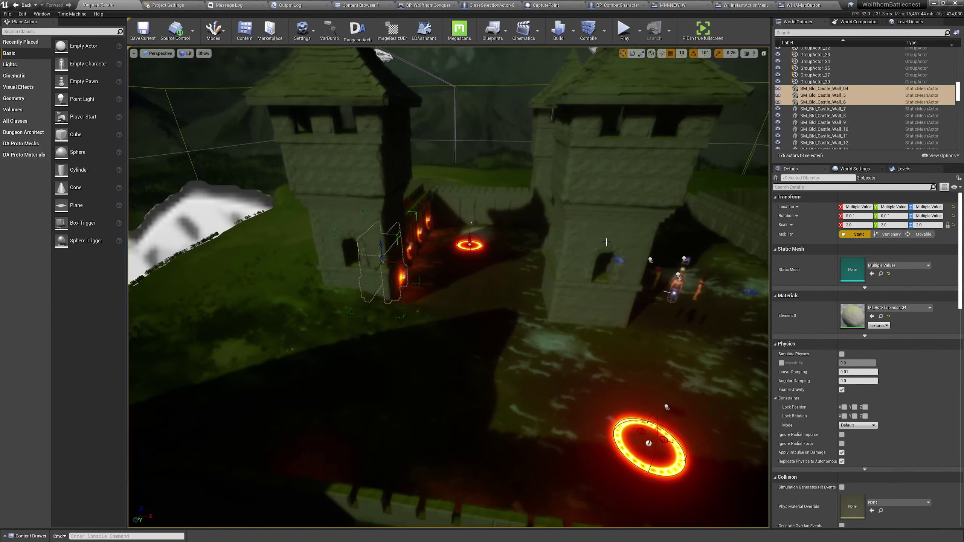
pyautogui.click(593, 244)
pyautogui.click(521, 272)
pyautogui.press('s')
pyautogui.moveTo(521, 272); pyautogui.dragTo(525, 256, button='right')
pyautogui.press('g')
pyautogui.press('a')
pyautogui.moveTo(447, 248); pyautogui.dragTo(508, 207, button='right')
pyautogui.press('w')
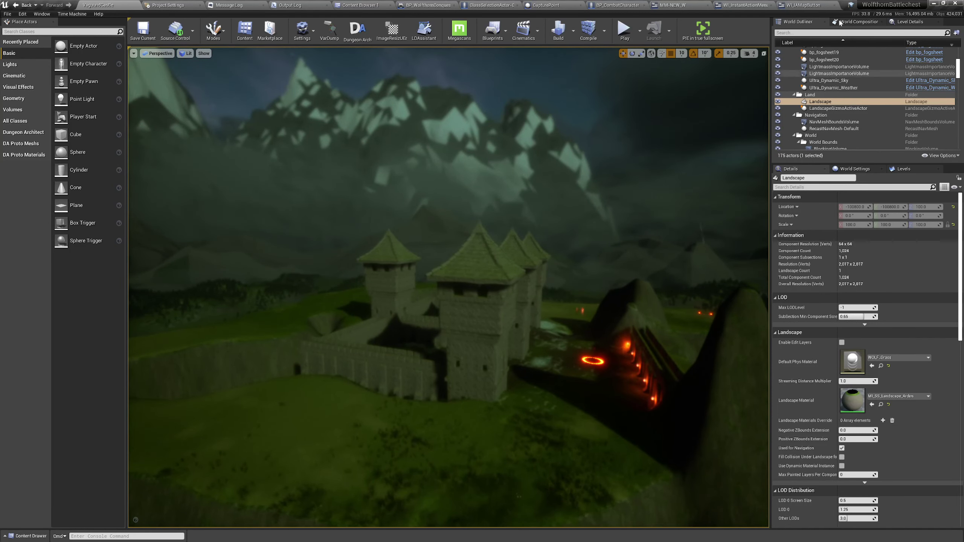
# - View the castle from farther along its outer side and select a section of the front wall
pyautogui.click(482, 355)
pyautogui.press('a')
pyautogui.moveTo(482, 354); pyautogui.dragTo(491, 379, button='right')
pyautogui.click(518, 329)
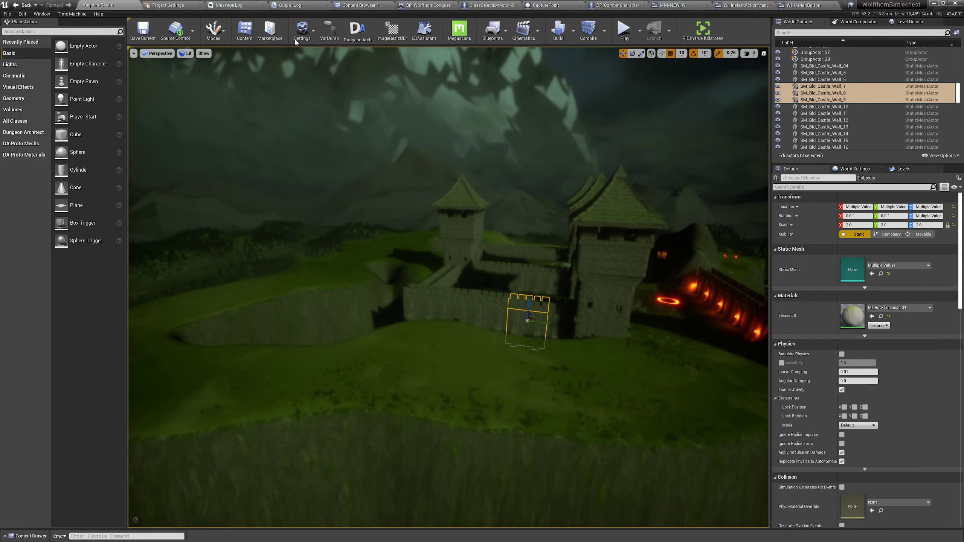
pyautogui.click(858, 21)
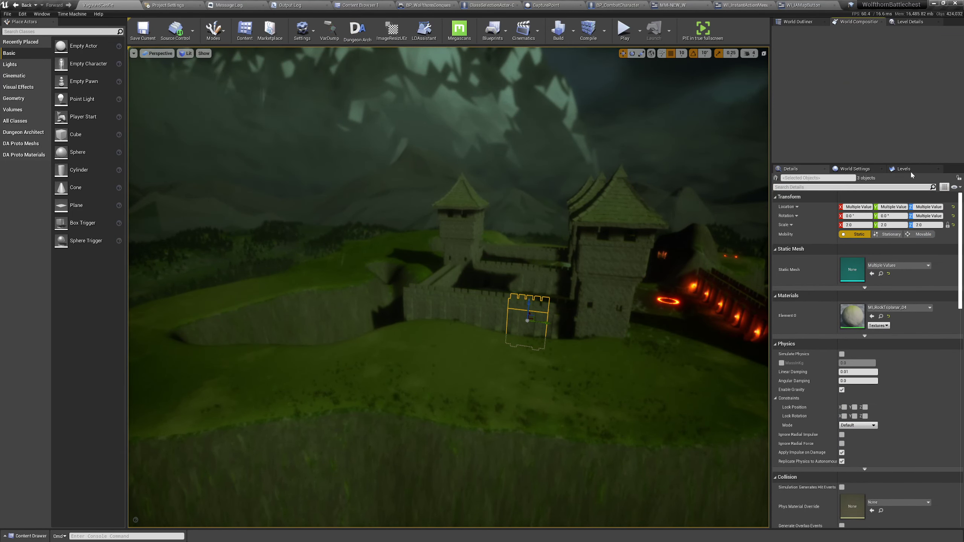
pyautogui.click(905, 169)
pyautogui.click(791, 180)
pyautogui.click(794, 216)
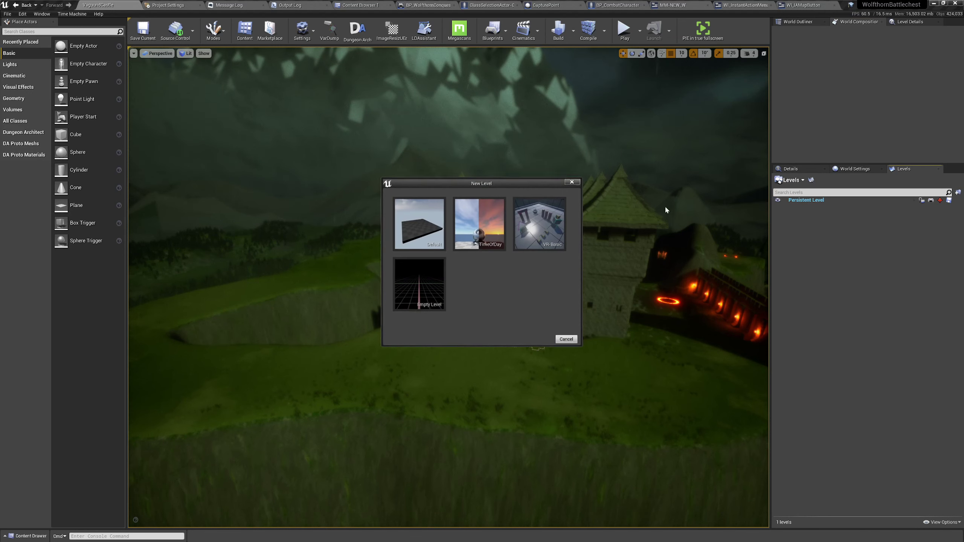
pyautogui.click(416, 290)
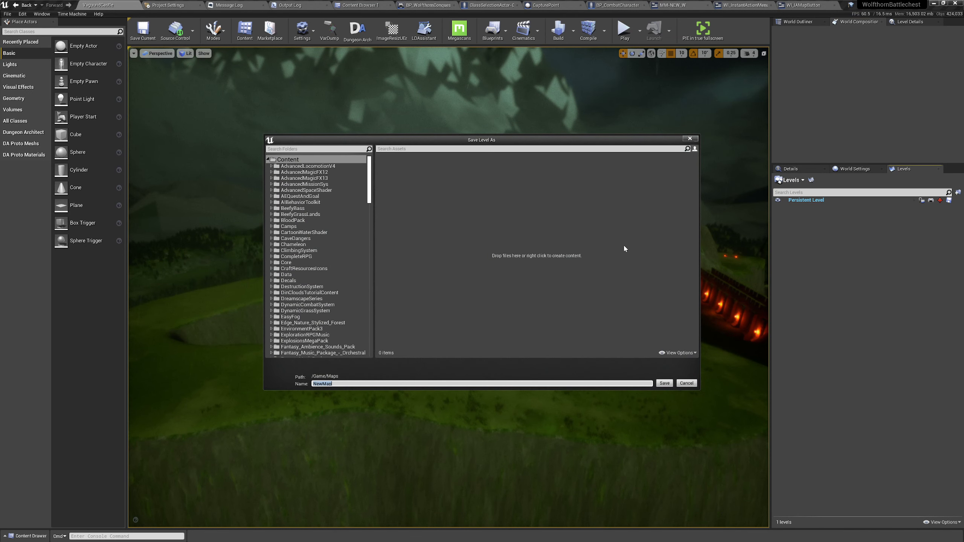
pyautogui.click(297, 276)
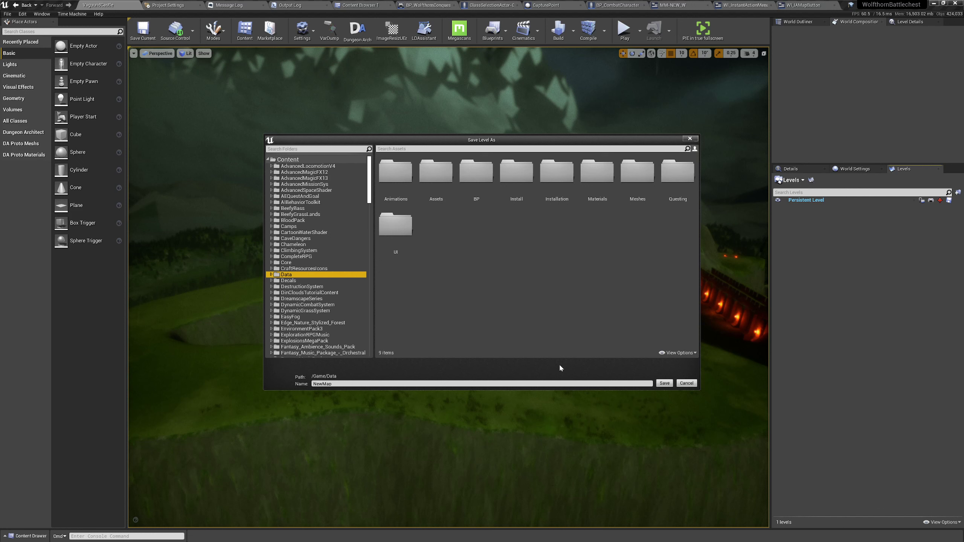
pyautogui.click(686, 382)
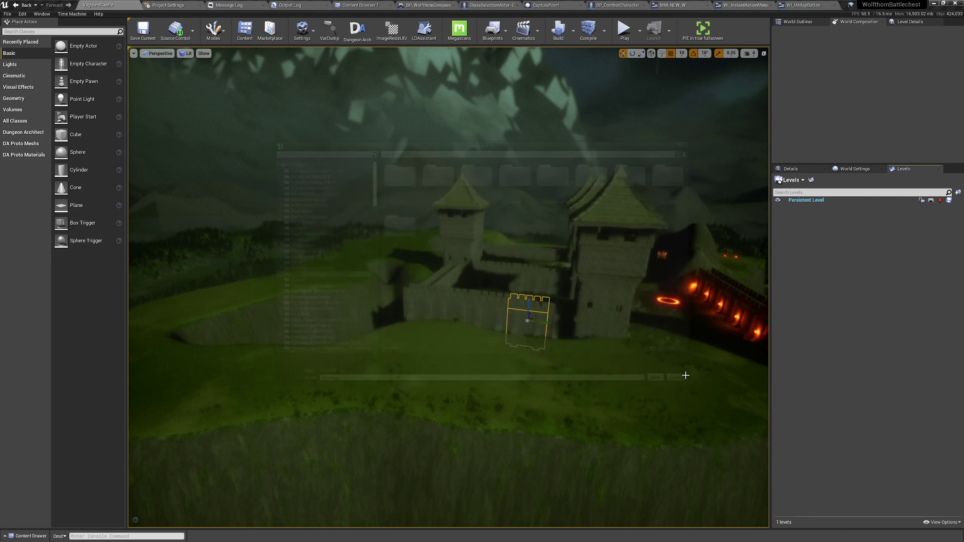
# - Clear the wall selection, select the landscape and display its details and the level's actor list
pyautogui.click(589, 311)
pyautogui.press('Escape')
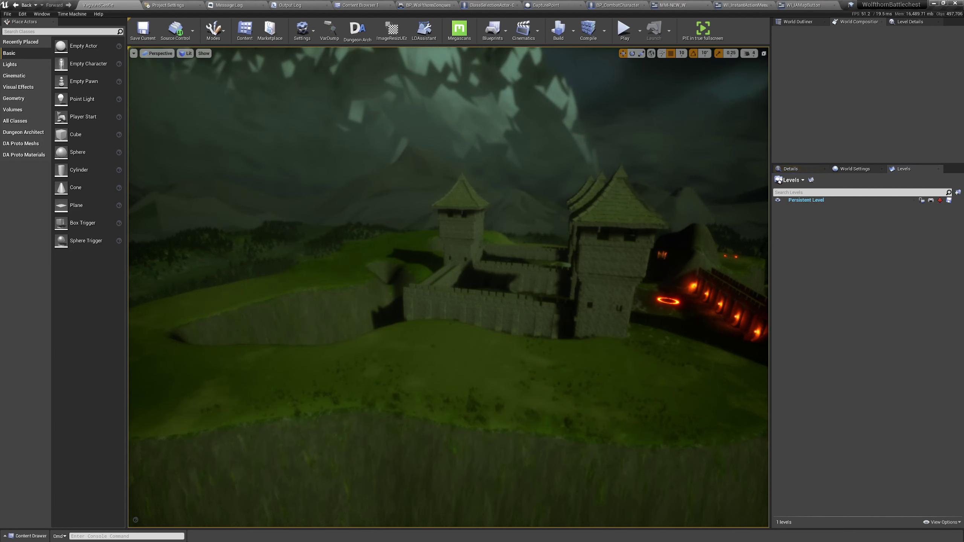
pyautogui.scroll(5, 465, 385)
pyautogui.click(471, 382)
pyautogui.scroll(5, 477, 380)
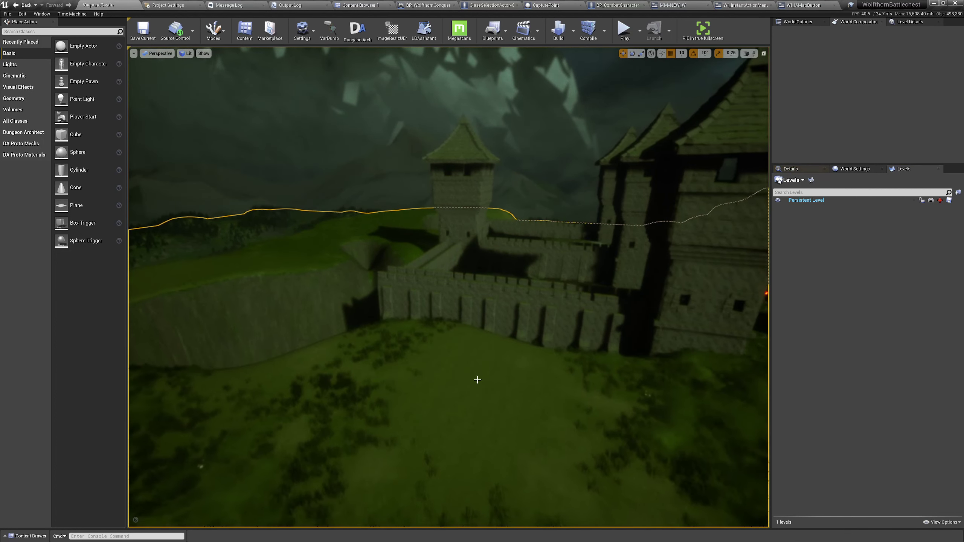
pyautogui.click(801, 169)
pyautogui.click(792, 22)
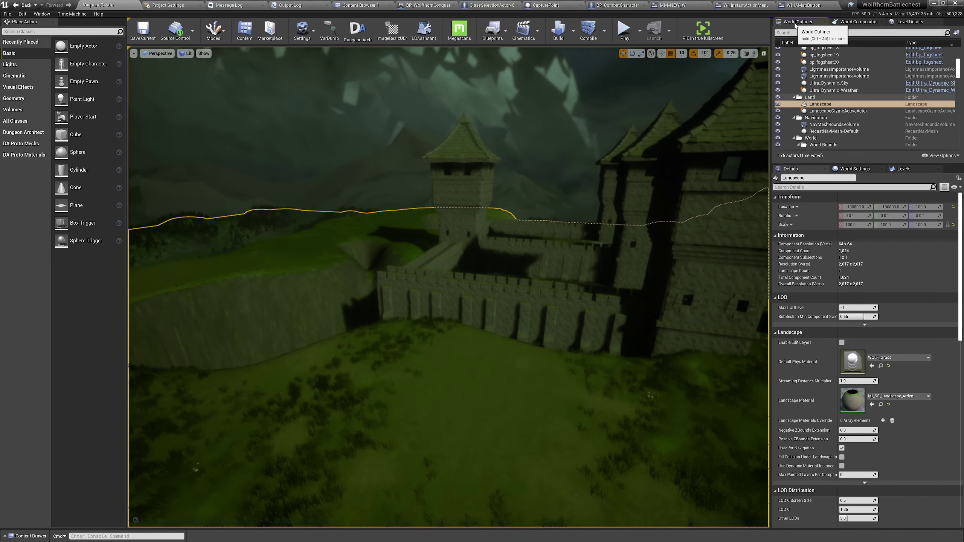
pyautogui.moveTo(663, 161); pyautogui.dragTo(736, 163, button='right')
pyautogui.moveTo(535, 267); pyautogui.dragTo(607, 246, button='right')
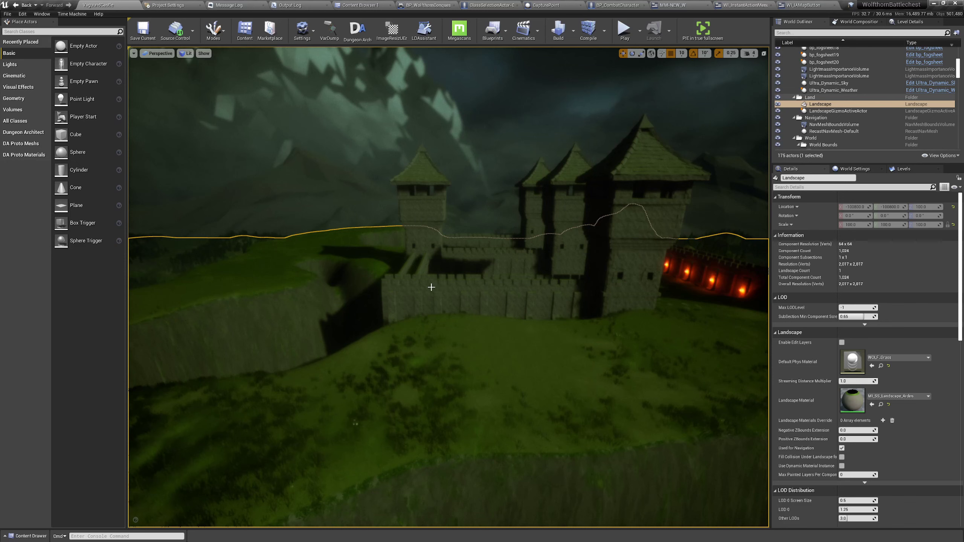
# - Select two sections of the castle's front wall in turn and view the wall from beside the corner tower
pyautogui.click(430, 287)
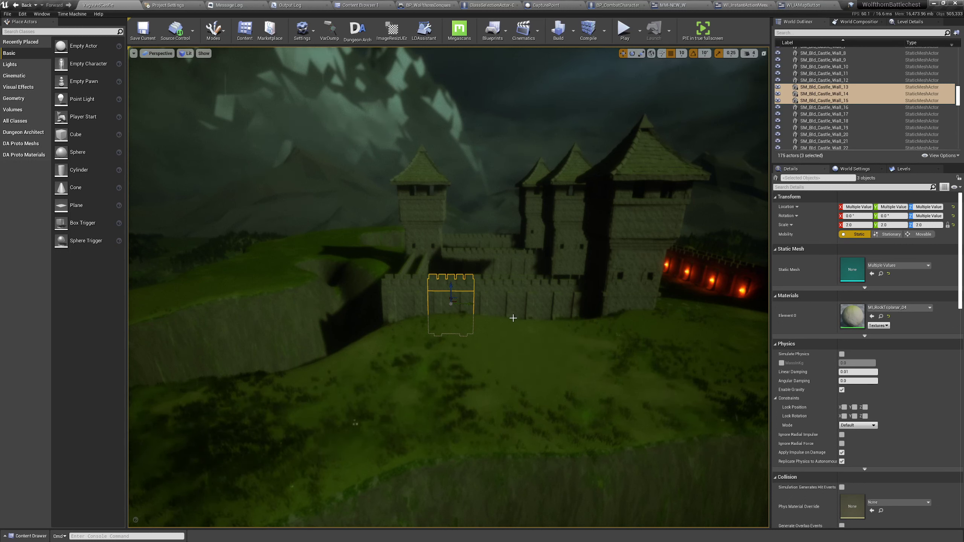
pyautogui.click(419, 295)
pyautogui.press('w')
pyautogui.moveTo(449, 297); pyautogui.dragTo(570, 309, button='right')
pyautogui.press('d')
pyautogui.moveTo(372, 292); pyautogui.dragTo(396, 293, button='right')
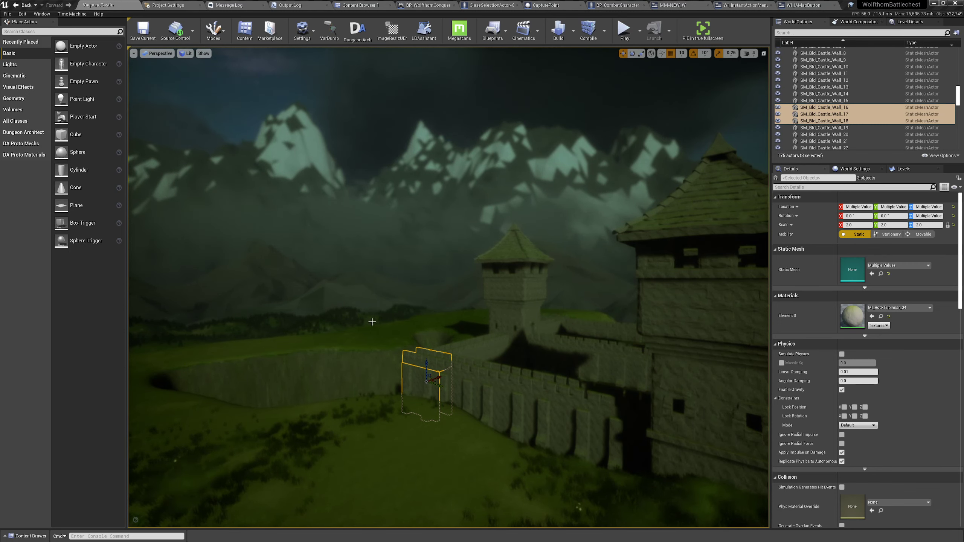
# - Select all five adjoining wall sections between the rock spires on the castle's cliff side
pyautogui.moveTo(354, 350); pyautogui.dragTo(622, 360, button='right')
pyautogui.moveTo(383, 348); pyautogui.dragTo(413, 342, button='right')
pyautogui.click(475, 250)
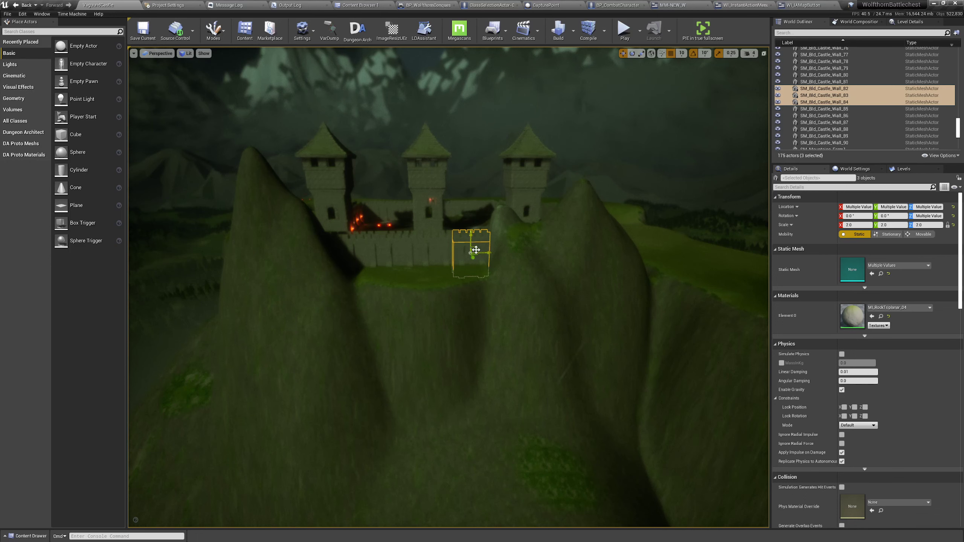
pyautogui.keyDown('ctrl'); pyautogui.click(441, 254); pyautogui.keyUp('ctrl')
pyautogui.keyDown('ctrl'); pyautogui.click(399, 252); pyautogui.keyUp('ctrl')
pyautogui.keyDown('ctrl'); pyautogui.click(365, 253); pyautogui.keyUp('ctrl')
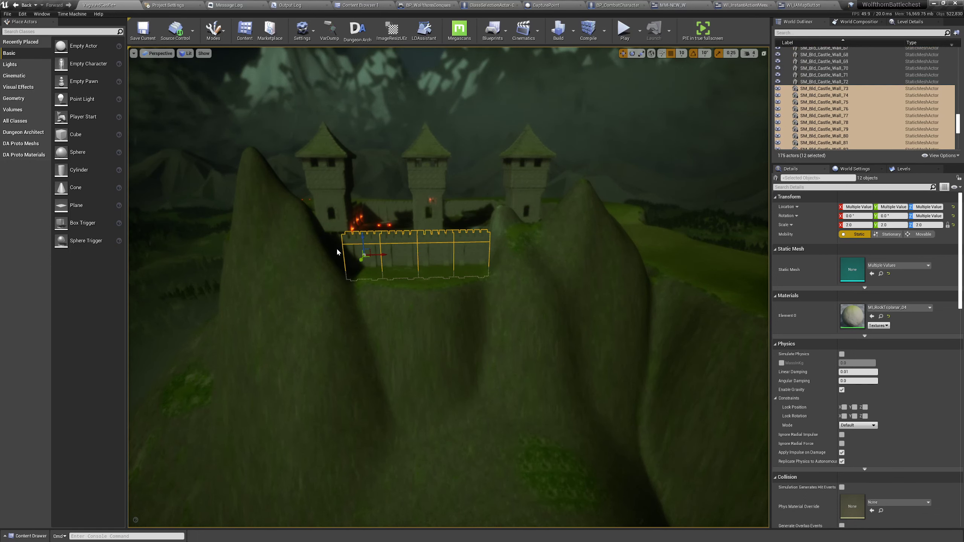
pyautogui.keyDown('ctrl'); pyautogui.click(336, 247); pyautogui.keyUp('ctrl')
# - Duplicate the selected wall sections and move the copy along the X axis past the rock spire
pyautogui.moveTo(336, 247); pyautogui.dragTo(336, 247, button='right')
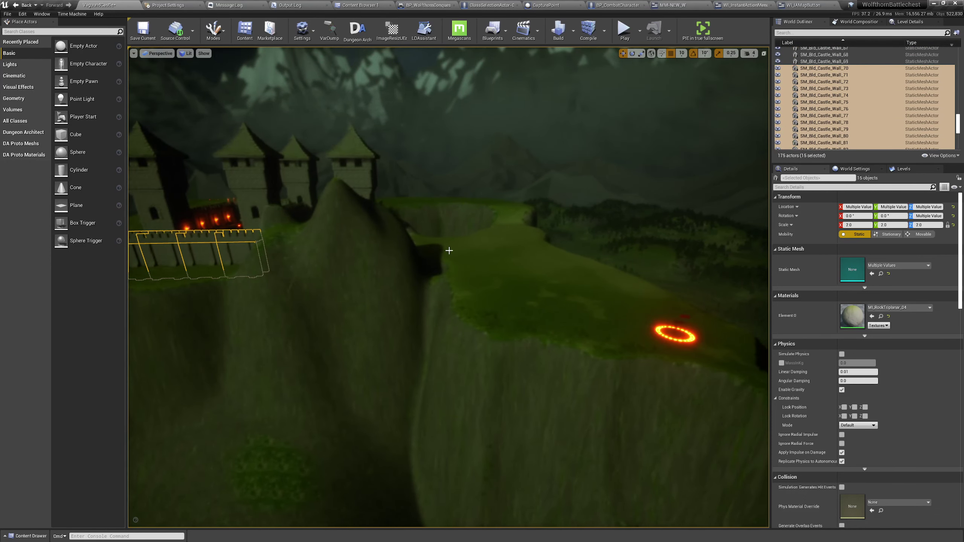
pyautogui.hotkey('ctrl', 'w')
pyautogui.moveTo(540, 183); pyautogui.dragTo(541, 183, button='right')
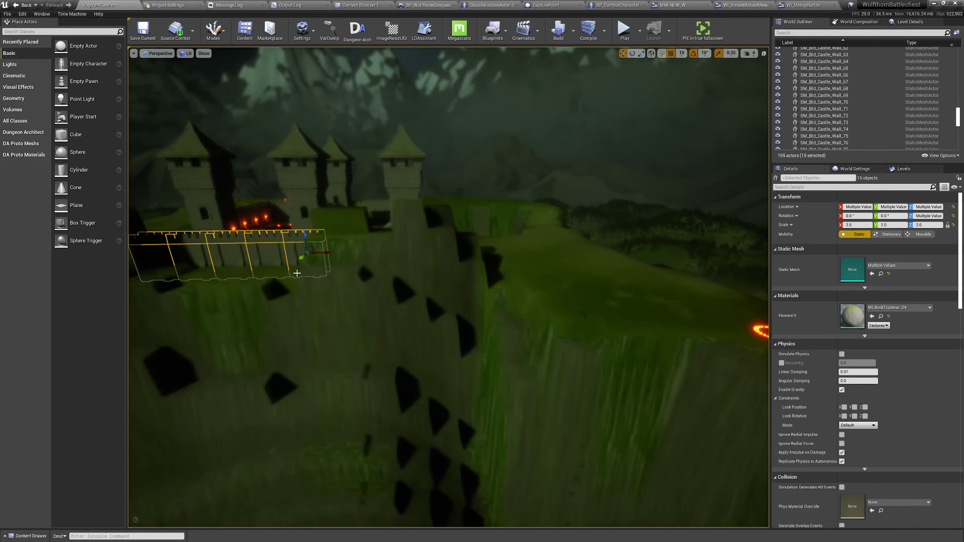
pyautogui.moveTo(324, 253); pyautogui.dragTo(628, 257)
pyautogui.moveTo(591, 256); pyautogui.dragTo(591, 255, button='right')
# - Adjust the duplicated wall's position at the cliff edge and inspect it up close
pyautogui.moveTo(577, 304); pyautogui.dragTo(581, 297, button='right')
pyautogui.press('g')
pyautogui.press('g')
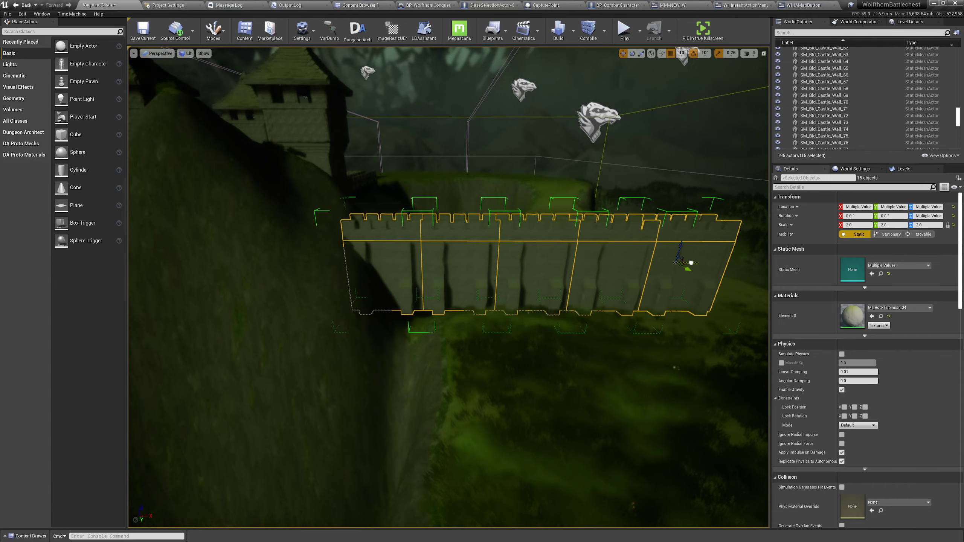
pyautogui.moveTo(691, 263); pyautogui.dragTo(690, 263)
pyautogui.moveTo(690, 263); pyautogui.dragTo(689, 262, button='right')
pyautogui.moveTo(586, 253); pyautogui.dragTo(586, 252, button='right')
pyautogui.press('f')
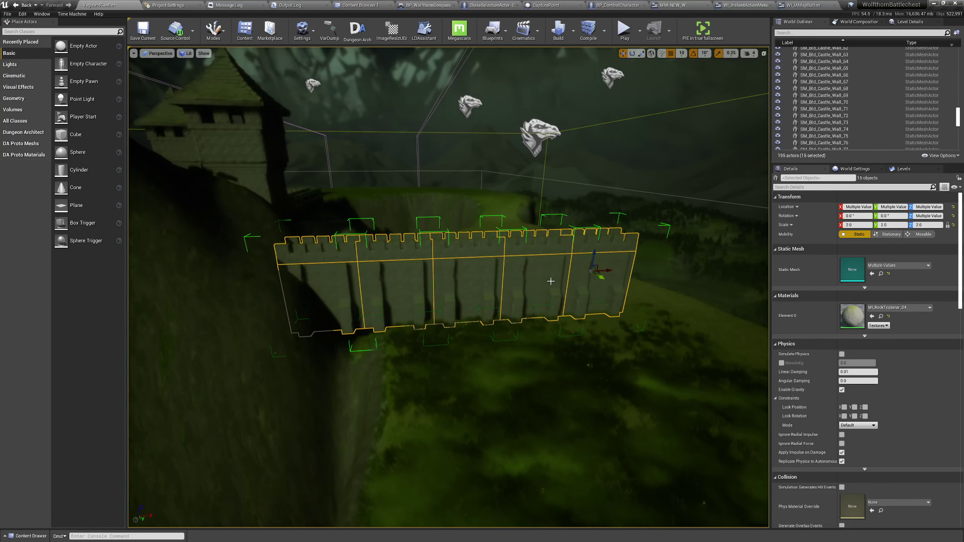
# - Deselect the duplicated wall and survey the castle plateau and its boundary volumes from a distance
pyautogui.click(551, 281)
pyautogui.moveTo(550, 281); pyautogui.dragTo(537, 291, button='right')
pyautogui.click(352, 299)
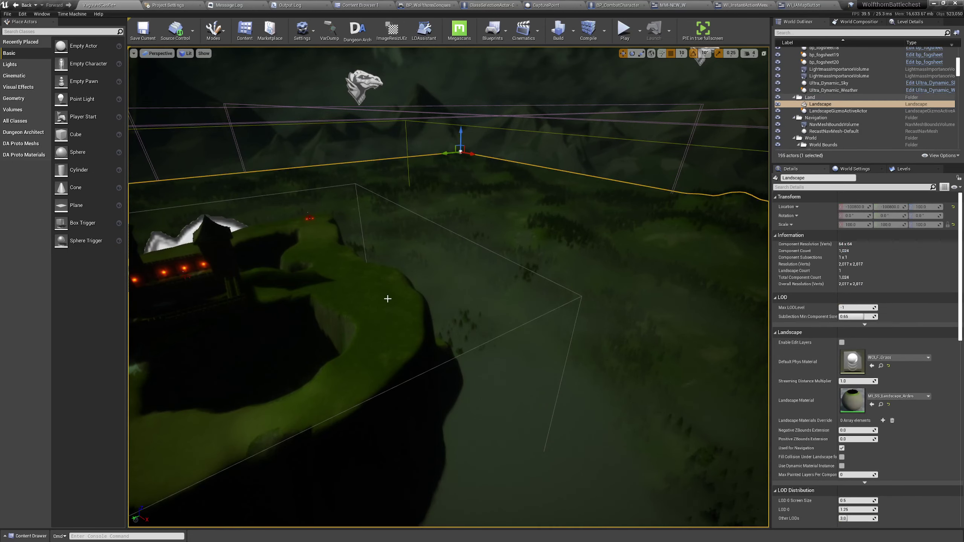
pyautogui.moveTo(363, 294); pyautogui.dragTo(362, 294, button='right')
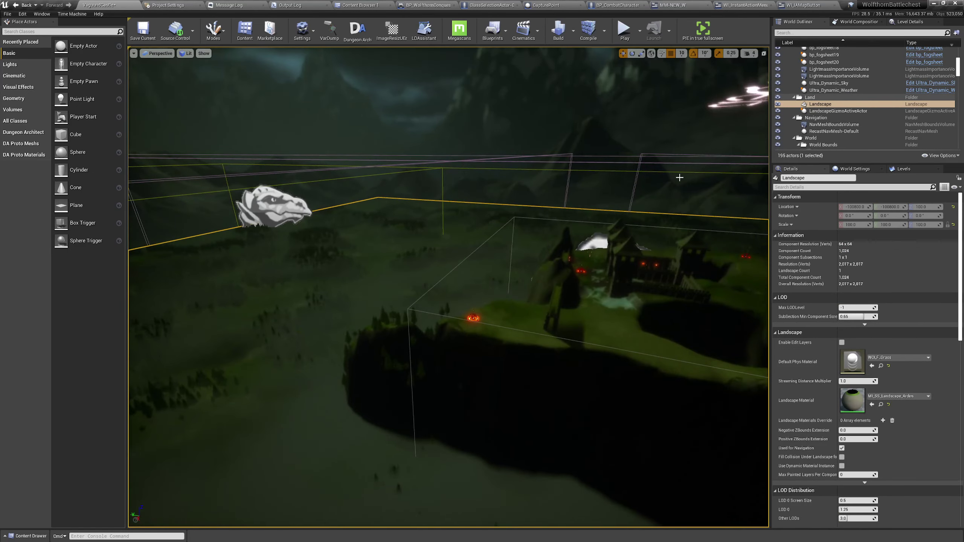
# - Hide the landscape actor to view the level without it, and show it again
pyautogui.click(775, 105)
pyautogui.moveTo(424, 287); pyautogui.dragTo(424, 287, button='right')
pyautogui.press('g')
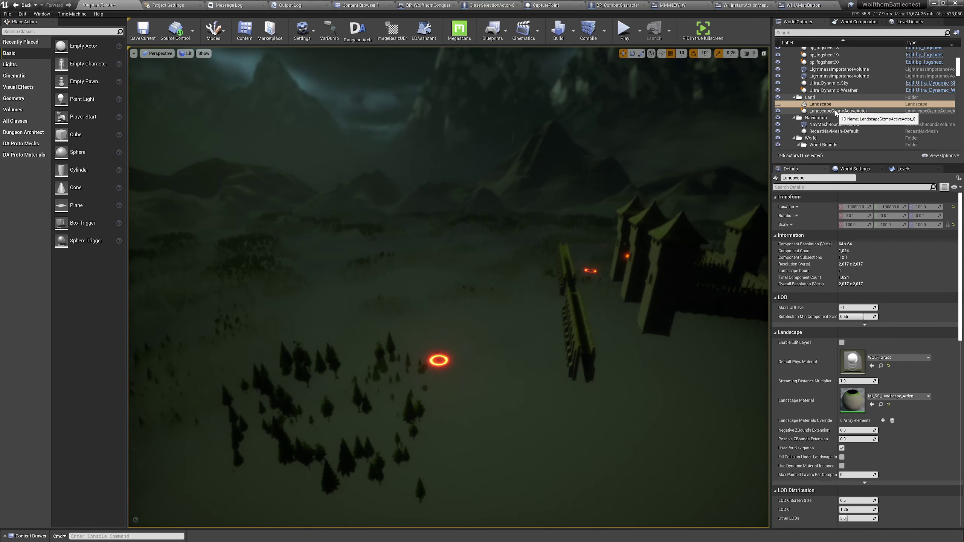
pyautogui.click(780, 104)
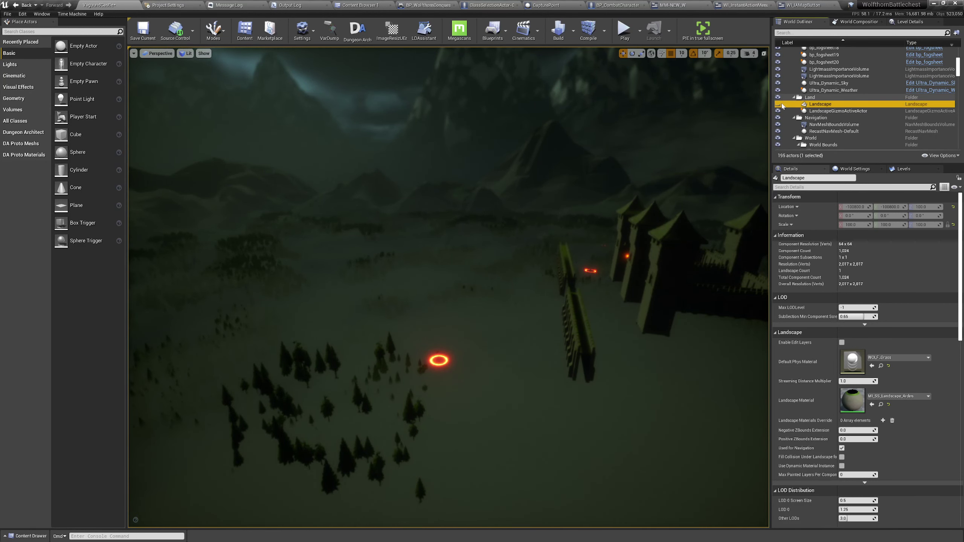
pyautogui.click(778, 105)
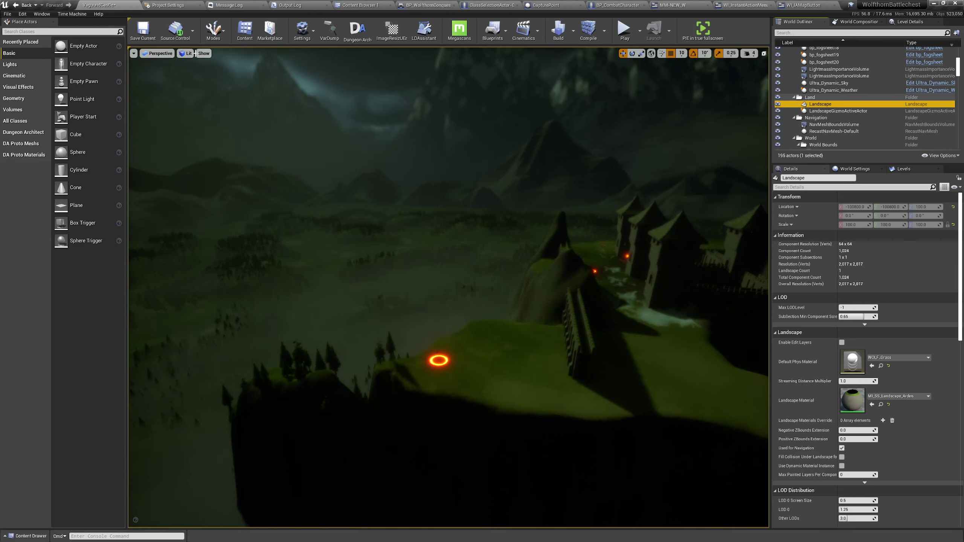
# - Turn off the display of Landscape and Foliage in the viewport
pyautogui.click(204, 53)
pyautogui.moveTo(231, 235)
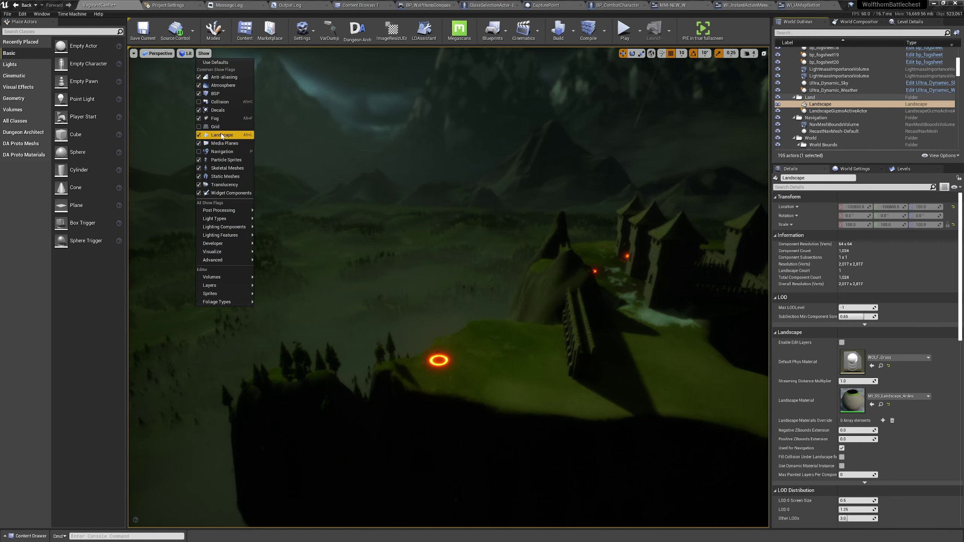
pyautogui.click(222, 135)
pyautogui.click(204, 53)
pyautogui.moveTo(223, 234)
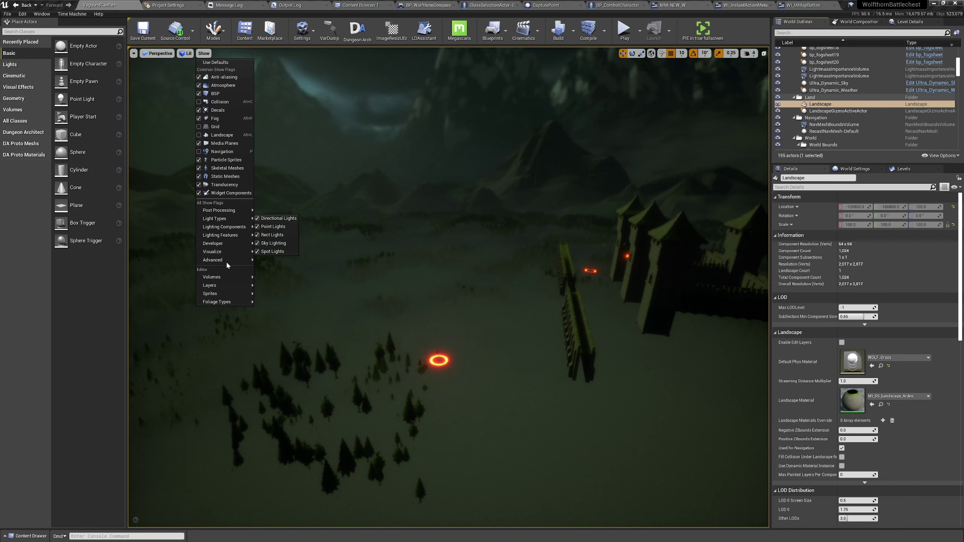
pyautogui.moveTo(227, 261)
pyautogui.click(322, 288)
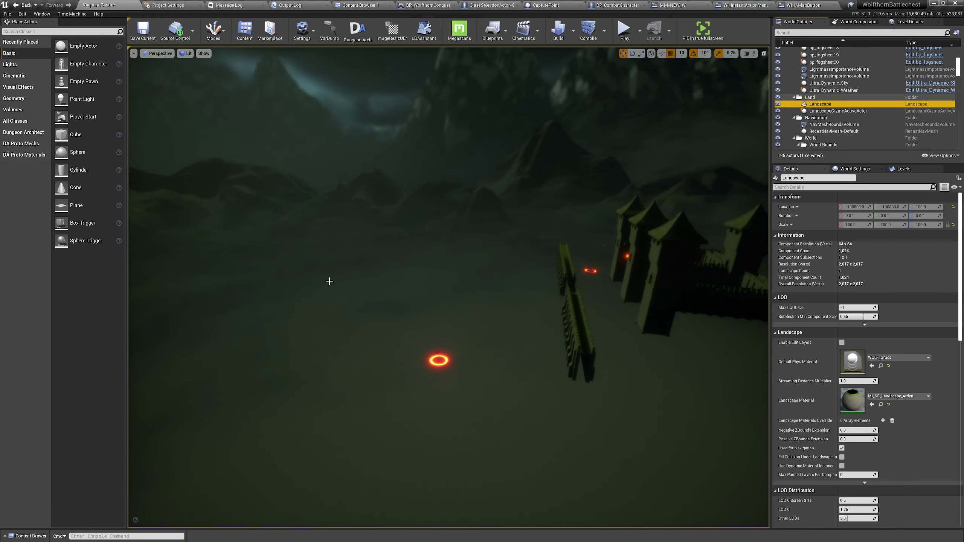
# - Inspect the grass in front of the duplicated wall and toggle the Instanced Static Meshes display off and on
pyautogui.press('w')
pyautogui.moveTo(329, 281); pyautogui.dragTo(511, 296, button='right')
pyautogui.press('w')
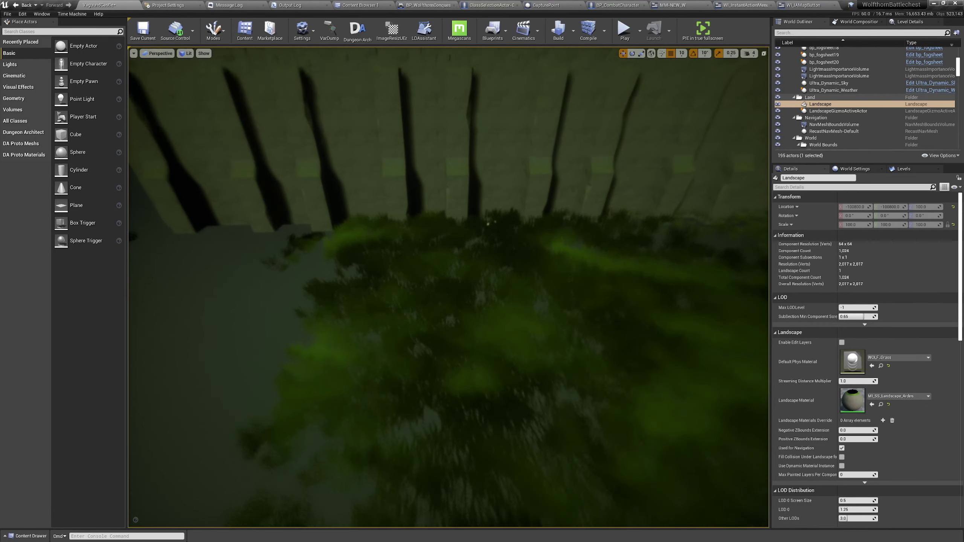
pyautogui.moveTo(395, 326); pyautogui.dragTo(398, 332, button='right')
pyautogui.click(204, 53)
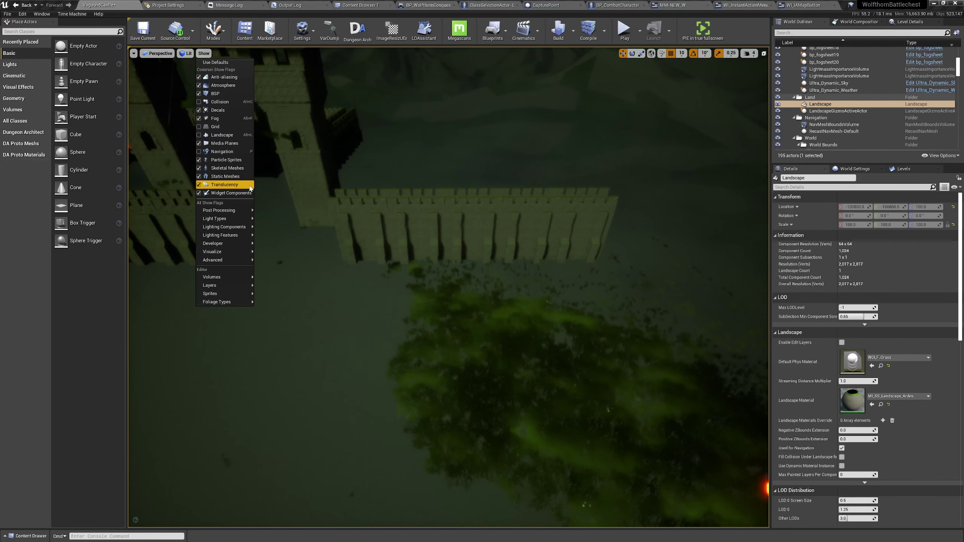
pyautogui.moveTo(226, 259)
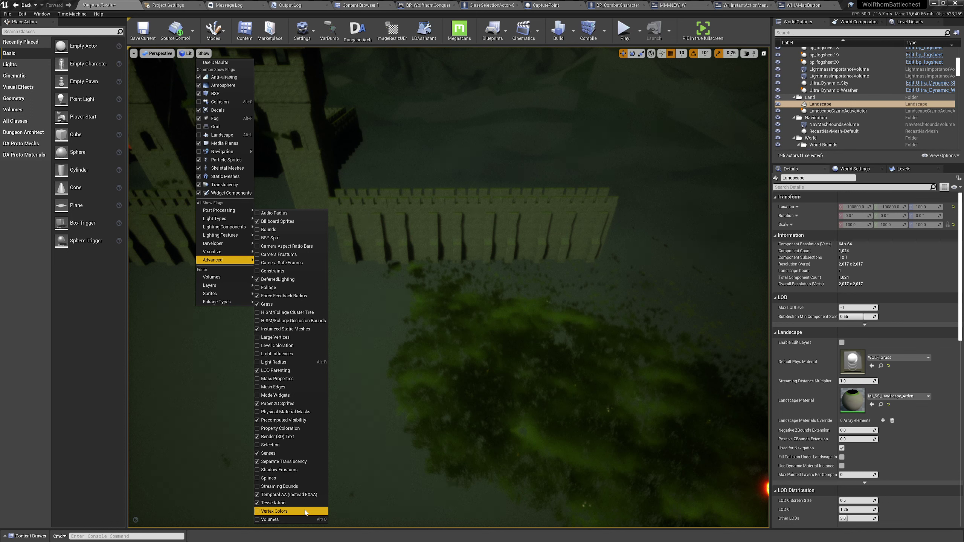
pyautogui.click(296, 329)
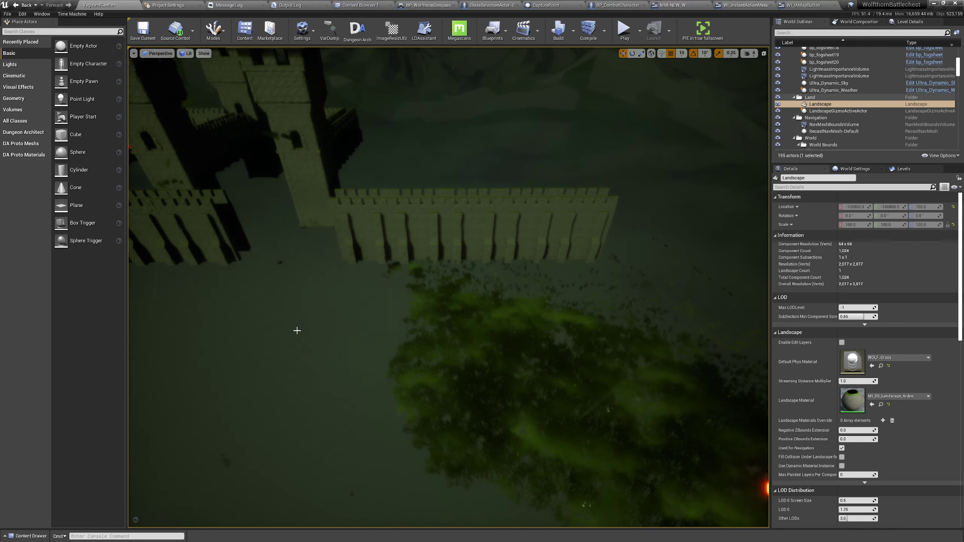
pyautogui.click(204, 53)
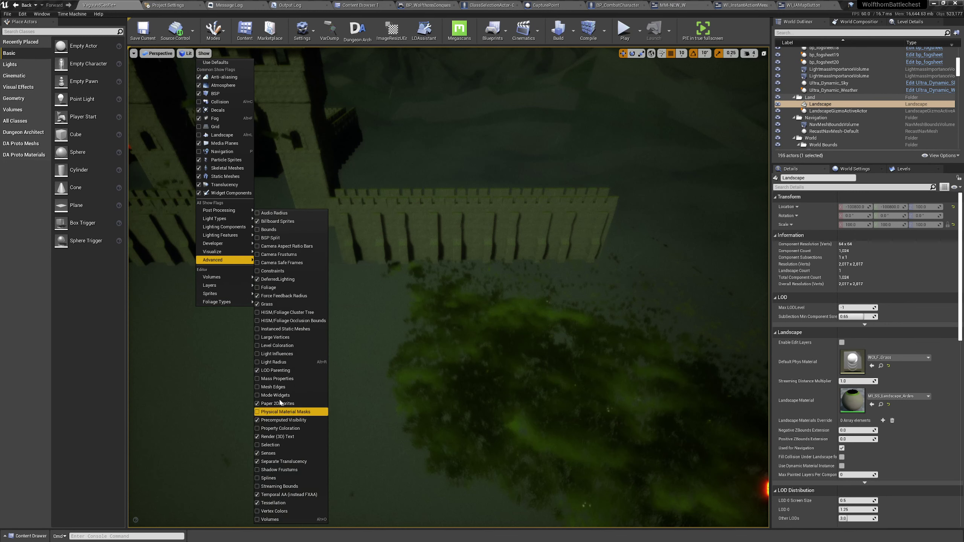
pyautogui.click(275, 330)
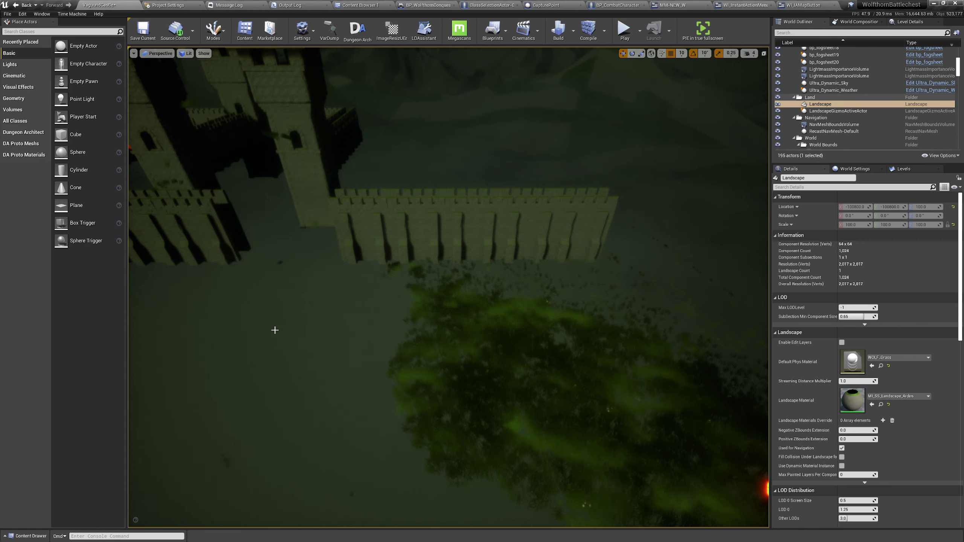
# - Turn off the display of the grass in front of the duplicated wall through the viewport show flags
pyautogui.click(204, 54)
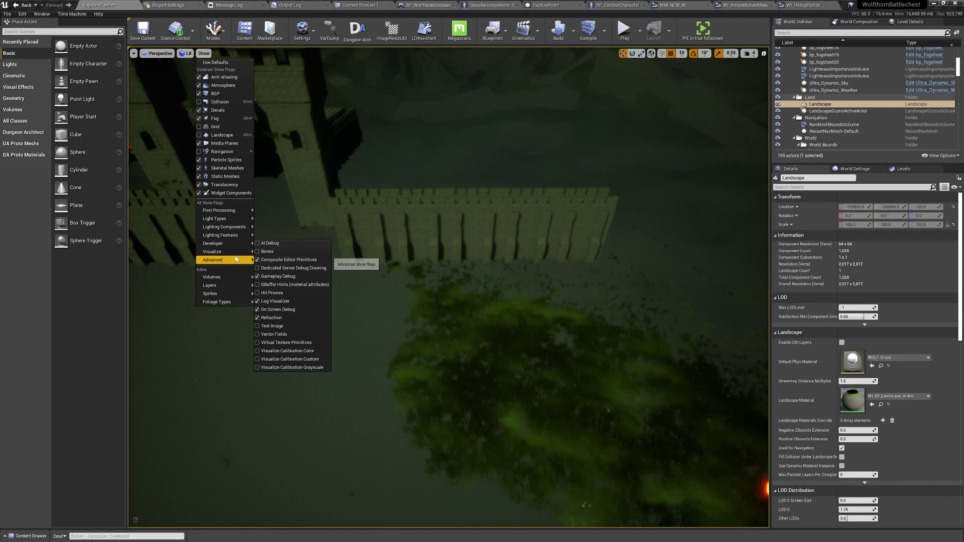
pyautogui.moveTo(235, 260)
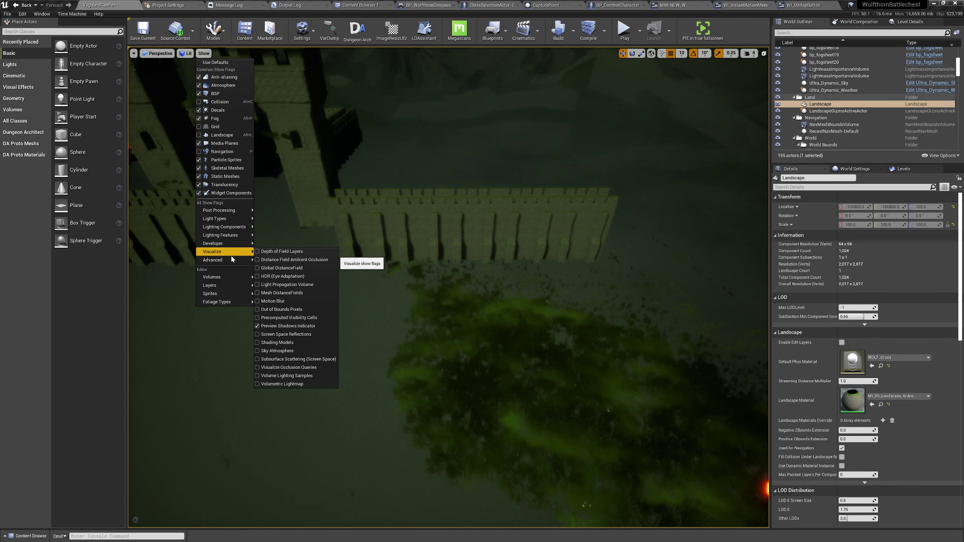
pyautogui.click(262, 304)
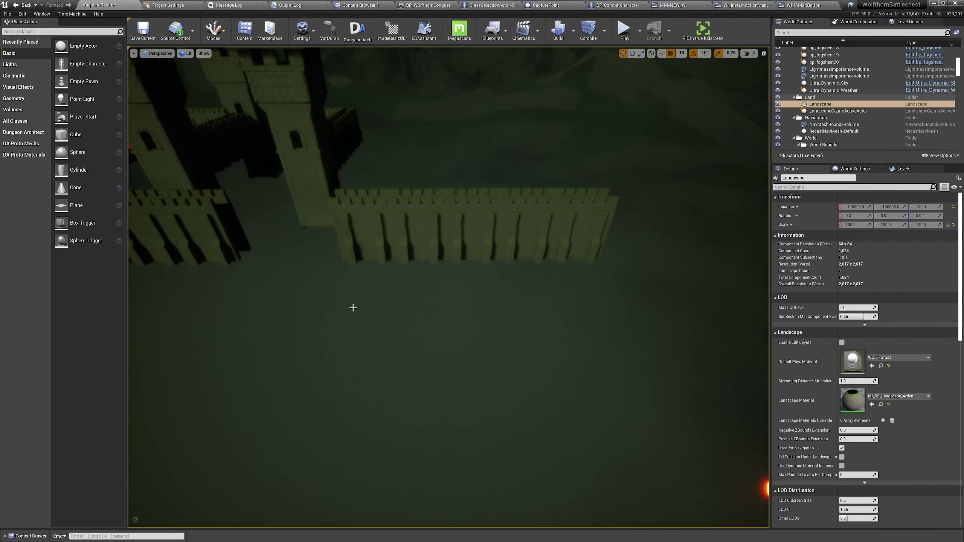
# - Select all five sections of the duplicated wall beside the castle
pyautogui.moveTo(350, 308); pyautogui.dragTo(385, 332, button='right')
pyautogui.click(386, 333)
pyautogui.moveTo(459, 315); pyautogui.dragTo(459, 315, button='right')
pyautogui.click(550, 287)
pyautogui.moveTo(497, 284); pyautogui.dragTo(496, 284, button='right')
pyautogui.click(431, 311)
pyautogui.moveTo(438, 304); pyautogui.dragTo(437, 305, button='right')
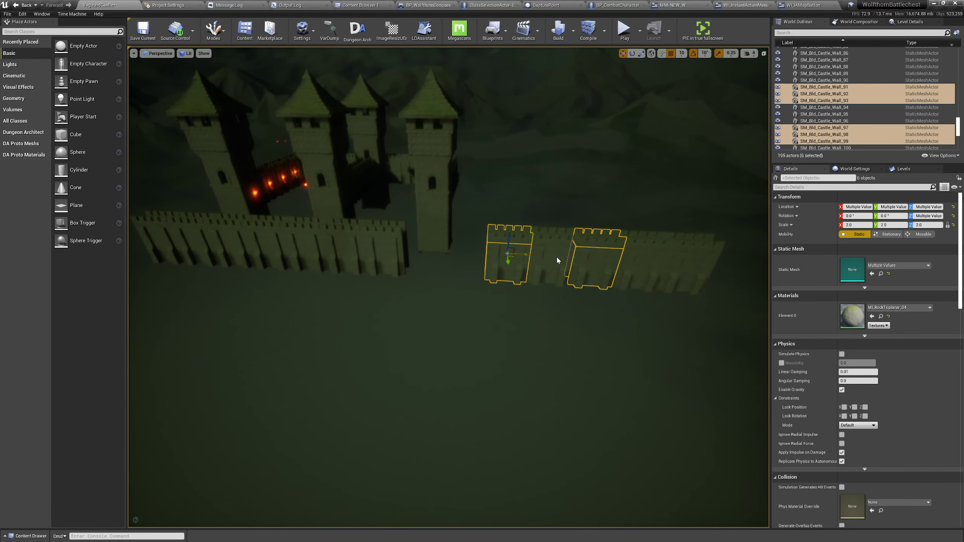
pyautogui.keyDown('ctrl'); pyautogui.click(614, 264); pyautogui.keyUp('ctrl')
pyautogui.keyDown('ctrl'); pyautogui.click(636, 265); pyautogui.keyUp('ctrl')
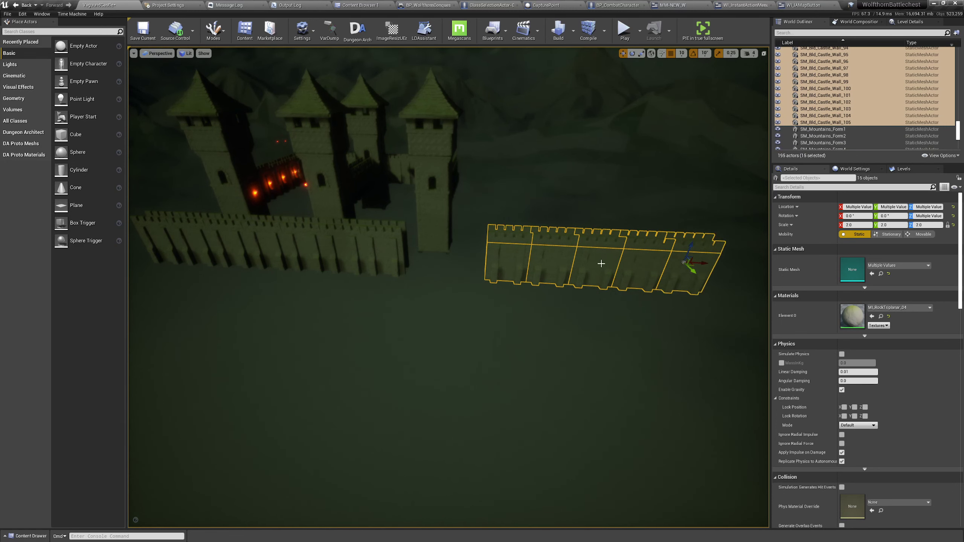
pyautogui.moveTo(601, 263); pyautogui.dragTo(601, 264, button='right')
# - Set the position snap size to 50 and move the selected wall sections flush against the end of the neighbouring wall
pyautogui.click(681, 53)
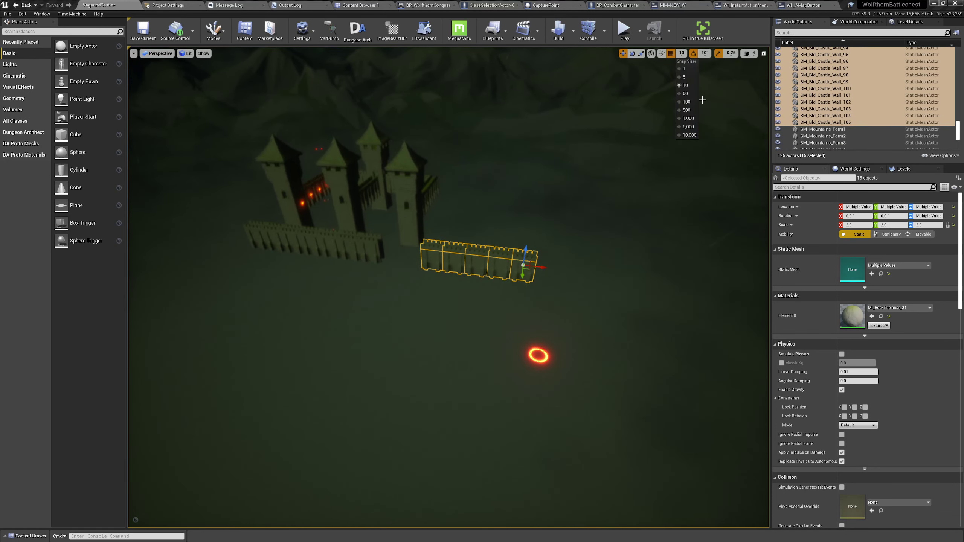
pyautogui.click(691, 98)
pyautogui.scroll(5, 546, 288)
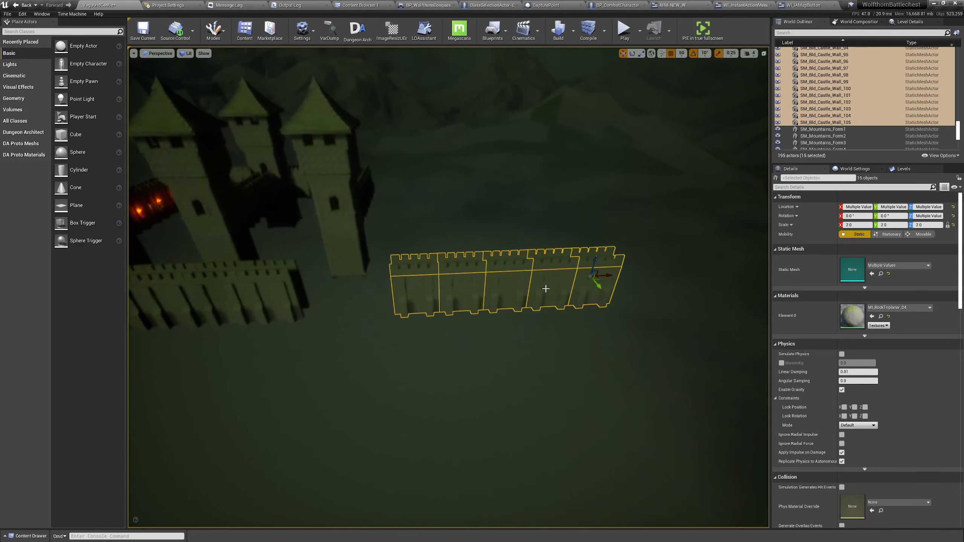
pyautogui.moveTo(550, 286); pyautogui.dragTo(530, 289)
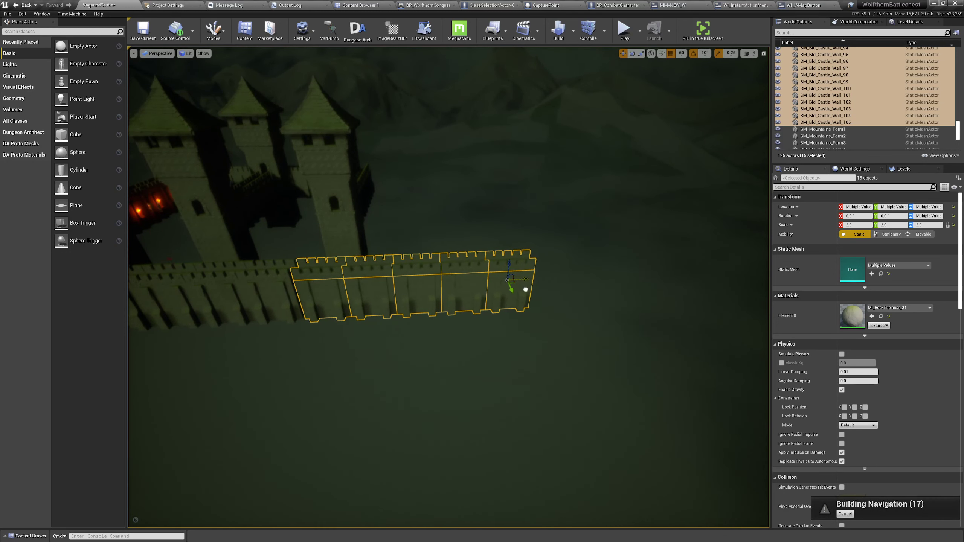
pyautogui.click(525, 289)
pyautogui.press('a')
pyautogui.moveTo(525, 289); pyautogui.dragTo(509, 289, button='right')
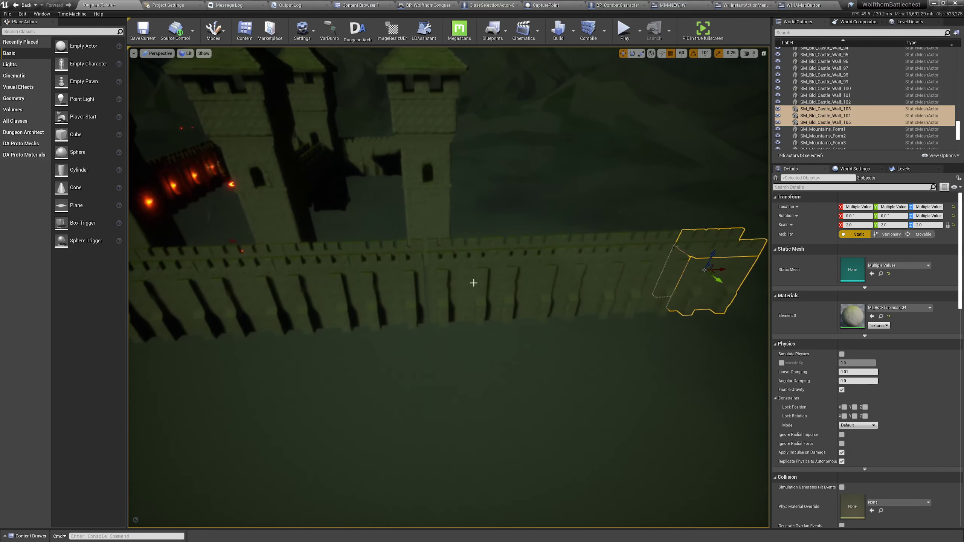
# - Reselect the five moved wall sections and examine the joined castle wall without editor outlines
pyautogui.click(473, 282)
pyautogui.keyDown('ctrl'); pyautogui.click(668, 279); pyautogui.keyUp('ctrl')
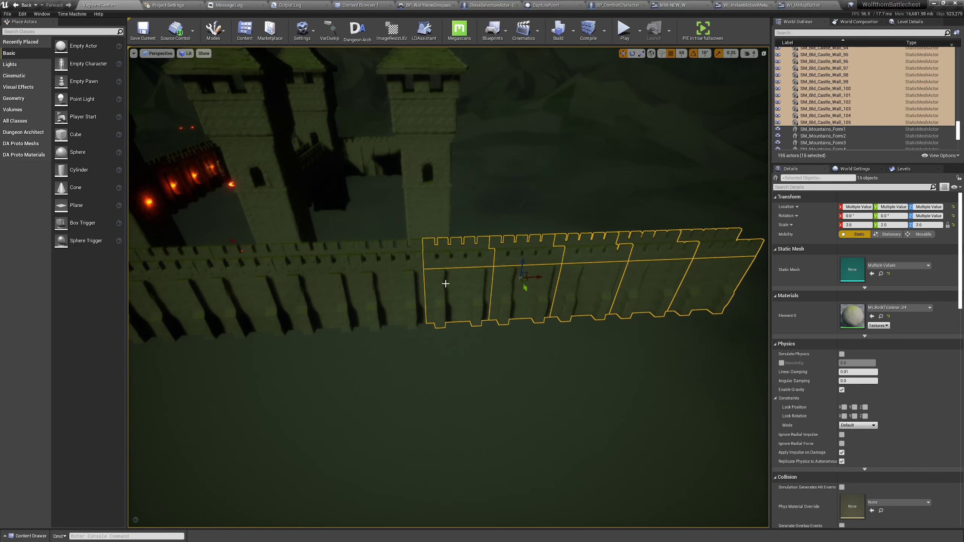
pyautogui.press('w')
pyautogui.moveTo(445, 284); pyautogui.dragTo(425, 287, button='right')
pyautogui.press('g')
pyautogui.press('s')
pyautogui.press('g')
pyautogui.press('g')
pyautogui.press('a')
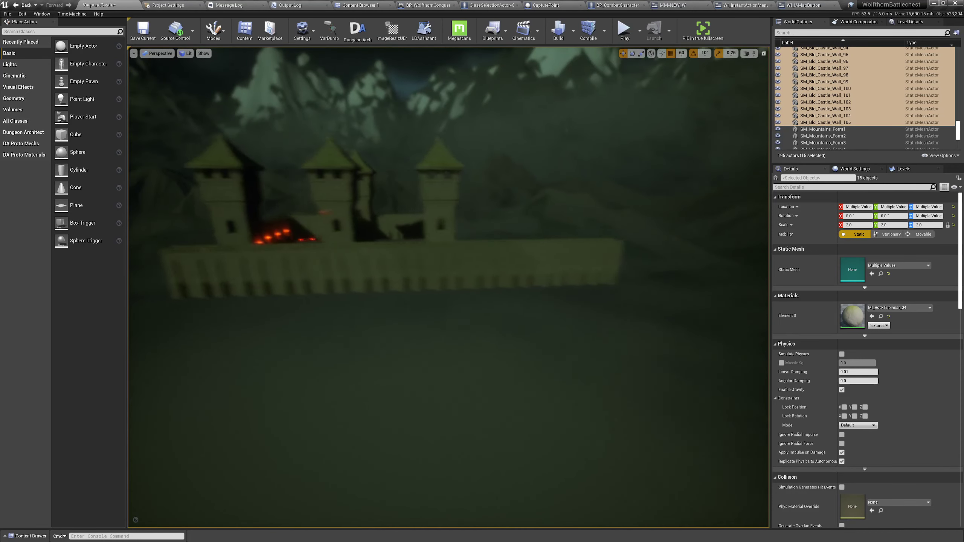
# - Duplicate the two sections at the near end of the long wall and place the copies to extend it
pyautogui.scroll(5, 475, 288)
pyautogui.click(476, 288)
pyautogui.scroll(3, 475, 288)
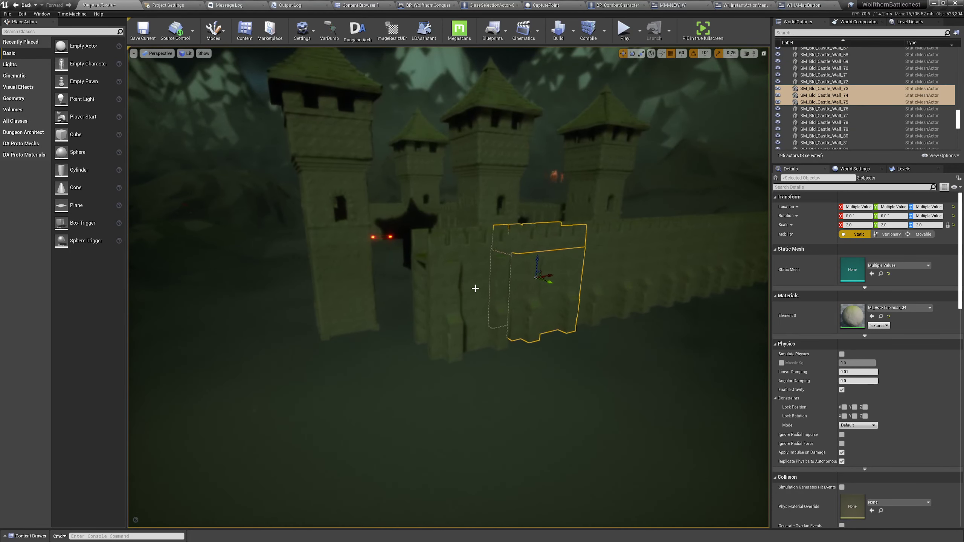
pyautogui.keyDown('ctrl'); pyautogui.click(483, 288); pyautogui.keyUp('ctrl')
pyautogui.hotkey('ctrl', 'w')
pyautogui.moveTo(550, 272); pyautogui.dragTo(391, 304)
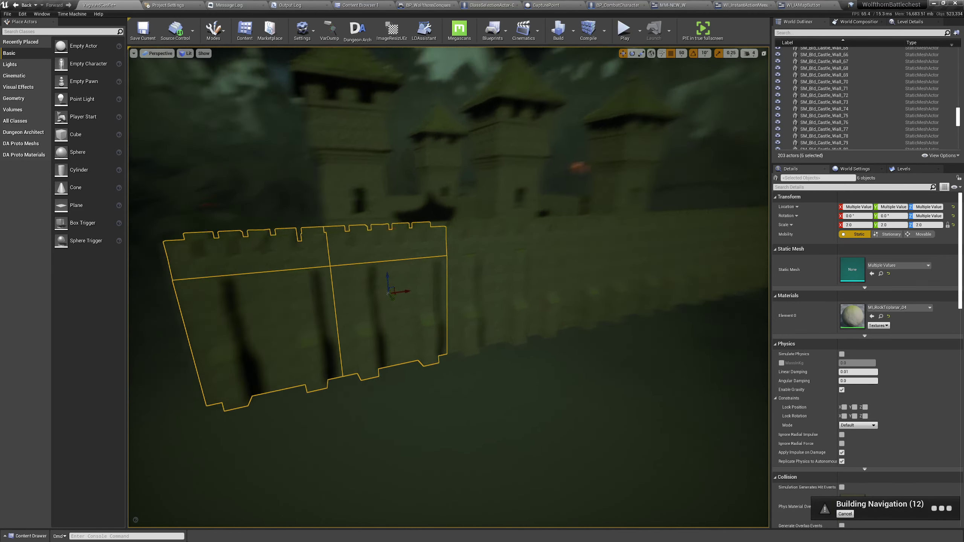
# - Select every section of the extended long wall from one end to the other
pyautogui.scroll(-5, 391, 303)
pyautogui.moveTo(392, 303); pyautogui.dragTo(455, 309, button='right')
pyautogui.press('w')
pyautogui.press('s')
pyautogui.press('a')
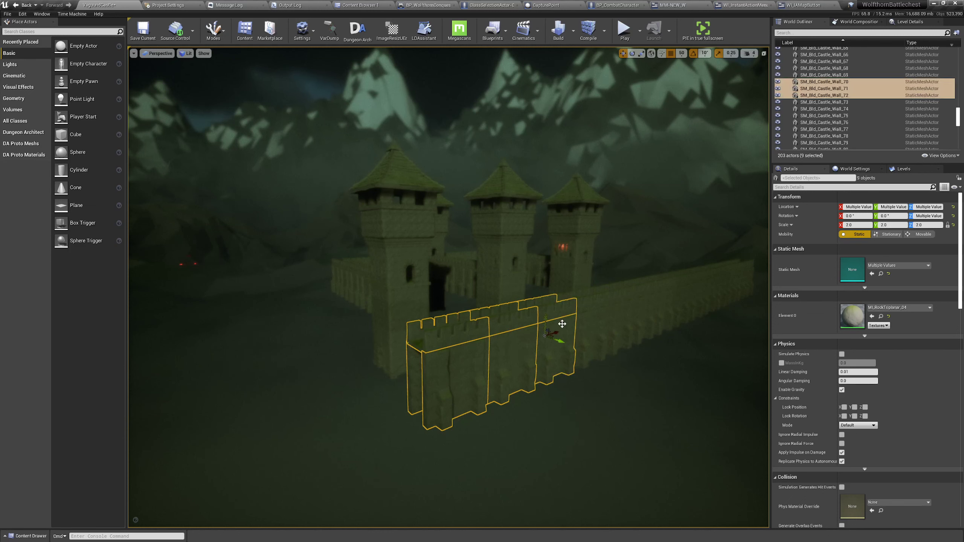
pyautogui.keyDown('ctrl'); pyautogui.click(660, 305); pyautogui.keyUp('ctrl')
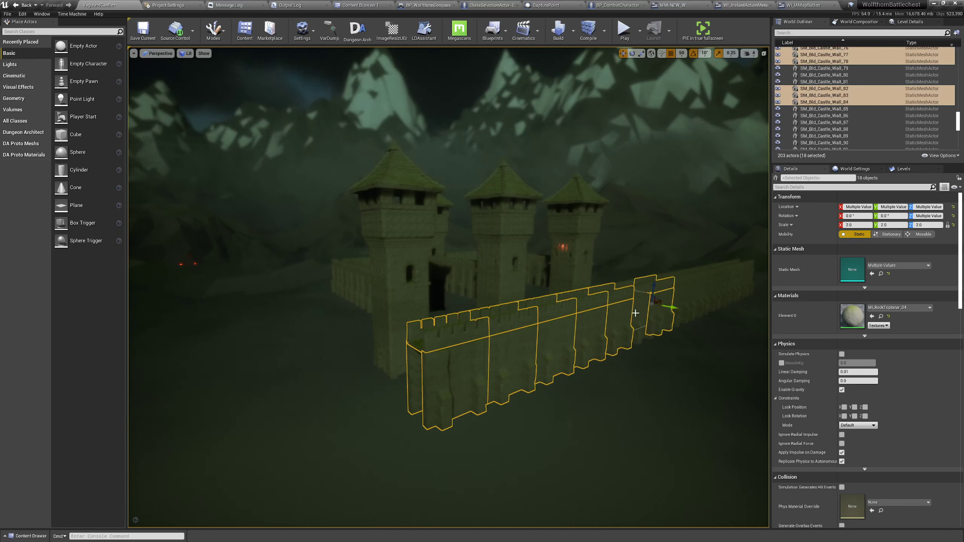
pyautogui.keyDown('ctrl'); pyautogui.click(713, 293); pyautogui.keyUp('ctrl')
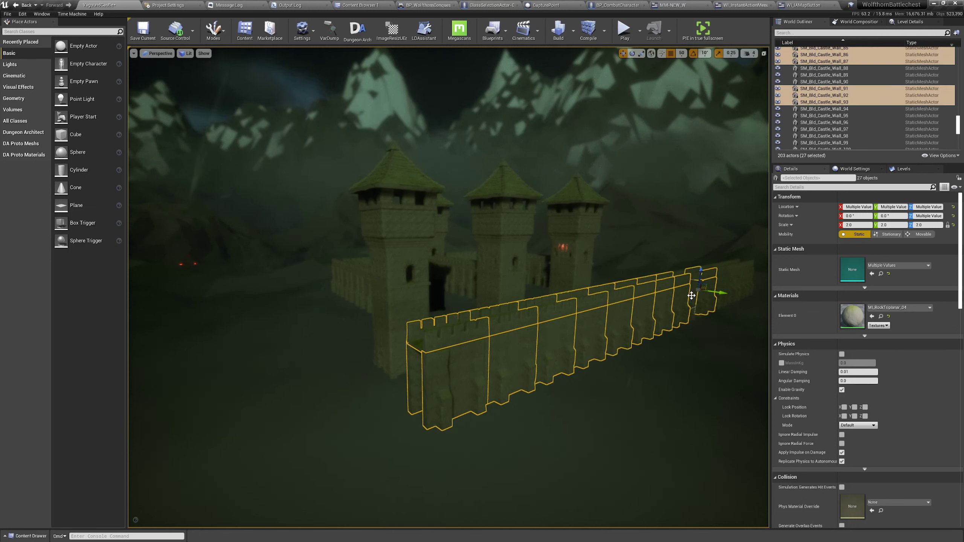
pyautogui.keyDown('ctrl'); pyautogui.click(742, 285); pyautogui.keyUp('ctrl')
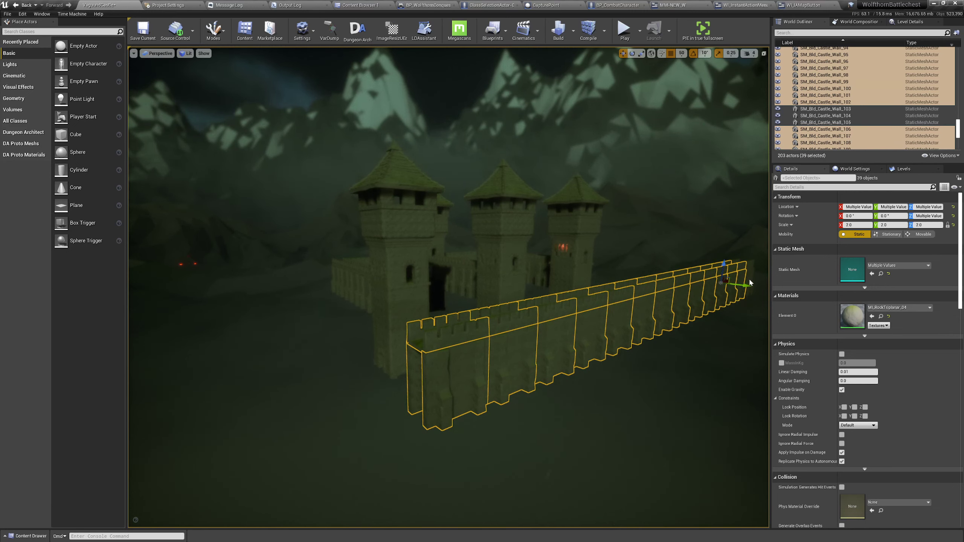
pyautogui.press('a')
pyautogui.moveTo(524, 319)
pyautogui.mouseDown(button='right')
pyautogui.moveTo(596, 318)
pyautogui.moveTo(592, 329)
pyautogui.moveTo(516, 329)
pyautogui.mouseUp(button='right')
pyautogui.rightClick(524, 319)
pyautogui.press('s')
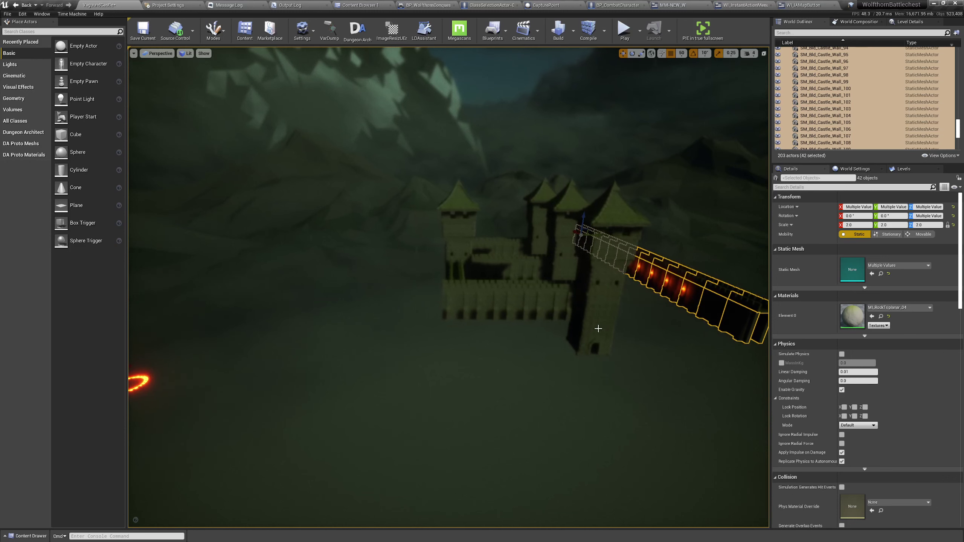
# - Duplicate the selected long wall and place the copy on the opposite side of the castle
pyautogui.rightClick(708, 304)
pyautogui.moveTo(723, 226)
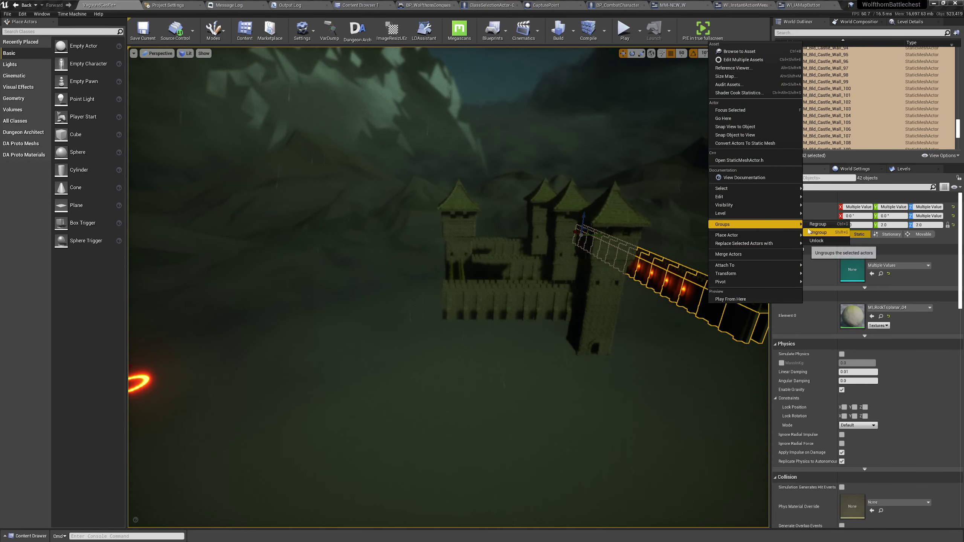
pyautogui.press('w')
pyautogui.moveTo(591, 274); pyautogui.dragTo(621, 251, button='right')
pyautogui.hotkey('ctrl', 'w')
pyautogui.press('d')
pyautogui.keyDown('alt'); pyautogui.moveTo(664, 320); pyautogui.dragTo(158, 359); pyautogui.keyUp('alt')
# - Switch the viewport to the Player Collision view mode and move the wall copy out toward the plateau's edge
pyautogui.click(187, 53)
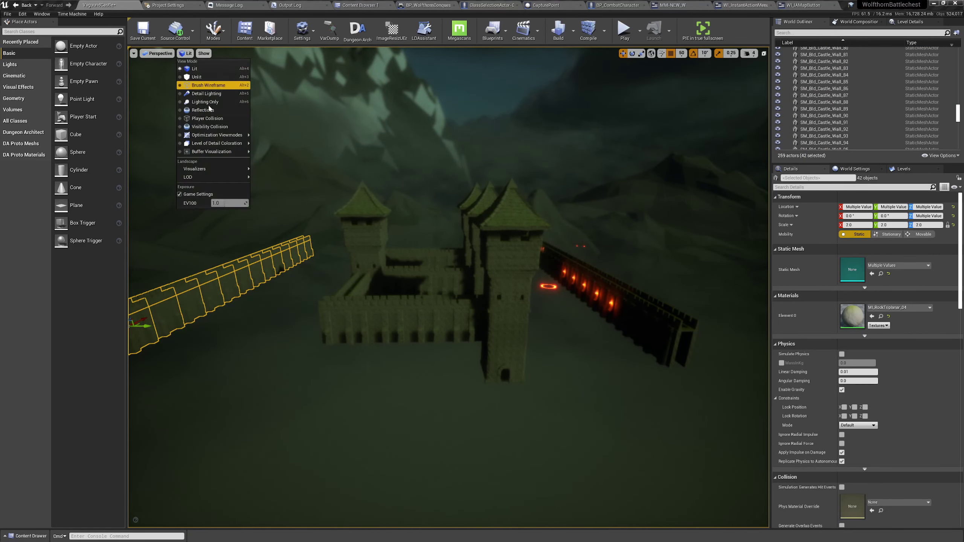
pyautogui.click(224, 121)
pyautogui.press('s')
pyautogui.moveTo(459, 266); pyautogui.dragTo(481, 362, button='right')
pyautogui.press('w')
pyautogui.moveTo(493, 347); pyautogui.dragTo(420, 359)
# - Duplicate the long wall again and place the copy along the opposite plateau edge, beyond the torch-lit wall
pyautogui.press('s')
pyautogui.moveTo(424, 359)
pyautogui.mouseDown(button='right')
pyautogui.moveTo(436, 359)
pyautogui.moveTo(387, 363)
pyautogui.moveTo(440, 358)
pyautogui.mouseUp(button='right')
pyautogui.press('d')
pyautogui.press('s')
pyautogui.press('a')
pyautogui.press('w')
pyautogui.moveTo(375, 335); pyautogui.dragTo(237, 313, button='right')
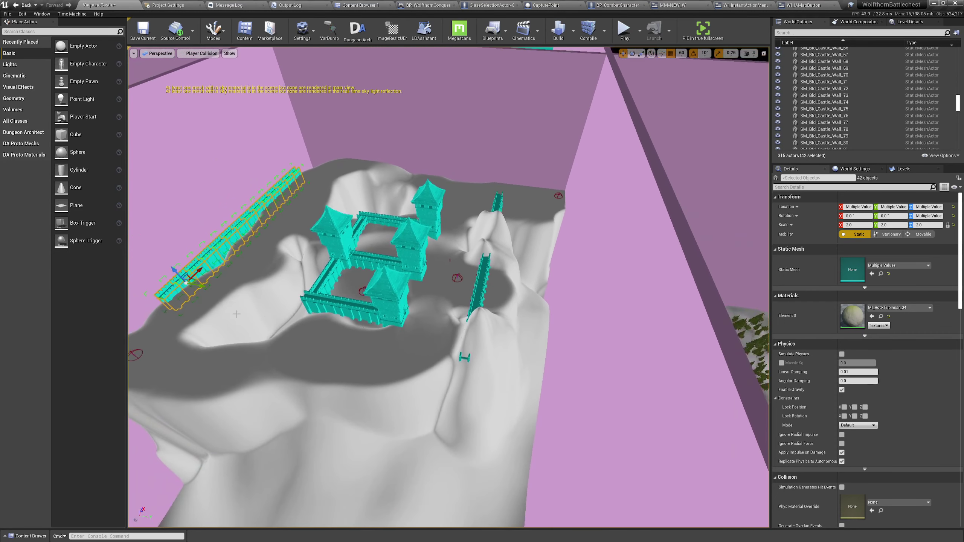
pyautogui.keyDown('alt'); pyautogui.moveTo(204, 287); pyautogui.dragTo(585, 326); pyautogui.keyUp('alt')
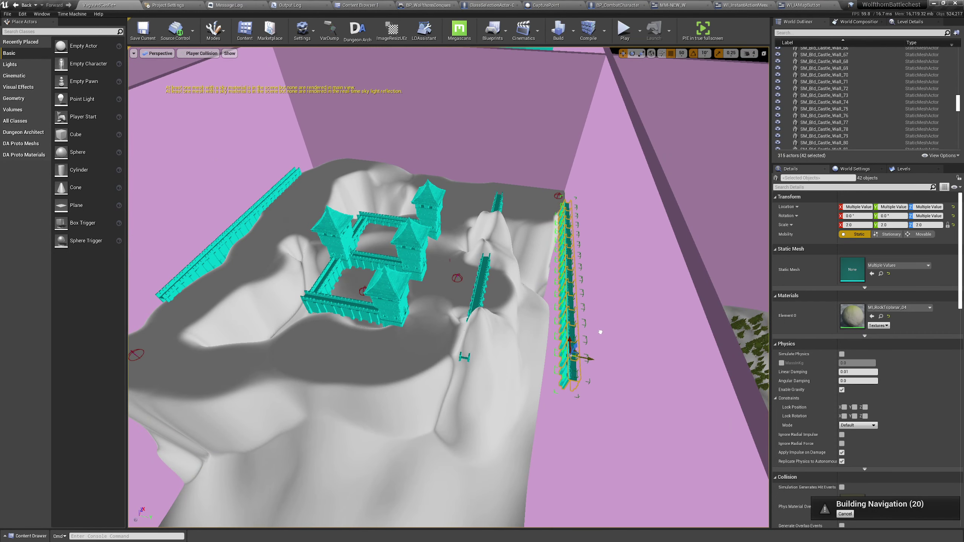
# - Duplicate the outer wall, rotate the copy by -90 degrees and move it to an adjoining side of the plateau
pyautogui.moveTo(596, 334); pyautogui.dragTo(398, 372, button='right')
pyautogui.moveTo(580, 383); pyautogui.dragTo(511, 337, button='right')
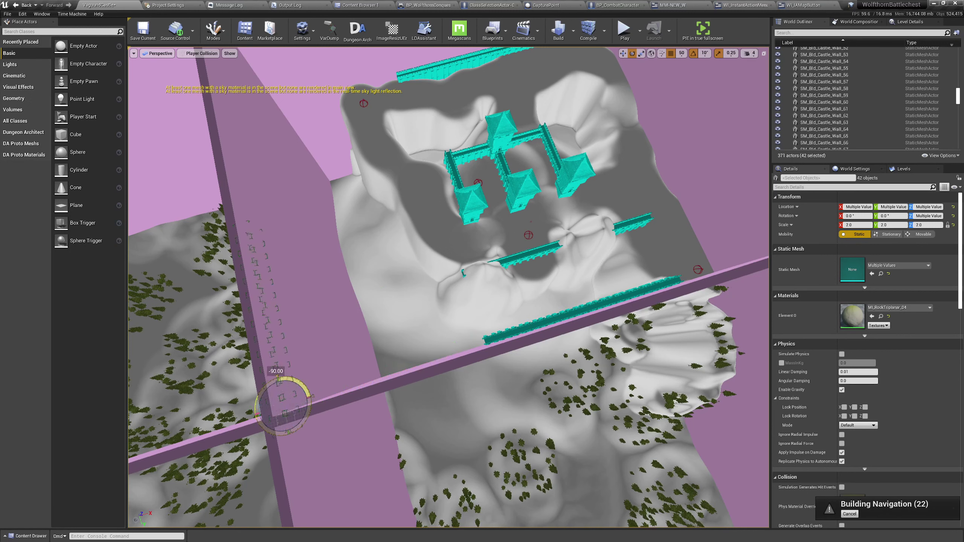
pyautogui.moveTo(271, 379); pyautogui.dragTo(441, 374)
pyautogui.moveTo(441, 373); pyautogui.dragTo(322, 365, button='right')
pyautogui.press('a')
pyautogui.click(253, 320)
pyautogui.hotkey('ctrl', 'z')
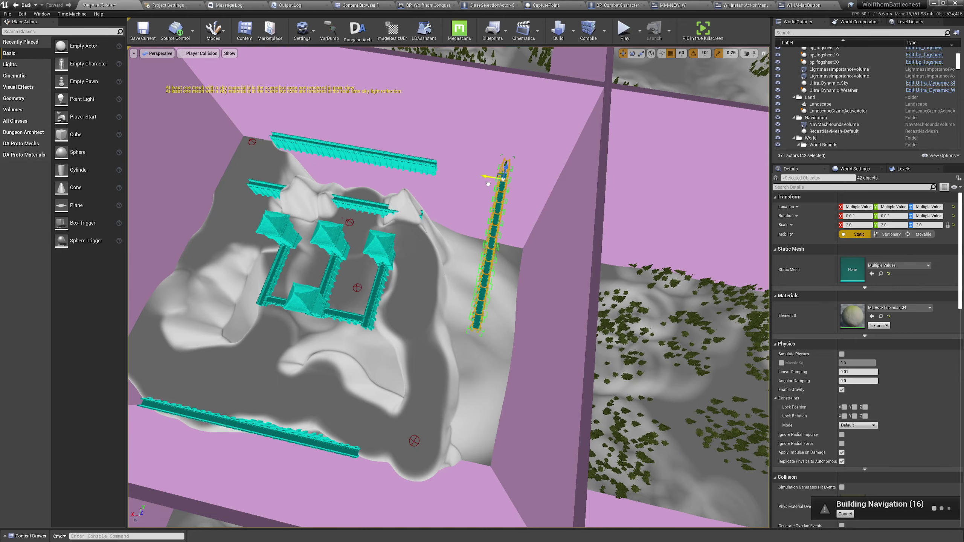
# - Align the rotated wall beside the plateau and duplicate it to the plateau's opposite side
pyautogui.moveTo(532, 287); pyautogui.dragTo(285, 275, button='right')
pyautogui.moveTo(586, 212); pyautogui.dragTo(755, 146, button='right')
pyautogui.press('w')
pyautogui.moveTo(390, 262); pyautogui.dragTo(397, 262, button='right')
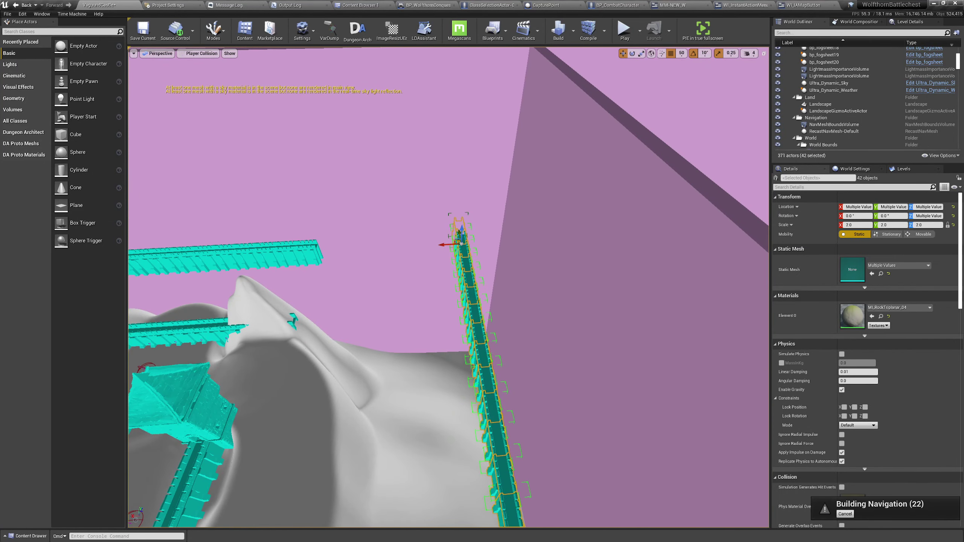
pyautogui.press('s')
pyautogui.moveTo(448, 288); pyautogui.dragTo(410, 344, button='right')
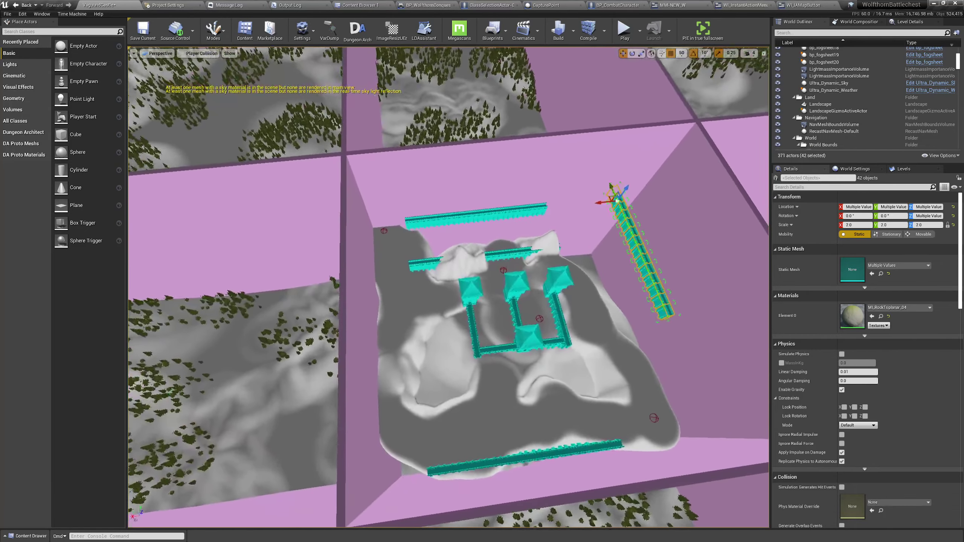
pyautogui.press('w')
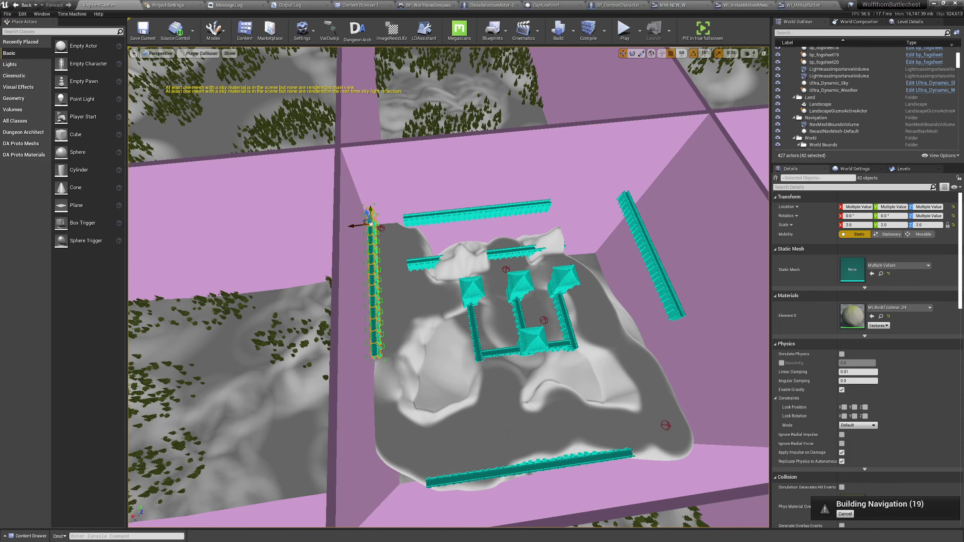
# - Duplicate the side wall end to end so that it continues along the same plateau edge
pyautogui.moveTo(645, 243); pyautogui.dragTo(513, 243, button='right')
pyautogui.press('w')
pyautogui.press('a')
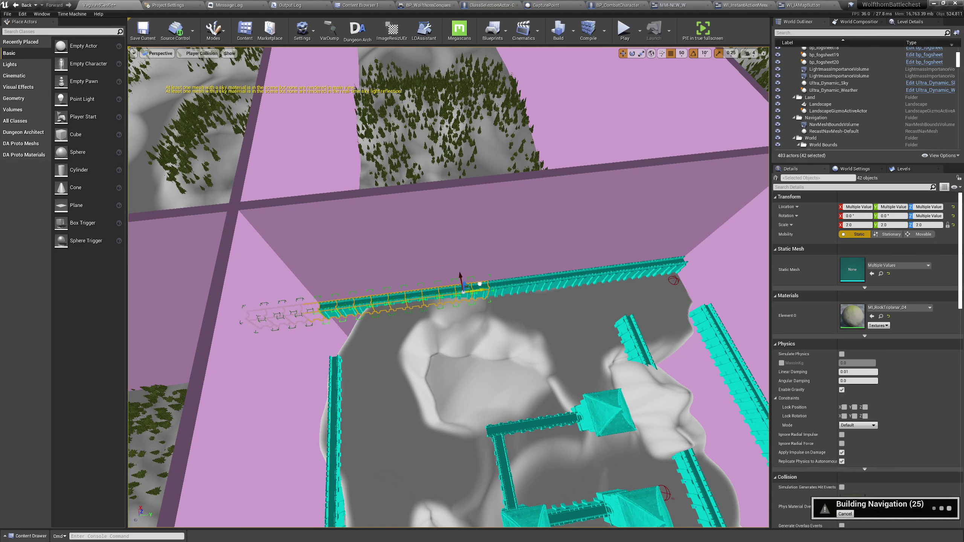
pyautogui.press('w')
pyautogui.moveTo(480, 284); pyautogui.dragTo(478, 316, button='right')
pyautogui.moveTo(522, 259)
pyautogui.mouseDown()
pyautogui.moveTo(474, 263)
pyautogui.moveTo(511, 265)
pyautogui.mouseUp()
# - Select the five end sections of the extended side wall that pass through the boundary volume and delete them
pyautogui.moveTo(465, 276); pyautogui.dragTo(448, 261, button='right')
pyautogui.press('s')
pyautogui.press('a')
pyautogui.click(429, 269)
pyautogui.press('a')
pyautogui.press('f')
pyautogui.press('d')
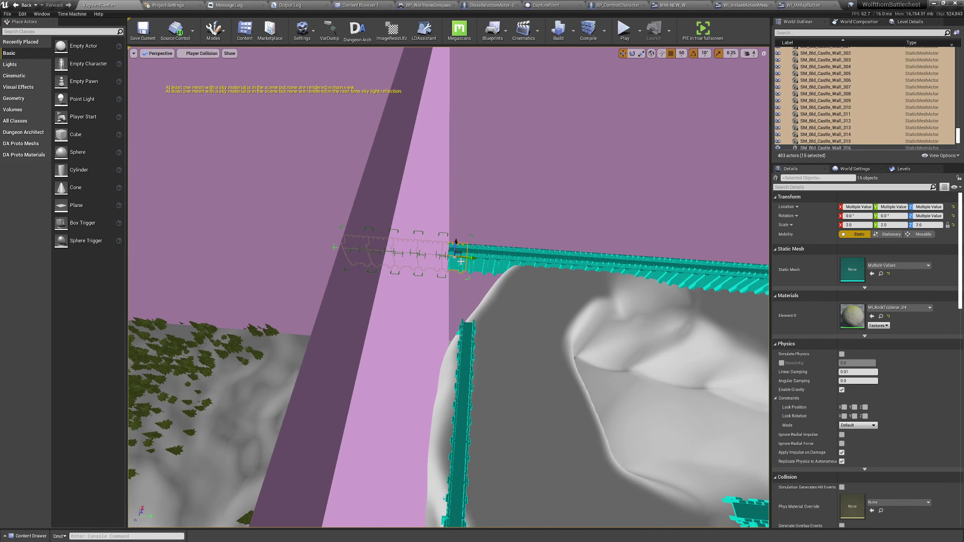
pyautogui.press('Delete')
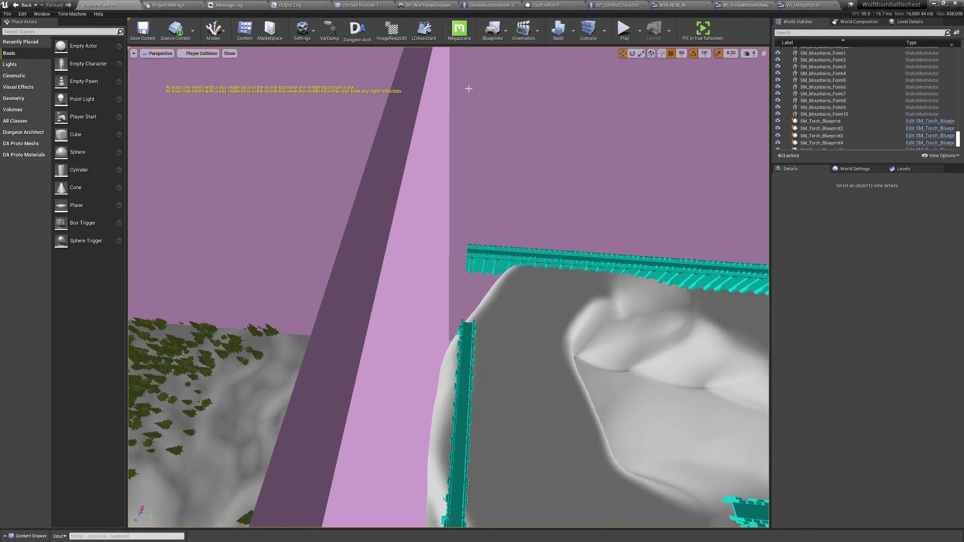
# - Select eight adjoining sections of the shorter wall between the two long walls, duplicate them and slide the copies along to lengthen that wall
pyautogui.moveTo(542, 244); pyautogui.dragTo(673, 213, button='right')
pyautogui.press('s')
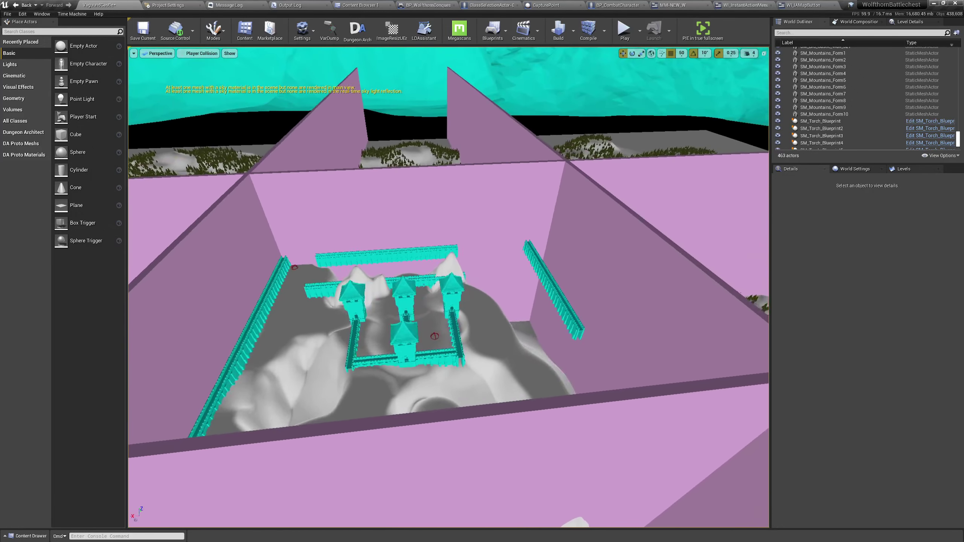
pyautogui.press('w')
pyautogui.moveTo(342, 264); pyautogui.dragTo(528, 311, button='right')
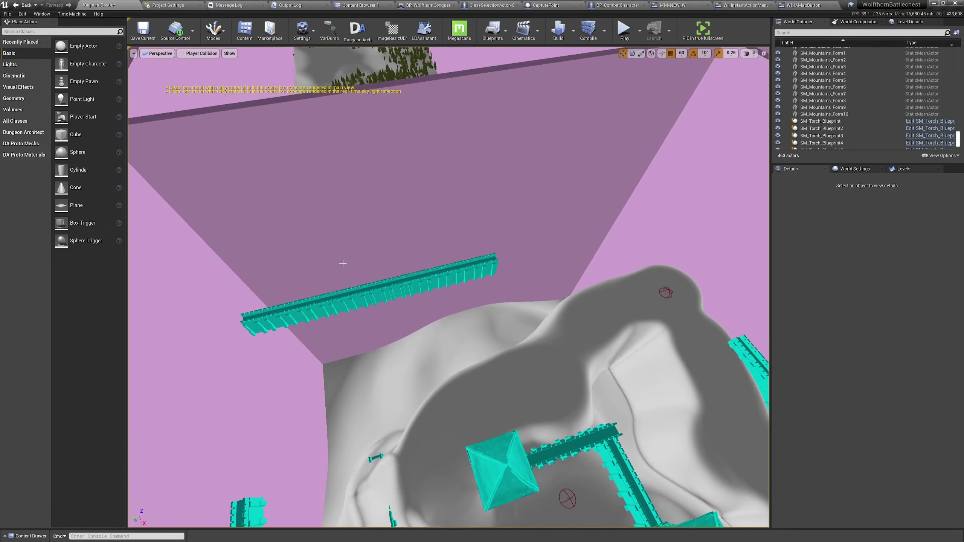
pyautogui.click(356, 306)
pyautogui.moveTo(333, 266); pyautogui.dragTo(333, 266, button='right')
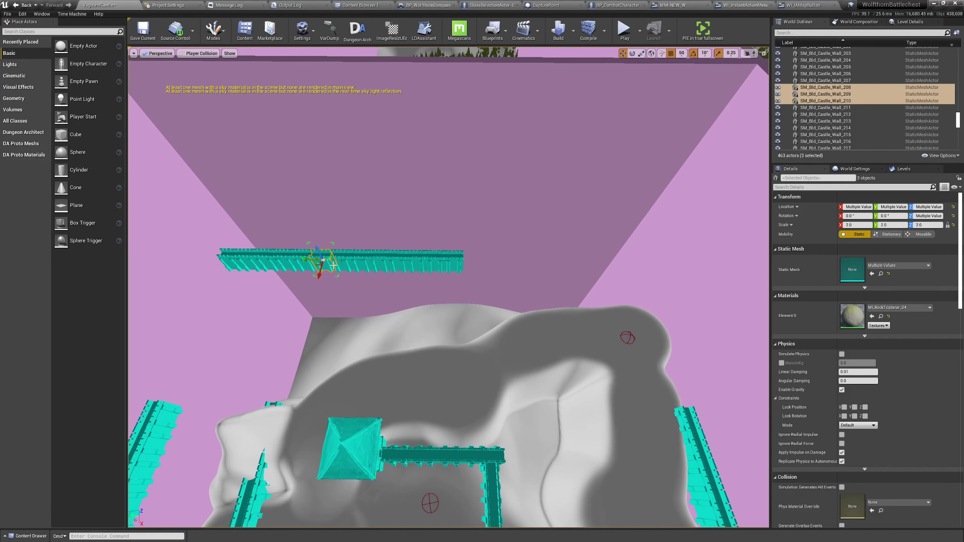
pyautogui.keyDown('ctrl'); pyautogui.click(385, 267); pyautogui.keyUp('ctrl')
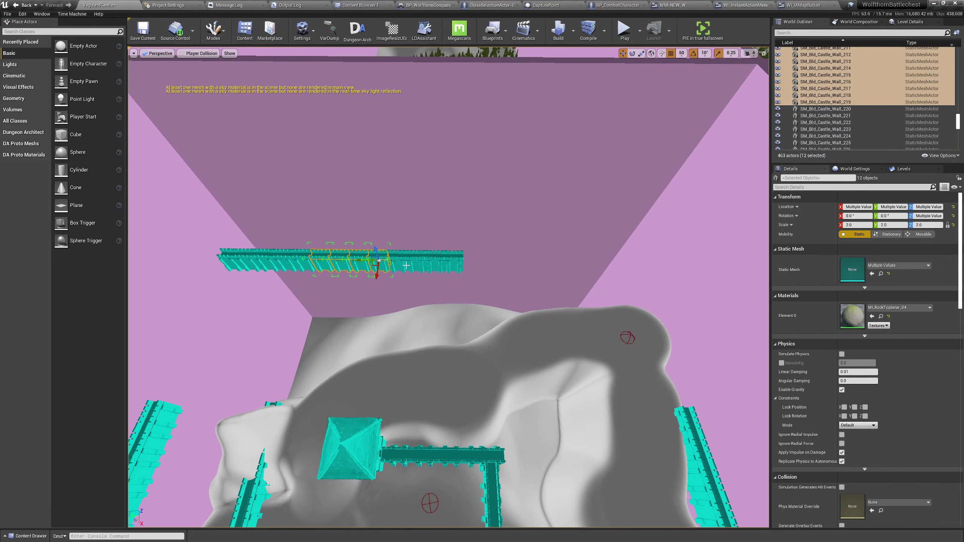
pyautogui.keyDown('ctrl'); pyautogui.click(437, 265); pyautogui.keyUp('ctrl')
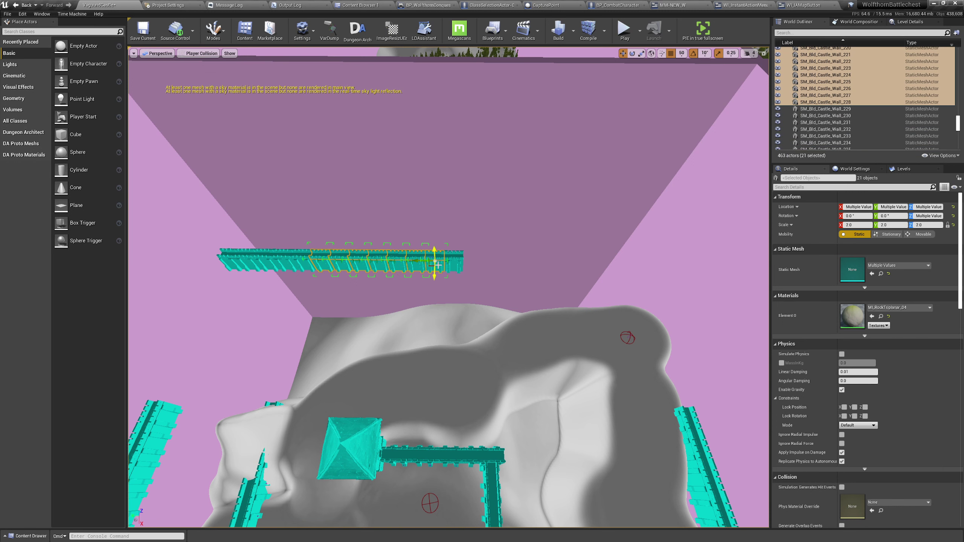
pyautogui.hotkey('ctrl', 'w')
pyautogui.moveTo(353, 256); pyautogui.dragTo(353, 256, button='right')
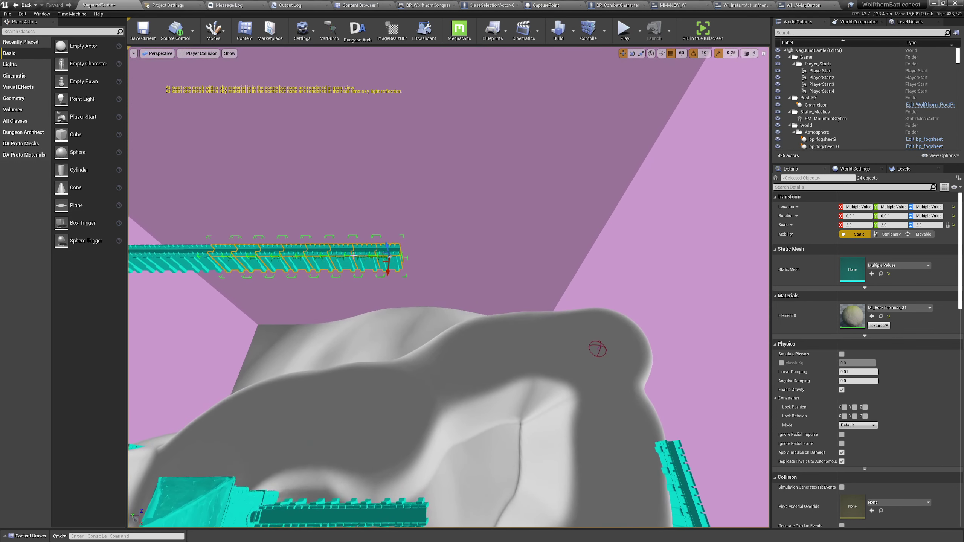
pyautogui.moveTo(545, 265); pyautogui.dragTo(575, 264)
pyautogui.moveTo(575, 264); pyautogui.dragTo(575, 264, button='right')
pyautogui.moveTo(710, 236); pyautogui.dragTo(672, 240)
pyautogui.moveTo(669, 238); pyautogui.dragTo(669, 239, button='right')
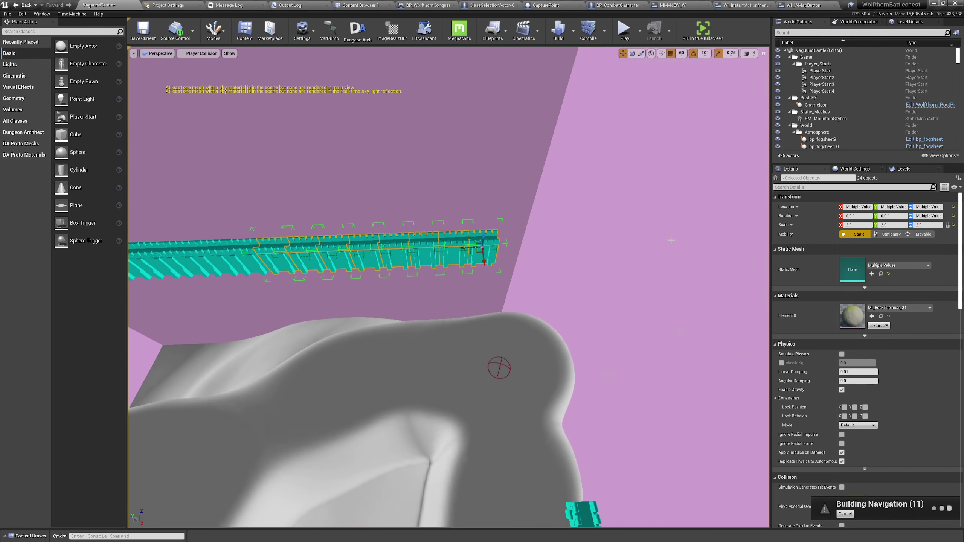
# - Duplicate the last section of the lengthened wall and join the copy flush to its end, towards the boundary volume
pyautogui.click(452, 260)
pyautogui.keyDown('alt'); pyautogui.moveTo(439, 251); pyautogui.dragTo(463, 251); pyautogui.keyUp('alt')
pyautogui.press('f')
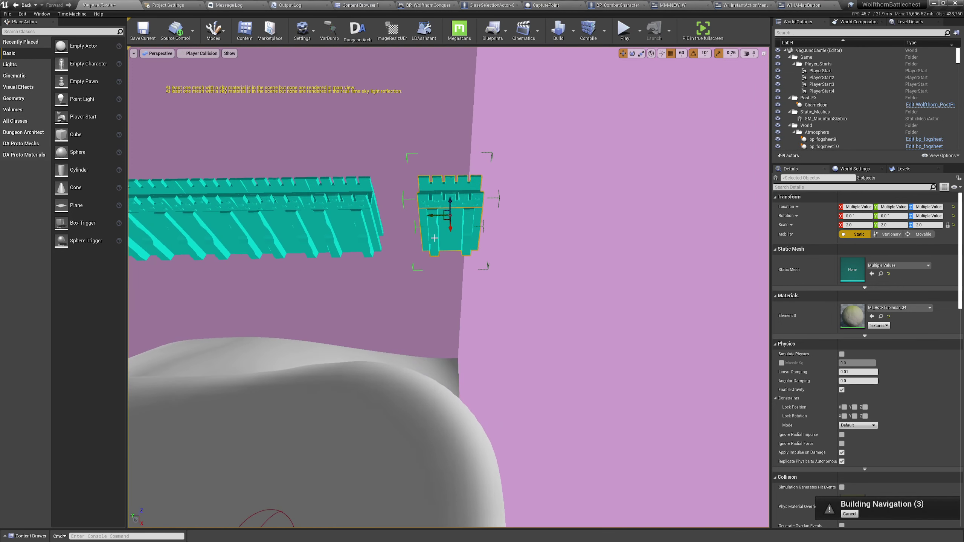
pyautogui.moveTo(398, 219); pyautogui.dragTo(390, 220)
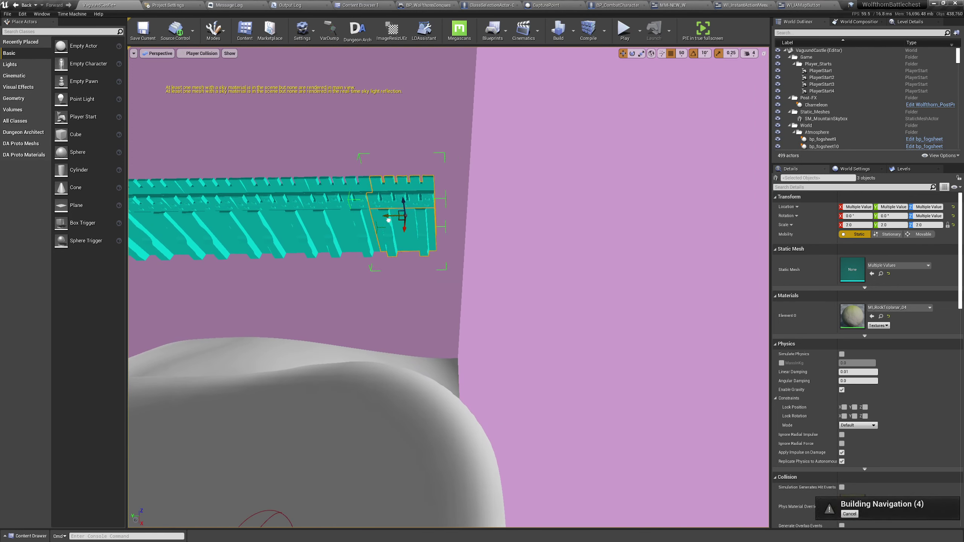
# - Select a single surplus wall section near the plateau's corner and delete it
pyautogui.press('Escape')
pyautogui.press('s')
pyautogui.moveTo(388, 221); pyautogui.dragTo(443, 283, button='right')
pyautogui.press('w')
pyautogui.press('d')
pyautogui.press('a')
pyautogui.click(418, 268)
pyautogui.press('s')
pyautogui.press('d')
pyautogui.press('Delete')
pyautogui.press('w')
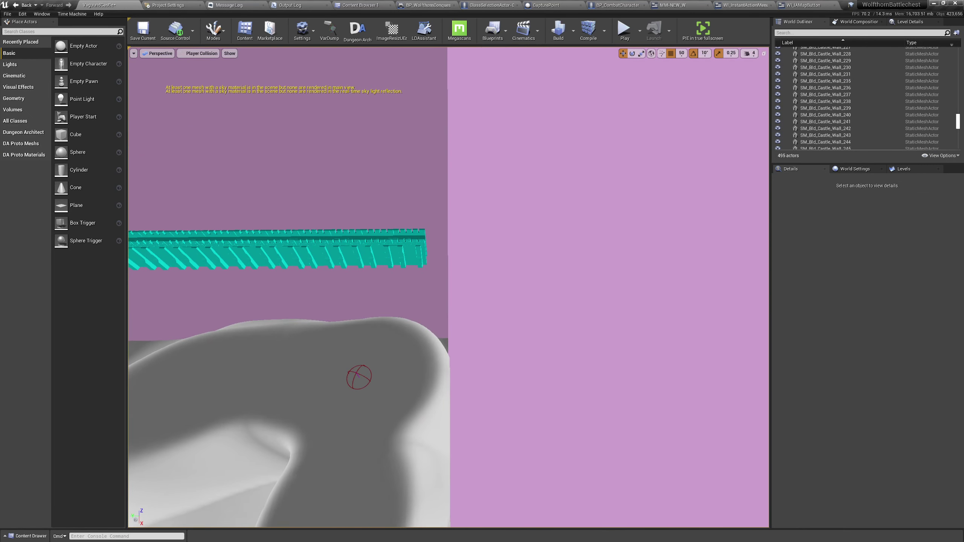
# - Duplicate the wall's end section once more and move the copy up to the wall's end at the boundary volume
pyautogui.click(425, 266)
pyautogui.click(420, 253)
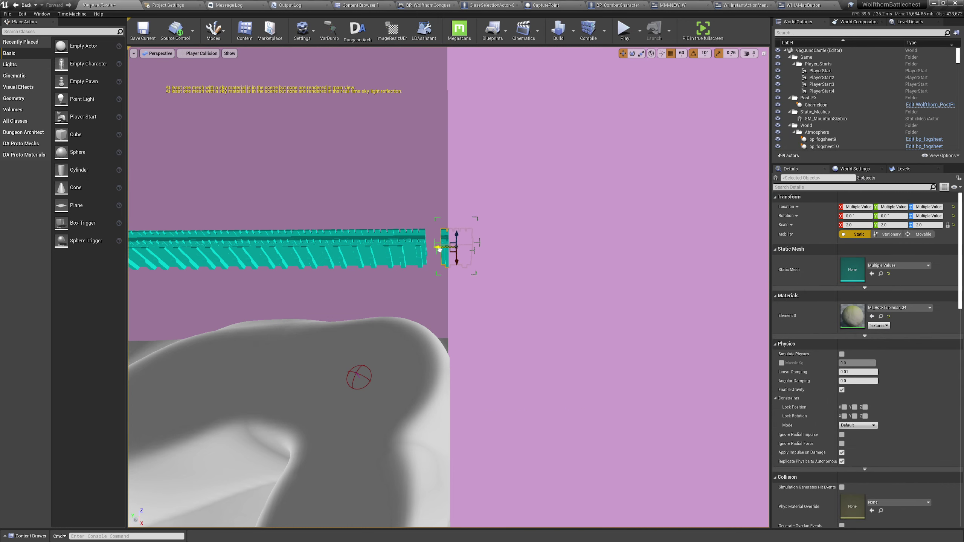
pyautogui.press('f')
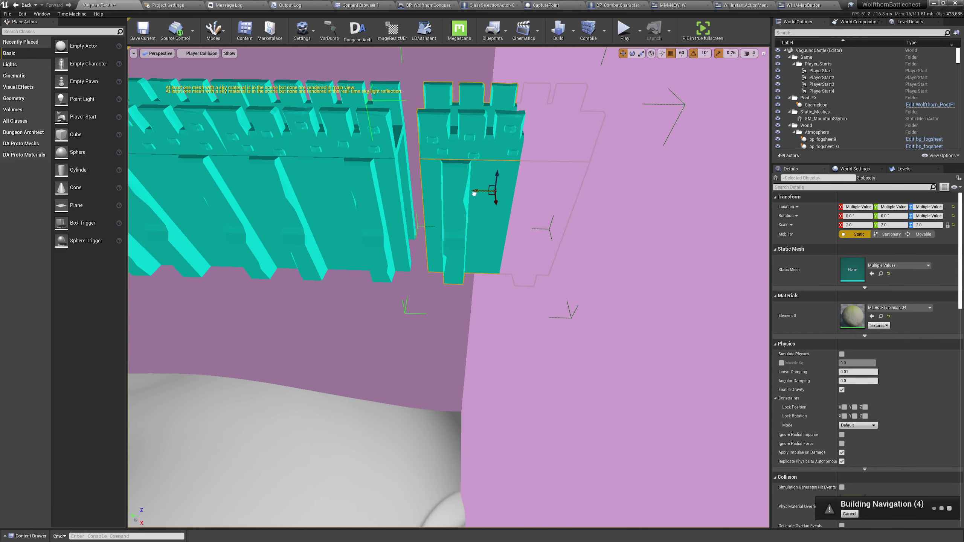
# - Try to extend the wall's opposite end with a duplicate of its last two sections
pyautogui.press('Escape')
pyautogui.press('s')
pyautogui.moveTo(414, 218); pyautogui.dragTo(393, 260, button='right')
pyautogui.press('w')
pyautogui.press('a')
pyautogui.click(285, 256)
pyautogui.moveTo(326, 290)
pyautogui.mouseDown(button='right')
pyautogui.moveTo(331, 266)
pyautogui.moveTo(326, 290)
pyautogui.mouseUp(button='right')
pyautogui.press('w')
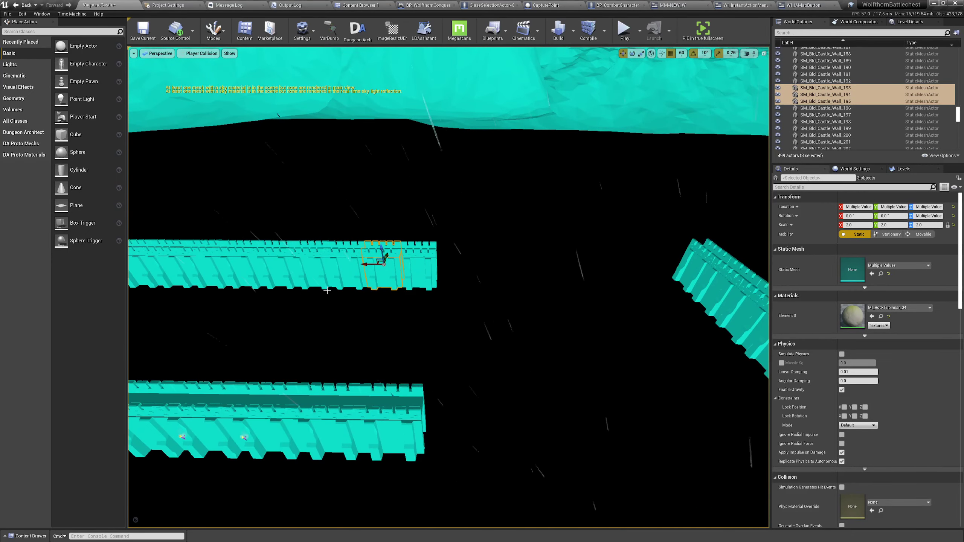
pyautogui.keyDown('ctrl'); pyautogui.click(418, 271); pyautogui.keyUp('ctrl')
pyautogui.hotkey('ctrl', 'w')
pyautogui.press('d')
pyautogui.moveTo(418, 271); pyautogui.dragTo(418, 272, button='right')
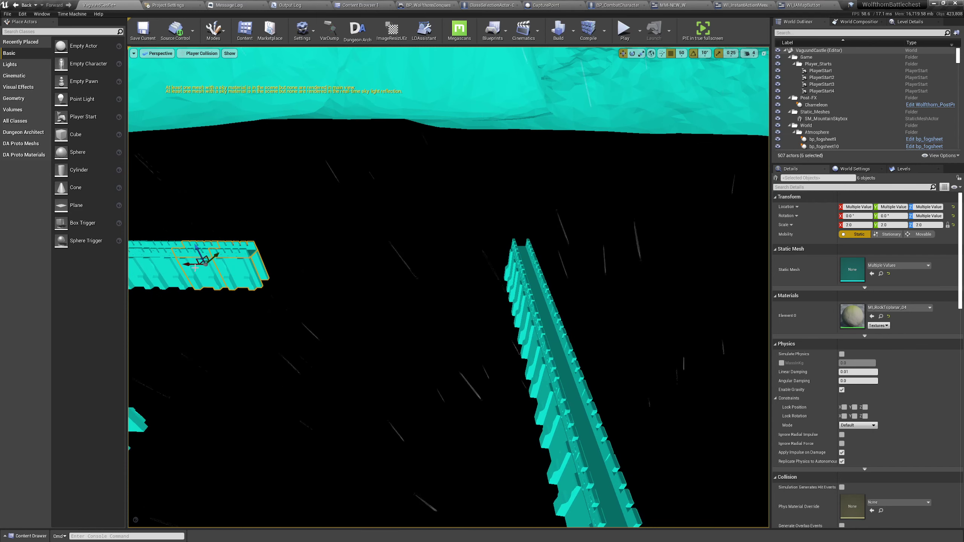
pyautogui.moveTo(195, 264); pyautogui.dragTo(365, 279)
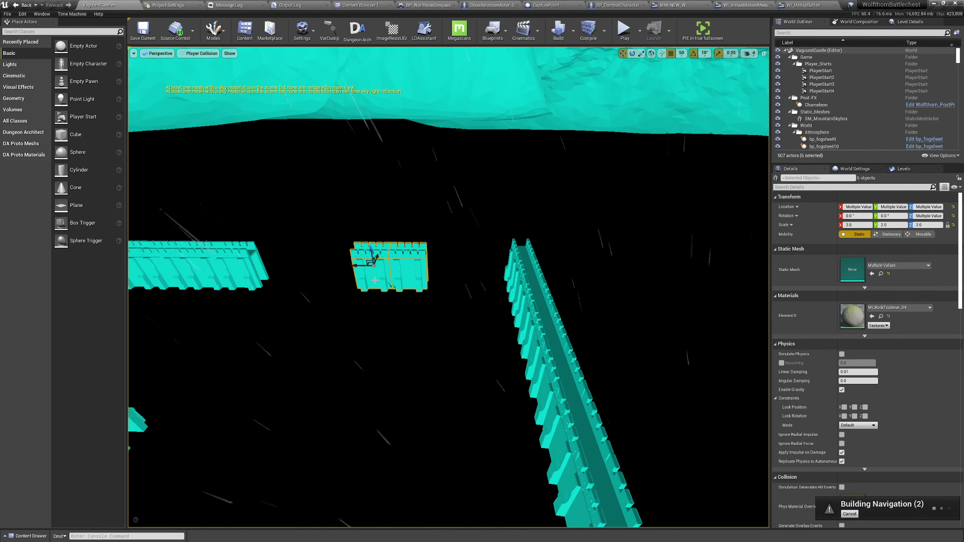
pyautogui.press('Delete')
# - Select the outermost end section of the long wall on one side of the castle and delete it
pyautogui.moveTo(374, 277); pyautogui.dragTo(374, 277, button='right')
pyautogui.click(445, 283)
pyautogui.moveTo(445, 283); pyautogui.dragTo(414, 288, button='right')
pyautogui.click(455, 381)
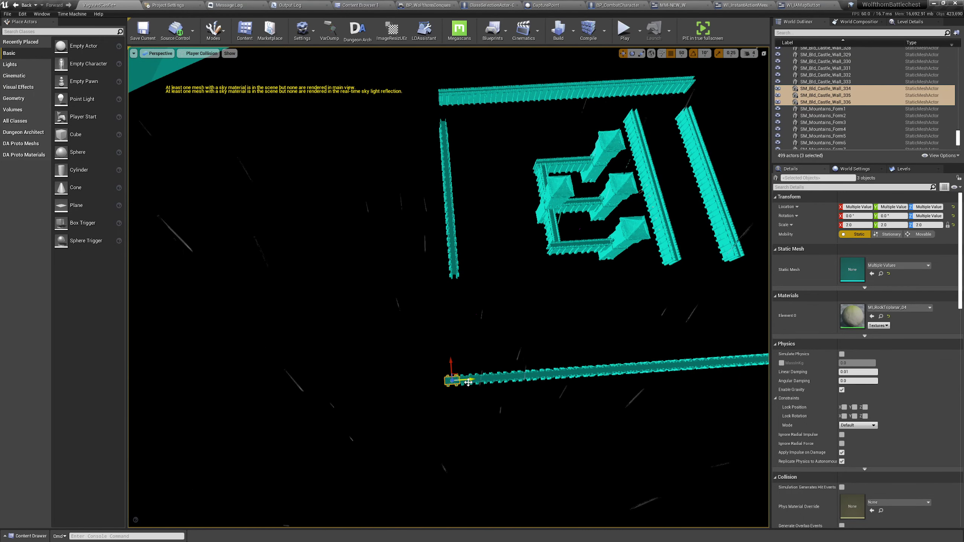
pyautogui.press('Delete')
# - Delete the outermost end section of the long wall on the castle's opposite side
pyautogui.moveTo(455, 381); pyautogui.dragTo(440, 367, button='right')
pyautogui.click(440, 343)
pyautogui.keyDown('ctrl'); pyautogui.click(435, 365); pyautogui.keyUp('ctrl')
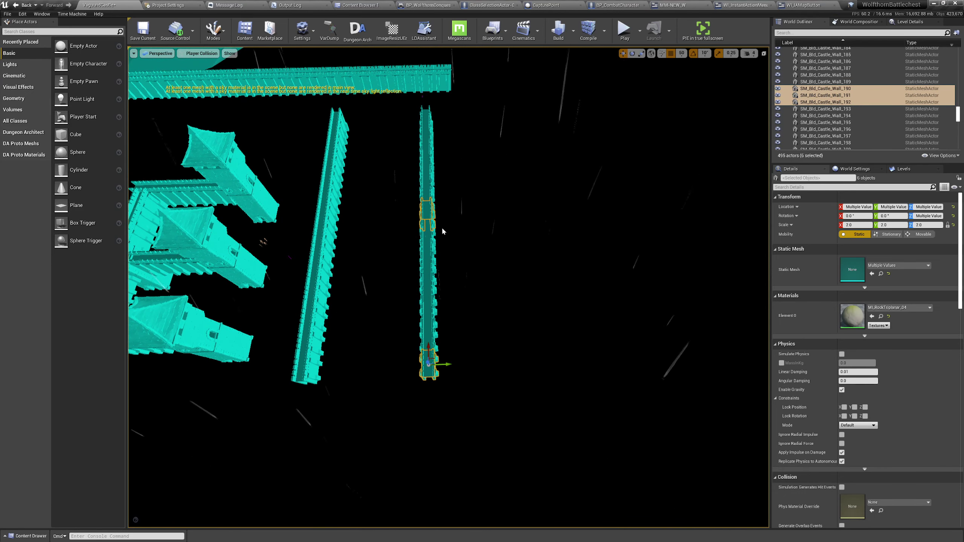
pyautogui.press('Delete')
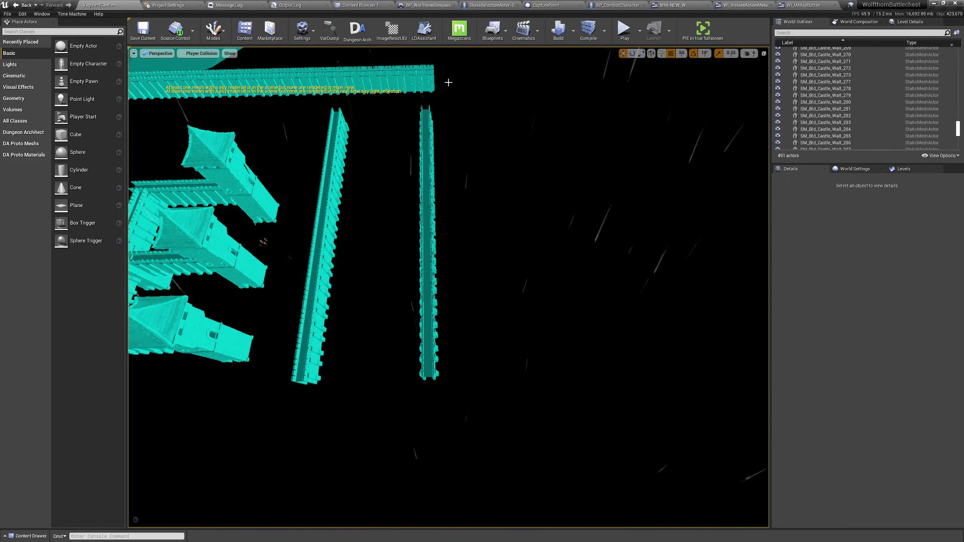
# - Switch the viewport's view mode from Player Collision to Lit
pyautogui.press('s')
pyautogui.moveTo(448, 83); pyautogui.dragTo(402, 72, button='right')
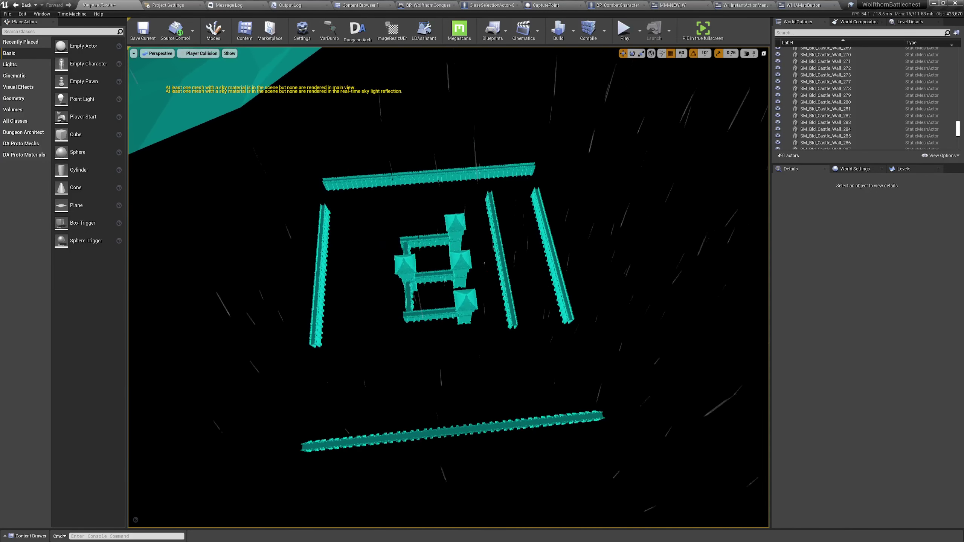
pyautogui.click(192, 55)
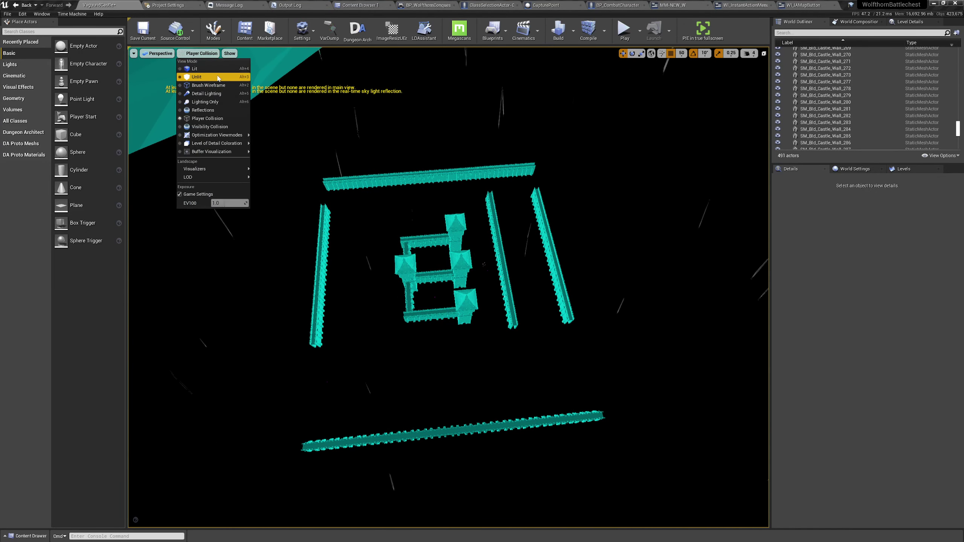
pyautogui.click(204, 77)
pyautogui.click(193, 53)
pyautogui.click(203, 69)
# - Examine the castle towers and the new outer walls up close in the lit scene
pyautogui.press('w')
pyautogui.moveTo(473, 178); pyautogui.dragTo(470, 114, button='right')
pyautogui.press('g')
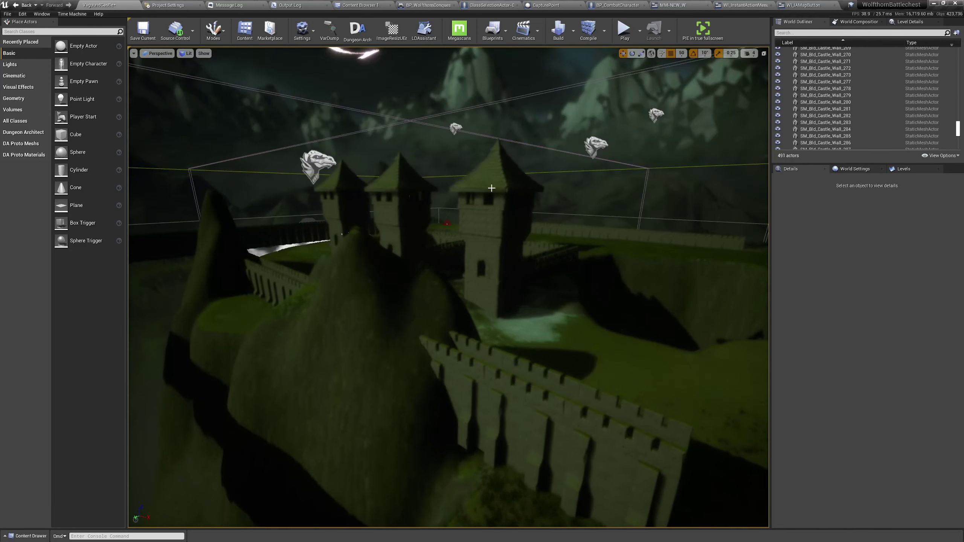
pyautogui.press('g')
pyautogui.press('s')
pyautogui.moveTo(510, 205); pyautogui.dragTo(521, 182, button='right')
pyautogui.press('w')
pyautogui.moveTo(458, 130); pyautogui.dragTo(511, 200, button='right')
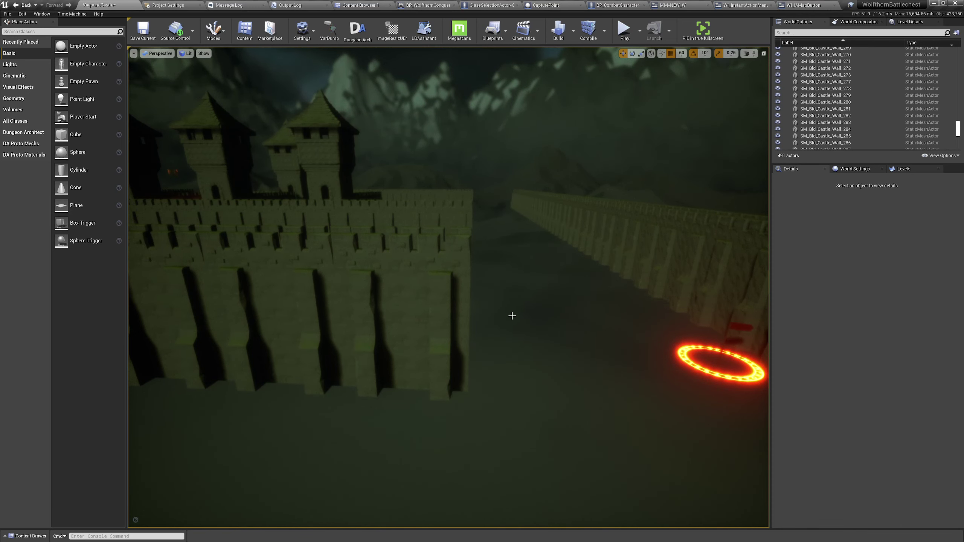
# - Ungroup the wall section beside the glowing red ring and select only its lower wall piece
pyautogui.moveTo(512, 316); pyautogui.dragTo(635, 314, button='right')
pyautogui.click(635, 314)
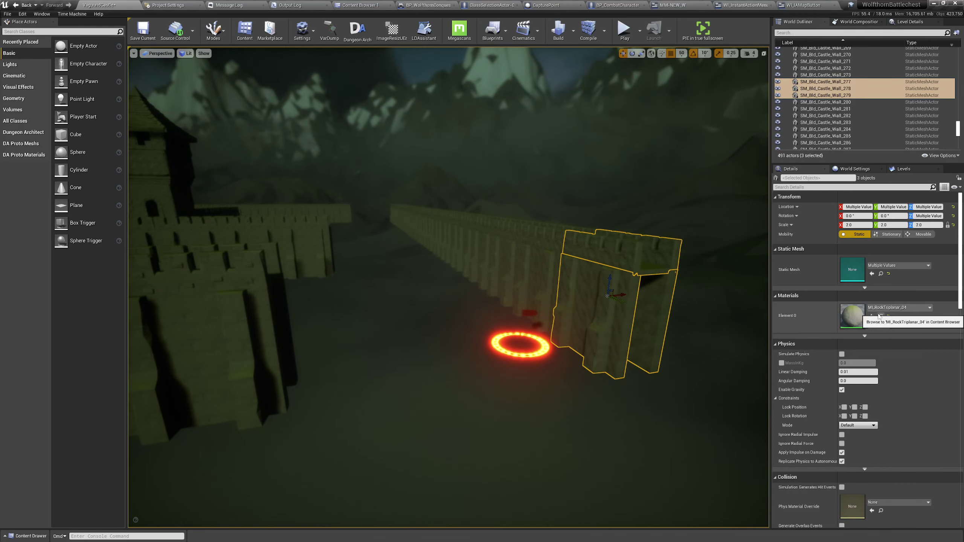
pyautogui.click(880, 274)
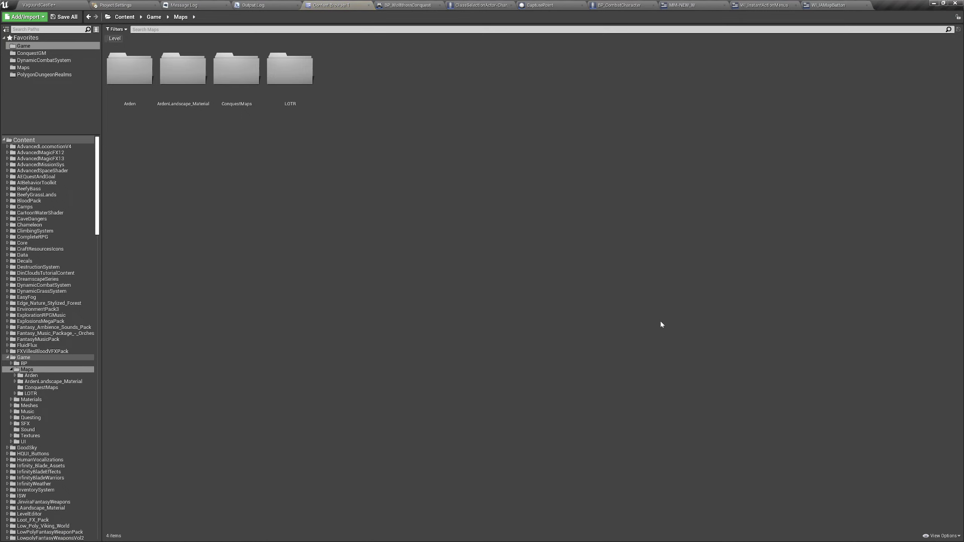
pyautogui.click(90, 5)
pyautogui.rightClick(623, 292)
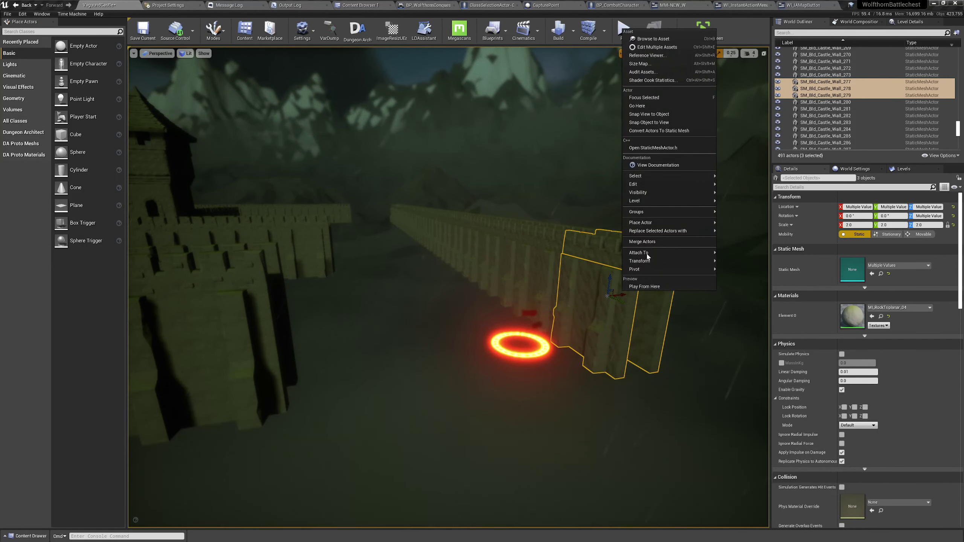
pyautogui.moveTo(629, 252)
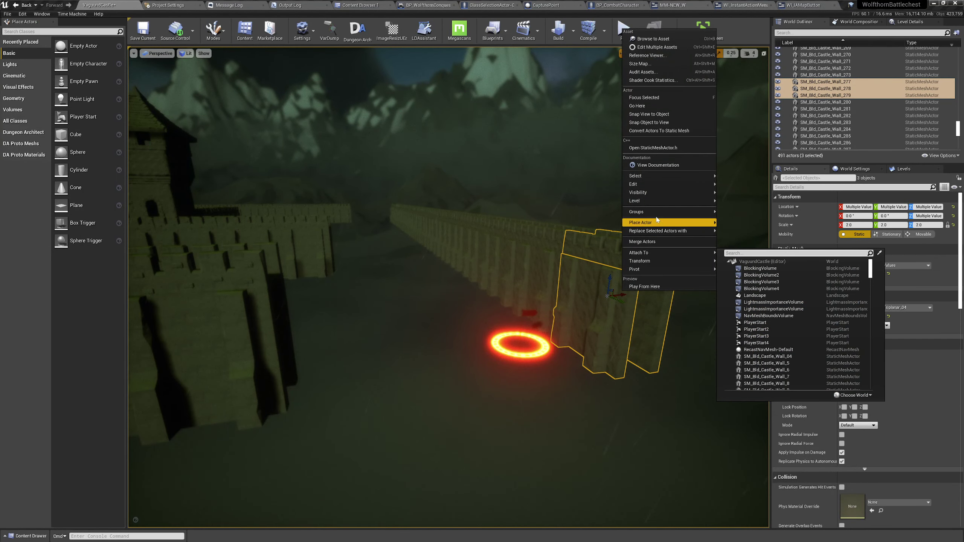
pyautogui.moveTo(654, 213)
pyautogui.click(731, 211)
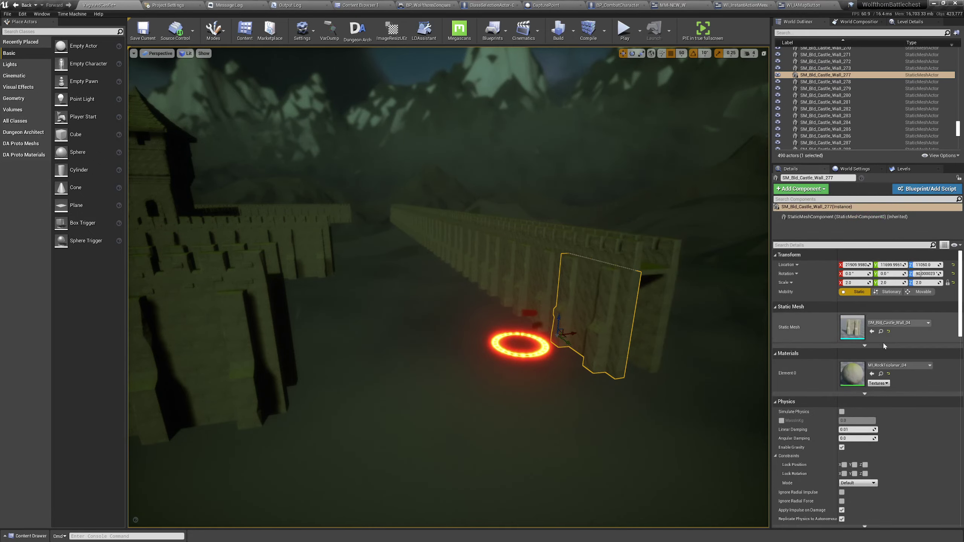
# - Locate the selected piece's static mesh among the castle building assets, then return to the VaguundCastle level
pyautogui.click(880, 331)
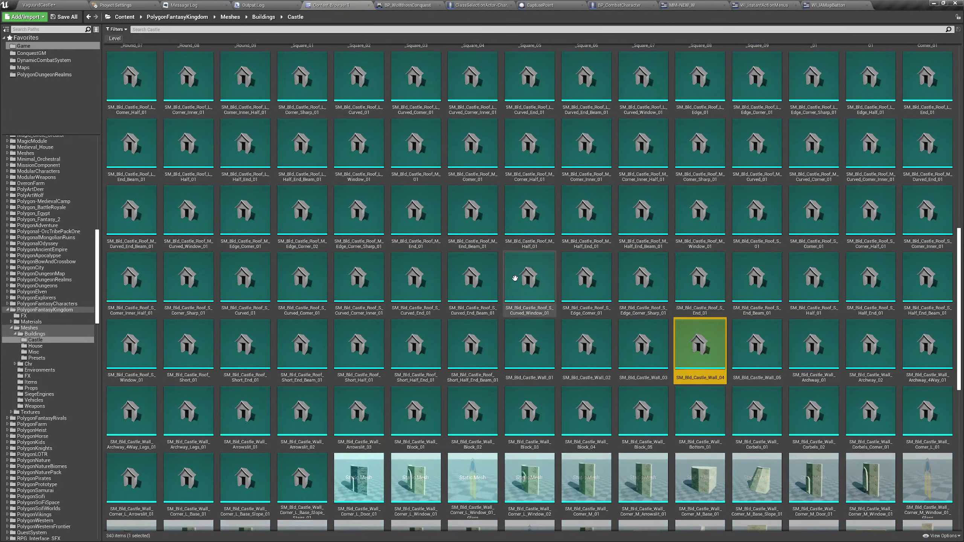
pyautogui.scroll(-2, 426, 269)
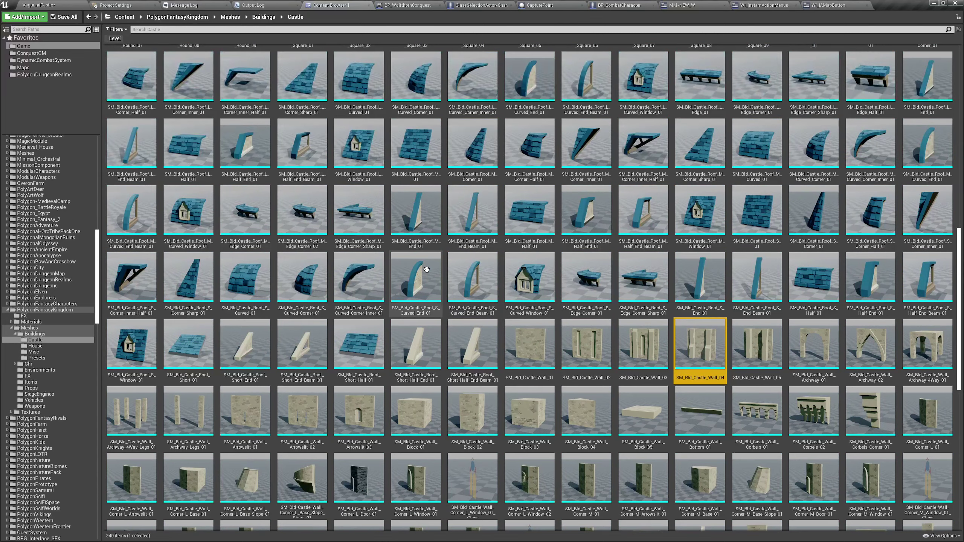
pyautogui.click(129, 19)
pyautogui.click(39, 5)
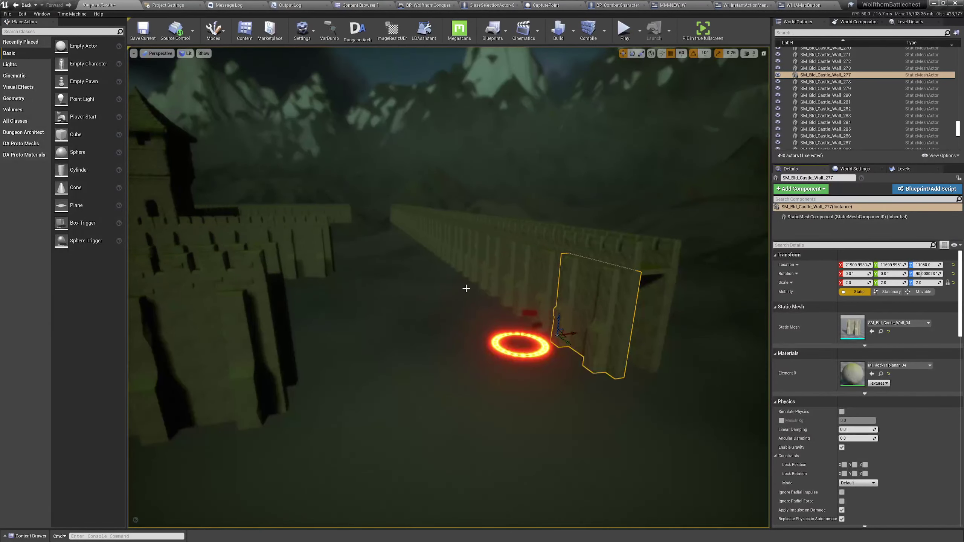
# - Open the PolygonFantasyKingdom content folder and filter its contents to static meshes only
pyautogui.hotkey('ctrl', 'space')
pyautogui.moveTo(465, 288); pyautogui.dragTo(452, 287, button='right')
pyautogui.hotkey('ctrl', 'space')
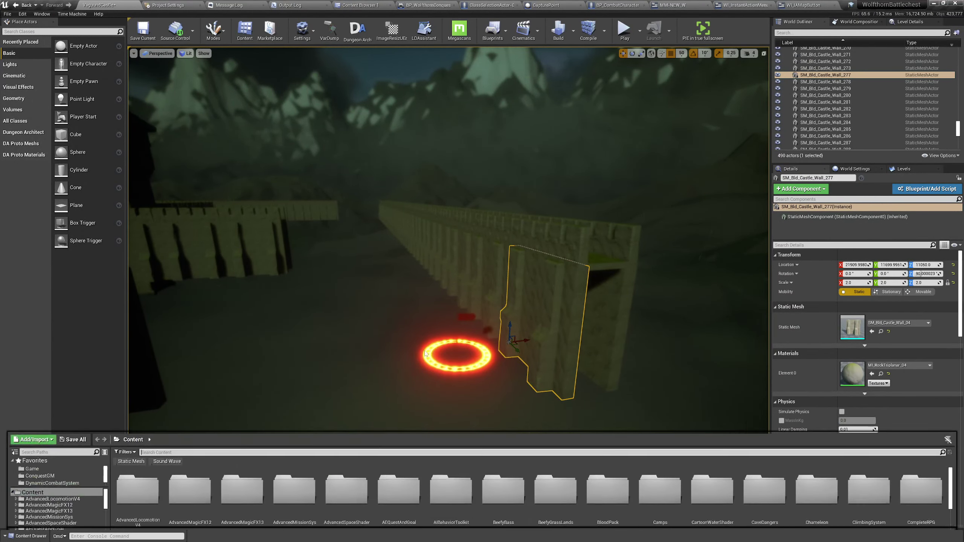
pyautogui.scroll(-3, 398, 426)
pyautogui.scroll(-3, 290, 413)
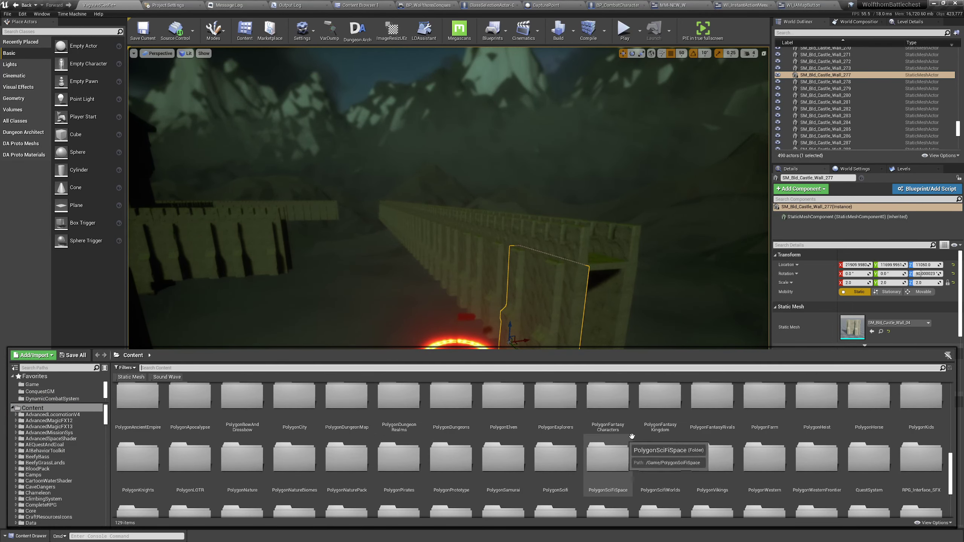
pyautogui.doubleClick(655, 415)
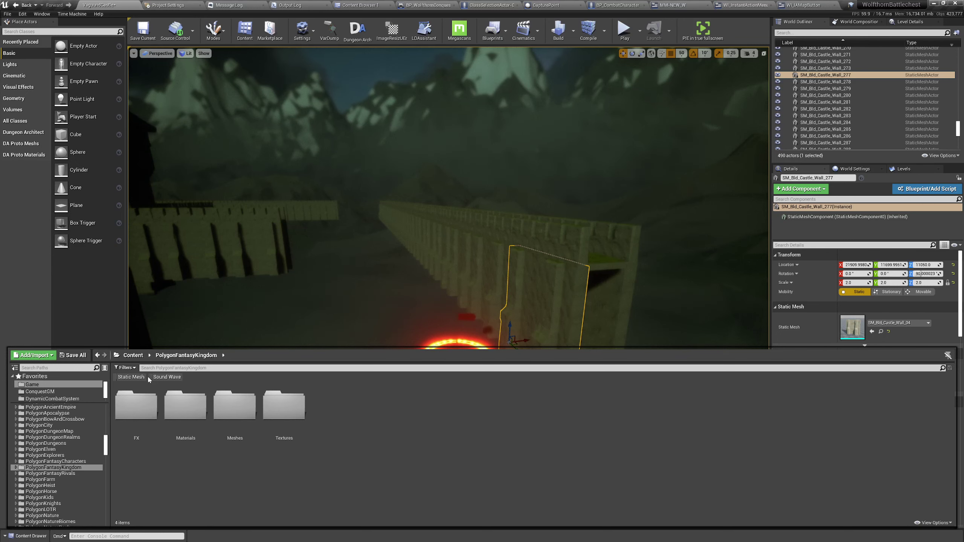
pyautogui.click(146, 376)
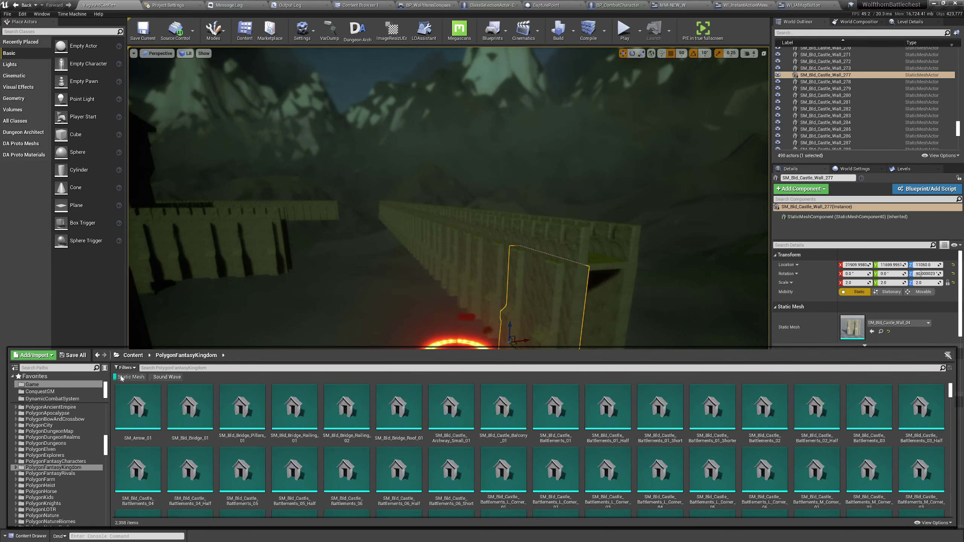
# - Look through the static meshes of the PolygonFantasyKingdom pack for pieces suited to the castle walls
pyautogui.scroll(-1, 374, 431)
pyautogui.scroll(-12, 374, 430)
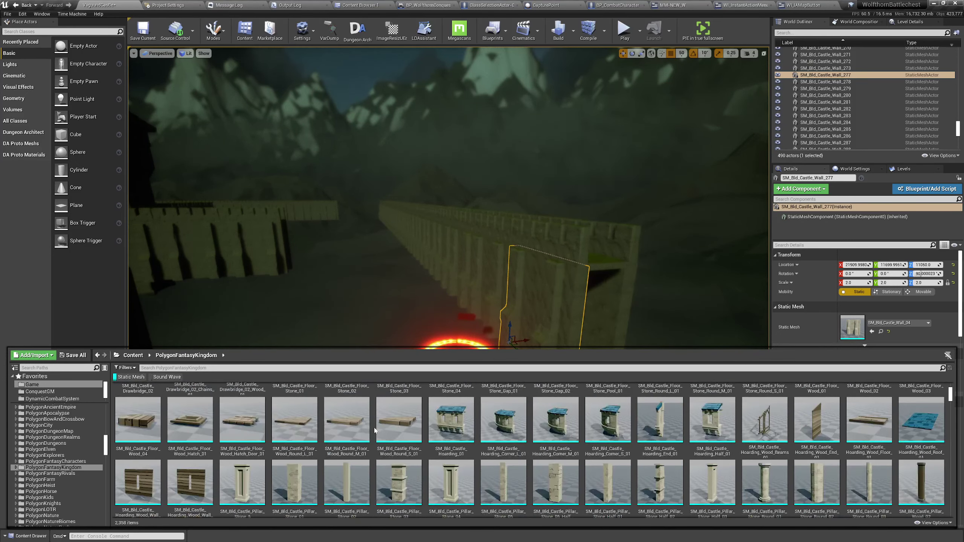
pyautogui.scroll(-10, 374, 431)
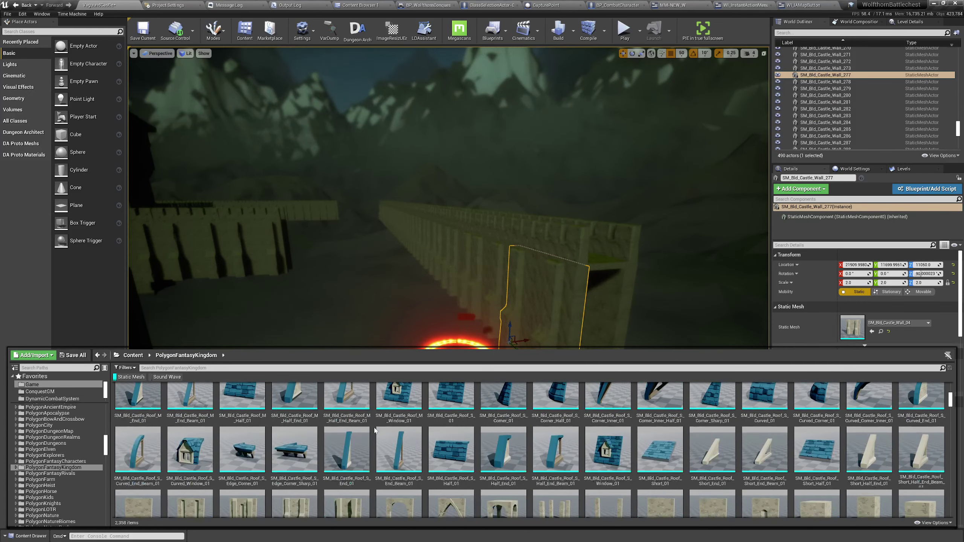
pyautogui.scroll(-5, 403, 439)
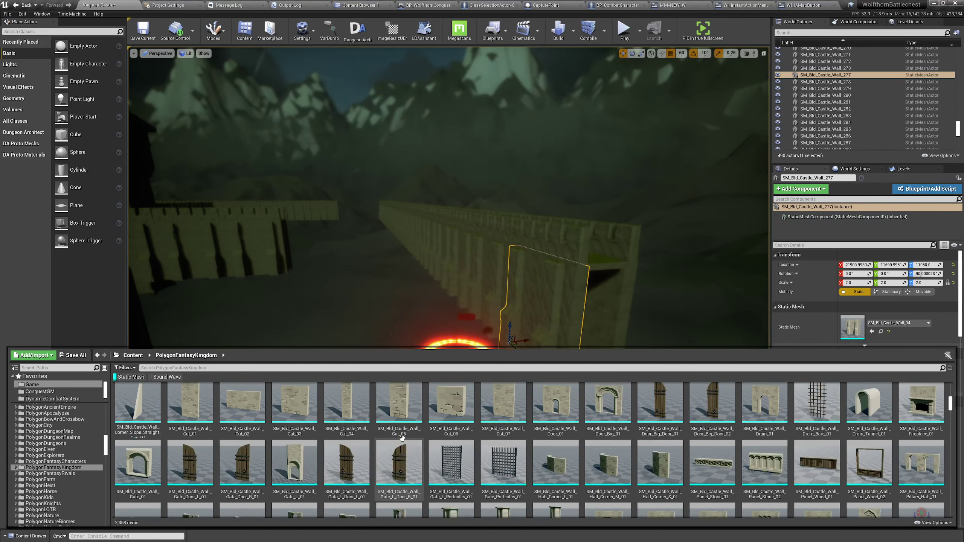
pyautogui.scroll(-10, 401, 437)
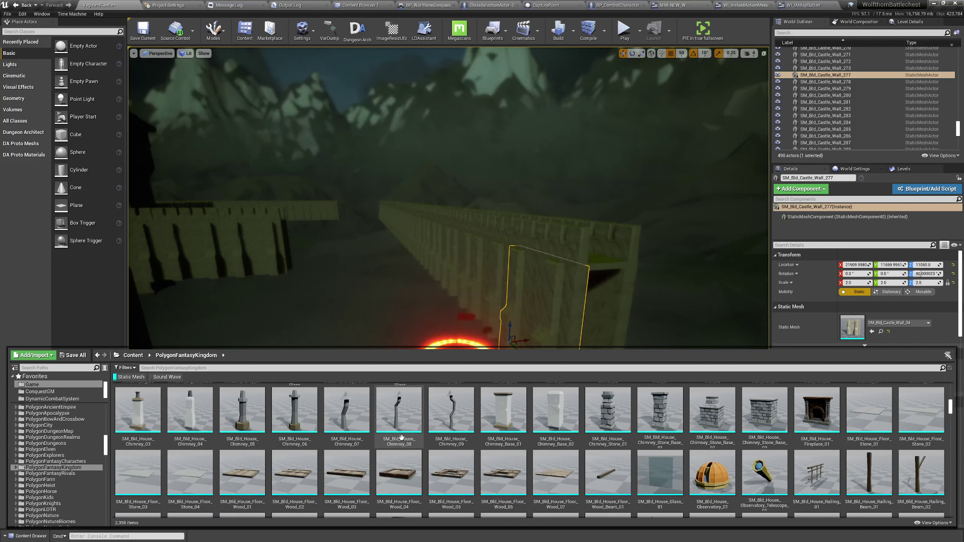
pyautogui.scroll(-10, 401, 437)
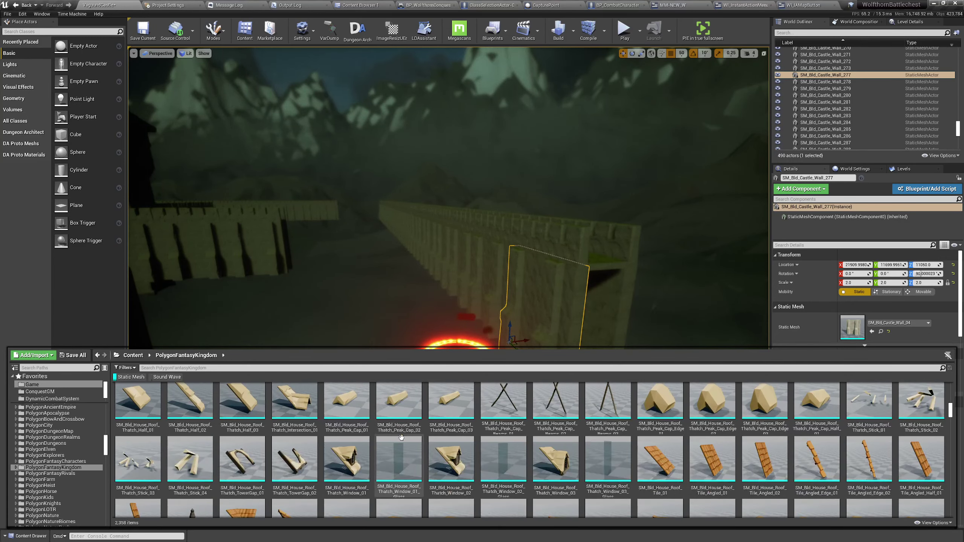
pyautogui.scroll(-10, 401, 437)
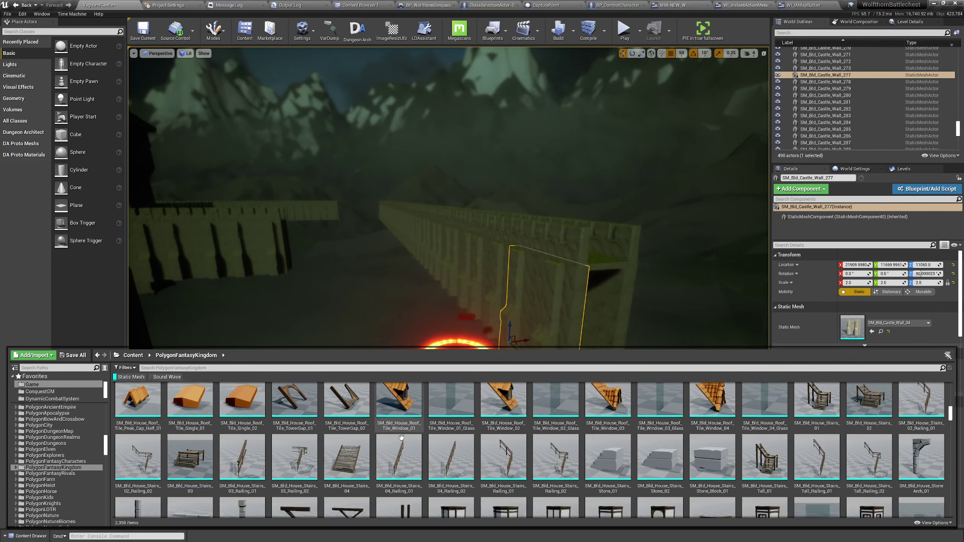
pyautogui.scroll(-10, 401, 438)
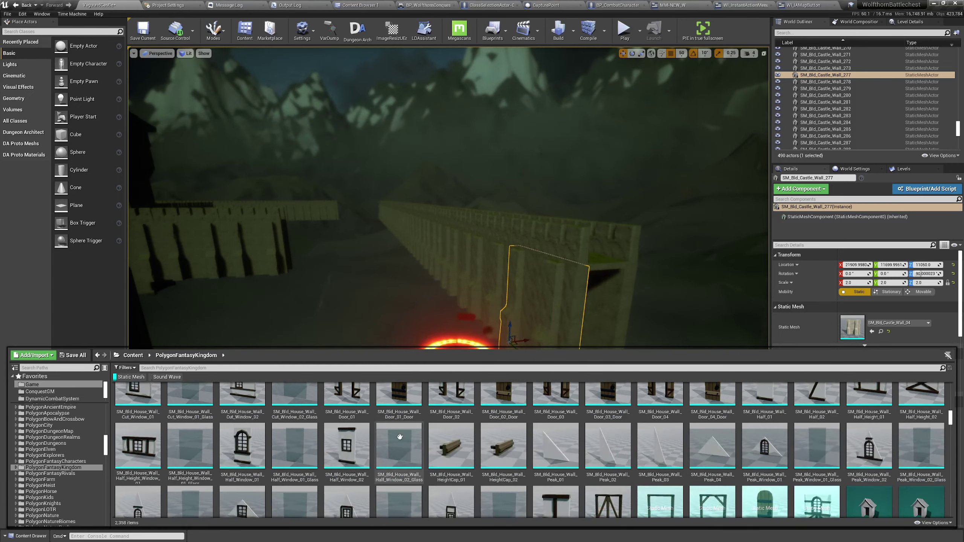
pyautogui.scroll(-8, 400, 437)
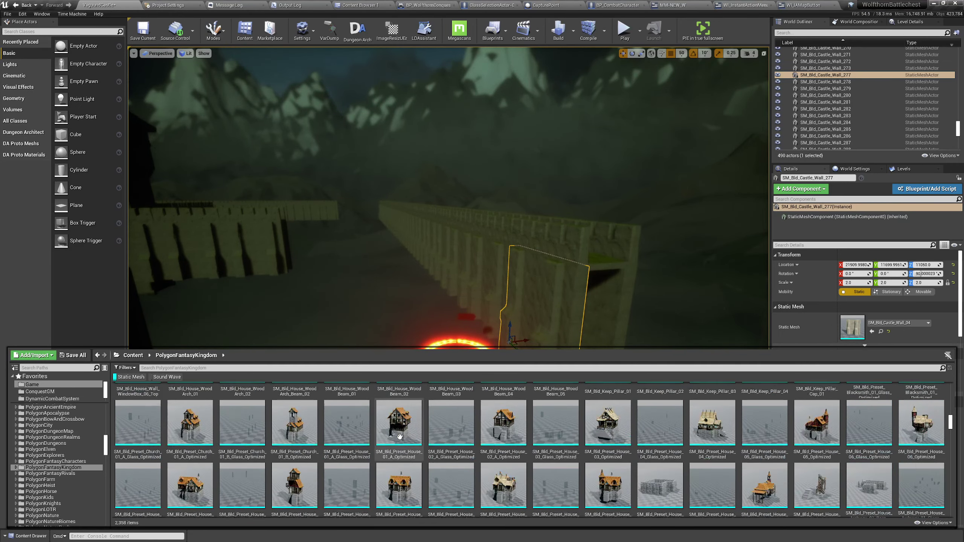
pyautogui.scroll(-10, 400, 437)
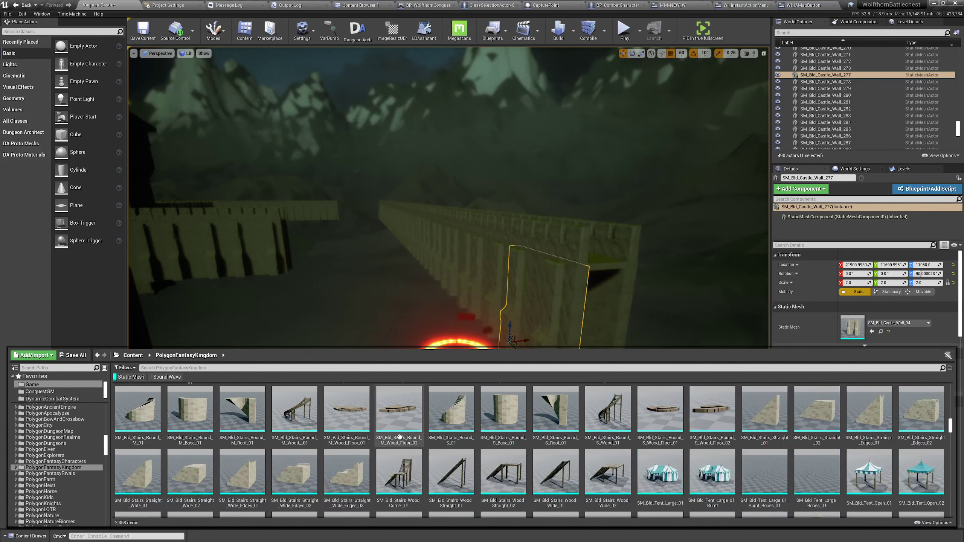
pyautogui.scroll(-8, 399, 436)
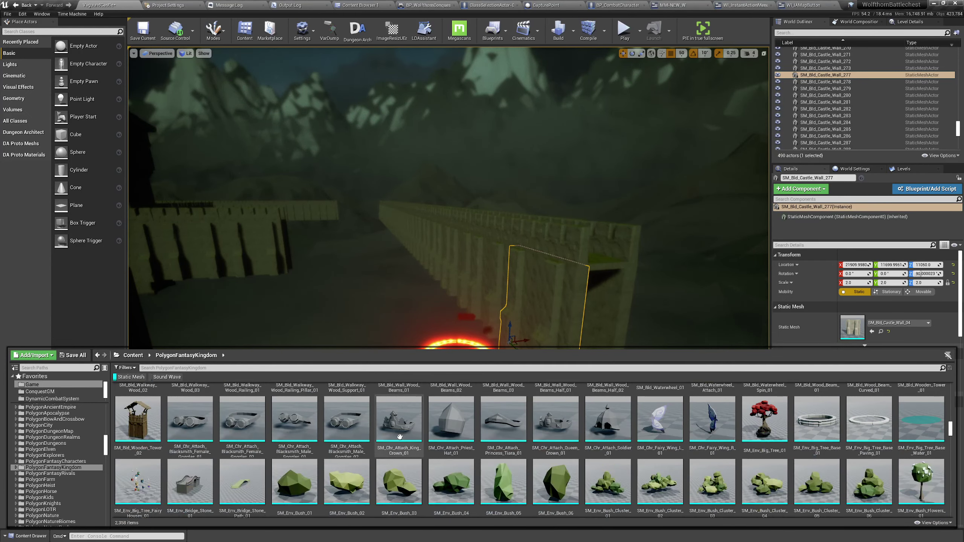
pyautogui.scroll(-8, 399, 436)
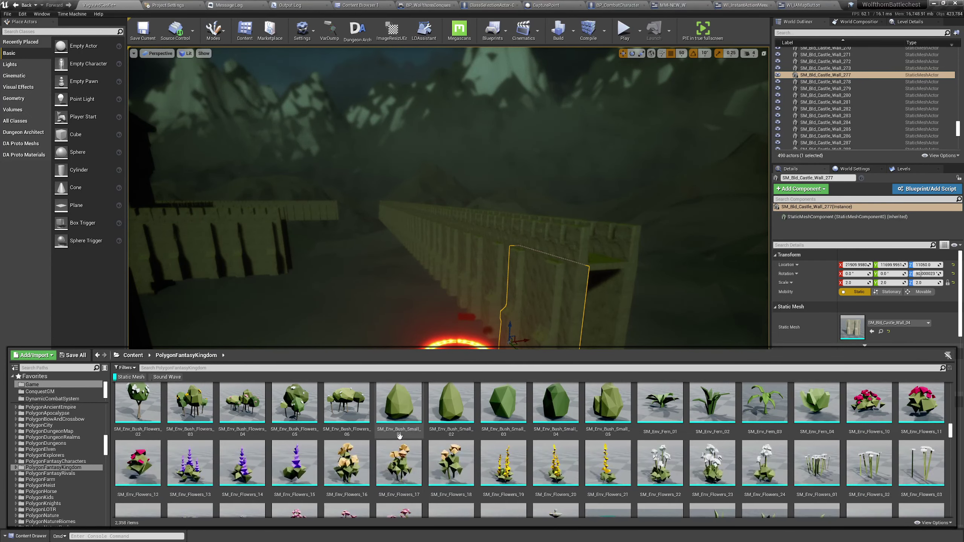
pyautogui.scroll(-6, 400, 437)
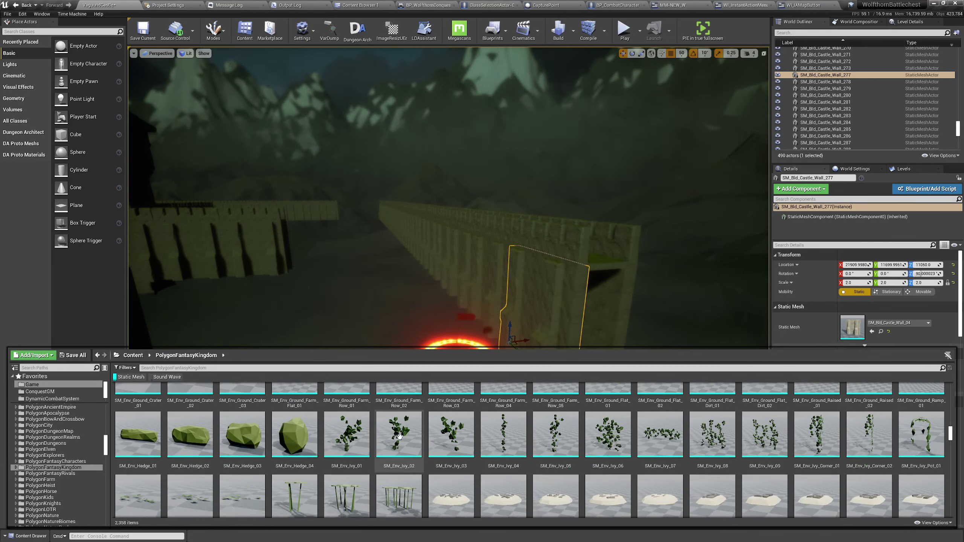
pyautogui.scroll(-2, 399, 437)
pyautogui.scroll(-10, 399, 437)
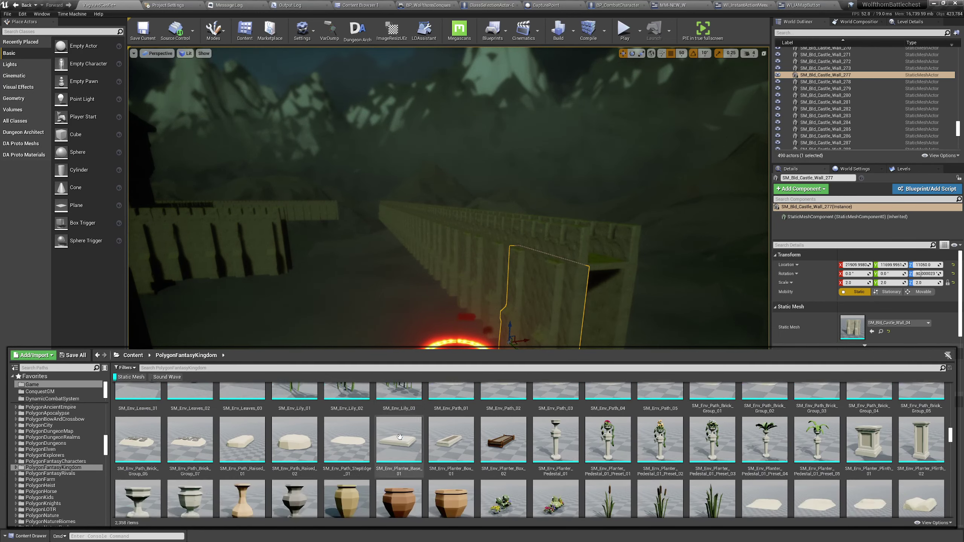
pyautogui.scroll(-4, 396, 436)
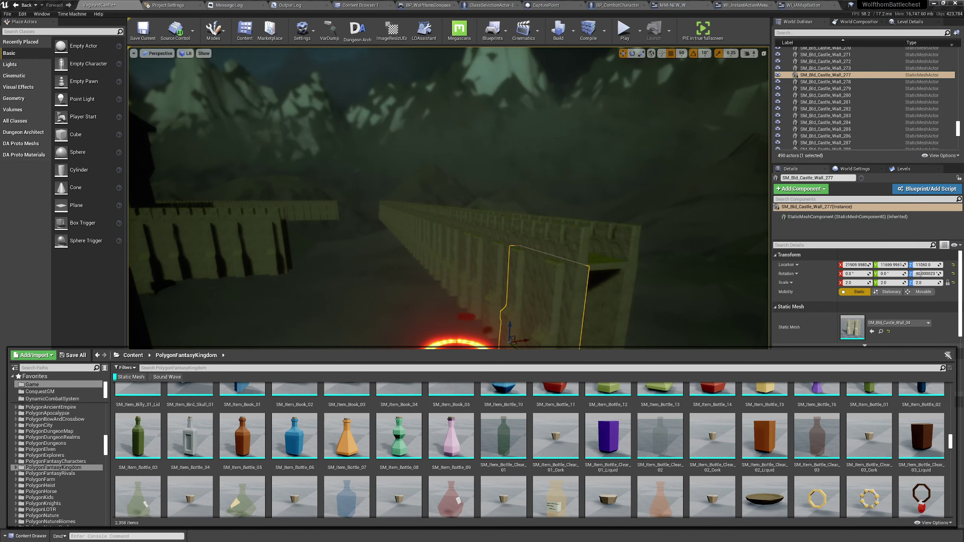
pyautogui.click(531, 471)
pyautogui.scroll(-9, 531, 471)
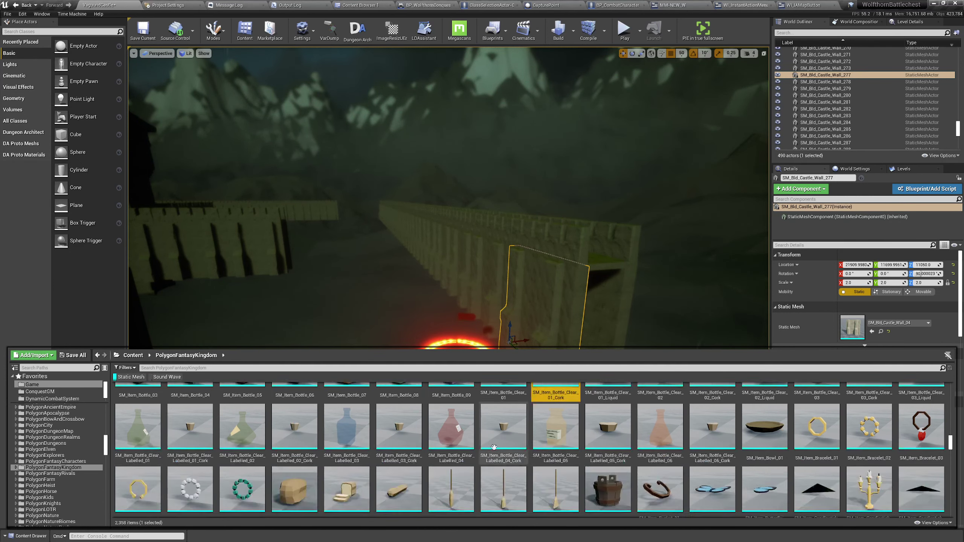
pyautogui.scroll(-2, 73, 508)
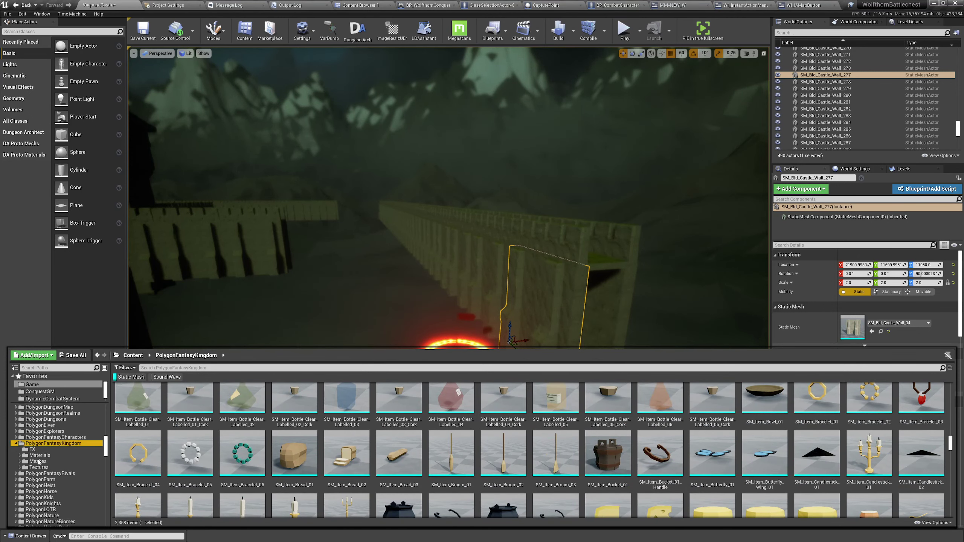
# - Narrow the listing to PolygonFantasyKingdom's Buildings meshes and examine the houses, roofs, stairs and wall parts
pyautogui.click(35, 467)
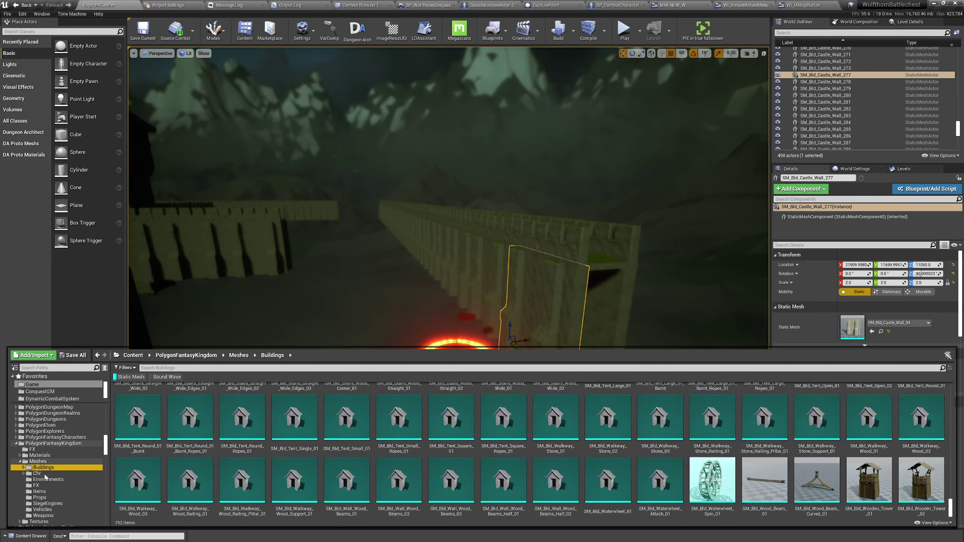
pyautogui.scroll(-15, 455, 485)
pyautogui.scroll(10, 455, 485)
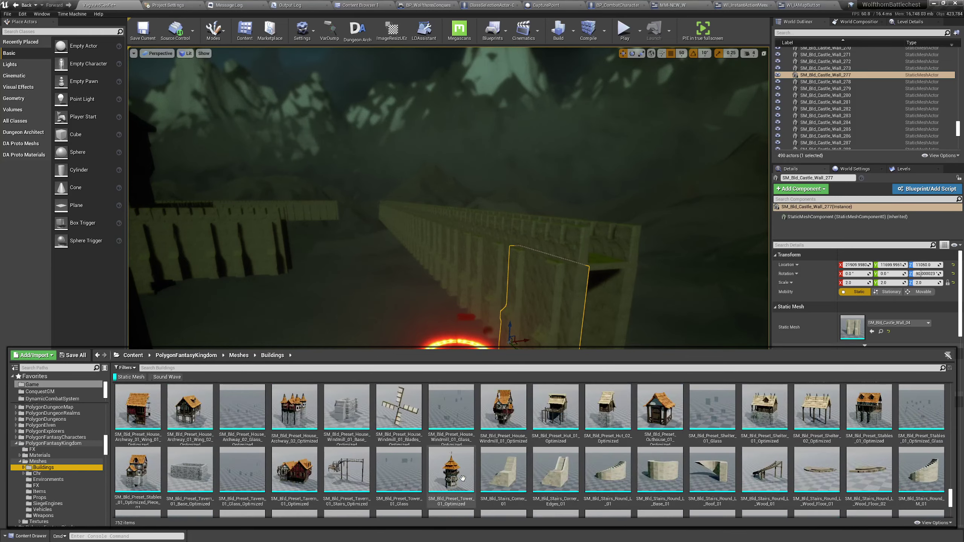
pyautogui.scroll(-8, 522, 455)
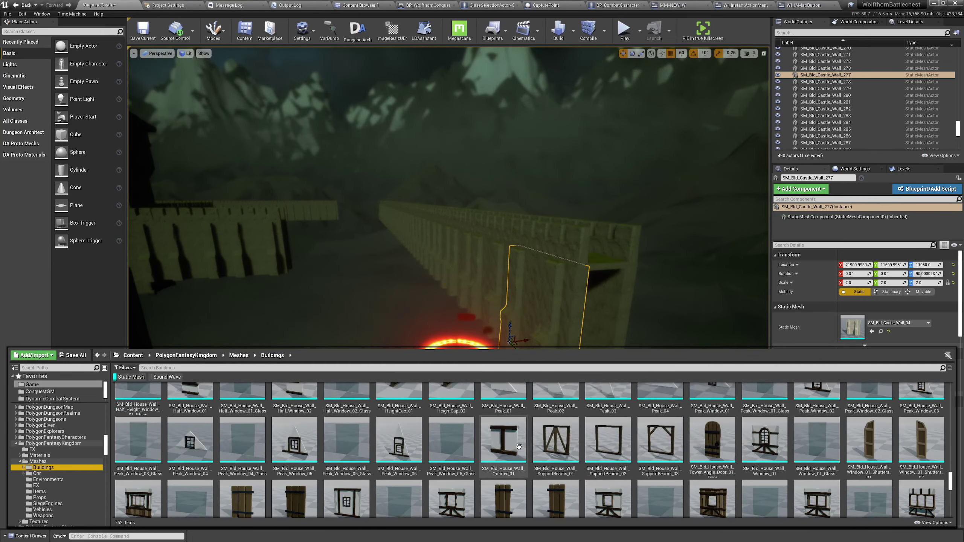
pyautogui.scroll(3, 523, 450)
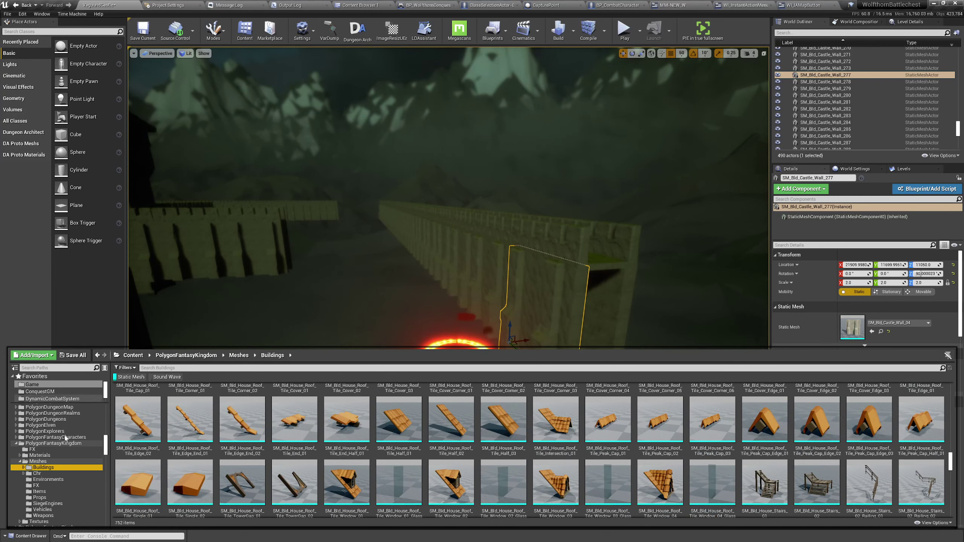
# - Find the Polygon_Fantasy_2 pack in the content folders and open the City_Wall folder among its meshes
pyautogui.scroll(-6, 61, 450)
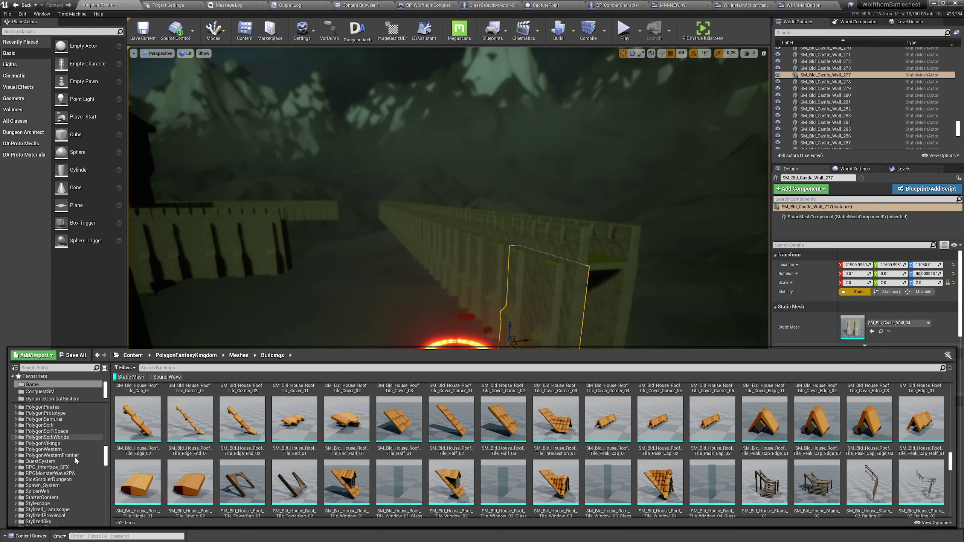
pyautogui.scroll(5, 62, 448)
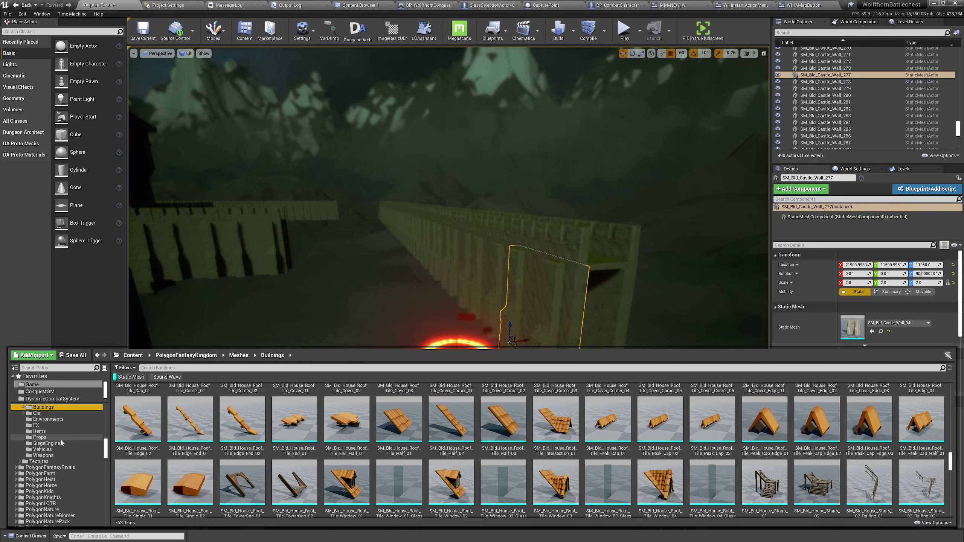
pyautogui.rightClick(63, 455)
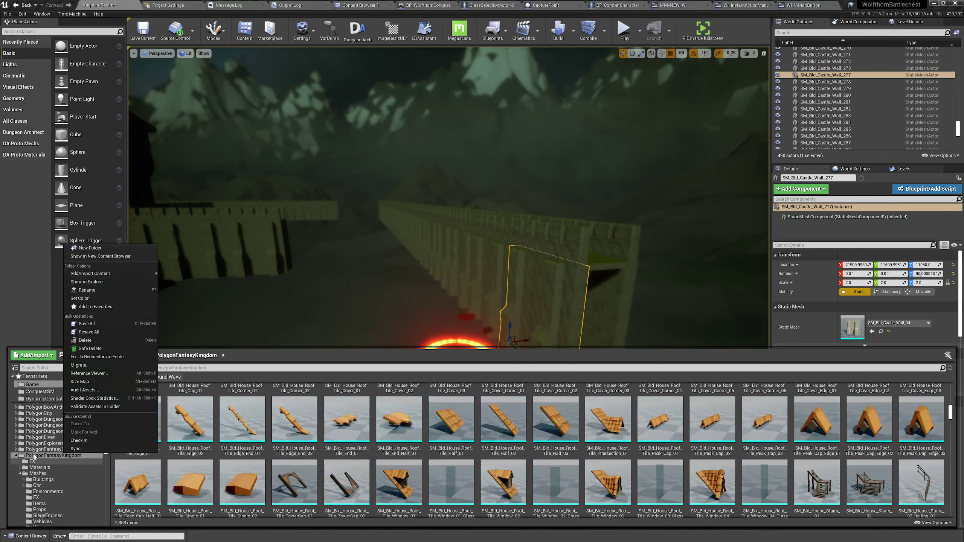
pyautogui.click(33, 444)
pyautogui.scroll(7, 31, 446)
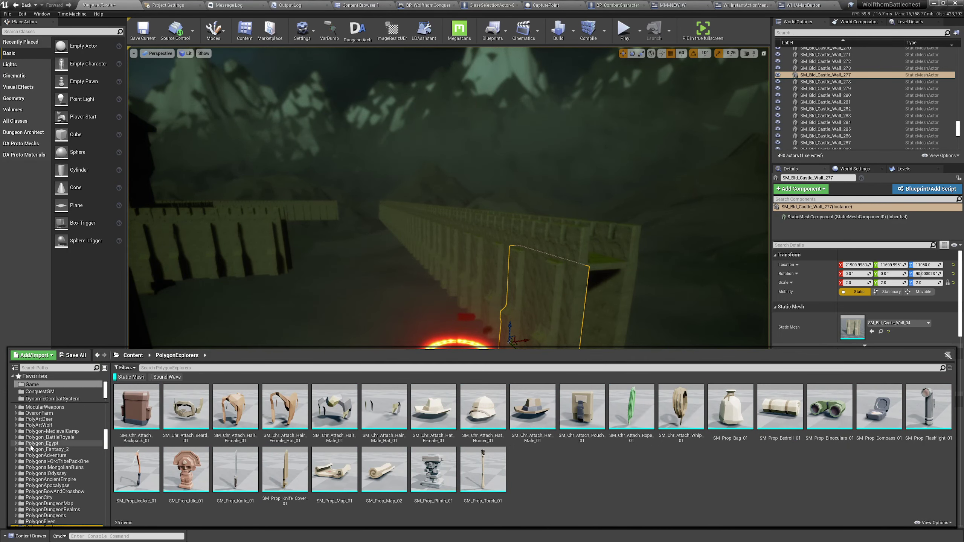
pyautogui.click(49, 449)
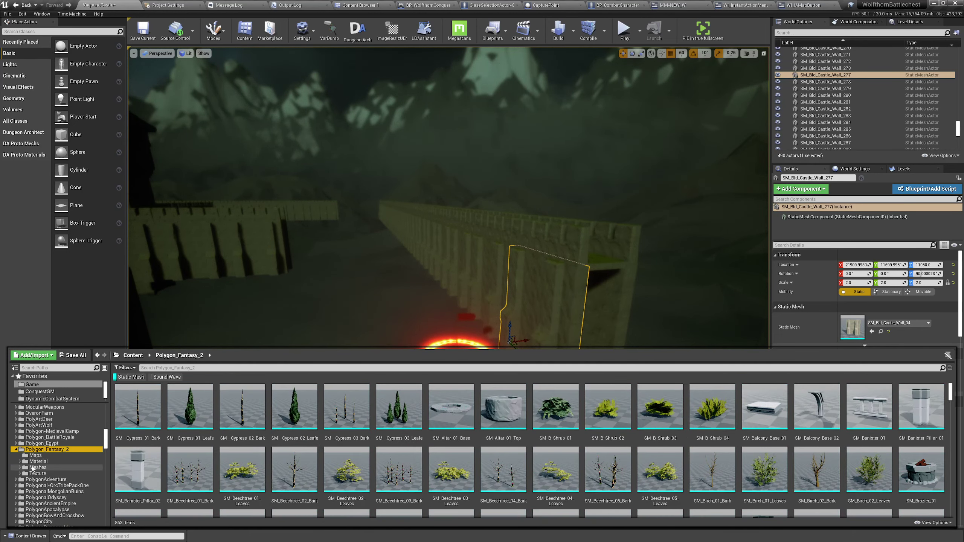
pyautogui.doubleClick(19, 467)
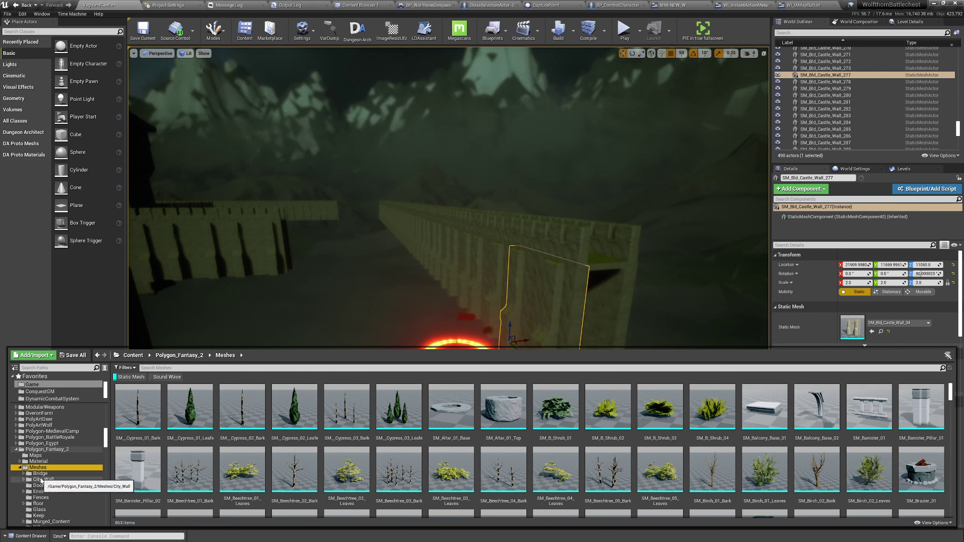
pyautogui.click(40, 480)
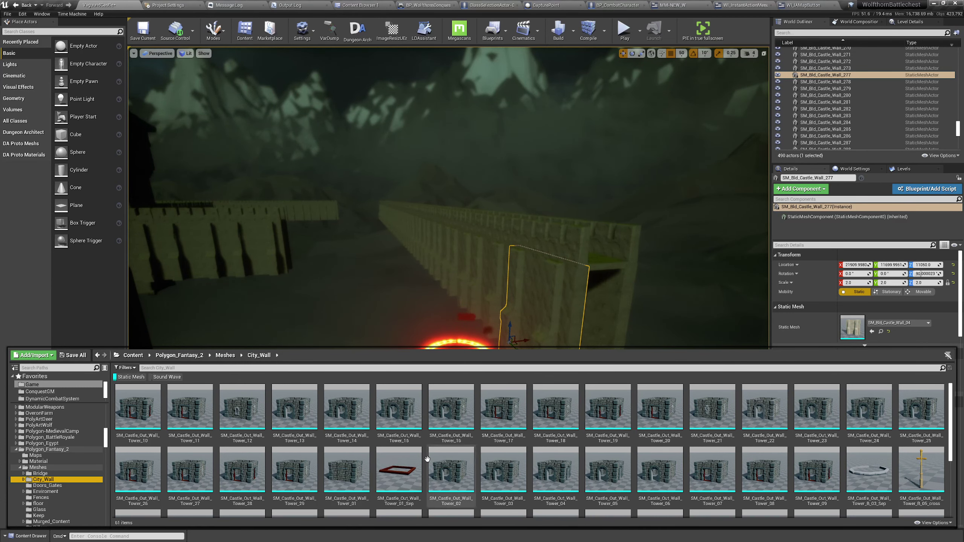
# - Place the stone wall mesh SM_Wall_City_05 on the ground in front of the existing castle wall run
pyautogui.scroll(-3, 326, 466)
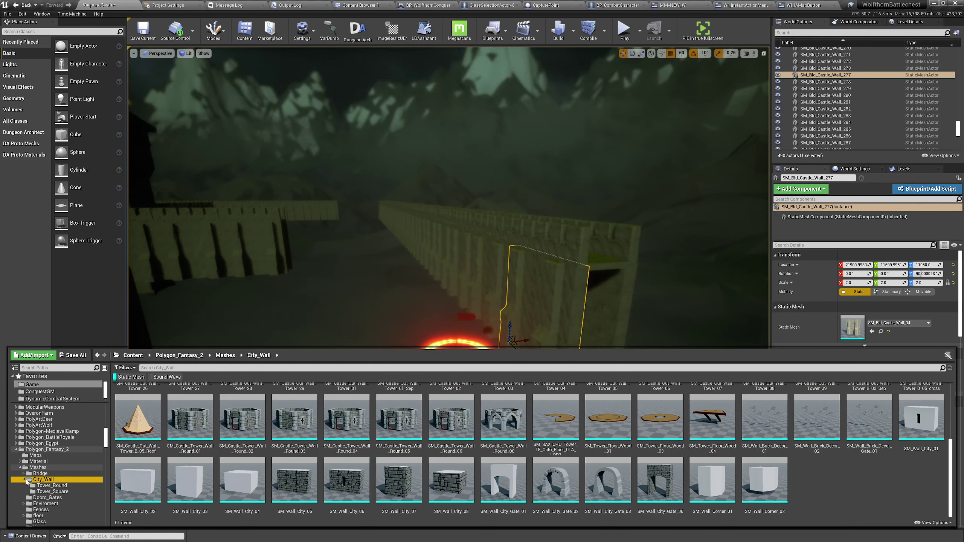
pyautogui.scroll(2, 267, 462)
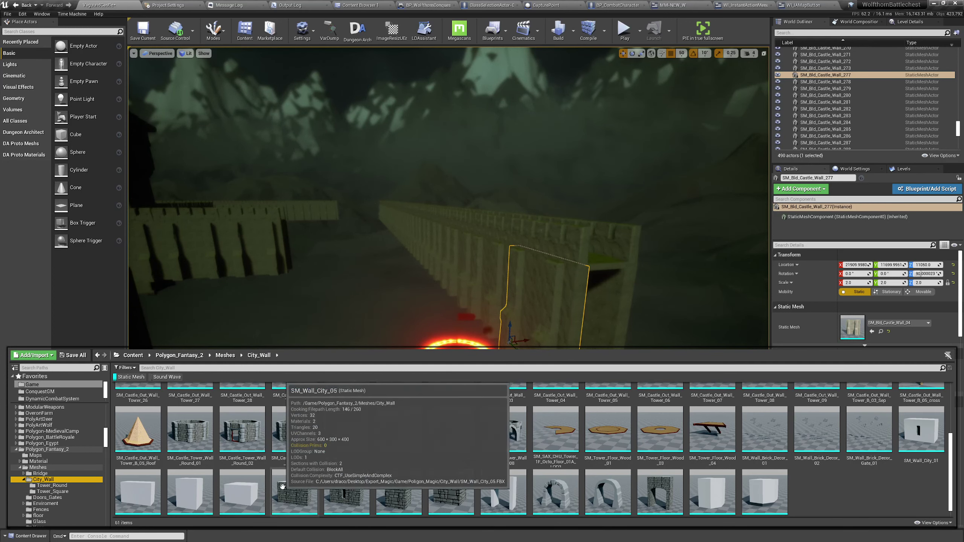
pyautogui.scroll(-2, 323, 488)
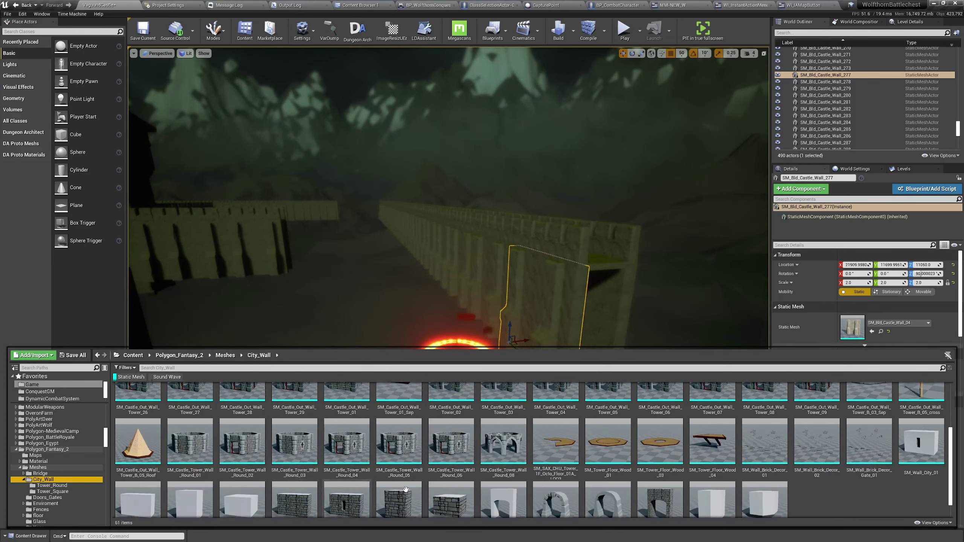
pyautogui.moveTo(300, 481); pyautogui.dragTo(466, 415)
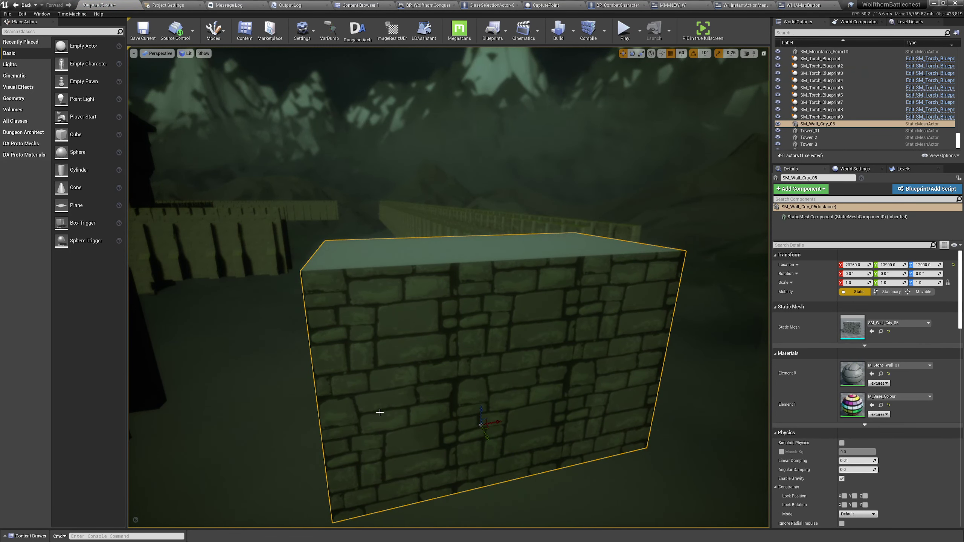
# - Undo the placement of the SM_Wall_City_05 mesh and look through the City_Wall meshes for another wall piece
pyautogui.hotkey('ctrl', 'z')
pyautogui.hotkey('ctrl', 'space')
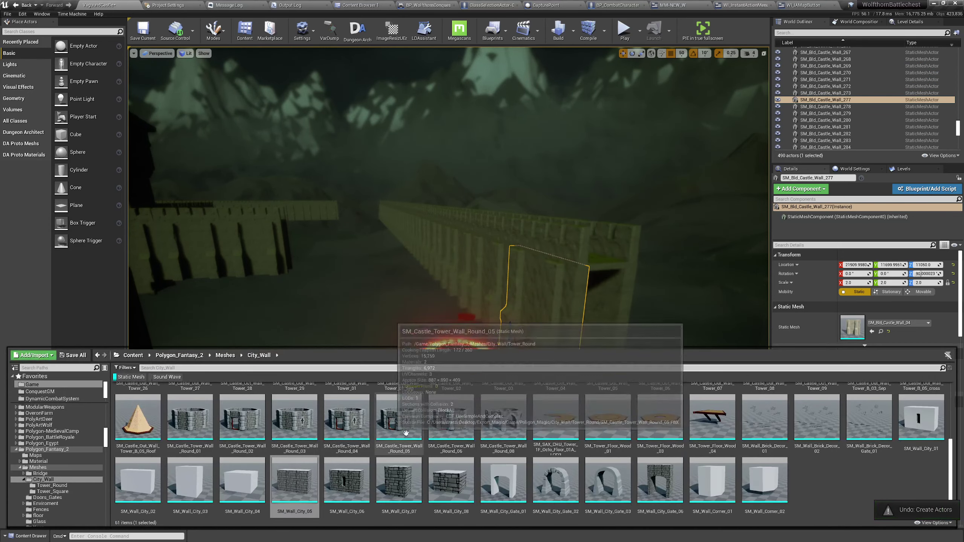
pyautogui.scroll(3, 445, 440)
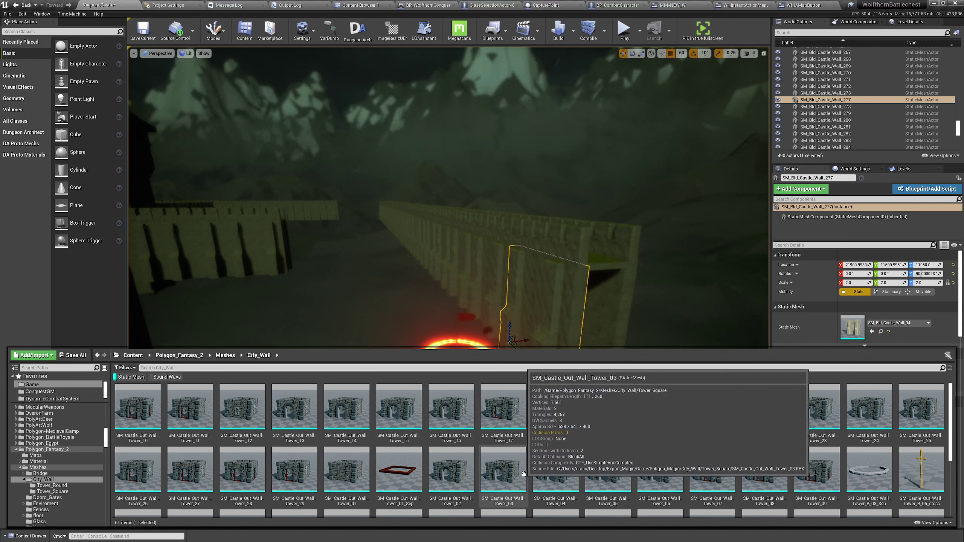
pyautogui.scroll(-2, 487, 449)
pyautogui.scroll(-1, 487, 449)
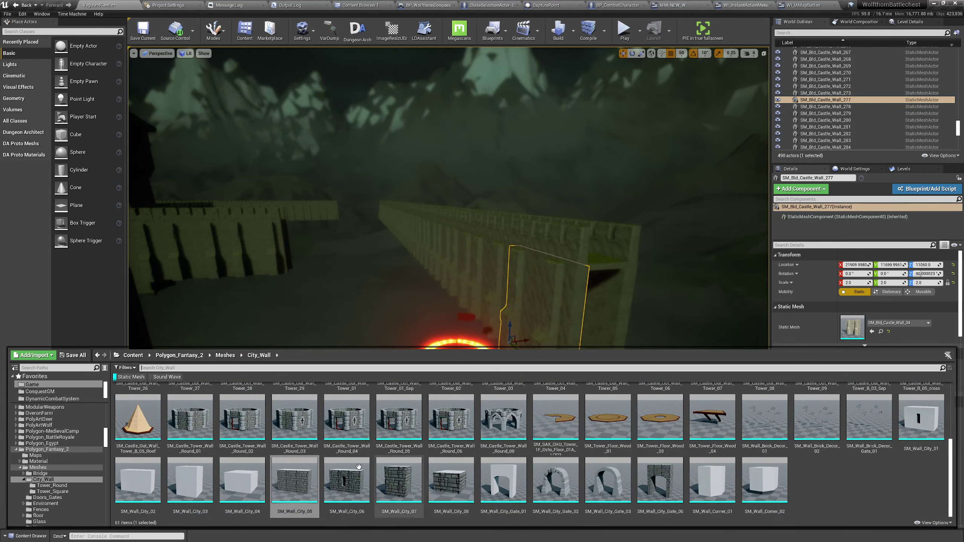
# - Try the SM_Wall_City_Gate_02 arch near the end of the castle wall run, then undo its placement
pyautogui.moveTo(555, 495); pyautogui.dragTo(485, 387)
pyautogui.moveTo(458, 405)
pyautogui.mouseDown(button='right')
pyautogui.moveTo(447, 404)
pyautogui.moveTo(459, 406)
pyautogui.mouseUp(button='right')
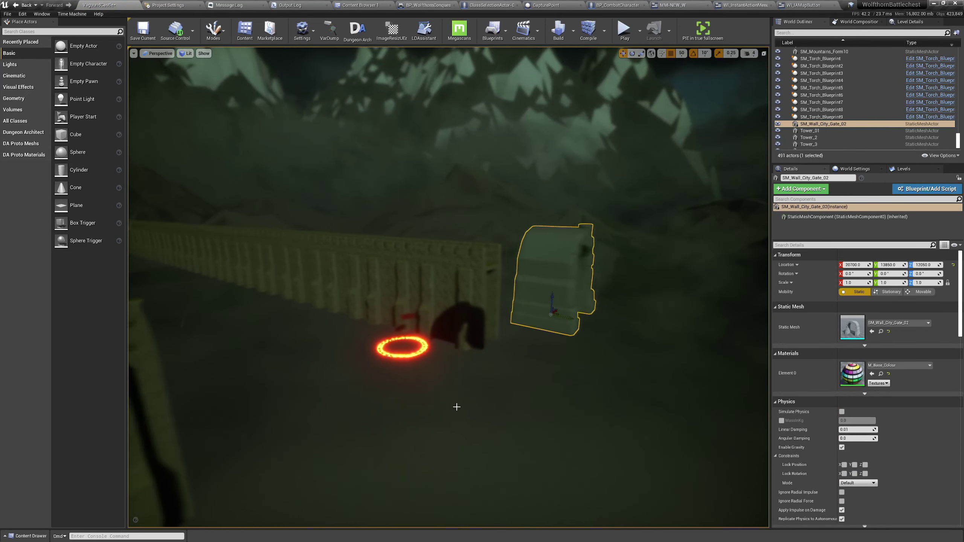
pyautogui.hotkey('ctrl', 'z')
pyautogui.hotkey('ctrl', 'space')
# - Examine the end of the castle wall run and its battlements, leaving nothing selected
pyautogui.click(456, 257)
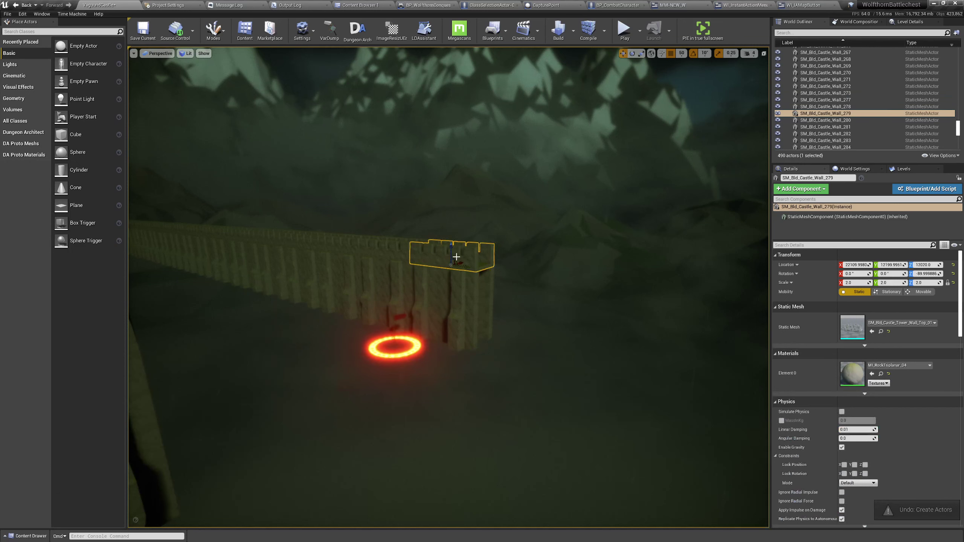
pyautogui.moveTo(443, 284); pyautogui.dragTo(426, 280, button='right')
pyautogui.press('w')
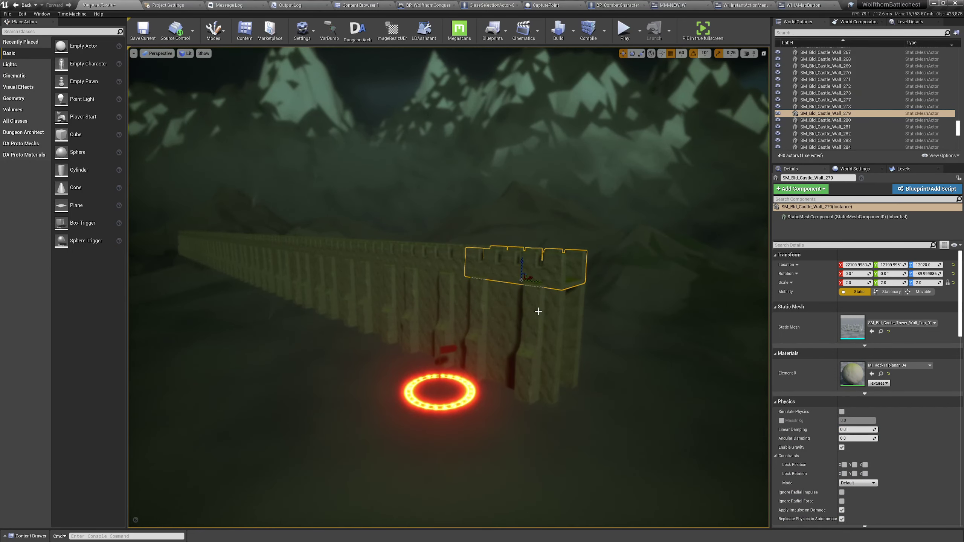
pyautogui.click(519, 309)
pyautogui.press('Escape')
pyautogui.moveTo(515, 308); pyautogui.dragTo(474, 307, button='right')
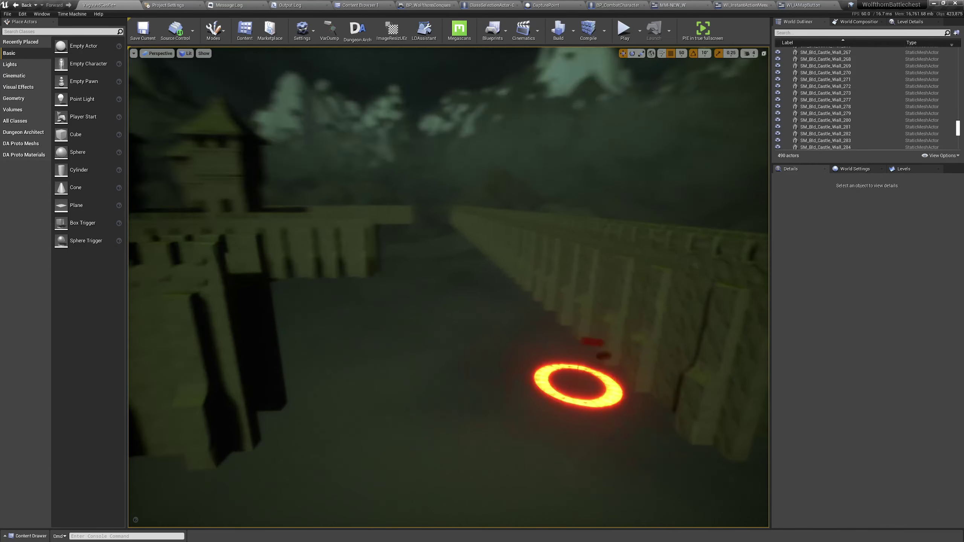
pyautogui.press('s')
pyautogui.moveTo(531, 329)
pyautogui.mouseDown(button='right')
pyautogui.moveTo(540, 329)
pyautogui.moveTo(531, 329)
pyautogui.mouseUp(button='right')
# - Look through the Bridge meshes of Polygon_Fantasy_2 for gate, pillar and bridge pieces
pyautogui.hotkey('ctrl', 'space')
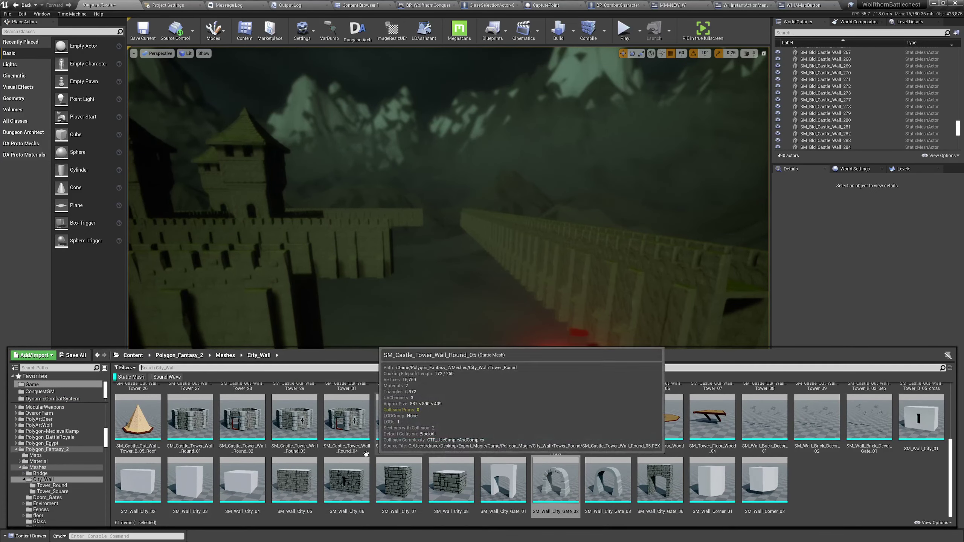
pyautogui.click(42, 473)
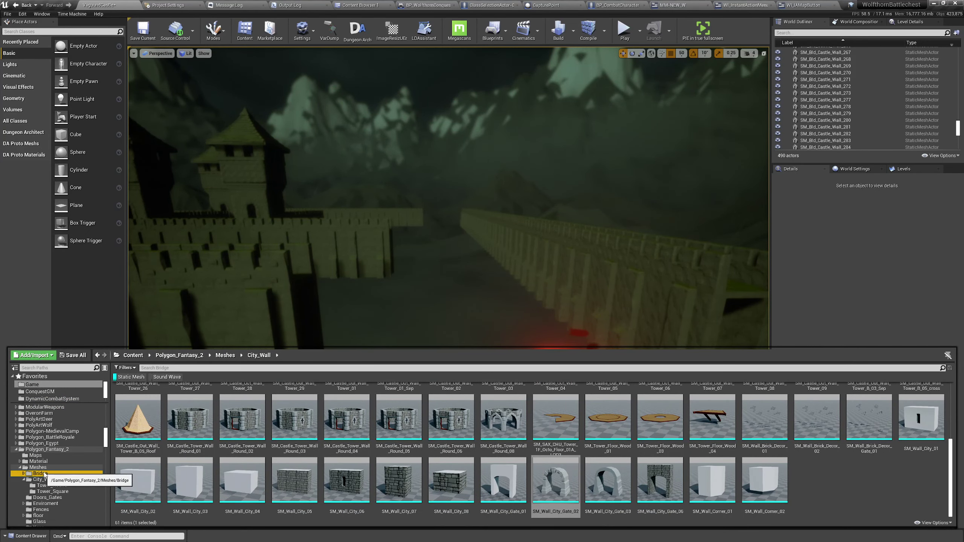
pyautogui.scroll(2, 278, 501)
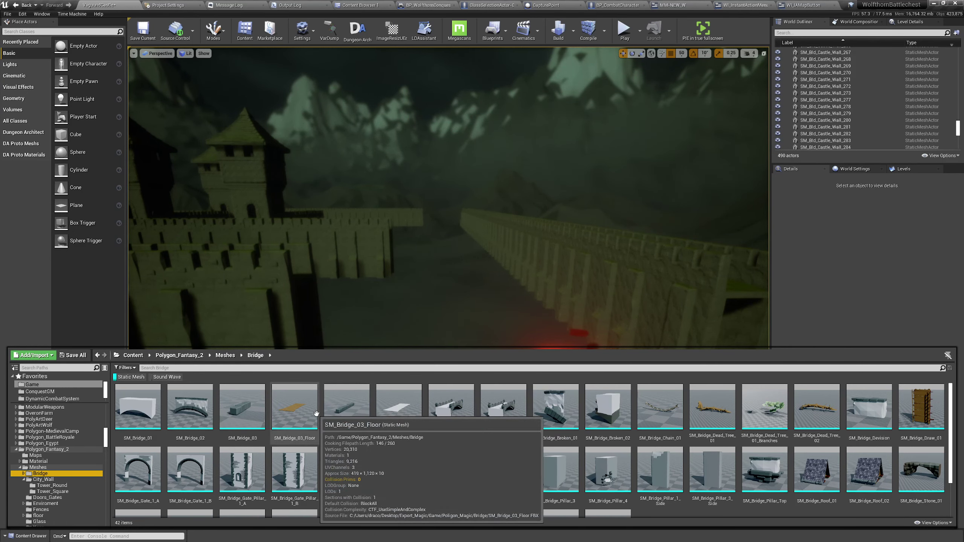
pyautogui.scroll(-1, 317, 413)
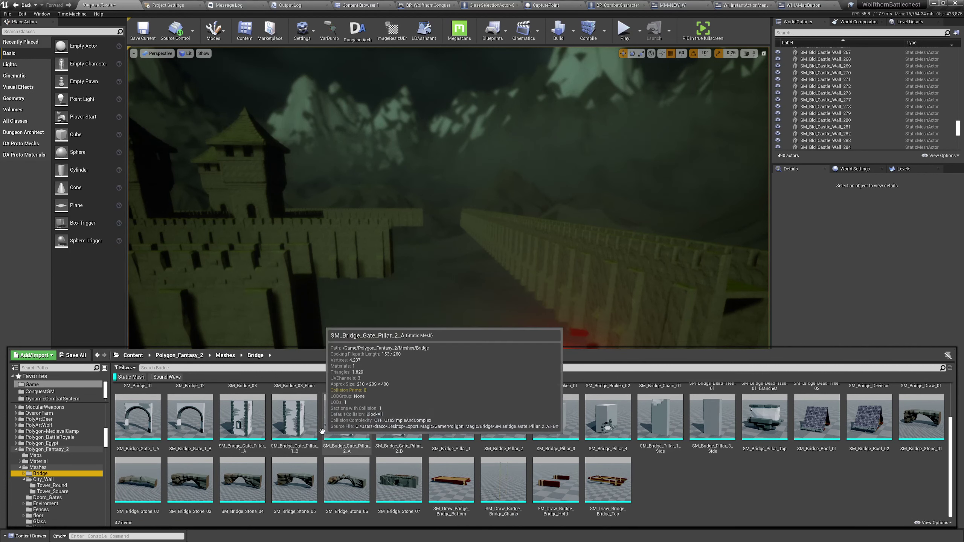
pyautogui.scroll(1, 414, 404)
pyautogui.scroll(1, 414, 404)
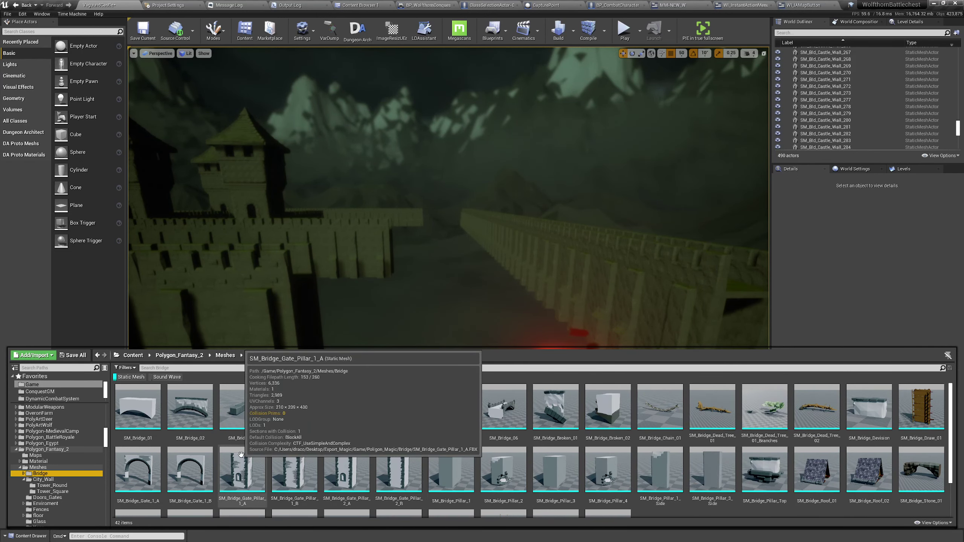
# - Check Polygon_Fantasy_2's City_Wall, Tower_Round and Doors_Gates folders and look through all of its Enviroment meshes
pyautogui.click(70, 479)
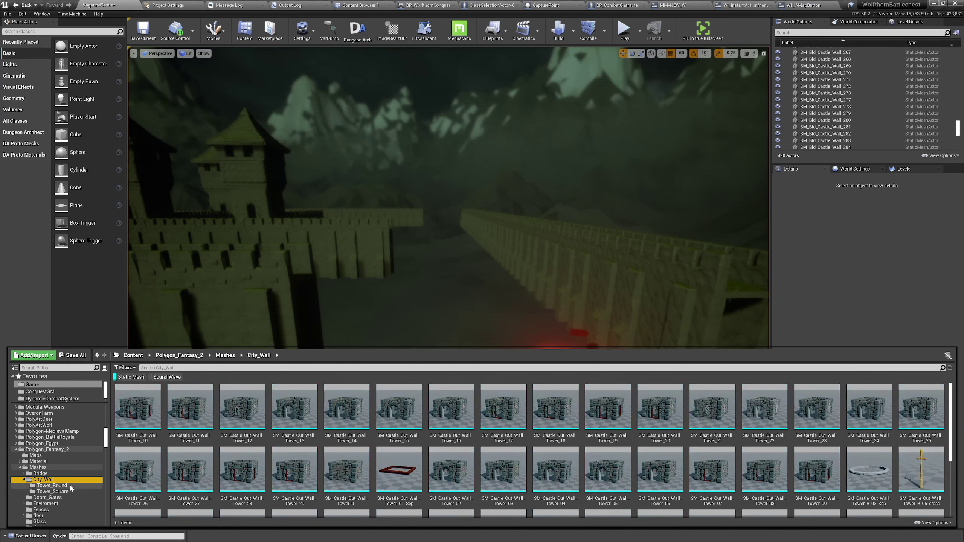
pyautogui.click(69, 485)
pyautogui.click(61, 497)
pyautogui.click(59, 503)
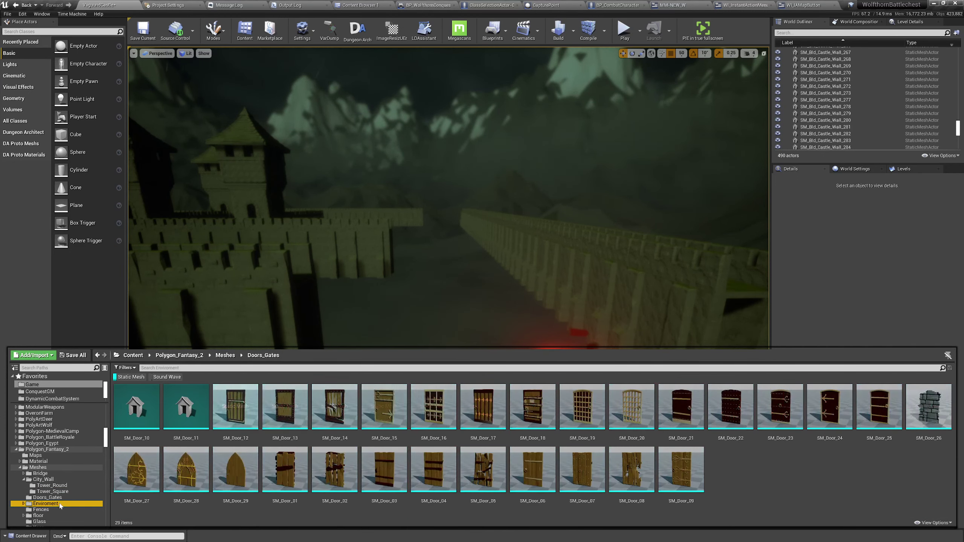
pyautogui.scroll(-2, 471, 451)
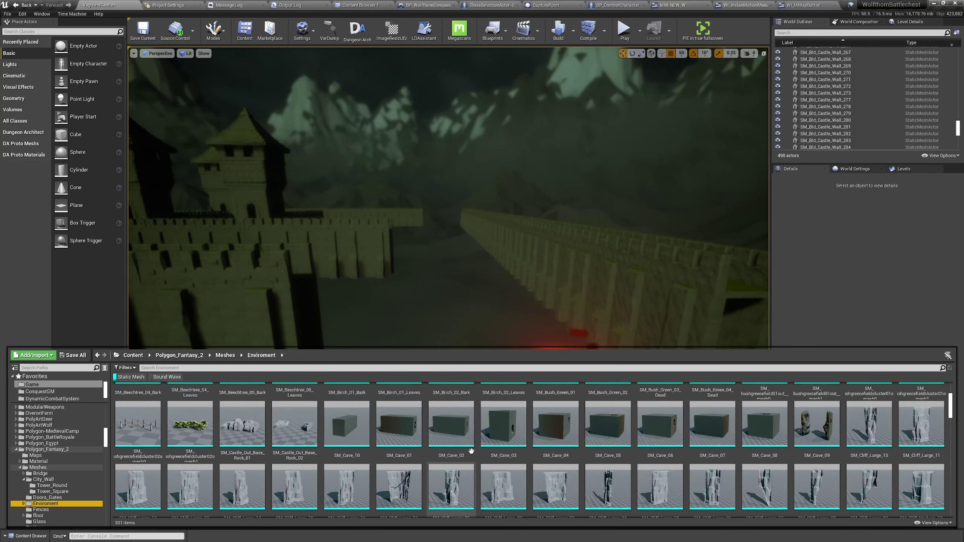
pyautogui.scroll(-6, 469, 452)
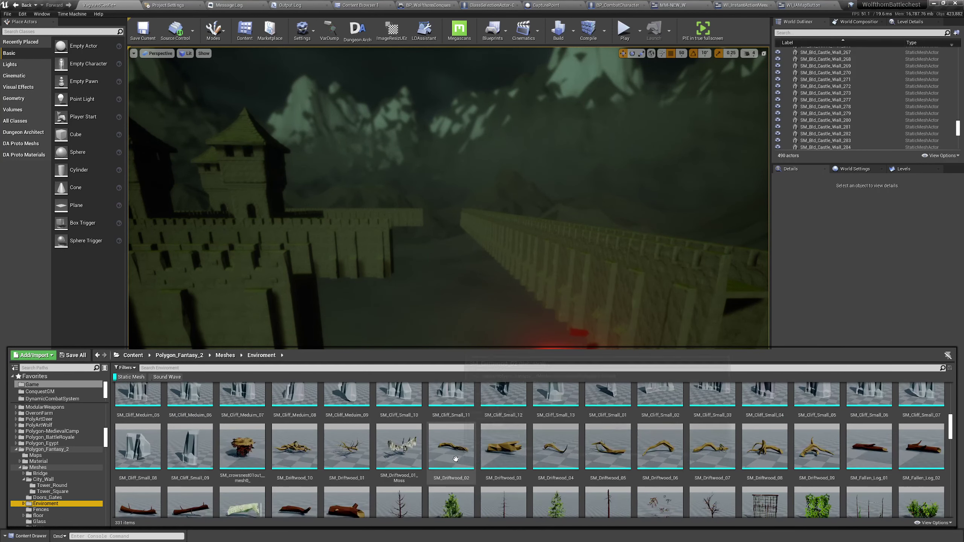
pyautogui.scroll(-8, 452, 461)
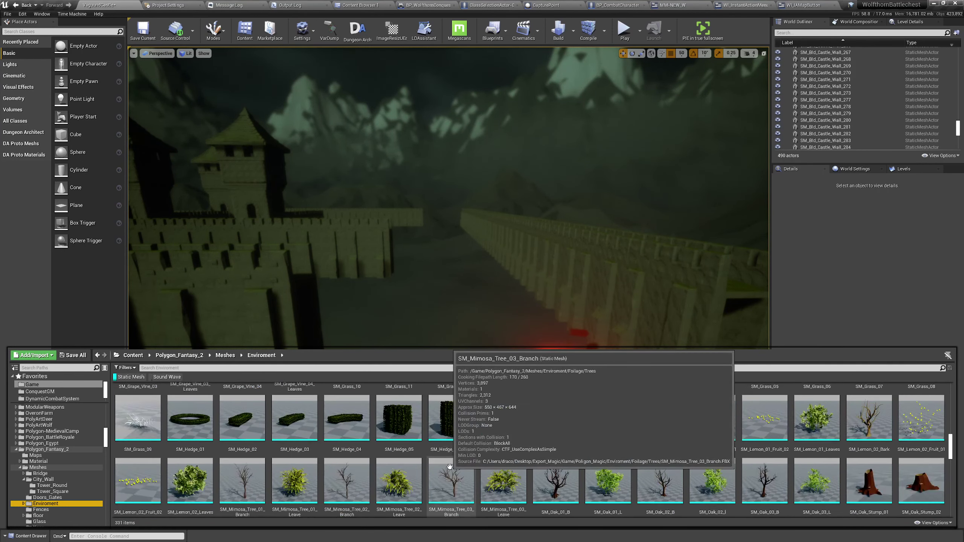
pyautogui.scroll(-5, 448, 467)
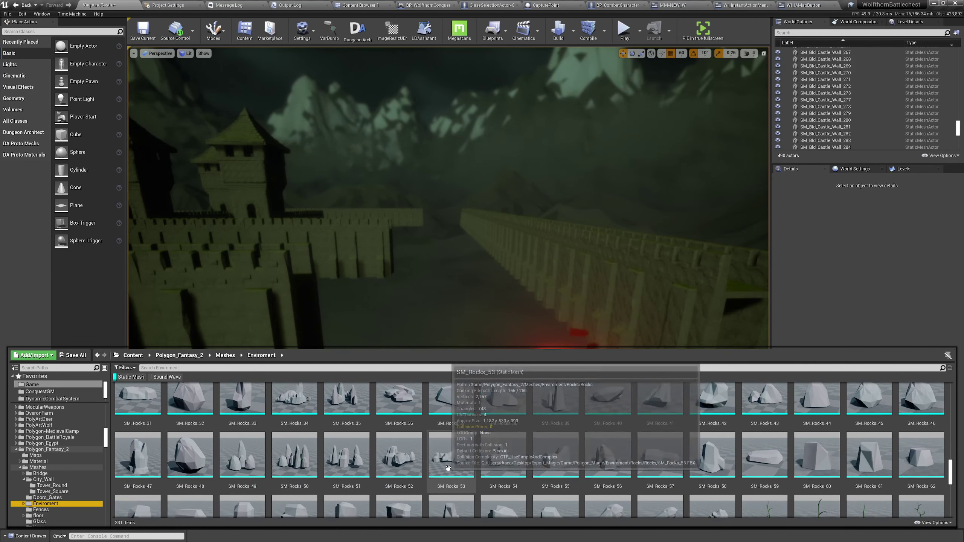
pyautogui.scroll(-2, 448, 467)
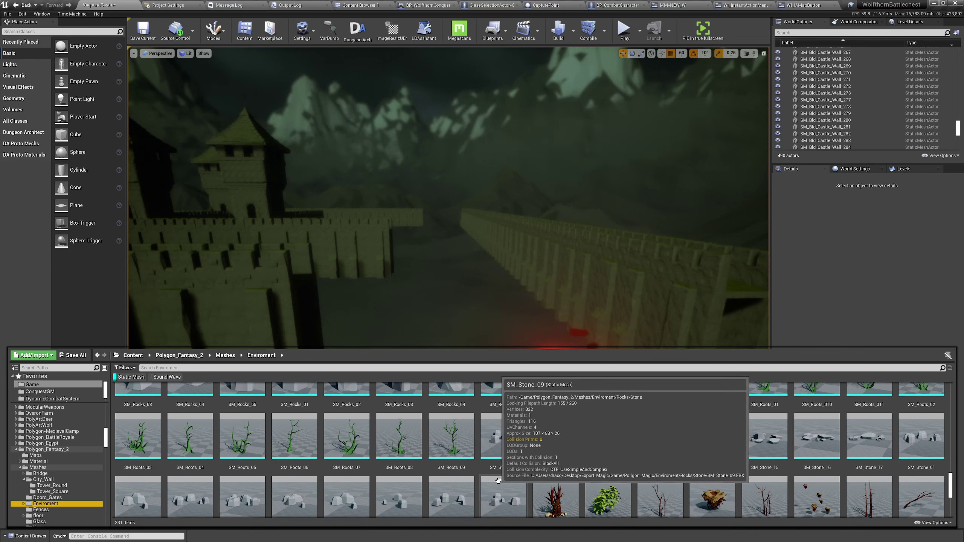
pyautogui.scroll(-4, 495, 481)
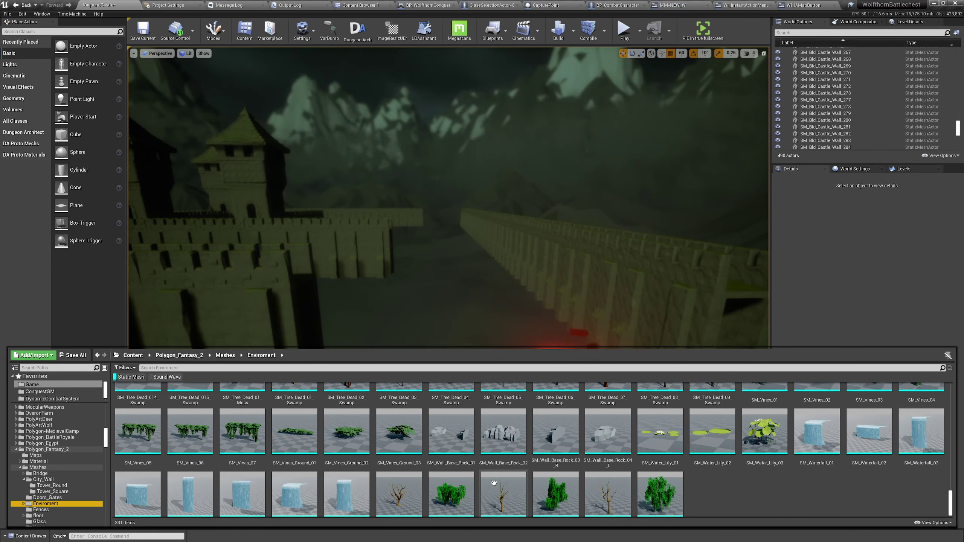
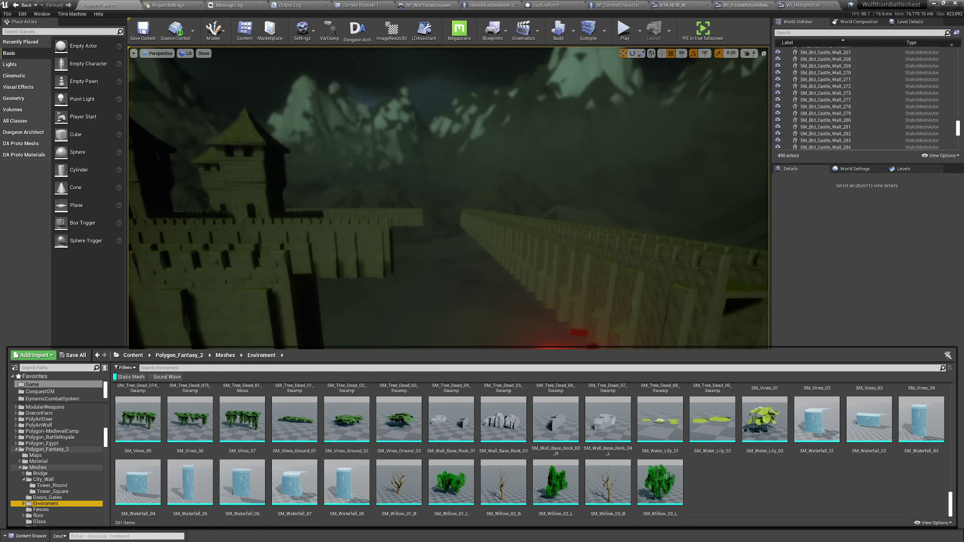
# - Check the Fences meshes of Polygon_Fantasy_2 and look through its Wall meshes down to the battlement pieces
pyautogui.click(55, 510)
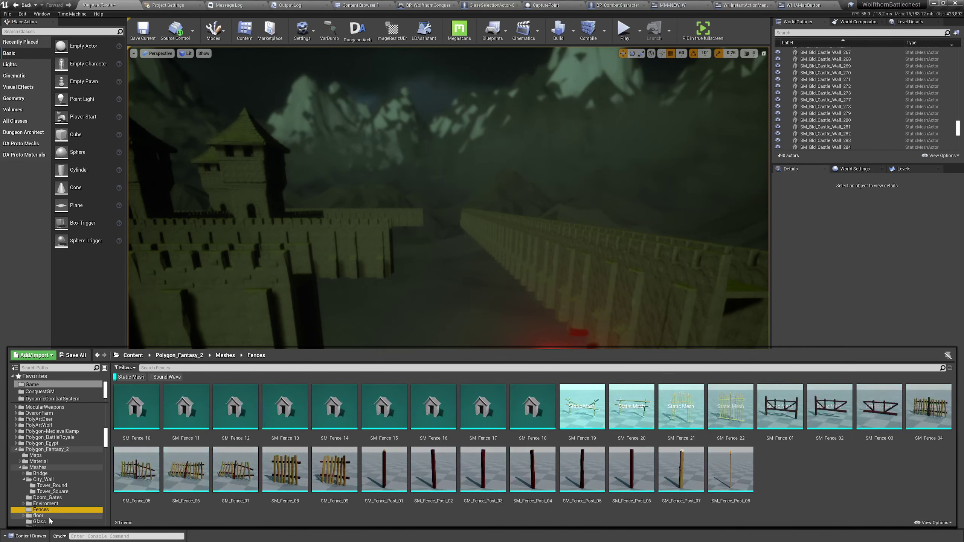
pyautogui.click(61, 503)
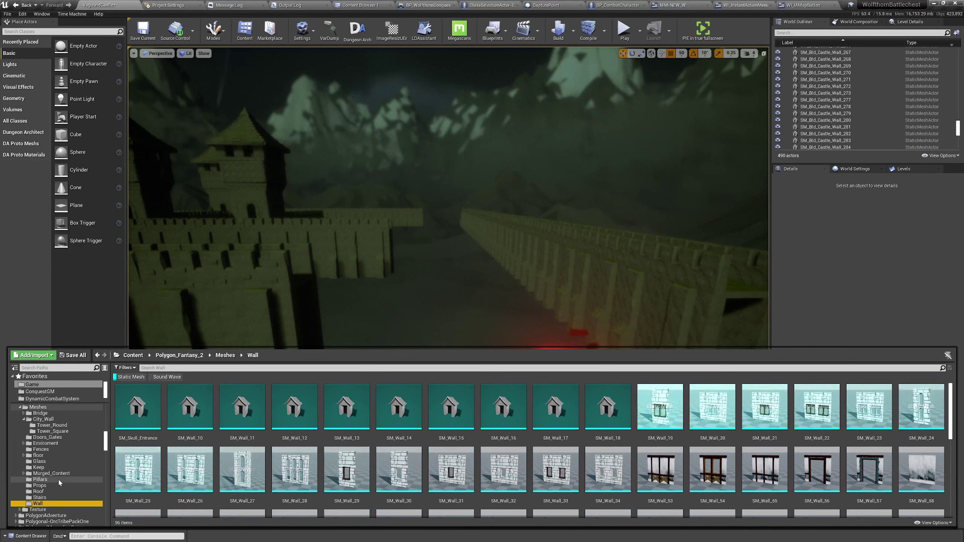
pyautogui.scroll(-2, 286, 475)
pyautogui.scroll(-5, 285, 476)
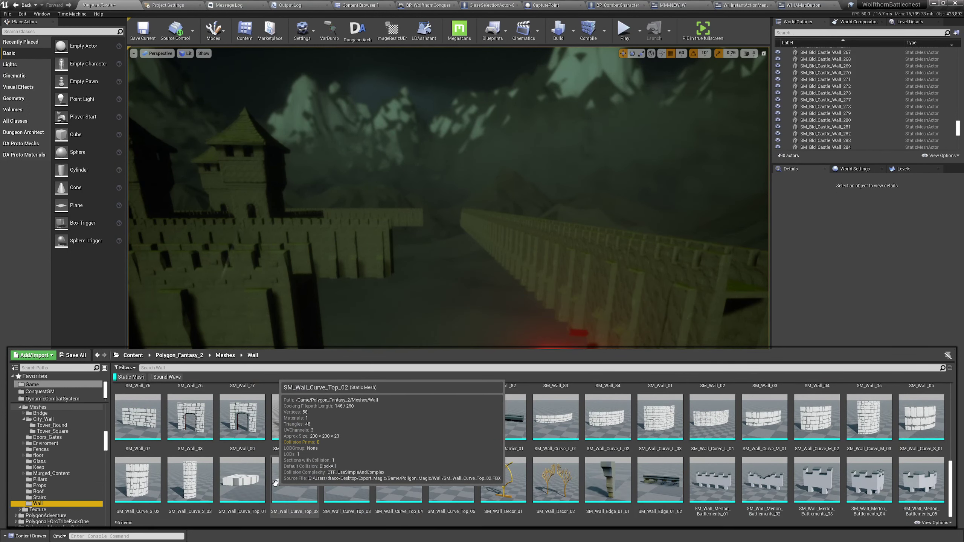
# - Look through Polygon_Fantasy_2's Pillars, Murged_Content, floor and Doors_Gates folders for usable castle pieces
pyautogui.click(54, 480)
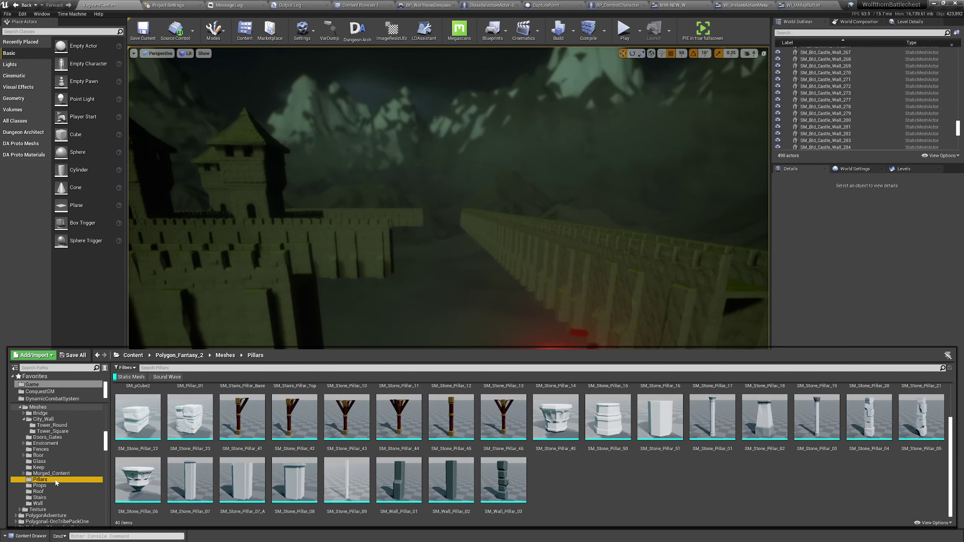
pyautogui.scroll(2, 171, 479)
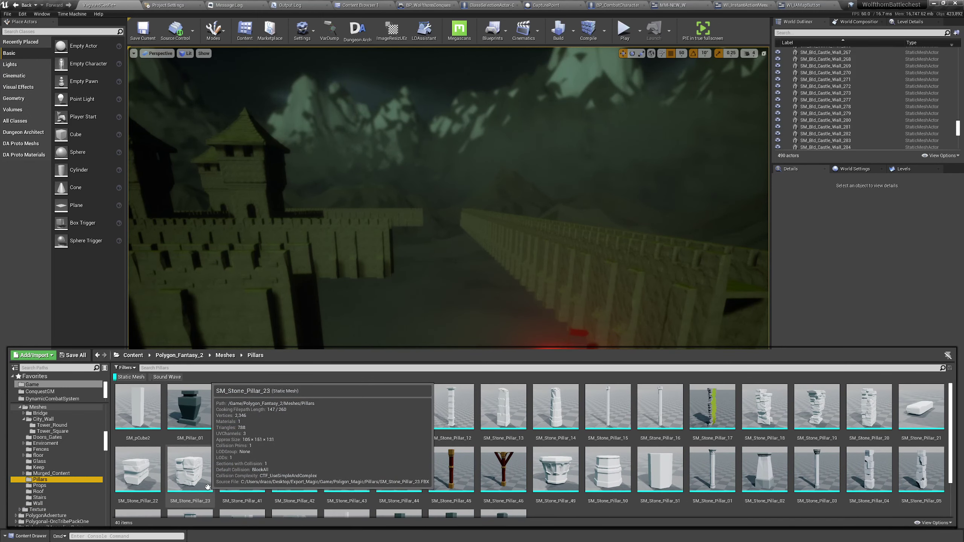
pyautogui.click(53, 469)
pyautogui.click(51, 473)
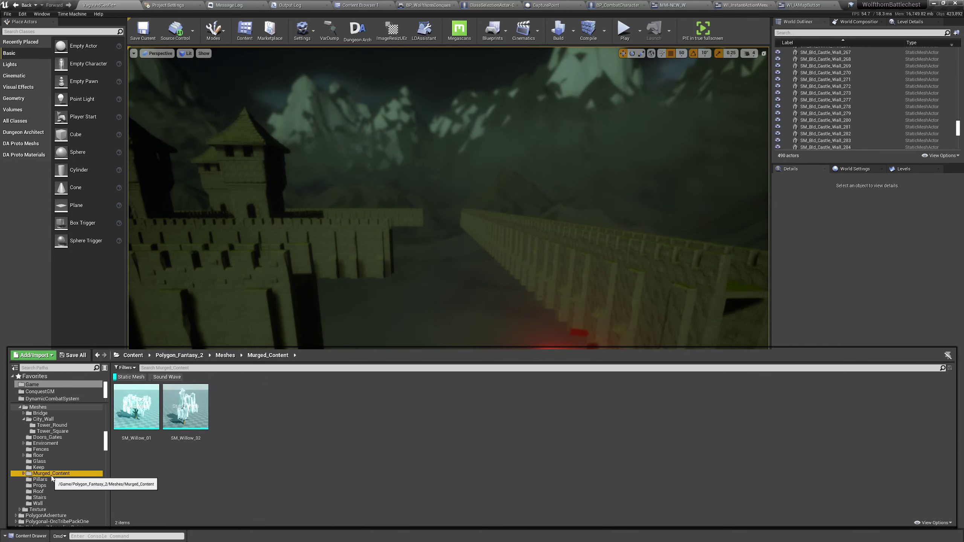
pyautogui.click(65, 450)
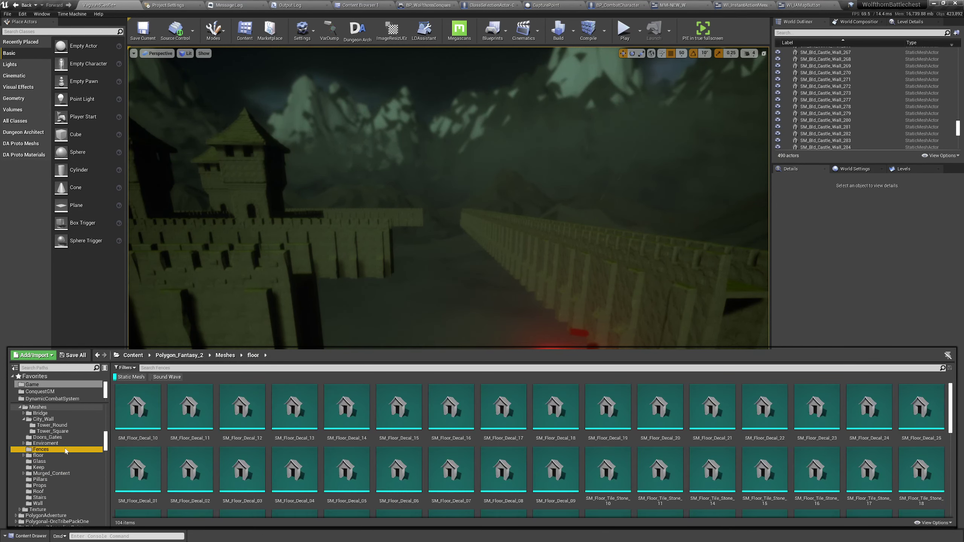
pyautogui.click(74, 439)
# - Return to PolygonFantasyKingdom's Buildings meshes and find the castle wall door and gate pieces
pyautogui.scroll(6, 72, 441)
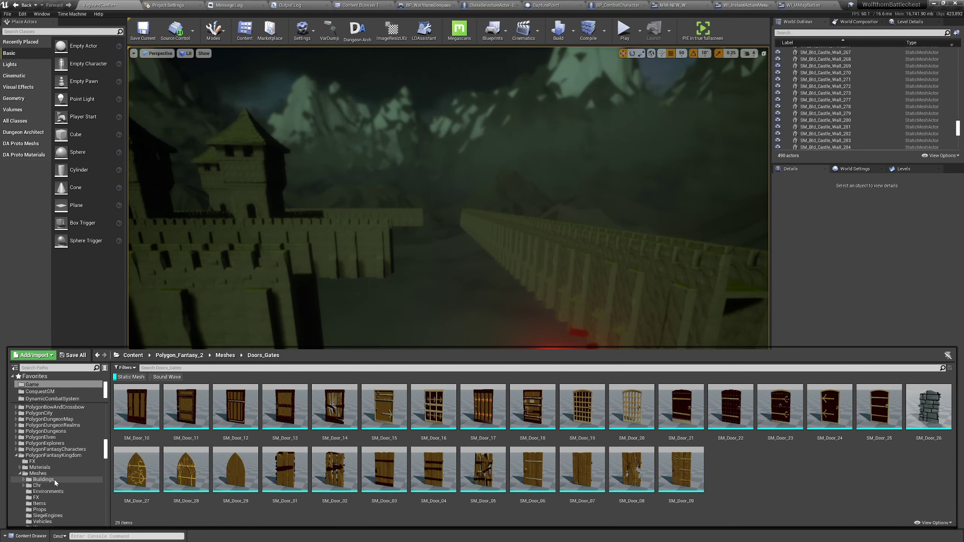
pyautogui.click(43, 480)
pyautogui.scroll(-3, 322, 489)
pyautogui.scroll(-10, 322, 489)
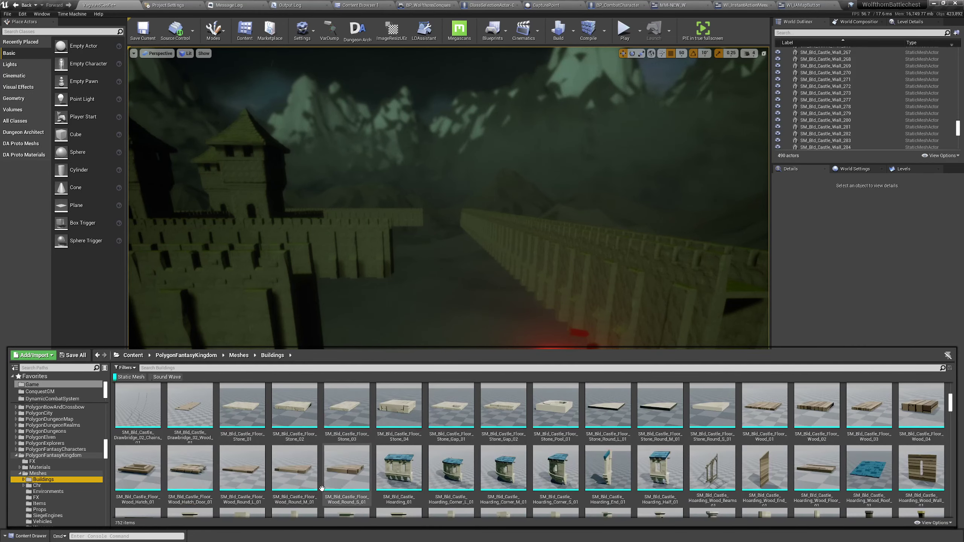
pyautogui.scroll(-8, 440, 497)
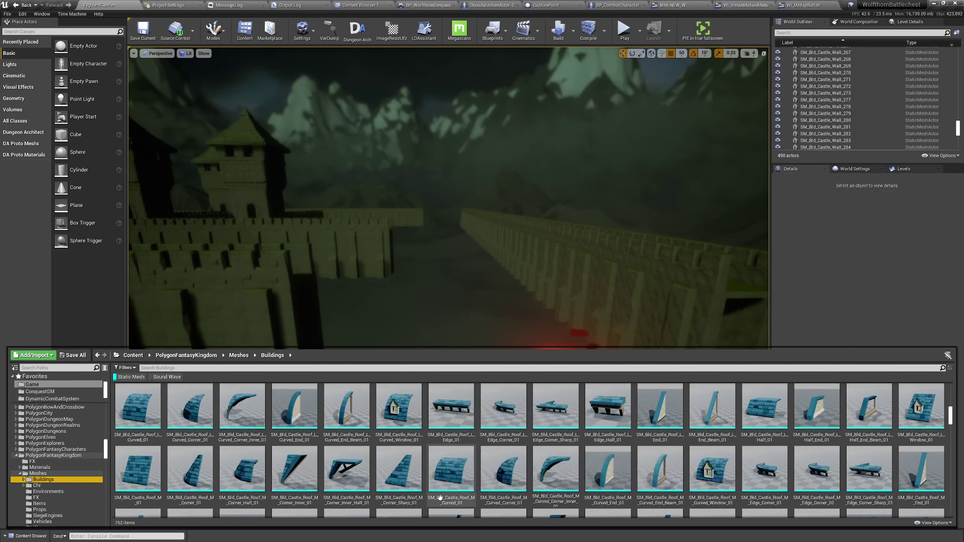
pyautogui.scroll(-8, 440, 498)
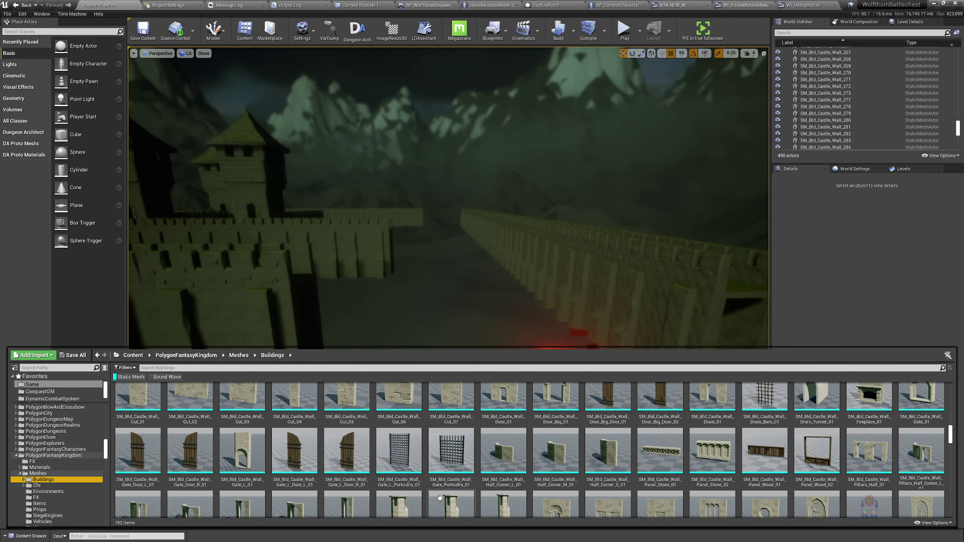
pyautogui.scroll(1, 439, 497)
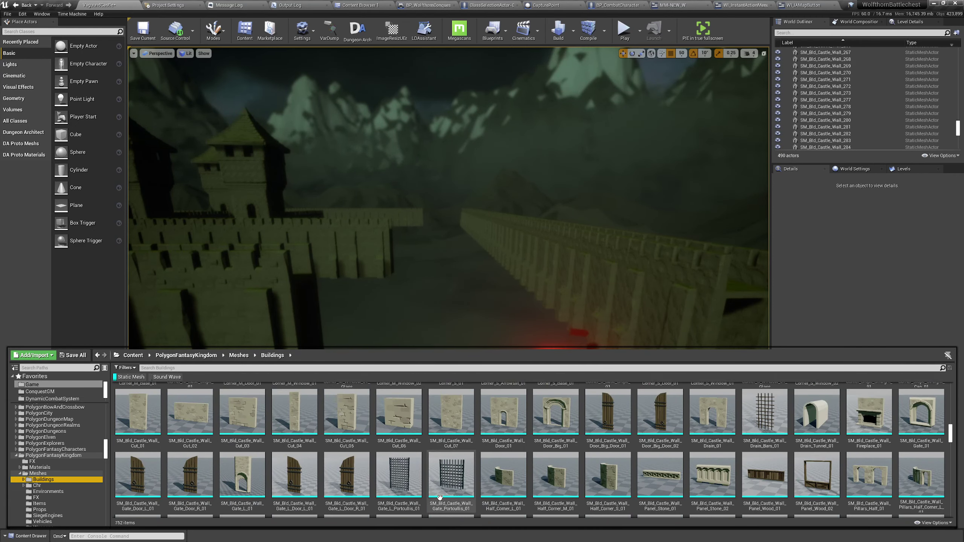
# - Duplicate the end wall segment beside the red ring and set the copy's static mesh to SM_Bld_Castle_Wall_Door_Big_01
pyautogui.click(629, 292)
pyautogui.press('d')
pyautogui.moveTo(510, 347); pyautogui.dragTo(532, 363, button='right')
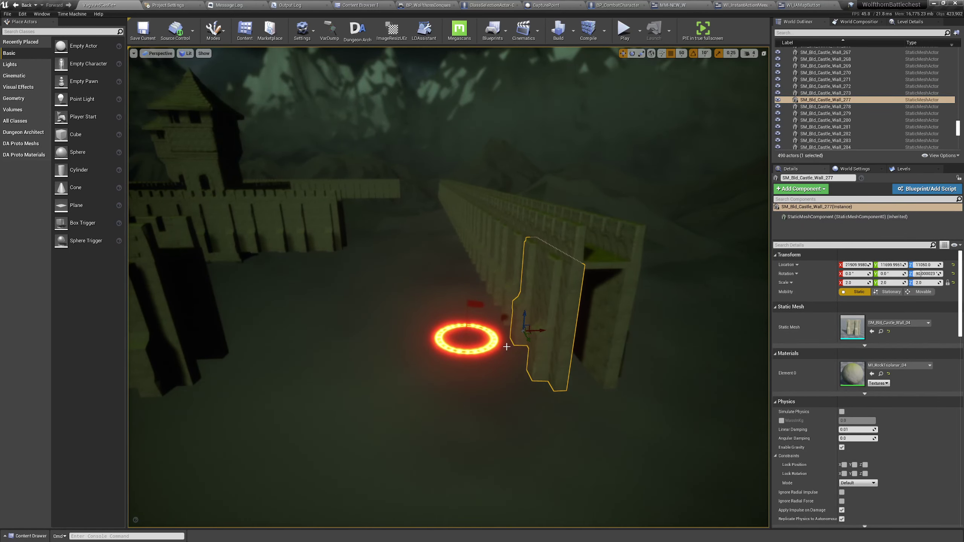
pyautogui.hotkey('ctrl', 'w')
pyautogui.hotkey('ctrl', 'space')
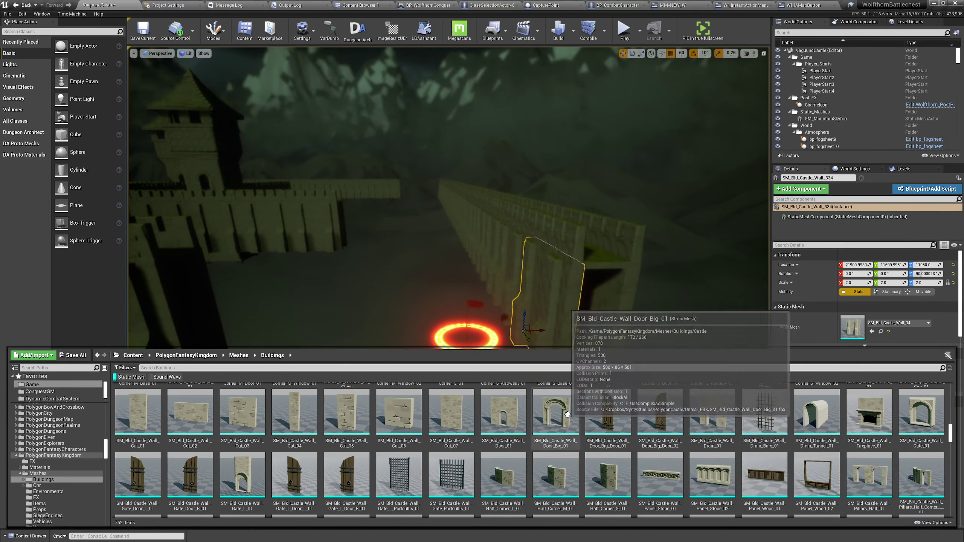
pyautogui.moveTo(567, 414); pyautogui.dragTo(852, 330)
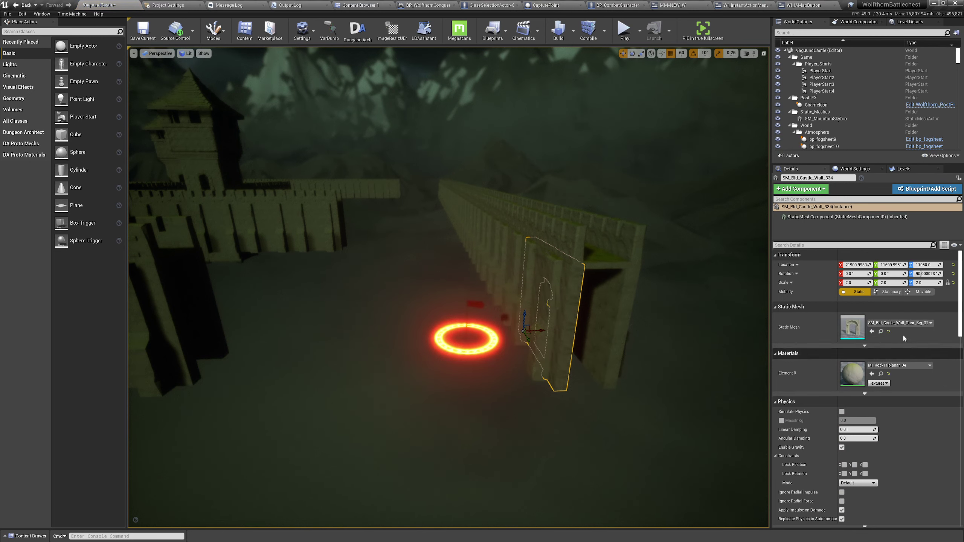
# - Rotate the big door wall 90° about Z and move it across the red ring at the wall run's end
pyautogui.rightClick(529, 349)
pyautogui.moveTo(508, 337)
pyautogui.mouseDown(button='right')
pyautogui.moveTo(519, 346)
pyautogui.moveTo(518, 336)
pyautogui.mouseUp(button='right')
pyautogui.hotkey('ctrl', 'z')
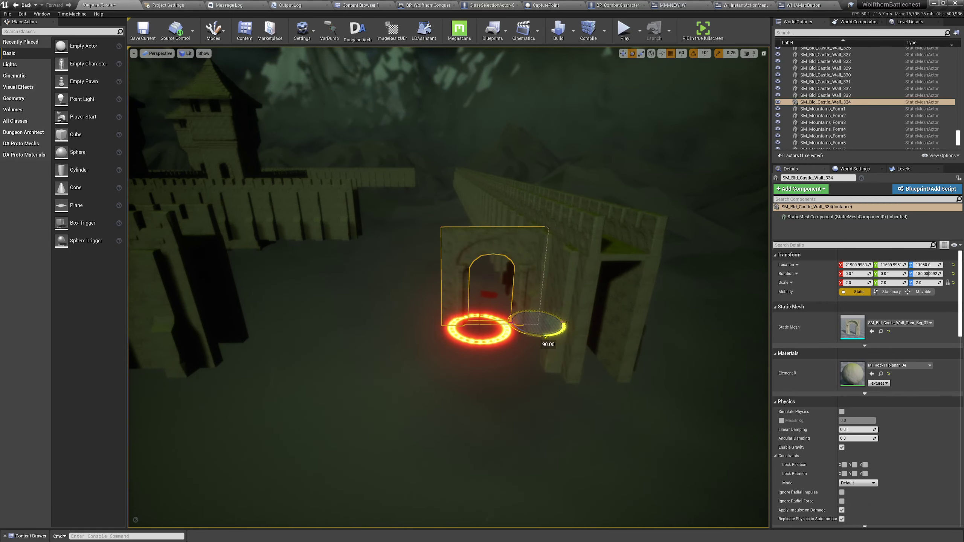
pyautogui.scroll(10, 526, 332)
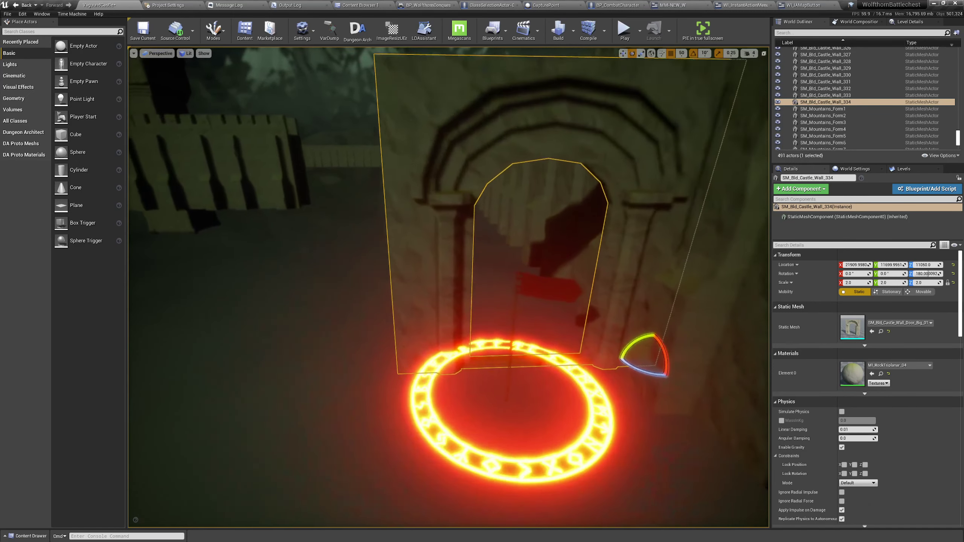
pyautogui.press('w')
pyautogui.scroll(-10, 526, 332)
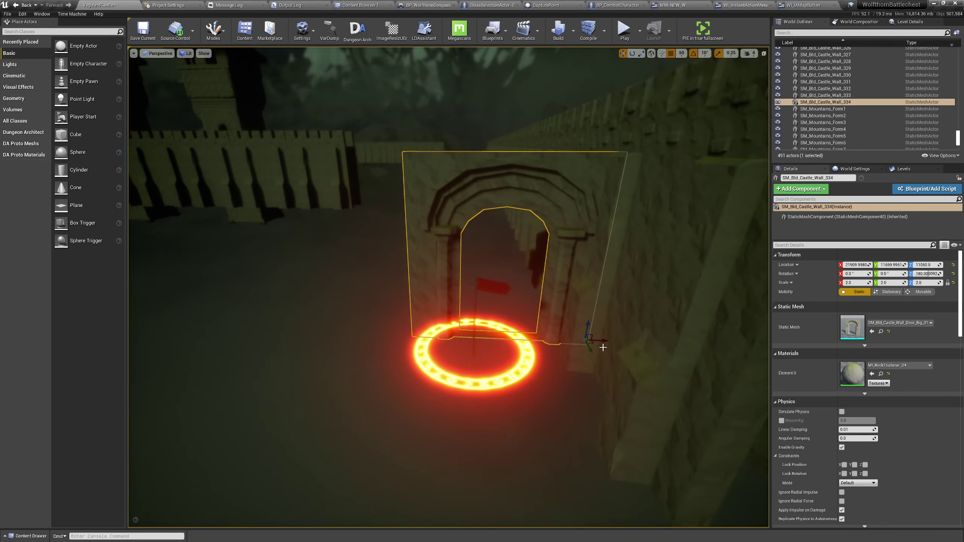
pyautogui.moveTo(590, 344); pyautogui.dragTo(574, 358)
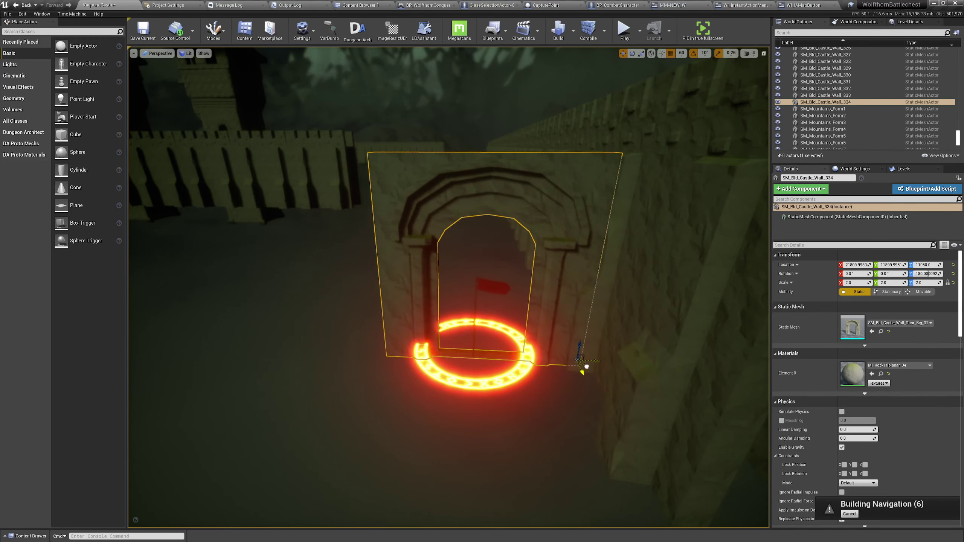
# - Examine the big door wall from both sides and check how it meets the castle wall run
pyautogui.scroll(-6, 577, 365)
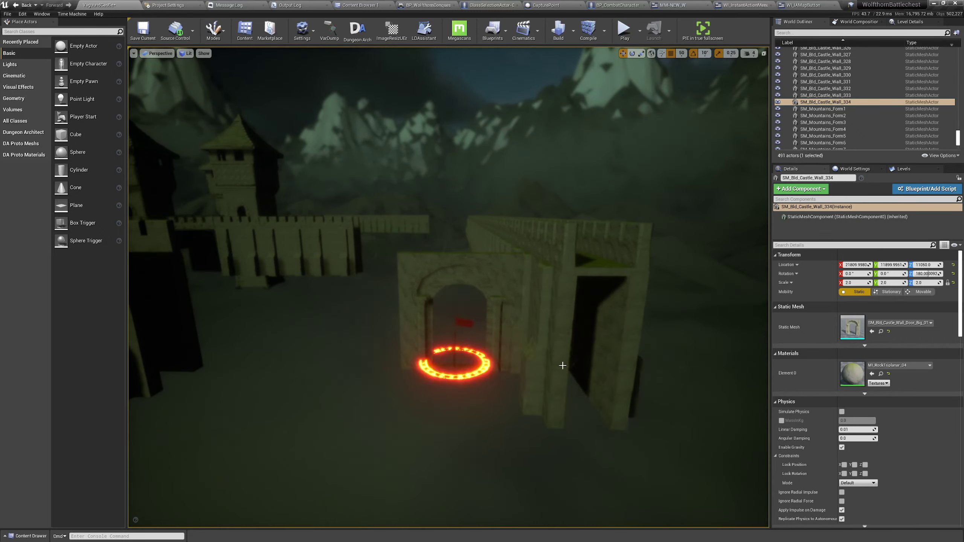
pyautogui.scroll(10, 486, 192)
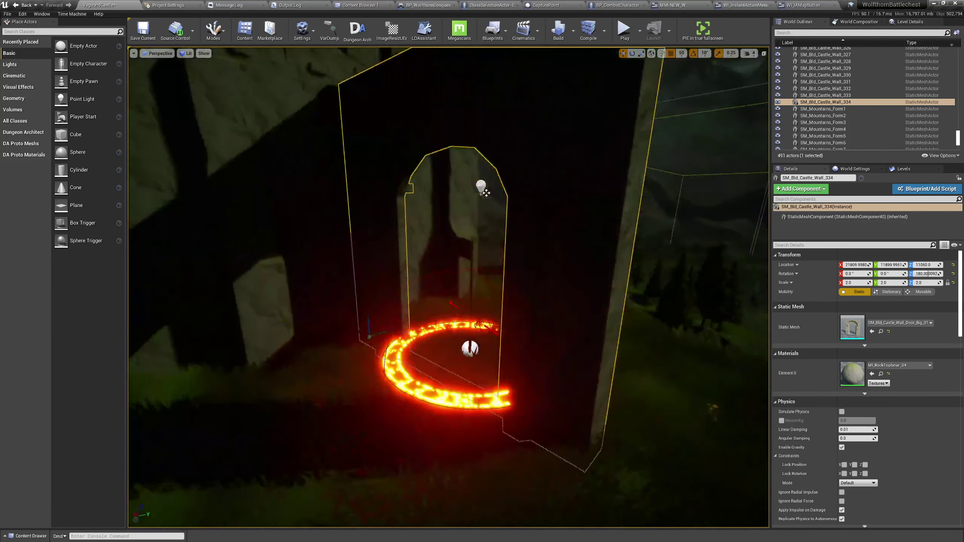
pyautogui.press('s')
pyautogui.moveTo(486, 193); pyautogui.dragTo(414, 187, button='right')
pyautogui.press('g')
pyautogui.press('w')
pyautogui.moveTo(342, 176); pyautogui.dragTo(561, 366, button='right')
pyautogui.press('g')
pyautogui.press('s')
pyautogui.scroll(-5, 561, 390)
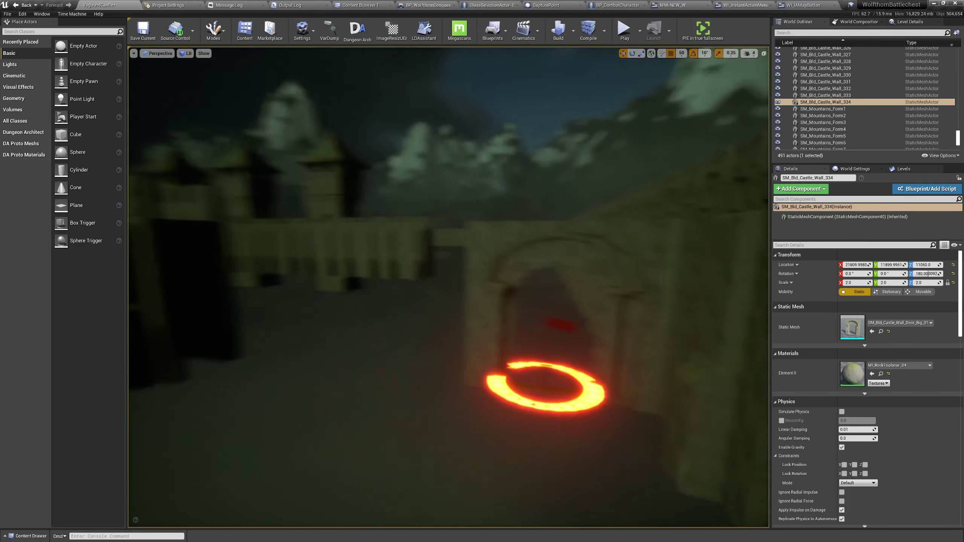
pyautogui.press('g')
# - Hide the Landscape actor in the level
pyautogui.click(561, 390)
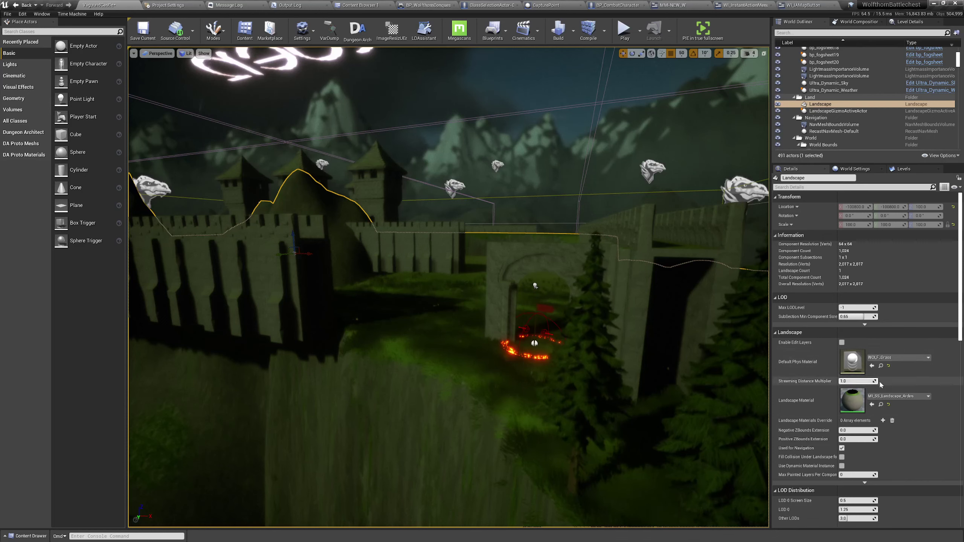
pyautogui.scroll(-5, 879, 385)
pyautogui.click(778, 104)
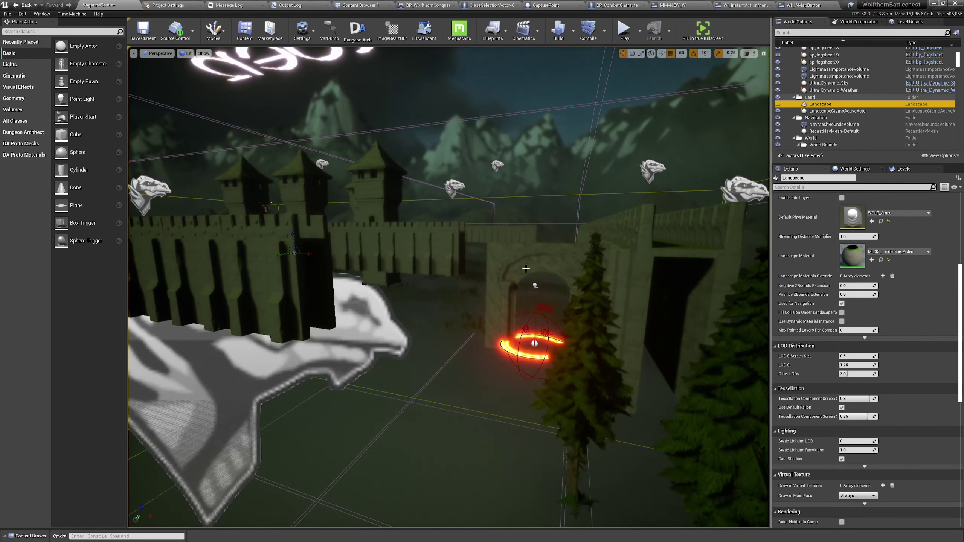
# - Select the big door wall again and shift it along Y relative to the red ring and wall run
pyautogui.press('g')
pyautogui.moveTo(531, 266); pyautogui.dragTo(572, 357, button='right')
pyautogui.click(532, 266)
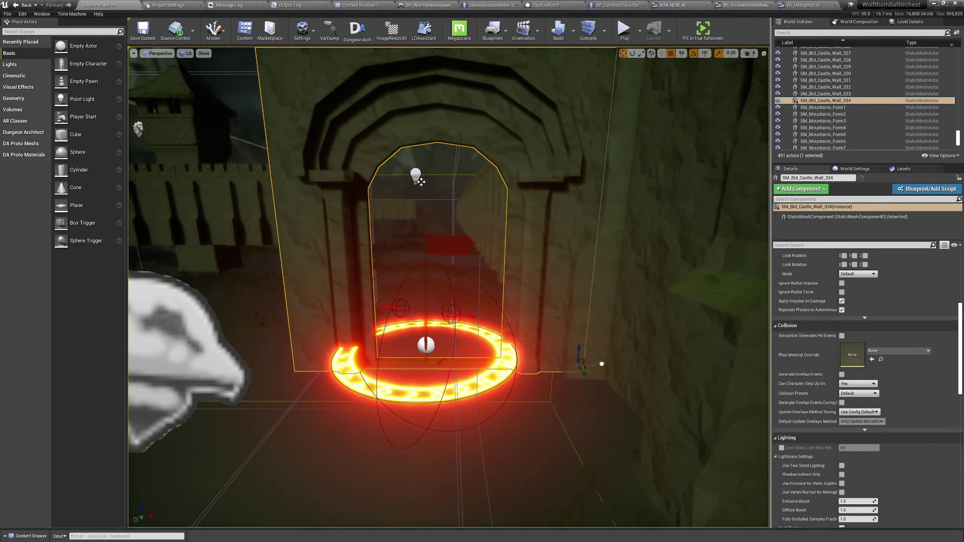
pyautogui.scroll(-5, 421, 182)
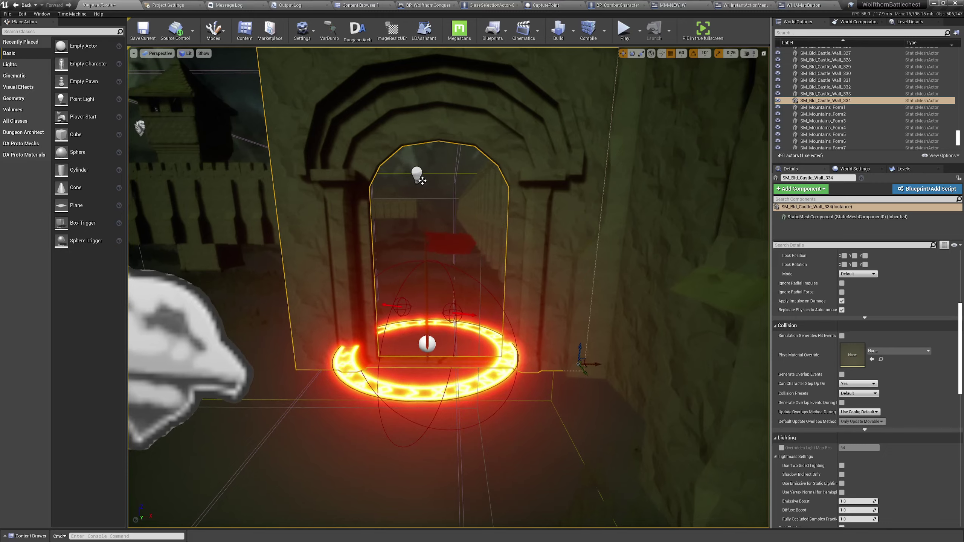
pyautogui.scroll(-3, 418, 177)
pyautogui.scroll(-3, 418, 176)
pyautogui.press('g')
pyautogui.moveTo(417, 177)
pyautogui.mouseDown(button='right')
pyautogui.moveTo(405, 164)
pyautogui.moveTo(334, 167)
pyautogui.moveTo(421, 166)
pyautogui.mouseUp(button='right')
pyautogui.moveTo(451, 231); pyautogui.dragTo(479, 314)
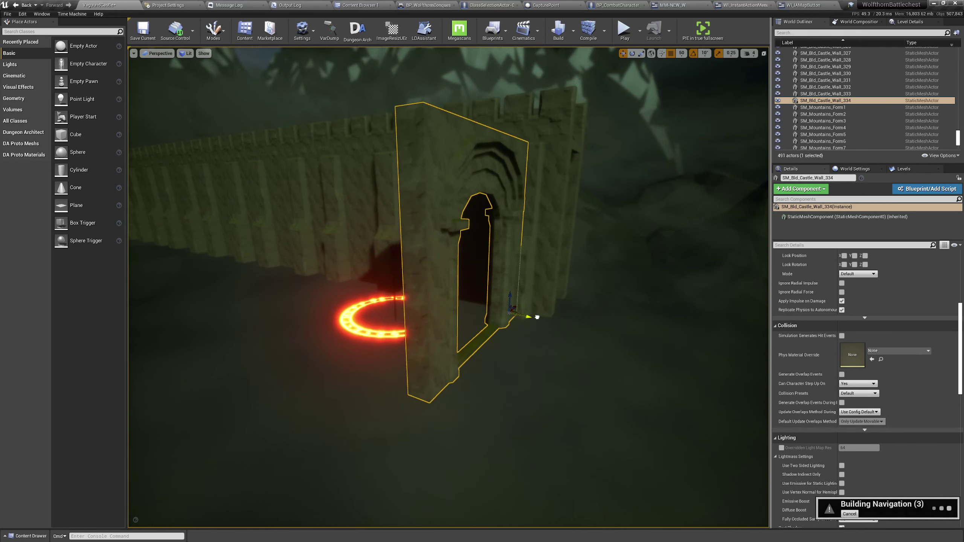
pyautogui.moveTo(523, 314); pyautogui.dragTo(547, 315, button='right')
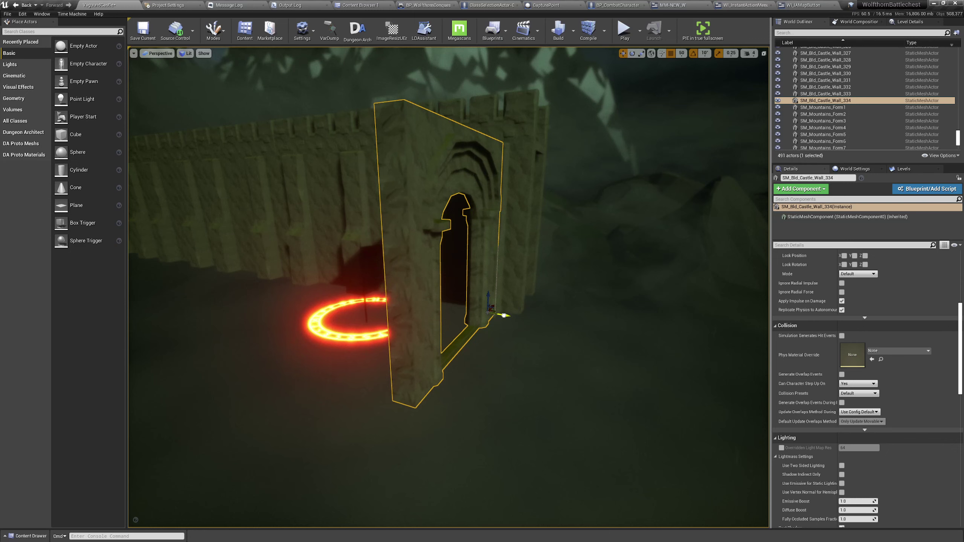
pyautogui.moveTo(503, 315); pyautogui.dragTo(495, 313)
# - Compare the big door wall with the adjoining wall segment and look through the Buildings meshes for pillar and tower pieces
pyautogui.press('d')
pyautogui.moveTo(495, 312); pyautogui.dragTo(398, 288, button='right')
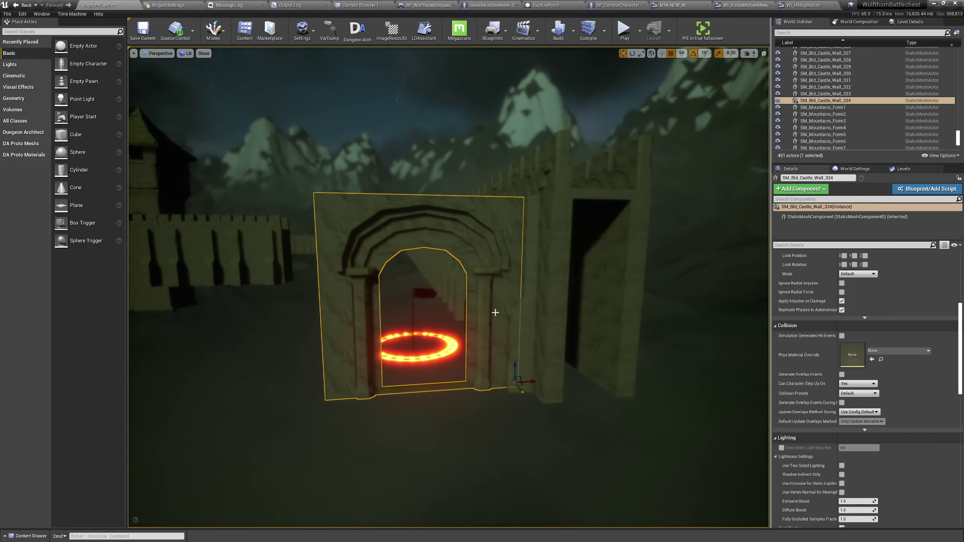
pyautogui.press('Escape')
pyautogui.press('d')
pyautogui.moveTo(495, 312); pyautogui.dragTo(449, 327, button='right')
pyautogui.click(424, 307)
pyautogui.press('s')
pyautogui.press('d')
pyautogui.press('a')
pyautogui.press('w')
pyautogui.hotkey('ctrl', 'space')
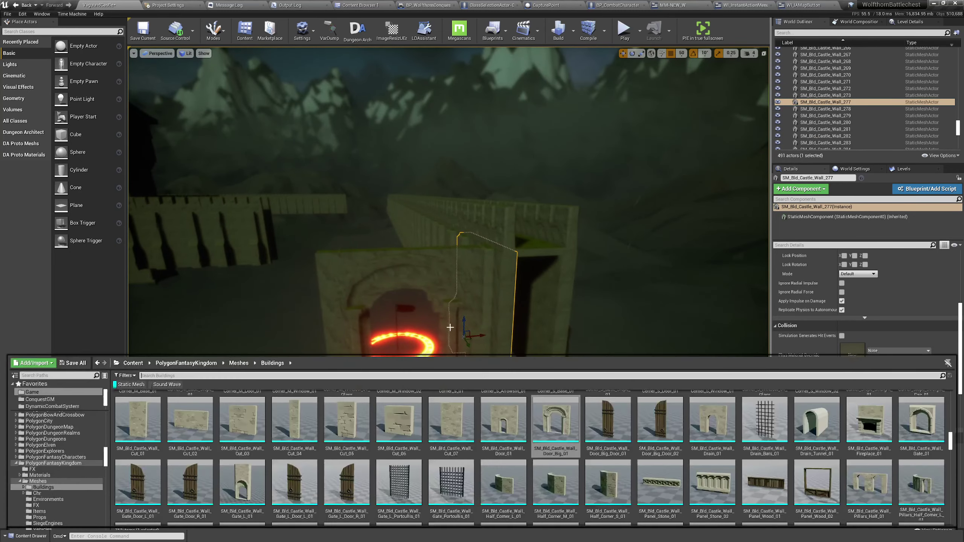
pyautogui.scroll(-2, 682, 419)
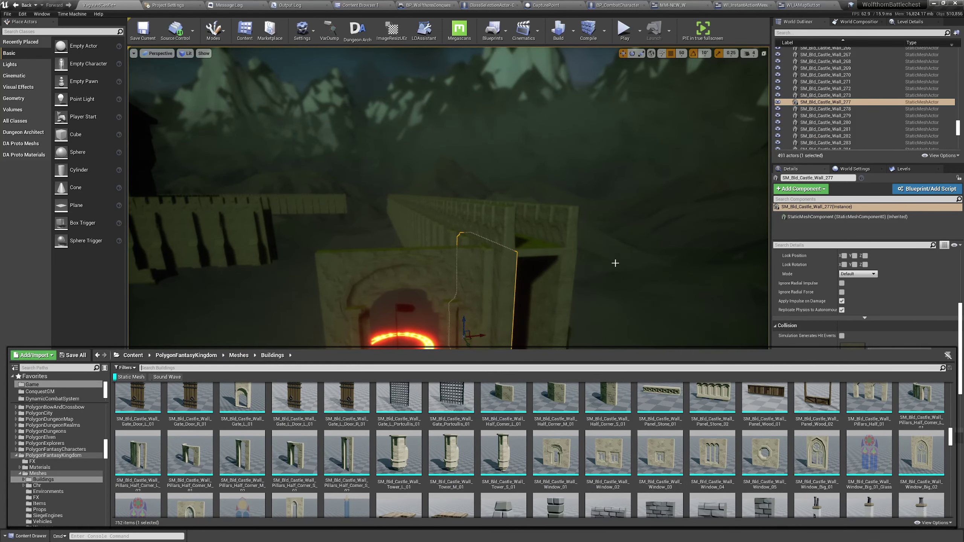
# - Move the big door wall farther along the wall run so it stands behind the red ring
pyautogui.press('s')
pyautogui.moveTo(615, 263); pyautogui.dragTo(593, 265, button='right')
pyautogui.click(436, 275)
pyautogui.moveTo(437, 276); pyautogui.dragTo(497, 285, button='right')
pyautogui.press('a')
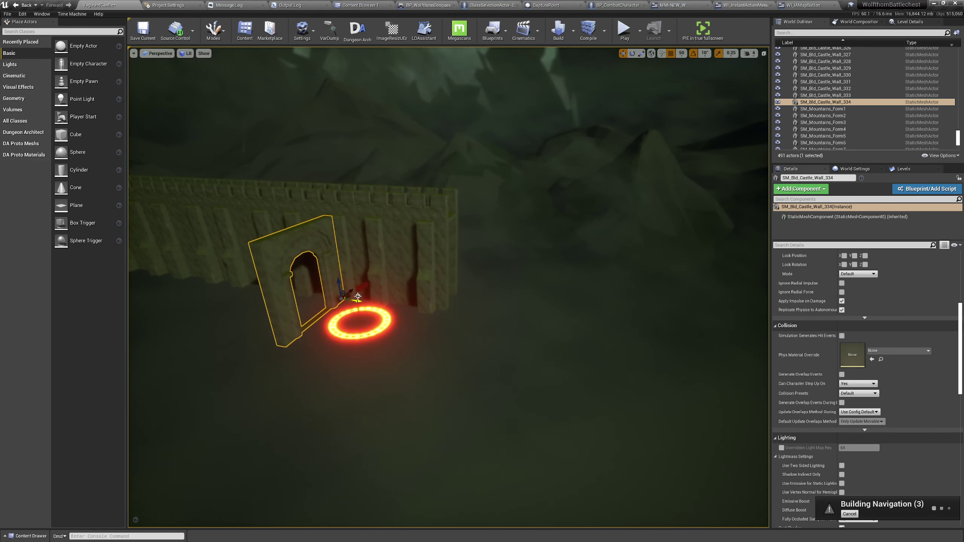
pyautogui.press('d')
pyautogui.moveTo(358, 297); pyautogui.dragTo(318, 303, button='right')
pyautogui.press('w')
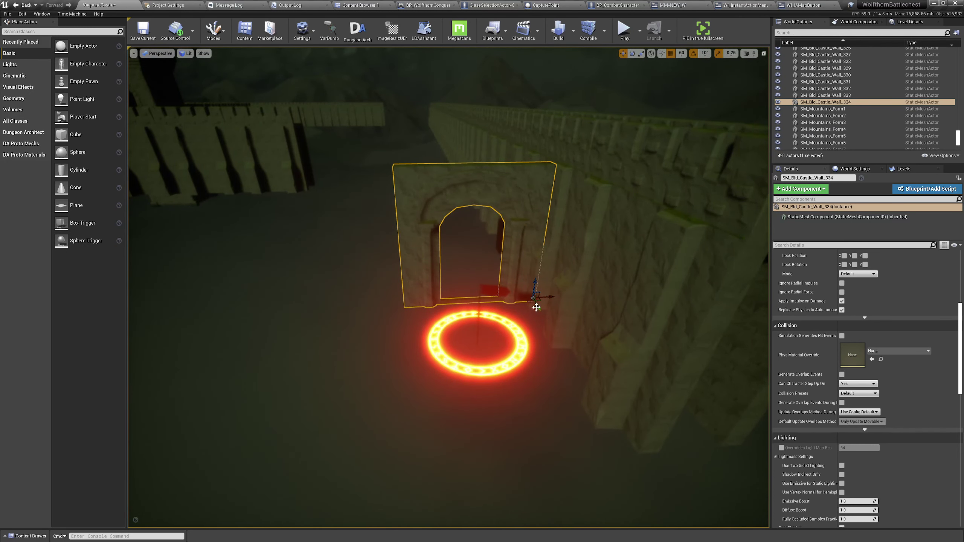
# - Examine the castle layout and the gaps between its wall runs and towers from above
pyautogui.press('Escape')
pyautogui.moveTo(530, 244); pyautogui.dragTo(550, 208, button='right')
pyautogui.press('w')
pyautogui.press('s')
pyautogui.press('g')
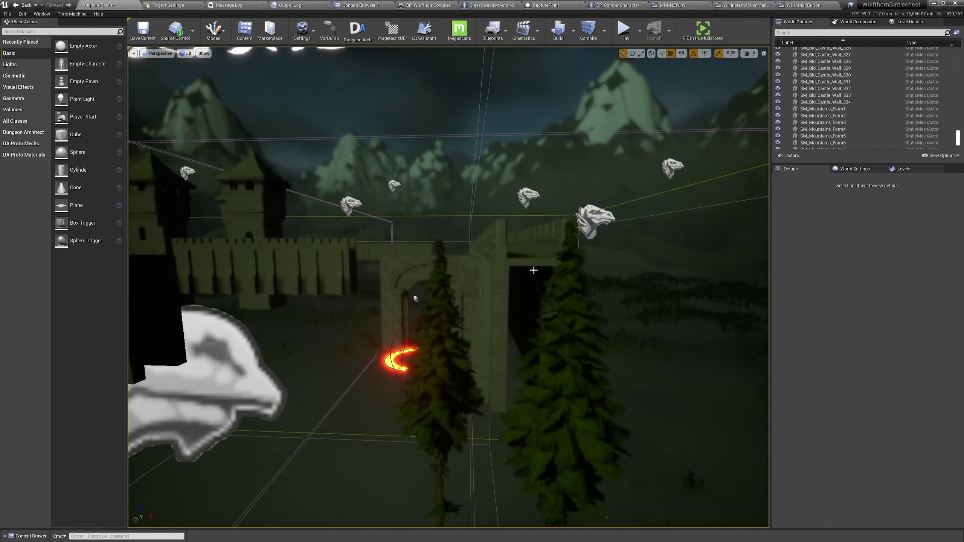
pyautogui.press('g')
pyautogui.moveTo(534, 271); pyautogui.dragTo(604, 272, button='right')
pyautogui.press('a')
pyautogui.moveTo(493, 219); pyautogui.dragTo(522, 246, button='right')
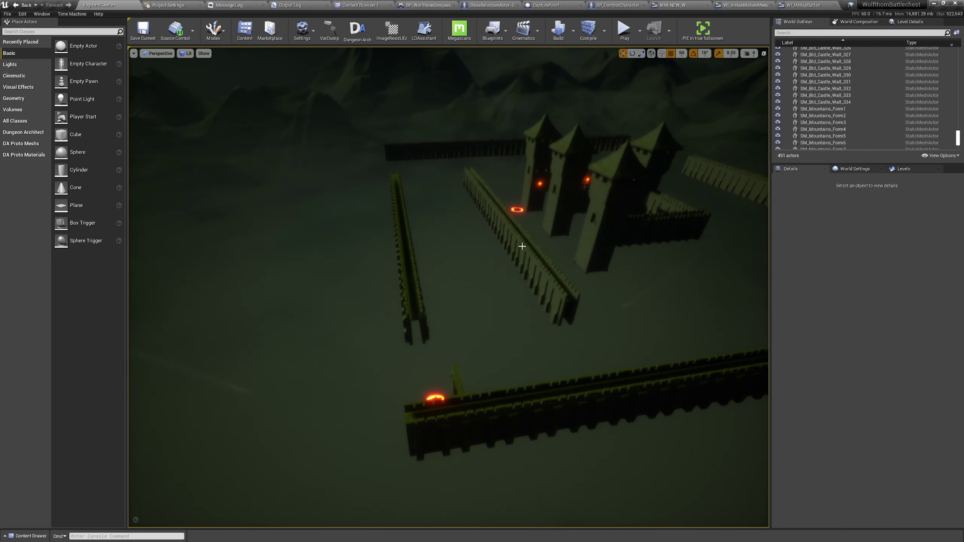
# - Select the grouped end section of the outer wall run and ungroup its three pieces
pyautogui.moveTo(590, 199); pyautogui.dragTo(523, 322, button='right')
pyautogui.click(495, 311)
pyautogui.click(494, 315)
pyautogui.hotkey('ctrl', 'space')
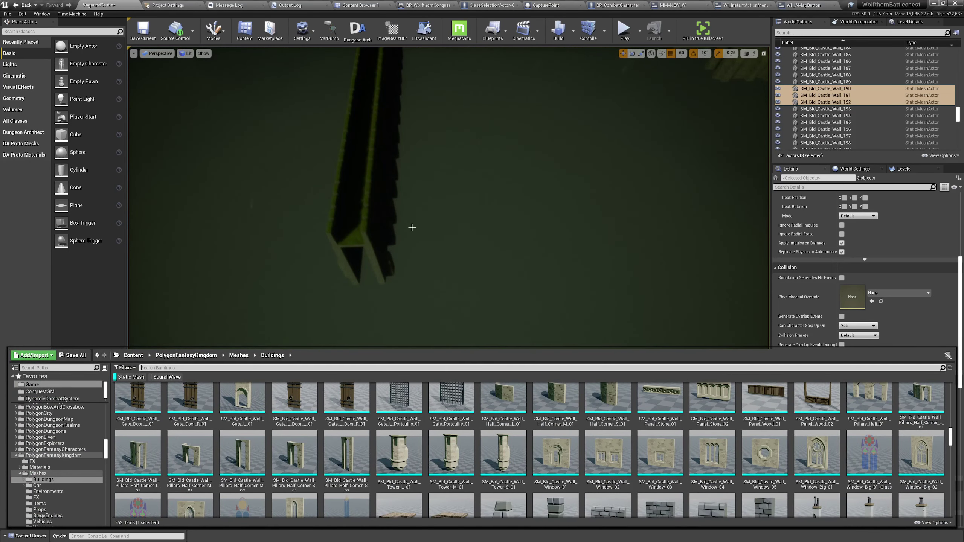
pyautogui.click(346, 213)
pyautogui.moveTo(462, 259); pyautogui.dragTo(452, 237, button='right')
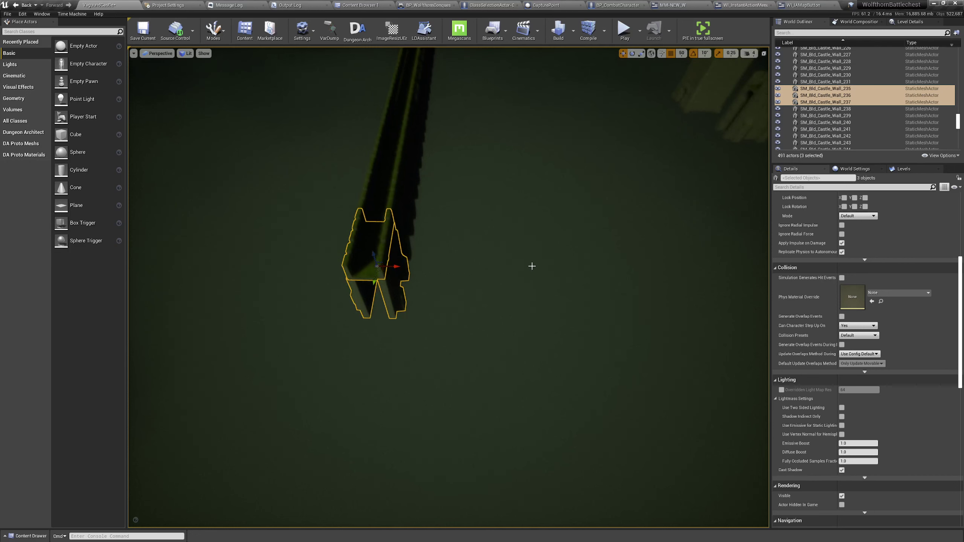
pyautogui.rightClick(372, 365)
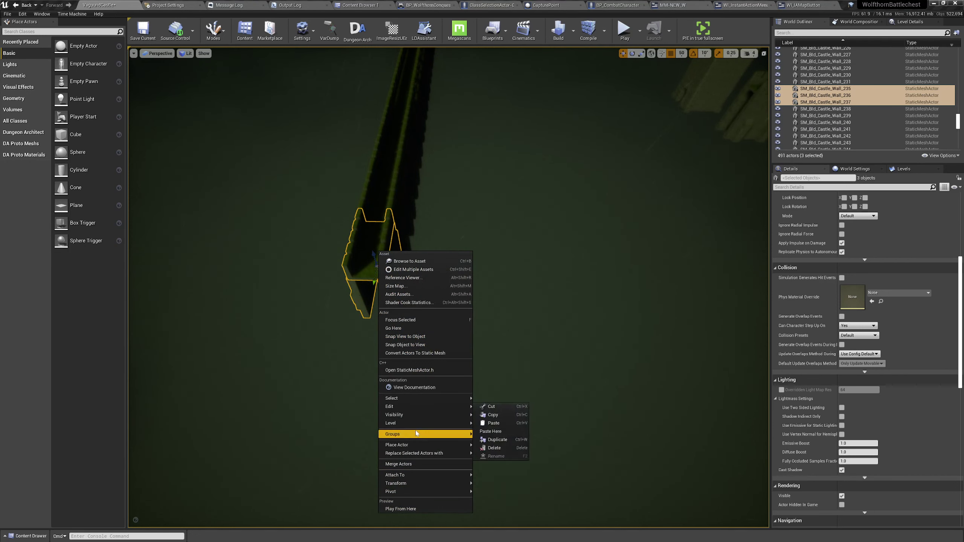
pyautogui.click(489, 434)
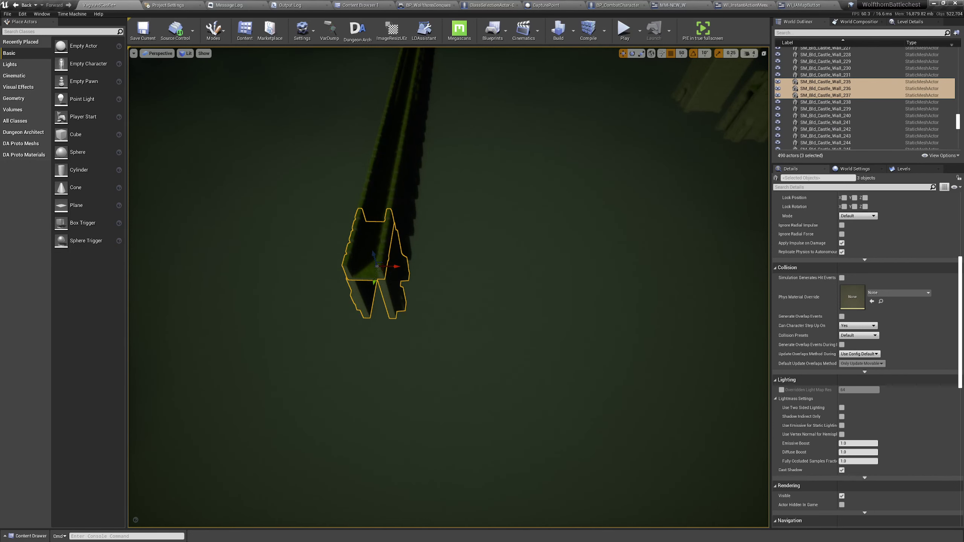
# - Select the walkway top piece at the wall's end and look through the castle tower meshes available to replace it
pyautogui.click(369, 251)
pyautogui.scroll(4, 908, 297)
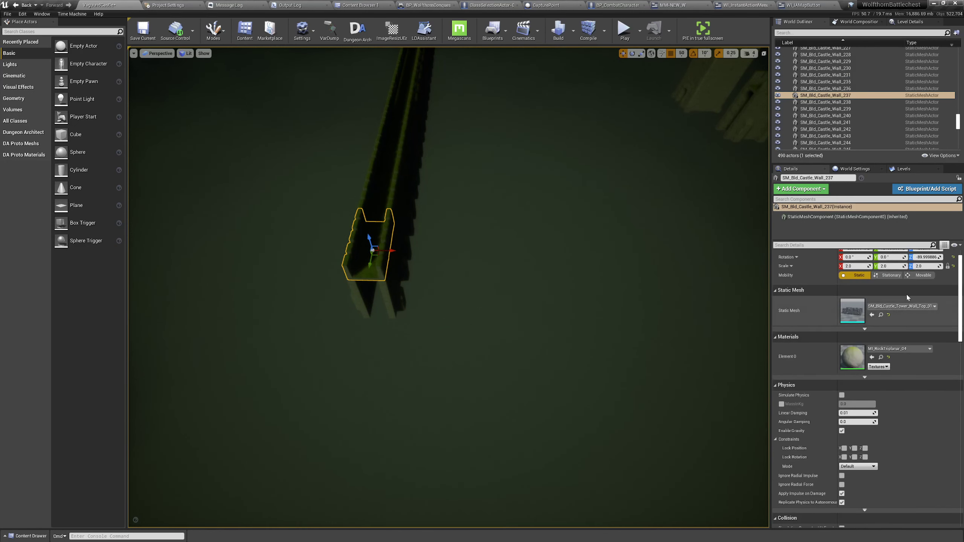
pyautogui.click(907, 307)
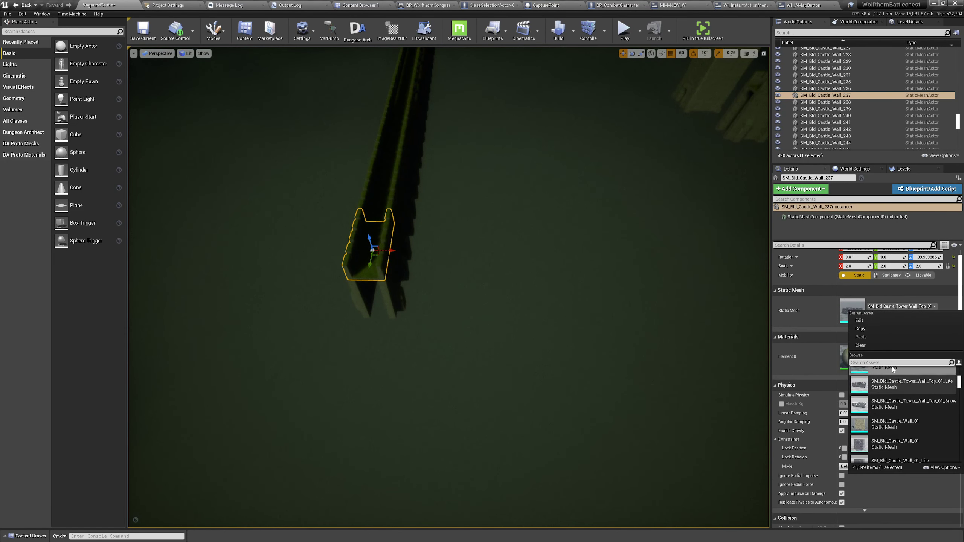
pyautogui.scroll(5, 905, 406)
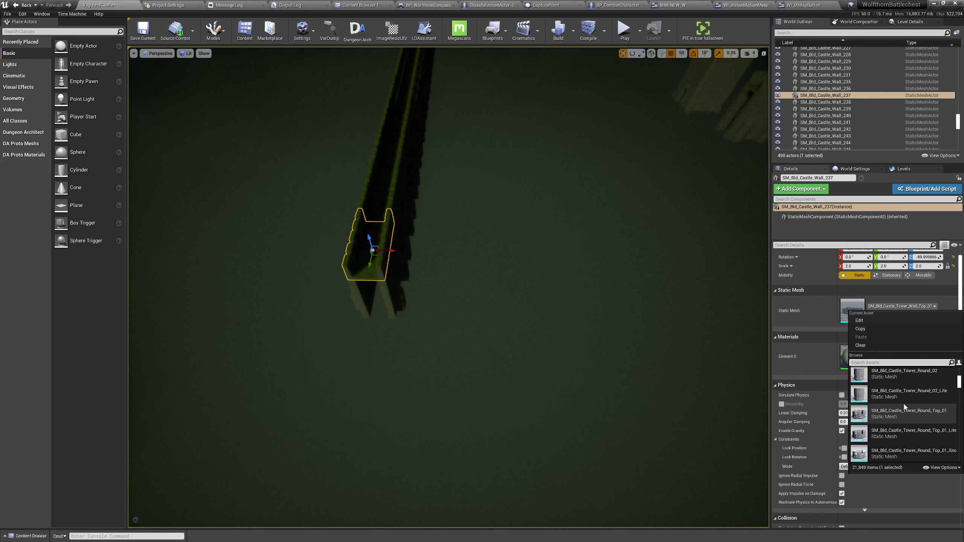
pyautogui.scroll(5, 905, 407)
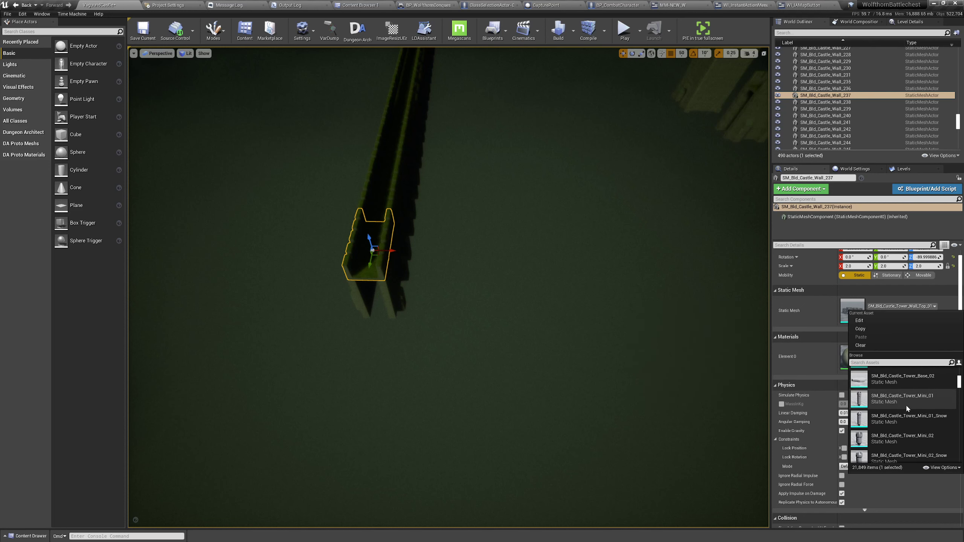
pyautogui.scroll(2, 906, 405)
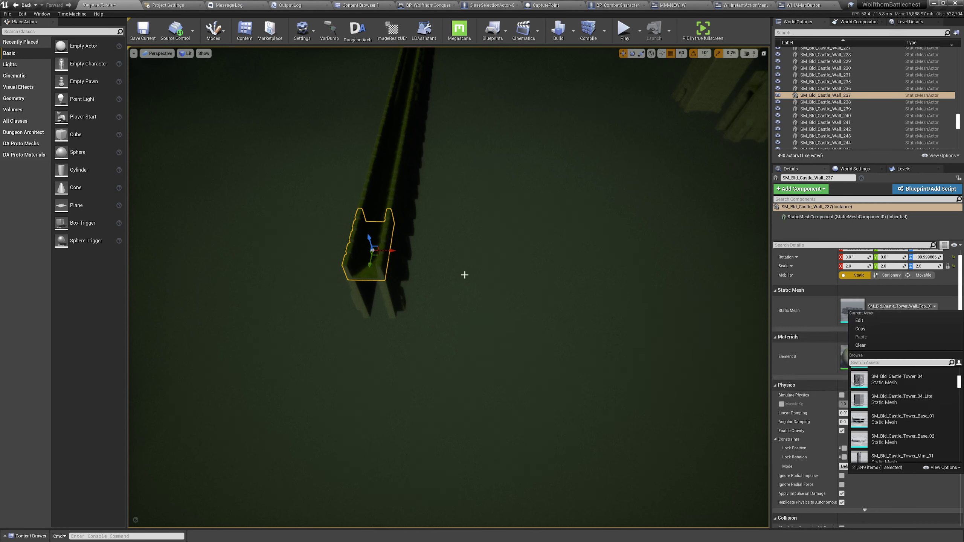
# - Look again through the castle tower and tower-top meshes as replacements for the walkway top piece at the wall's end
pyautogui.click(388, 235)
pyautogui.moveTo(486, 291); pyautogui.dragTo(453, 300, button='right')
pyautogui.press('w')
pyautogui.press('w')
pyautogui.press('d')
pyautogui.press('a')
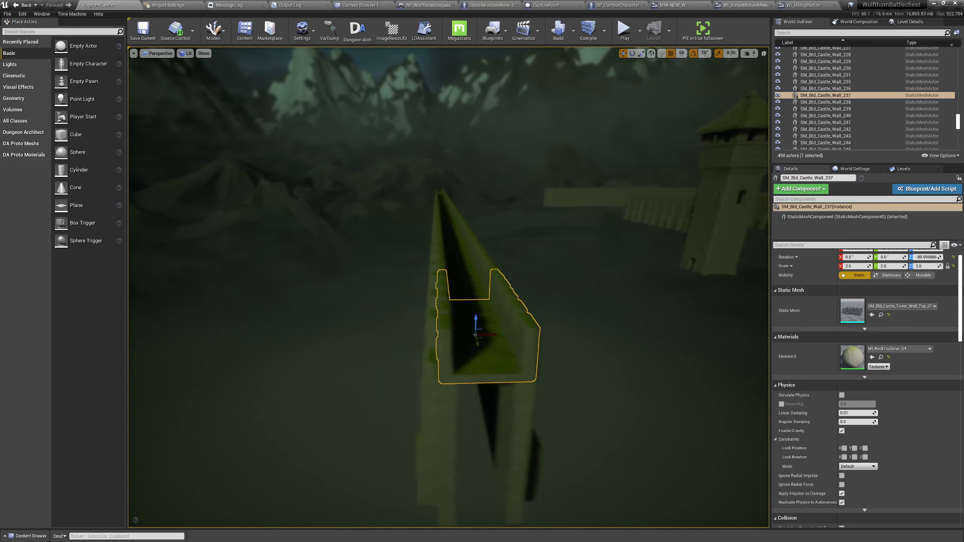
pyautogui.moveTo(289, 336); pyautogui.dragTo(300, 337, button='right')
pyautogui.click(901, 306)
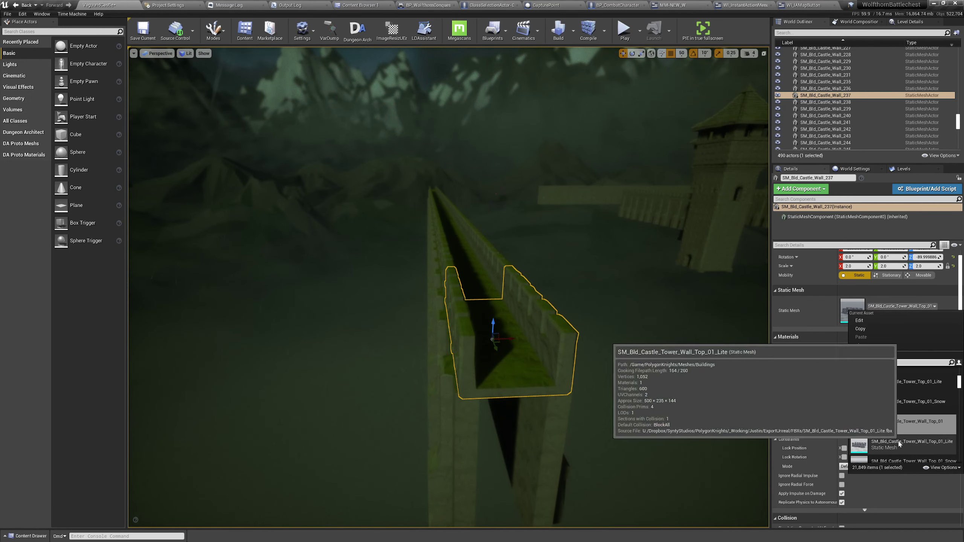
pyautogui.scroll(2, 902, 398)
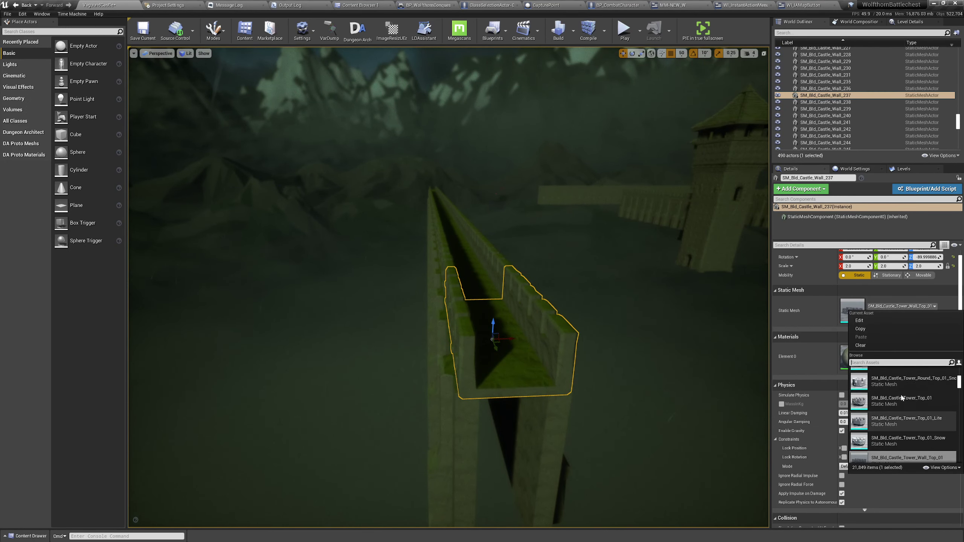
pyautogui.scroll(4, 896, 398)
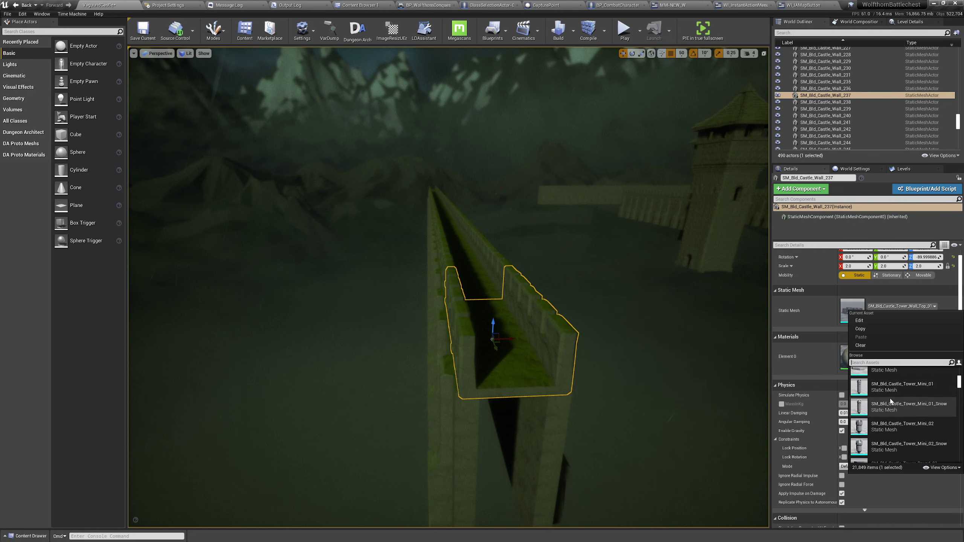
pyautogui.scroll(4, 891, 401)
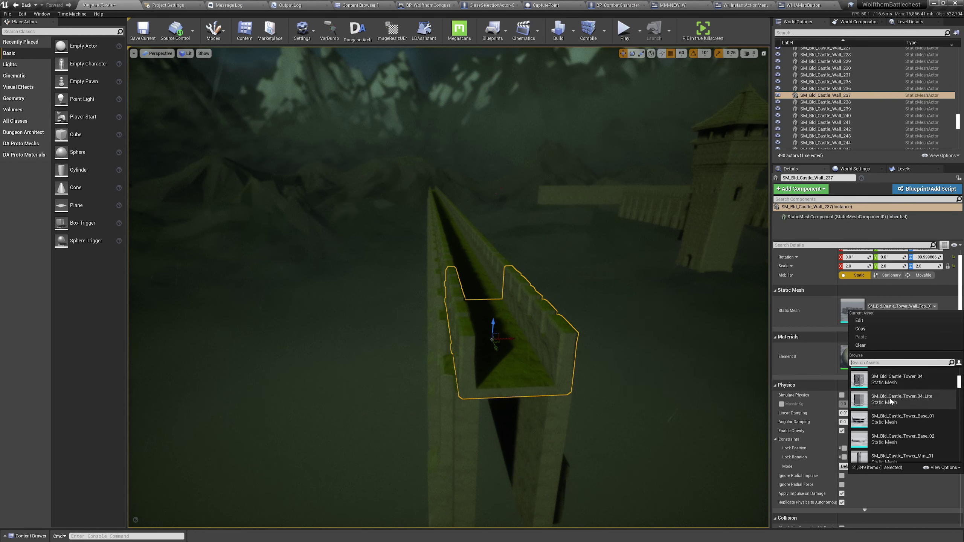
pyautogui.scroll(-2, 889, 402)
# - Select the side wall piece at the run's end and browse the PolygonFantasyKingdom Buildings meshes for suitable end parts
pyautogui.click(549, 400)
pyautogui.moveTo(552, 401); pyautogui.dragTo(551, 401, button='right')
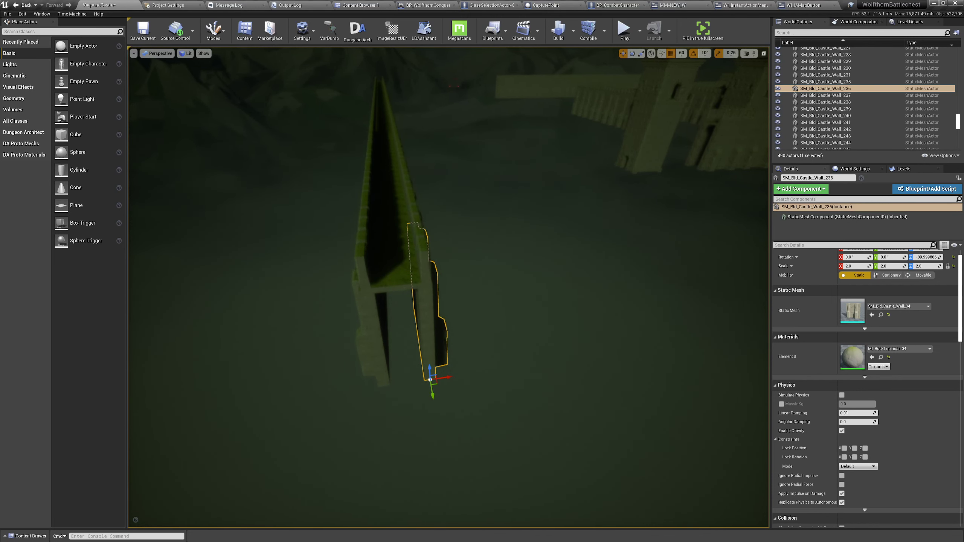
pyautogui.moveTo(552, 401); pyautogui.dragTo(539, 407, button='right')
pyautogui.hotkey('ctrl', 'space')
pyautogui.scroll(-4, 504, 450)
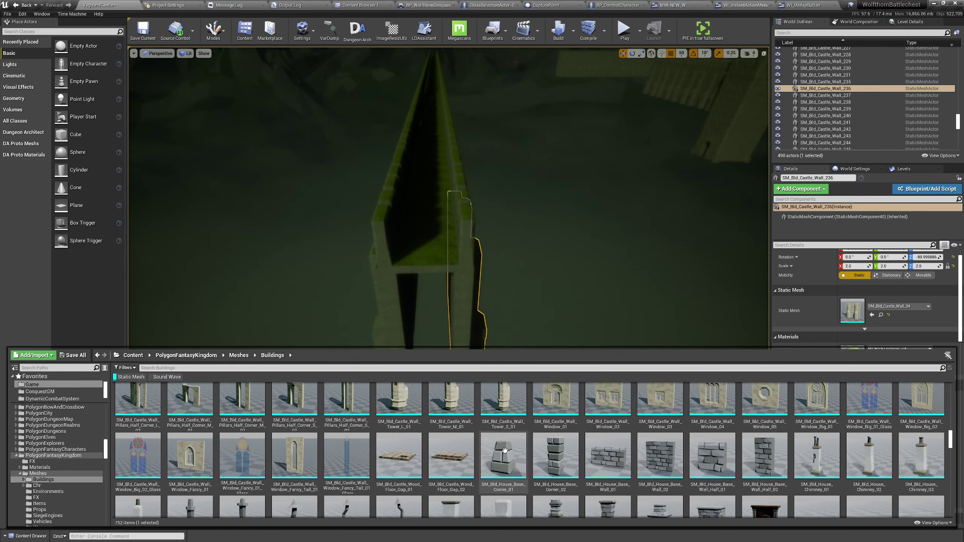
pyautogui.scroll(-10, 504, 450)
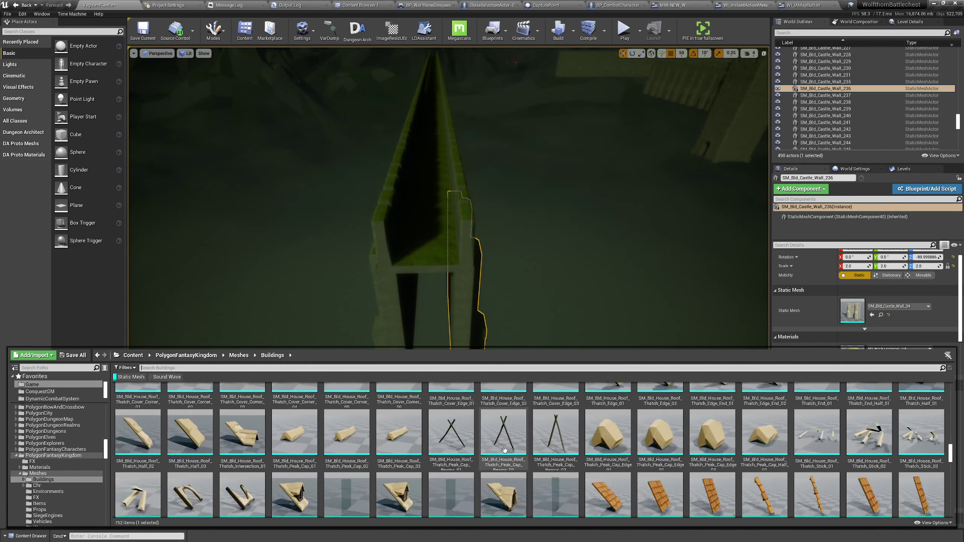
pyautogui.scroll(-10, 504, 450)
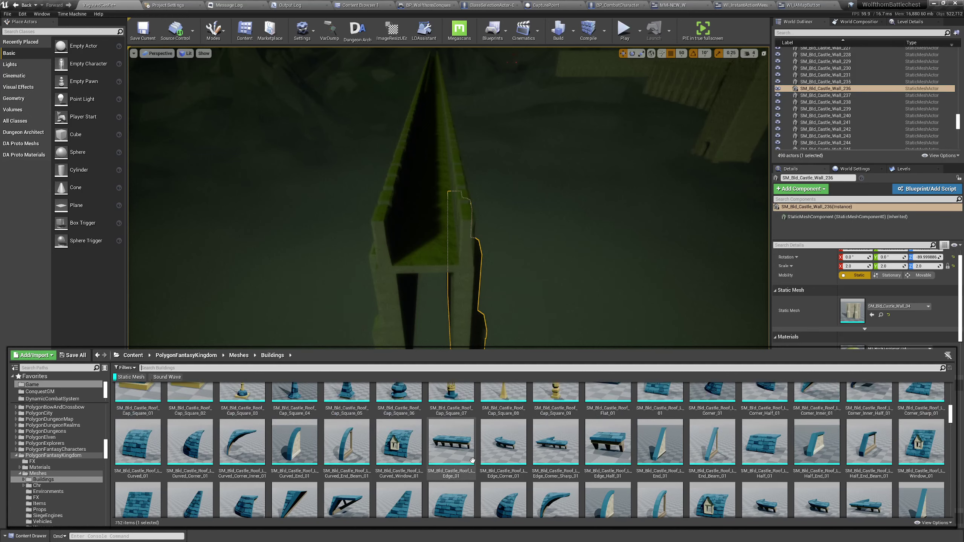
pyautogui.scroll(3, 472, 460)
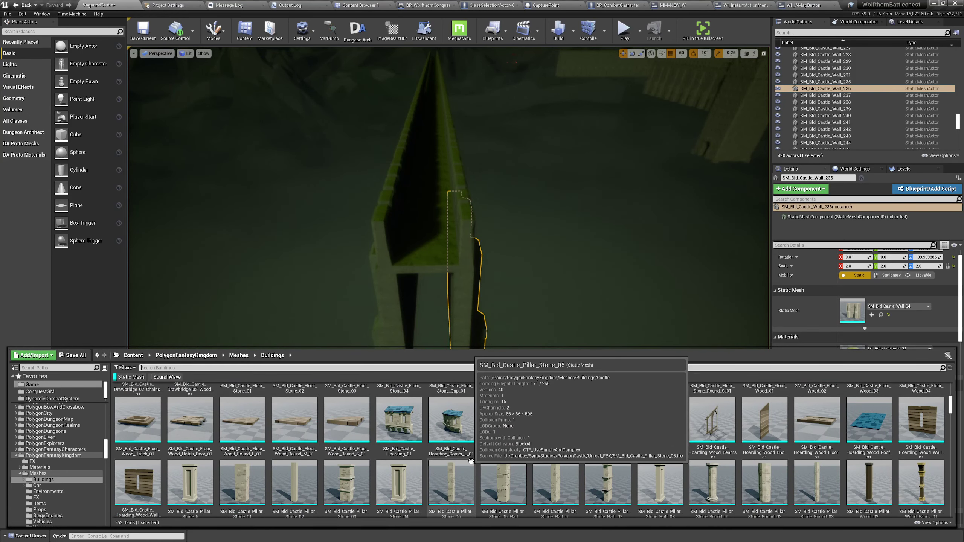
pyautogui.scroll(2, 418, 486)
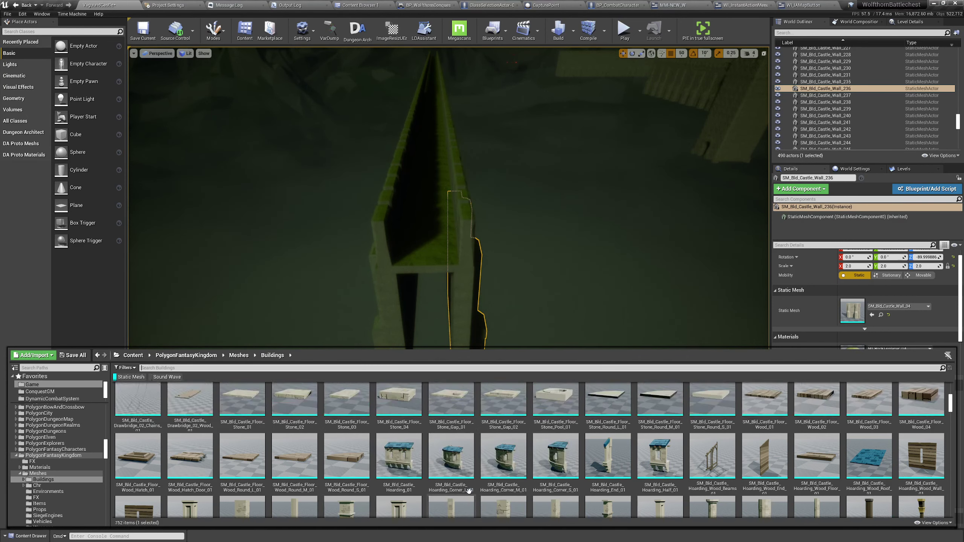
pyautogui.scroll(5, 373, 471)
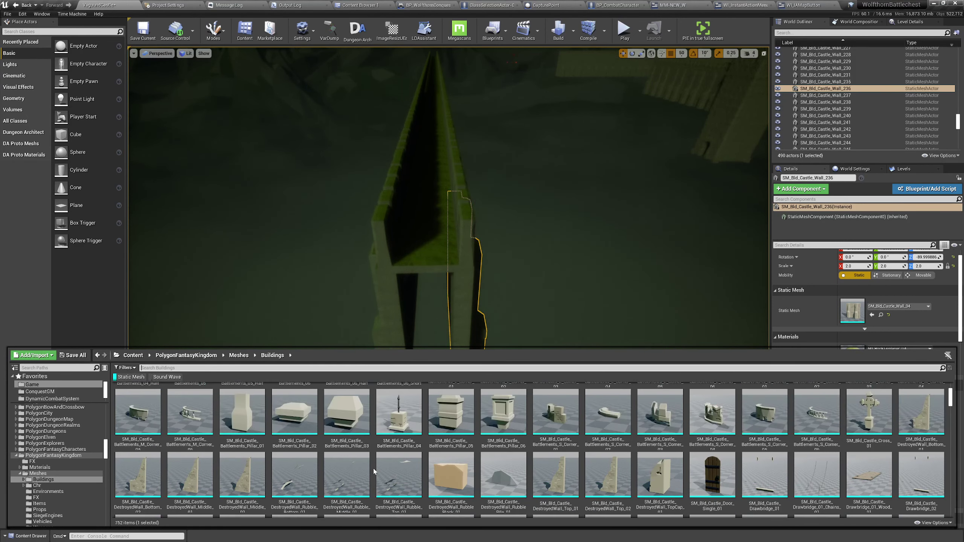
pyautogui.scroll(2, 373, 471)
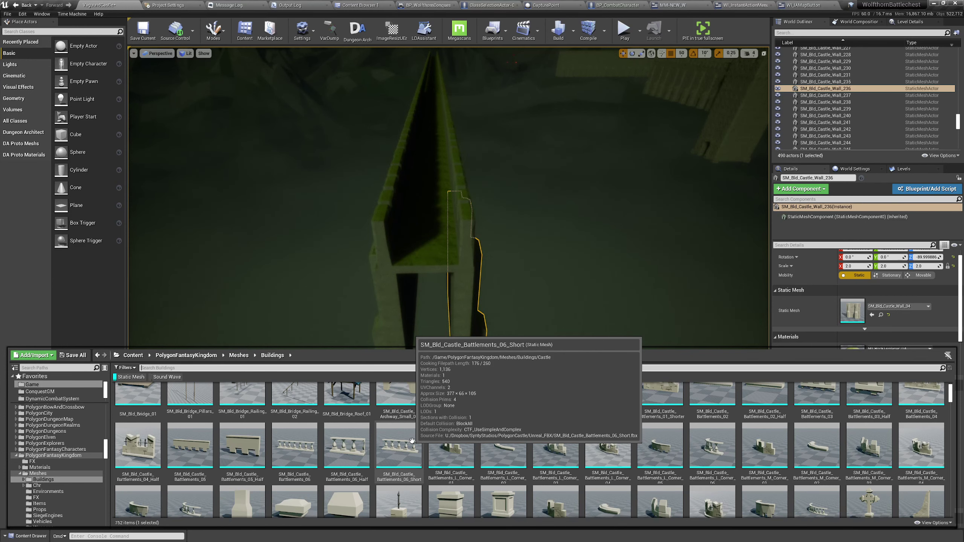
# - Try SM_Bld_Castle_Battlements_02 as the mesh of the walkway top piece, then undo the swap
pyautogui.click(419, 260)
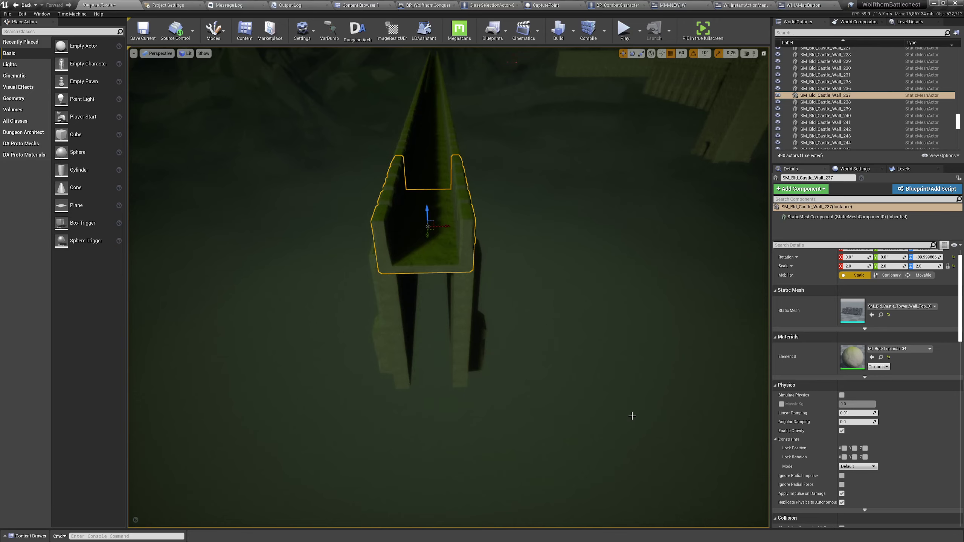
pyautogui.hotkey('ctrl', 'space')
pyautogui.scroll(1, 376, 435)
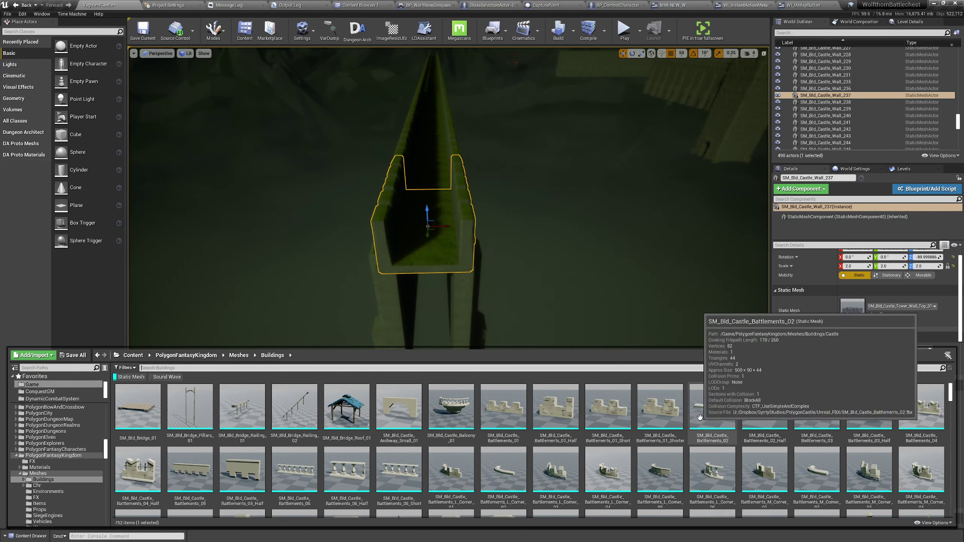
pyautogui.moveTo(699, 417); pyautogui.dragTo(877, 313)
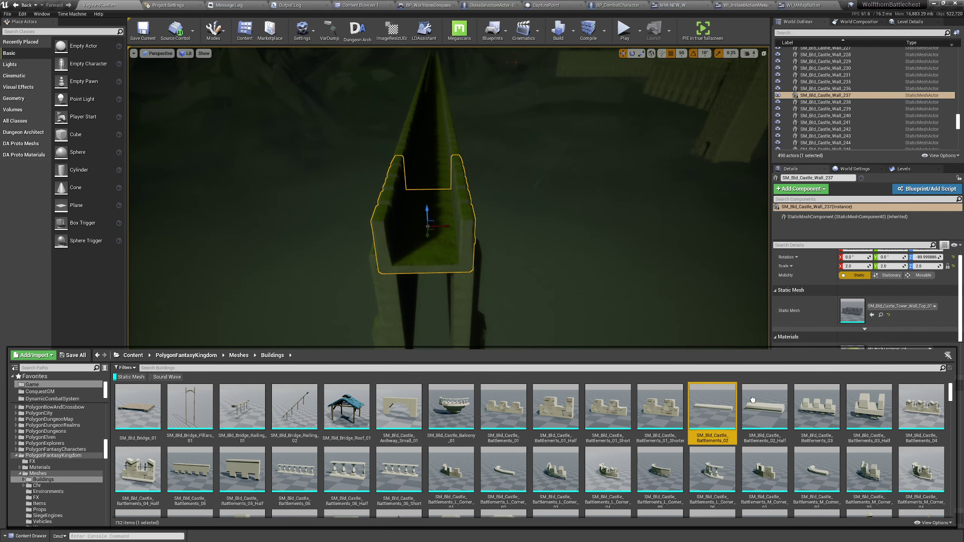
pyautogui.moveTo(752, 400); pyautogui.dragTo(854, 318)
pyautogui.moveTo(475, 282)
pyautogui.mouseDown(button='right')
pyautogui.moveTo(470, 266)
pyautogui.moveTo(475, 282)
pyautogui.mouseUp(button='right')
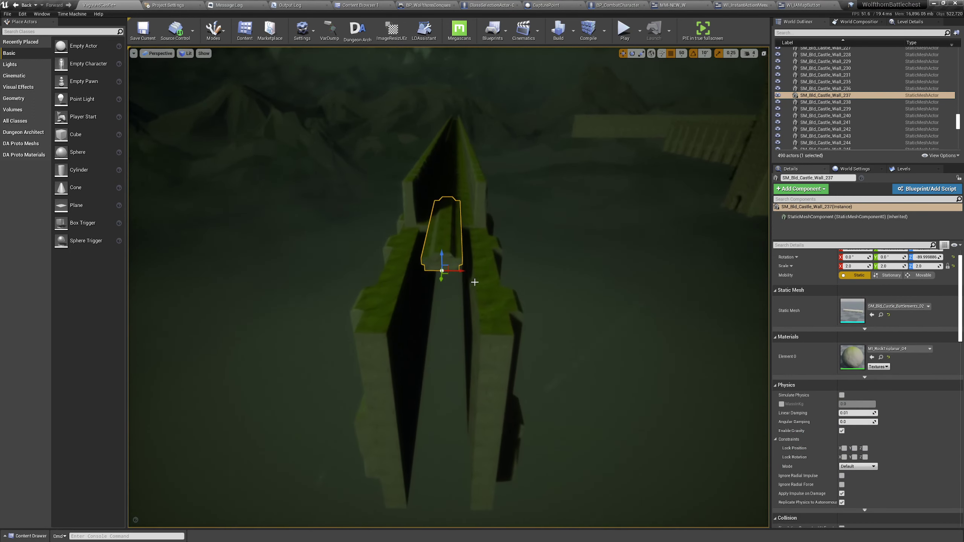
pyautogui.hotkey('ctrl', 'z')
# - Replace the walkway top piece's mesh with SM_Bld_Castle_Floor_Stone_03 and rotate it to about -180° around Z so it spans both walls
pyautogui.hotkey('ctrl', 'space')
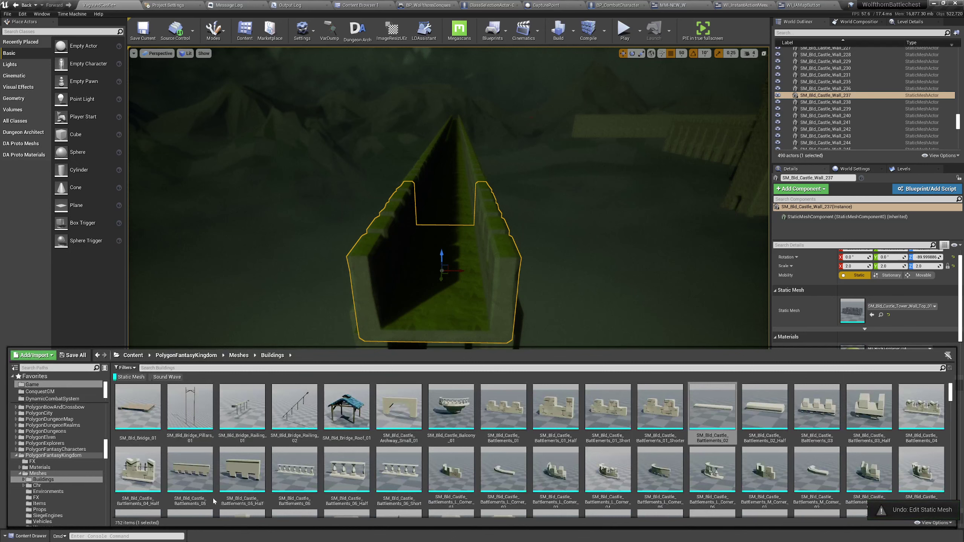
pyautogui.scroll(-10, 531, 469)
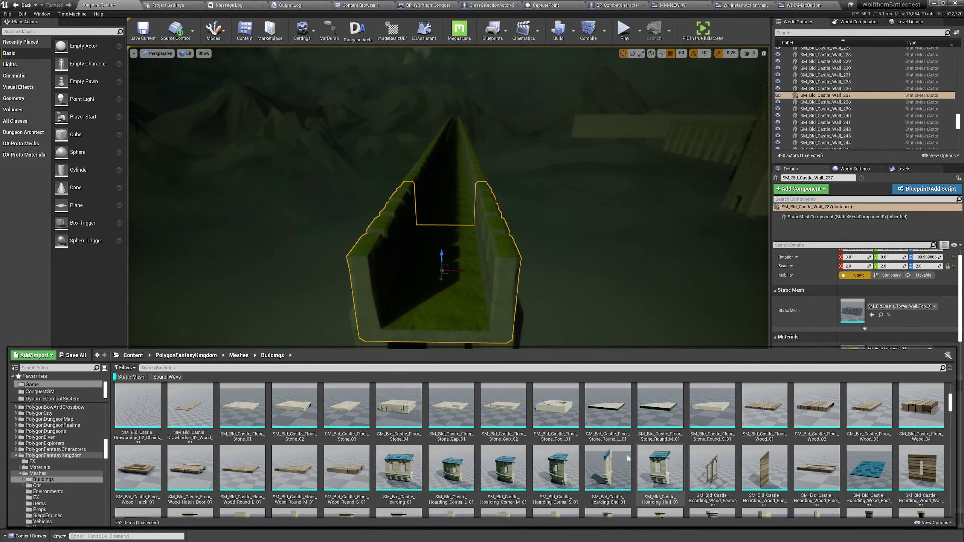
pyautogui.moveTo(346, 404); pyautogui.dragTo(869, 306)
pyautogui.moveTo(422, 262); pyautogui.dragTo(412, 262, button='right')
pyautogui.click(469, 266)
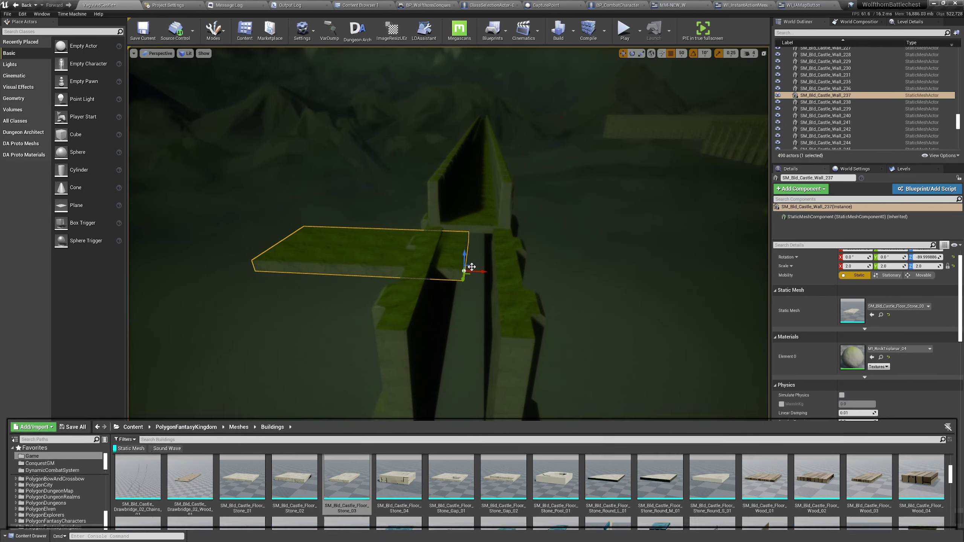
pyautogui.press('e')
pyautogui.moveTo(468, 282); pyautogui.dragTo(514, 208)
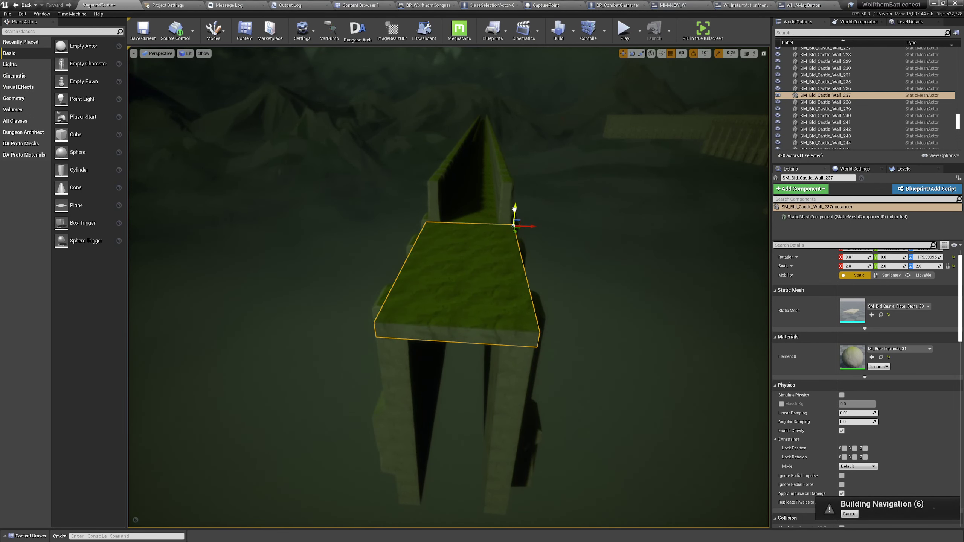
# - Inspect how the flat stone floor slab fits the wall's end from both sides of the run
pyautogui.moveTo(484, 232); pyautogui.dragTo(554, 209, button='right')
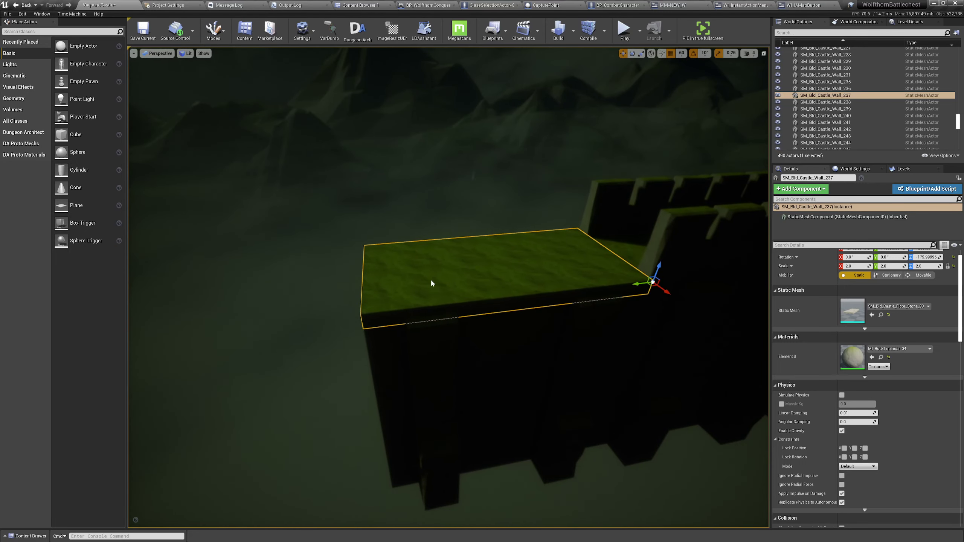
pyautogui.click(334, 308)
pyautogui.moveTo(333, 307); pyautogui.dragTo(336, 303, button='right')
pyautogui.moveTo(430, 280); pyautogui.dragTo(531, 268, button='right')
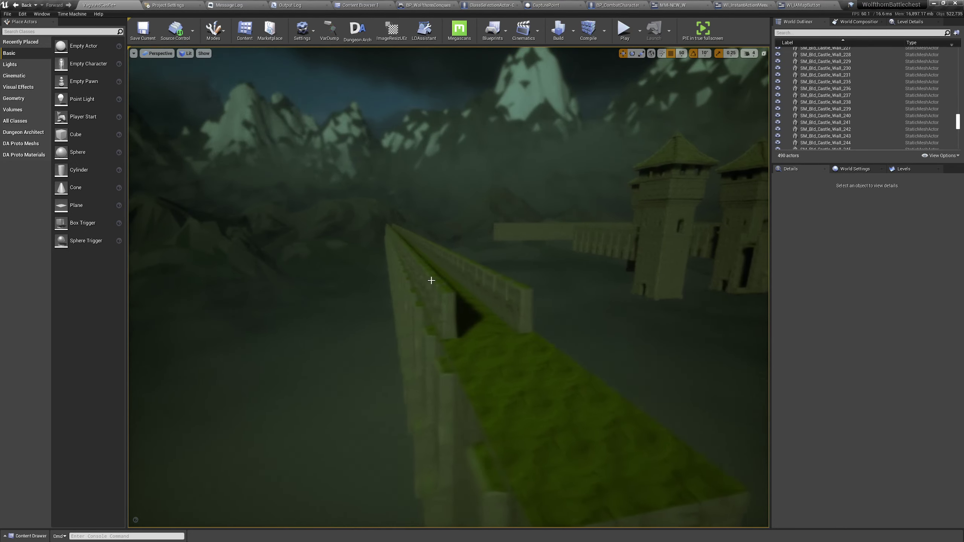
pyautogui.click(538, 376)
pyautogui.moveTo(538, 376); pyautogui.dragTo(622, 395, button='right')
pyautogui.keyDown('alt'); pyautogui.moveTo(642, 369); pyautogui.dragTo(531, 379); pyautogui.keyUp('alt')
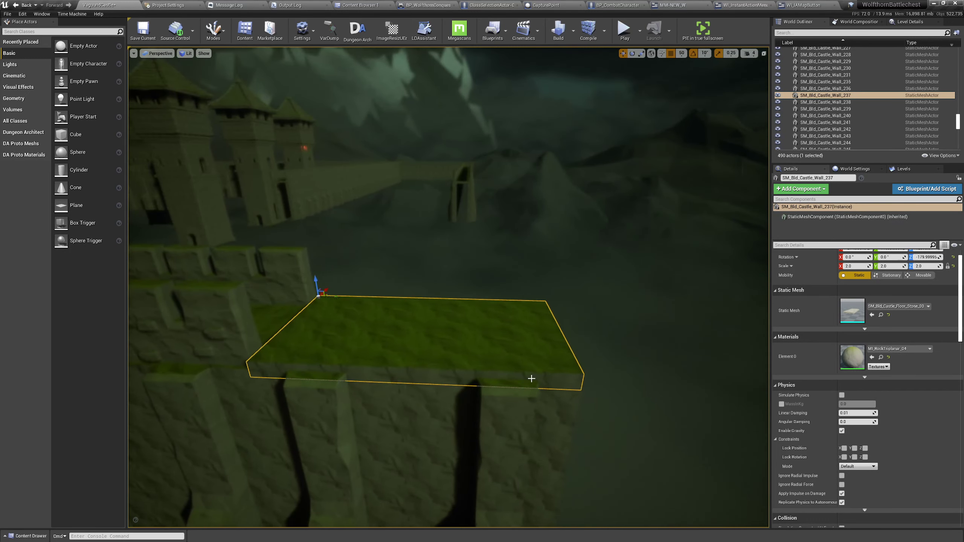
# - Undo the floor slab's rotation and mesh swap to bring back the original walkway top
pyautogui.hotkey('ctrl', 'z')
pyautogui.hotkey('ctrl', 'z')
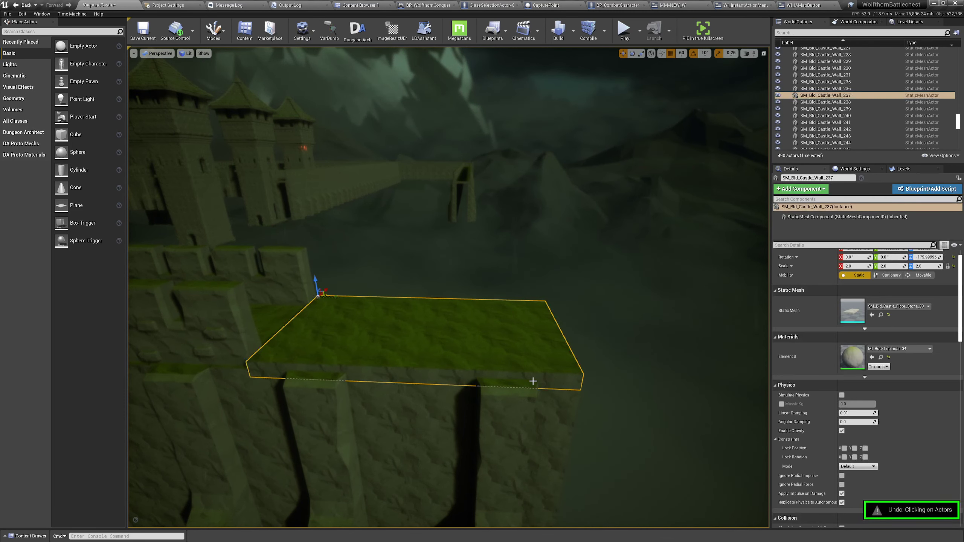
pyautogui.hotkey('ctrl', 'z')
pyautogui.hotkey('ctrl', 'z')
pyautogui.hotkey('ctrl', 'z')
pyautogui.hotkey('ctrl', 'z')
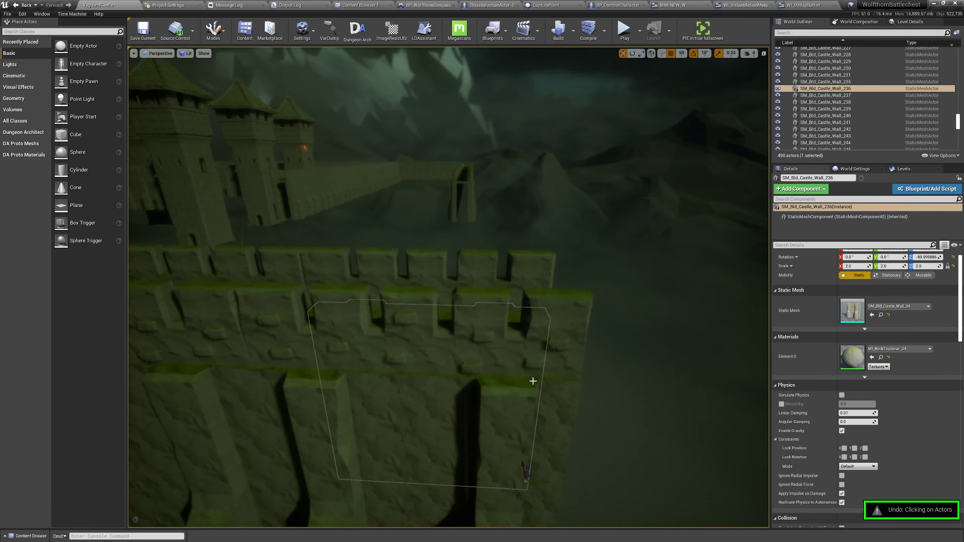
# - Select the other side wall piece at the run's end and browse the castle pillar and roof cap meshes
pyautogui.click(534, 370)
pyautogui.keyDown('alt'); pyautogui.moveTo(534, 371); pyautogui.dragTo(409, 351); pyautogui.keyUp('alt')
pyautogui.click(408, 350)
pyautogui.hotkey('ctrl', 'space')
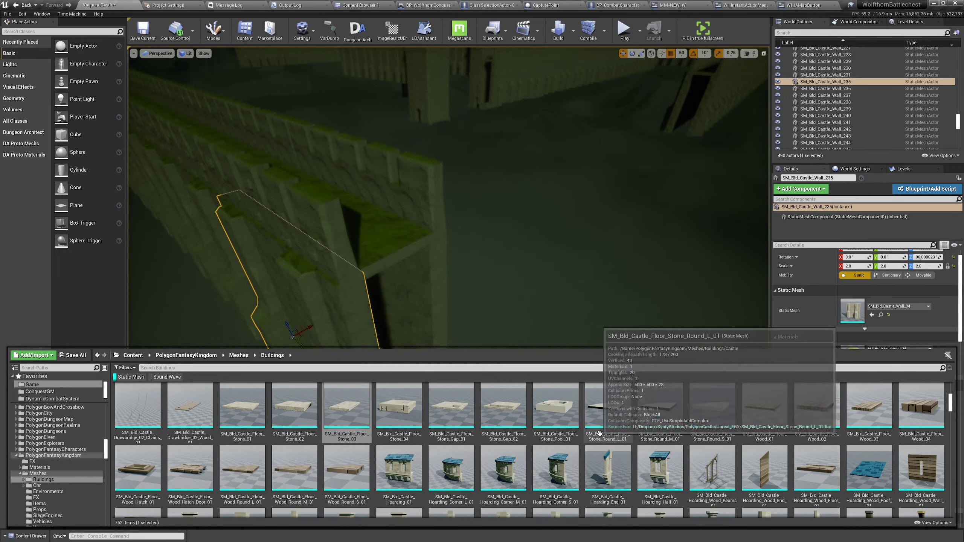
pyautogui.scroll(-10, 614, 433)
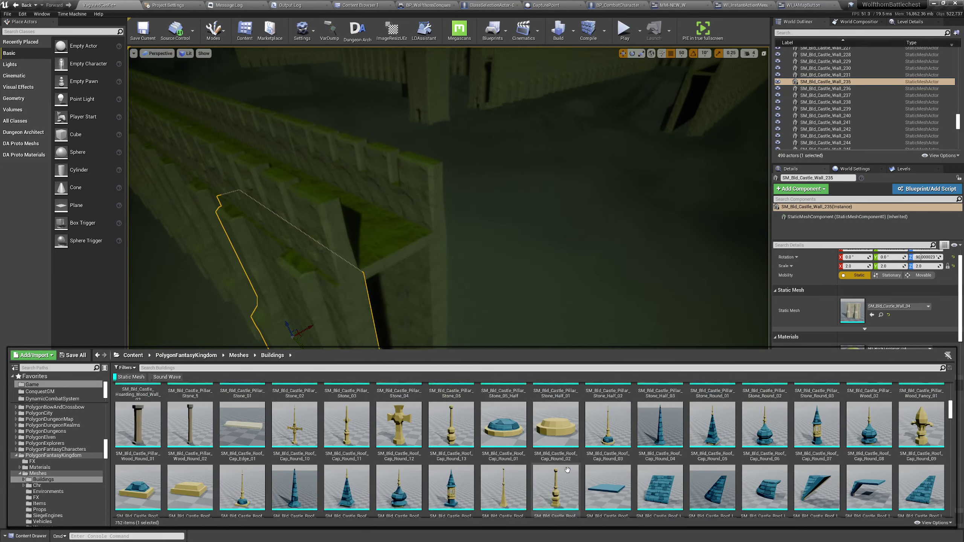
pyautogui.scroll(-3, 562, 406)
pyautogui.scroll(6, 444, 432)
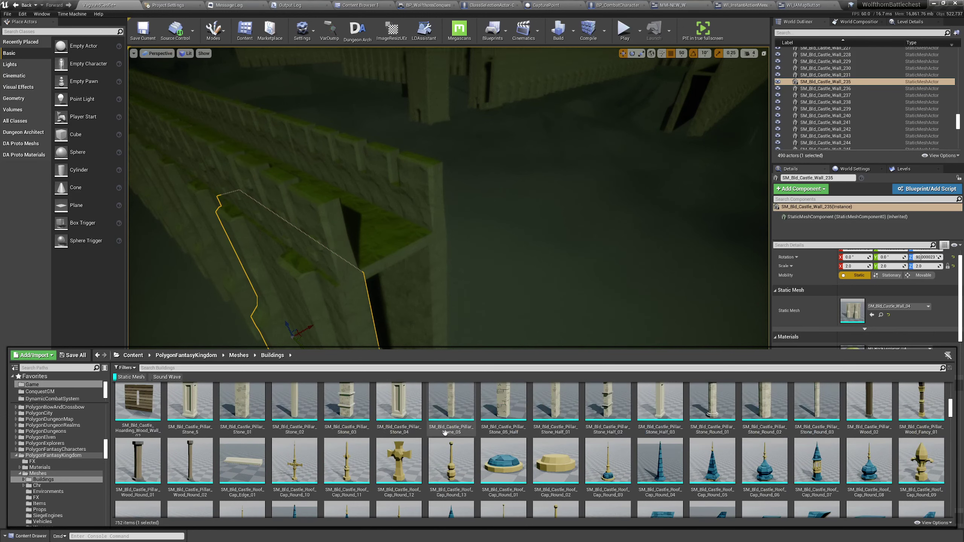
pyautogui.scroll(2, 444, 432)
pyautogui.moveTo(398, 471); pyautogui.dragTo(478, 531)
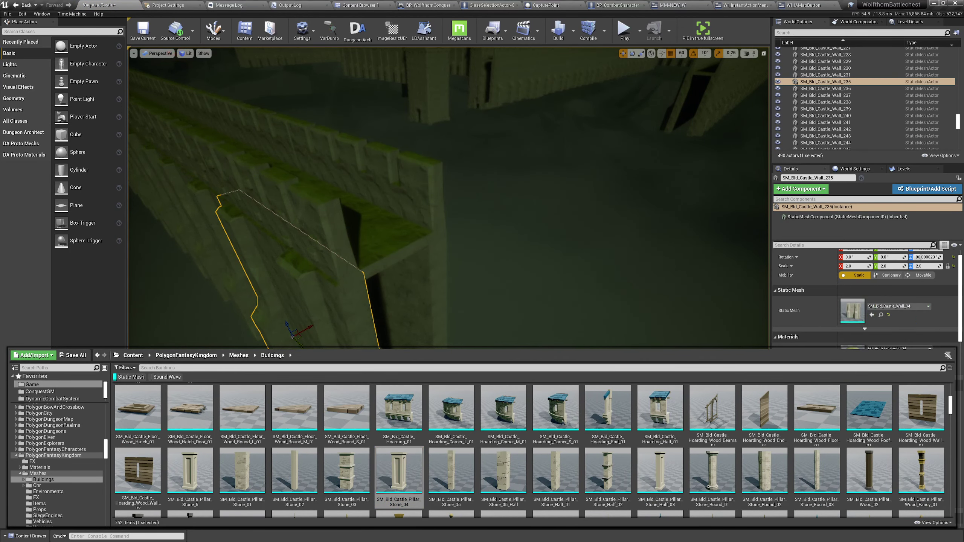
# - Duplicate the opposite side wall piece at the run's end and set the copy's mesh to SM_Bld_Castle_Pillar_Stone_Half_03
pyautogui.click(431, 321)
pyautogui.scroll(-6, 477, 347)
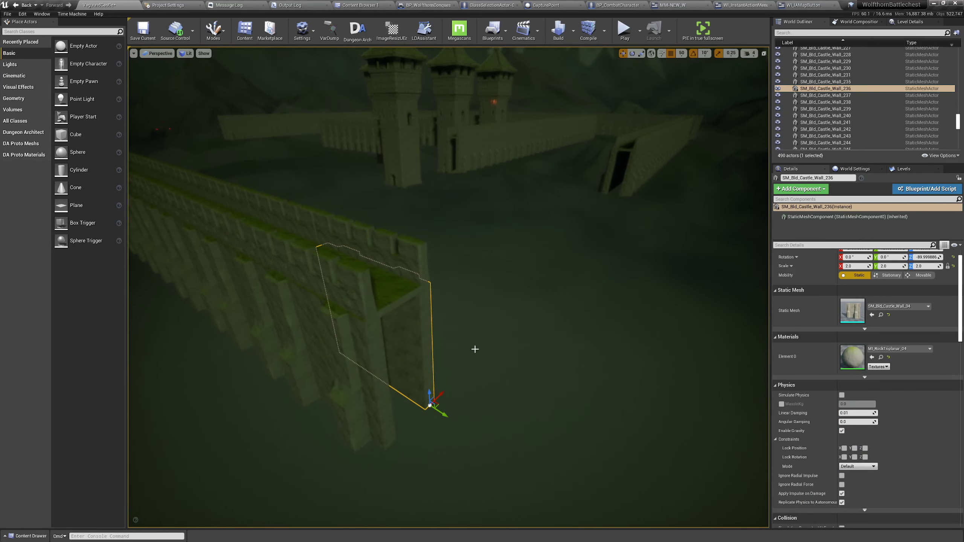
pyautogui.hotkey('ctrl', 'w')
pyautogui.hotkey('ctrl', 'space')
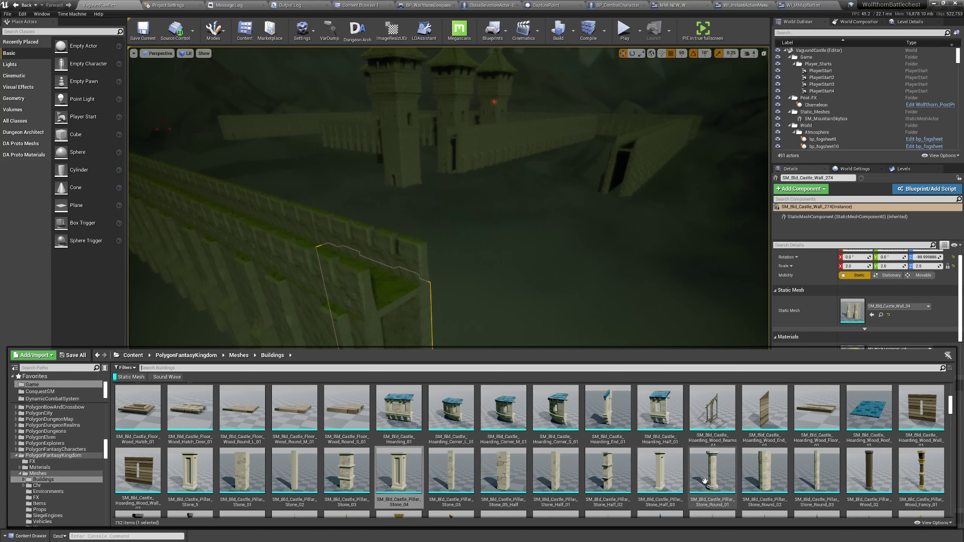
pyautogui.click(660, 471)
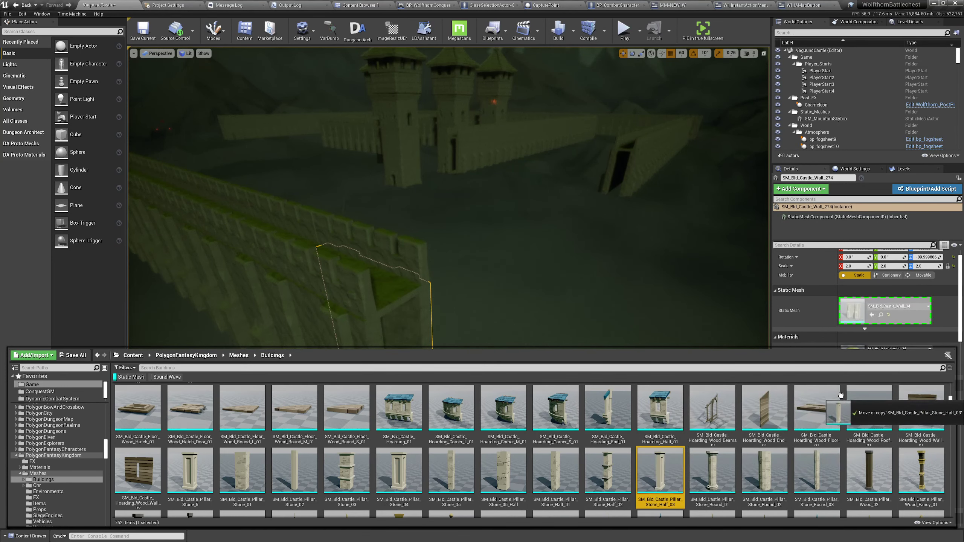
pyautogui.click(871, 315)
# - Move the half stone pillar sideways across the wall run's open end to test how it covers the gap
pyautogui.moveTo(577, 272); pyautogui.dragTo(490, 346, button='right')
pyautogui.moveTo(485, 342); pyautogui.dragTo(462, 358)
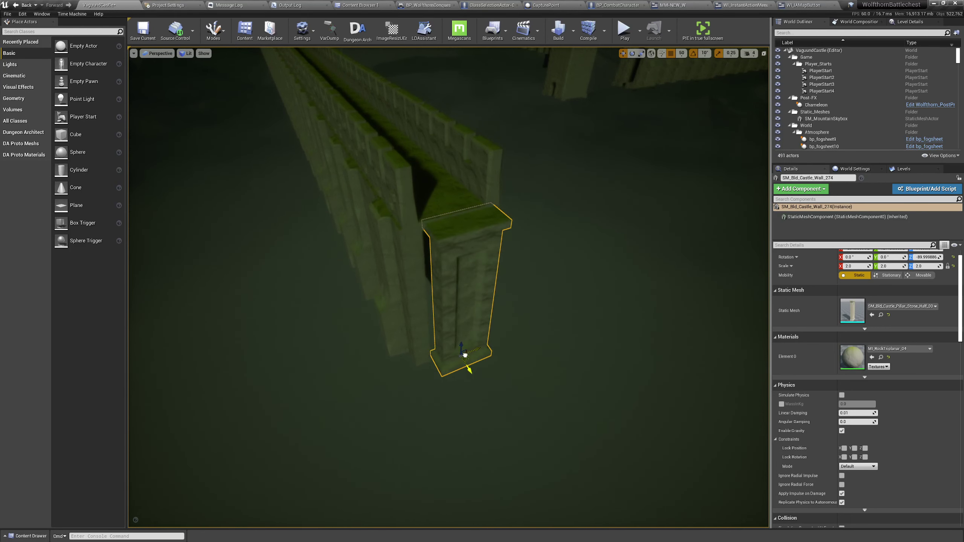
pyautogui.moveTo(460, 353); pyautogui.dragTo(411, 361, button='right')
pyautogui.moveTo(452, 346)
pyautogui.keyDown('alt'); pyautogui.mouseDown()
pyautogui.moveTo(441, 340)
pyautogui.moveTo(455, 344)
pyautogui.mouseUp(); pyautogui.keyUp('alt')
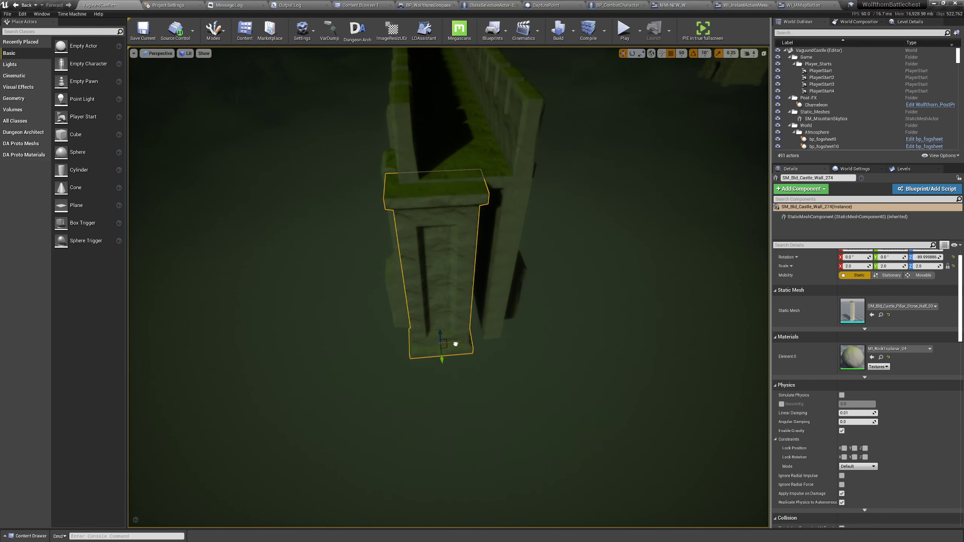
pyautogui.moveTo(448, 343); pyautogui.dragTo(434, 342, button='right')
pyautogui.keyDown('alt'); pyautogui.moveTo(449, 342); pyautogui.dragTo(450, 343); pyautogui.keyUp('alt')
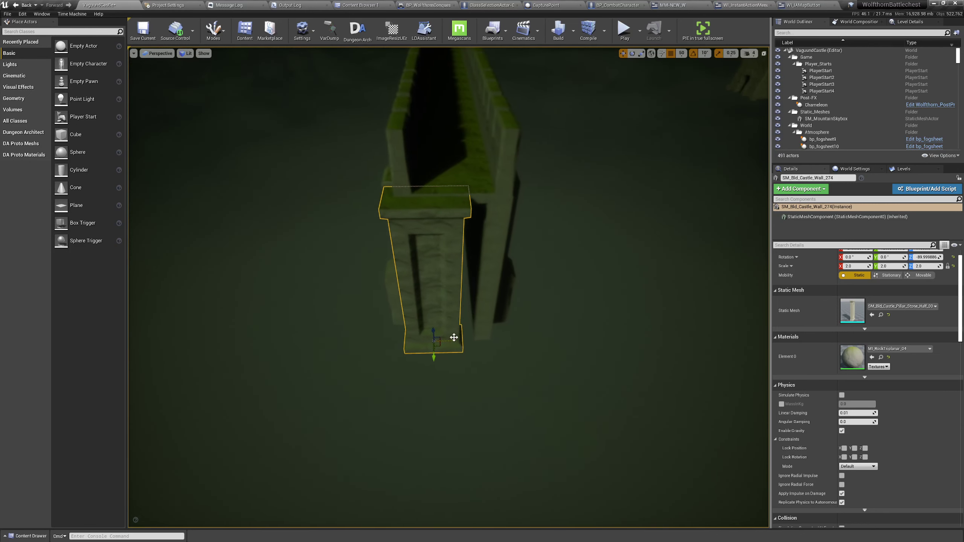
# - Swap the pillar's mesh for SM_Bld_Castle_Pillar_Stone_03 and fit it between the side walls at the run's open end
pyautogui.hotkey('ctrl', 'space')
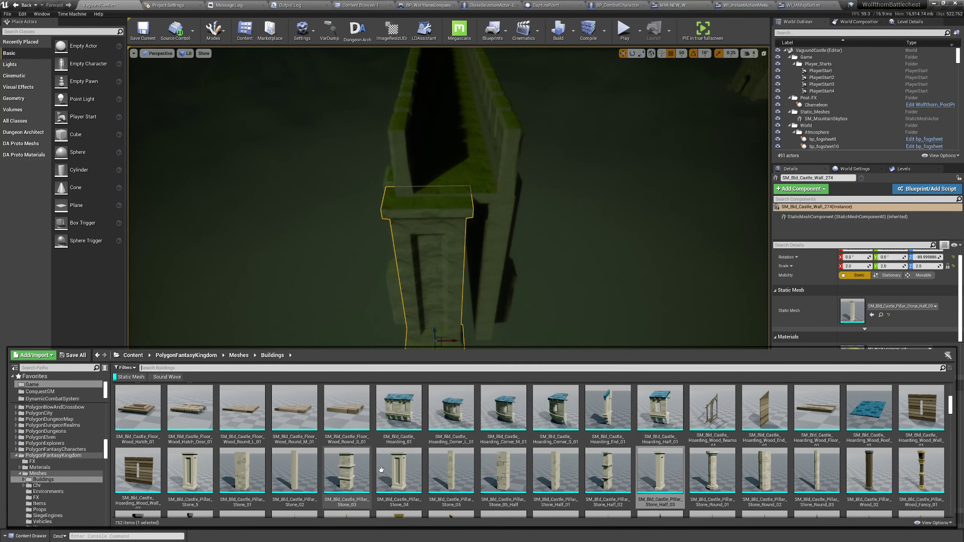
pyautogui.moveTo(347, 470); pyautogui.dragTo(858, 317)
pyautogui.moveTo(505, 290)
pyautogui.mouseDown(button='right')
pyautogui.moveTo(517, 289)
pyautogui.moveTo(512, 300)
pyautogui.mouseUp(button='right')
pyautogui.hotkey('ctrl', 'space')
pyautogui.keyDown('alt'); pyautogui.moveTo(419, 317); pyautogui.dragTo(435, 302); pyautogui.keyUp('alt')
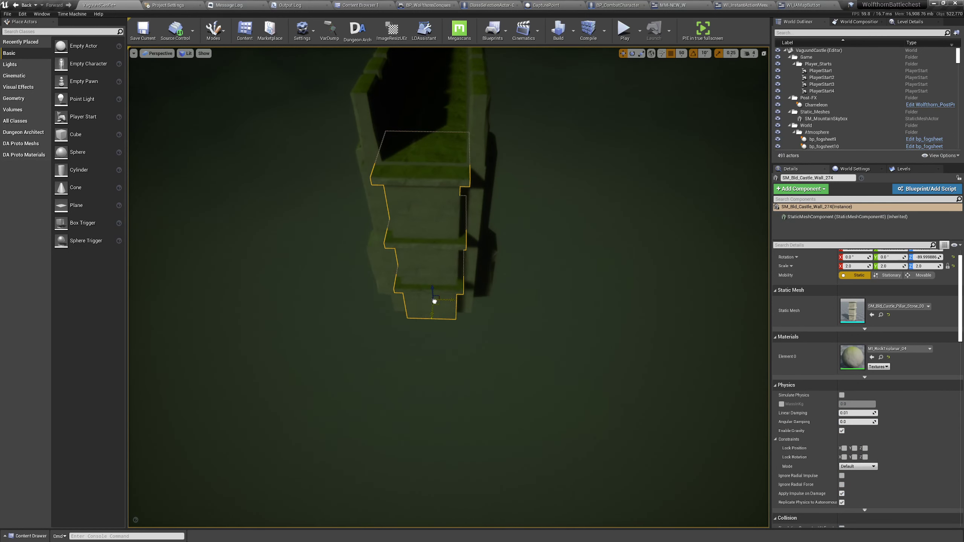
pyautogui.moveTo(435, 302); pyautogui.dragTo(468, 292, button='right')
pyautogui.keyDown('alt'); pyautogui.moveTo(379, 312); pyautogui.dragTo(357, 317); pyautogui.keyUp('alt')
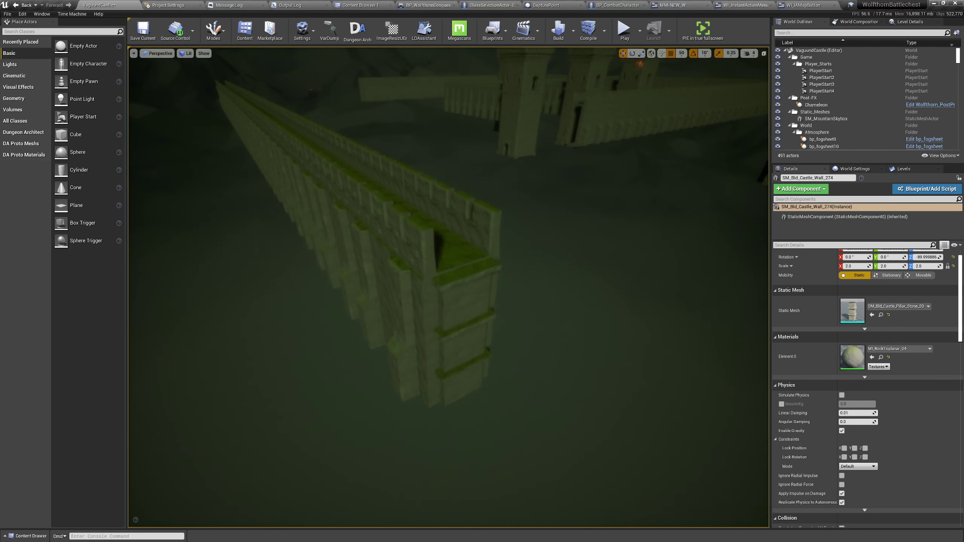
pyautogui.keyDown('alt'); pyautogui.moveTo(380, 311); pyautogui.dragTo(395, 288); pyautogui.keyUp('alt')
pyautogui.moveTo(447, 296); pyautogui.dragTo(471, 298, button='right')
pyautogui.keyDown('alt'); pyautogui.moveTo(494, 308); pyautogui.dragTo(504, 310); pyautogui.keyUp('alt')
pyautogui.moveTo(447, 297)
pyautogui.mouseDown(button='right')
pyautogui.moveTo(465, 315)
pyautogui.moveTo(516, 313)
pyautogui.moveTo(446, 297)
pyautogui.moveTo(431, 303)
pyautogui.mouseUp(button='right')
# - Select the four end sections of the opposite wall run and duplicate them over to the pillar-capped wall end
pyautogui.moveTo(631, 254)
pyautogui.mouseDown(button='right')
pyautogui.moveTo(607, 251)
pyautogui.moveTo(610, 235)
pyautogui.moveTo(631, 254)
pyautogui.mouseUp(button='right')
pyautogui.click(631, 253)
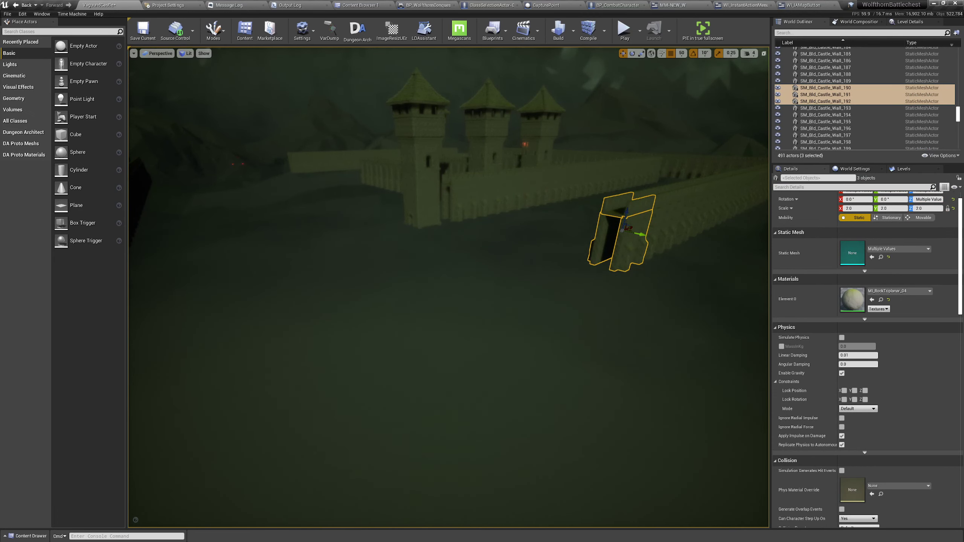
pyautogui.moveTo(632, 254); pyautogui.dragTo(645, 275, button='right')
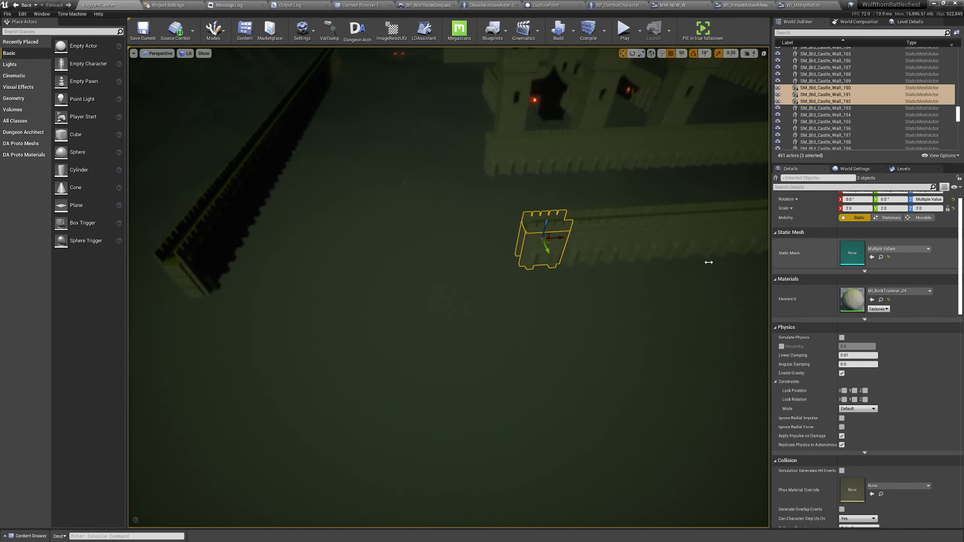
pyautogui.keyDown('ctrl'); pyautogui.click(589, 250); pyautogui.keyUp('ctrl')
pyautogui.keyDown('ctrl'); pyautogui.click(628, 239); pyautogui.keyUp('ctrl')
pyautogui.keyDown('ctrl'); pyautogui.click(675, 238); pyautogui.keyUp('ctrl')
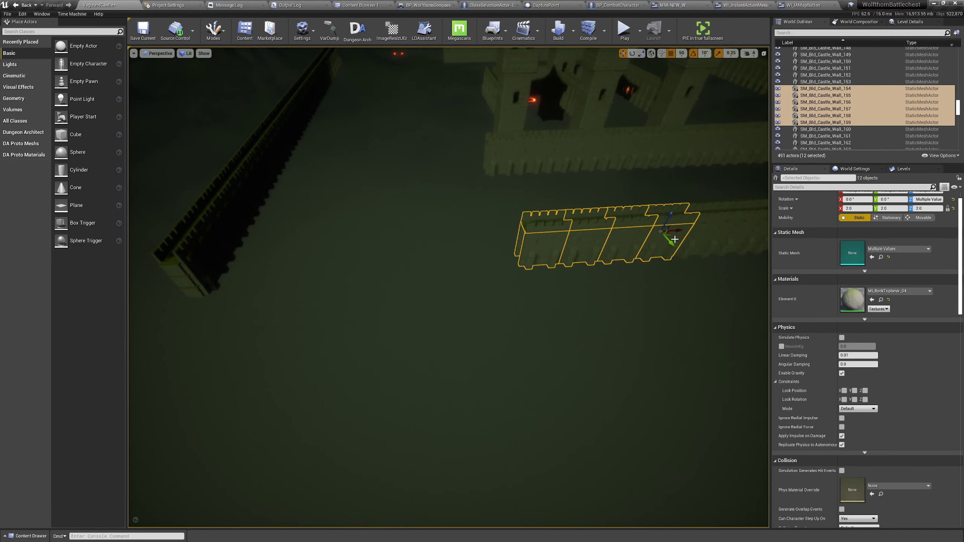
pyautogui.keyDown('alt'); pyautogui.moveTo(674, 239); pyautogui.dragTo(290, 262); pyautogui.keyUp('alt')
pyautogui.moveTo(290, 262); pyautogui.dragTo(280, 233, button='right')
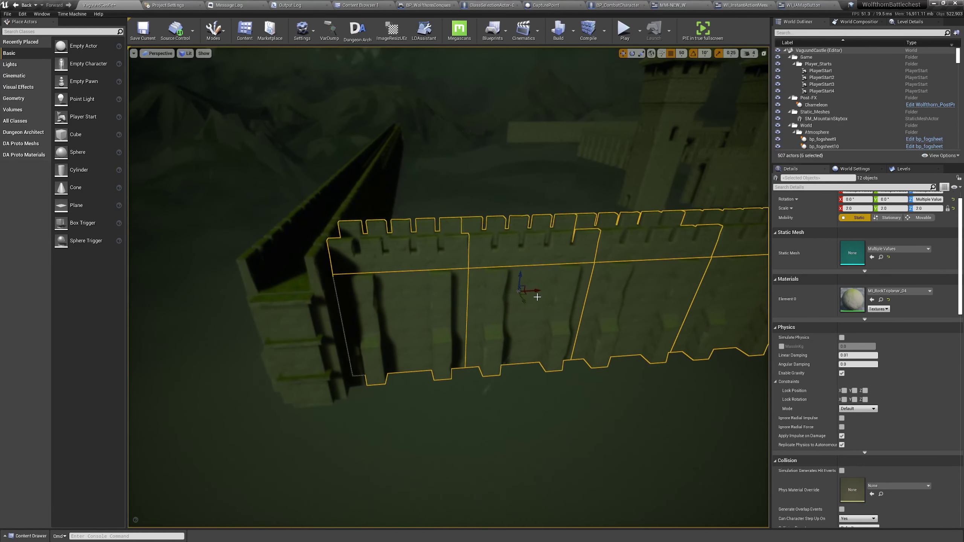
# - Align the copied four-section wall with the pillar-capped run so the two meet as a corner
pyautogui.moveTo(535, 288); pyautogui.dragTo(533, 289)
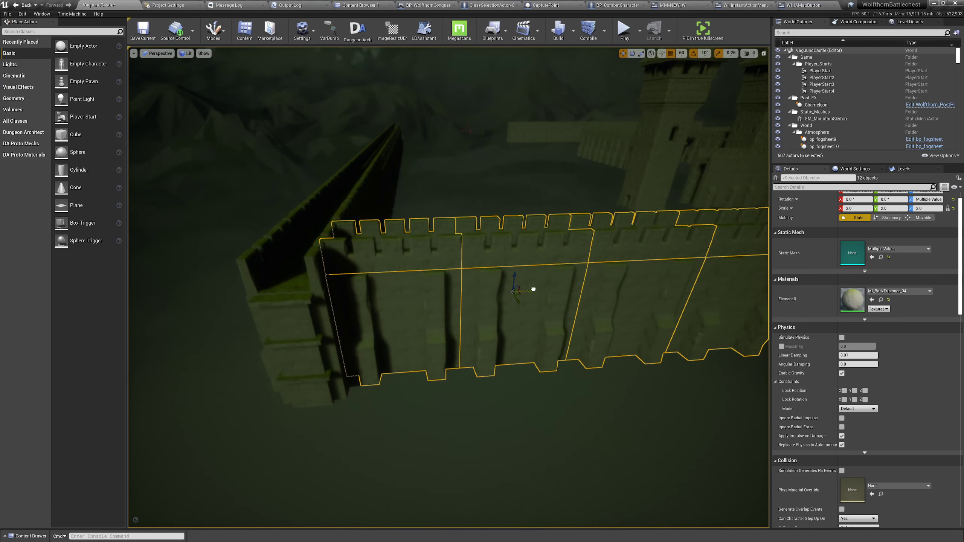
pyautogui.moveTo(533, 289); pyautogui.dragTo(533, 323, button='right')
pyautogui.moveTo(439, 244); pyautogui.dragTo(439, 254, button='right')
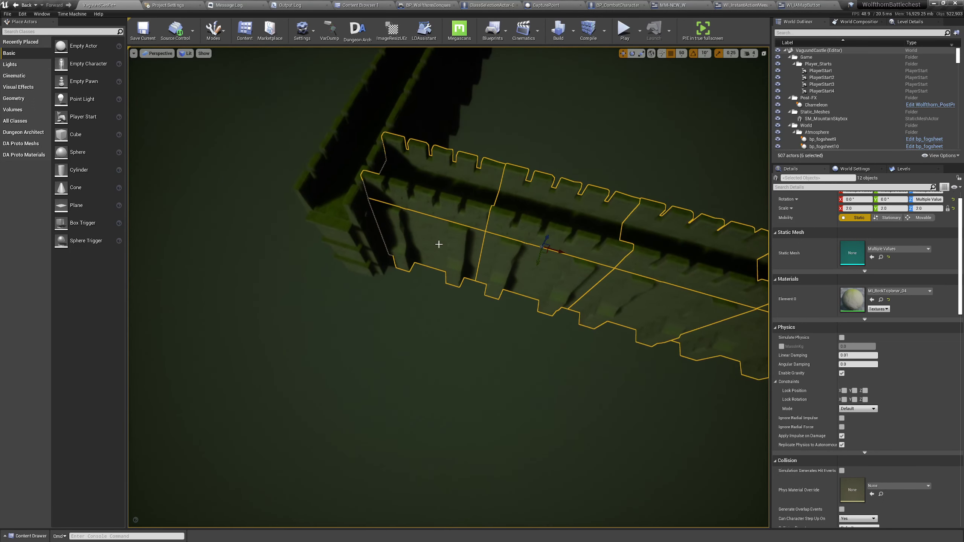
pyautogui.moveTo(547, 259); pyautogui.dragTo(537, 283)
pyautogui.moveTo(537, 283); pyautogui.dragTo(527, 241, button='right')
pyautogui.moveTo(518, 302); pyautogui.dragTo(489, 364, button='right')
pyautogui.moveTo(484, 270); pyautogui.dragTo(509, 277, button='right')
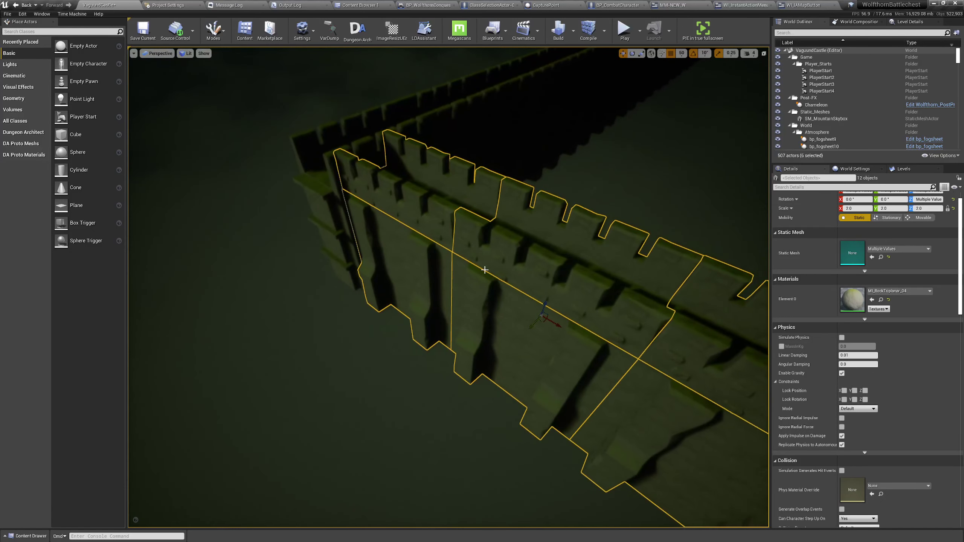
pyautogui.moveTo(531, 326); pyautogui.dragTo(523, 327)
pyautogui.moveTo(517, 322); pyautogui.dragTo(497, 315, button='right')
# - Try to extend the new corner wall with another copy of its four sections
pyautogui.press('g')
pyautogui.moveTo(427, 316); pyautogui.dragTo(427, 316, button='right')
pyautogui.press('g')
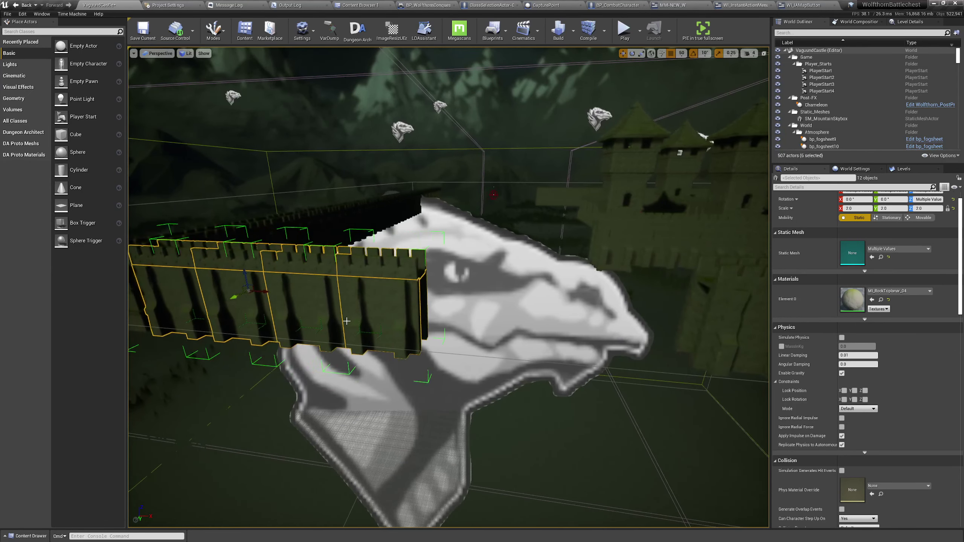
pyautogui.moveTo(318, 326); pyautogui.dragTo(376, 308, button='right')
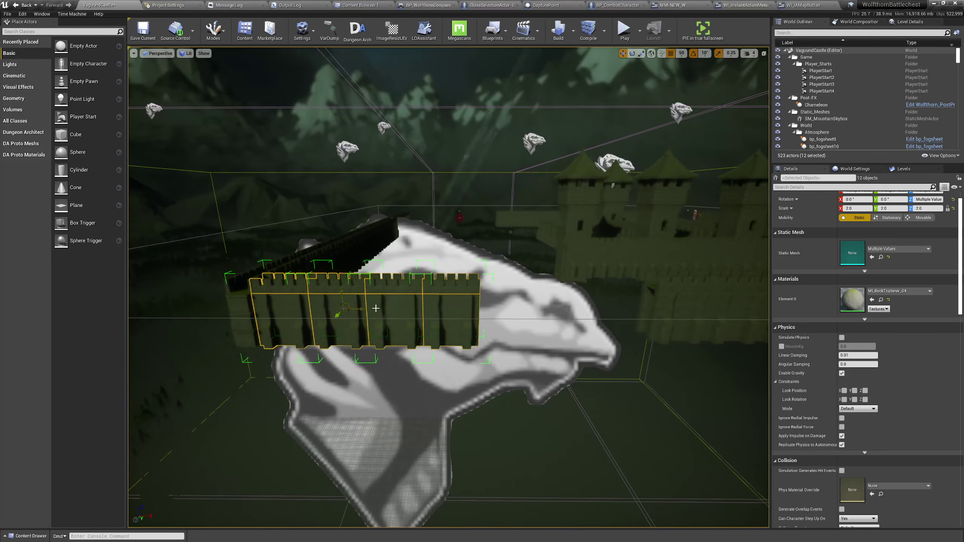
pyautogui.moveTo(576, 311); pyautogui.dragTo(525, 314, button='right')
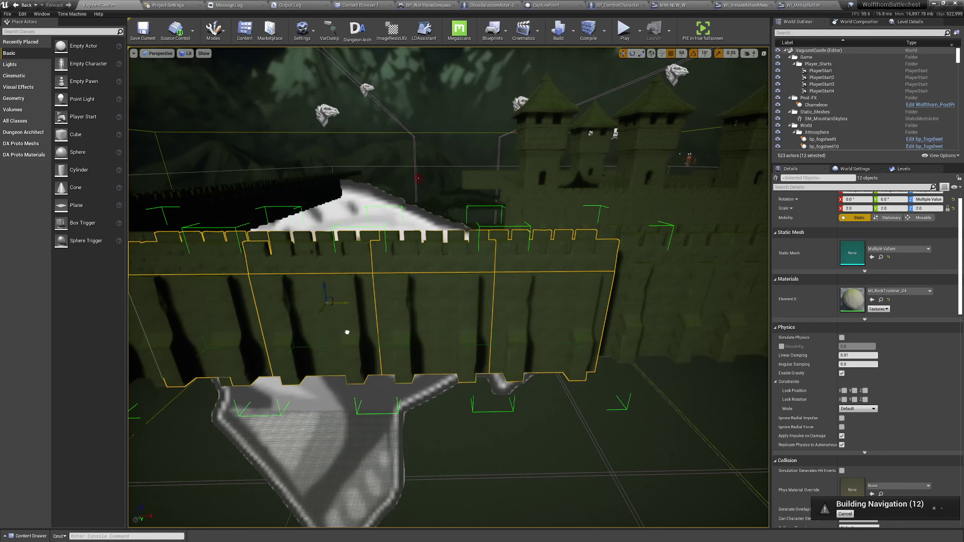
pyautogui.press('Delete')
# - Duplicate the end section of the facing long wall and join the copy to that wall's open end, narrowing the gap
pyautogui.click(628, 316)
pyautogui.moveTo(628, 316); pyautogui.dragTo(624, 299, button='right')
pyautogui.keyDown('alt'); pyautogui.moveTo(609, 298); pyautogui.dragTo(608, 299); pyautogui.keyUp('alt')
pyautogui.keyDown('alt'); pyautogui.moveTo(533, 307); pyautogui.dragTo(526, 307); pyautogui.keyUp('alt')
pyautogui.moveTo(527, 307); pyautogui.dragTo(403, 299, button='right')
pyautogui.moveTo(368, 277); pyautogui.dragTo(379, 277)
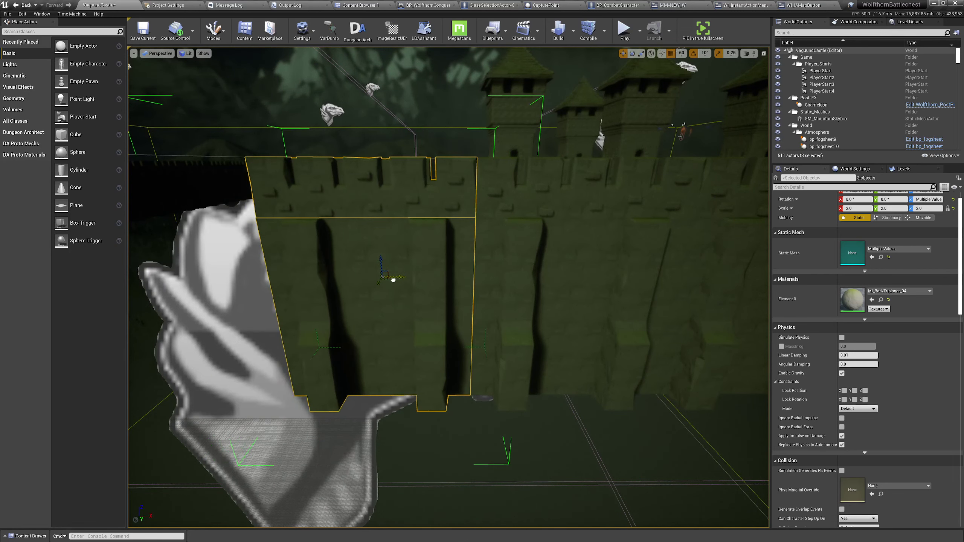
pyautogui.moveTo(393, 280); pyautogui.dragTo(670, 300, button='right')
pyautogui.press('g')
pyautogui.moveTo(334, 285)
pyautogui.mouseDown(button='right')
pyautogui.moveTo(334, 267)
pyautogui.moveTo(324, 288)
pyautogui.mouseUp(button='right')
pyautogui.press('w')
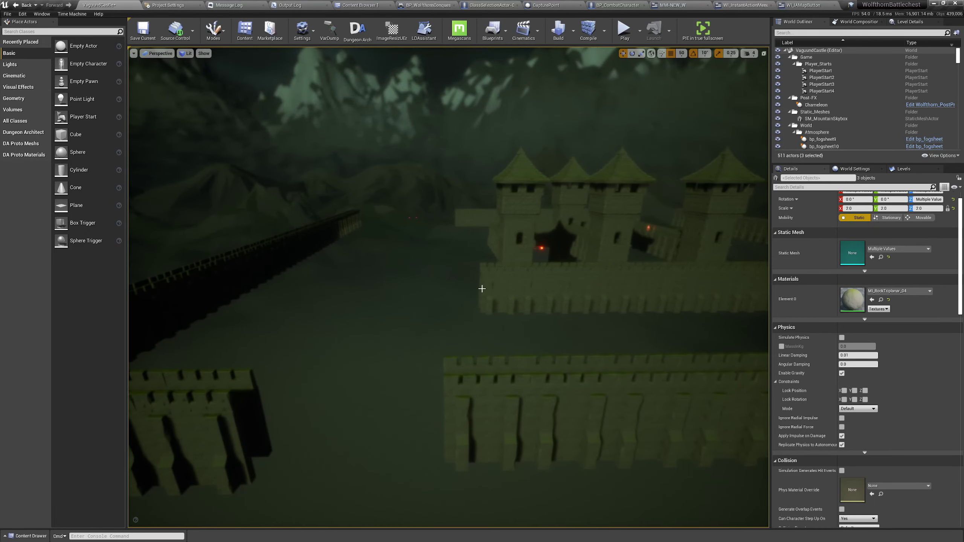
# - Duplicate the corner's stone pillar and centre the copy in the open end of the new short wall
pyautogui.click(501, 287)
pyautogui.moveTo(501, 287); pyautogui.dragTo(550, 284, button='right')
pyautogui.moveTo(334, 290); pyautogui.dragTo(326, 296, button='right')
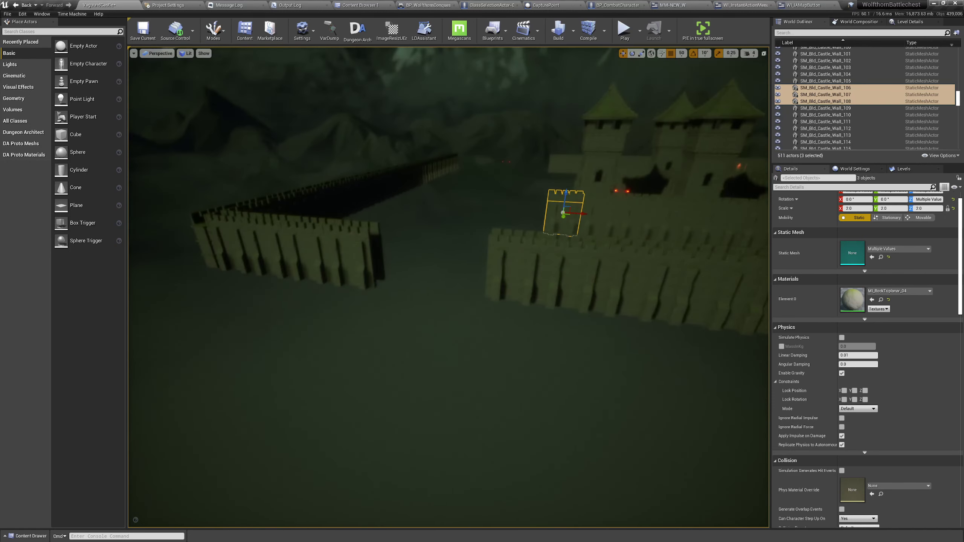
pyautogui.moveTo(506, 288); pyautogui.dragTo(260, 329, button='right')
pyautogui.click(368, 297)
pyautogui.keyDown('alt'); pyautogui.moveTo(226, 334); pyautogui.dragTo(226, 334); pyautogui.keyUp('alt')
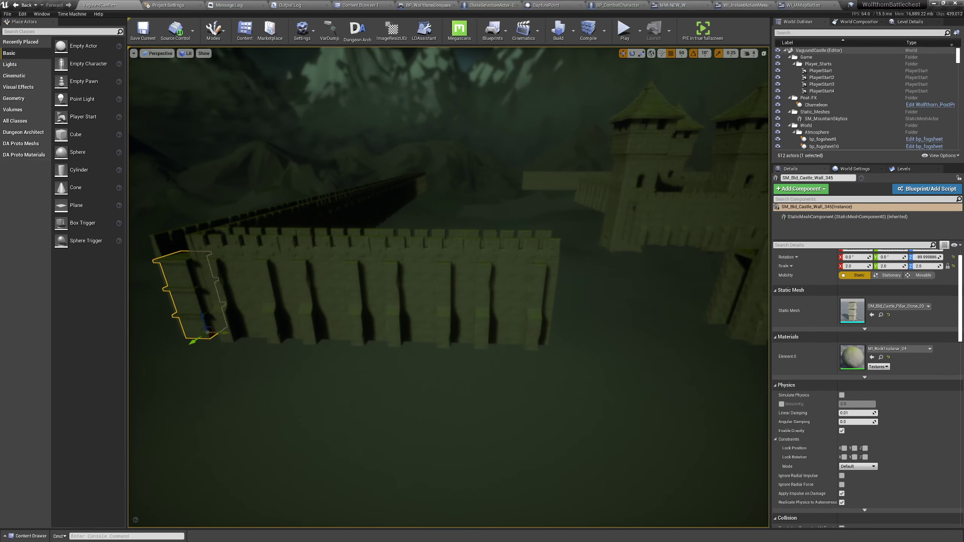
pyautogui.moveTo(631, 331); pyautogui.dragTo(575, 331)
pyautogui.moveTo(575, 330); pyautogui.dragTo(357, 340, button='right')
pyautogui.moveTo(389, 431); pyautogui.dragTo(424, 391)
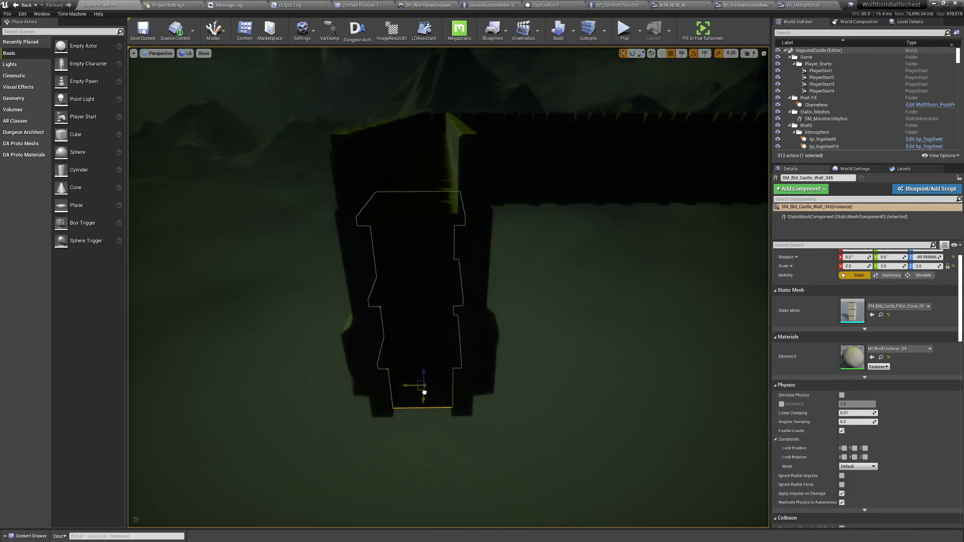
# - Duplicate the stone pillar across the gap to the facing end of the long wall
pyautogui.moveTo(421, 402); pyautogui.dragTo(390, 428, button='right')
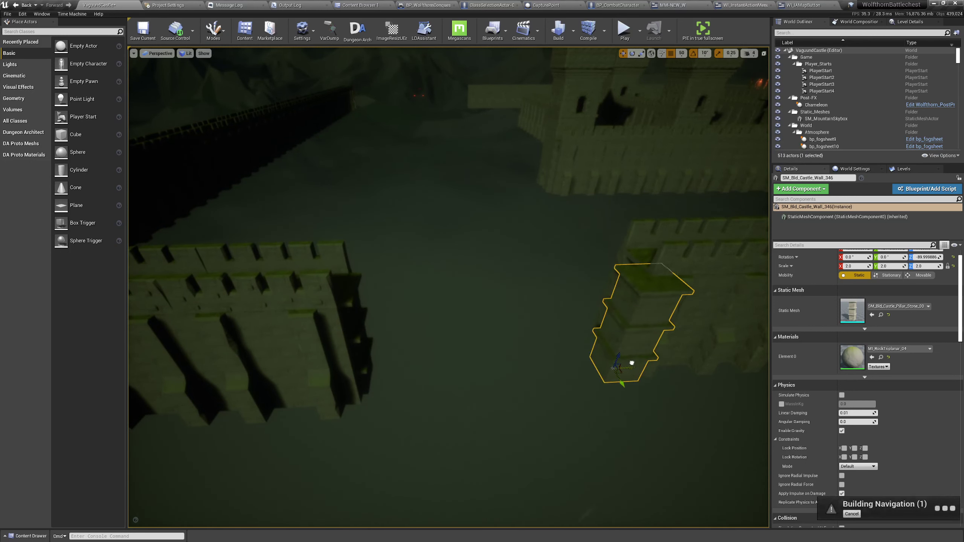
pyautogui.moveTo(632, 363); pyautogui.dragTo(625, 363)
pyautogui.moveTo(625, 363); pyautogui.dragTo(433, 380, button='right')
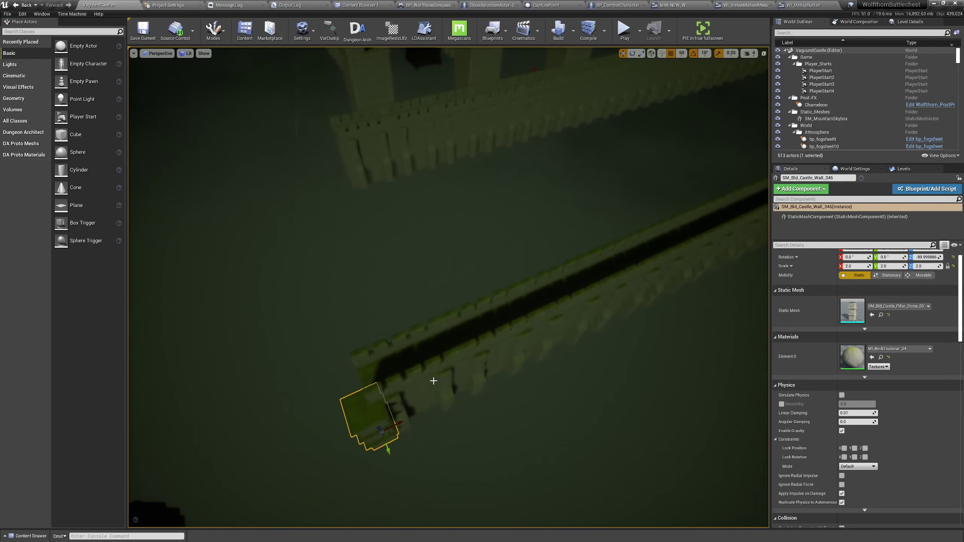
# - Select all sections of the long wall and shift them sideways until they line up with the end pillar
pyautogui.click(433, 381)
pyautogui.moveTo(371, 320); pyautogui.dragTo(371, 320, button='right')
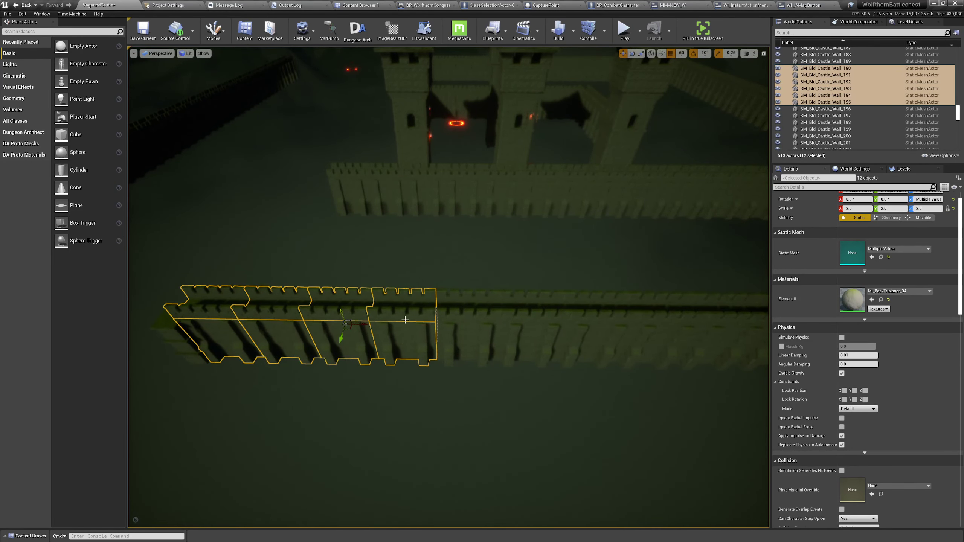
pyautogui.moveTo(553, 321); pyautogui.dragTo(426, 323, button='right')
pyautogui.keyDown('ctrl'); pyautogui.click(479, 319); pyautogui.keyUp('ctrl')
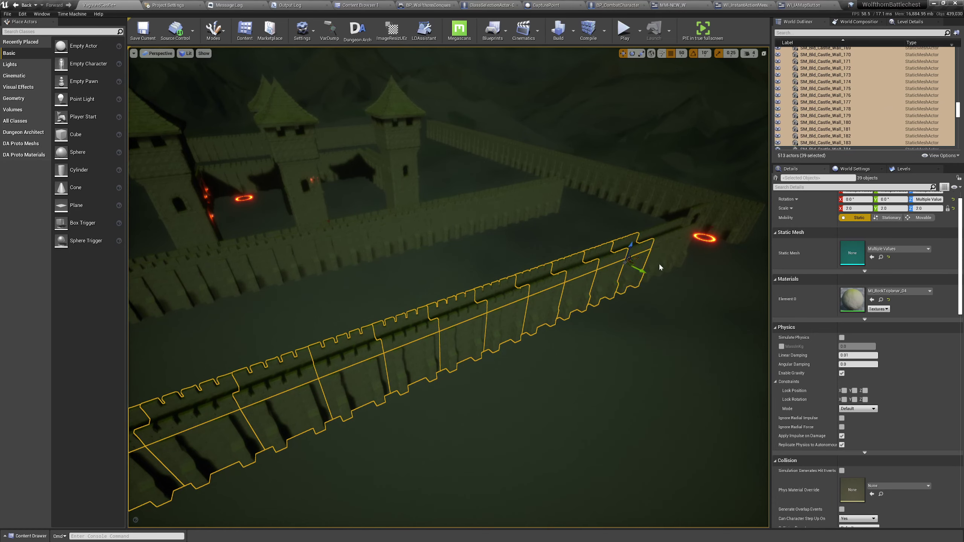
pyautogui.moveTo(693, 231); pyautogui.dragTo(692, 231, button='right')
pyautogui.moveTo(575, 163); pyautogui.dragTo(576, 163, button='right')
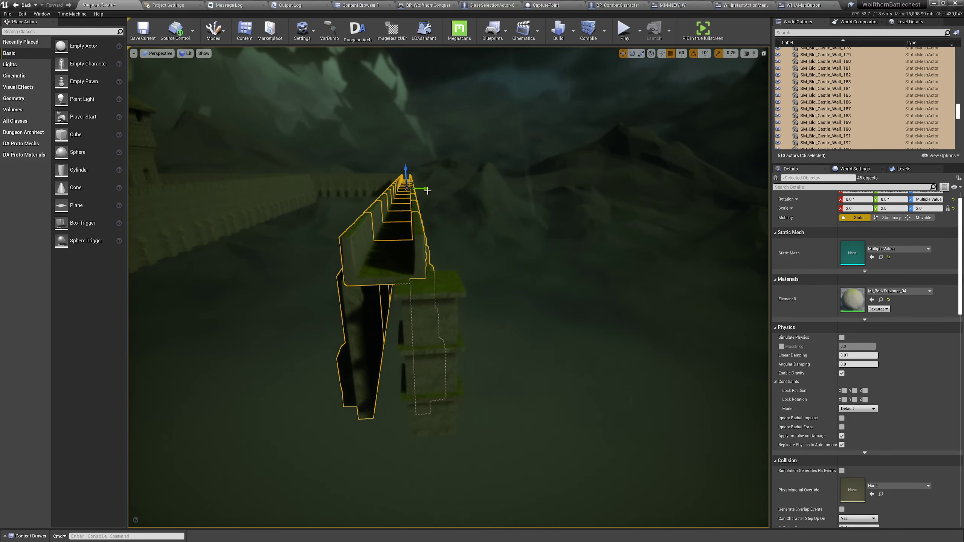
pyautogui.moveTo(428, 191); pyautogui.dragTo(435, 189)
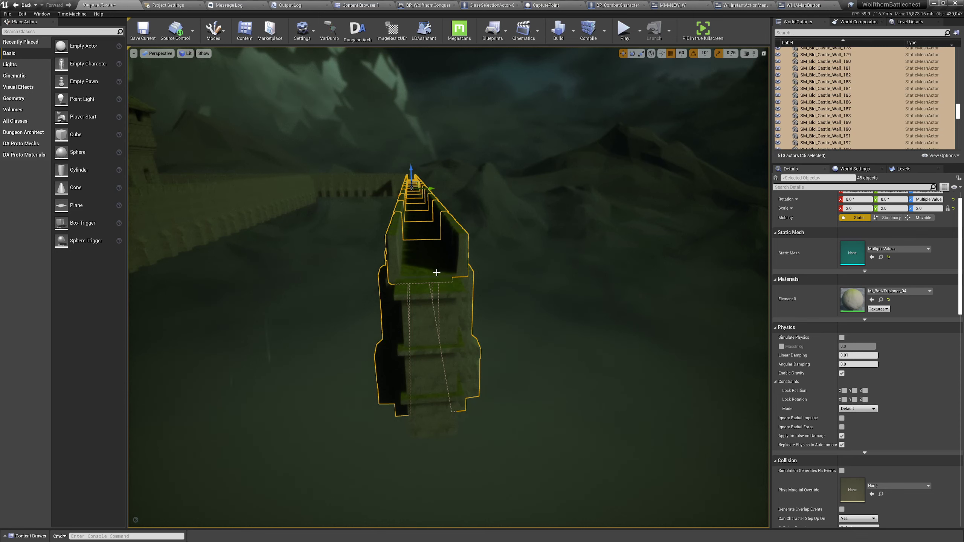
# - Select the stone pillar at the long wall's end and push it deeper into the wall
pyautogui.moveTo(436, 272); pyautogui.dragTo(437, 272, button='right')
pyautogui.click(452, 309)
pyautogui.moveTo(452, 309); pyautogui.dragTo(451, 309, button='right')
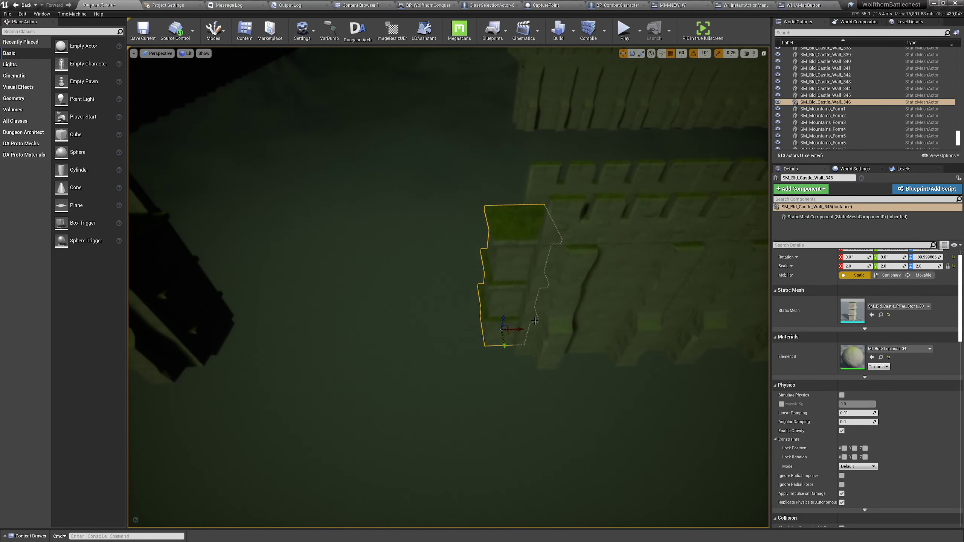
pyautogui.moveTo(522, 329); pyautogui.dragTo(543, 331)
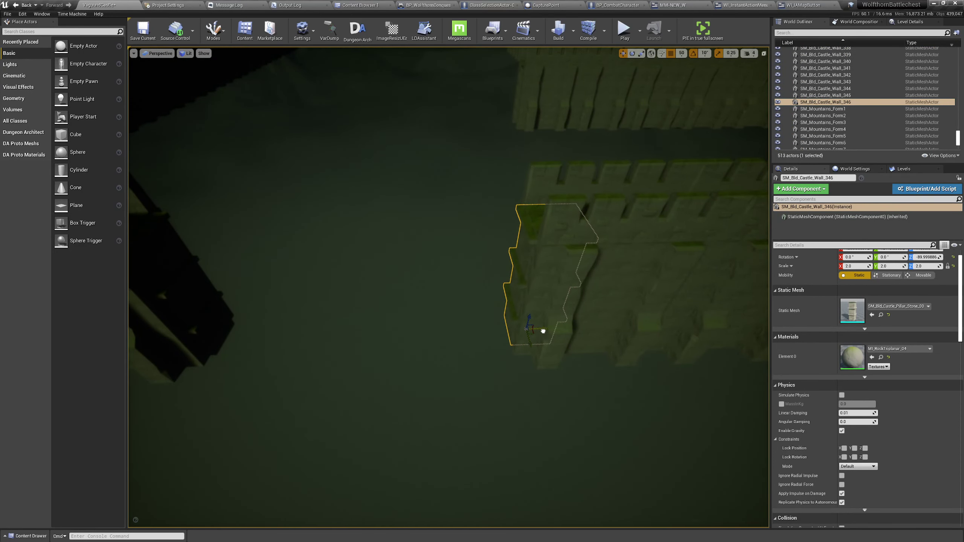
pyautogui.hotkey('ctrl', 'z')
# - Adjust how deep the stone pillars sit in the two wall ends facing each other across the gap
pyautogui.moveTo(549, 294); pyautogui.dragTo(499, 291, button='right')
pyautogui.click(550, 295)
pyautogui.press('Escape')
pyautogui.click(386, 341)
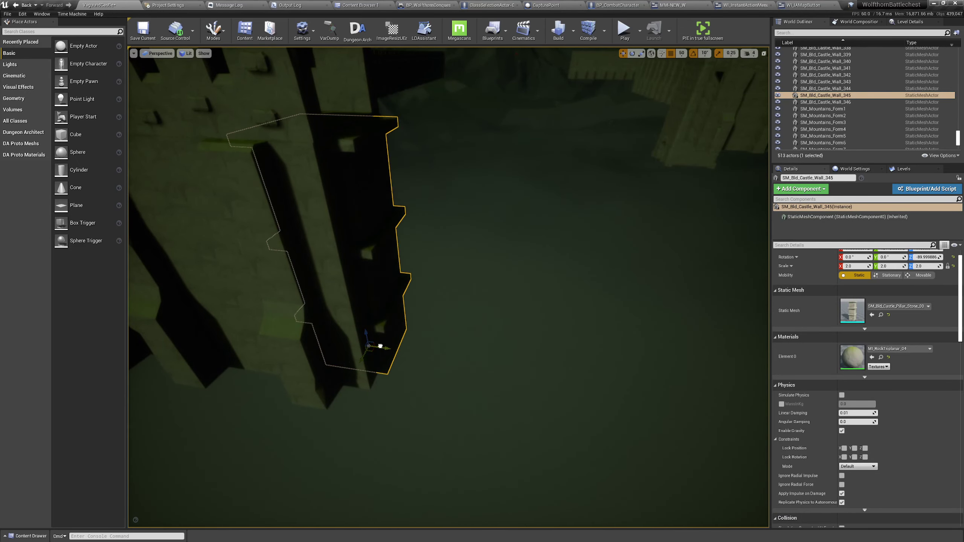
pyautogui.moveTo(381, 346); pyautogui.dragTo(383, 342, button='right')
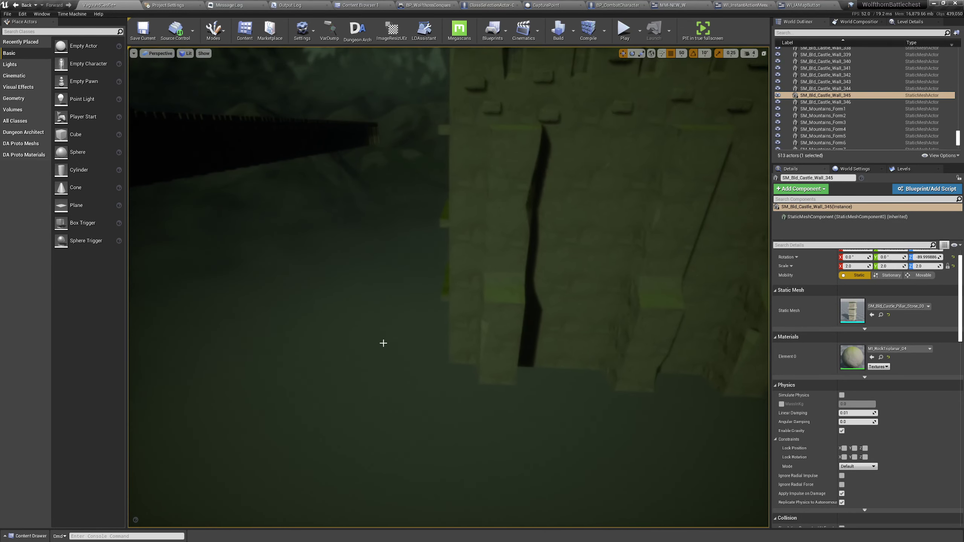
pyautogui.click(435, 290)
pyautogui.click(437, 293)
pyautogui.moveTo(437, 293); pyautogui.dragTo(449, 294, button='right')
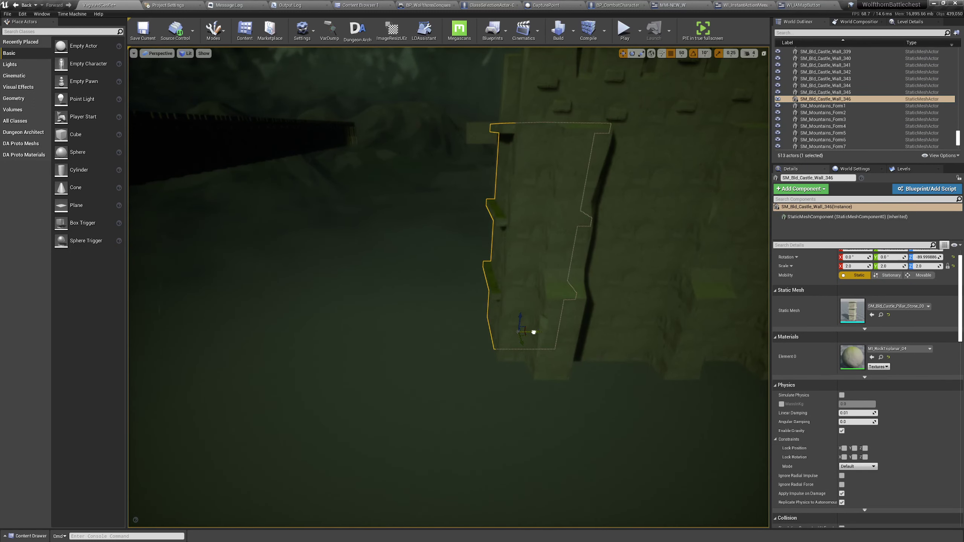
pyautogui.press('Escape')
# - Duplicate the stone pillar and slide the copy along the wall to cap its open end near the archway with the glowing ring
pyautogui.moveTo(491, 325); pyautogui.dragTo(398, 303, button='right')
pyautogui.click(406, 297)
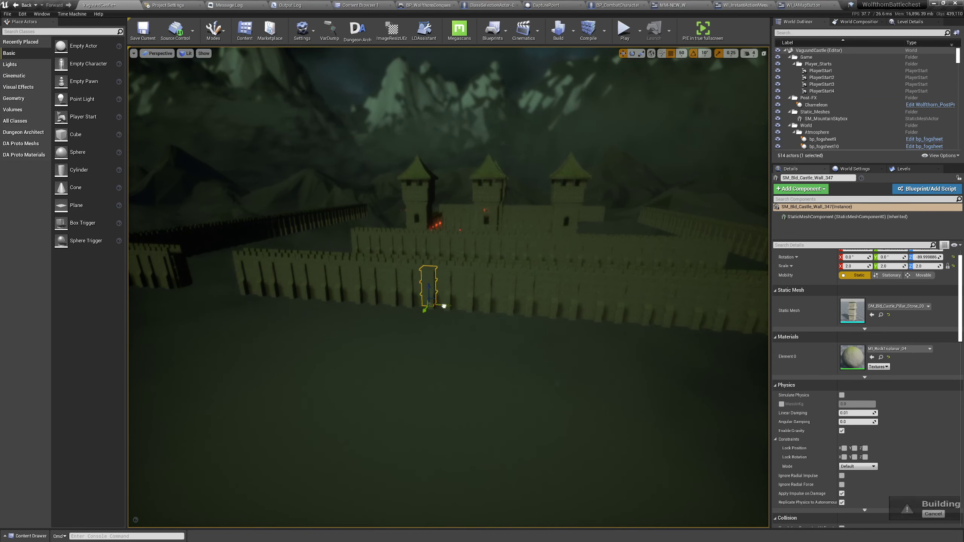
pyautogui.moveTo(526, 296); pyautogui.dragTo(509, 298, button='right')
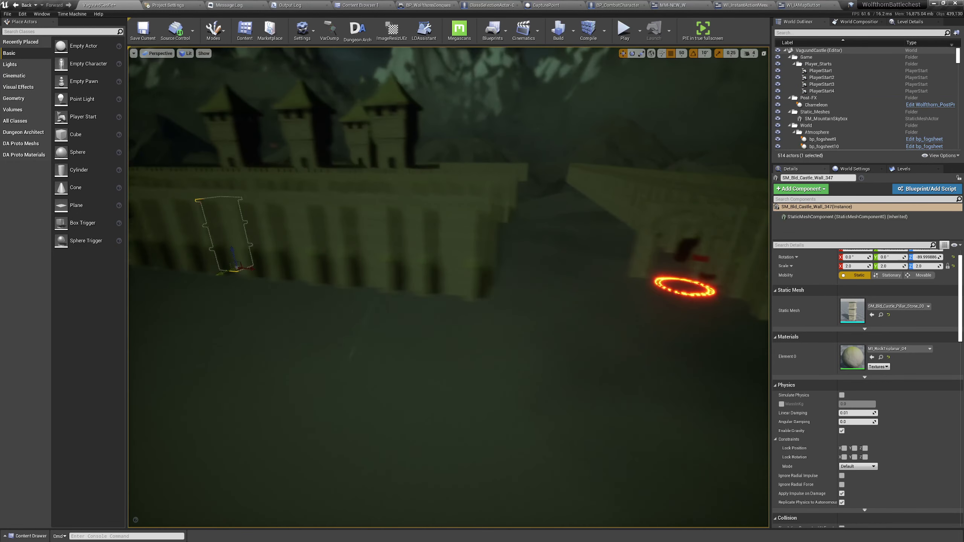
pyautogui.moveTo(327, 271); pyautogui.dragTo(553, 297)
pyautogui.moveTo(553, 297); pyautogui.dragTo(489, 333, button='right')
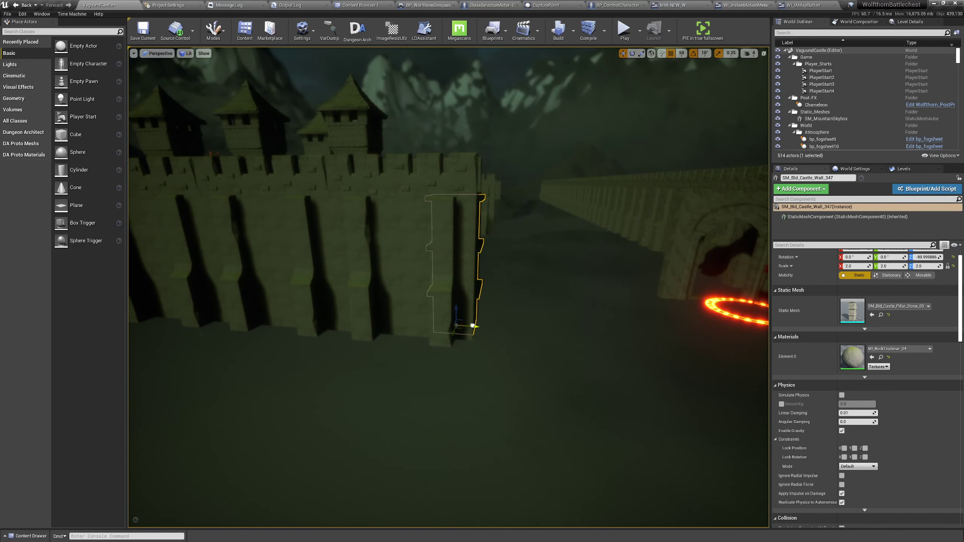
pyautogui.press('Escape')
# - Select the adjoining sections of the wall run beside the castle towers, starting from the end section by the nearest tower
pyautogui.moveTo(481, 293); pyautogui.dragTo(512, 294, button='right')
pyautogui.moveTo(440, 288); pyautogui.dragTo(566, 329, button='right')
pyautogui.click(563, 332)
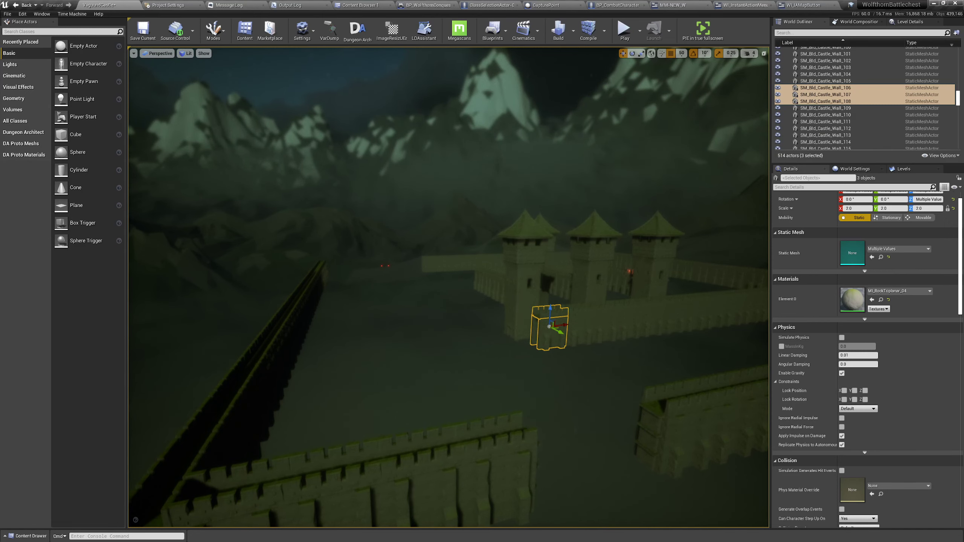
pyautogui.moveTo(448, 286); pyautogui.dragTo(607, 272, button='right')
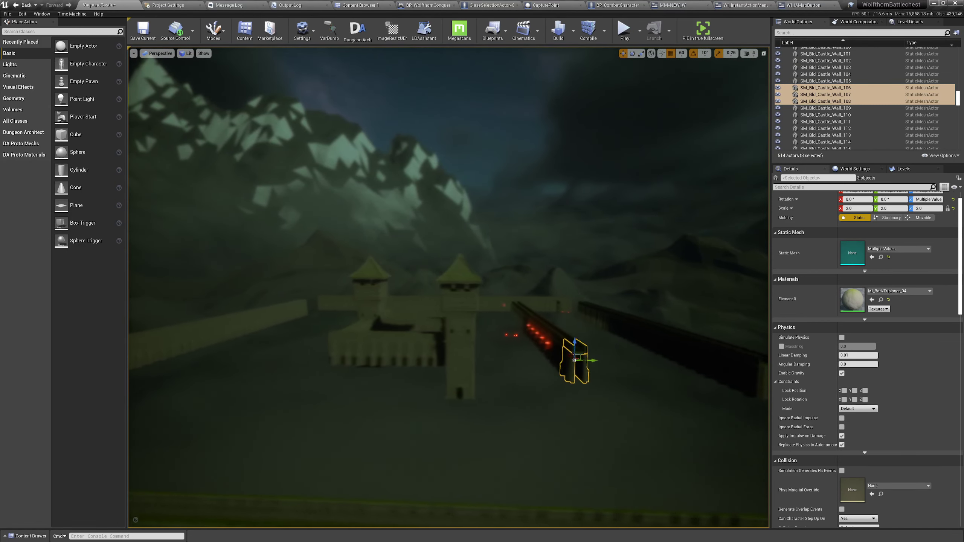
pyautogui.moveTo(471, 330); pyautogui.dragTo(380, 345, button='right')
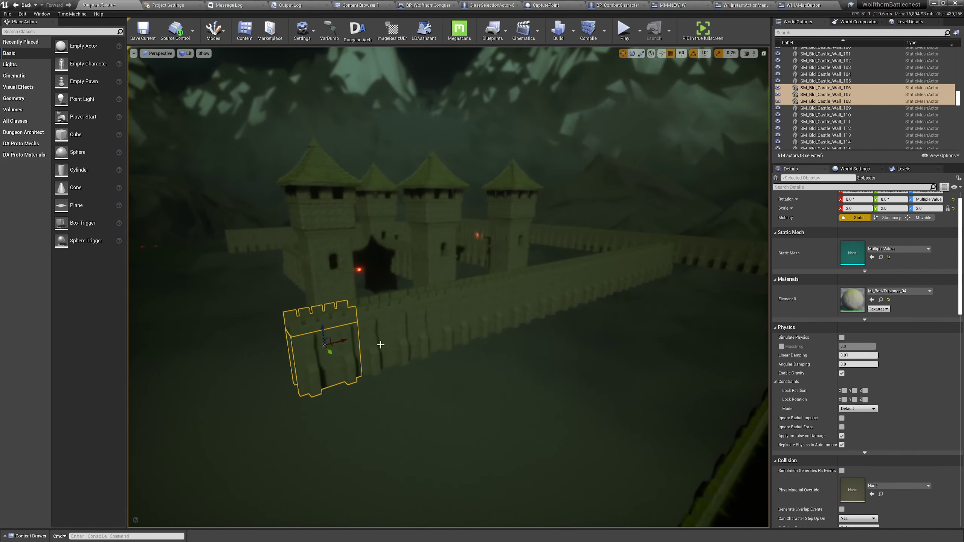
pyautogui.keyDown('ctrl'); pyautogui.click(438, 332); pyautogui.keyUp('ctrl')
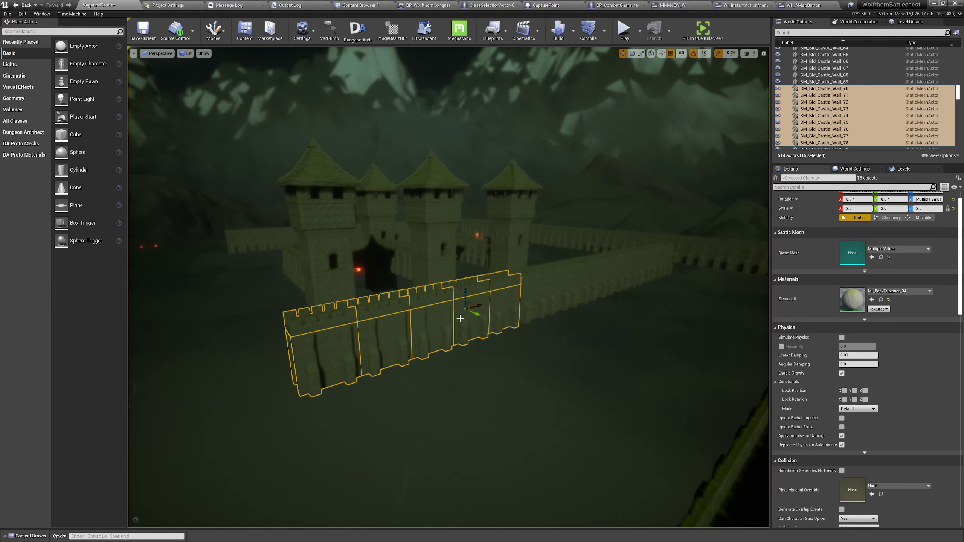
pyautogui.keyDown('ctrl'); pyautogui.click(532, 305); pyautogui.keyUp('ctrl')
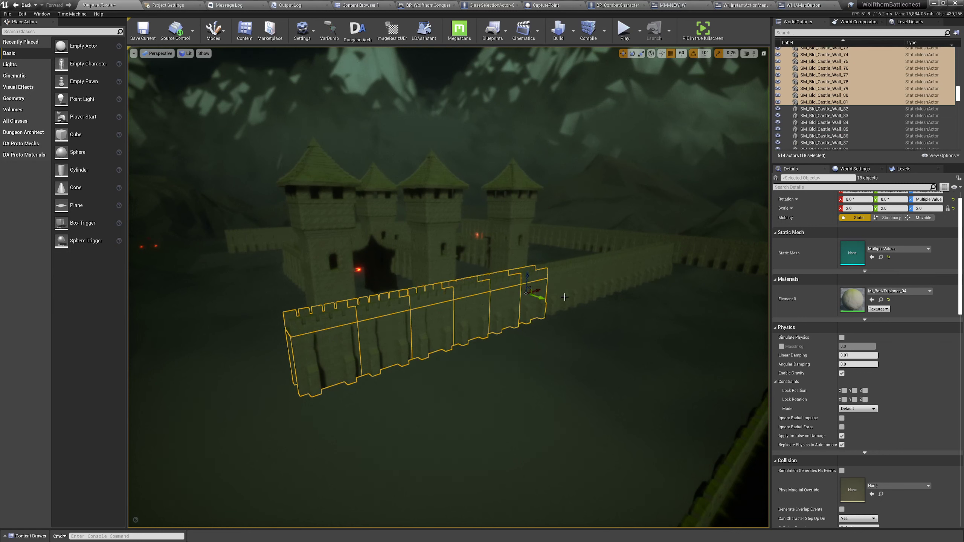
pyautogui.keyDown('ctrl'); pyautogui.click(592, 279); pyautogui.keyUp('ctrl')
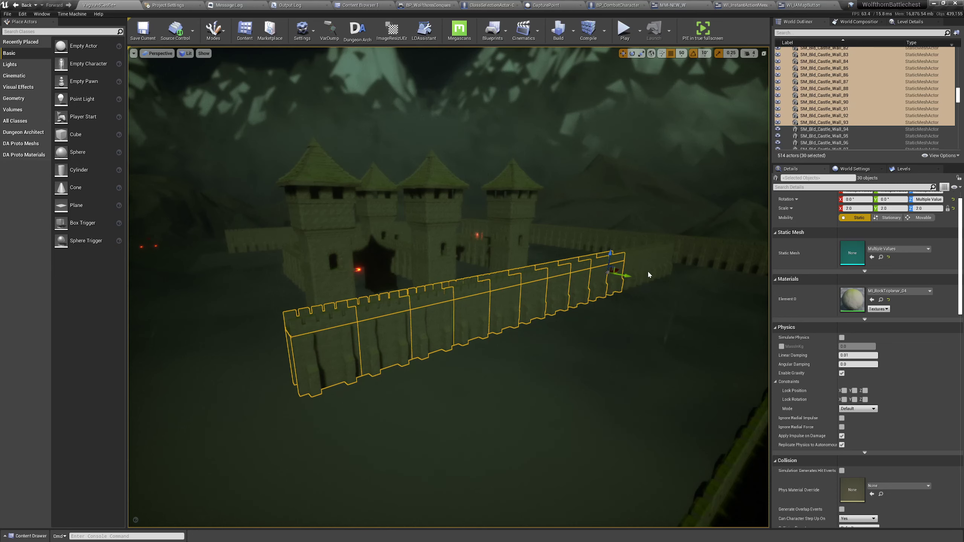
# - Extend the selection to the remaining castle wall pieces of the row in front of the towers
pyautogui.keyDown('ctrl'); pyautogui.click(631, 273); pyautogui.keyUp('ctrl')
pyautogui.hotkey('ctrl', 'z')
pyautogui.keyDown('ctrl'); pyautogui.click(628, 273); pyautogui.keyUp('ctrl')
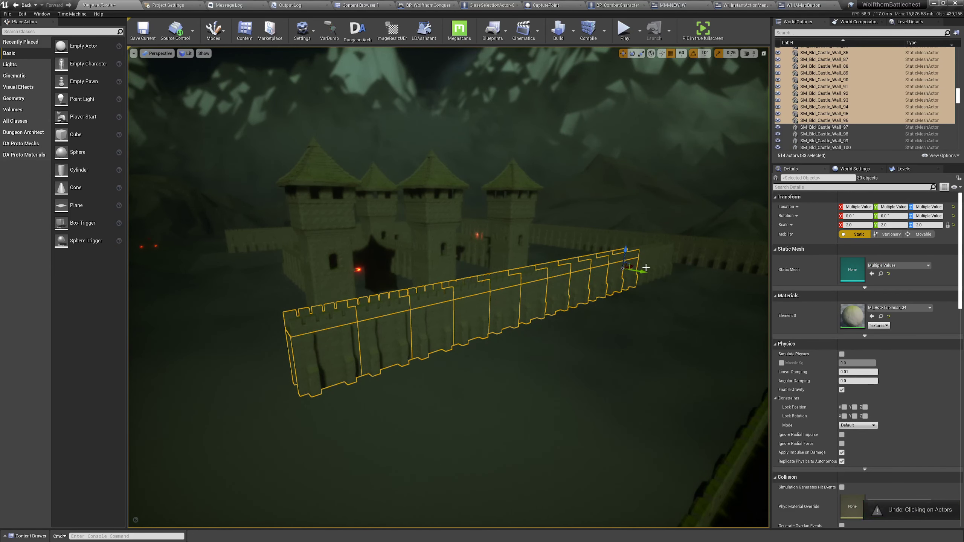
pyautogui.keyDown('ctrl'); pyautogui.click(663, 261); pyautogui.keyUp('ctrl')
pyautogui.scroll(-10, 587, 280)
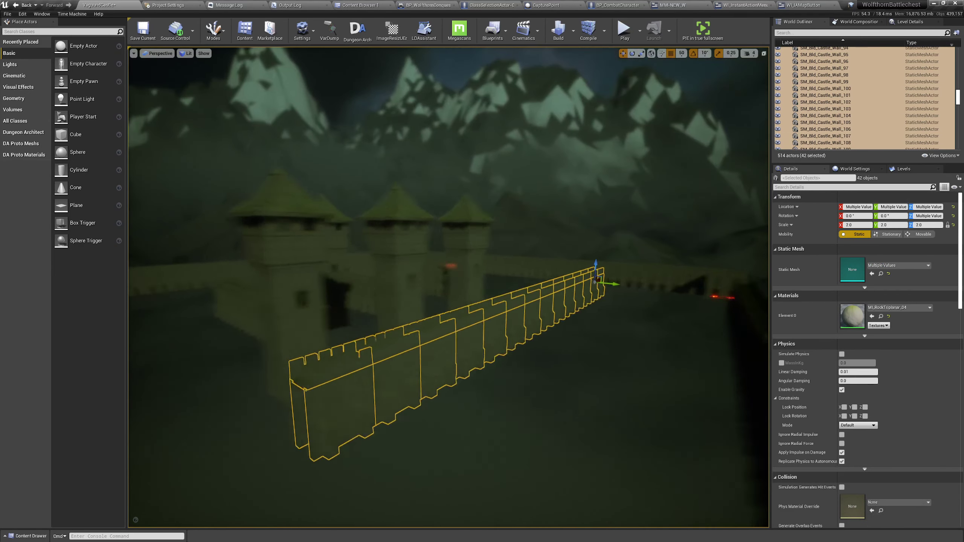
pyautogui.press('w')
pyautogui.moveTo(572, 299); pyautogui.dragTo(626, 306, button='right')
pyautogui.press('g')
pyautogui.scroll(5, 490, 326)
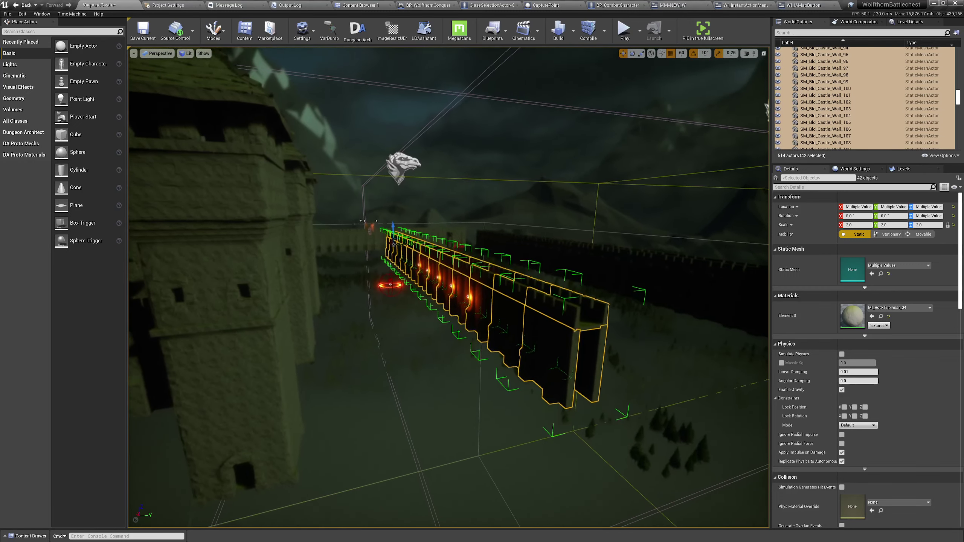
# - Add the torches mounted along the selected wall row to the selection
pyautogui.keyDown('ctrl'); pyautogui.click(488, 328); pyautogui.keyUp('ctrl')
pyautogui.press('w')
pyautogui.moveTo(488, 328); pyautogui.dragTo(507, 327, button='right')
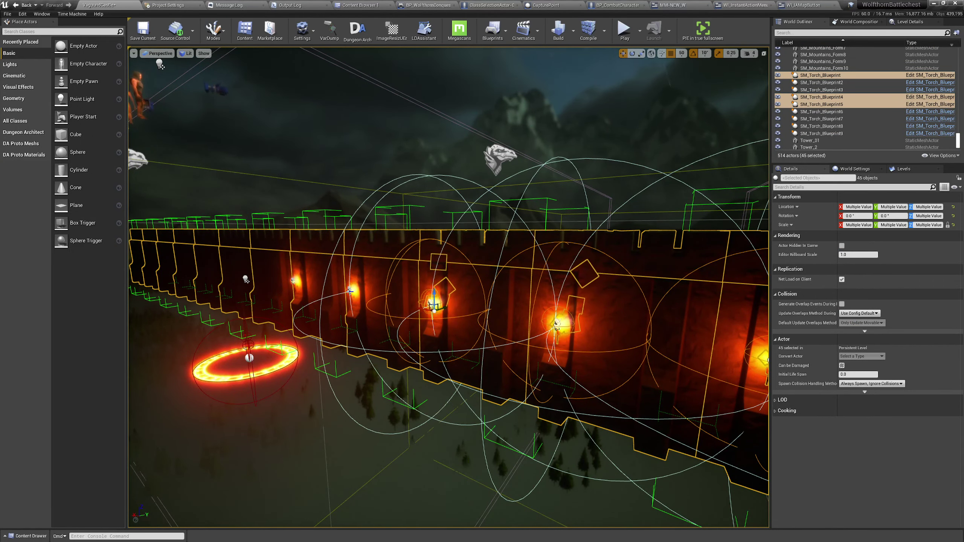
pyautogui.press('s')
pyautogui.moveTo(291, 283); pyautogui.dragTo(311, 283, button='right')
pyautogui.press('d')
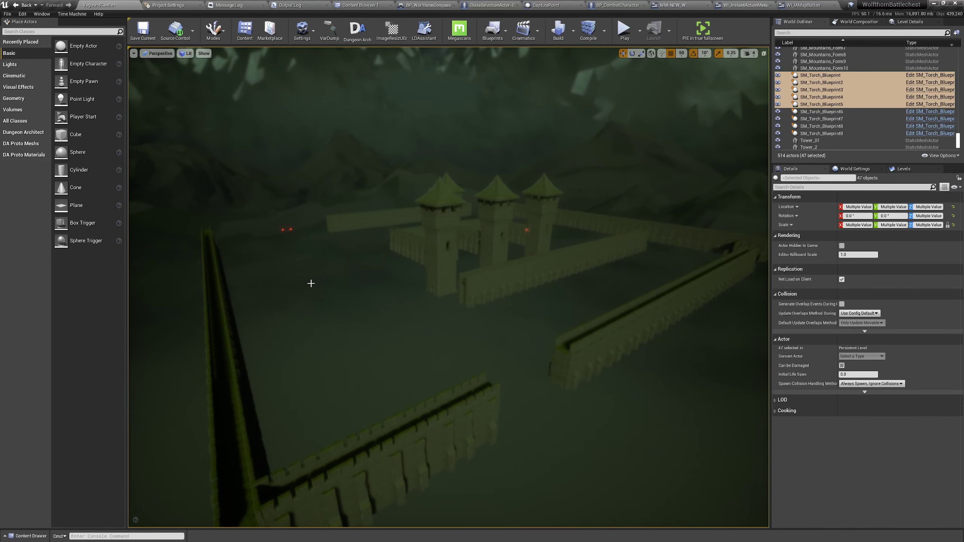
# - Set the position grid snap to 500 and reposition the selected wall row together with its torches
pyautogui.press('g')
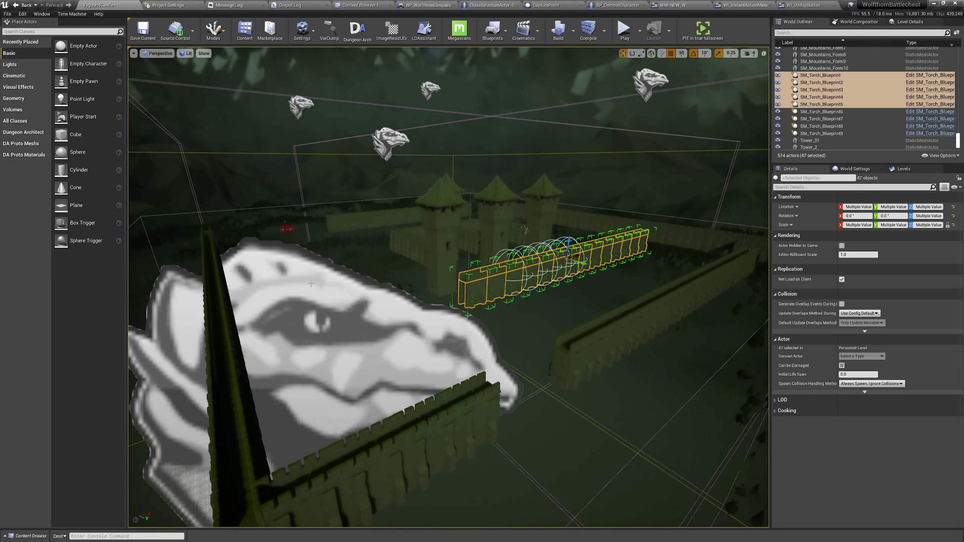
pyautogui.press('g')
pyautogui.moveTo(311, 283); pyautogui.dragTo(366, 295, button='right')
pyautogui.press('g')
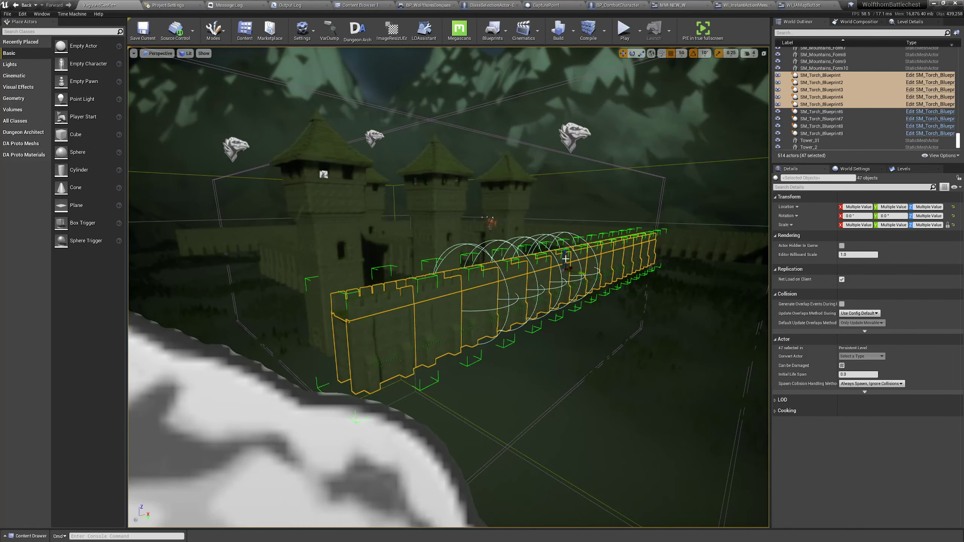
pyautogui.moveTo(563, 259); pyautogui.dragTo(563, 258, button='right')
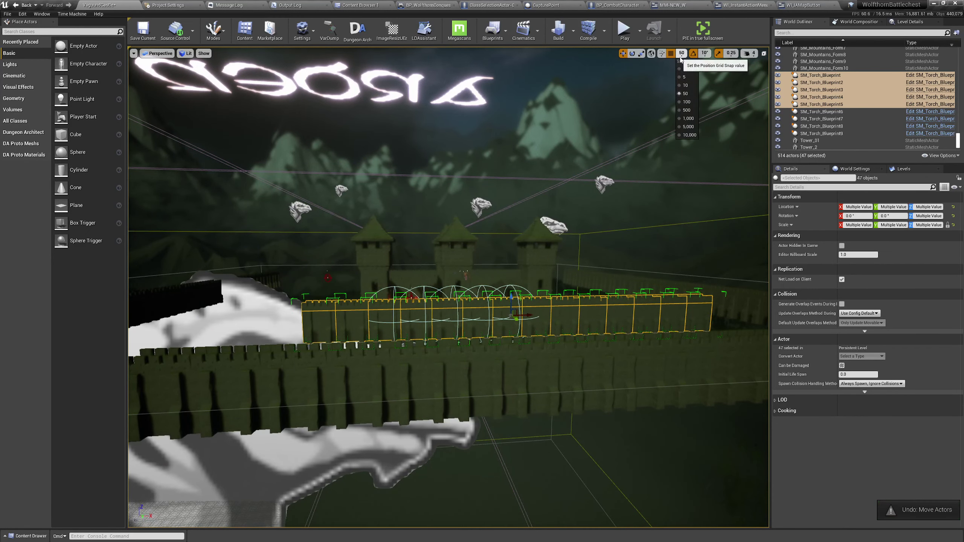
pyautogui.click(688, 110)
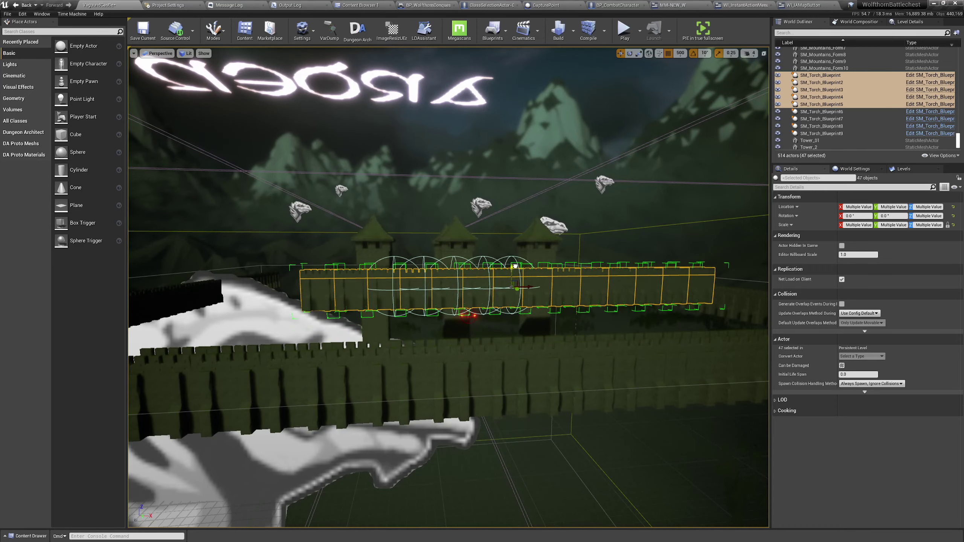
pyautogui.moveTo(516, 265); pyautogui.dragTo(461, 286, button='right')
pyautogui.press('g')
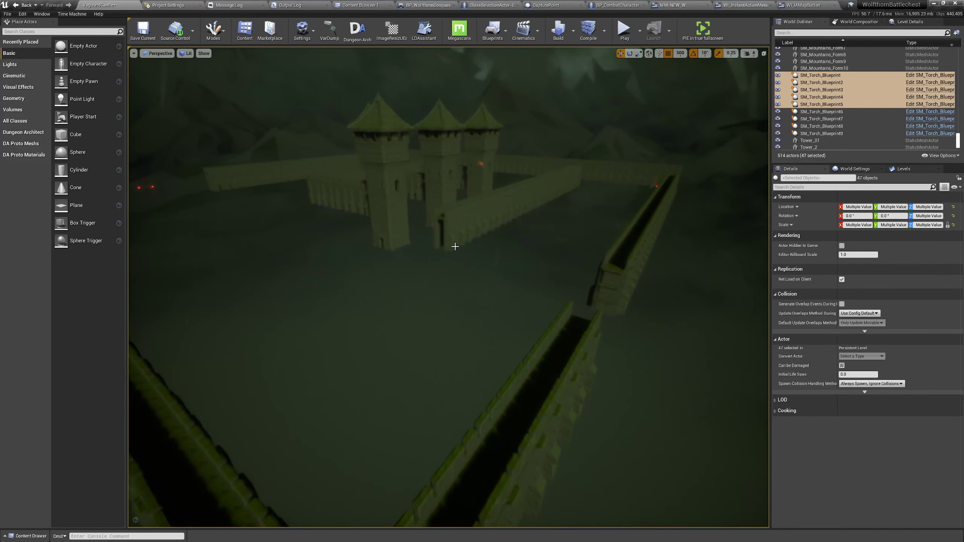
pyautogui.keyDown('alt'); pyautogui.moveTo(443, 256); pyautogui.dragTo(453, 250); pyautogui.keyUp('alt')
pyautogui.moveTo(256, 268); pyautogui.dragTo(245, 264, button='right')
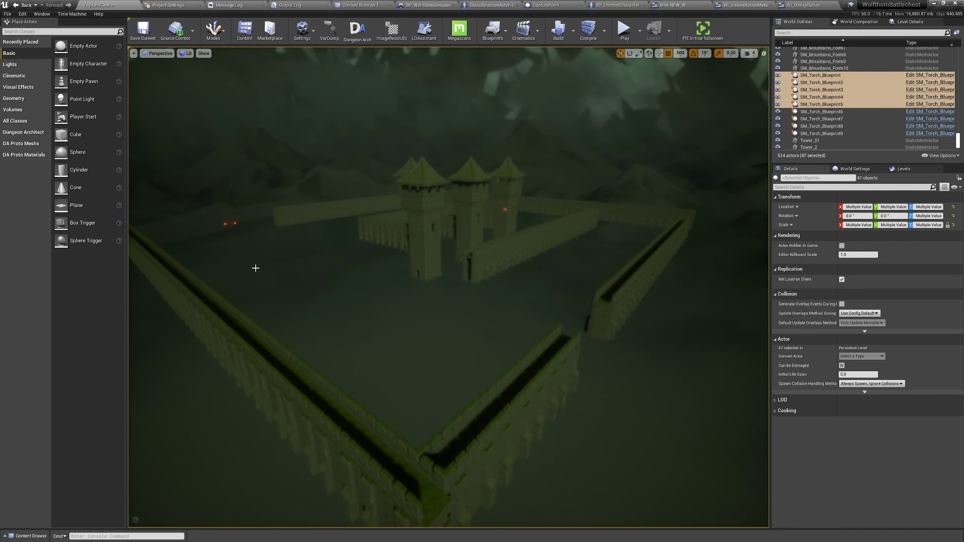
# - Examine the ends and corners of the outer walls, selecting individual wall sections along them
pyautogui.click(298, 214)
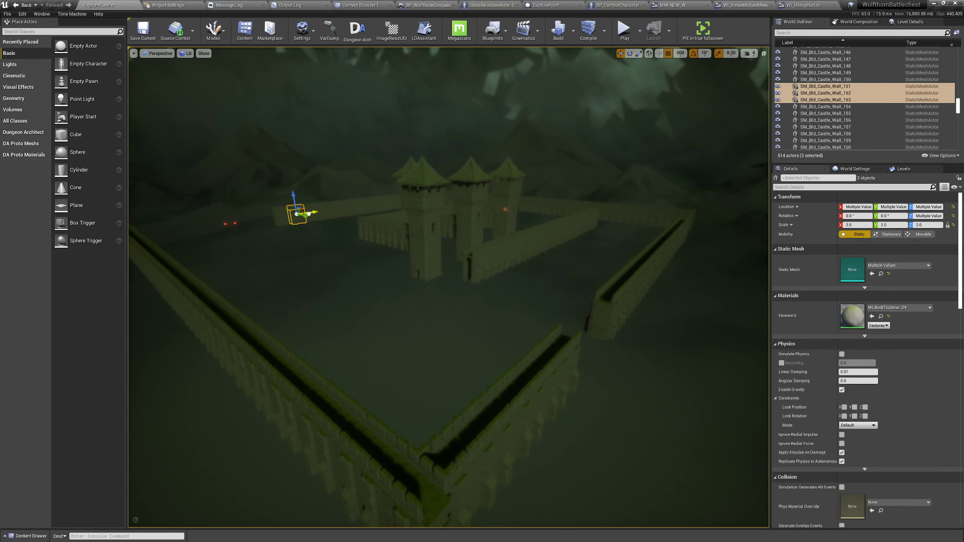
pyautogui.moveTo(298, 214); pyautogui.dragTo(258, 198, button='right')
pyautogui.moveTo(328, 257); pyautogui.dragTo(325, 259, button='right')
pyautogui.moveTo(439, 338); pyautogui.dragTo(366, 337, button='right')
pyautogui.click(442, 335)
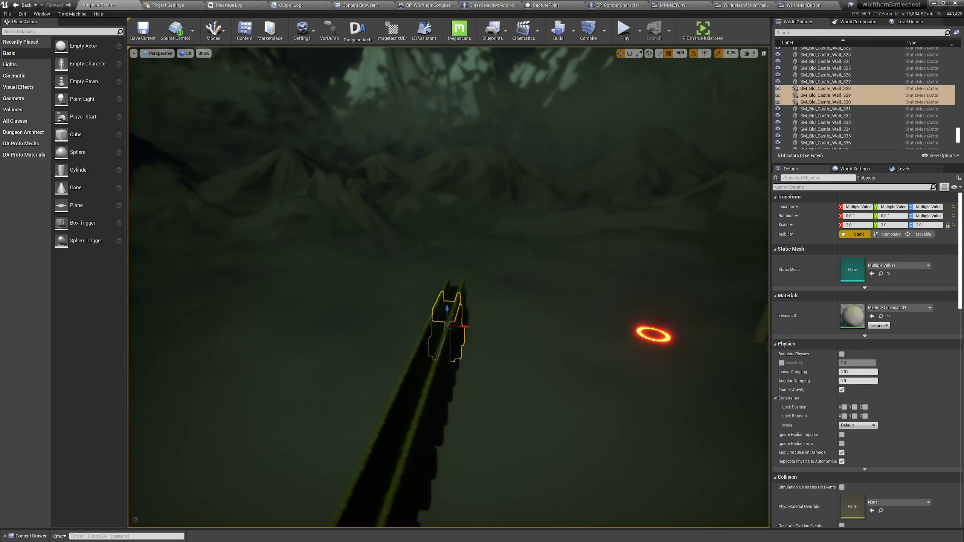
pyautogui.moveTo(467, 300); pyautogui.dragTo(544, 301, button='right')
pyautogui.moveTo(468, 300); pyautogui.dragTo(388, 309, button='right')
pyautogui.click(580, 300)
pyautogui.moveTo(580, 300); pyautogui.dragTo(511, 301, button='right')
pyautogui.keyDown('alt'); pyautogui.moveTo(584, 309); pyautogui.dragTo(595, 295); pyautogui.keyUp('alt')
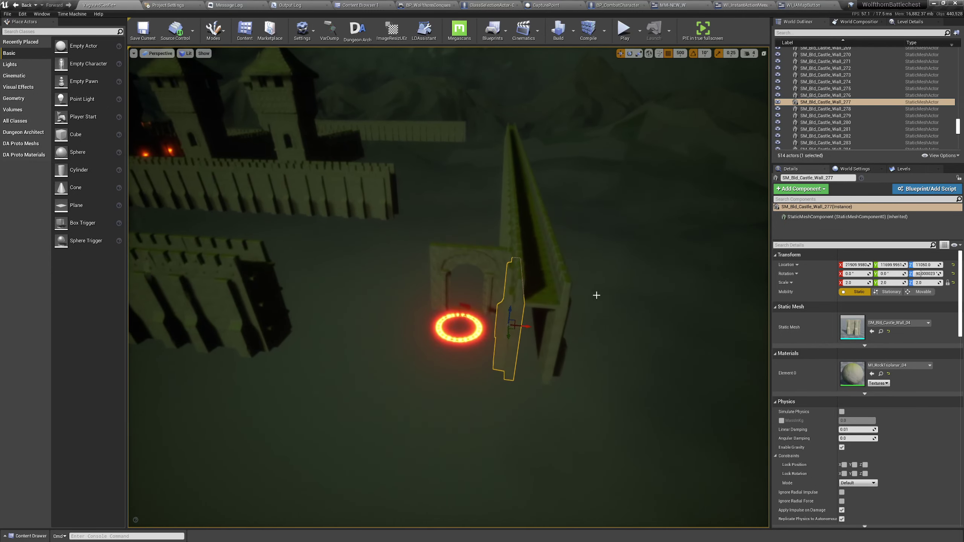
# - Duplicate the end section of the outer wall and try placing it in front of the arched doorway, undoing the move
pyautogui.moveTo(512, 308); pyautogui.dragTo(481, 354, button='right')
pyautogui.keyDown('ctrl'); pyautogui.click(520, 346); pyautogui.keyUp('ctrl')
pyautogui.keyDown('alt'); pyautogui.moveTo(480, 353); pyautogui.dragTo(481, 359); pyautogui.keyUp('alt')
pyautogui.click(346, 313)
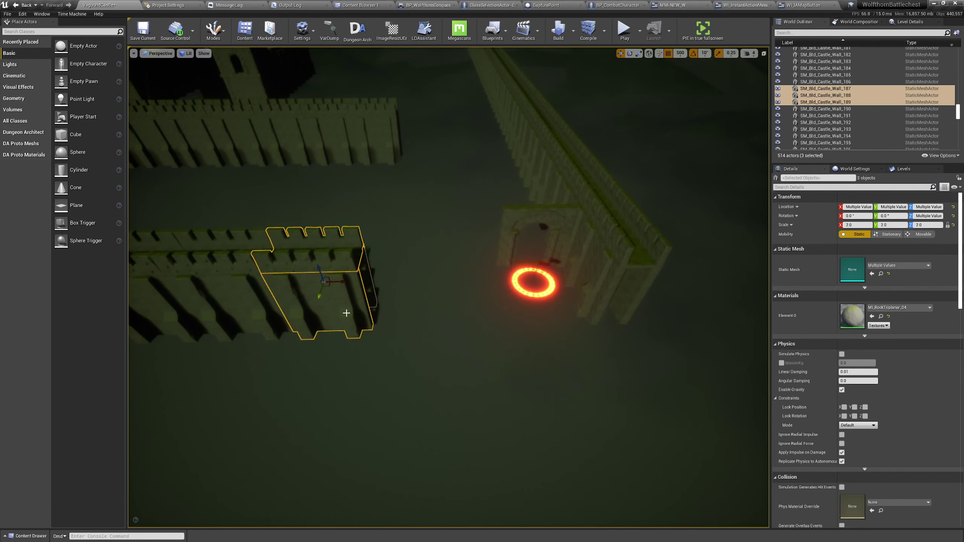
pyautogui.keyDown('alt'); pyautogui.moveTo(344, 280); pyautogui.dragTo(541, 295); pyautogui.keyUp('alt')
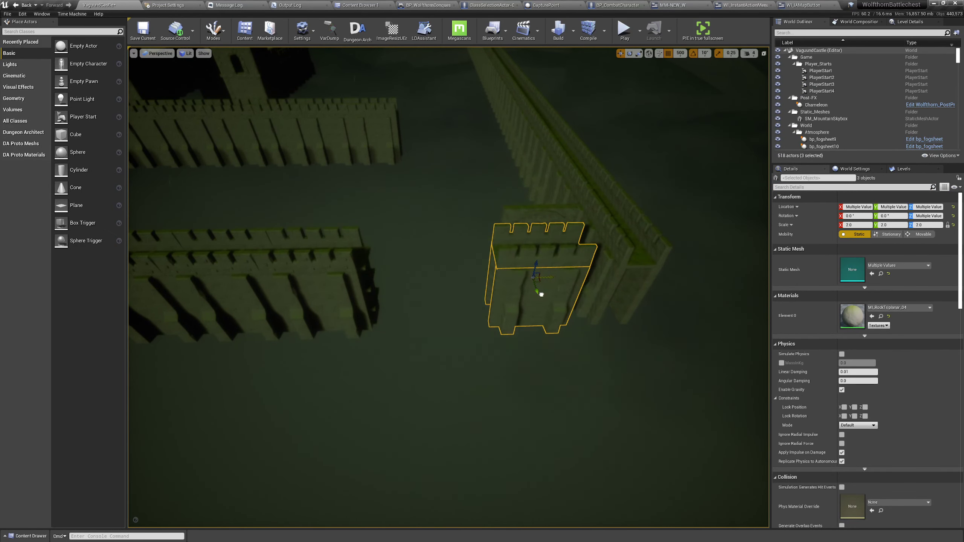
pyautogui.moveTo(583, 294)
pyautogui.mouseDown(button='right')
pyautogui.moveTo(550, 293)
pyautogui.moveTo(565, 291)
pyautogui.mouseUp(button='right')
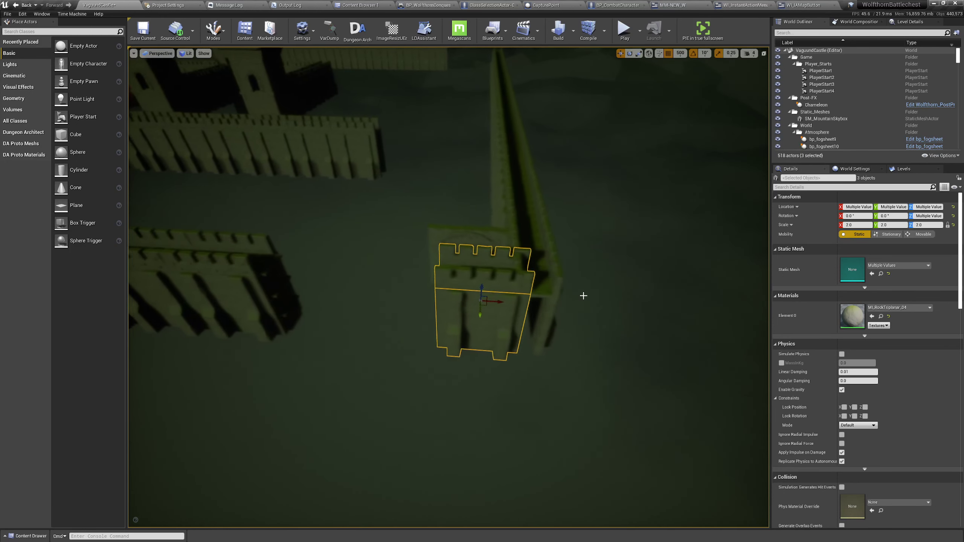
pyautogui.hotkey('ctrl', 'z')
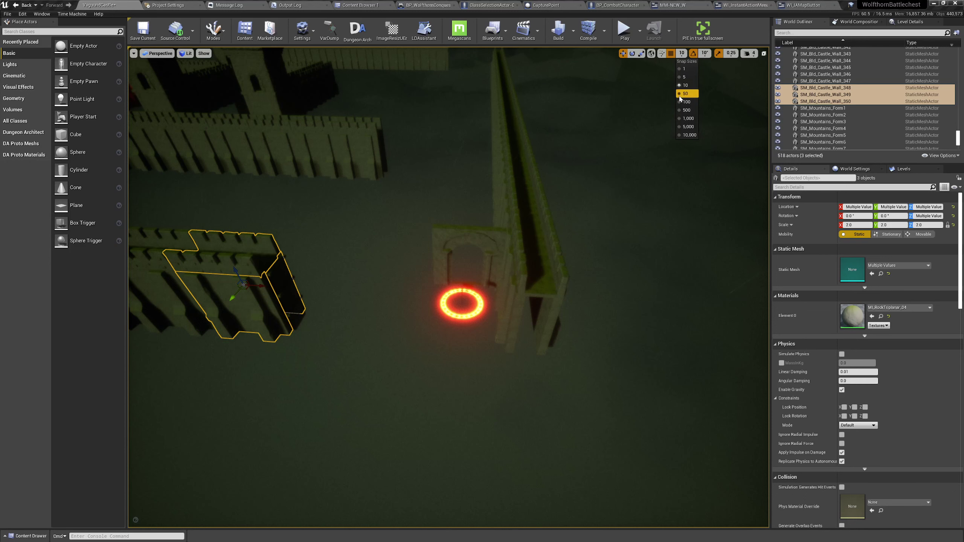
# - Set the position grid snap to 50 and move the duplicated wall section across the gap against the corner wall
pyautogui.moveTo(512, 268); pyautogui.dragTo(516, 269, button='right')
pyautogui.press('a')
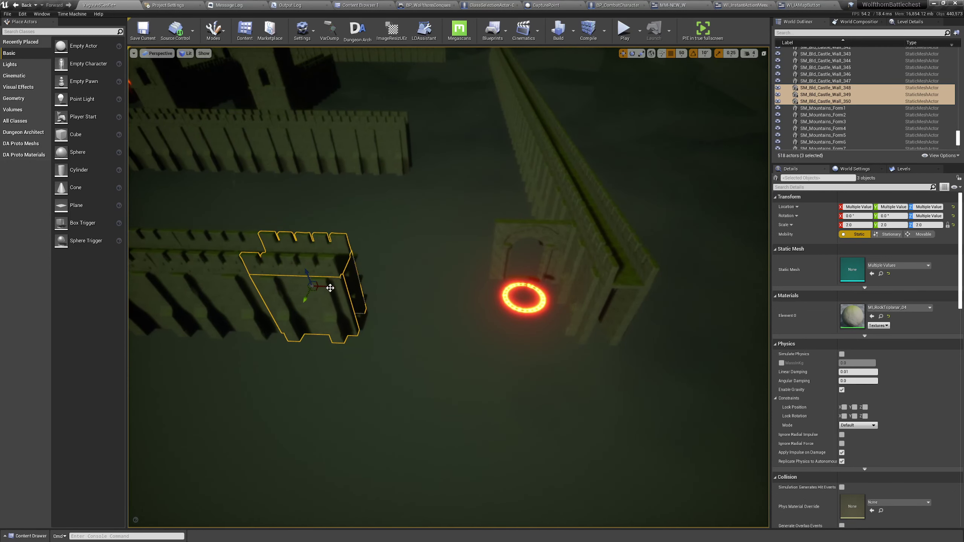
pyautogui.moveTo(457, 293); pyautogui.dragTo(545, 298)
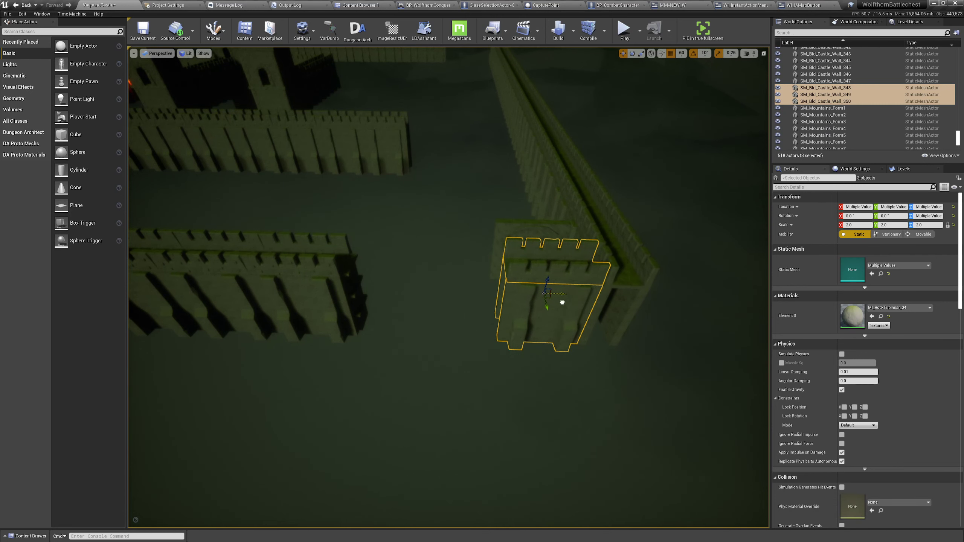
pyautogui.press('d')
pyautogui.moveTo(564, 303)
pyautogui.mouseDown(button='right')
pyautogui.moveTo(575, 303)
pyautogui.moveTo(564, 302)
pyautogui.mouseUp(button='right')
pyautogui.press('w')
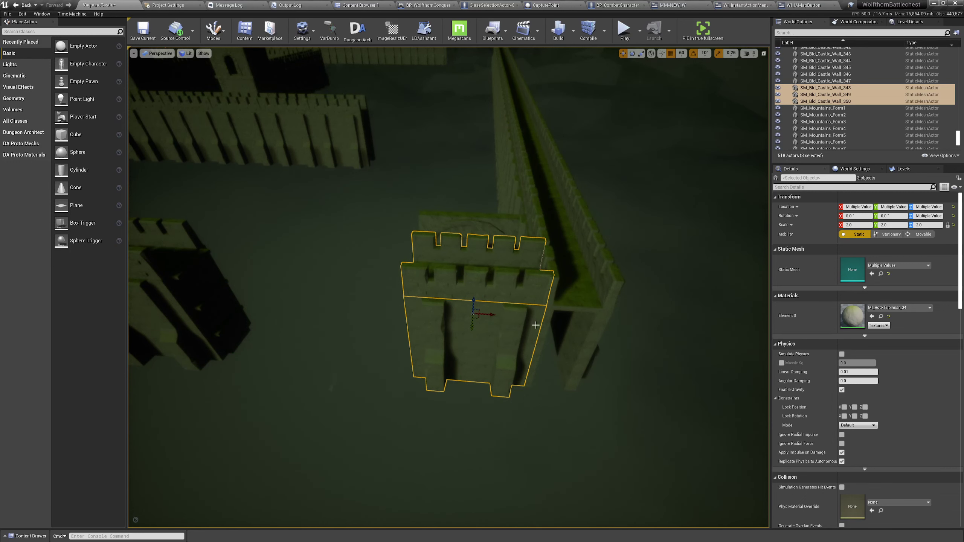
pyautogui.moveTo(495, 312); pyautogui.dragTo(498, 313, button='right')
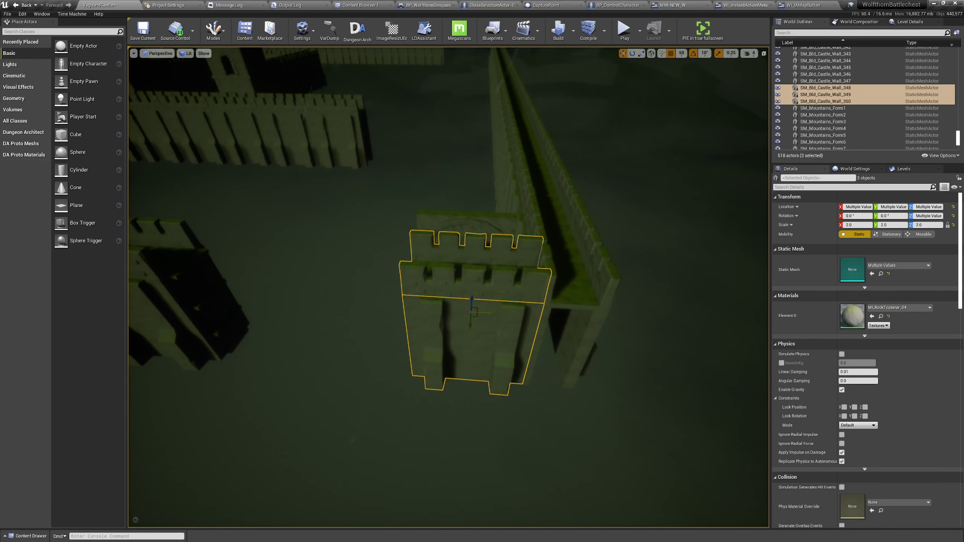
pyautogui.moveTo(487, 314)
pyautogui.mouseDown()
pyautogui.moveTo(472, 314)
pyautogui.moveTo(481, 318)
pyautogui.mouseUp()
pyautogui.press('d')
pyautogui.moveTo(485, 318); pyautogui.dragTo(485, 318, button='right')
# - Inspect how the copied wall section lines up with the corner wall and the doorway behind it
pyautogui.press('g')
pyautogui.press('g')
pyautogui.press('a')
pyautogui.press('d')
pyautogui.press('s')
pyautogui.press('a')
pyautogui.press('d')
pyautogui.press('w')
pyautogui.press('a')
pyautogui.press('d')
pyautogui.press('s')
pyautogui.press('a')
pyautogui.press('d')
# - Duplicate the stone pillar from the far corner and move the copy to the open corner beside the copied wall section
pyautogui.moveTo(372, 313); pyautogui.dragTo(323, 302)
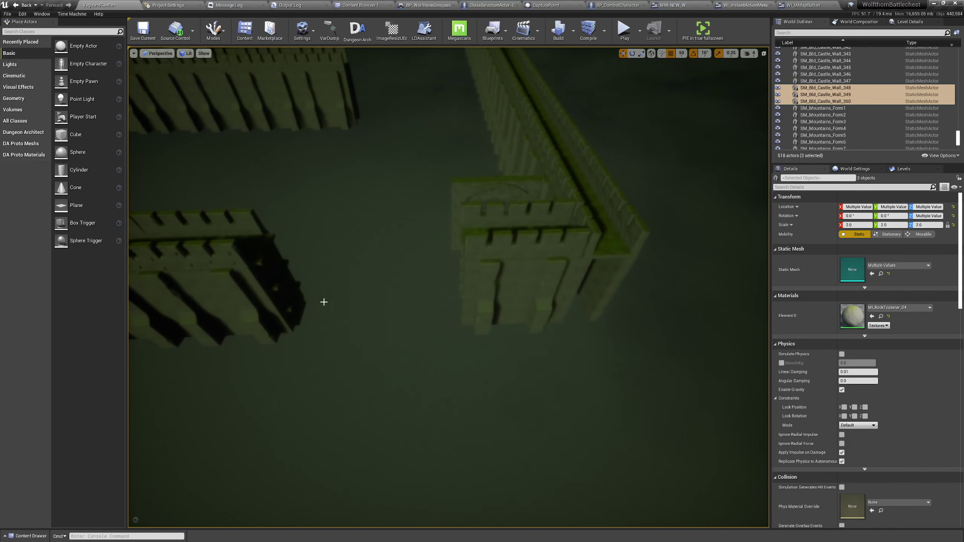
pyautogui.press('a')
pyautogui.moveTo(269, 291); pyautogui.dragTo(269, 291, button='right')
pyautogui.moveTo(271, 291); pyautogui.dragTo(288, 311)
pyautogui.click(372, 327)
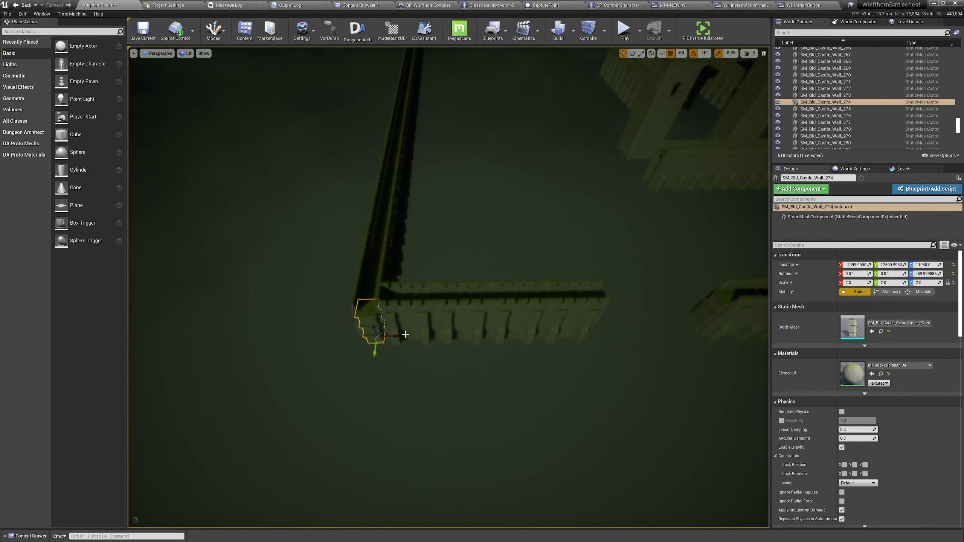
pyautogui.keyDown('alt'); pyautogui.moveTo(394, 334); pyautogui.dragTo(673, 333); pyautogui.keyUp('alt')
pyautogui.press('s')
pyautogui.moveTo(504, 323); pyautogui.dragTo(504, 324, button='right')
pyautogui.press('d')
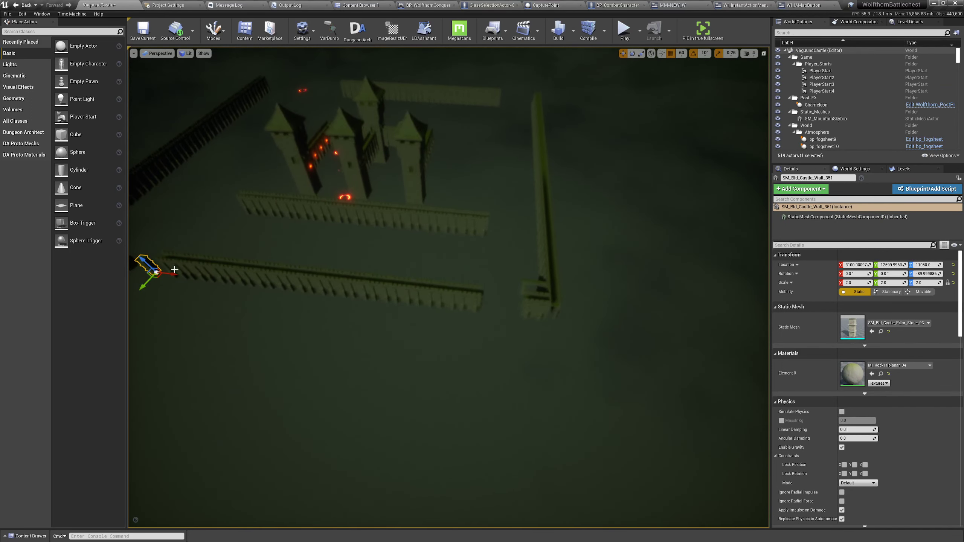
pyautogui.moveTo(175, 269); pyautogui.dragTo(547, 327)
pyautogui.press('f')
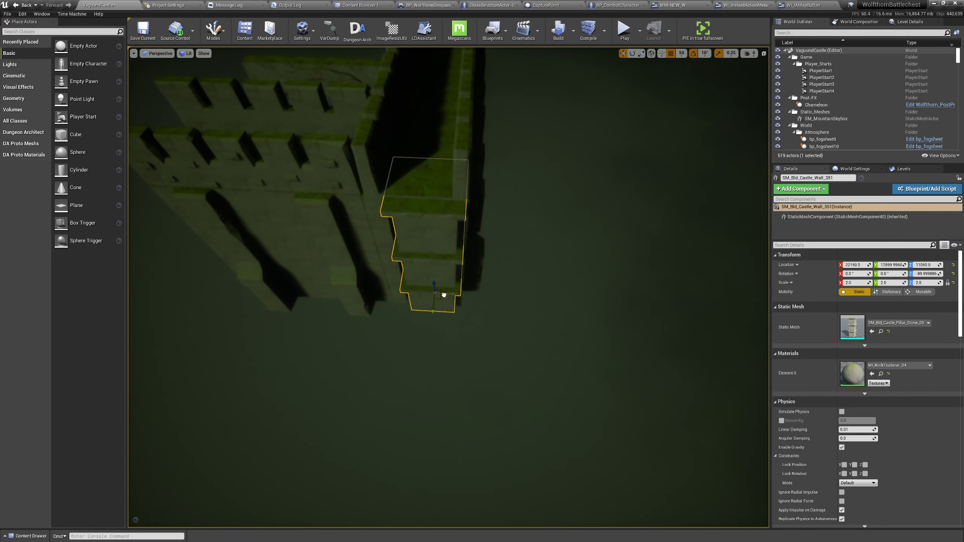
# - Duplicate the stone pillar again and place the copy at the gap-side end of the copied wall section
pyautogui.moveTo(452, 289); pyautogui.dragTo(451, 288, button='right')
pyautogui.press('w')
pyautogui.press('Escape')
pyautogui.press('a')
pyautogui.press('s')
pyautogui.press('a')
pyautogui.click(386, 308)
pyautogui.moveTo(386, 307); pyautogui.dragTo(387, 308, button='right')
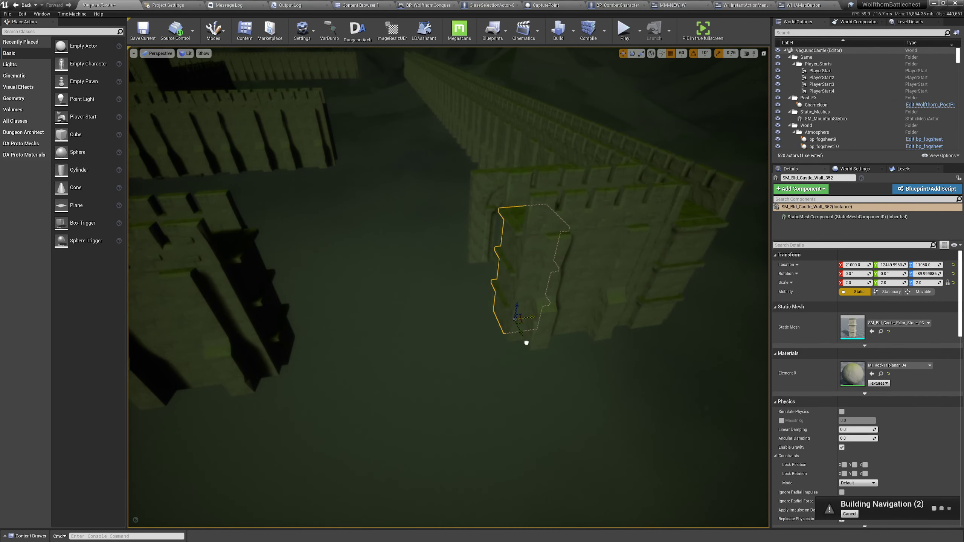
pyautogui.press('Escape')
# - Move CapturePoint3 away from the doorway walls to about X 20620, Y 11170
pyautogui.press('a')
pyautogui.moveTo(508, 285); pyautogui.dragTo(507, 285, button='right')
pyautogui.press('s')
pyautogui.press('s')
pyautogui.press('w')
pyautogui.press('s')
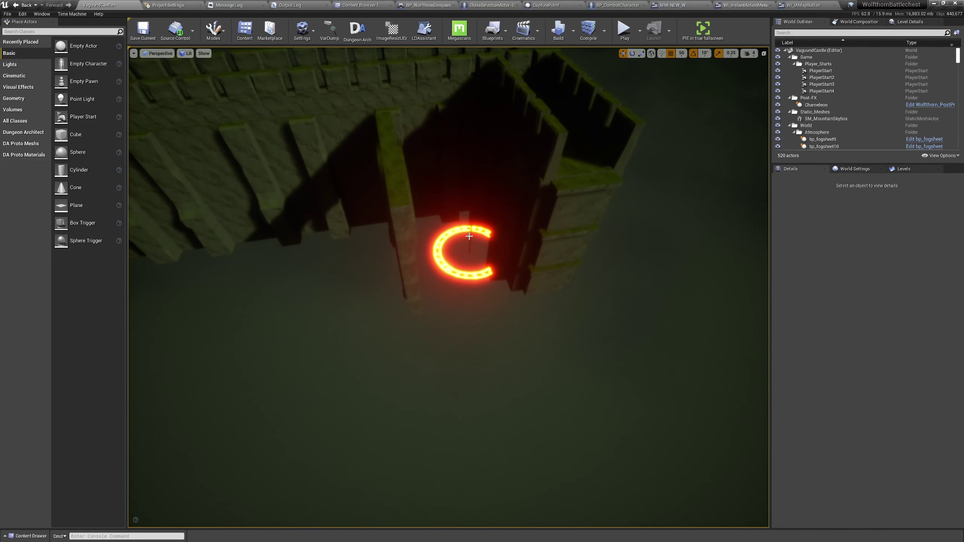
pyautogui.click(472, 241)
pyautogui.click(470, 240)
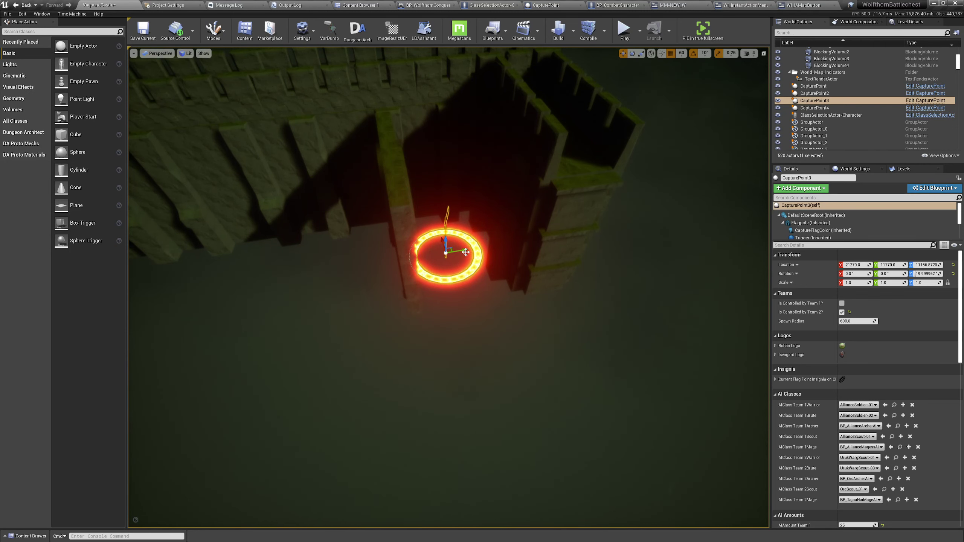
pyautogui.moveTo(466, 252); pyautogui.dragTo(439, 255)
pyautogui.moveTo(407, 257); pyautogui.dragTo(407, 257, button='right')
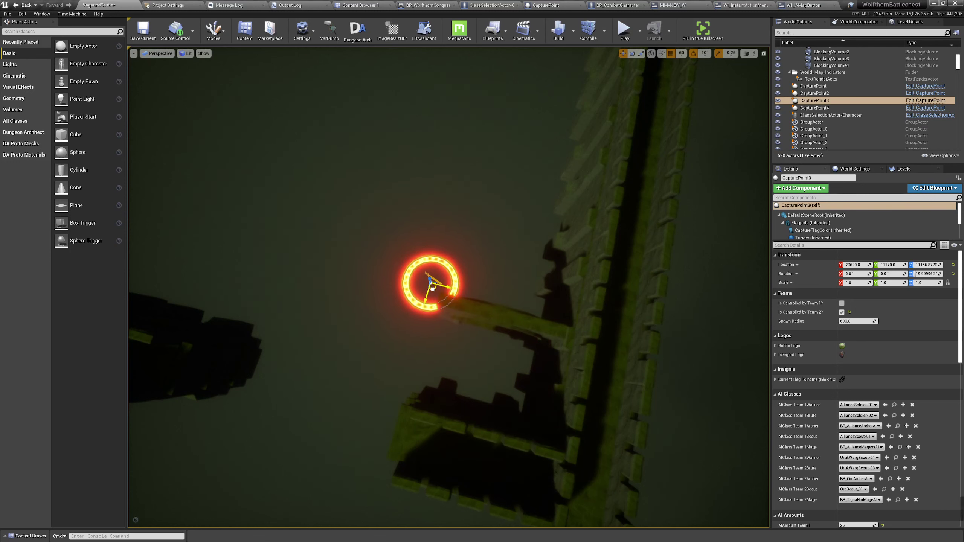
pyautogui.click(488, 310)
pyautogui.moveTo(531, 301); pyautogui.dragTo(558, 299, button='right')
pyautogui.click(522, 272)
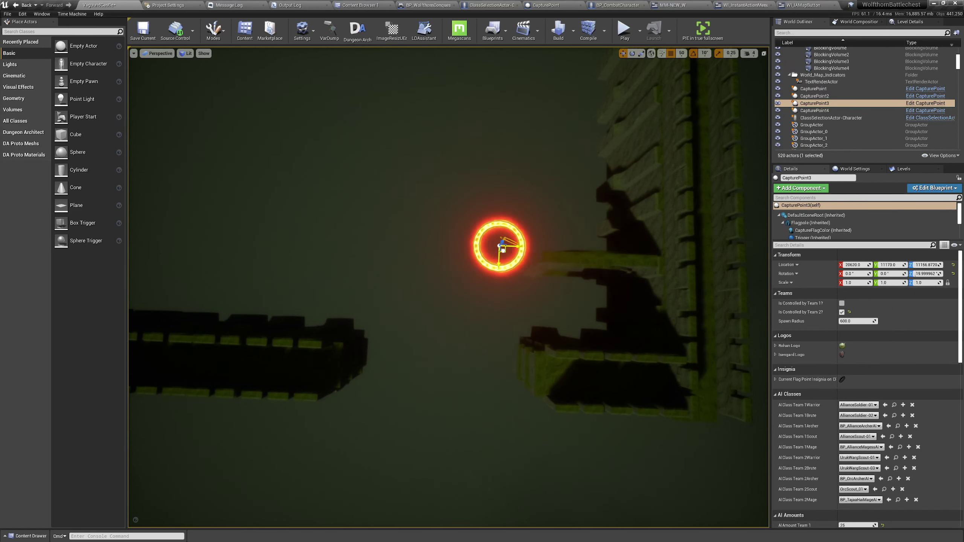
# - Duplicate the big castle door arch and offset the copy 1000 units along Y, farther inside the courtyard
pyautogui.click(592, 260)
pyautogui.moveTo(591, 260); pyautogui.dragTo(352, 269, button='right')
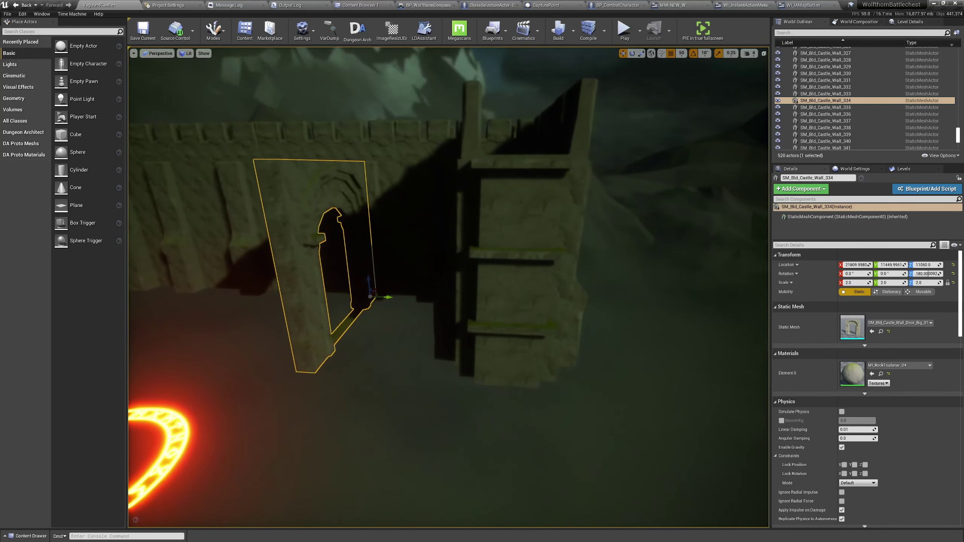
pyautogui.press('a')
pyautogui.moveTo(590, 309); pyautogui.dragTo(577, 306, button='right')
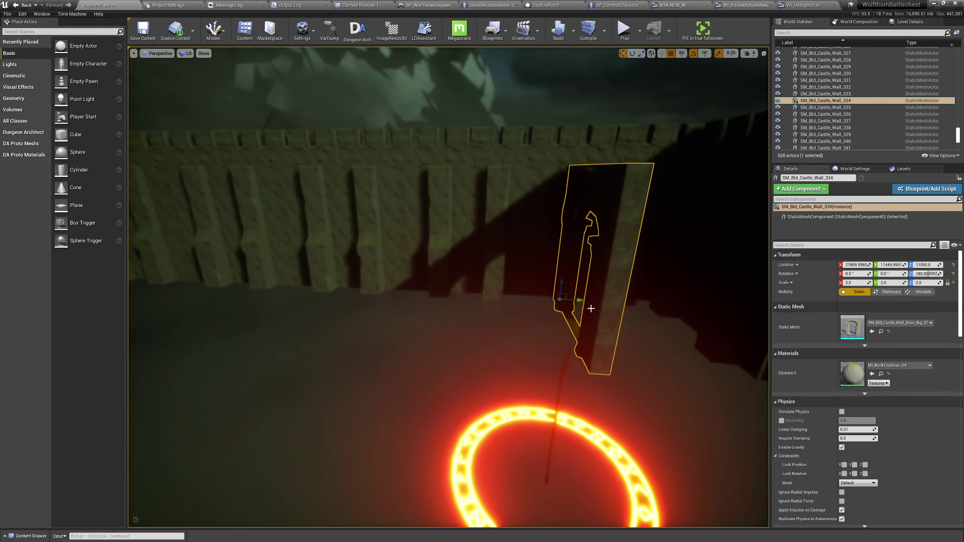
pyautogui.moveTo(582, 301); pyautogui.dragTo(452, 308)
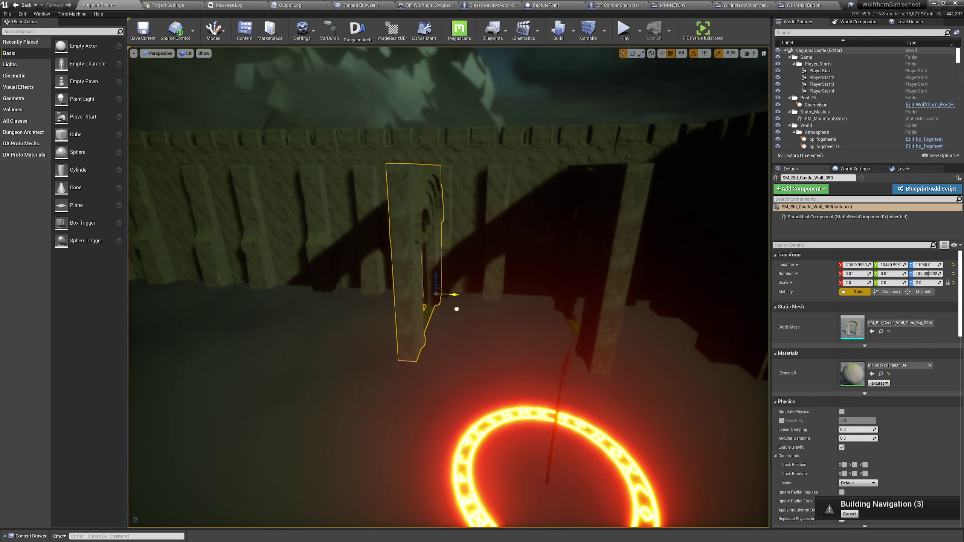
pyautogui.press('Escape')
# - Browse the castle meshes in PolygonFantasyKingdom's Buildings folder for further wall and doorway pieces
pyautogui.press('a')
pyautogui.moveTo(411, 309); pyautogui.dragTo(490, 281, button='right')
pyautogui.press('s')
pyautogui.press('w')
pyautogui.hotkey('ctrl', 'space')
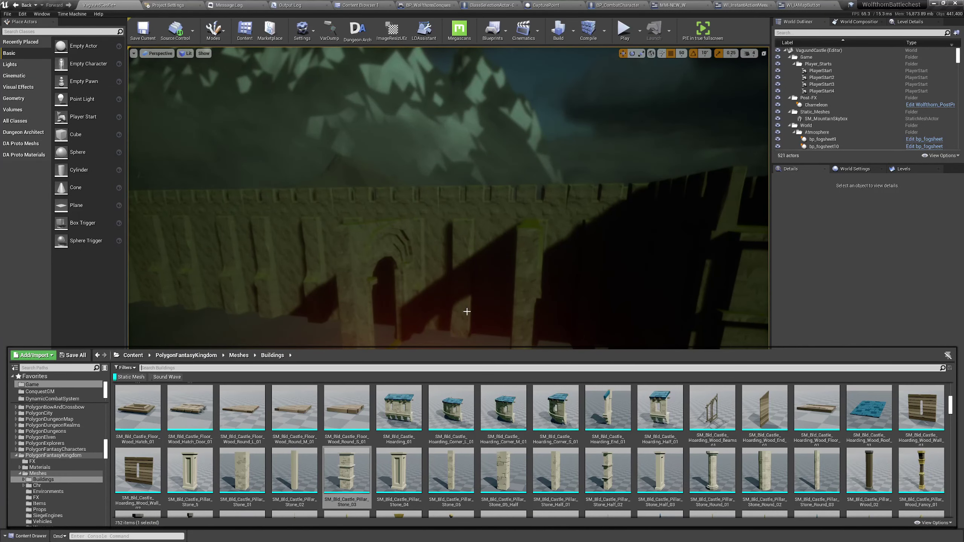
pyautogui.scroll(-10, 612, 425)
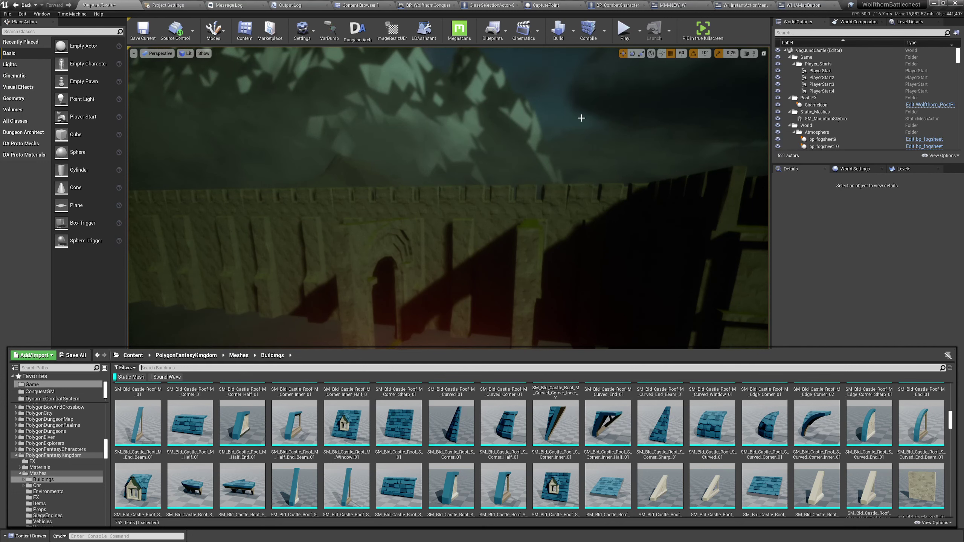
# - Duplicate the stone pillar at the nearby wall end and place the copy at the facing castle wall's end, about X 18950, Y 7450
pyautogui.moveTo(509, 222); pyautogui.dragTo(489, 224, button='right')
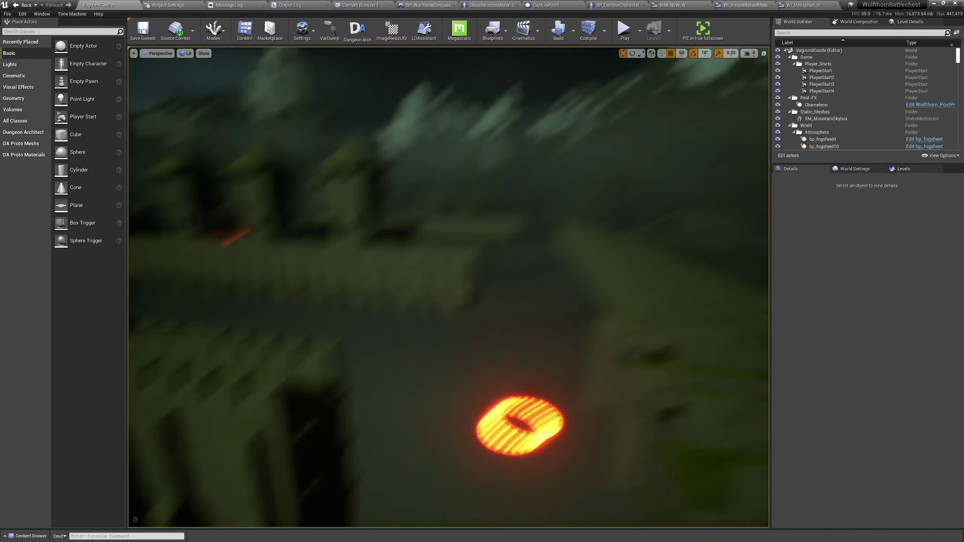
pyautogui.moveTo(371, 255)
pyautogui.mouseDown(button='right')
pyautogui.moveTo(337, 277)
pyautogui.moveTo(352, 282)
pyautogui.moveTo(372, 255)
pyautogui.mouseUp(button='right')
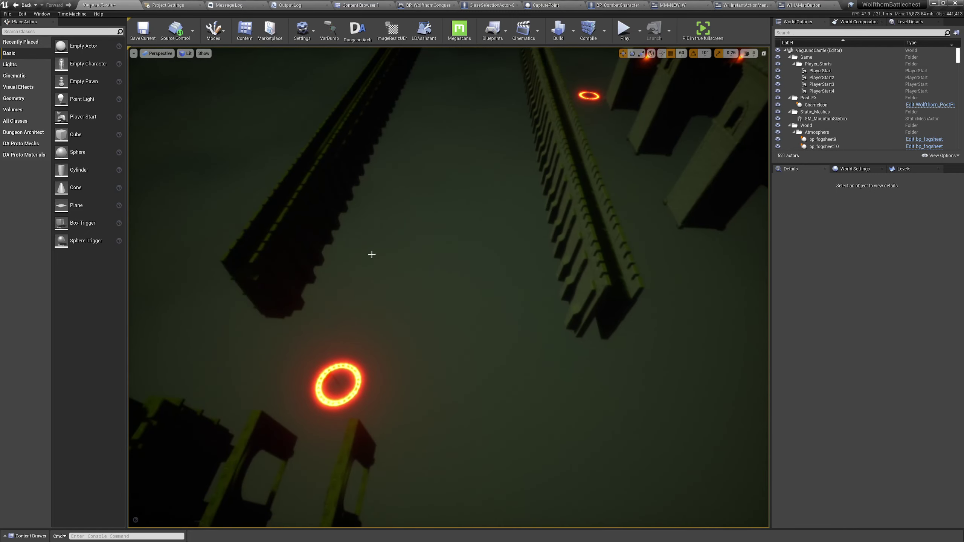
pyautogui.click(267, 301)
pyautogui.moveTo(266, 301); pyautogui.dragTo(303, 292, button='right')
pyautogui.keyDown('alt'); pyautogui.moveTo(206, 326); pyautogui.dragTo(206, 325); pyautogui.keyUp('alt')
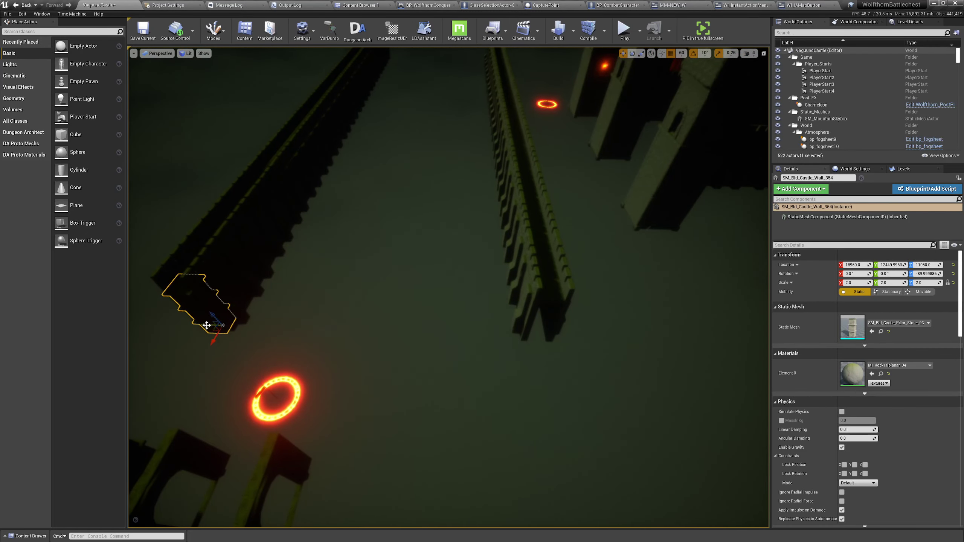
pyautogui.keyDown('alt'); pyautogui.moveTo(380, 350); pyautogui.dragTo(566, 356); pyautogui.keyUp('alt')
pyautogui.moveTo(536, 363)
pyautogui.mouseDown(button='right')
pyautogui.moveTo(548, 369)
pyautogui.moveTo(535, 364)
pyautogui.mouseUp(button='right')
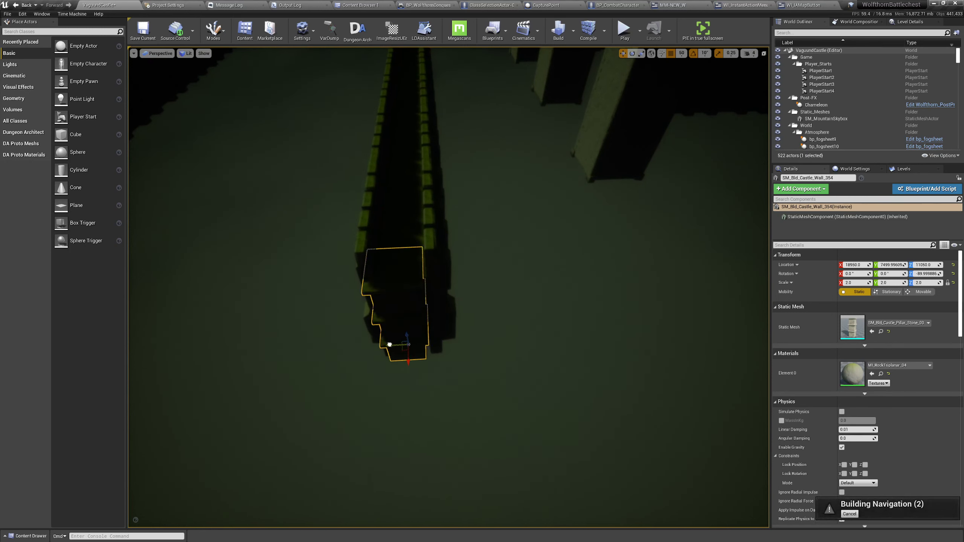
pyautogui.click(445, 345)
pyautogui.moveTo(445, 344); pyautogui.dragTo(508, 347, button='right')
# - Duplicate that stone pillar and place the copy at the same wall's opposite end, about X 5150, Y 7450
pyautogui.click(487, 342)
pyautogui.hotkey('ctrl', 'w')
pyautogui.keyDown('shift'); pyautogui.moveTo(747, 231); pyautogui.dragTo(634, 234); pyautogui.keyUp('shift')
pyautogui.moveTo(701, 222); pyautogui.dragTo(701, 222, button='right')
pyautogui.press('w')
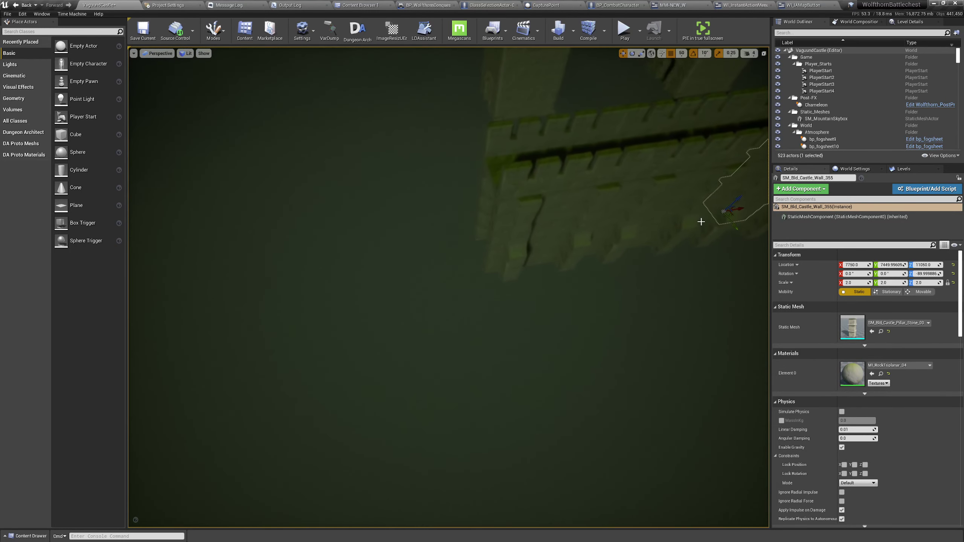
pyautogui.moveTo(744, 208); pyautogui.dragTo(520, 247)
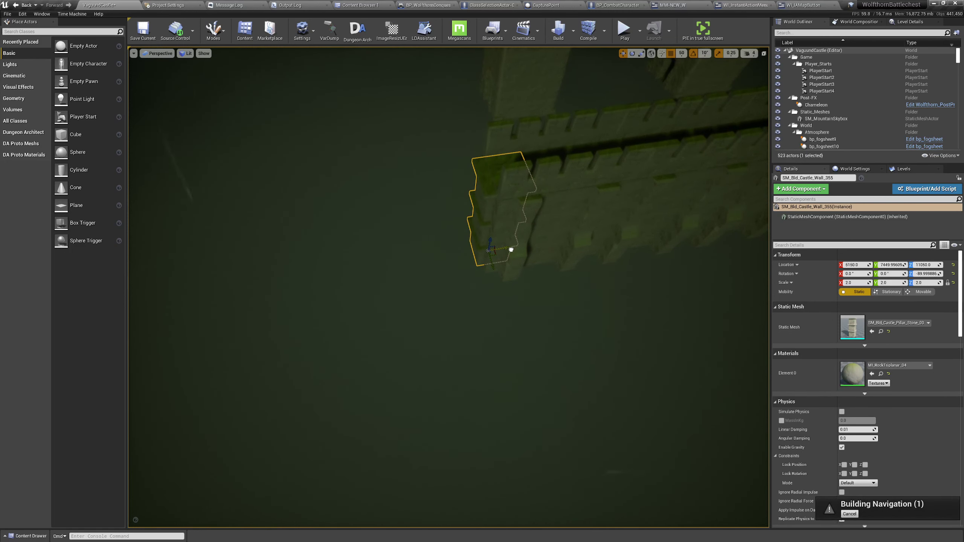
pyautogui.press('Escape')
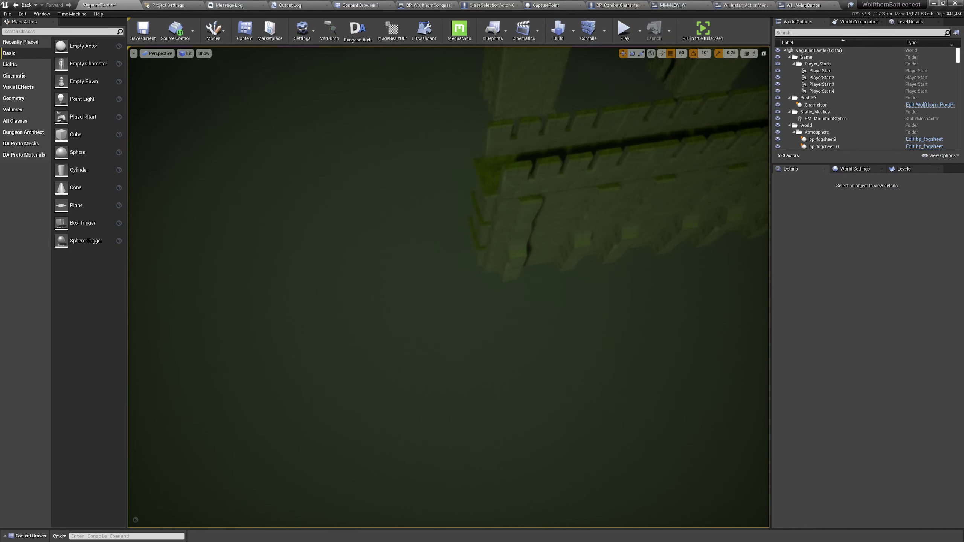
# - Duplicate the end pillar and move the copy along Y across the castle grounds to the opposite parallel wall
pyautogui.press('s')
pyautogui.moveTo(485, 238); pyautogui.dragTo(505, 232, button='right')
pyautogui.press('s')
pyautogui.press('w')
pyautogui.click(442, 295)
pyautogui.moveTo(442, 295); pyautogui.dragTo(471, 296, button='right')
pyautogui.press('s')
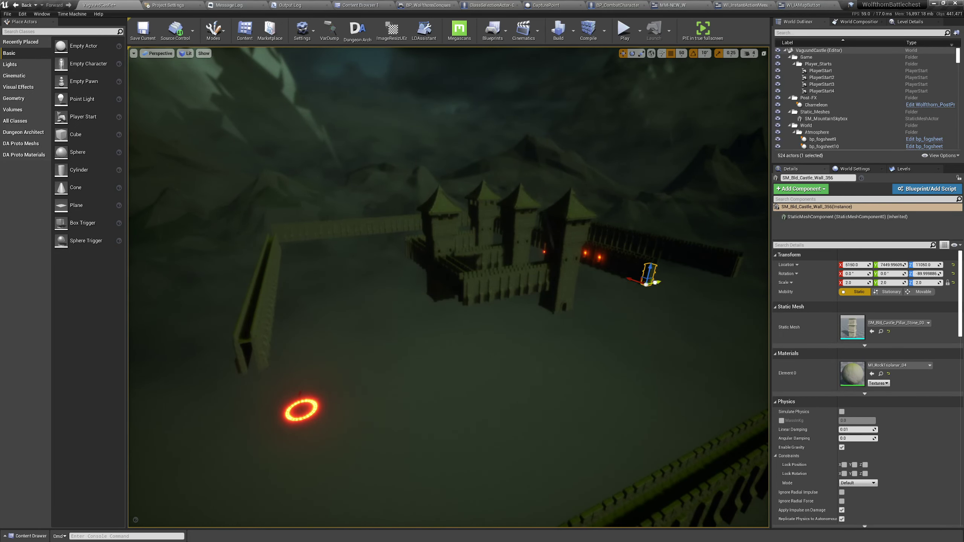
pyautogui.moveTo(659, 281); pyautogui.dragTo(258, 343)
# - Align the copied pillar with the open wall end at about Y -9100
pyautogui.press('f')
pyautogui.press('w')
pyautogui.moveTo(270, 336); pyautogui.dragTo(270, 337, button='right')
pyautogui.press('w')
pyautogui.moveTo(401, 347)
pyautogui.mouseDown(button='right')
pyautogui.moveTo(410, 357)
pyautogui.moveTo(401, 347)
pyautogui.mouseUp(button='right')
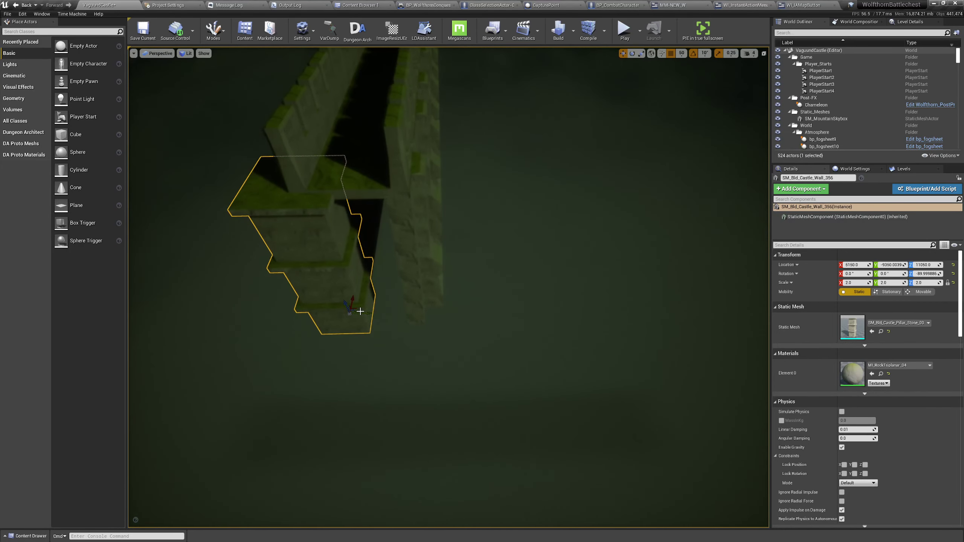
pyautogui.moveTo(366, 313); pyautogui.dragTo(403, 312)
# - Duplicate the aligned pillar and place the copy at the wall's other end, about X 18900, Y -9100
pyautogui.moveTo(403, 312); pyautogui.dragTo(341, 312, button='right')
pyautogui.press('d')
pyautogui.moveTo(270, 321)
pyautogui.mouseDown(button='right')
pyautogui.moveTo(280, 316)
pyautogui.moveTo(271, 309)
pyautogui.mouseUp(button='right')
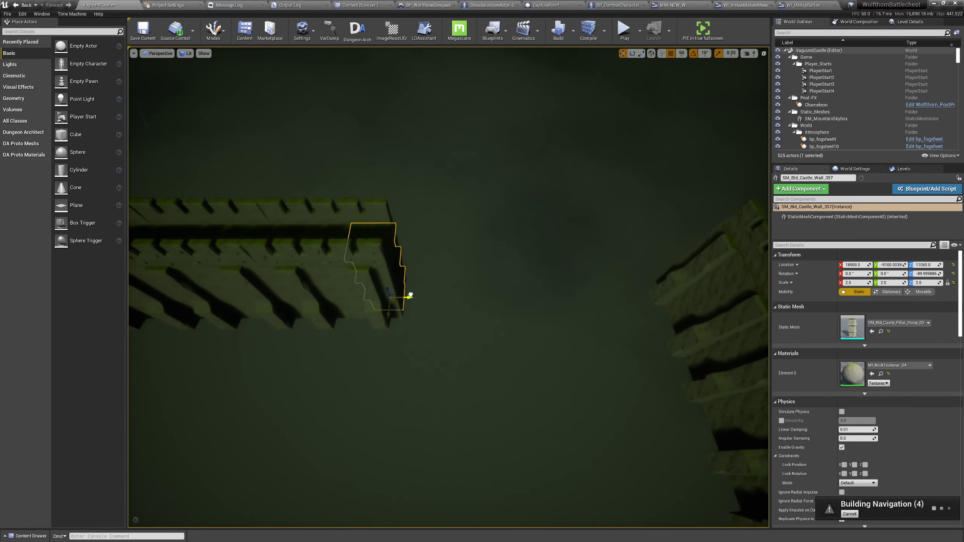
pyautogui.moveTo(413, 295); pyautogui.dragTo(505, 292, button='right')
pyautogui.press('Escape')
# - Duplicate the grouped wall section at that wall end and place the copy across the gap, against the outer wall
pyautogui.click(523, 289)
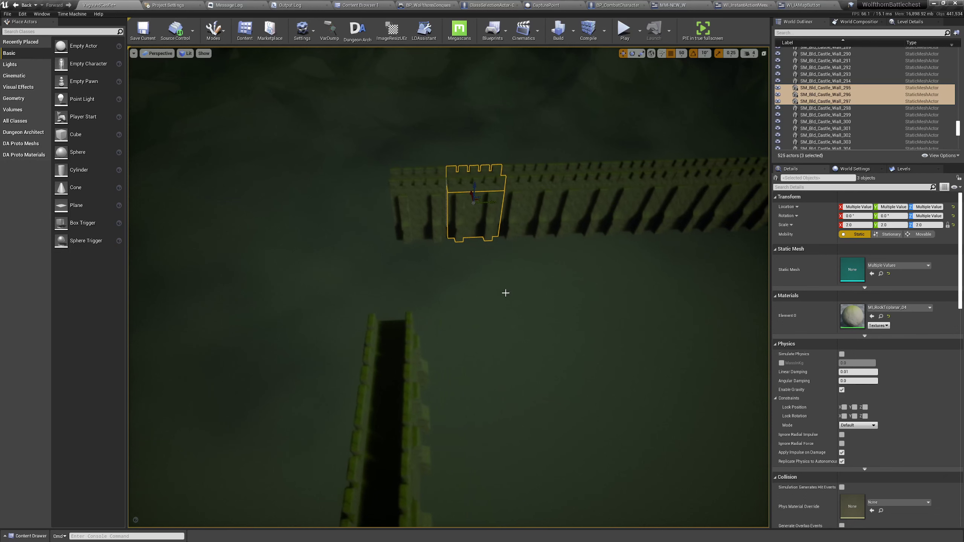
pyautogui.click(409, 344)
pyautogui.moveTo(408, 340); pyautogui.dragTo(408, 340, button='right')
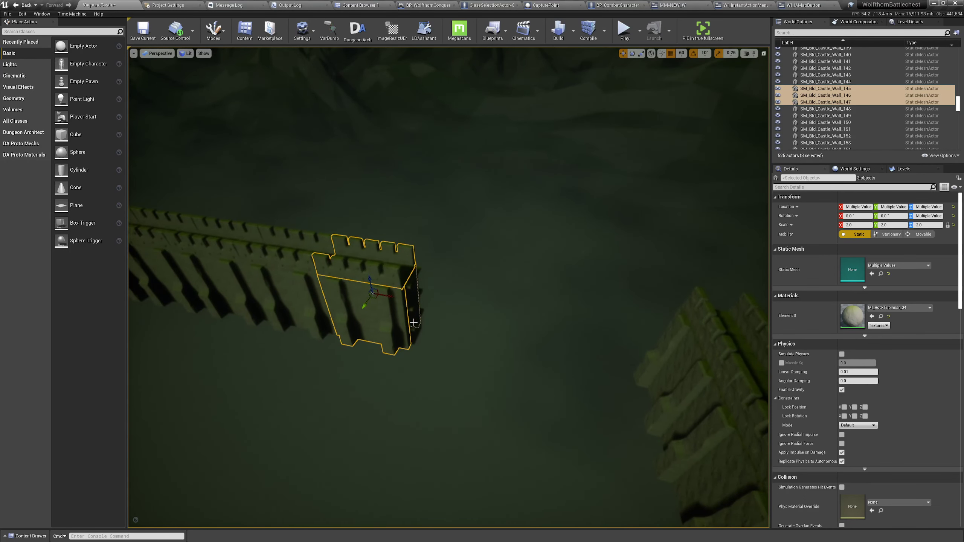
pyautogui.keyDown('alt'); pyautogui.moveTo(390, 296); pyautogui.dragTo(652, 346); pyautogui.keyUp('alt')
pyautogui.moveTo(652, 346); pyautogui.dragTo(657, 346, button='right')
pyautogui.moveTo(494, 380); pyautogui.dragTo(494, 380, button='right')
pyautogui.moveTo(444, 342); pyautogui.dragTo(433, 343)
pyautogui.press('a')
pyautogui.moveTo(434, 344); pyautogui.dragTo(435, 344, button='right')
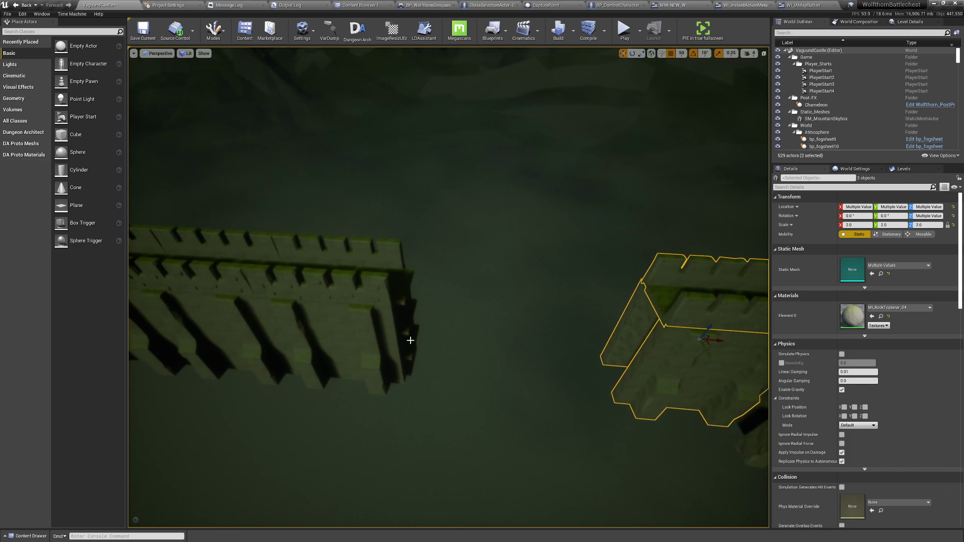
# - Duplicate the wall-end pillar and place the copy at the gap-side end of the new section, about X 21000, Y -9100
pyautogui.click(410, 341)
pyautogui.hotkey('ctrl', 'w')
pyautogui.moveTo(616, 380); pyautogui.dragTo(651, 384)
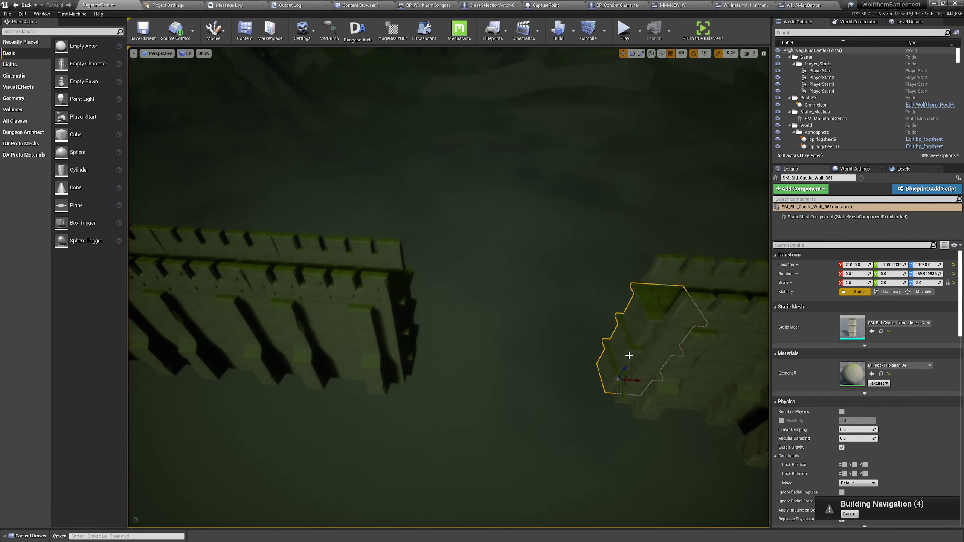
pyautogui.press('Escape')
# - Duplicate the stone pillar from the far outer corner and move the copy along Y to the newly formed corner
pyautogui.press('a')
pyautogui.moveTo(629, 355); pyautogui.dragTo(628, 355, button='right')
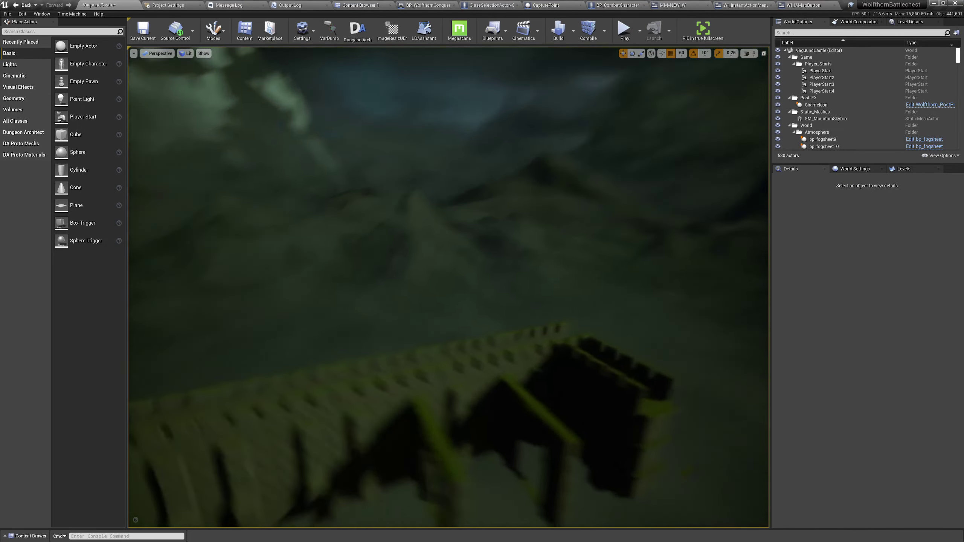
pyautogui.moveTo(555, 361); pyautogui.dragTo(555, 361, button='right')
pyautogui.click(334, 286)
pyautogui.moveTo(334, 286); pyautogui.dragTo(333, 286, button='right')
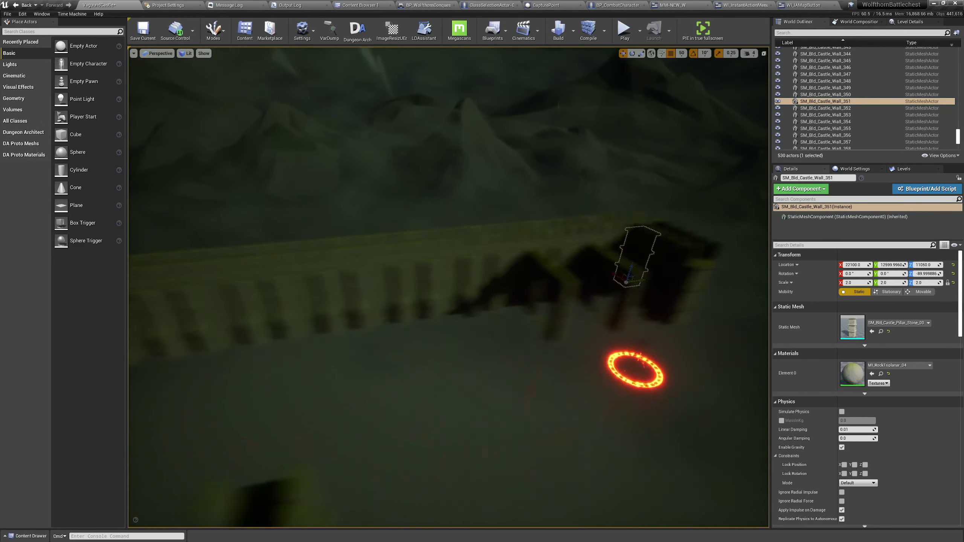
pyautogui.moveTo(635, 297); pyautogui.dragTo(634, 297, button='right')
pyautogui.hotkey('ctrl', 'c')
pyautogui.hotkey('ctrl', 'v')
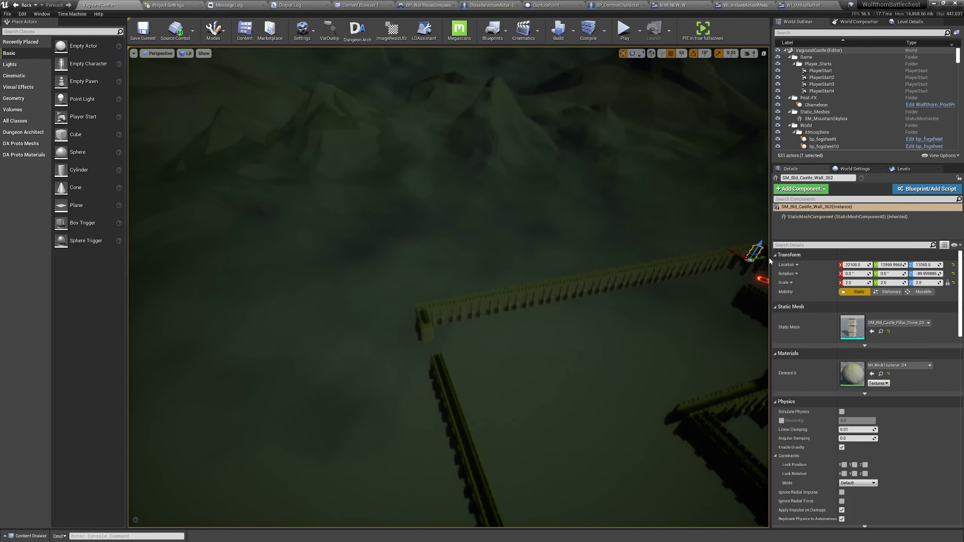
pyautogui.moveTo(762, 259); pyautogui.dragTo(398, 330)
pyautogui.moveTo(399, 329); pyautogui.dragTo(398, 330, button='right')
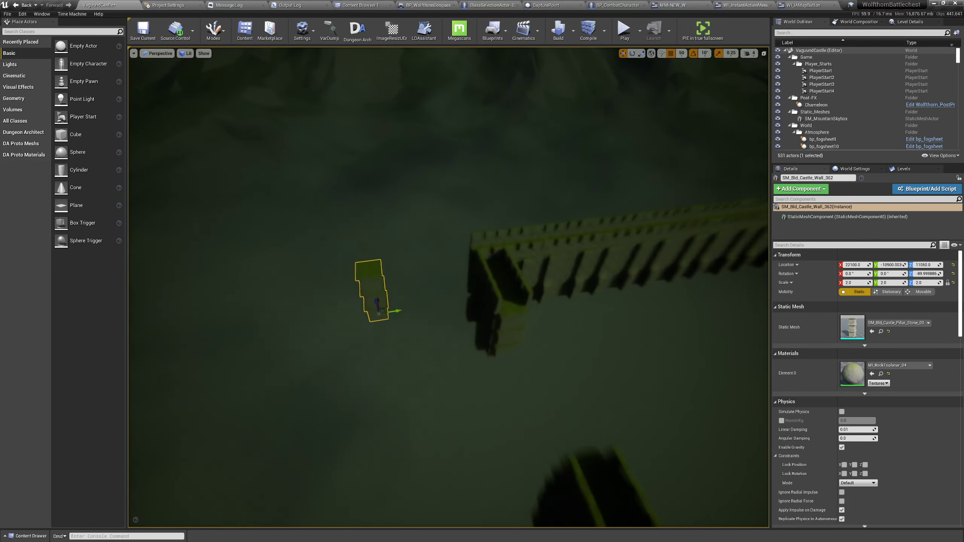
# - Fit the copied pillar into the open outer wall corner at about X 22100, Y -9150
pyautogui.moveTo(350, 349); pyautogui.dragTo(349, 348, button='right')
pyautogui.moveTo(311, 337); pyautogui.dragTo(505, 335)
pyautogui.moveTo(505, 335); pyautogui.dragTo(506, 335, button='right')
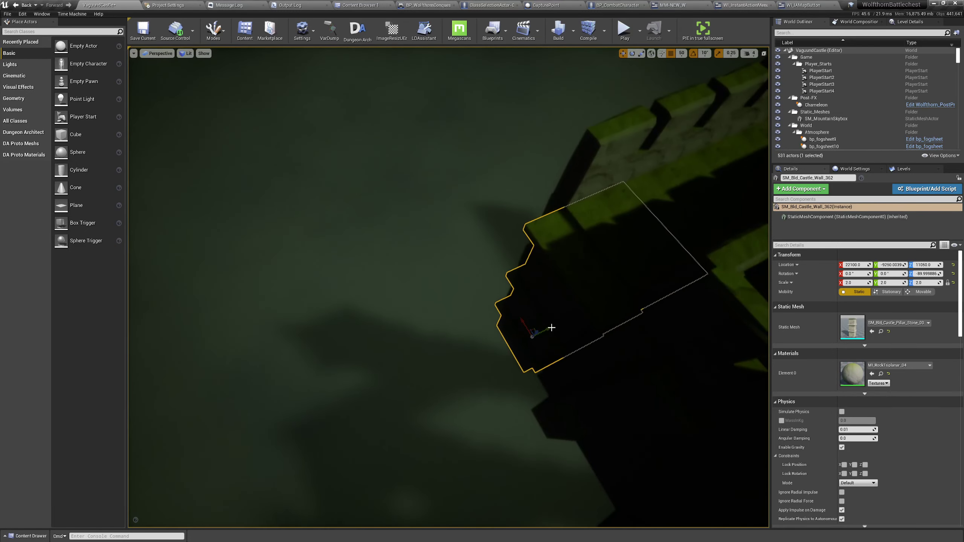
pyautogui.moveTo(551, 327); pyautogui.dragTo(567, 324)
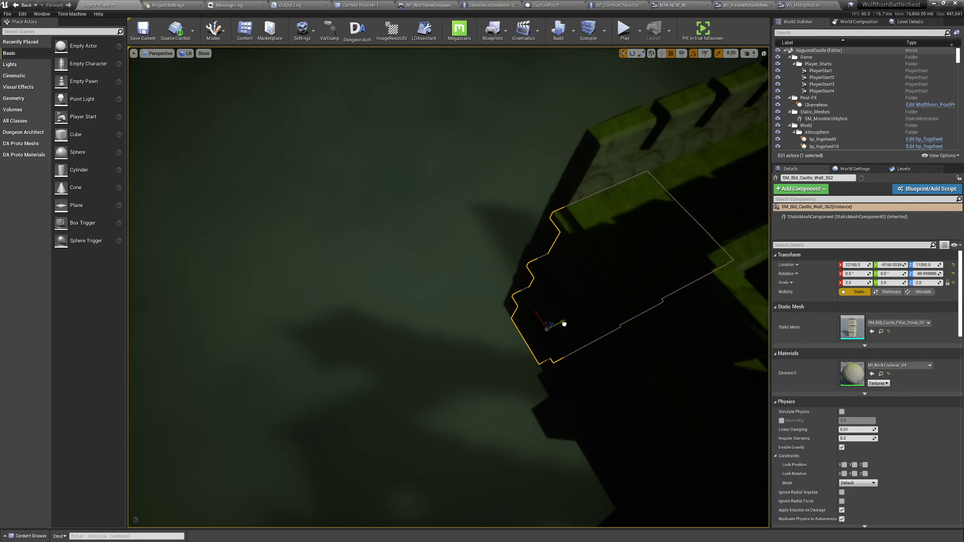
pyautogui.press('Escape')
# - Duplicate the new corner pillar and place the copy at the outer wall's opposite open end, about X -2450, Y -9200
pyautogui.moveTo(561, 309); pyautogui.dragTo(562, 310, button='right')
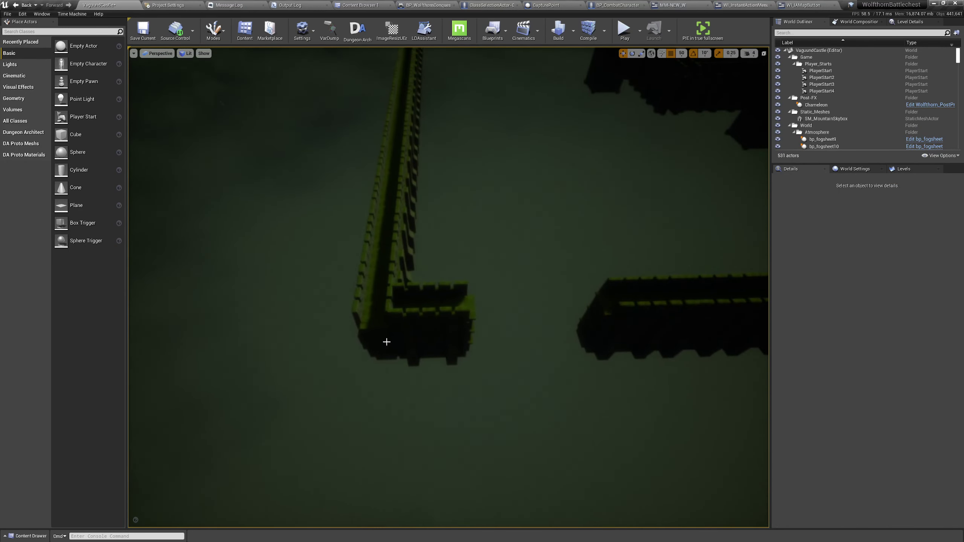
pyautogui.click(384, 342)
pyautogui.moveTo(359, 348); pyautogui.dragTo(366, 347, button='right')
pyautogui.hotkey('ctrl', 'w')
pyautogui.moveTo(216, 308); pyautogui.dragTo(633, 326)
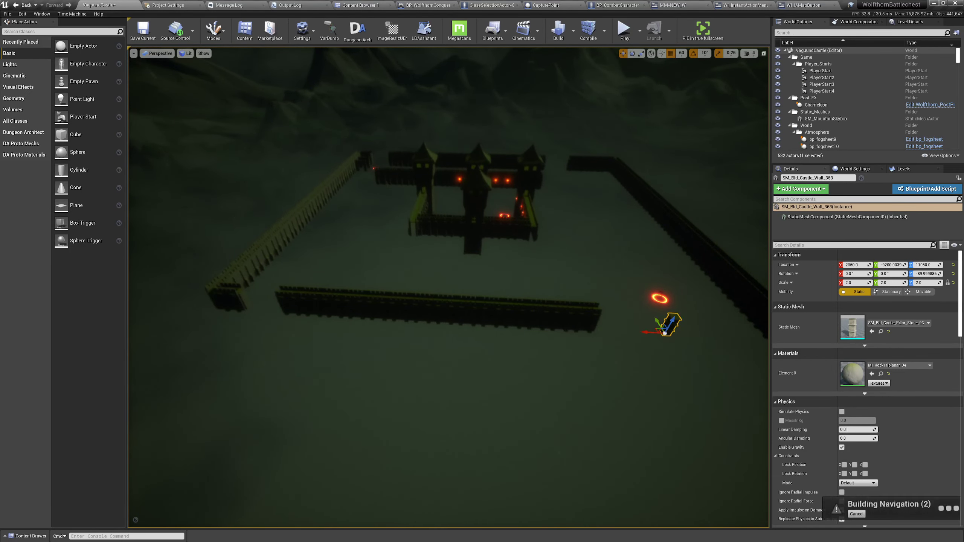
pyautogui.moveTo(633, 327); pyautogui.dragTo(633, 327, button='right')
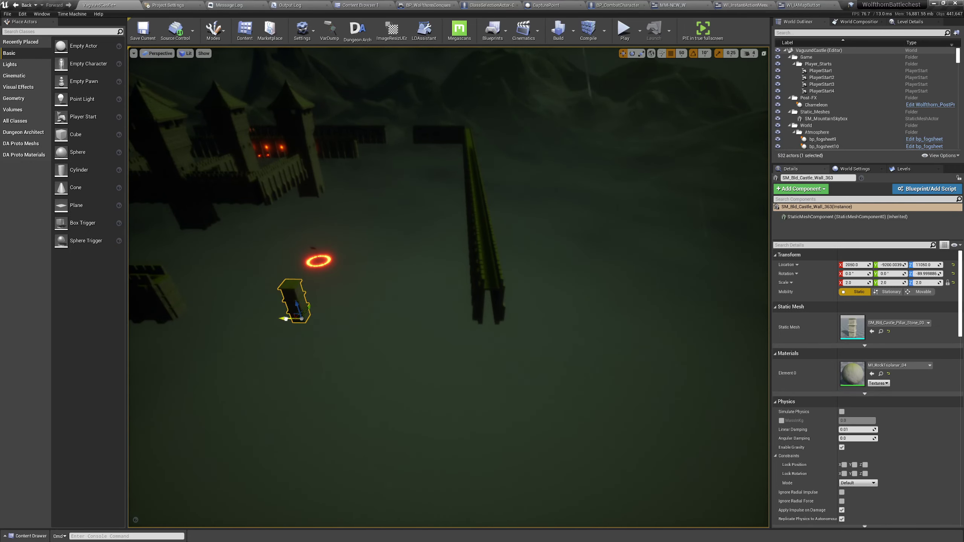
pyautogui.moveTo(466, 330); pyautogui.dragTo(471, 330)
pyautogui.moveTo(470, 330); pyautogui.dragTo(471, 330, button='right')
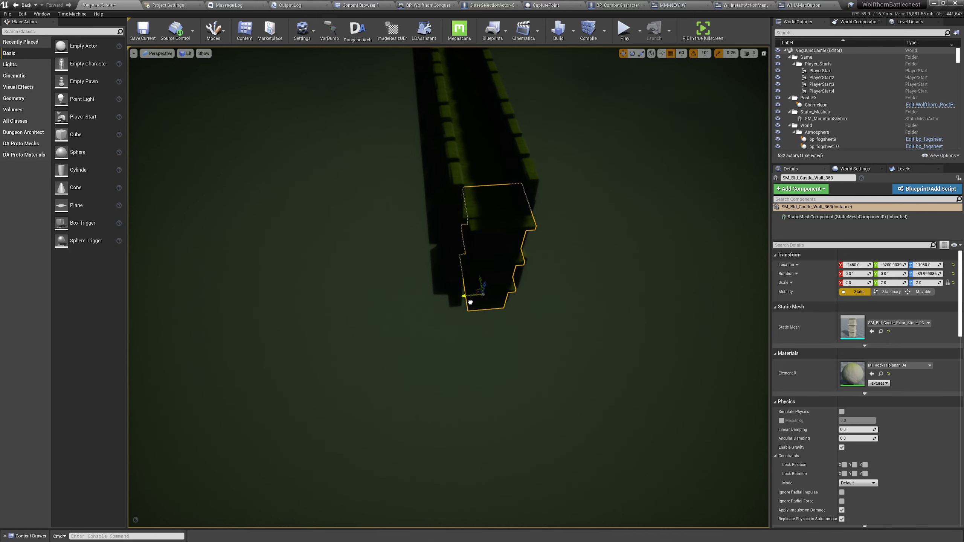
pyautogui.moveTo(463, 302); pyautogui.dragTo(463, 302, button='right')
pyautogui.press('Escape')
# - Duplicate the grouped end section of the inner wall and place the copy beyond a gap, near the capture point
pyautogui.moveTo(424, 273); pyautogui.dragTo(424, 274, button='right')
pyautogui.click(325, 318)
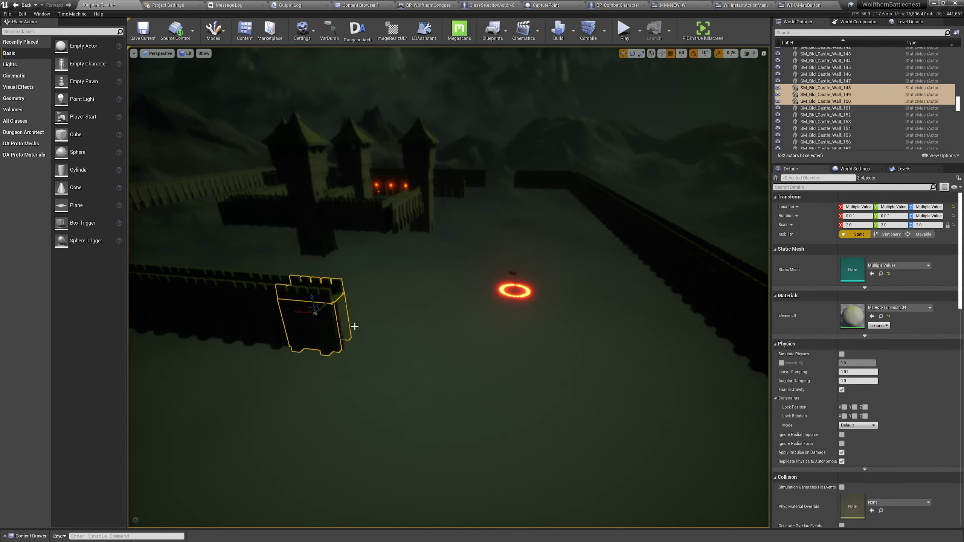
pyautogui.keyDown('alt'); pyautogui.moveTo(300, 312); pyautogui.dragTo(444, 335); pyautogui.keyUp('alt')
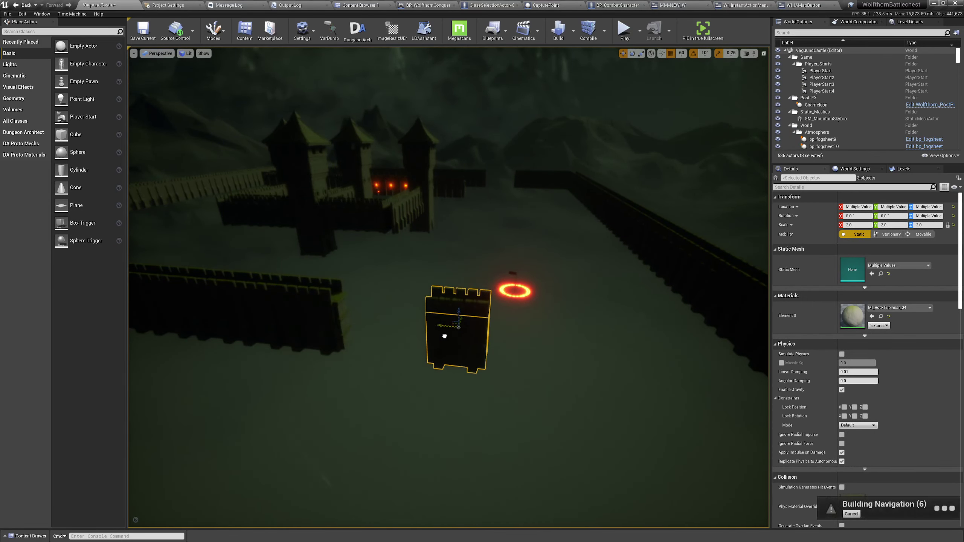
pyautogui.moveTo(447, 332); pyautogui.dragTo(448, 331, button='right')
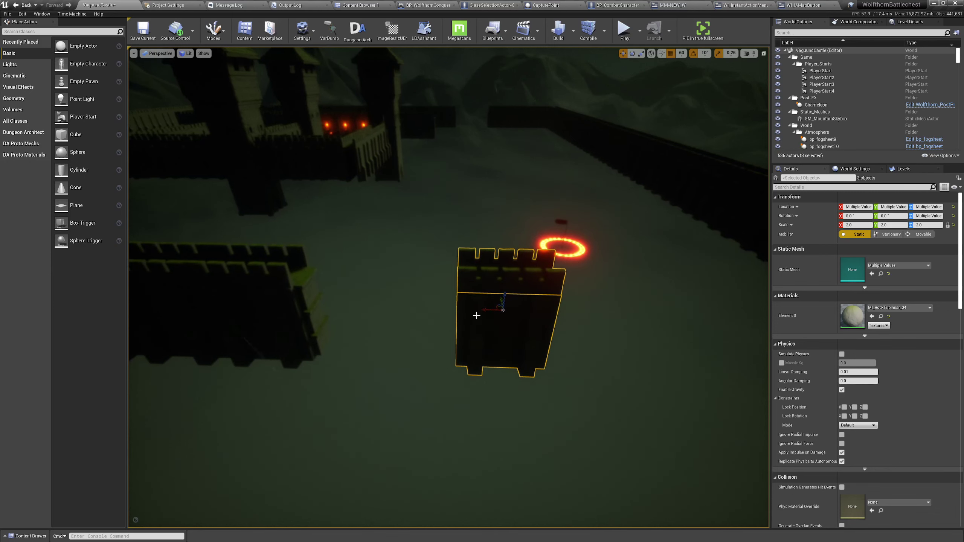
# - Duplicate the inner wall's end pillar and place the copy at the gap-side end of the freestanding section, about X 3300, Y -9100
pyautogui.click(311, 318)
pyautogui.moveTo(311, 319); pyautogui.dragTo(311, 321, button='right')
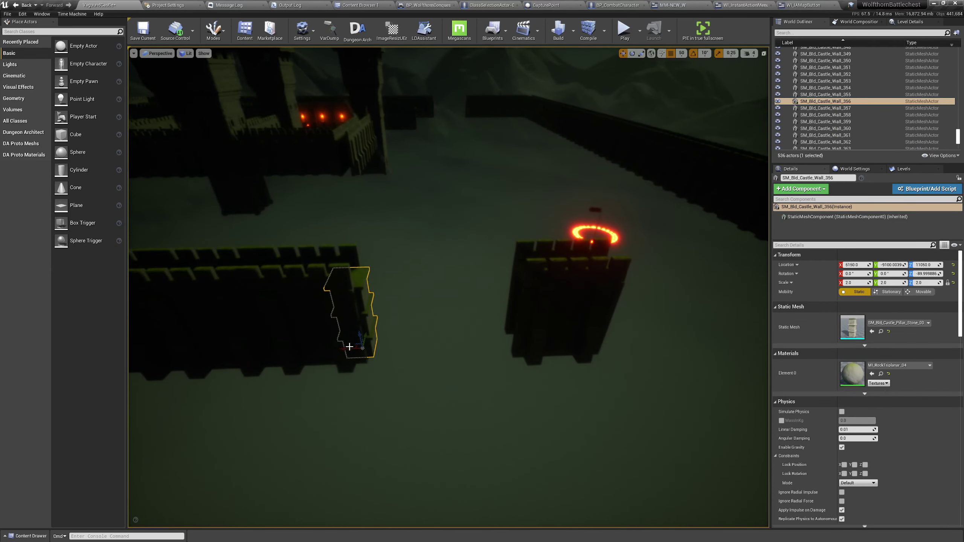
pyautogui.keyDown('alt'); pyautogui.moveTo(349, 346); pyautogui.dragTo(507, 346); pyautogui.keyUp('alt')
pyautogui.moveTo(508, 346); pyautogui.dragTo(509, 366, button='right')
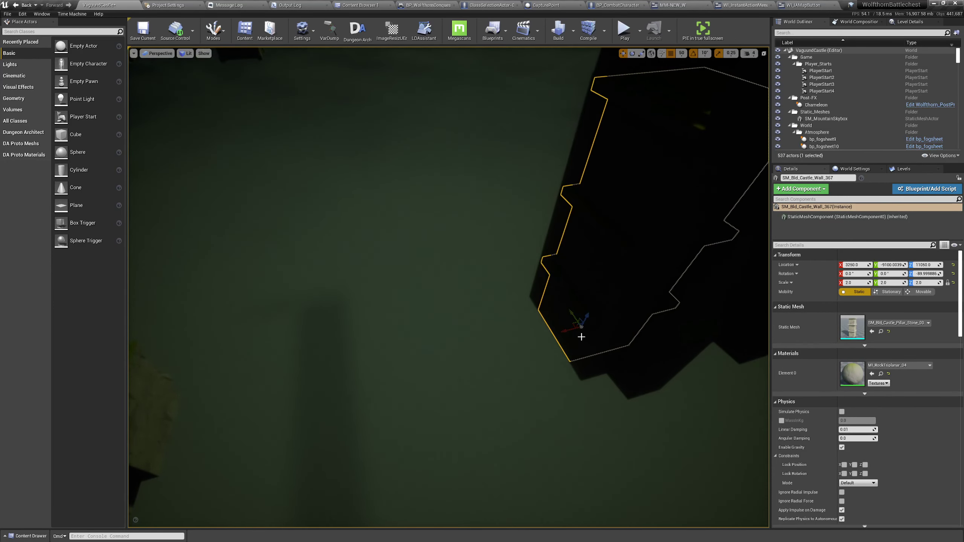
pyautogui.moveTo(569, 333)
pyautogui.mouseDown()
pyautogui.moveTo(582, 338)
pyautogui.moveTo(574, 339)
pyautogui.mouseUp()
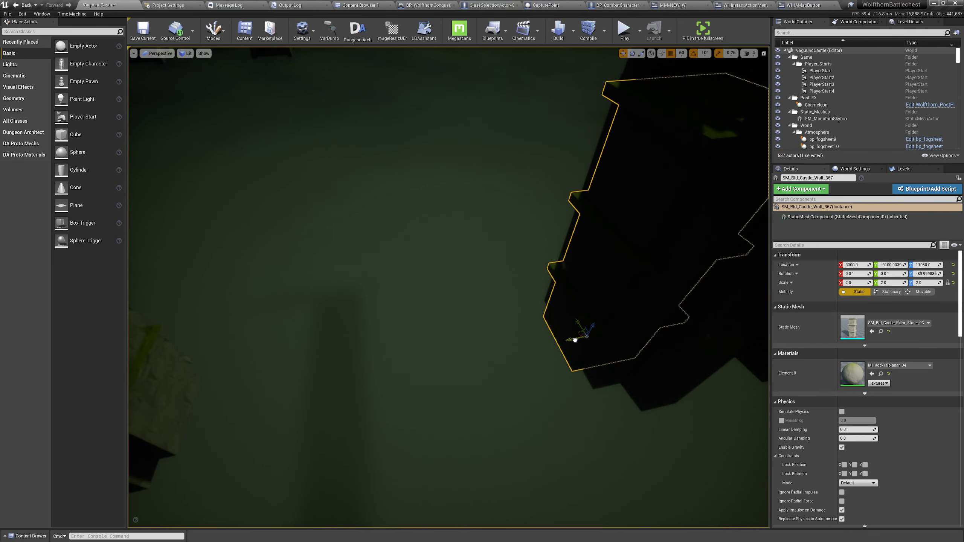
pyautogui.moveTo(574, 339); pyautogui.dragTo(574, 340, button='right')
# - Duplicate the freestanding wall section and butt the copy against it, extending the wall away from the gap
pyautogui.click(521, 305)
pyautogui.moveTo(520, 306); pyautogui.dragTo(520, 306, button='right')
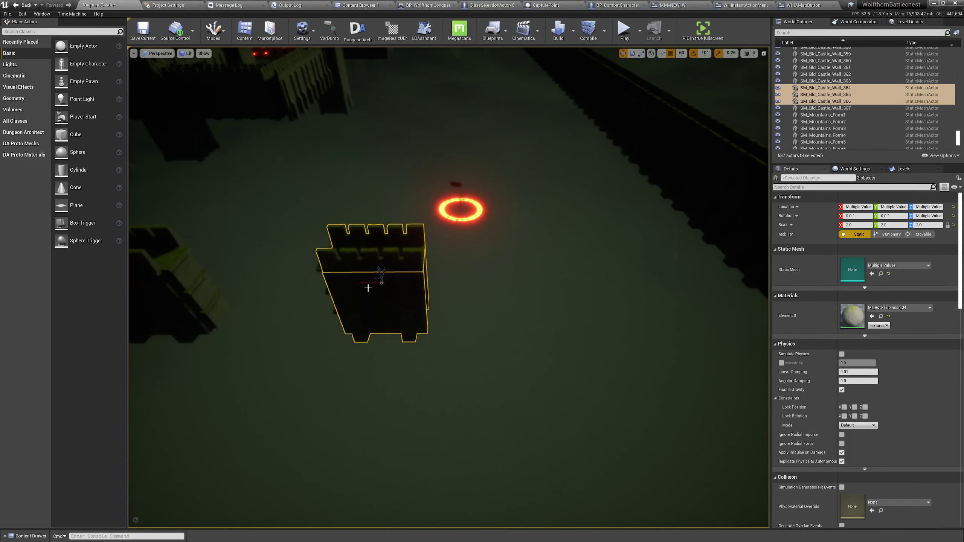
pyautogui.keyDown('alt'); pyautogui.moveTo(369, 283); pyautogui.dragTo(467, 296); pyautogui.keyUp('alt')
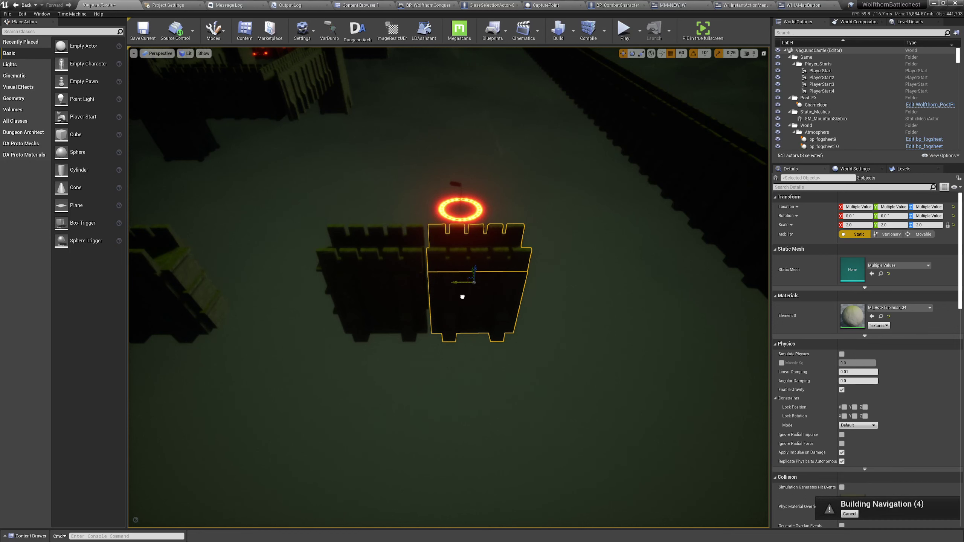
pyautogui.moveTo(468, 296); pyautogui.dragTo(468, 296, button='right')
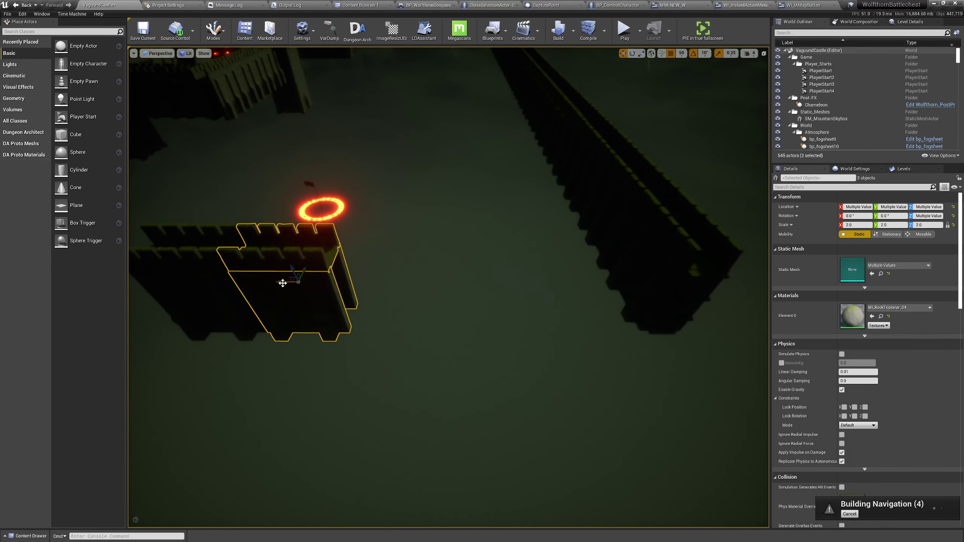
# - Duplicate the grouped wall section again and line up the copies, lengthening the freestanding wall beyond the capture point
pyautogui.moveTo(282, 283); pyautogui.dragTo(366, 293)
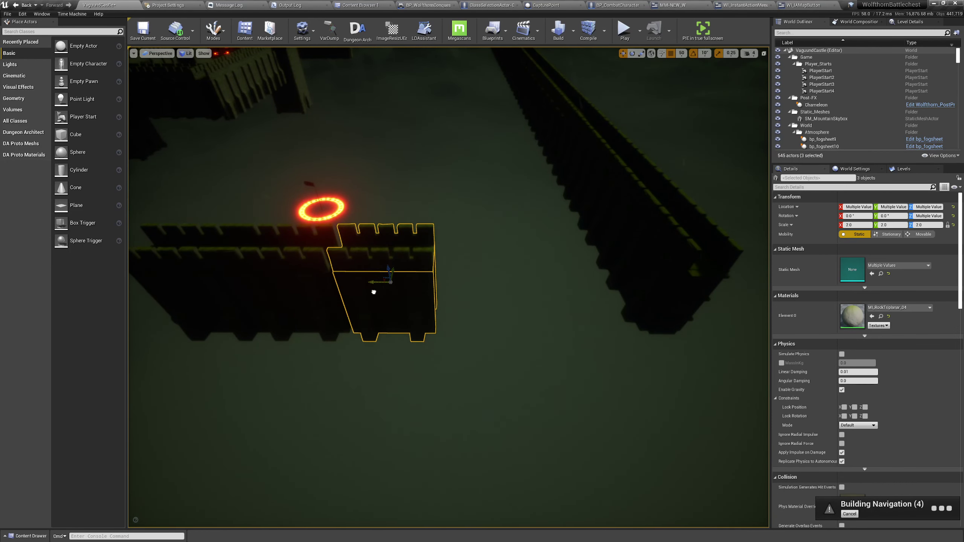
pyautogui.moveTo(410, 313); pyautogui.dragTo(410, 313, button='right')
pyautogui.moveTo(411, 285); pyautogui.dragTo(508, 297)
pyautogui.moveTo(497, 298); pyautogui.dragTo(469, 307, button='middle')
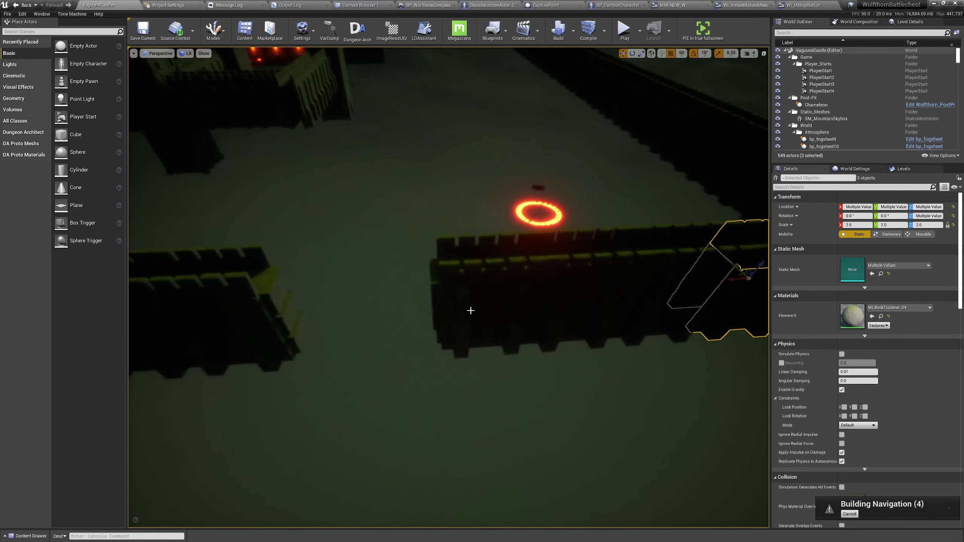
# - Copy the end pillar of the wall across the gap and place it at the freestanding wall's far open end
pyautogui.click(289, 316)
pyautogui.moveTo(329, 314); pyautogui.dragTo(329, 315, button='right')
pyautogui.hotkey('ctrl', 'c')
pyautogui.hotkey('ctrl', 'v')
pyautogui.moveTo(198, 280); pyautogui.dragTo(478, 323)
pyautogui.moveTo(456, 322); pyautogui.dragTo(456, 323, button='right')
pyautogui.moveTo(345, 353); pyautogui.dragTo(318, 348)
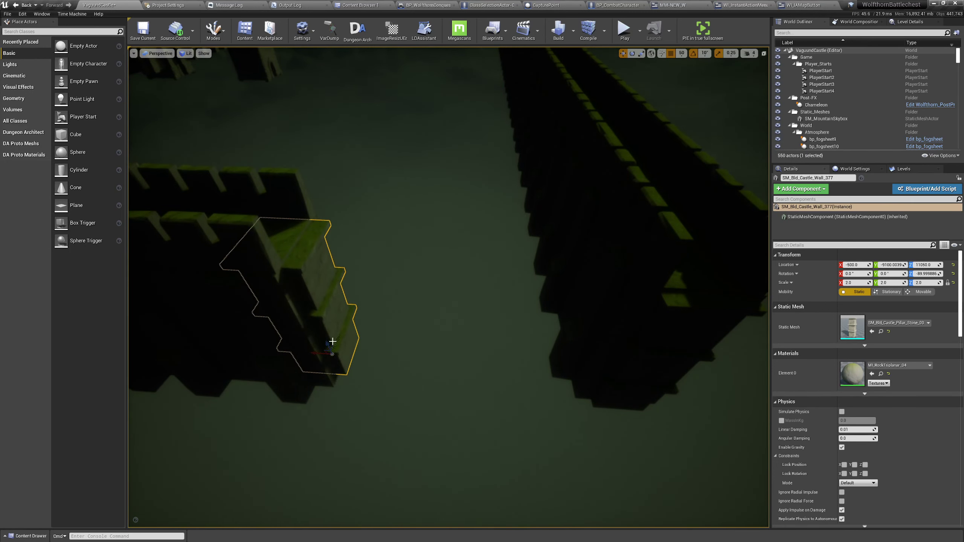
pyautogui.press('Escape')
# - Duplicate all sections of the long torch-lit inner wall and place the copy parallel on the castle's opposite side
pyautogui.moveTo(332, 339); pyautogui.dragTo(311, 327, button='right')
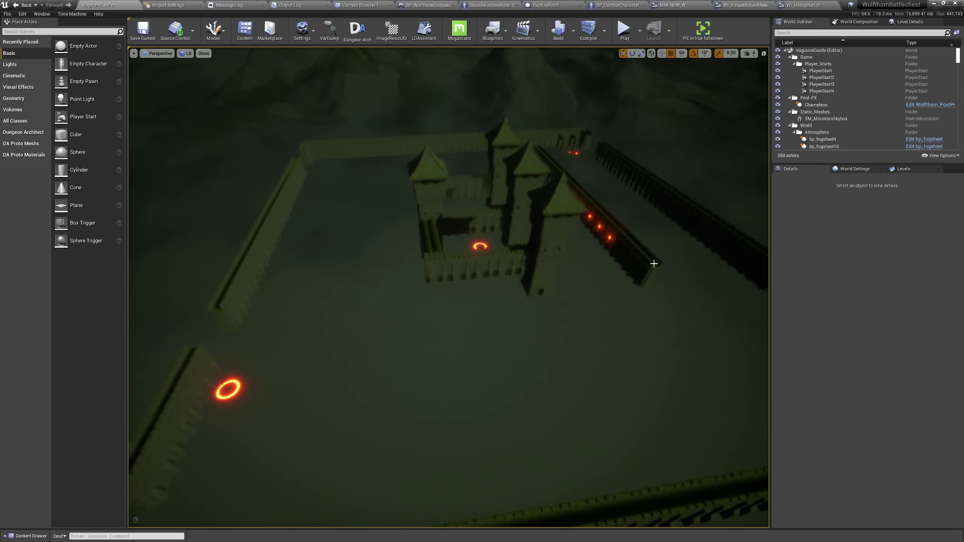
pyautogui.click(643, 266)
pyautogui.moveTo(644, 267); pyautogui.dragTo(644, 267, button='right')
pyautogui.moveTo(565, 289); pyautogui.dragTo(565, 290, button='right')
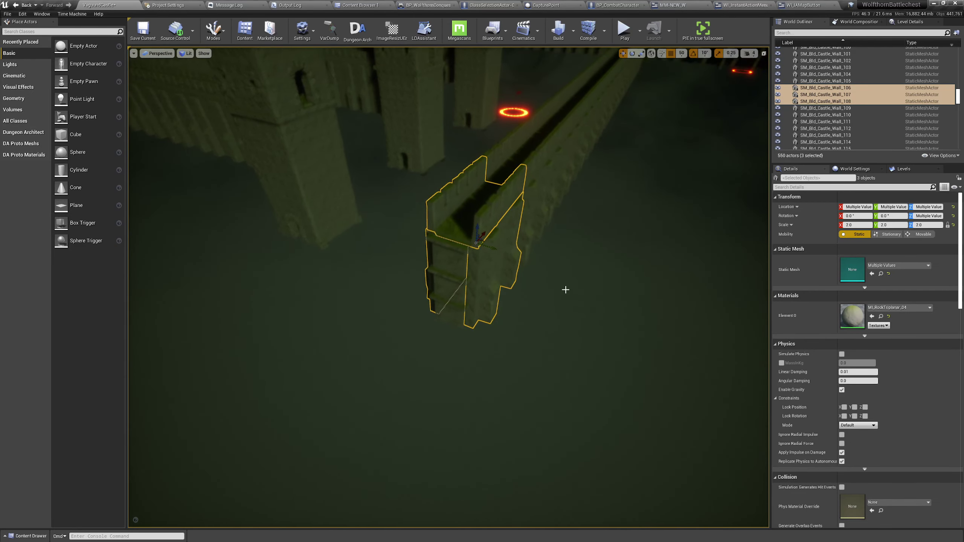
pyautogui.keyDown('ctrl'); pyautogui.click(461, 279); pyautogui.keyUp('ctrl')
pyautogui.keyDown('ctrl'); pyautogui.click(538, 235); pyautogui.keyUp('ctrl')
pyautogui.moveTo(538, 235); pyautogui.dragTo(391, 250, button='right')
pyautogui.keyDown('ctrl'); pyautogui.click(338, 254); pyautogui.keyUp('ctrl')
pyautogui.keyDown('ctrl'); pyautogui.click(411, 268); pyautogui.keyUp('ctrl')
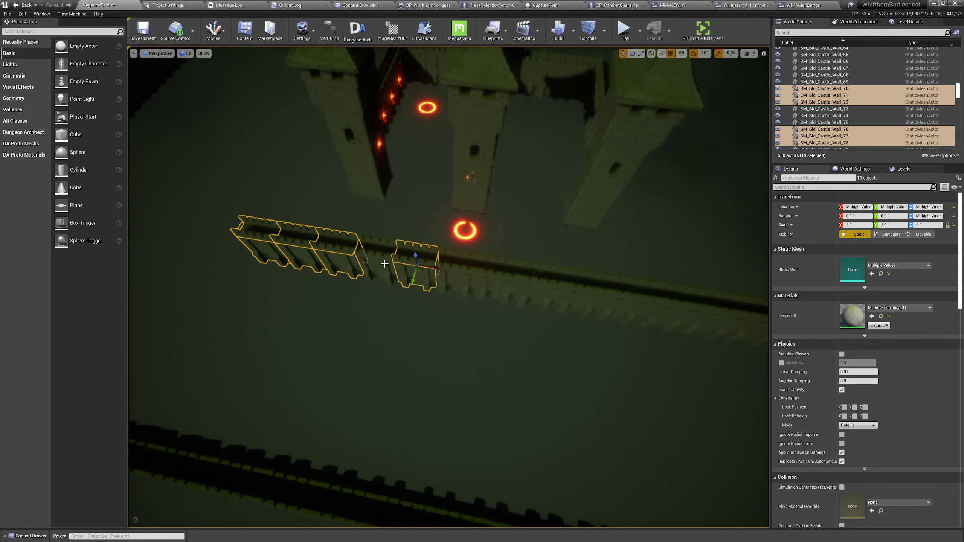
pyautogui.keyDown('ctrl'); pyautogui.click(377, 262); pyautogui.keyUp('ctrl')
pyautogui.keyDown('ctrl'); pyautogui.click(476, 276); pyautogui.keyUp('ctrl')
pyautogui.keyDown('ctrl'); pyautogui.click(530, 286); pyautogui.keyUp('ctrl')
pyautogui.keyDown('ctrl'); pyautogui.click(500, 280); pyautogui.keyUp('ctrl')
pyautogui.keyDown('ctrl'); pyautogui.click(578, 296); pyautogui.keyUp('ctrl')
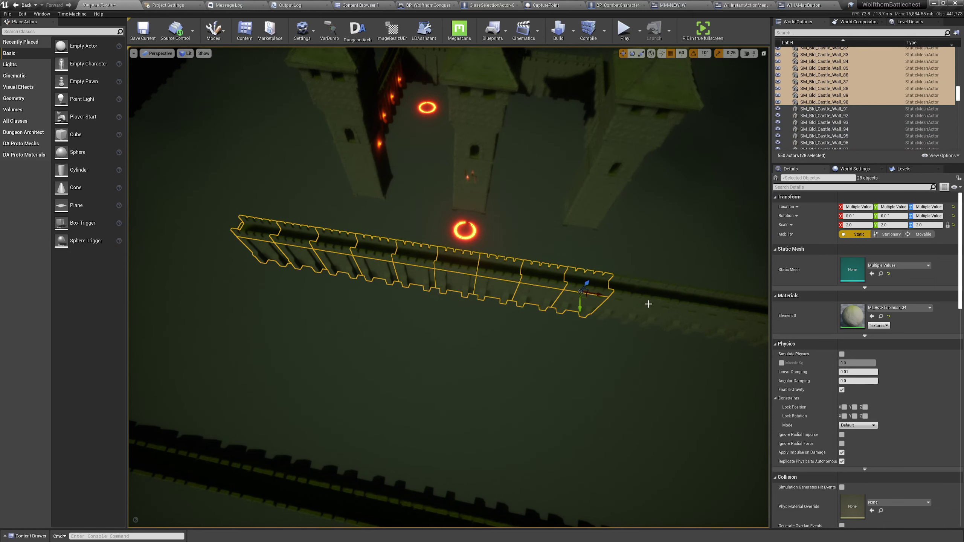
pyautogui.keyDown('ctrl'); pyautogui.click(692, 315); pyautogui.keyUp('ctrl')
pyautogui.moveTo(692, 315); pyautogui.dragTo(467, 282, button='right')
pyautogui.keyDown('ctrl'); pyautogui.click(415, 269); pyautogui.keyUp('ctrl')
pyautogui.keyDown('ctrl'); pyautogui.click(491, 287); pyautogui.keyUp('ctrl')
pyautogui.hotkey('ctrl', 'w')
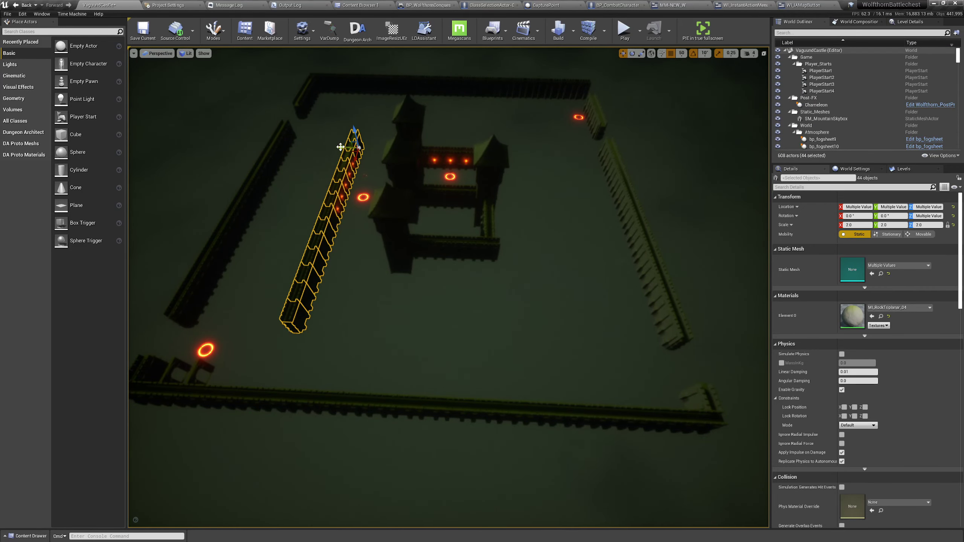
pyautogui.moveTo(340, 147); pyautogui.dragTo(516, 170)
# - Group the copied wall sections and shift the wall slightly closer to the castle
pyautogui.rightClick(553, 278)
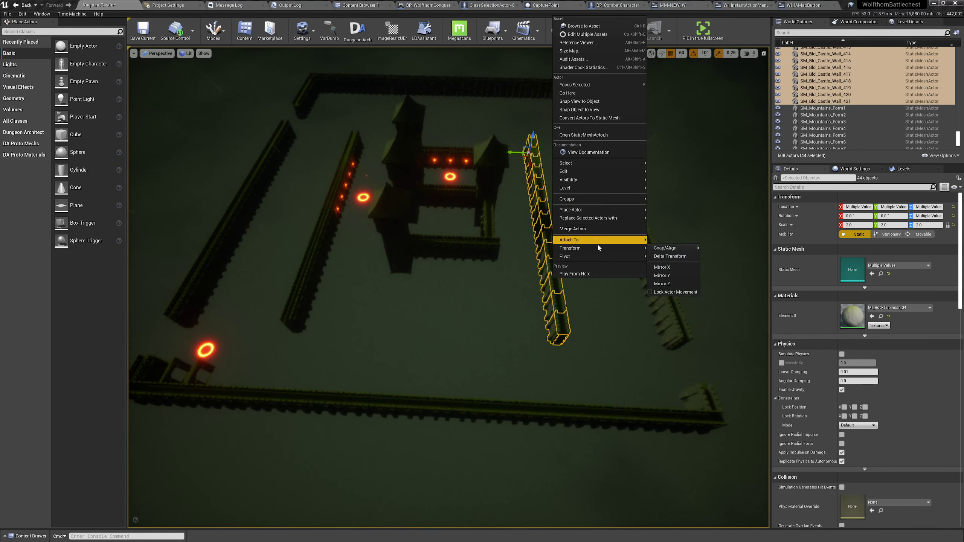
pyautogui.moveTo(573, 201)
pyautogui.click(675, 208)
pyautogui.moveTo(645, 228); pyautogui.dragTo(416, 259, button='right')
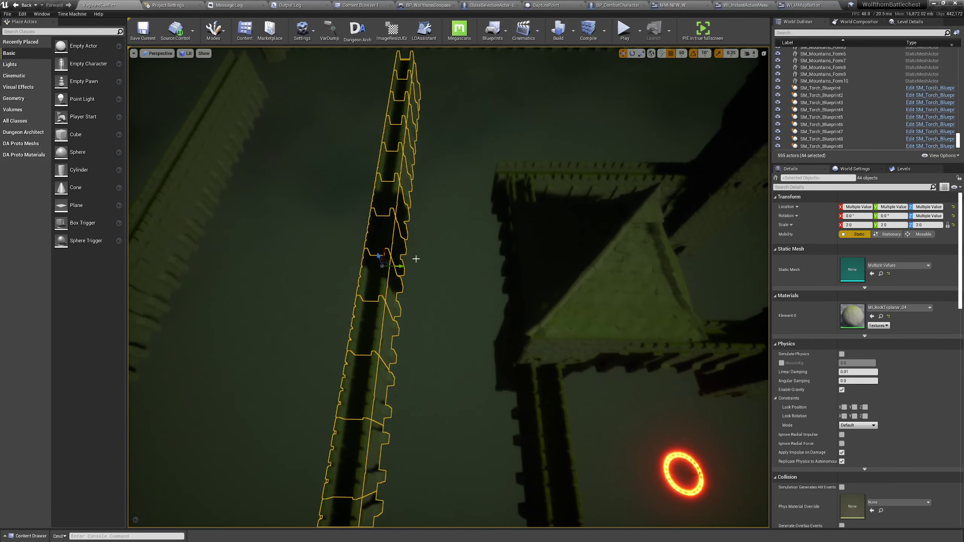
pyautogui.moveTo(399, 269); pyautogui.dragTo(420, 273)
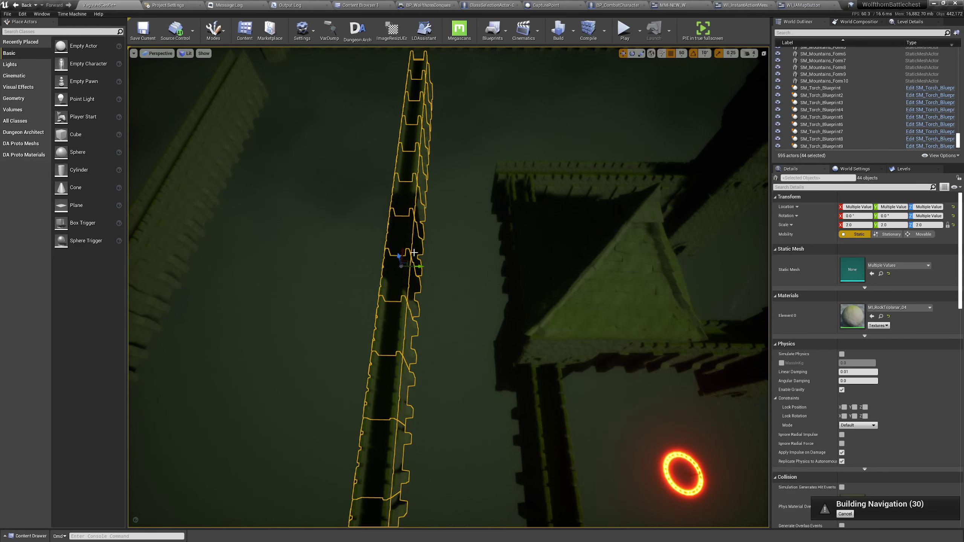
pyautogui.press('Escape')
pyautogui.moveTo(414, 252)
pyautogui.mouseDown(button='right')
pyautogui.moveTo(451, 247)
pyautogui.moveTo(474, 216)
pyautogui.moveTo(448, 209)
pyautogui.moveTo(414, 251)
pyautogui.mouseUp(button='right')
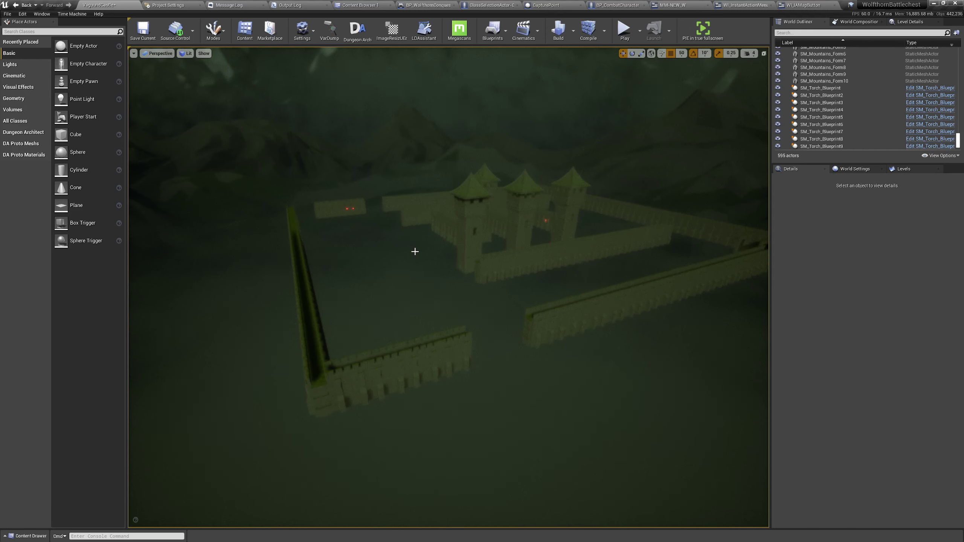
pyautogui.click(560, 236)
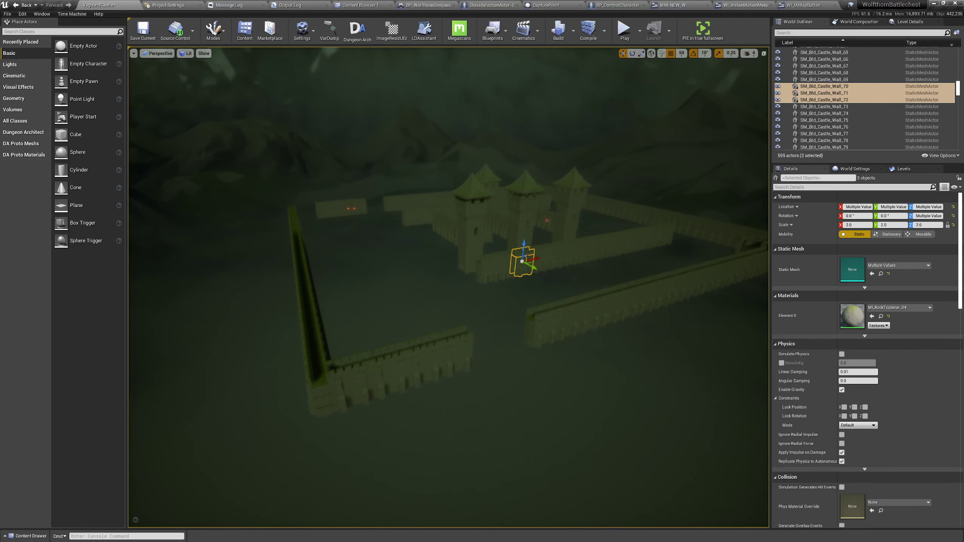
pyautogui.press('w')
pyautogui.click(510, 267)
pyautogui.press('d')
pyautogui.moveTo(512, 265)
pyautogui.mouseDown(button='right')
pyautogui.moveTo(478, 243)
pyautogui.moveTo(532, 249)
pyautogui.moveTo(505, 246)
pyautogui.moveTo(508, 266)
pyautogui.mouseUp(button='right')
pyautogui.press('a')
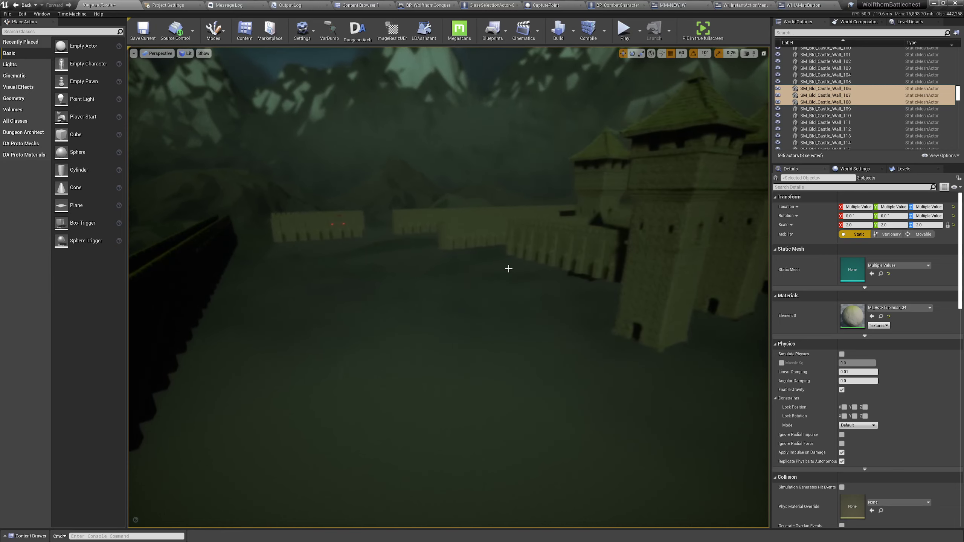
# - Look through the project's asset folders, including Doors_Gates and the PolygonFantasyKingdom Buildings meshes
pyautogui.hotkey('ctrl', 'space')
pyautogui.click(134, 379)
pyautogui.click(133, 355)
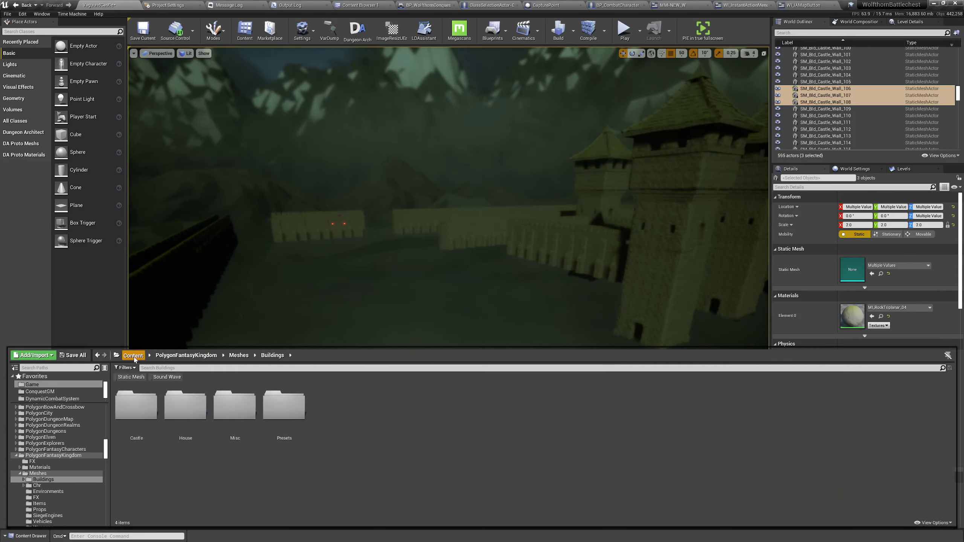
pyautogui.click(145, 381)
pyautogui.click(137, 380)
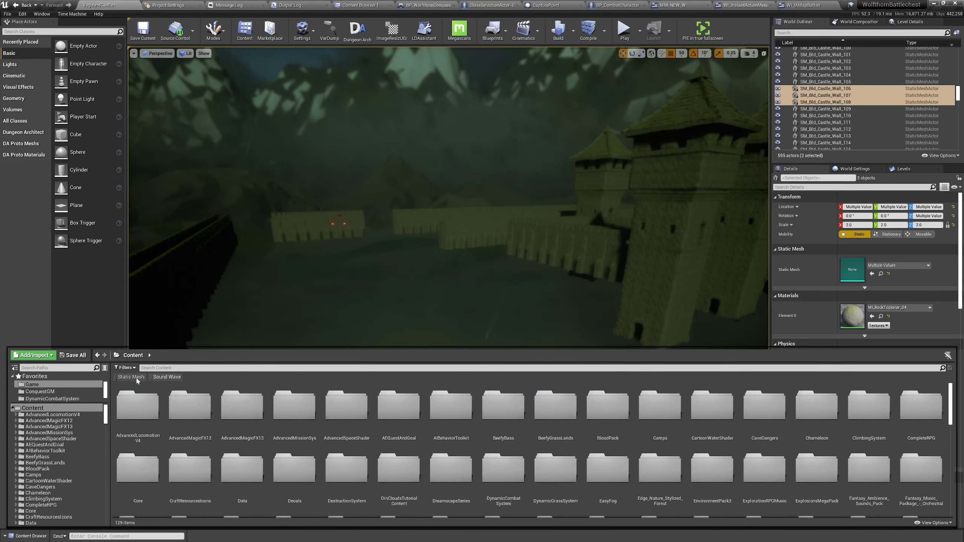
pyautogui.click(96, 356)
pyautogui.click(97, 356)
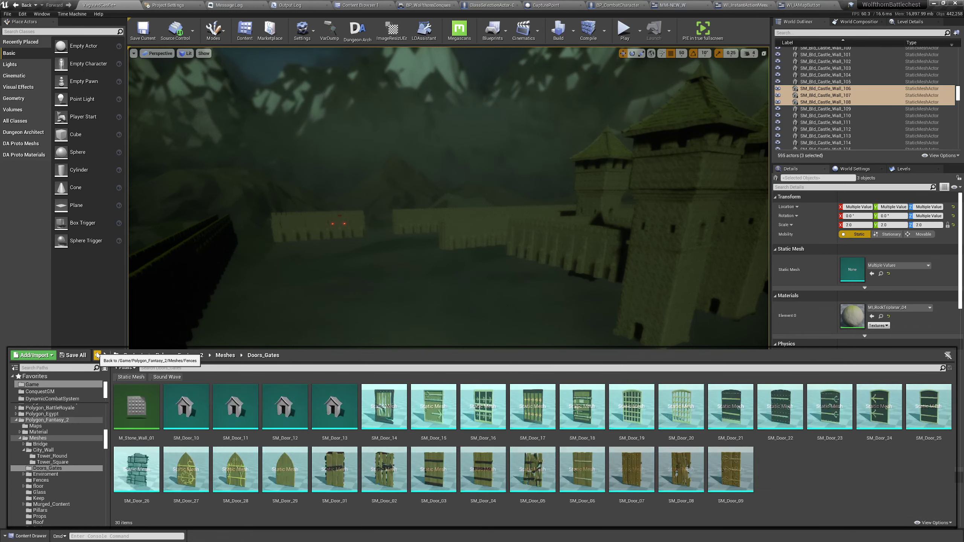
pyautogui.click(104, 356)
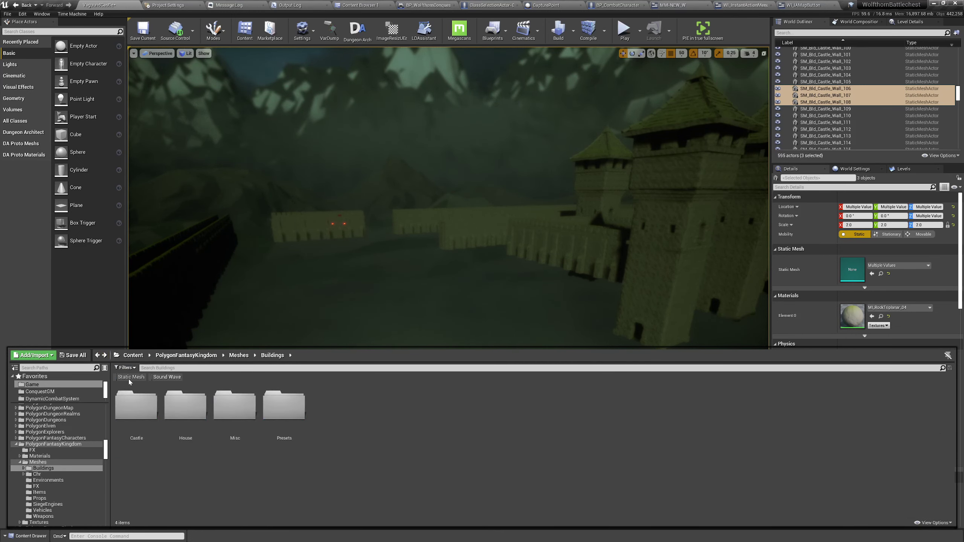
pyautogui.click(130, 377)
# - Turn off game view to show the editor icons and volumes, and look through the viewport's show flags
pyautogui.press('s')
pyautogui.moveTo(478, 254); pyautogui.dragTo(431, 274, button='right')
pyautogui.press('w')
pyautogui.press('g')
pyautogui.press('s')
pyautogui.press('g')
pyautogui.press('g')
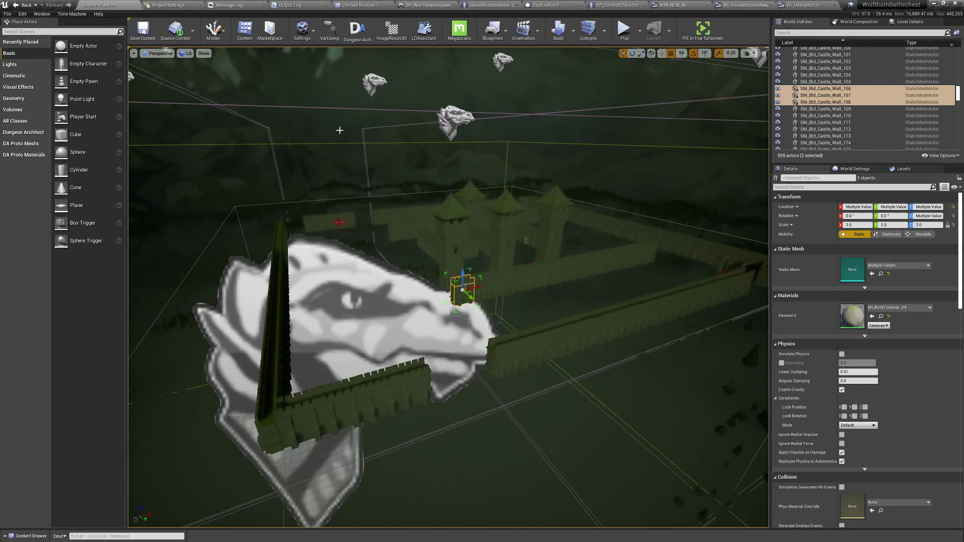
pyautogui.click(204, 53)
pyautogui.moveTo(231, 262)
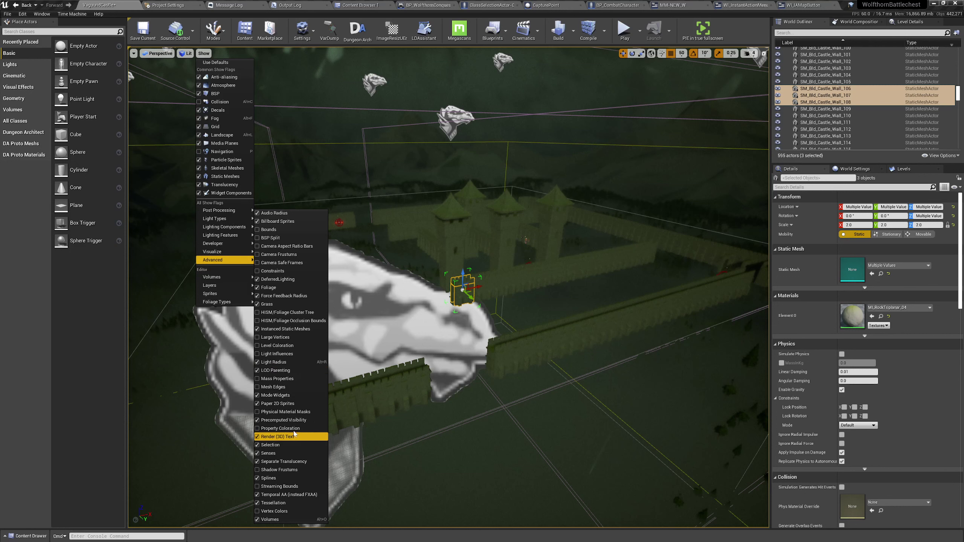
pyautogui.moveTo(219, 220)
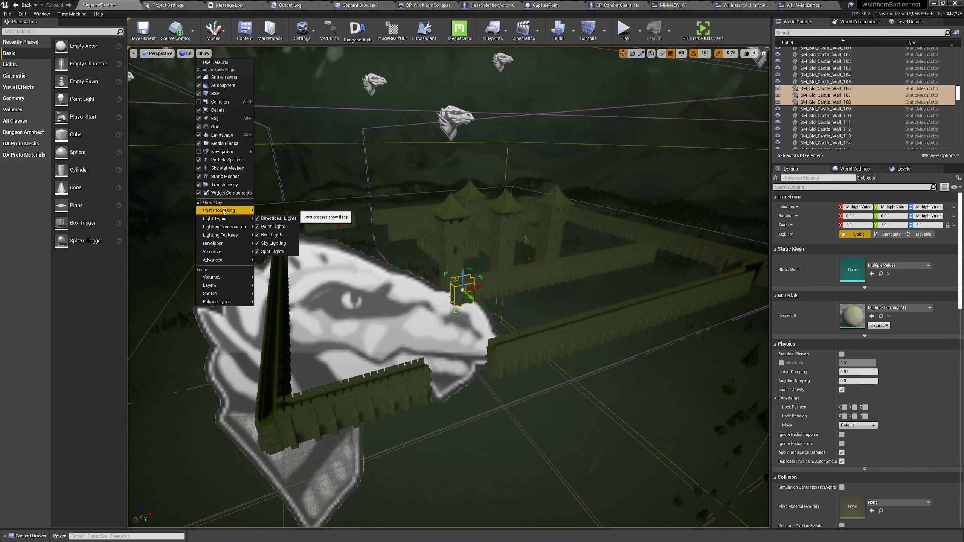
pyautogui.moveTo(228, 302)
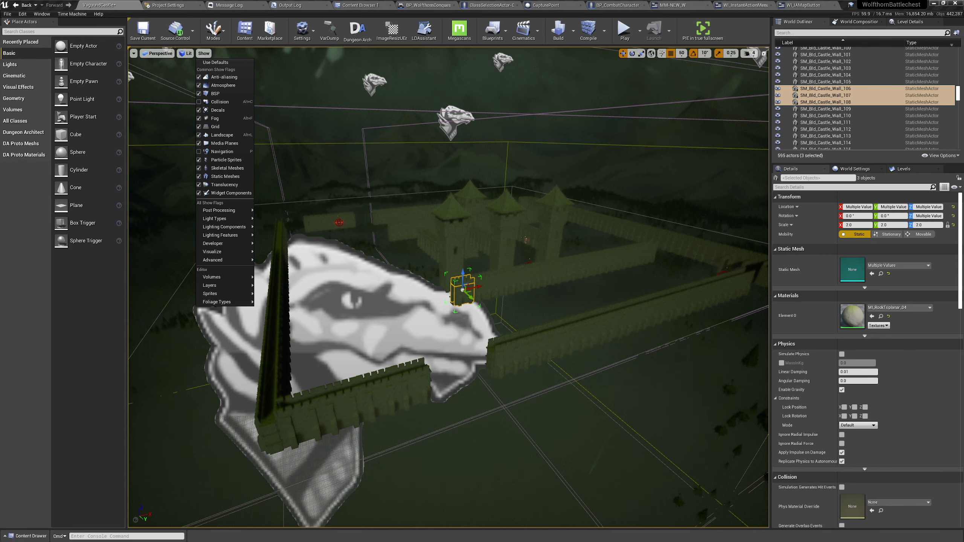
# - Try toggling the viewport's Grass show flag off and back on
pyautogui.moveTo(572, 286); pyautogui.dragTo(628, 286, button='right')
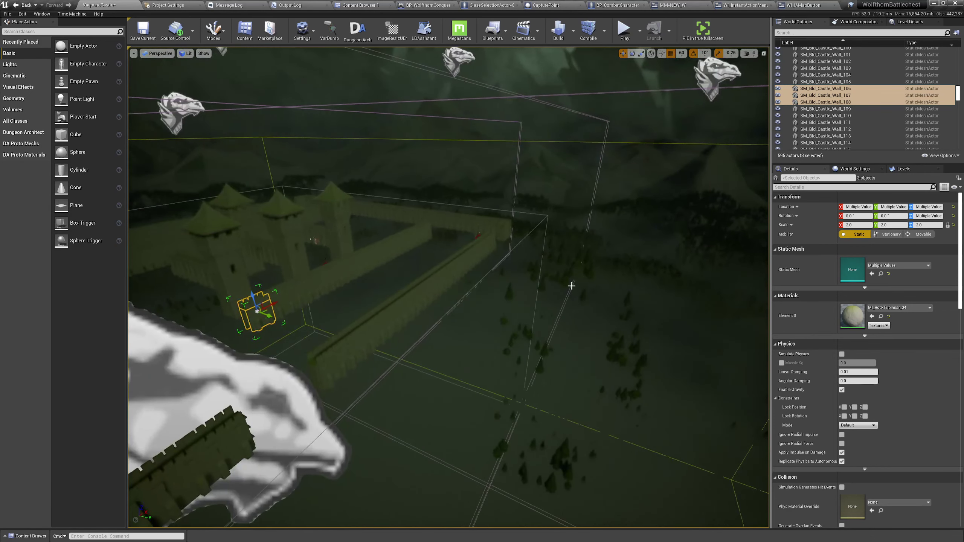
pyautogui.click(520, 296)
pyautogui.moveTo(524, 291); pyautogui.dragTo(503, 306, button='right')
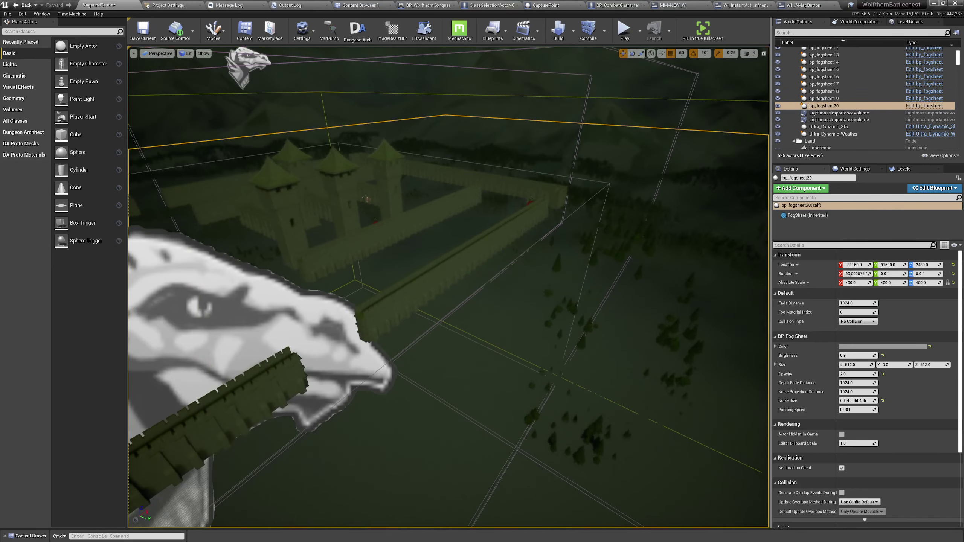
pyautogui.press('w')
pyautogui.moveTo(564, 266); pyautogui.dragTo(442, 298, button='right')
pyautogui.press('s')
pyautogui.click(200, 55)
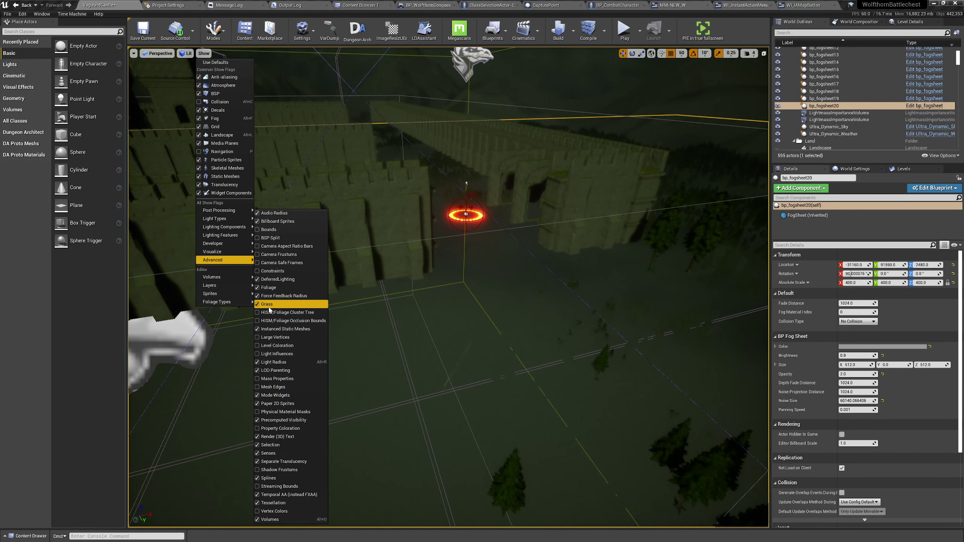
pyautogui.click(269, 306)
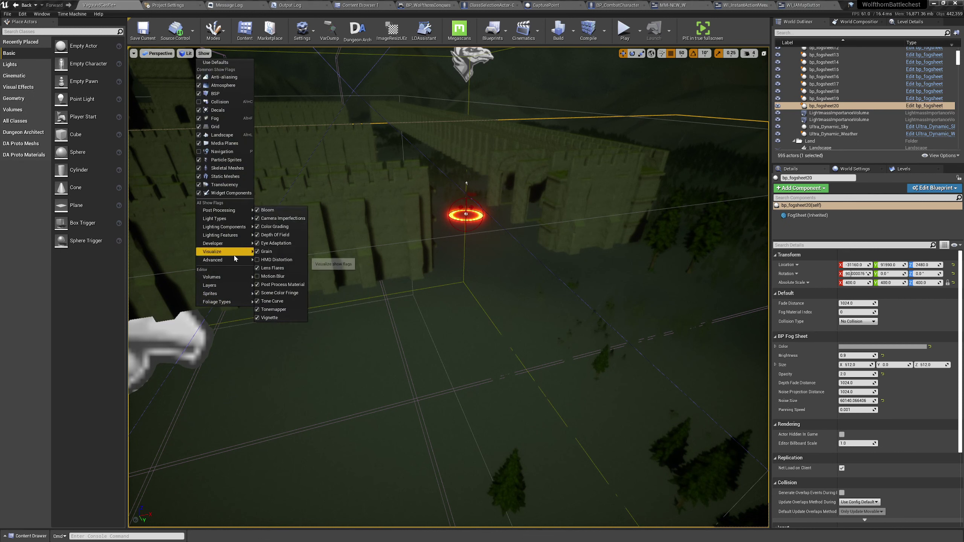
pyautogui.moveTo(231, 262)
pyautogui.click(271, 303)
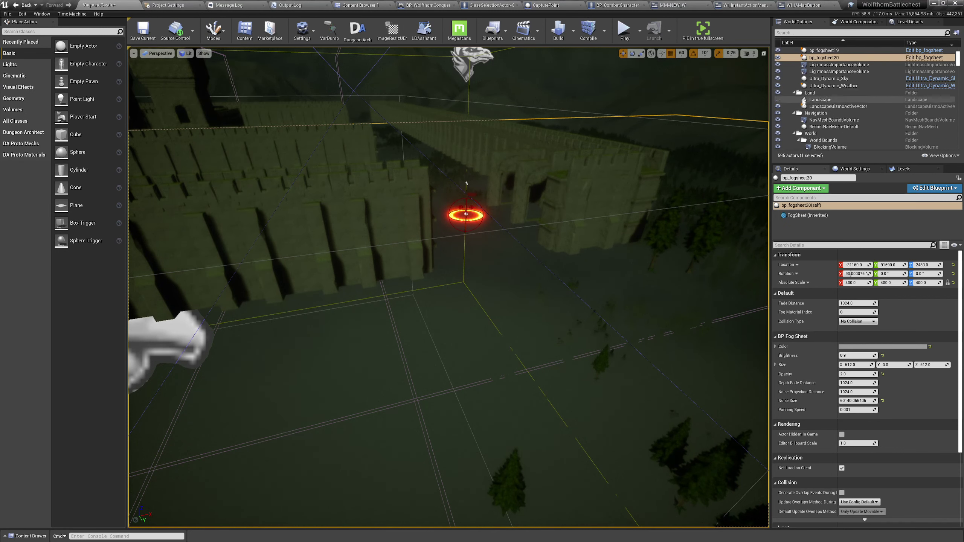
# - Unhide the Landscape actor to show the terrain around the castle walls
pyautogui.click(803, 100)
pyautogui.click(778, 100)
pyautogui.moveTo(510, 280); pyautogui.dragTo(391, 345, button='right')
pyautogui.press('g')
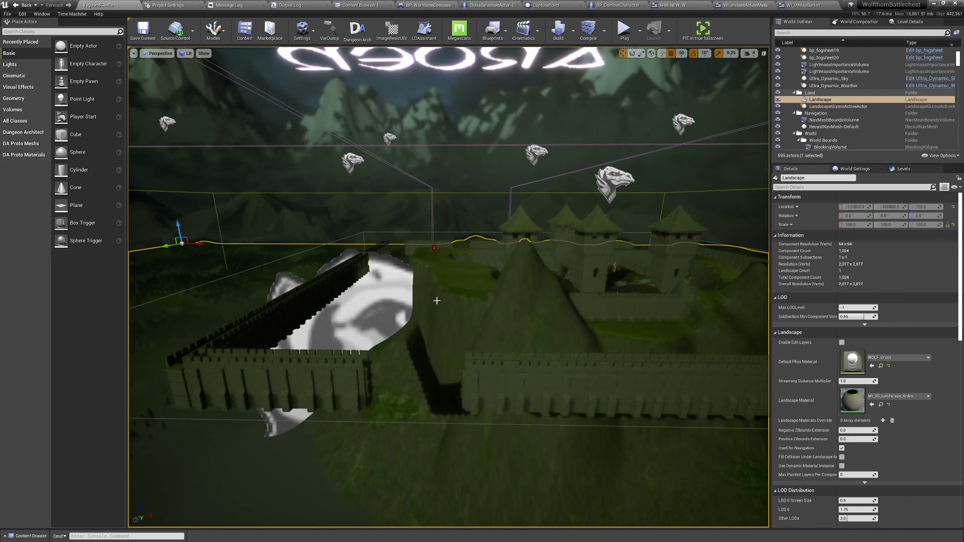
# - Switch to Landscape editing mode for sculpting the terrain
pyautogui.moveTo(414, 298); pyautogui.dragTo(301, 310, button='right')
pyautogui.moveTo(573, 300); pyautogui.dragTo(573, 301, button='right')
pyautogui.moveTo(583, 265); pyautogui.dragTo(583, 265, button='right')
pyautogui.press('w')
pyautogui.click(595, 261)
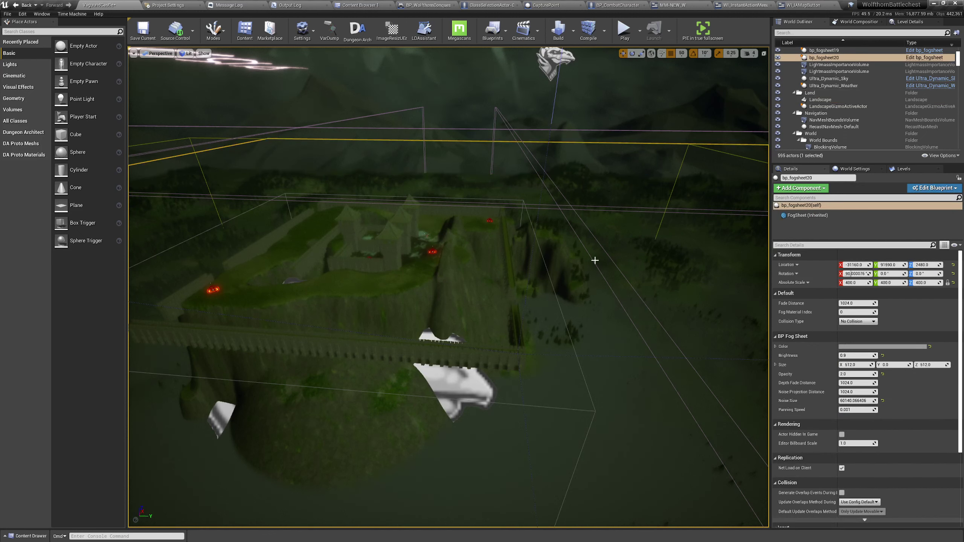
pyautogui.click(616, 263)
pyautogui.click(630, 260)
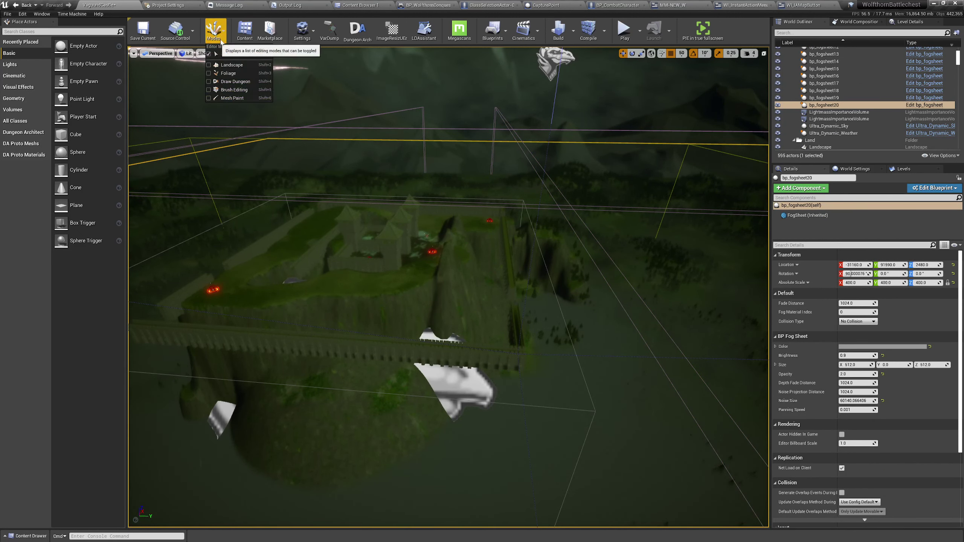
pyautogui.click(228, 65)
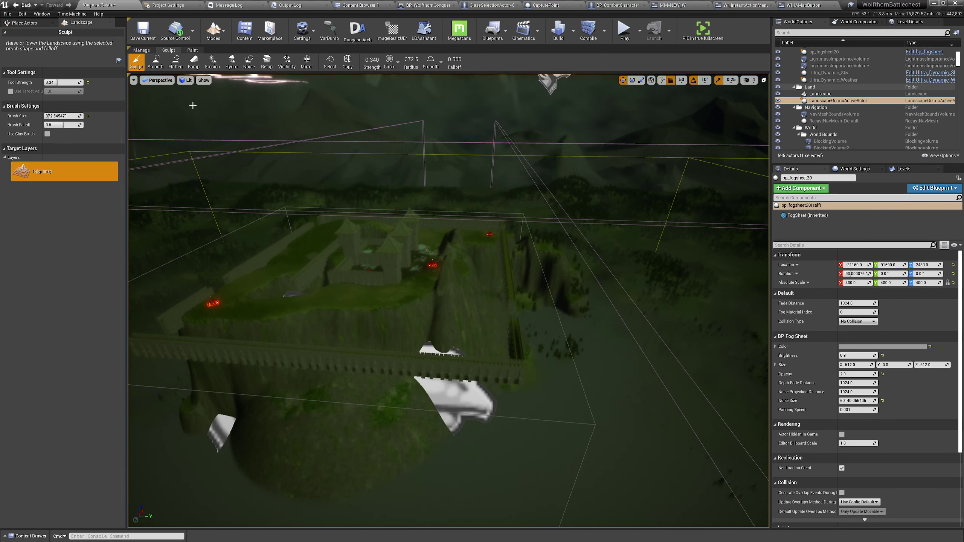
# - Examine from above and from several sides how the terrain meets the castle and the outer walls
pyautogui.press('d')
pyautogui.moveTo(374, 141); pyautogui.dragTo(458, 185, button='right')
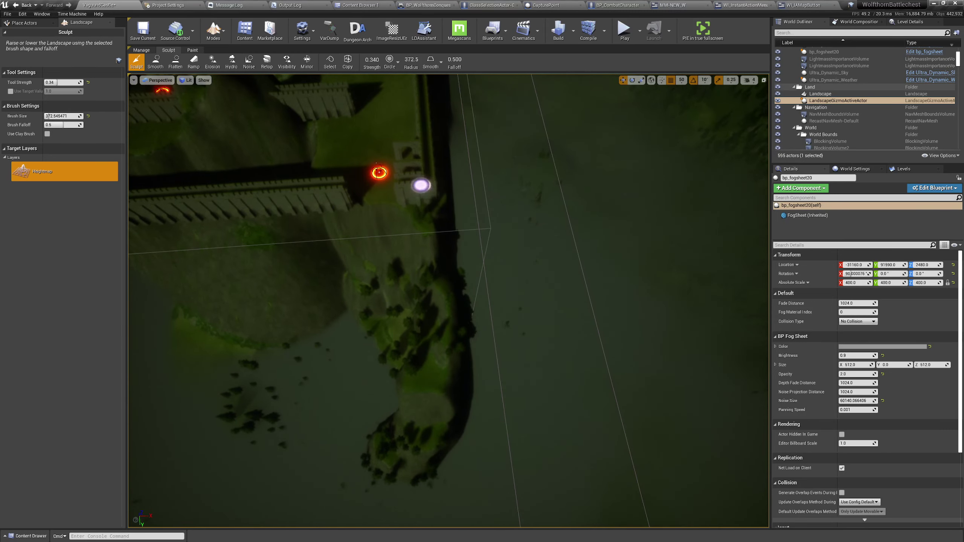
pyautogui.moveTo(330, 221); pyautogui.dragTo(330, 221, button='right')
pyautogui.moveTo(455, 309); pyautogui.dragTo(455, 309, button='right')
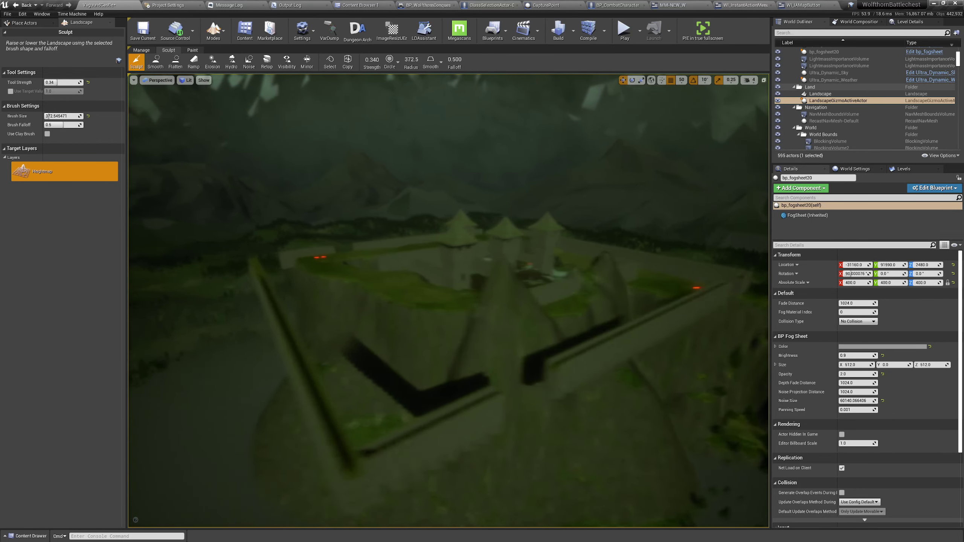
pyautogui.moveTo(455, 309); pyautogui.dragTo(456, 309, button='right')
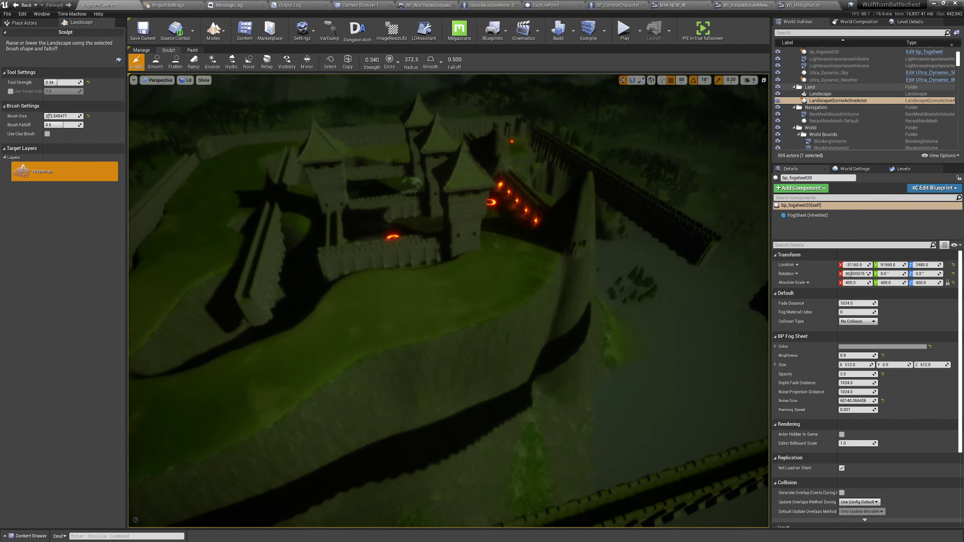
pyautogui.moveTo(323, 220); pyautogui.dragTo(323, 220, button='right')
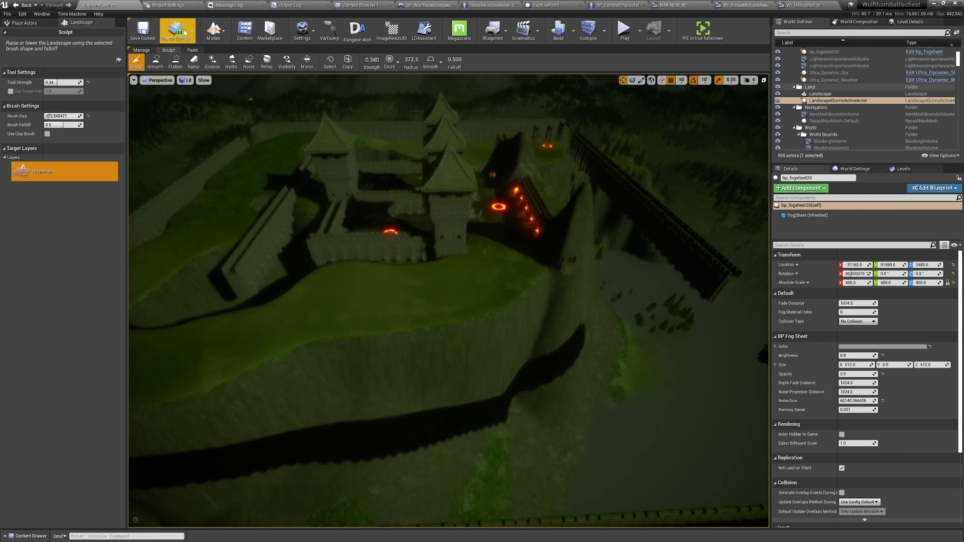
# - Switch to the landscape Flatten tool and reduce its brush size to about 1734
pyautogui.click(156, 62)
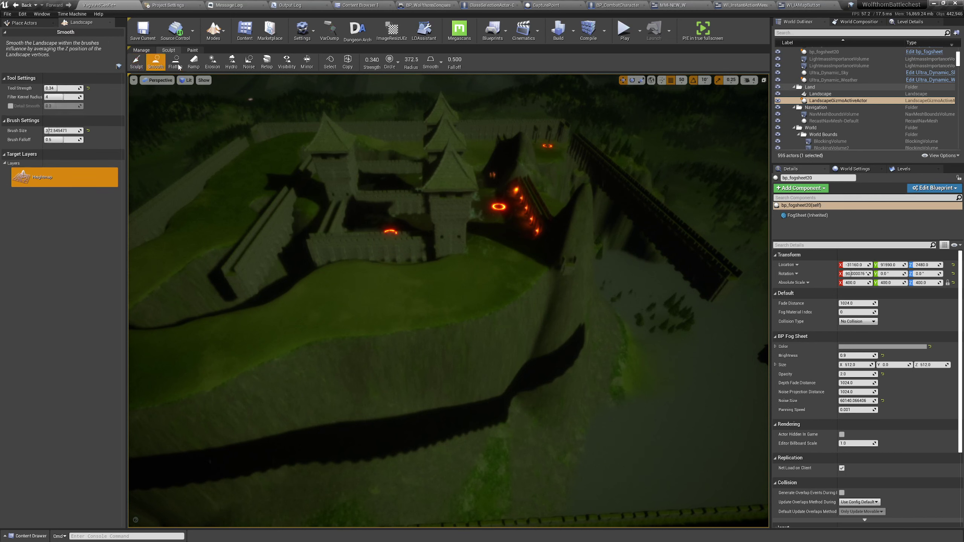
pyautogui.click(175, 63)
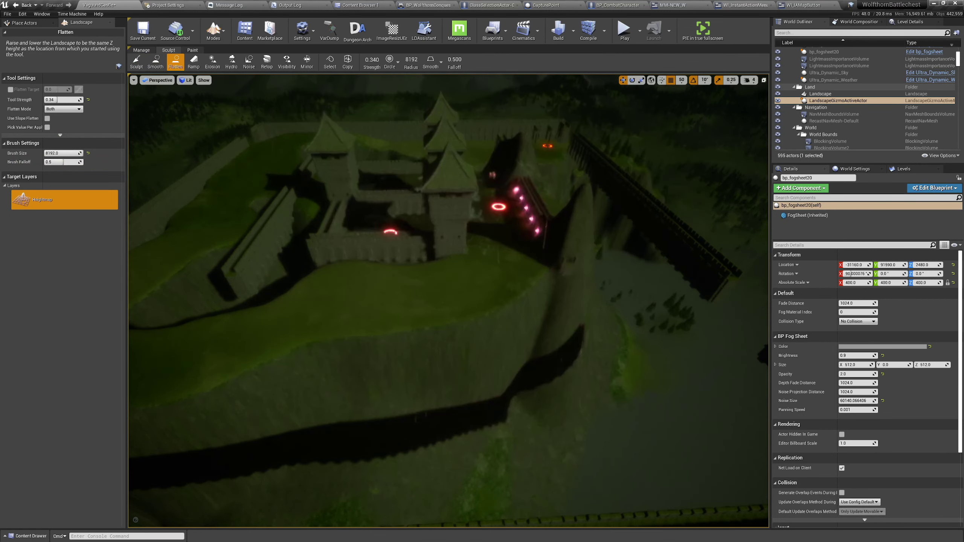
pyautogui.moveTo(471, 311); pyautogui.dragTo(471, 311, button='right')
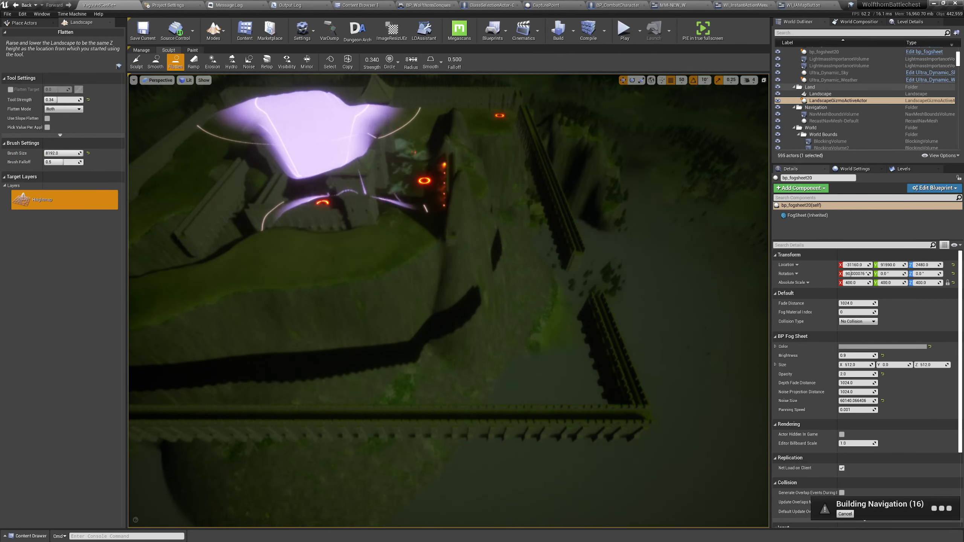
pyautogui.moveTo(412, 59); pyautogui.dragTo(404, 59)
# - Try flattening the slope between the castle hill and the outer wall
pyautogui.moveTo(392, 195); pyautogui.dragTo(351, 209, button='right')
pyautogui.moveTo(489, 241)
pyautogui.mouseDown(button='right')
pyautogui.moveTo(458, 232)
pyautogui.moveTo(422, 258)
pyautogui.mouseUp(button='right')
pyautogui.moveTo(439, 376)
pyautogui.mouseDown()
pyautogui.moveTo(428, 356)
pyautogui.moveTo(394, 435)
pyautogui.mouseUp()
pyautogui.moveTo(394, 435)
pyautogui.mouseDown(button='right')
pyautogui.moveTo(368, 453)
pyautogui.moveTo(281, 463)
pyautogui.moveTo(256, 374)
pyautogui.moveTo(271, 375)
pyautogui.moveTo(243, 399)
pyautogui.moveTo(342, 437)
pyautogui.moveTo(374, 402)
pyautogui.mouseUp(button='right')
pyautogui.moveTo(544, 446); pyautogui.dragTo(623, 445)
pyautogui.hotkey('ctrl', 'z')
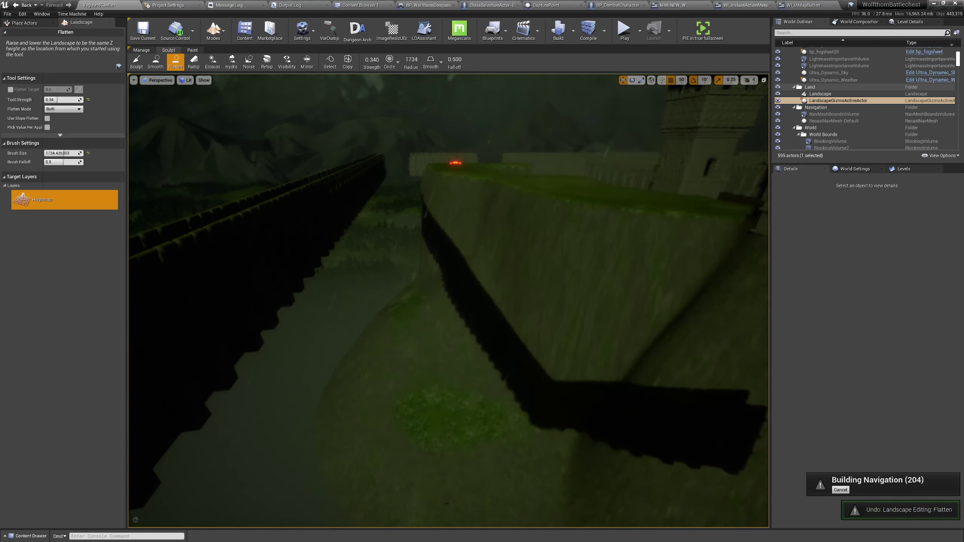
# - Flatten the terrain outside the castle's inner wall, extending the level plateau outward to the outer wall
pyautogui.press('s')
pyautogui.moveTo(546, 422)
pyautogui.mouseDown(button='right')
pyautogui.moveTo(556, 455)
pyautogui.moveTo(548, 417)
pyautogui.moveTo(562, 415)
pyautogui.mouseUp(button='right')
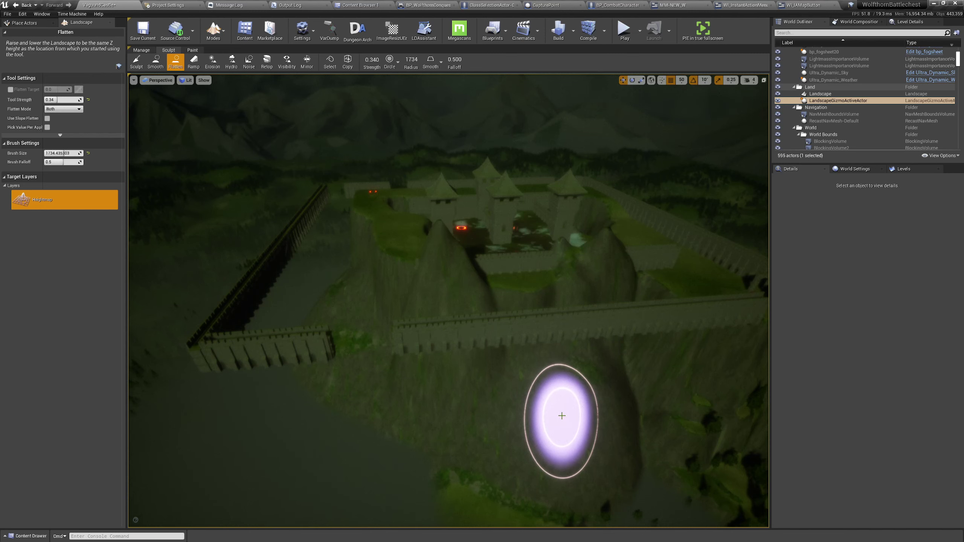
pyautogui.press('s')
pyautogui.moveTo(508, 269)
pyautogui.mouseDown(button='right')
pyautogui.moveTo(526, 258)
pyautogui.moveTo(512, 283)
pyautogui.moveTo(489, 286)
pyautogui.moveTo(521, 269)
pyautogui.mouseUp(button='right')
pyautogui.press('w')
pyautogui.press('w')
pyautogui.moveTo(602, 225)
pyautogui.mouseDown()
pyautogui.moveTo(436, 269)
pyautogui.moveTo(362, 258)
pyautogui.moveTo(447, 280)
pyautogui.moveTo(305, 262)
pyautogui.mouseUp()
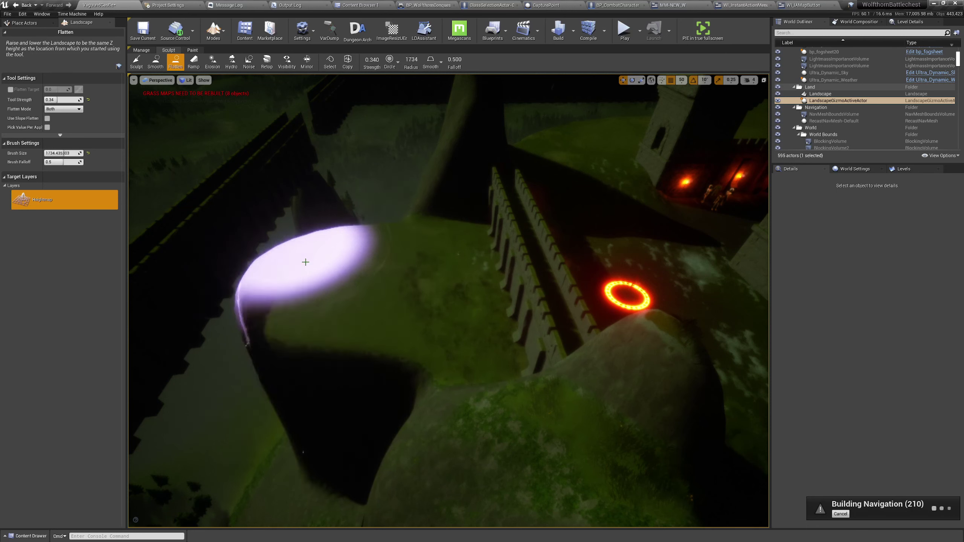
pyautogui.moveTo(285, 217)
pyautogui.mouseDown()
pyautogui.moveTo(254, 299)
pyautogui.moveTo(198, 362)
pyautogui.mouseUp()
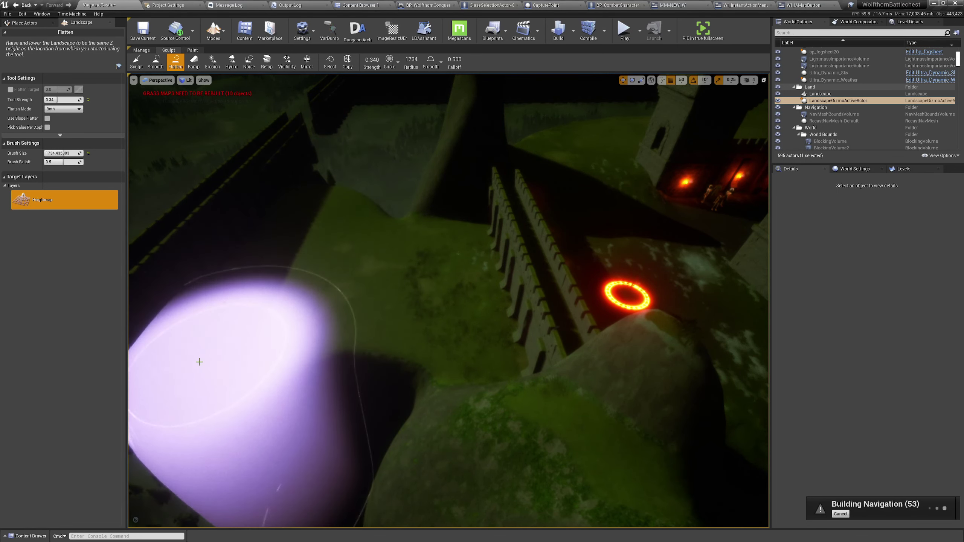
# - Level the ground beneath the outer wall and across the gap between its two sections
pyautogui.moveTo(198, 362); pyautogui.dragTo(198, 362, button='right')
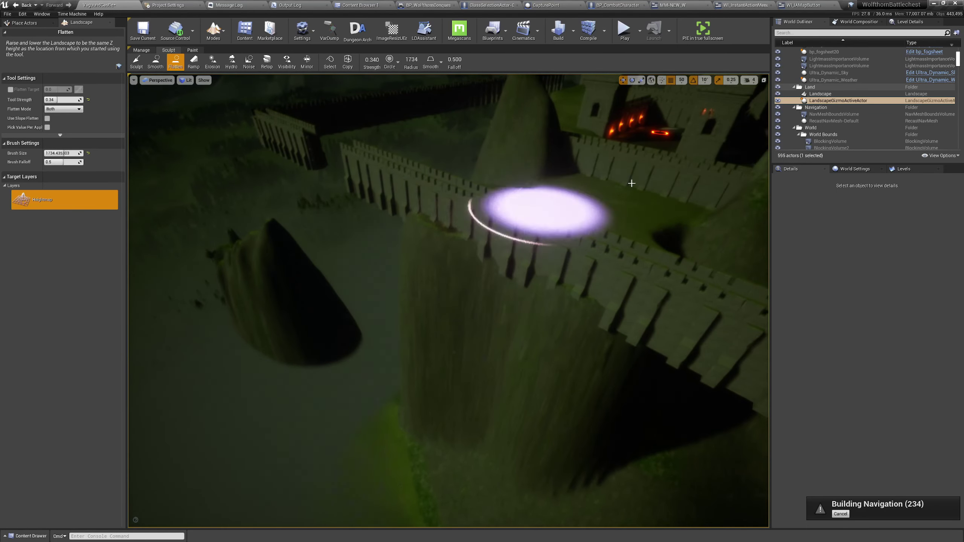
pyautogui.moveTo(584, 274)
pyautogui.mouseDown()
pyautogui.moveTo(447, 234)
pyautogui.moveTo(652, 319)
pyautogui.moveTo(630, 357)
pyautogui.mouseUp()
pyautogui.moveTo(630, 357); pyautogui.dragTo(630, 357, button='right')
pyautogui.moveTo(538, 294)
pyautogui.mouseDown()
pyautogui.moveTo(516, 283)
pyautogui.moveTo(396, 293)
pyautogui.moveTo(180, 344)
pyautogui.moveTo(155, 361)
pyautogui.moveTo(409, 291)
pyautogui.moveTo(468, 304)
pyautogui.moveTo(460, 319)
pyautogui.moveTo(411, 330)
pyautogui.mouseUp()
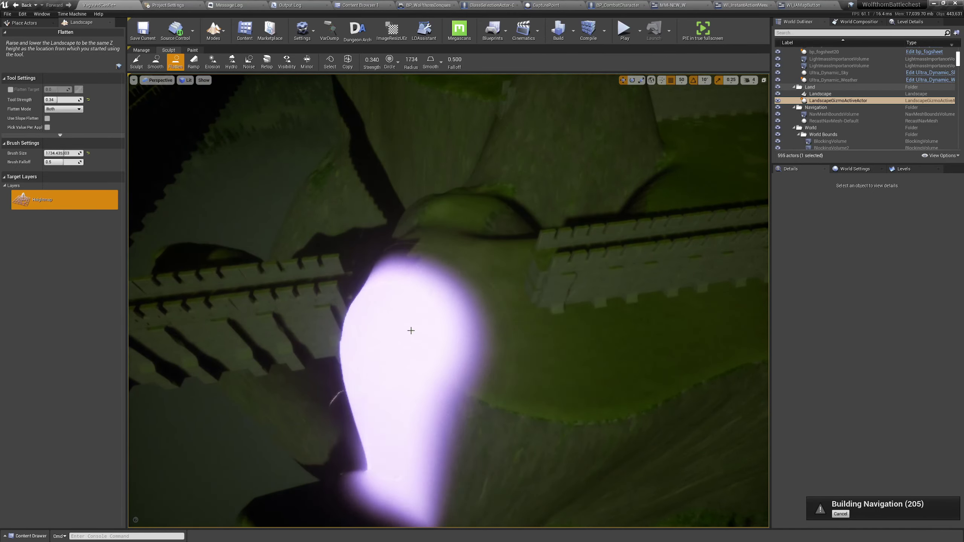
# - Flatten the sunken ground inside and around the outer wall's corner beside the gap
pyautogui.moveTo(411, 330); pyautogui.dragTo(451, 339, button='right')
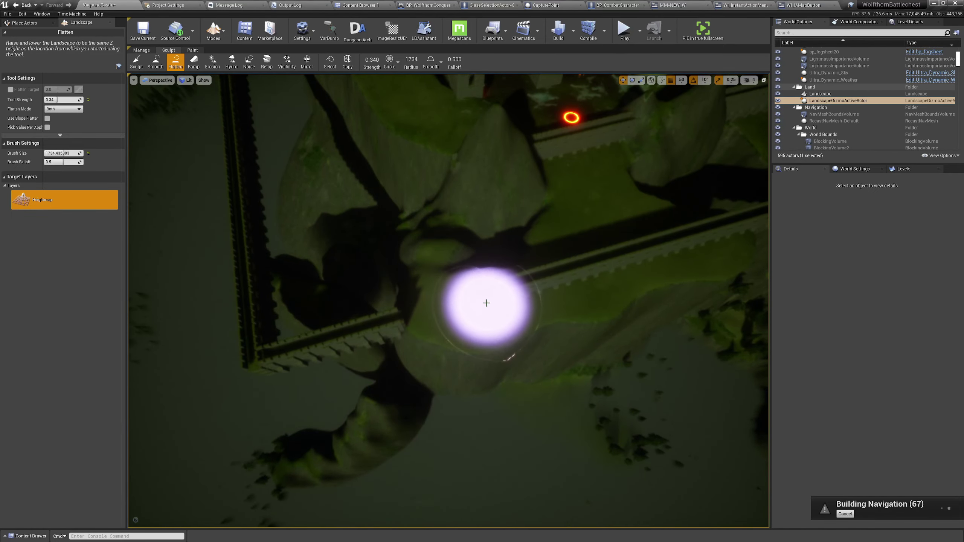
pyautogui.moveTo(408, 316); pyautogui.dragTo(364, 341)
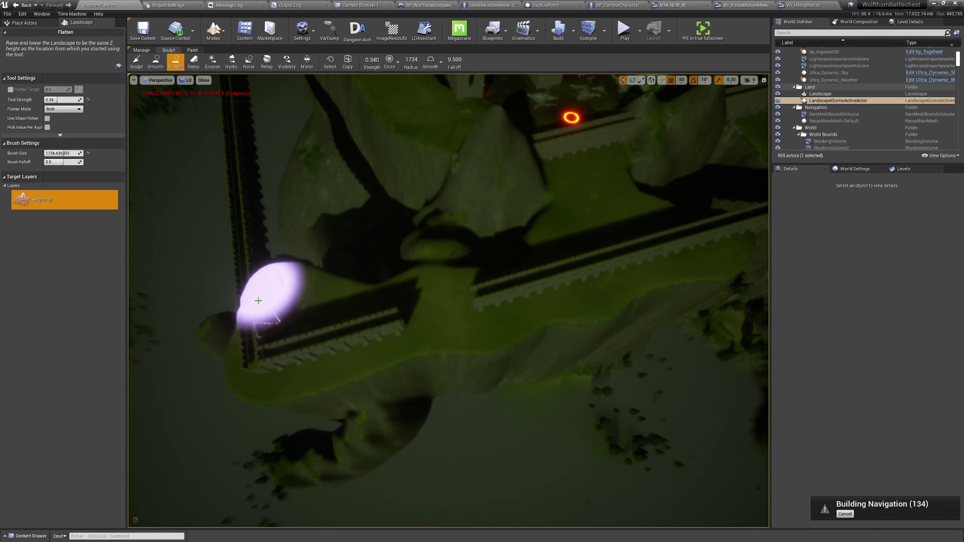
pyautogui.moveTo(250, 240)
pyautogui.mouseDown()
pyautogui.moveTo(292, 259)
pyautogui.moveTo(419, 255)
pyautogui.mouseUp()
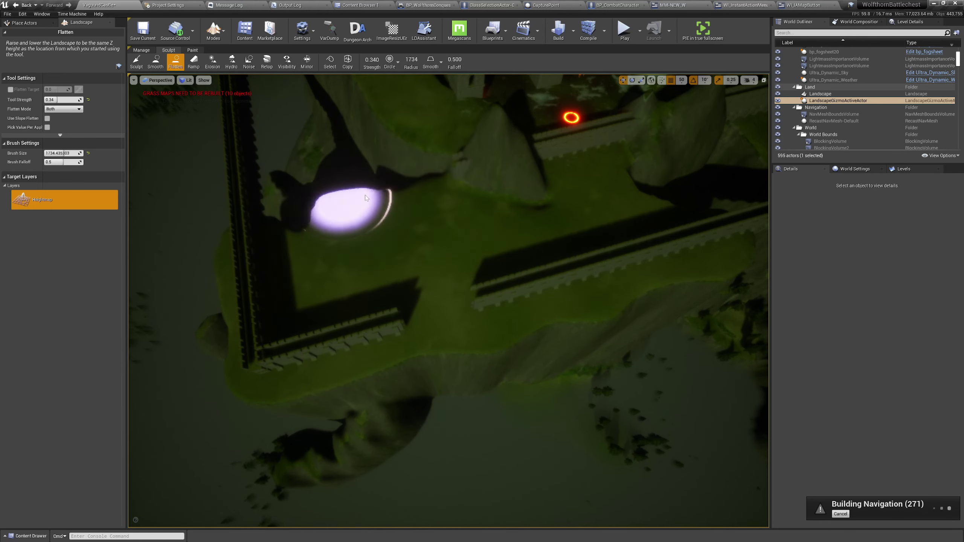
# - Flatten the rock peaks along the strip between the castle's inner wall and the outer wall
pyautogui.moveTo(417, 176)
pyautogui.mouseDown(button='right')
pyautogui.moveTo(420, 102)
pyautogui.moveTo(421, 114)
pyautogui.mouseUp(button='right')
pyautogui.press('w')
pyautogui.moveTo(481, 376); pyautogui.dragTo(508, 392, button='right')
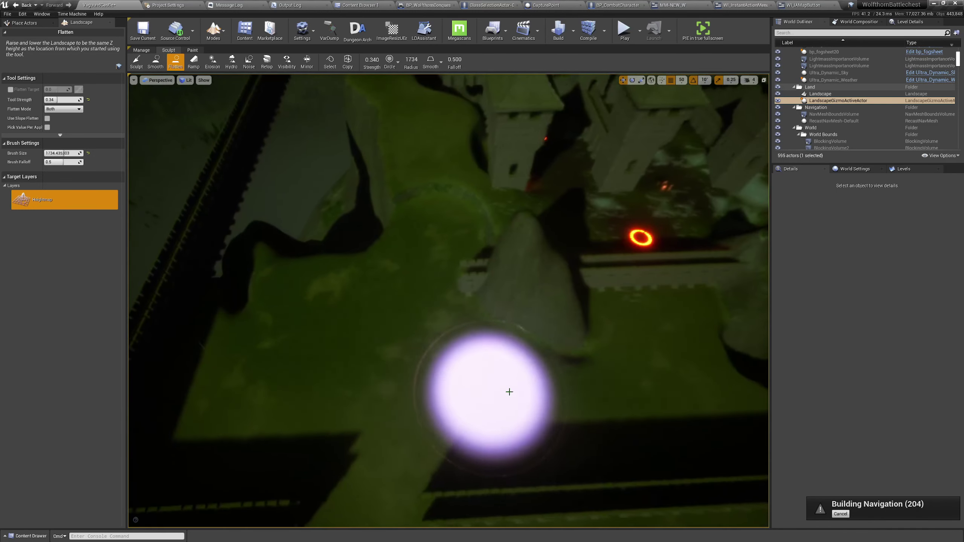
pyautogui.moveTo(517, 329)
pyautogui.mouseDown()
pyautogui.moveTo(488, 321)
pyautogui.moveTo(572, 334)
pyautogui.mouseUp()
pyautogui.moveTo(572, 333); pyautogui.dragTo(619, 329, button='right')
pyautogui.moveTo(477, 320)
pyautogui.mouseDown()
pyautogui.moveTo(562, 295)
pyautogui.moveTo(566, 254)
pyautogui.moveTo(606, 238)
pyautogui.mouseUp()
pyautogui.moveTo(662, 212)
pyautogui.mouseDown()
pyautogui.moveTo(462, 323)
pyautogui.moveTo(723, 304)
pyautogui.moveTo(648, 276)
pyautogui.moveTo(604, 310)
pyautogui.mouseUp()
# - Level the terrain around the capture point and pillars at the next outer wall corner
pyautogui.moveTo(603, 311); pyautogui.dragTo(651, 317, button='right')
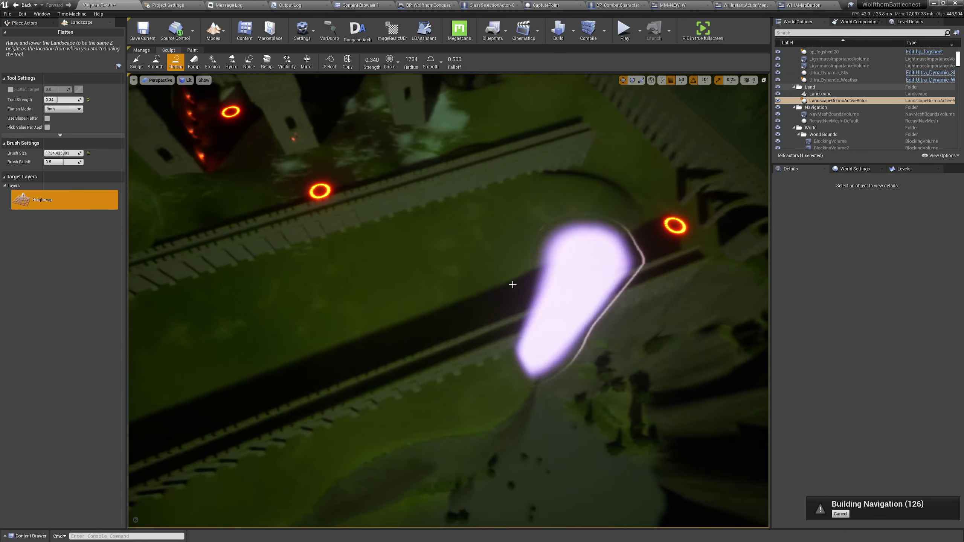
pyautogui.moveTo(512, 282); pyautogui.dragTo(511, 305)
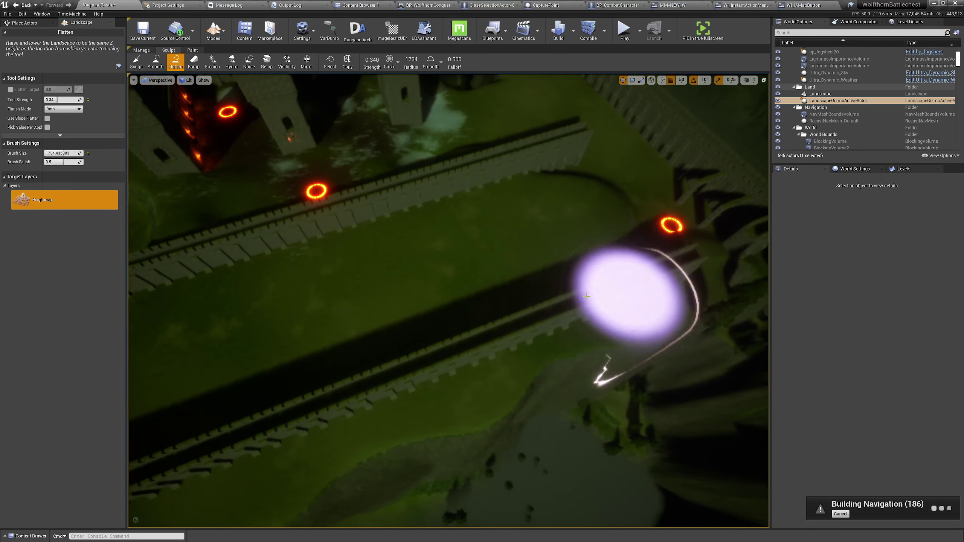
pyautogui.moveTo(586, 295); pyautogui.dragTo(325, 303, button='right')
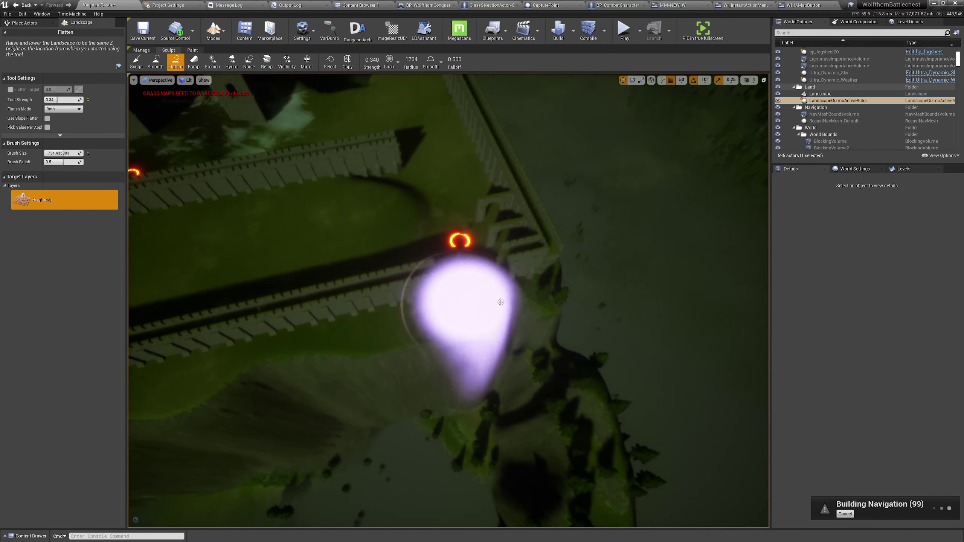
pyautogui.moveTo(387, 172); pyautogui.dragTo(266, 208)
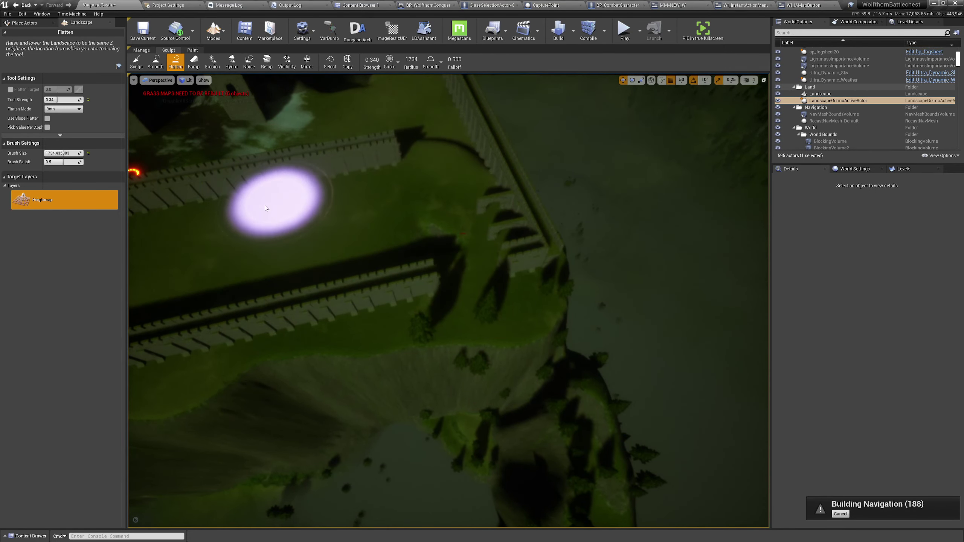
# - Flatten the uneven ground along the next stretch of outer wall beside the castle
pyautogui.moveTo(435, 160)
pyautogui.mouseDown(button='right')
pyautogui.moveTo(428, 45)
pyautogui.moveTo(489, 49)
pyautogui.moveTo(425, 146)
pyautogui.moveTo(434, 130)
pyautogui.moveTo(376, 175)
pyautogui.moveTo(448, 167)
pyautogui.moveTo(440, 164)
pyautogui.moveTo(439, 317)
pyautogui.mouseUp(button='right')
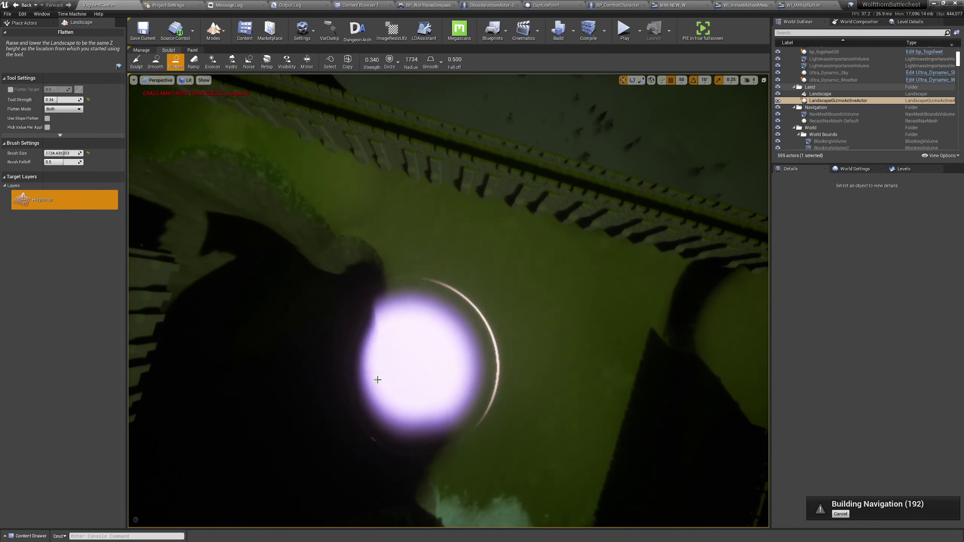
pyautogui.moveTo(416, 376); pyautogui.dragTo(394, 351, button='right')
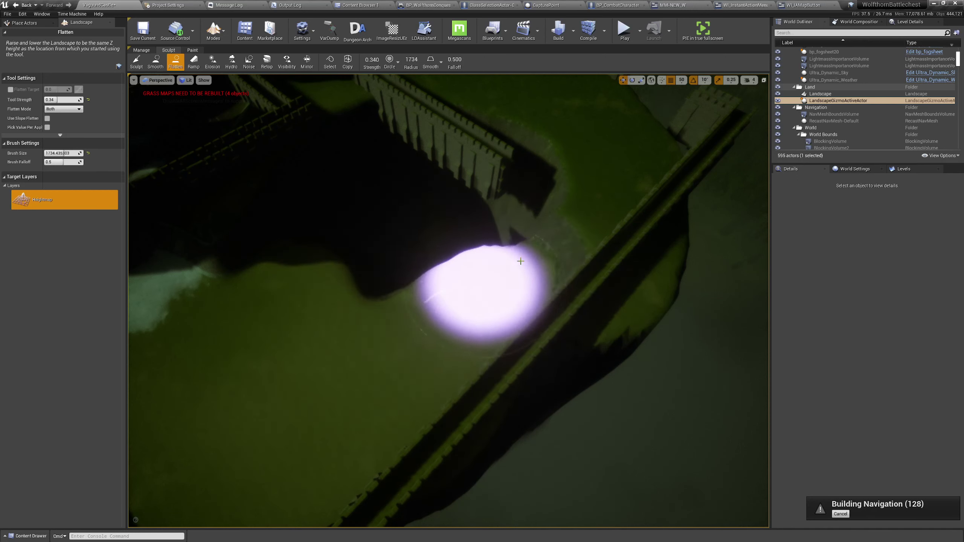
pyautogui.moveTo(540, 199)
pyautogui.mouseDown(button='right')
pyautogui.moveTo(535, 182)
pyautogui.moveTo(550, 176)
pyautogui.moveTo(541, 171)
pyautogui.mouseUp(button='right')
pyautogui.moveTo(361, 370)
pyautogui.mouseDown()
pyautogui.moveTo(261, 397)
pyautogui.moveTo(484, 399)
pyautogui.moveTo(544, 213)
pyautogui.moveTo(478, 450)
pyautogui.mouseUp()
pyautogui.moveTo(478, 451)
pyautogui.mouseDown(button='right')
pyautogui.moveTo(477, 490)
pyautogui.moveTo(460, 452)
pyautogui.mouseUp(button='right')
pyautogui.moveTo(535, 342); pyautogui.dragTo(489, 385)
# - Raise the terrain to plateau level beneath the following outer wall corner and its adjoining wall
pyautogui.moveTo(489, 386); pyautogui.dragTo(494, 308, button='right')
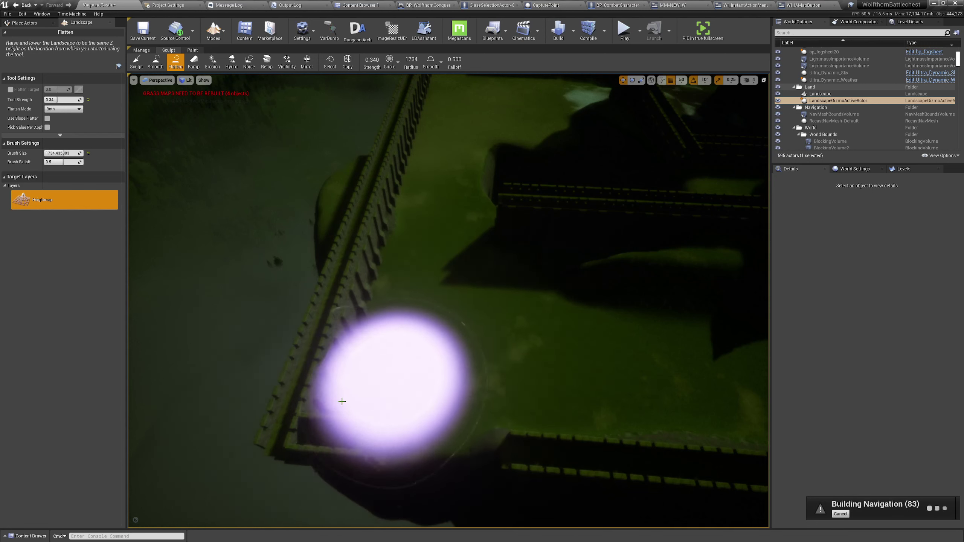
pyautogui.moveTo(285, 418); pyautogui.dragTo(317, 317)
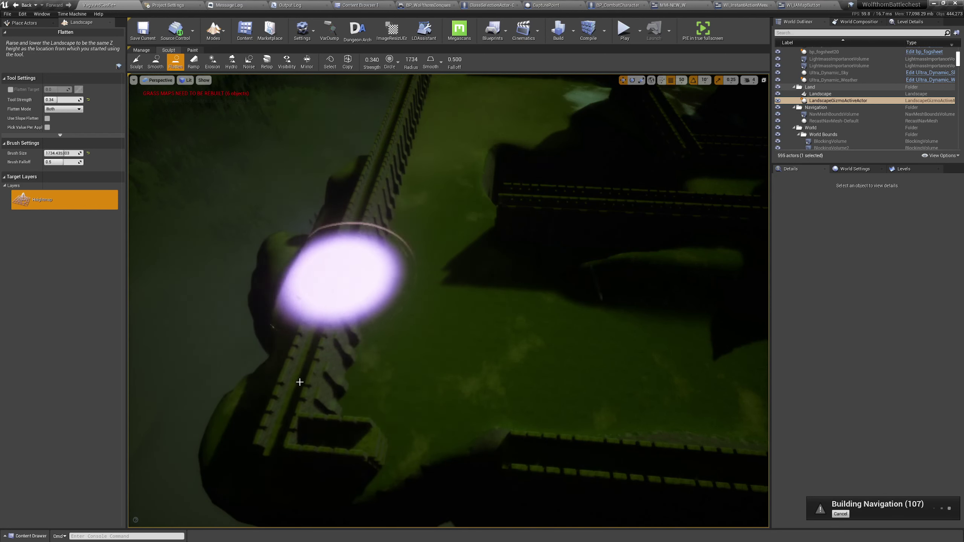
pyautogui.moveTo(299, 381); pyautogui.dragTo(356, 243)
# - Flatten the ground along the inside of the long outer wall toward the far capture point
pyautogui.moveTo(419, 238)
pyautogui.mouseDown(button='right')
pyautogui.moveTo(439, 269)
pyautogui.moveTo(425, 275)
pyautogui.mouseUp(button='right')
pyautogui.moveTo(329, 311); pyautogui.dragTo(372, 304, button='right')
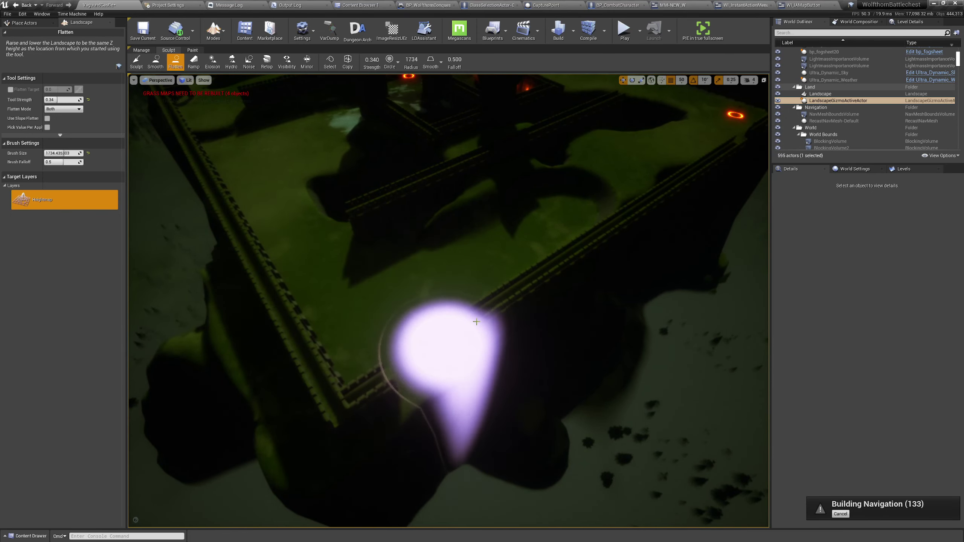
pyautogui.moveTo(476, 321)
pyautogui.mouseDown()
pyautogui.moveTo(553, 284)
pyautogui.moveTo(523, 277)
pyautogui.mouseUp()
pyautogui.moveTo(523, 278)
pyautogui.mouseDown(button='right')
pyautogui.moveTo(569, 259)
pyautogui.moveTo(562, 264)
pyautogui.mouseUp(button='right')
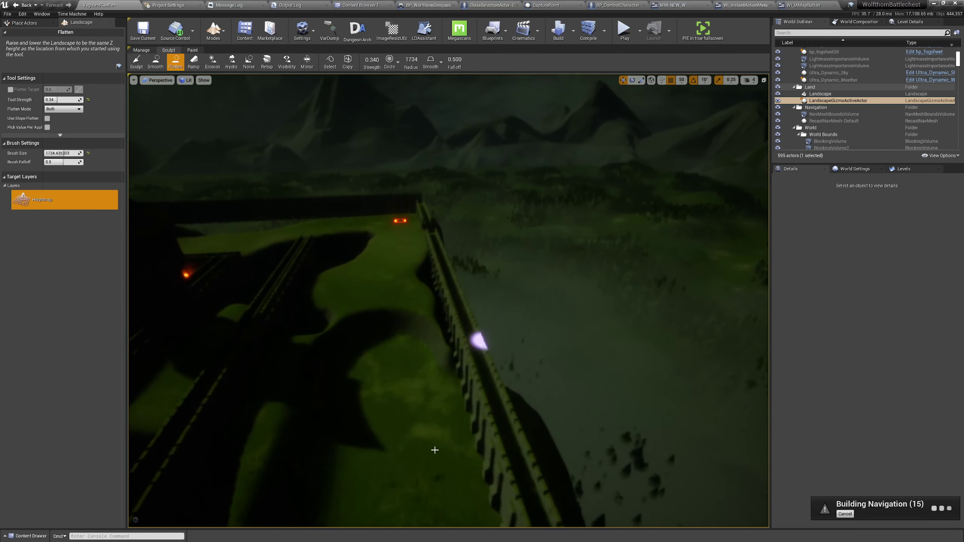
pyautogui.moveTo(435, 450); pyautogui.dragTo(446, 375)
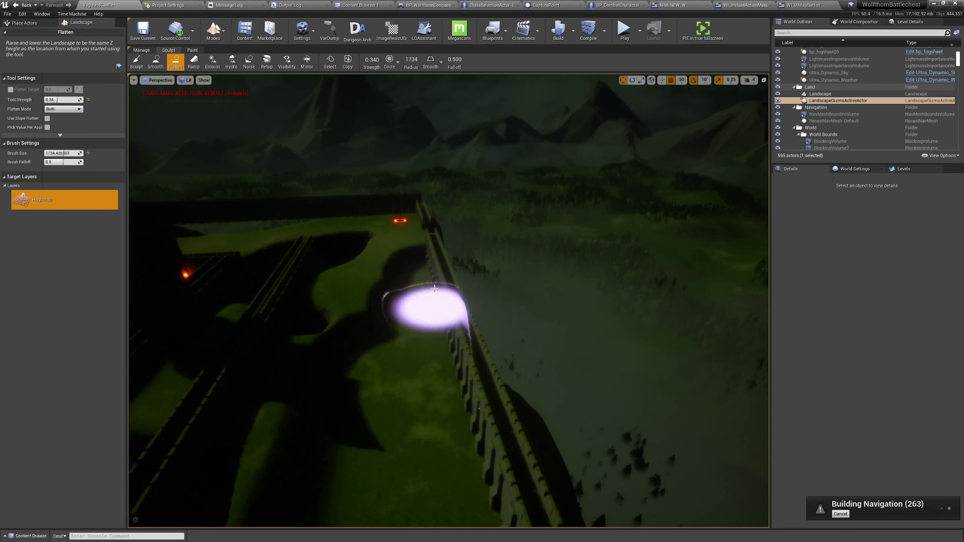
# - Try flattening the hollow around the end of the freestanding wall beside the castle
pyautogui.moveTo(395, 282)
pyautogui.mouseDown(button='right')
pyautogui.moveTo(436, 255)
pyautogui.moveTo(497, 253)
pyautogui.mouseUp(button='right')
pyautogui.moveTo(278, 359)
pyautogui.mouseDown(button='right')
pyautogui.moveTo(445, 355)
pyautogui.moveTo(334, 390)
pyautogui.moveTo(445, 362)
pyautogui.mouseUp(button='right')
pyautogui.click(333, 390)
pyautogui.moveTo(374, 310)
pyautogui.mouseDown(button='right')
pyautogui.moveTo(459, 315)
pyautogui.moveTo(372, 376)
pyautogui.moveTo(374, 353)
pyautogui.mouseUp(button='right')
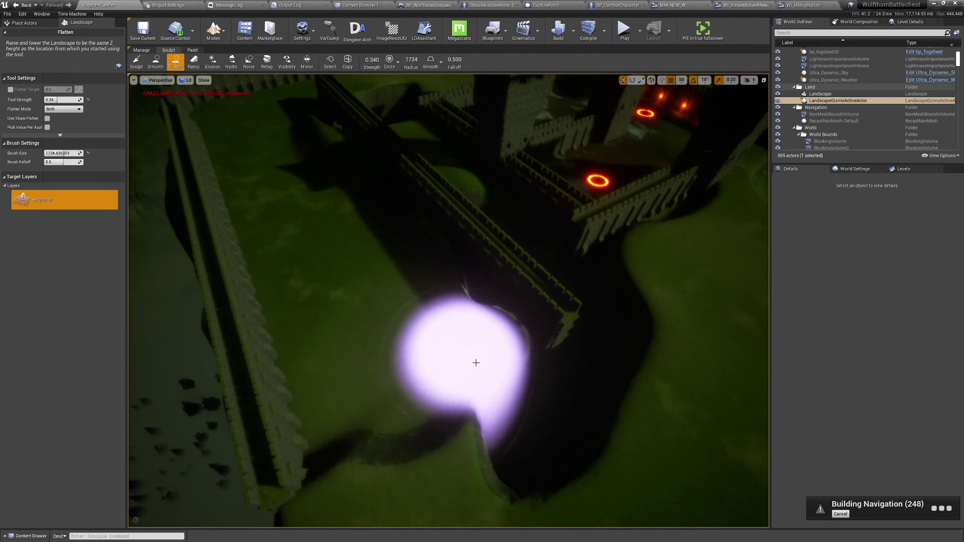
pyautogui.moveTo(476, 363)
pyautogui.mouseDown()
pyautogui.moveTo(550, 353)
pyautogui.moveTo(507, 330)
pyautogui.mouseUp()
pyautogui.moveTo(415, 286)
pyautogui.mouseDown(button='right')
pyautogui.moveTo(323, 284)
pyautogui.moveTo(319, 266)
pyautogui.mouseUp(button='right')
pyautogui.hotkey('ctrl', 'z')
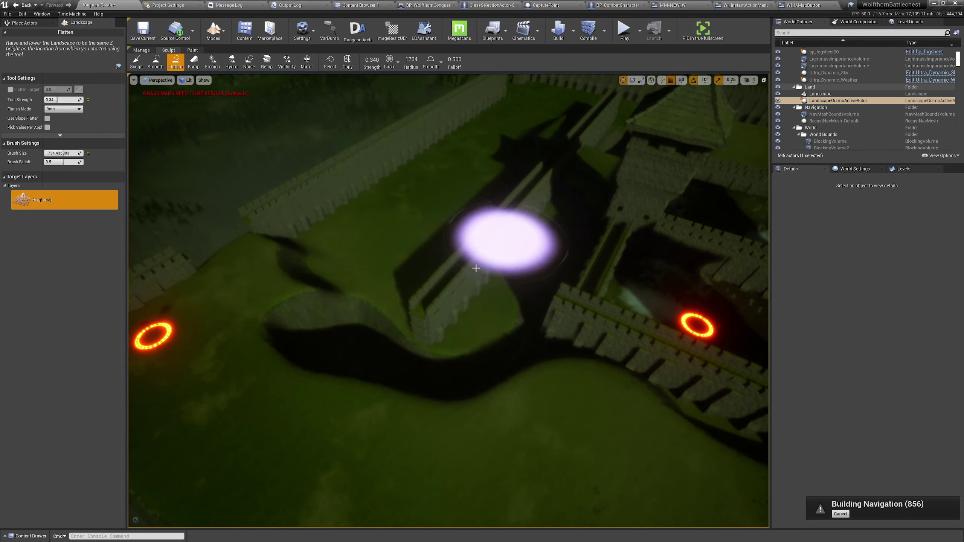
# - Flatten the ground around the freestanding wall between the castle and the outer wall
pyautogui.moveTo(474, 255); pyautogui.dragTo(483, 266, button='right')
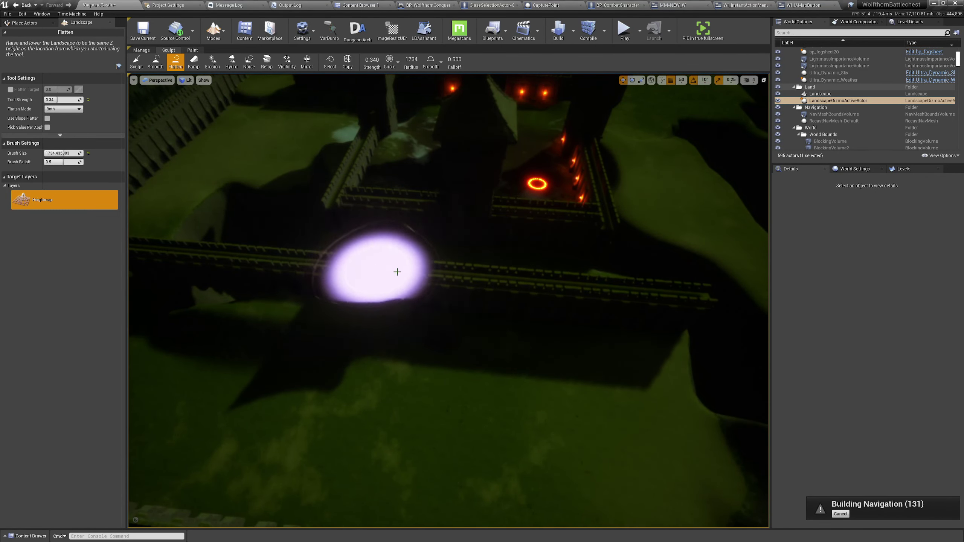
pyautogui.moveTo(395, 269); pyautogui.dragTo(396, 269, button='right')
pyautogui.moveTo(396, 269)
pyautogui.mouseDown()
pyautogui.moveTo(404, 199)
pyautogui.moveTo(542, 202)
pyautogui.moveTo(447, 271)
pyautogui.moveTo(387, 292)
pyautogui.moveTo(486, 254)
pyautogui.mouseUp()
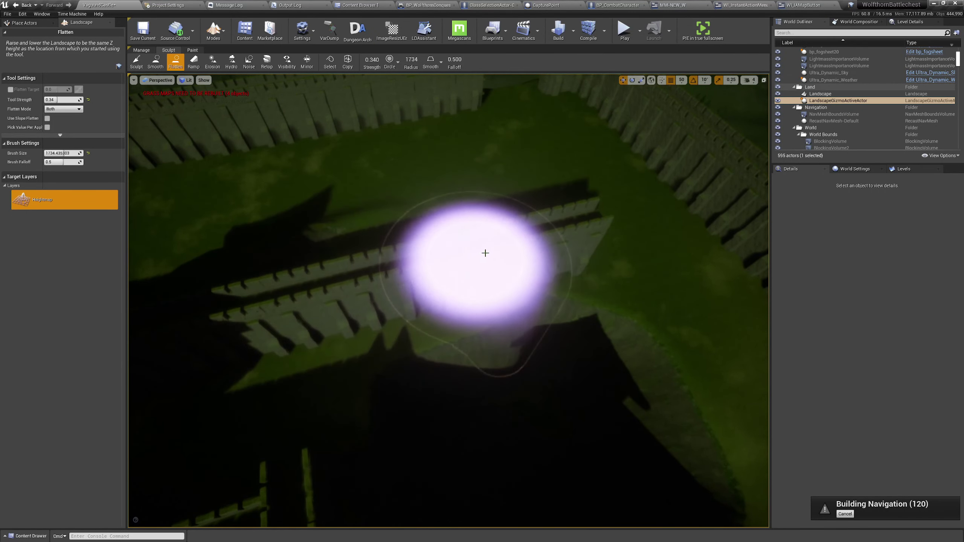
# - Increase the Flatten brush size to about 2833 and fill the deep hollow between the castle plateau and the outer wall
pyautogui.moveTo(432, 246)
pyautogui.mouseDown(button='right')
pyautogui.moveTo(441, 273)
pyautogui.moveTo(547, 254)
pyautogui.mouseUp(button='right')
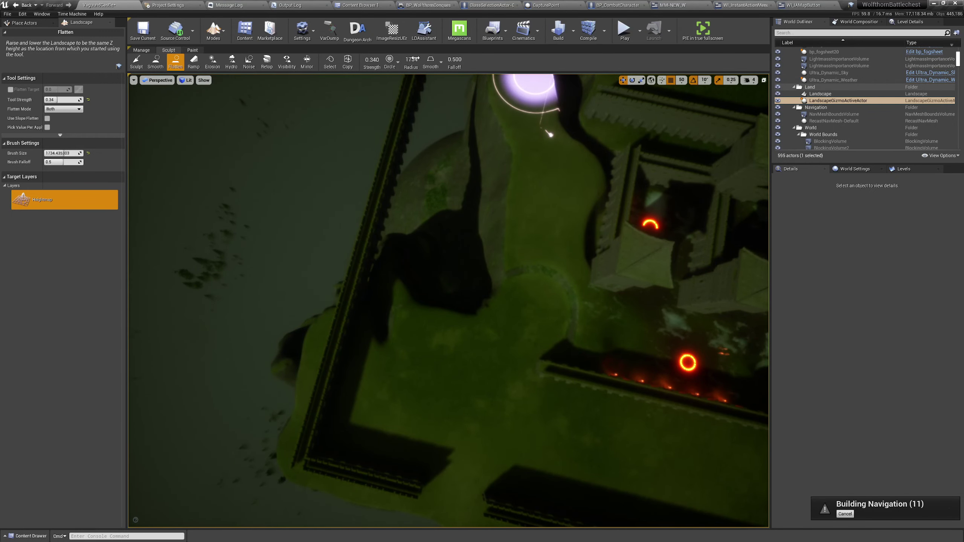
pyautogui.moveTo(416, 58); pyautogui.dragTo(424, 58)
pyautogui.moveTo(383, 262); pyautogui.dragTo(452, 396)
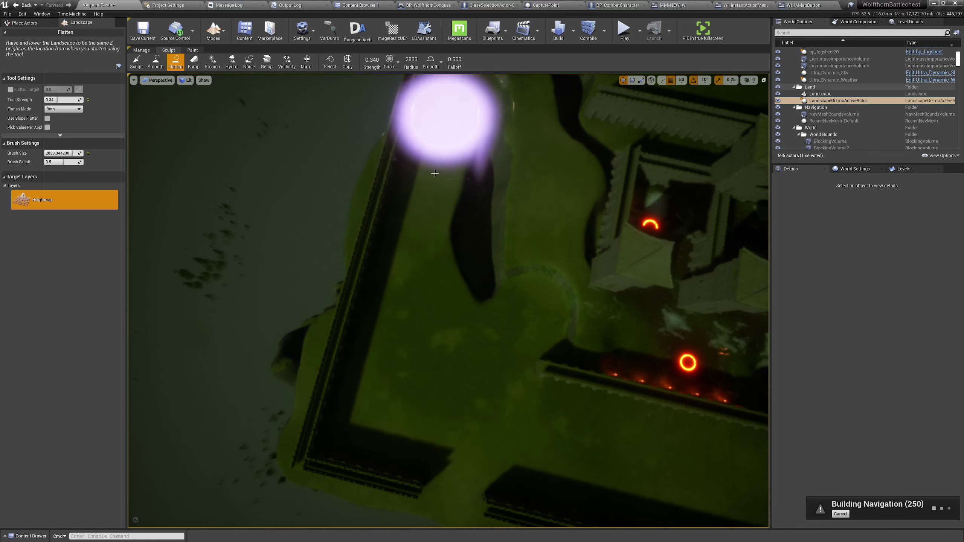
# - Flatten the terrain around the outer wall corner next to the capture point, and check the levelled ground from several sides
pyautogui.moveTo(435, 125); pyautogui.dragTo(435, 126, button='right')
pyautogui.moveTo(416, 359); pyautogui.dragTo(416, 359, button='right')
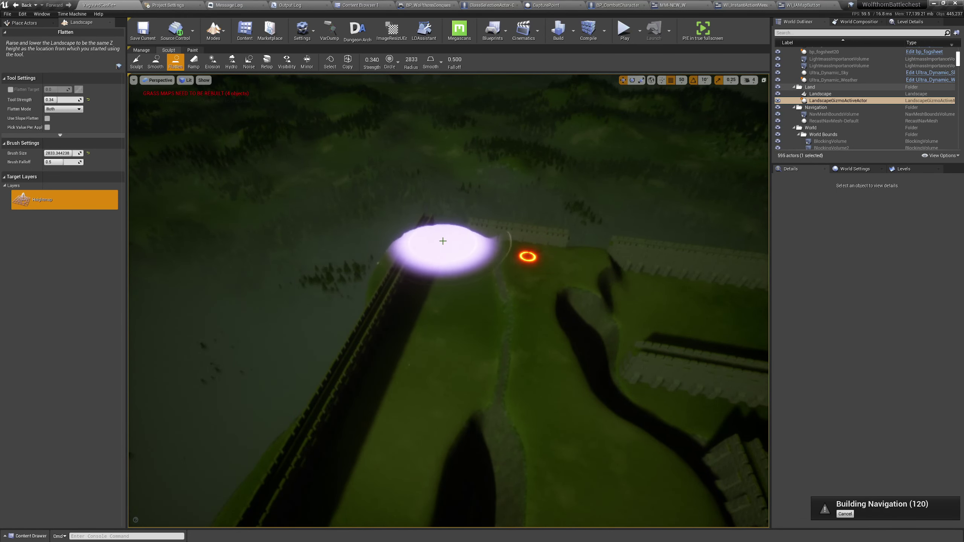
pyautogui.moveTo(456, 248); pyautogui.dragTo(423, 236, button='right')
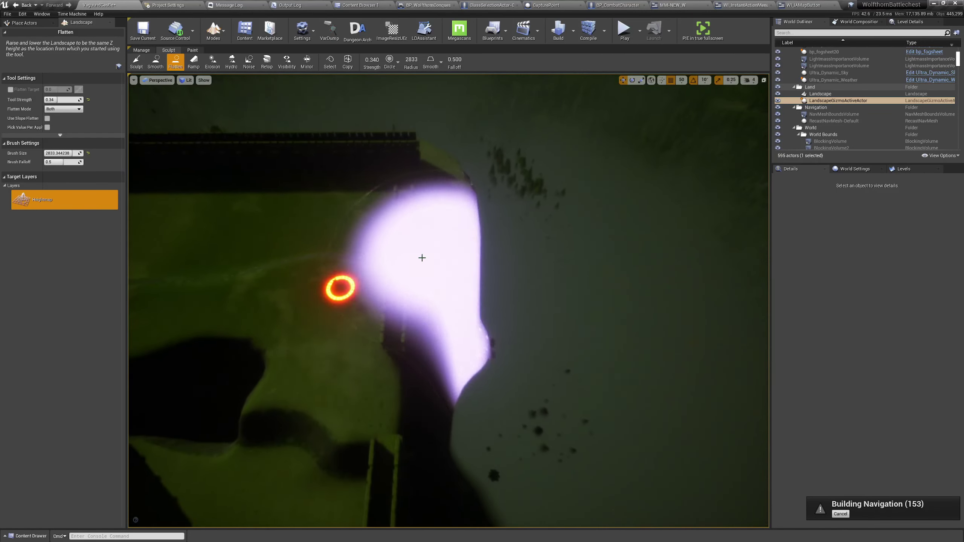
pyautogui.moveTo(466, 312); pyautogui.dragTo(466, 311, button='right')
pyautogui.moveTo(538, 380); pyautogui.dragTo(538, 379, button='right')
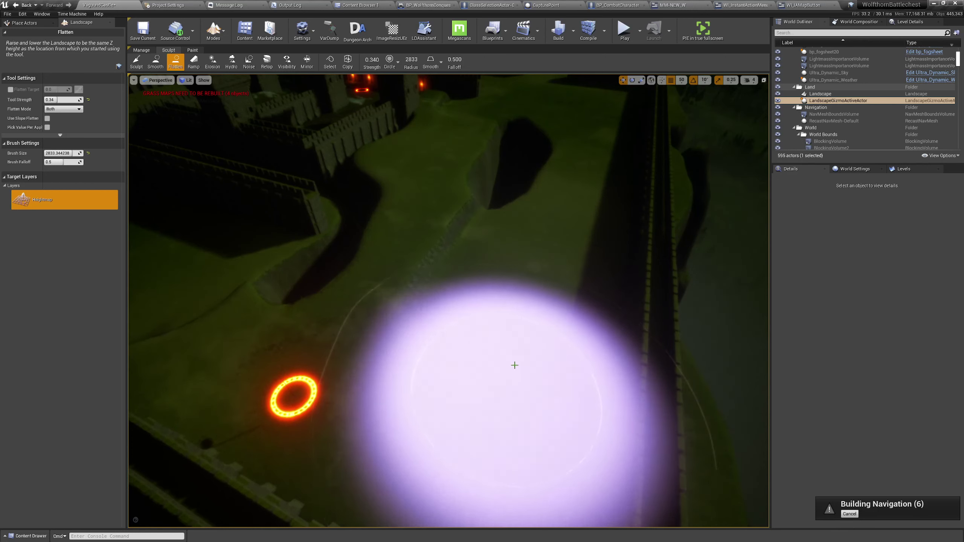
pyautogui.moveTo(462, 351); pyautogui.dragTo(462, 351, button='right')
pyautogui.moveTo(652, 347); pyautogui.dragTo(651, 346, button='right')
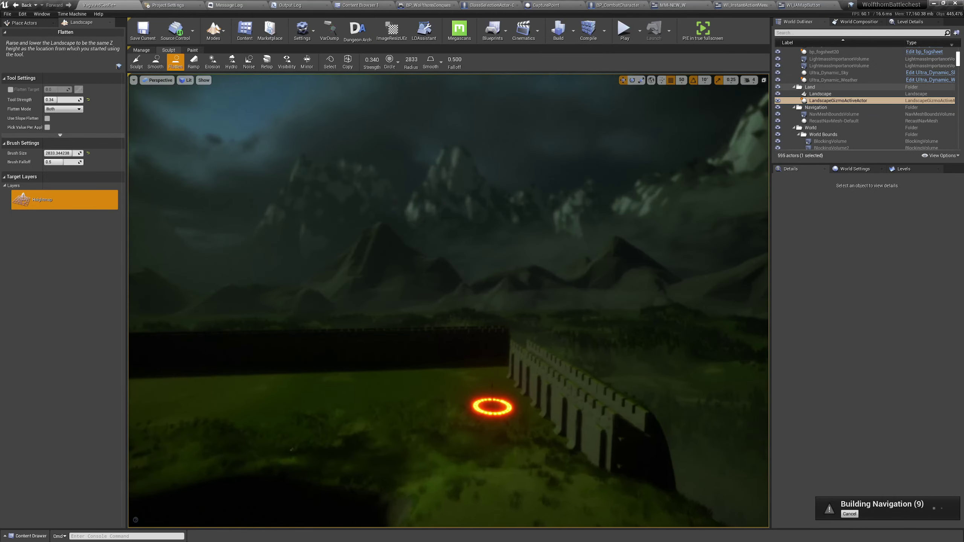
pyautogui.moveTo(492, 406); pyautogui.dragTo(491, 406, button='right')
pyautogui.moveTo(605, 339); pyautogui.dragTo(605, 339, button='right')
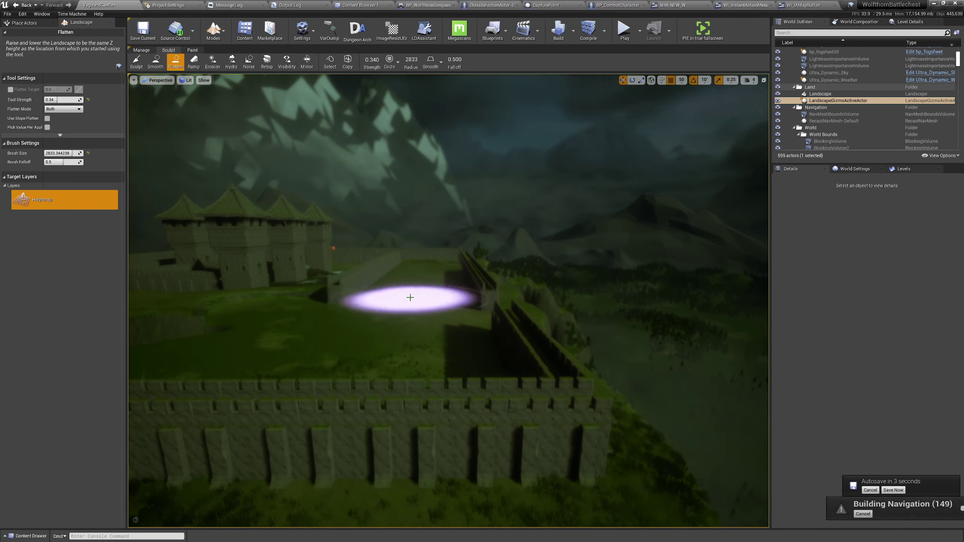
# - Flatten the ground between the castle plateau and the outer wall, and check the levelled area from the far side
pyautogui.moveTo(409, 297)
pyautogui.mouseDown(button='right')
pyautogui.moveTo(436, 290)
pyautogui.moveTo(411, 259)
pyautogui.moveTo(436, 298)
pyautogui.moveTo(429, 301)
pyautogui.moveTo(504, 303)
pyautogui.moveTo(425, 308)
pyautogui.moveTo(380, 277)
pyautogui.moveTo(433, 273)
pyautogui.moveTo(482, 284)
pyautogui.moveTo(447, 279)
pyautogui.moveTo(470, 284)
pyautogui.moveTo(432, 315)
pyautogui.mouseUp(button='right')
pyautogui.press('w')
pyautogui.moveTo(433, 404)
pyautogui.mouseDown(button='right')
pyautogui.moveTo(455, 388)
pyautogui.moveTo(436, 417)
pyautogui.moveTo(468, 262)
pyautogui.moveTo(565, 262)
pyautogui.mouseUp(button='right')
pyautogui.click(484, 269)
pyautogui.moveTo(421, 250); pyautogui.dragTo(333, 238, button='right')
pyautogui.moveTo(479, 270); pyautogui.dragTo(479, 270, button='right')
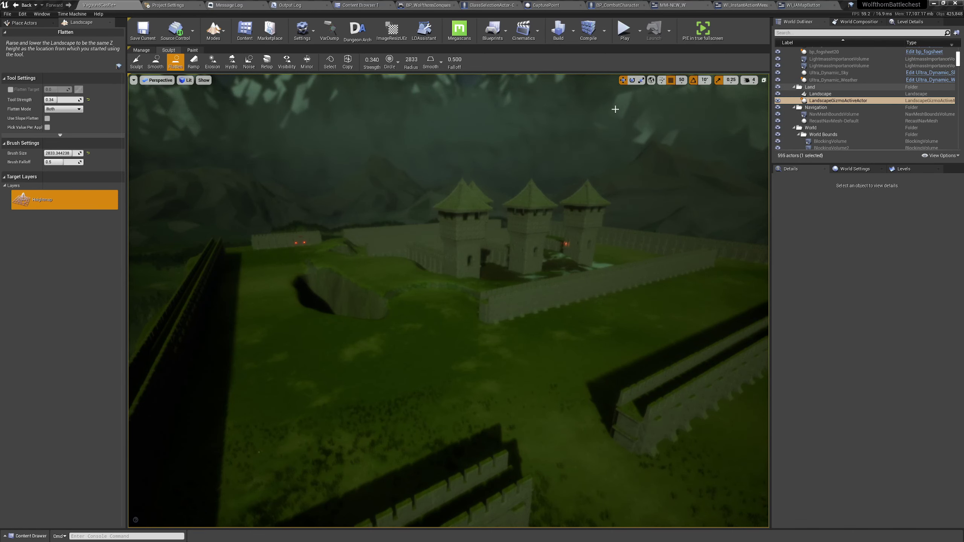
# - Flatten the ground between the castle wall's end and the outer wall near the arched wall pieces
pyautogui.press('w')
pyautogui.moveTo(564, 124)
pyautogui.mouseDown(button='right')
pyautogui.moveTo(604, 95)
pyautogui.moveTo(615, 110)
pyautogui.moveTo(702, 85)
pyautogui.moveTo(561, 97)
pyautogui.moveTo(611, 154)
pyautogui.mouseUp(button='right')
pyautogui.press('s')
pyautogui.press('w')
pyautogui.click(613, 254)
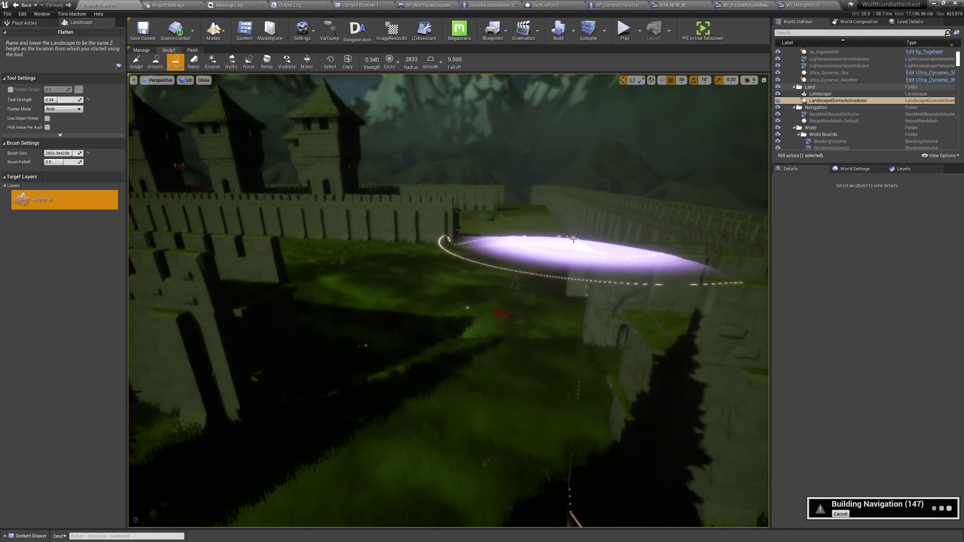
pyautogui.moveTo(570, 240); pyautogui.dragTo(600, 225, button='right')
pyautogui.press('w')
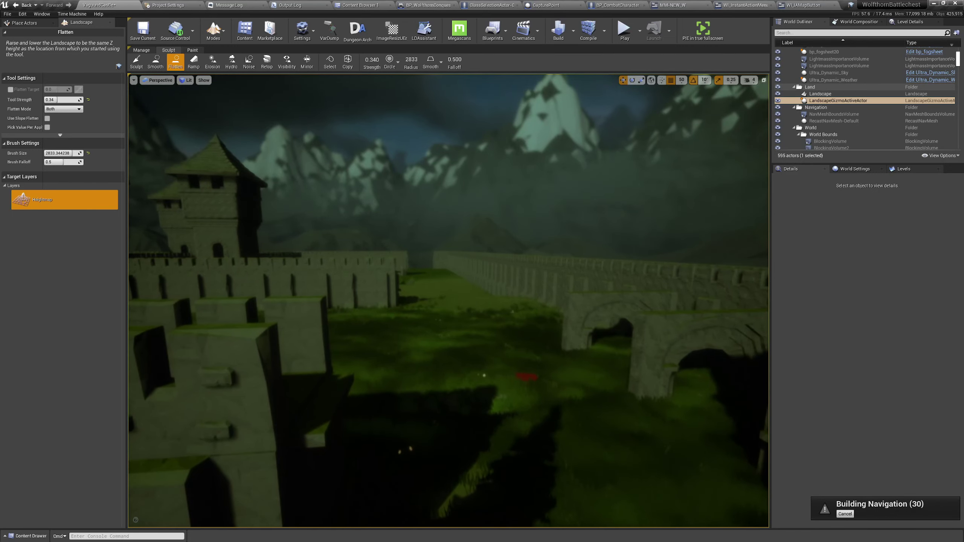
pyautogui.moveTo(448, 305); pyautogui.dragTo(444, 305, button='right')
# - Switch to Select mode, try raising the two arched wall pieces beside the outer wall together, and undo the move
pyautogui.click(216, 38)
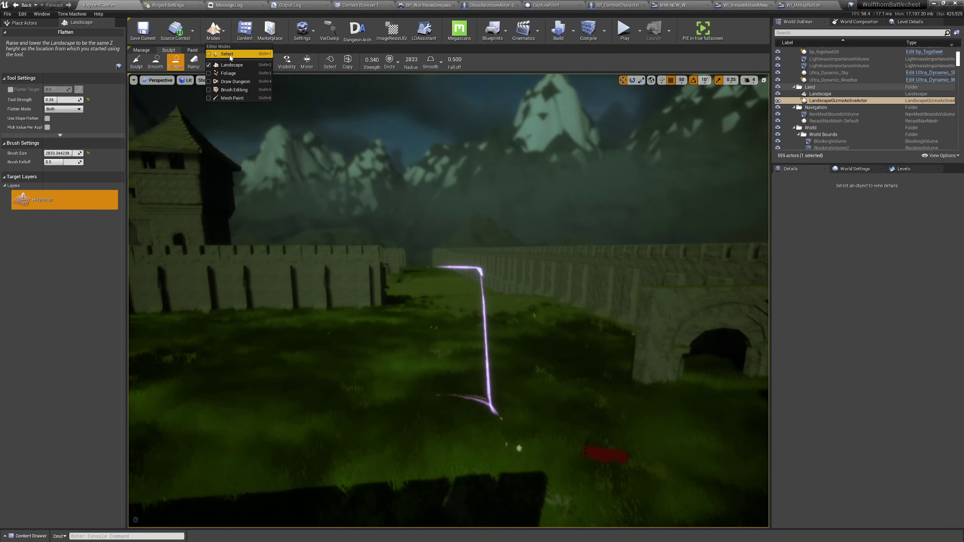
pyautogui.click(227, 54)
pyautogui.click(675, 342)
pyautogui.moveTo(676, 341); pyautogui.dragTo(658, 341, button='right')
pyautogui.keyDown('ctrl'); pyautogui.click(417, 235); pyautogui.keyUp('ctrl')
pyautogui.moveTo(377, 318); pyautogui.dragTo(377, 319, button='right')
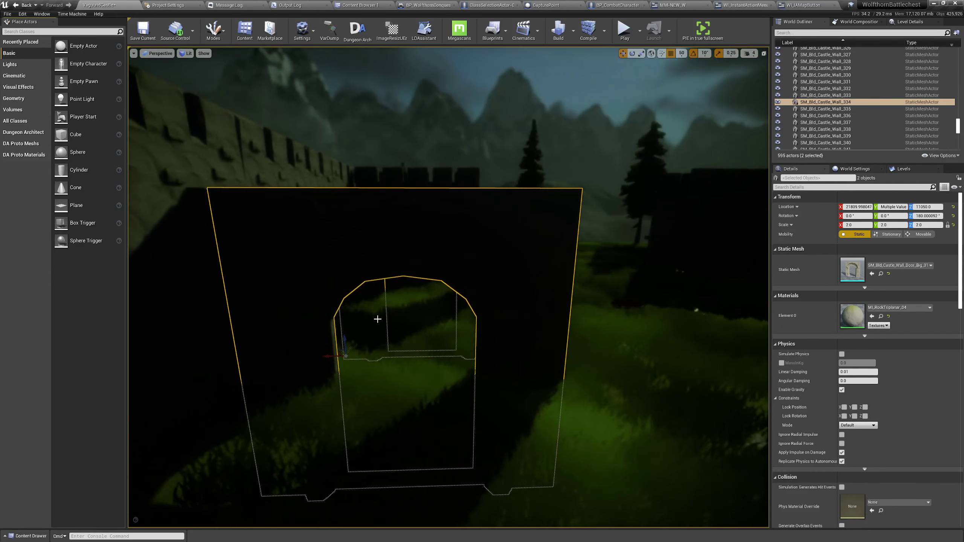
pyautogui.moveTo(347, 339); pyautogui.dragTo(357, 310)
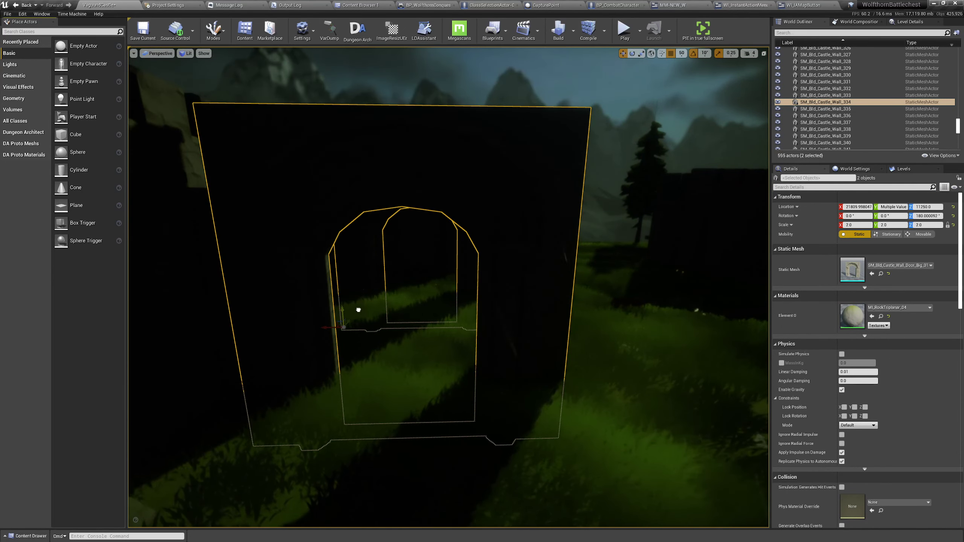
pyautogui.hotkey('ctrl', 'z')
# - Move CapturePoint4 along the ground in front of the wall to X 220, Y -7440
pyautogui.moveTo(357, 313); pyautogui.dragTo(197, 298, button='right')
pyautogui.press('g')
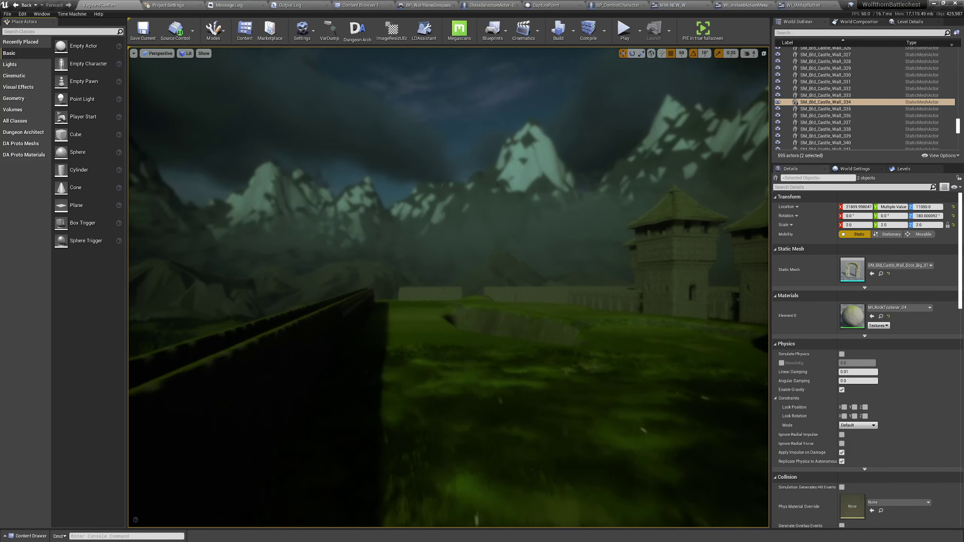
pyautogui.moveTo(344, 301); pyautogui.dragTo(344, 301, button='right')
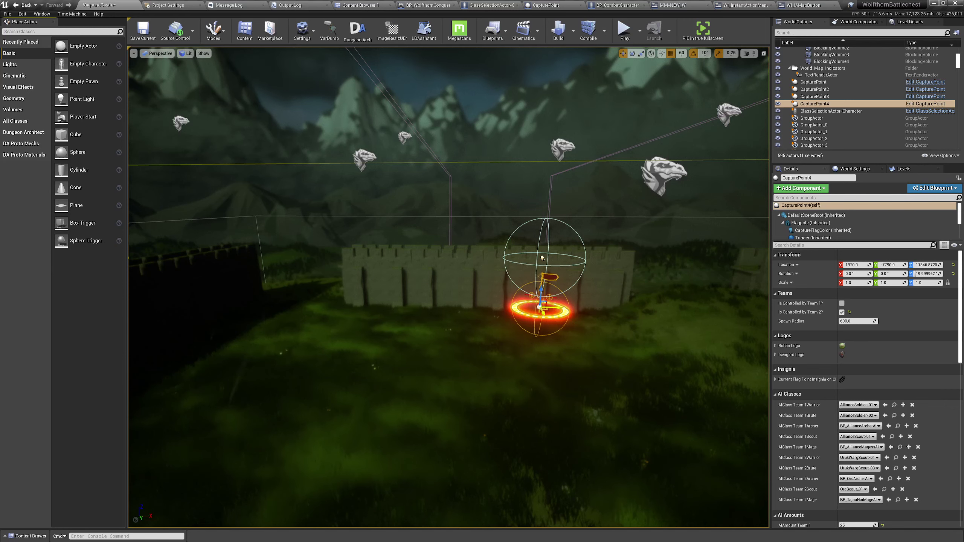
pyautogui.moveTo(541, 307); pyautogui.dragTo(371, 317)
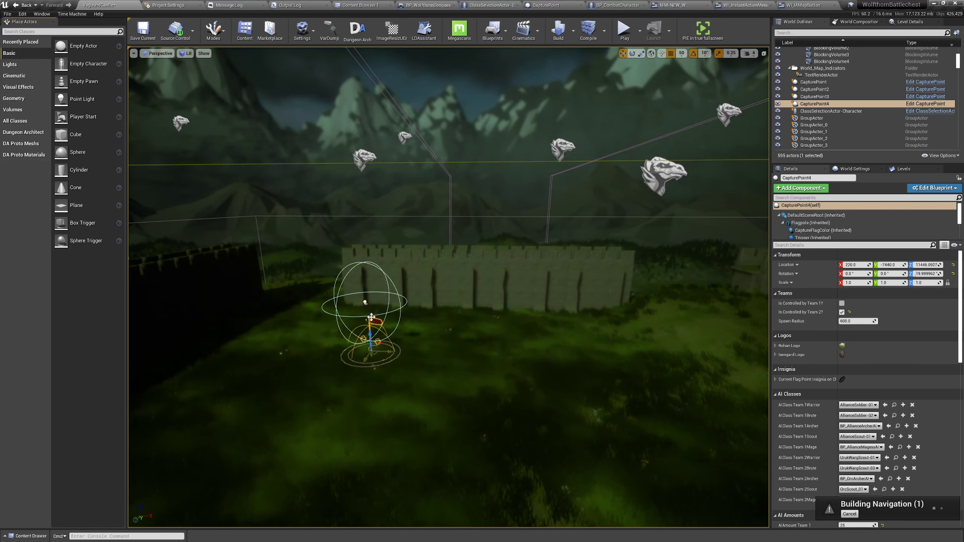
# - Set the position snap size to 10 and raise CapturePoint4 to a height of about 11506
pyautogui.click(681, 53)
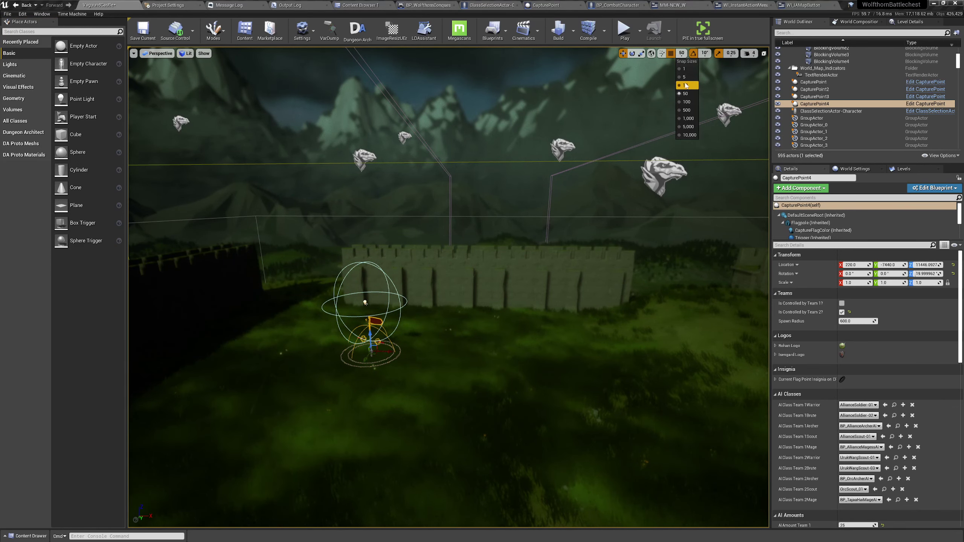
pyautogui.click(685, 86)
pyautogui.press('f')
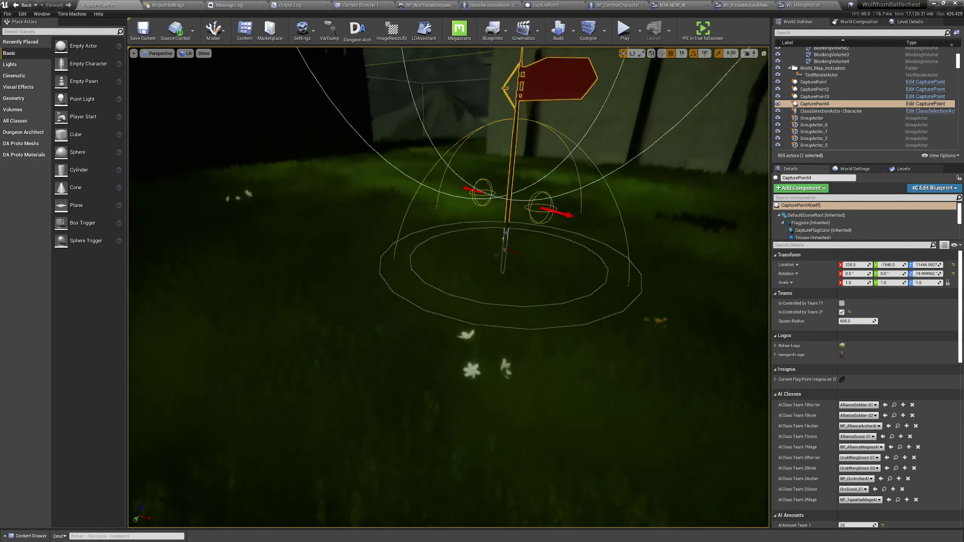
pyautogui.moveTo(420, 220); pyautogui.dragTo(425, 221, button='right')
pyautogui.moveTo(400, 243); pyautogui.dragTo(400, 224)
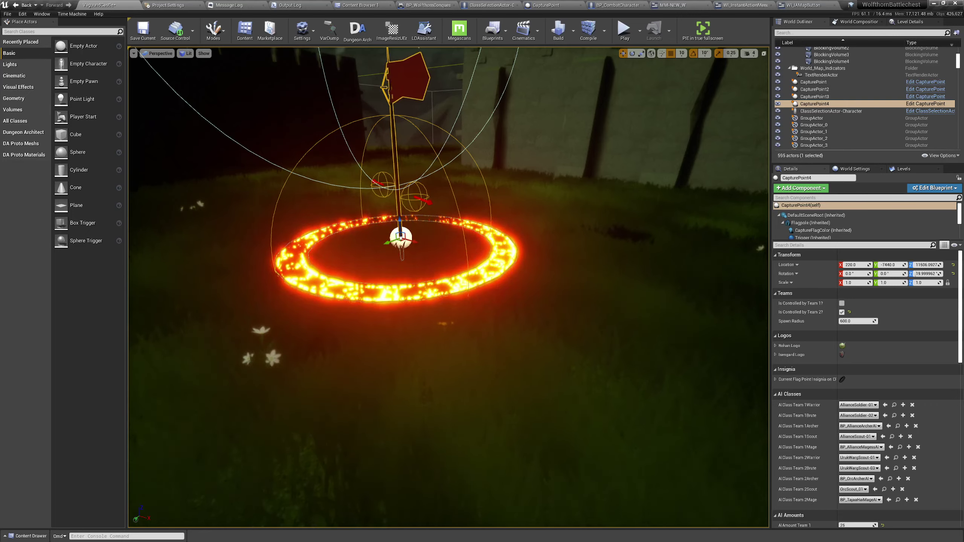
# - Switch to Landscape mode with the Sculpt tool and reduce the brush radius to about 1170
pyautogui.moveTo(400, 223); pyautogui.dragTo(619, 217, button='right')
pyautogui.press('g')
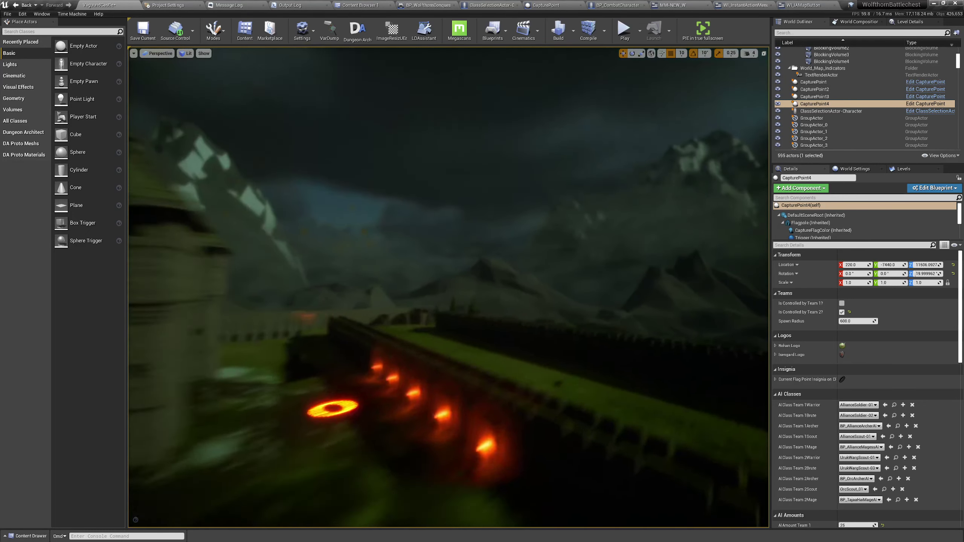
pyautogui.moveTo(383, 87); pyautogui.dragTo(383, 86, button='right')
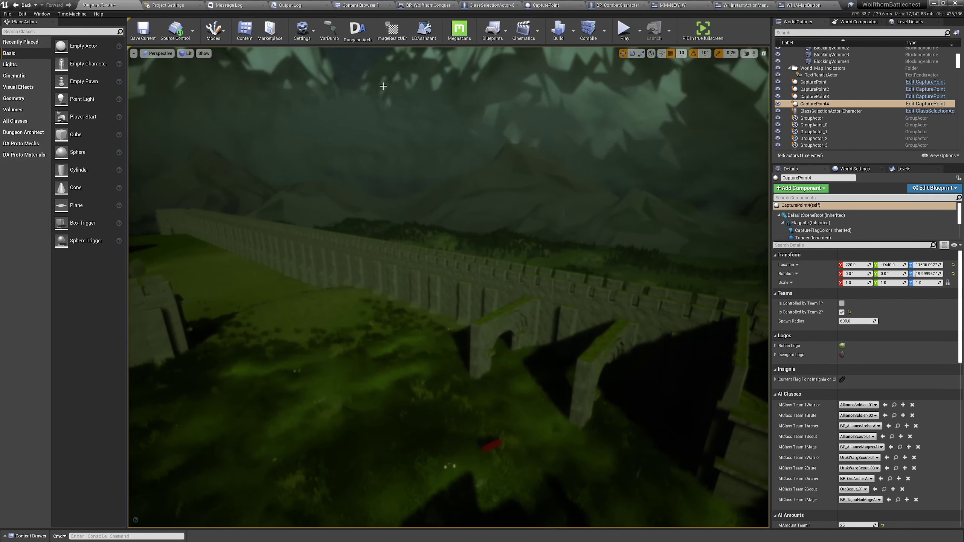
pyautogui.click(213, 30)
pyautogui.click(236, 65)
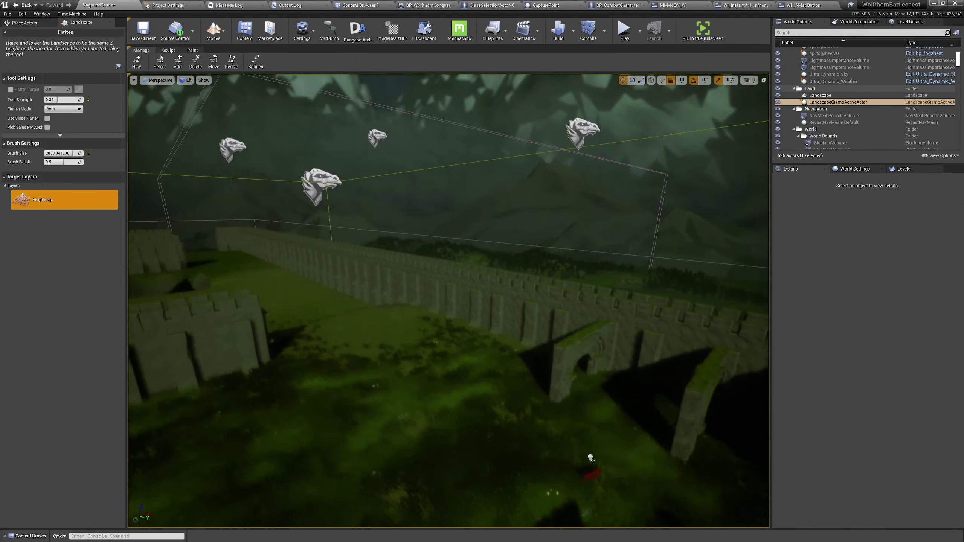
pyautogui.moveTo(303, 281); pyautogui.dragTo(262, 281, button='right')
pyautogui.click(168, 50)
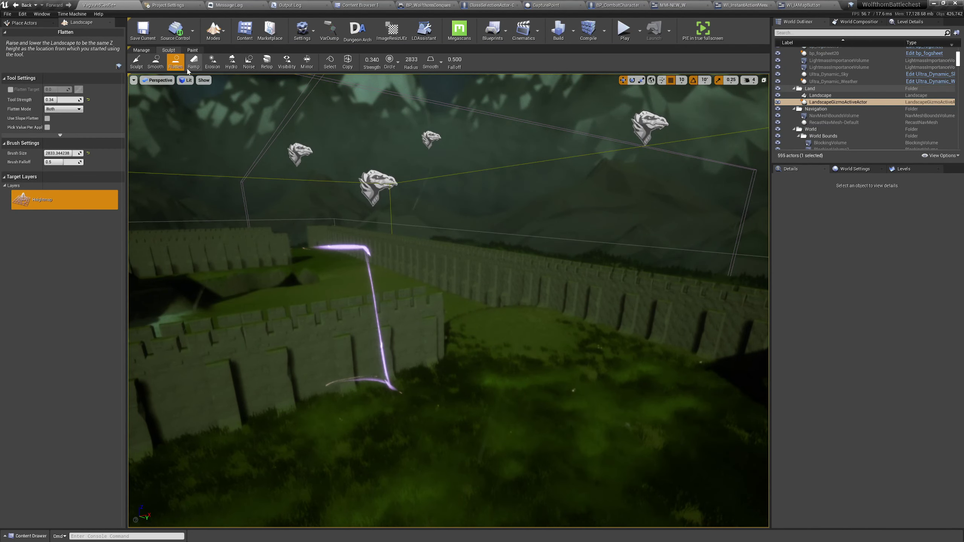
pyautogui.click(136, 62)
pyautogui.moveTo(417, 59); pyautogui.dragTo(405, 59)
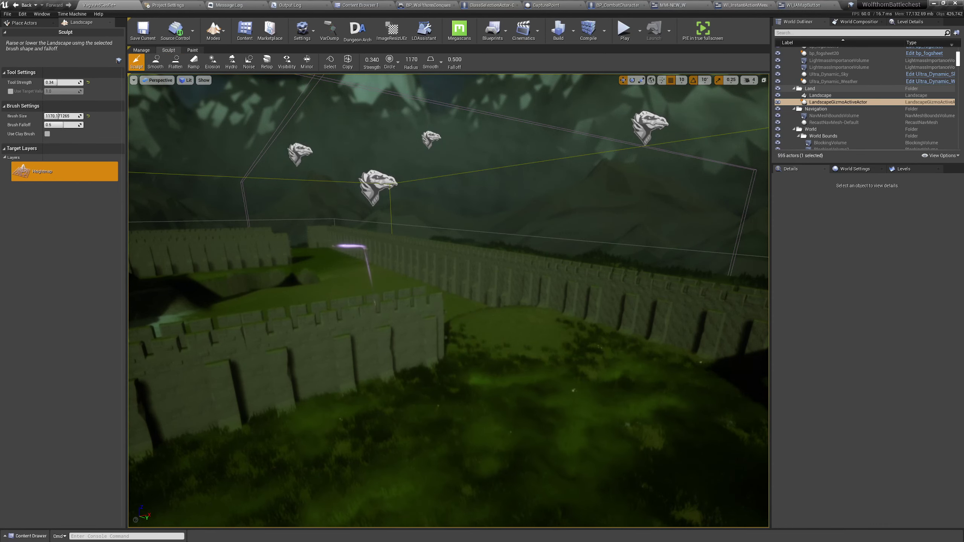
# - Try sculpting the ground around the capture point beside the arched walls, and undo the last sculpt stroke
pyautogui.moveTo(489, 318); pyautogui.dragTo(546, 332, button='right')
pyautogui.moveTo(488, 318); pyautogui.dragTo(525, 309)
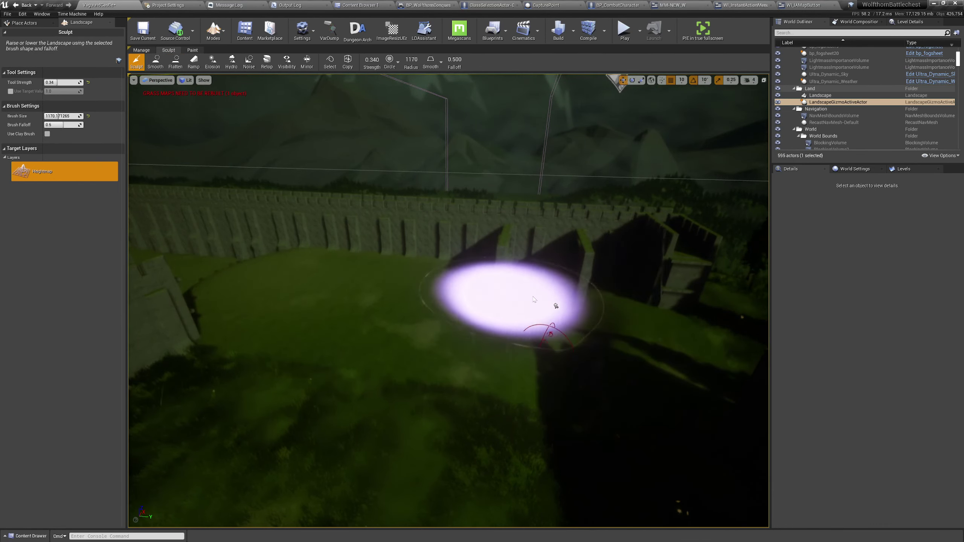
pyautogui.moveTo(585, 309); pyautogui.dragTo(585, 309, button='right')
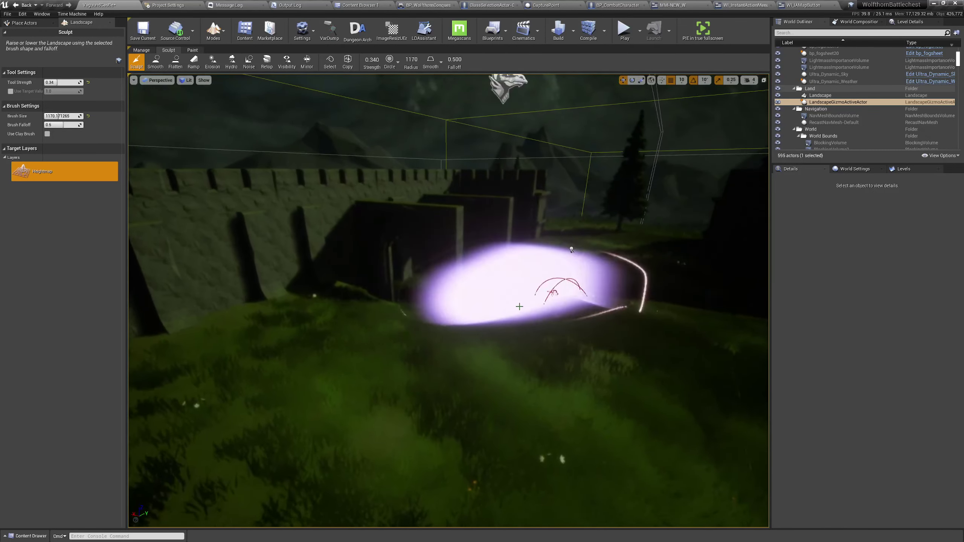
pyautogui.keyDown('shift'); pyautogui.moveTo(494, 373); pyautogui.dragTo(426, 383); pyautogui.keyUp('shift')
pyautogui.moveTo(393, 380)
pyautogui.mouseDown(button='right')
pyautogui.moveTo(437, 381)
pyautogui.moveTo(393, 380)
pyautogui.mouseUp(button='right')
pyautogui.hotkey('ctrl', 'z')
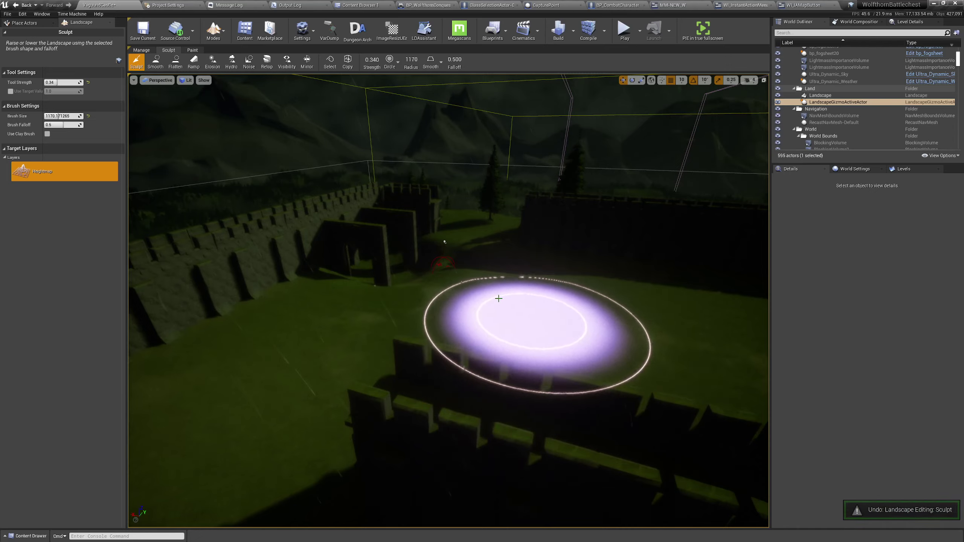
# - Lower the terrain with the Sculpt tool between the capture point, the arched walls and the outer wall
pyautogui.moveTo(351, 306); pyautogui.dragTo(251, 309, button='right')
pyautogui.moveTo(358, 425)
pyautogui.mouseDown(button='right')
pyautogui.moveTo(652, 306)
pyautogui.moveTo(561, 235)
pyautogui.mouseUp(button='right')
pyautogui.moveTo(321, 282)
pyautogui.keyDown('shift'); pyautogui.mouseDown()
pyautogui.moveTo(307, 286)
pyautogui.moveTo(323, 289)
pyautogui.mouseUp(); pyautogui.keyUp('shift')
pyautogui.moveTo(380, 308)
pyautogui.mouseDown(button='right')
pyautogui.moveTo(341, 308)
pyautogui.moveTo(341, 277)
pyautogui.moveTo(323, 298)
pyautogui.mouseUp(button='right')
pyautogui.moveTo(505, 366)
pyautogui.keyDown('shift'); pyautogui.mouseDown()
pyautogui.moveTo(486, 430)
pyautogui.moveTo(461, 431)
pyautogui.moveTo(430, 410)
pyautogui.mouseUp(); pyautogui.keyUp('shift')
pyautogui.moveTo(430, 410); pyautogui.dragTo(491, 436, button='right')
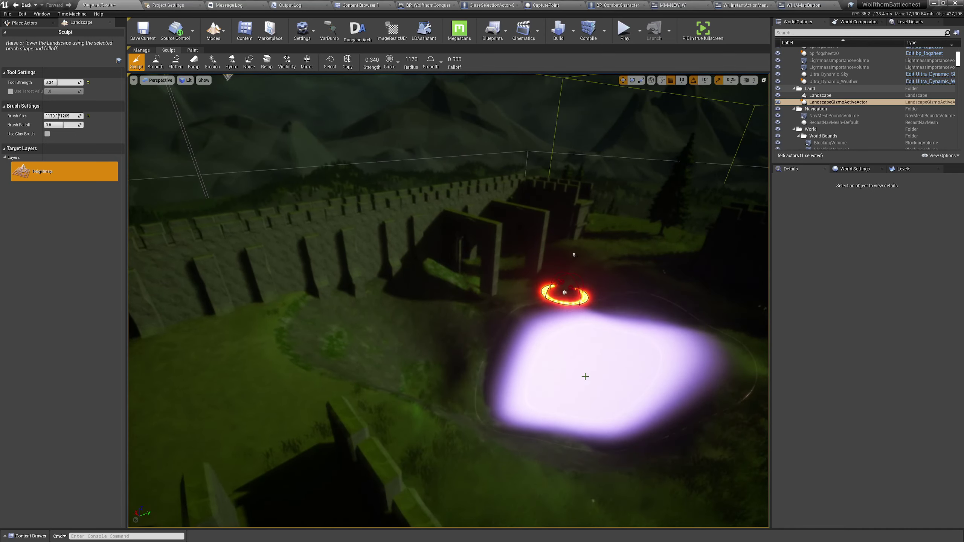
# - Try flattening the dug-out ground toward the outer wall with the Flatten tool, and undo the stroke
pyautogui.moveTo(585, 376); pyautogui.dragTo(645, 406, button='right')
pyautogui.moveTo(436, 208); pyautogui.dragTo(617, 257, button='right')
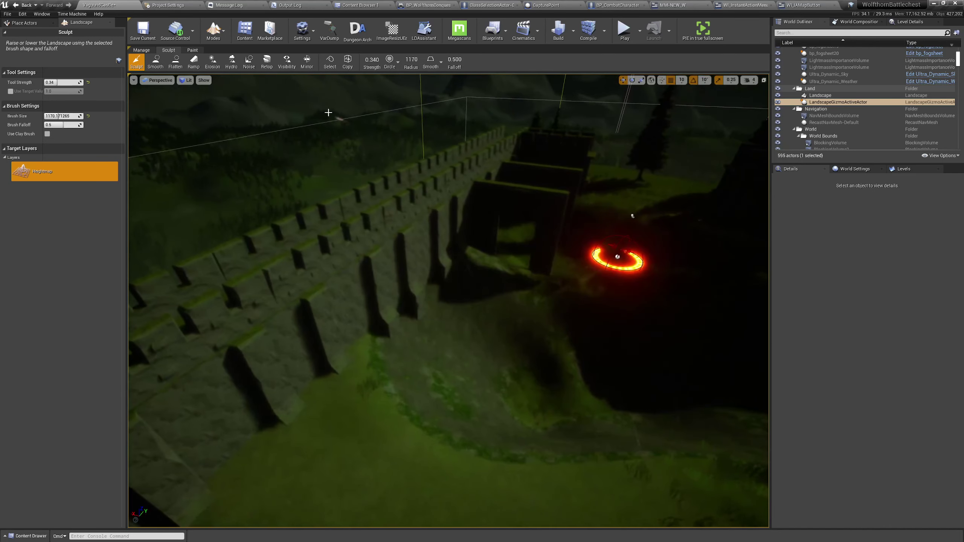
pyautogui.click(175, 67)
pyautogui.moveTo(614, 296); pyautogui.dragTo(664, 326, button='right')
pyautogui.moveTo(664, 326)
pyautogui.mouseDown()
pyautogui.moveTo(605, 271)
pyautogui.moveTo(381, 264)
pyautogui.mouseUp()
pyautogui.moveTo(394, 265); pyautogui.dragTo(387, 271, button='right')
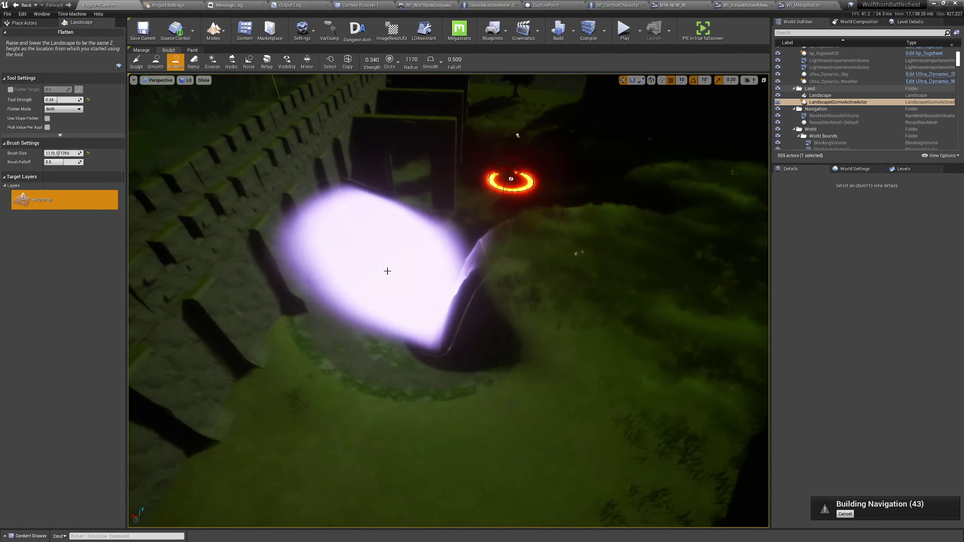
pyautogui.hotkey('ctrl', 'z')
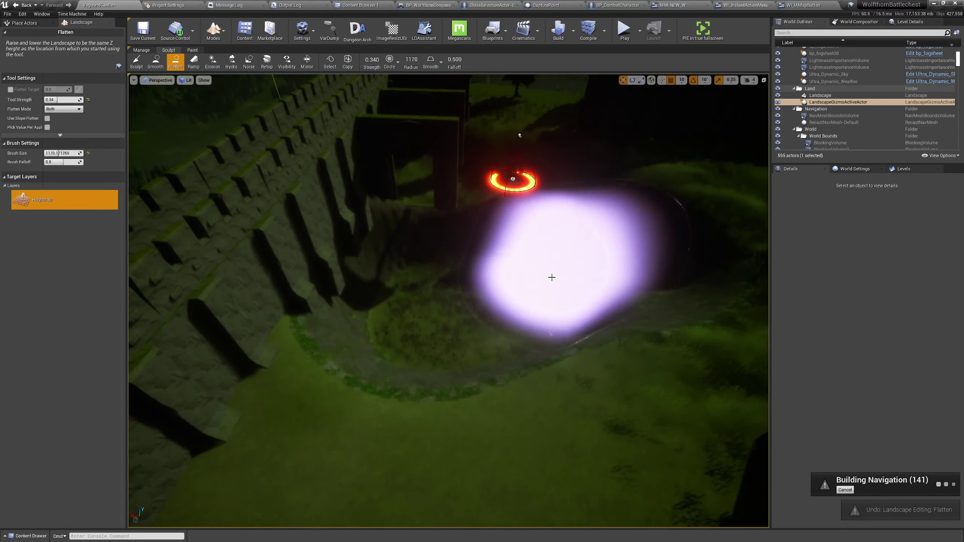
# - Flatten the dug-out ground outward from the capture point beside the arched walls
pyautogui.moveTo(513, 167)
pyautogui.mouseDown()
pyautogui.moveTo(472, 318)
pyautogui.moveTo(535, 331)
pyautogui.mouseUp()
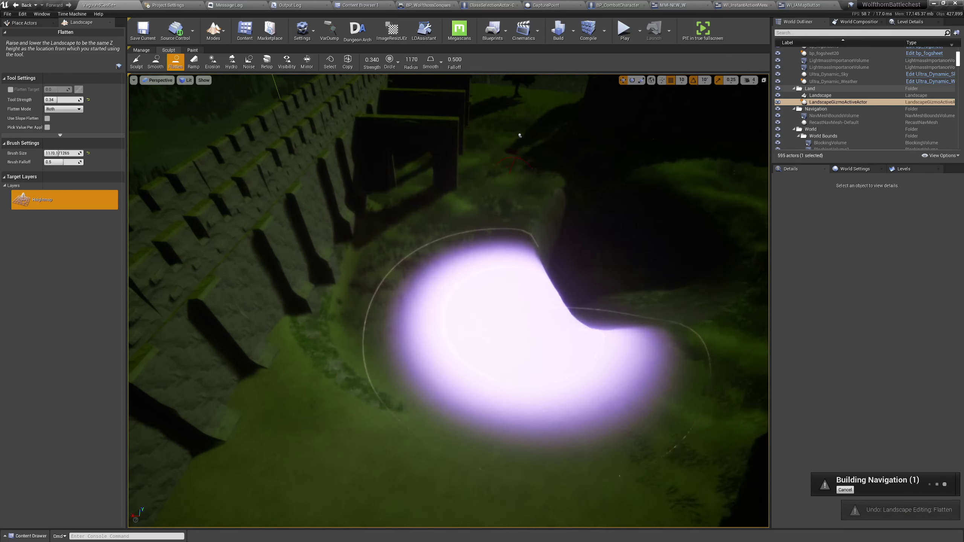
pyautogui.moveTo(534, 331); pyautogui.dragTo(569, 300, button='right')
pyautogui.moveTo(442, 199); pyautogui.dragTo(334, 286, button='right')
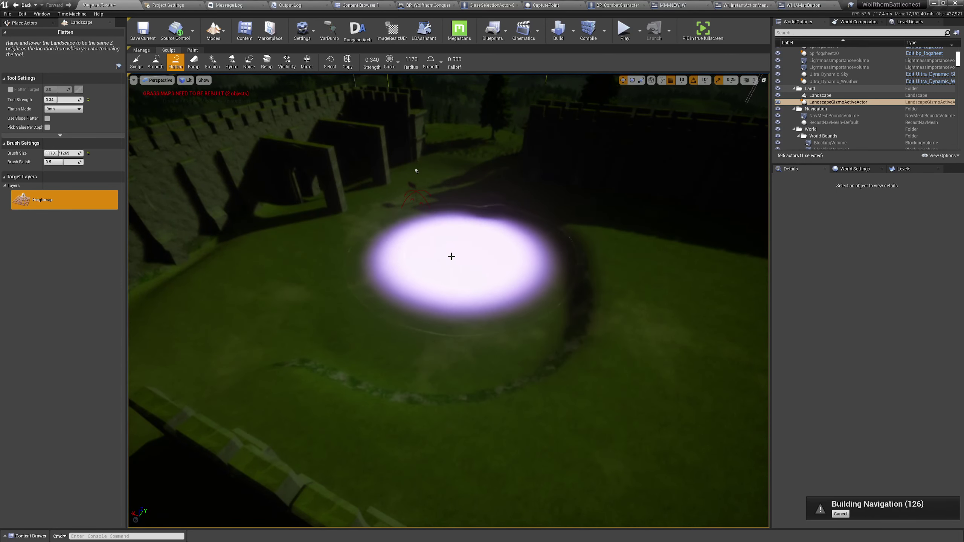
pyautogui.moveTo(297, 316)
pyautogui.mouseDown(button='right')
pyautogui.moveTo(323, 353)
pyautogui.moveTo(288, 348)
pyautogui.moveTo(250, 319)
pyautogui.moveTo(166, 300)
pyautogui.mouseUp(button='right')
pyautogui.moveTo(439, 288); pyautogui.dragTo(335, 351, button='right')
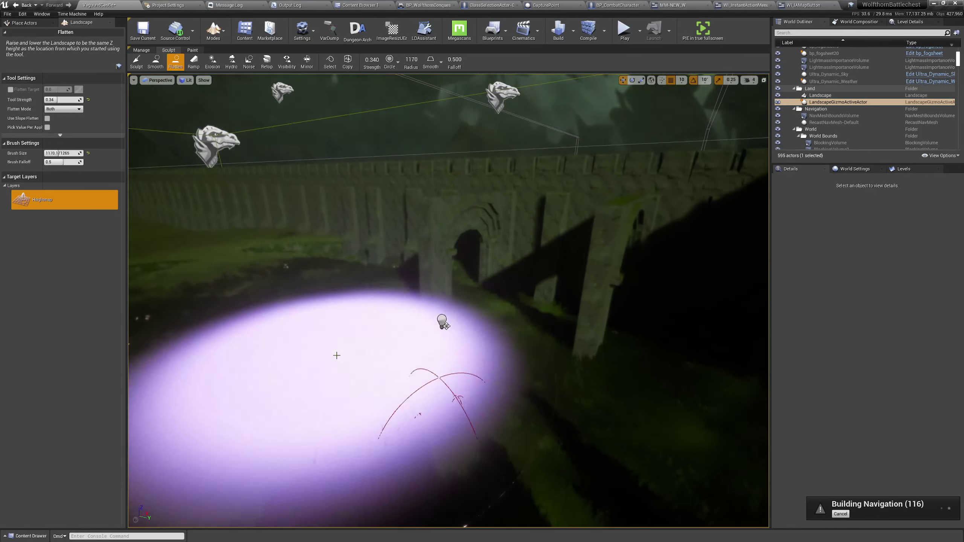
# - Flatten the ground around the capture point and along the strip between the outer wall and the castle wall
pyautogui.moveTo(536, 343)
pyautogui.mouseDown()
pyautogui.moveTo(471, 297)
pyautogui.moveTo(308, 263)
pyautogui.mouseUp()
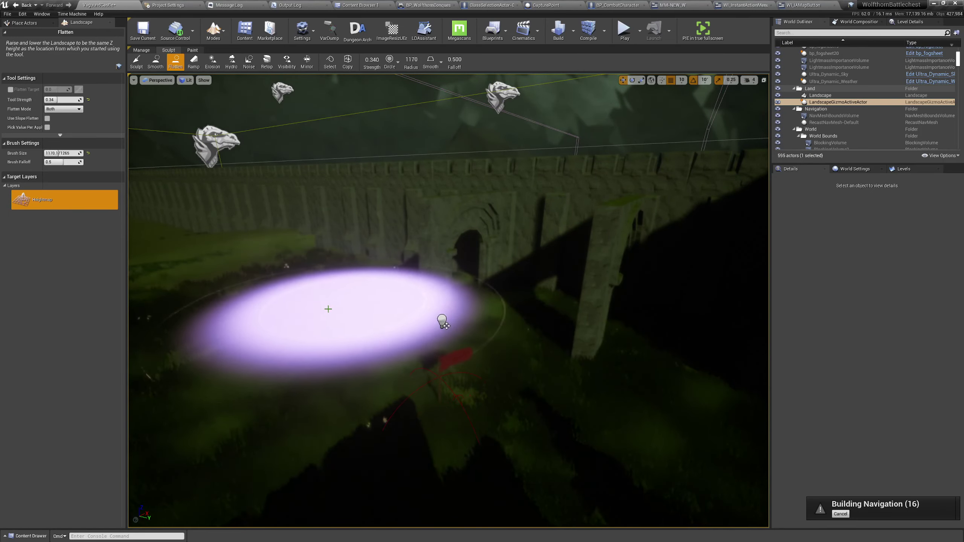
pyautogui.moveTo(327, 308); pyautogui.dragTo(283, 308, button='right')
pyautogui.moveTo(380, 307)
pyautogui.mouseDown(button='right')
pyautogui.moveTo(531, 303)
pyautogui.moveTo(459, 391)
pyautogui.moveTo(532, 365)
pyautogui.moveTo(453, 334)
pyautogui.mouseUp(button='right')
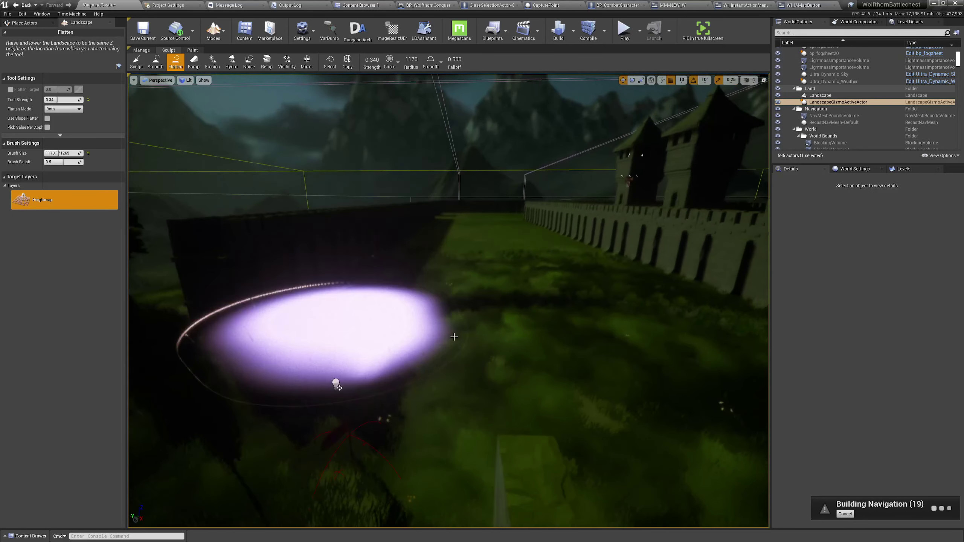
pyautogui.moveTo(454, 333)
pyautogui.mouseDown()
pyautogui.moveTo(528, 327)
pyautogui.moveTo(460, 249)
pyautogui.moveTo(514, 317)
pyautogui.moveTo(512, 245)
pyautogui.moveTo(631, 353)
pyautogui.moveTo(510, 247)
pyautogui.moveTo(457, 233)
pyautogui.mouseUp()
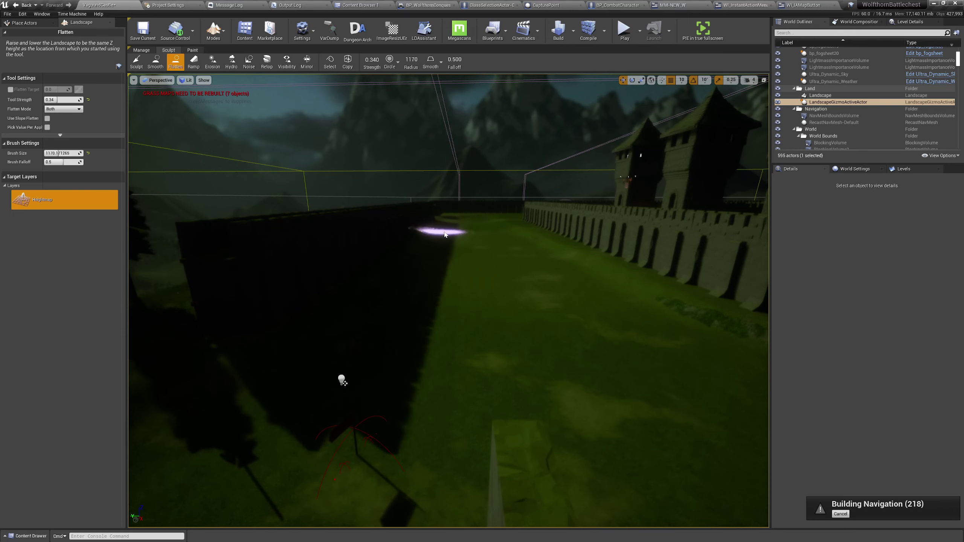
pyautogui.moveTo(441, 230)
pyautogui.mouseDown(button='right')
pyautogui.moveTo(467, 213)
pyautogui.moveTo(463, 175)
pyautogui.moveTo(437, 171)
pyautogui.moveTo(395, 194)
pyautogui.moveTo(338, 266)
pyautogui.mouseUp(button='right')
pyautogui.moveTo(384, 345); pyautogui.dragTo(330, 348, button='right')
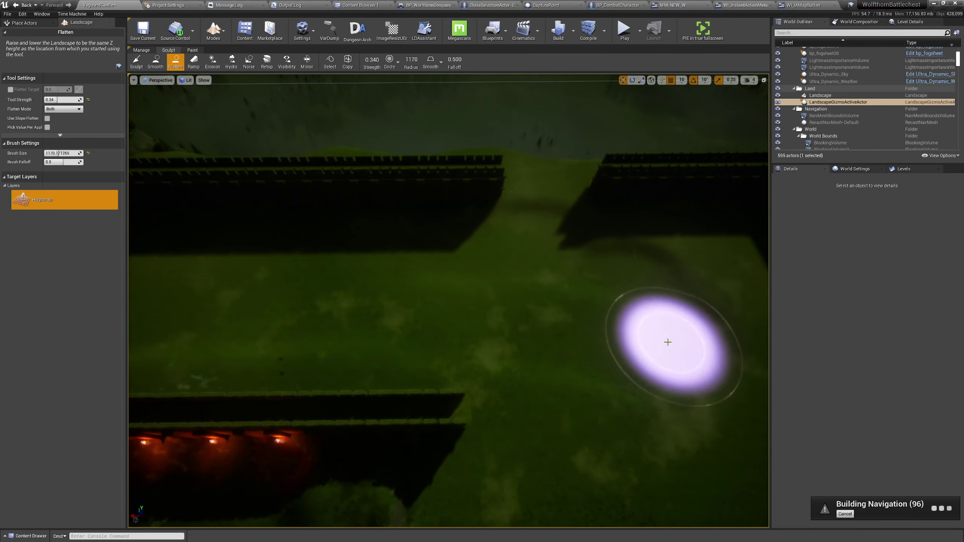
pyautogui.moveTo(667, 337)
pyautogui.mouseDown(button='right')
pyautogui.moveTo(317, 319)
pyautogui.moveTo(668, 342)
pyautogui.mouseUp(button='right')
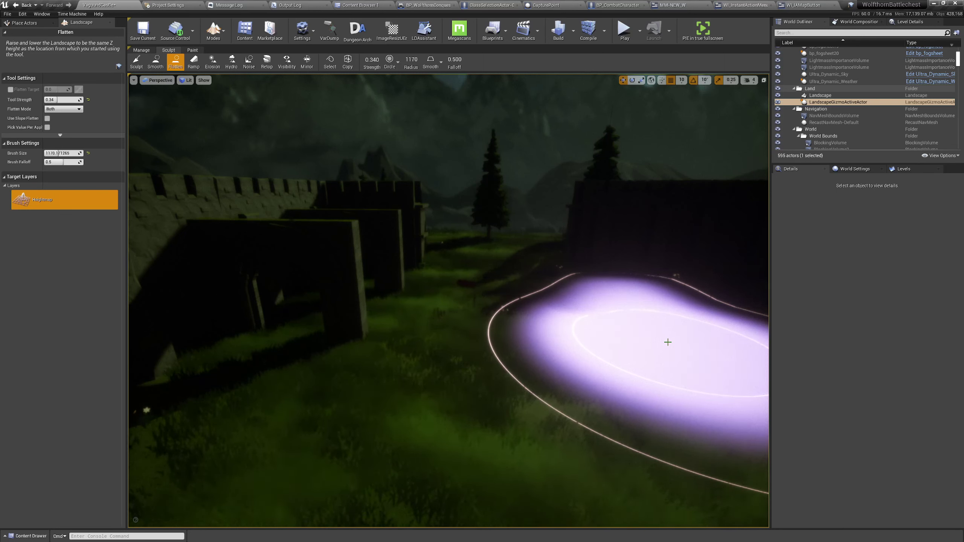
# - Switch back to Select mode and inspect the levelled ground along the castle walls
pyautogui.click(214, 29)
pyautogui.click(243, 55)
pyautogui.moveTo(426, 242)
pyautogui.mouseDown(button='right')
pyautogui.moveTo(667, 262)
pyautogui.moveTo(423, 232)
pyautogui.mouseUp(button='right')
pyautogui.moveTo(331, 273); pyautogui.dragTo(331, 272, button='right')
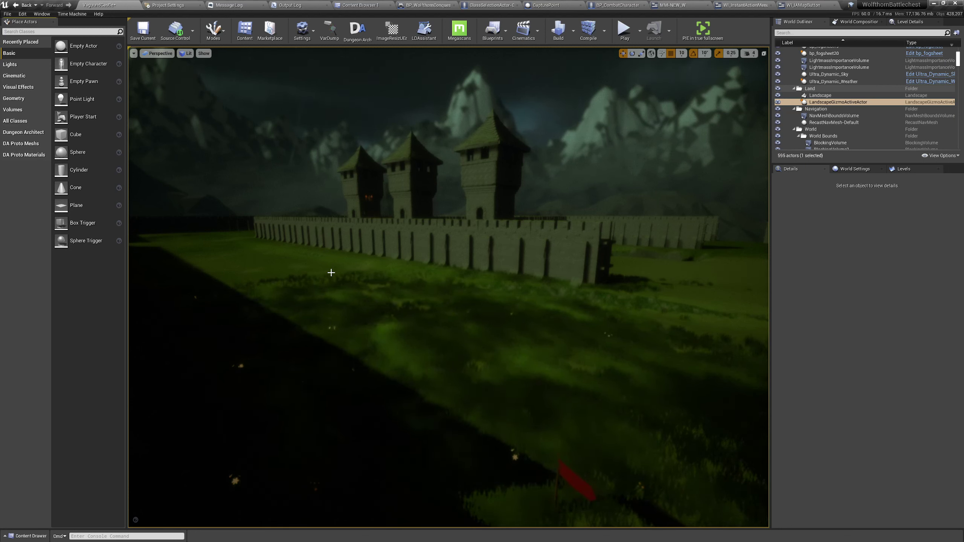
pyautogui.moveTo(306, 262); pyautogui.dragTo(308, 262, button='right')
# - Rerun the most recent console command and close the console
pyautogui.press('`')
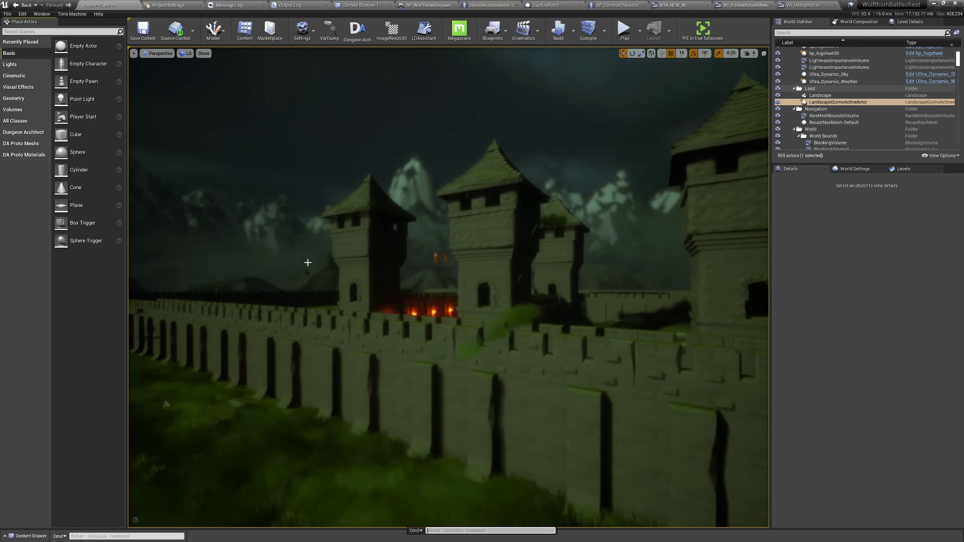
pyautogui.press('Up')
pyautogui.press('Return')
pyautogui.press('`')
pyautogui.press('Escape')
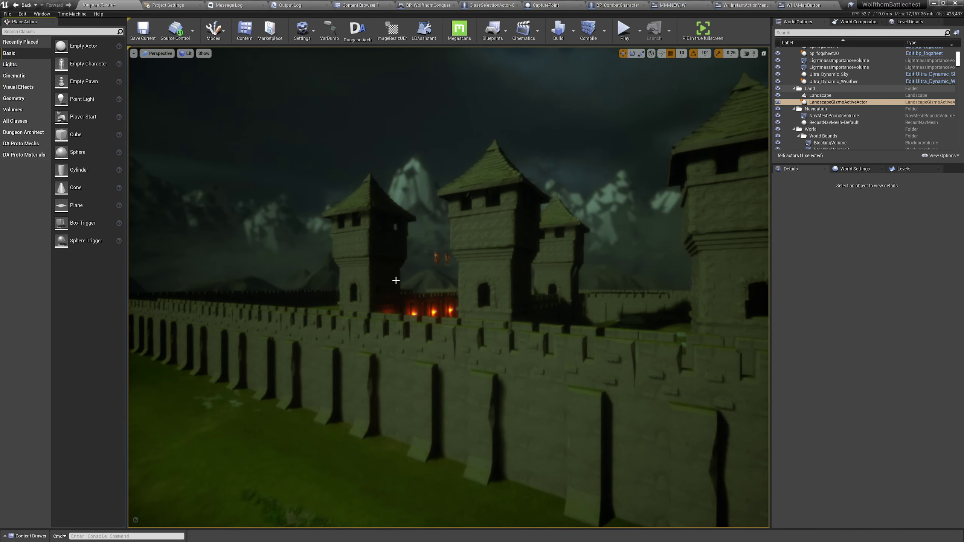
# - Inspect the grass strip between the outer wall and the castle wall, including the arched wall sections
pyautogui.moveTo(307, 262); pyautogui.dragTo(307, 262, button='right')
pyautogui.moveTo(398, 281); pyautogui.dragTo(398, 281, button='right')
pyautogui.press('g')
pyautogui.press('g')
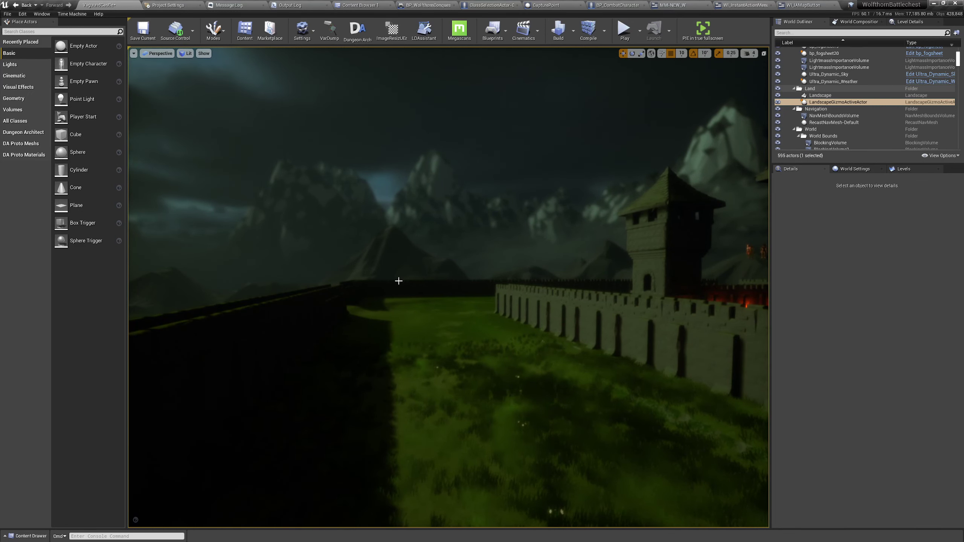
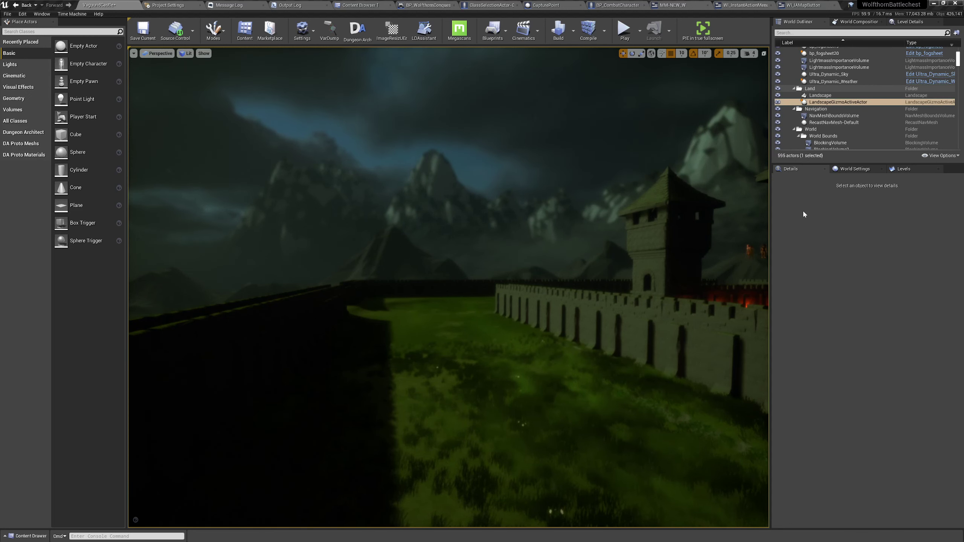
pyautogui.press('w')
pyautogui.moveTo(448, 287); pyautogui.dragTo(683, 299, button='right')
pyautogui.press('d')
pyautogui.press('a')
pyautogui.press('w')
pyautogui.moveTo(538, 260); pyautogui.dragTo(468, 257, button='right')
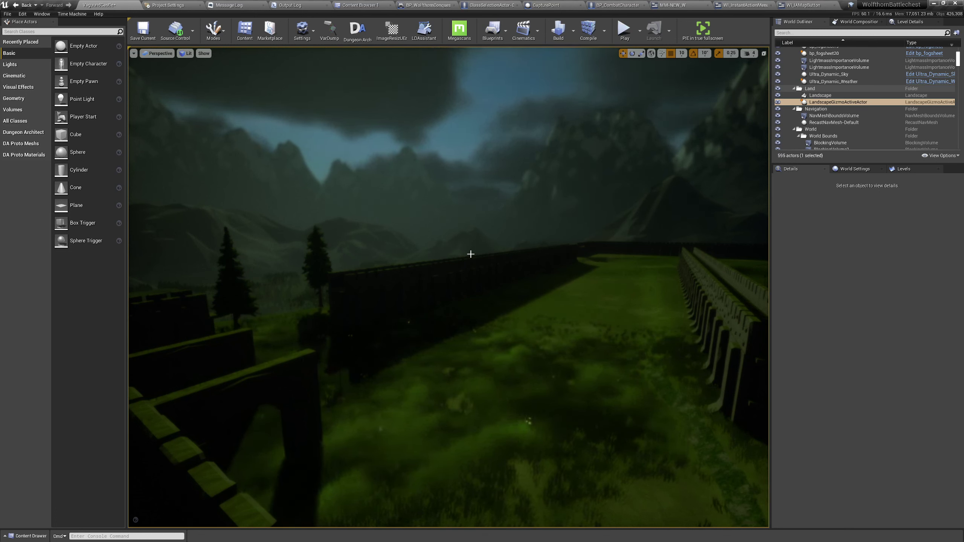
# - Switch to Foliage mode, find the Fir_Tree_3 mesh's location in the Content Browser, and return to the level
pyautogui.click(211, 35)
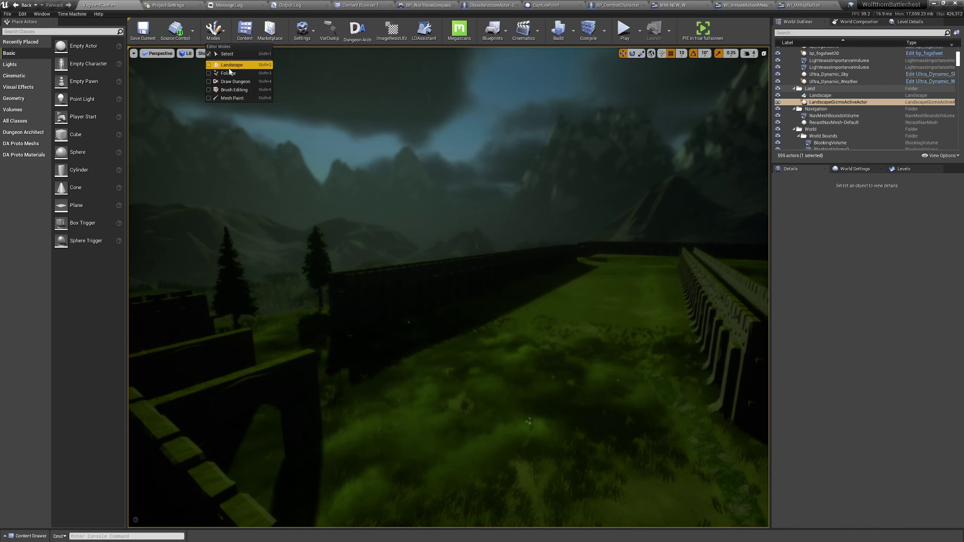
pyautogui.click(230, 73)
pyautogui.click(58, 91)
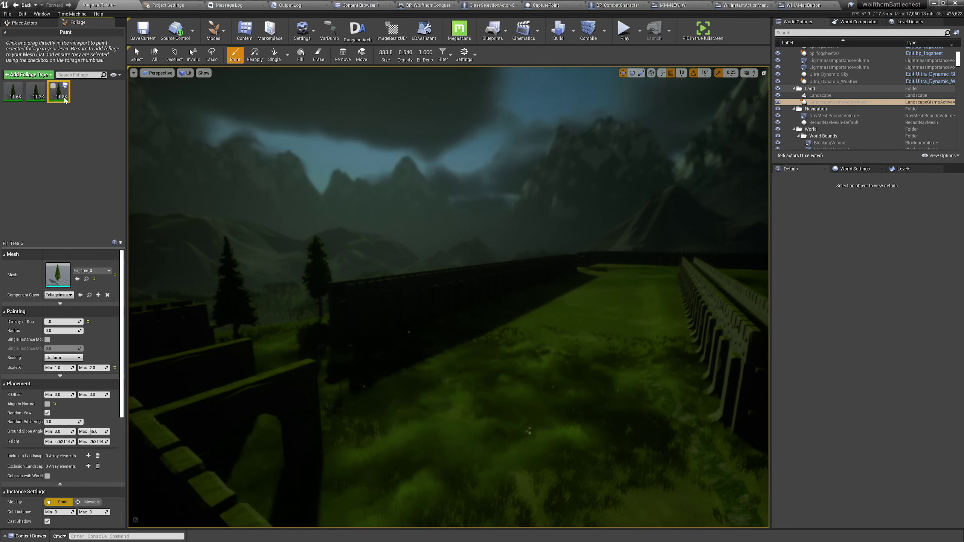
pyautogui.rightClick(64, 99)
pyautogui.click(86, 150)
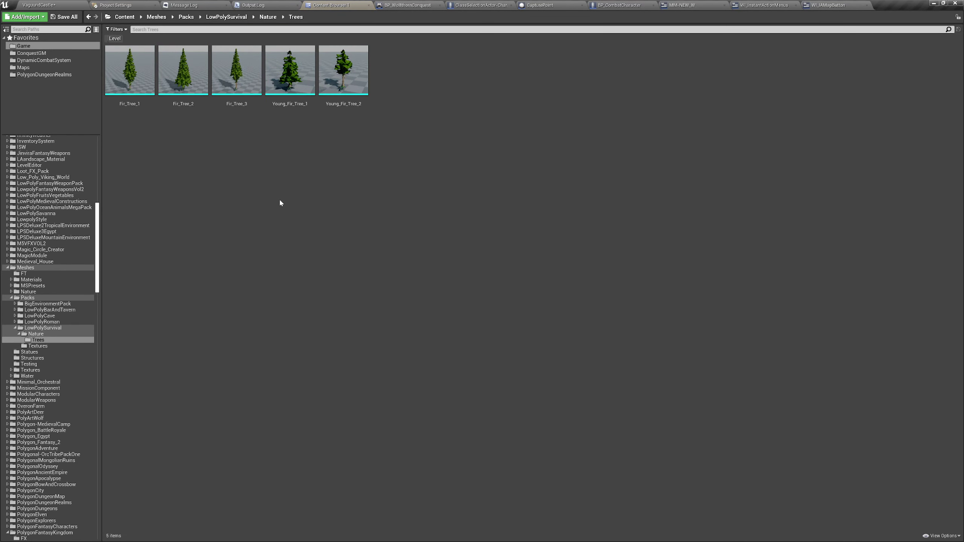
pyautogui.click(47, 6)
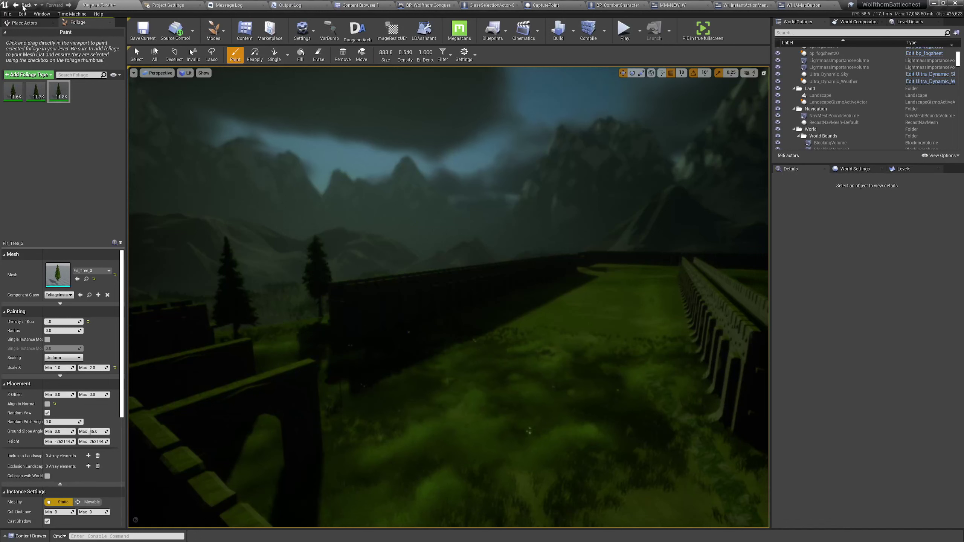
# - Save the Fir_Tree_1 foliage as a foliage type asset named Fir_Tree_1_FoliageType in the LowPolySurvival Trees folder
pyautogui.rightClick(31, 95)
pyautogui.moveTo(89, 146)
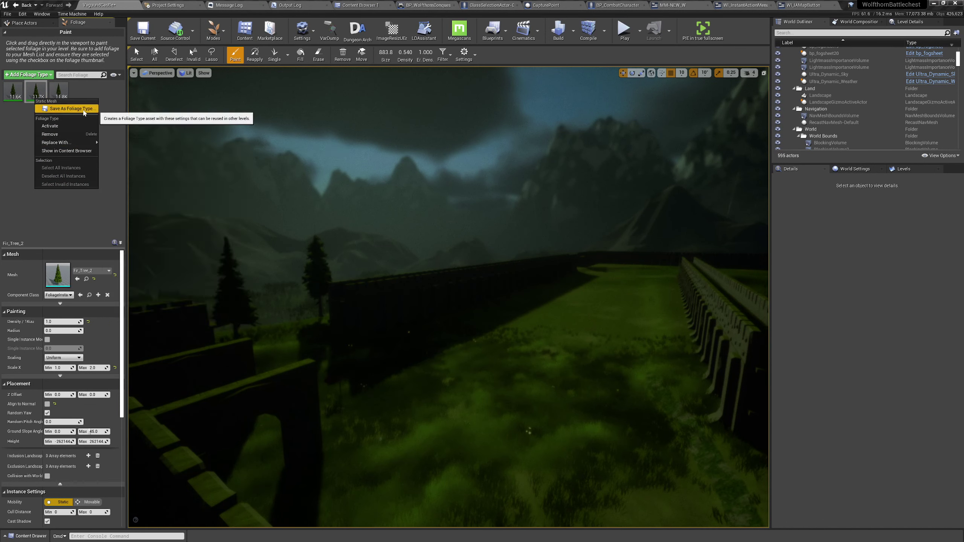
pyautogui.click(13, 95)
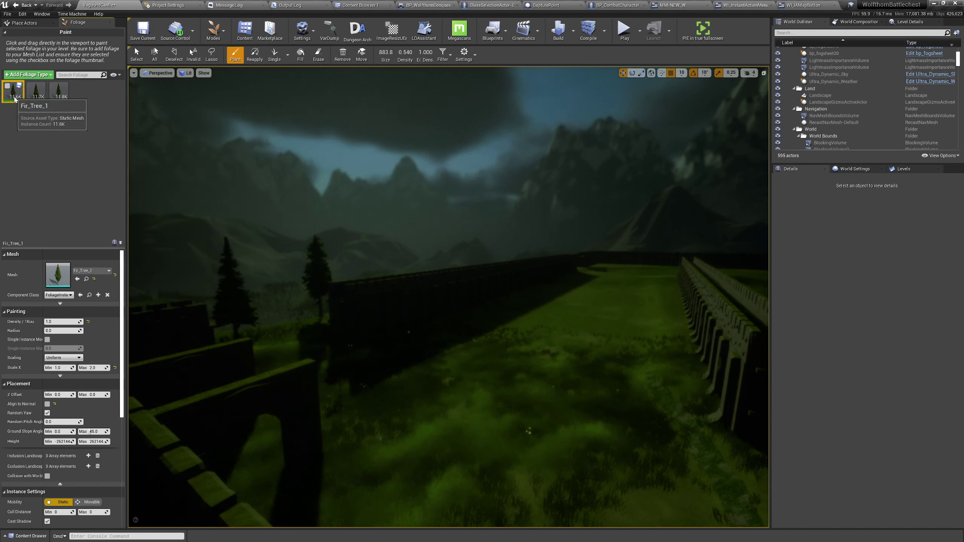
pyautogui.keyDown('shift'); pyautogui.click(58, 95); pyautogui.keyUp('shift')
pyautogui.rightClick(57, 99)
pyautogui.click(15, 118)
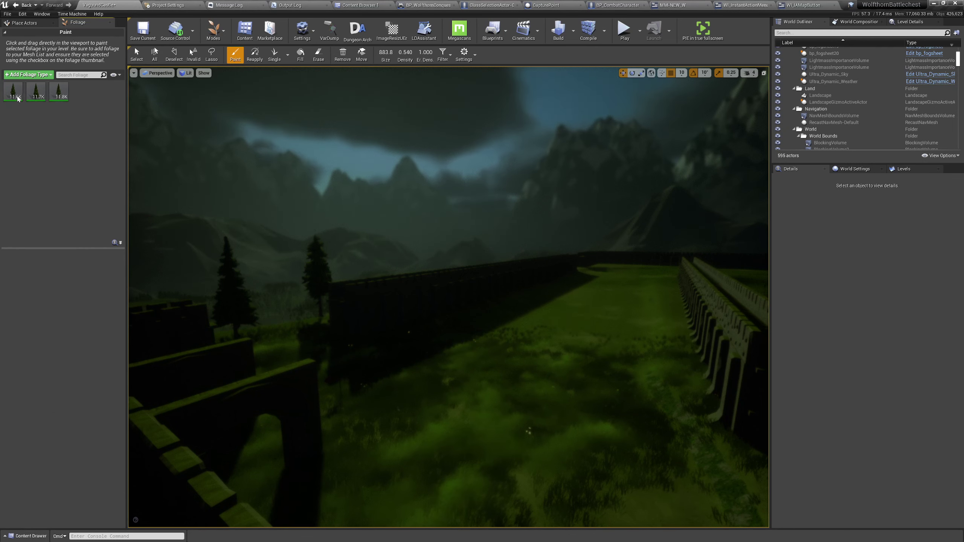
pyautogui.click(17, 96)
pyautogui.rightClick(16, 94)
pyautogui.click(33, 104)
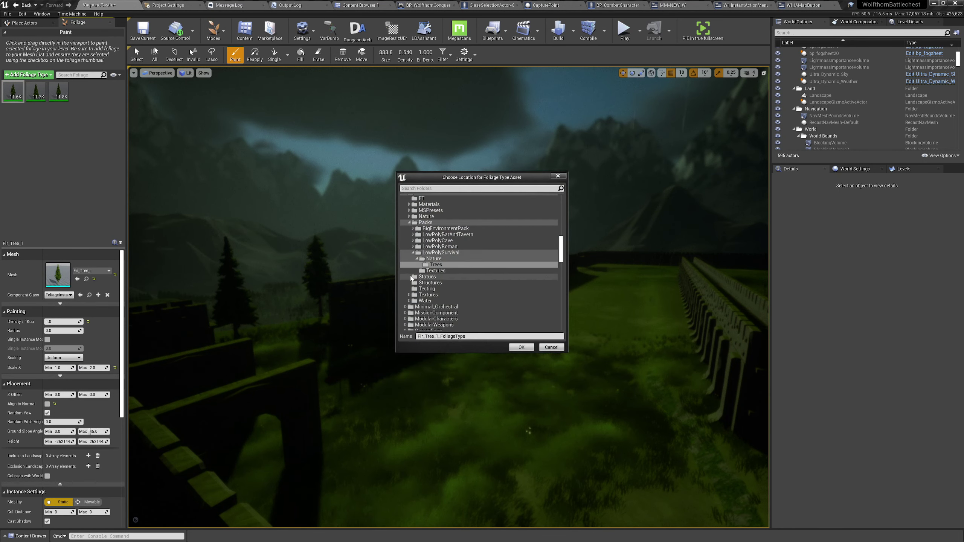
pyautogui.click(521, 347)
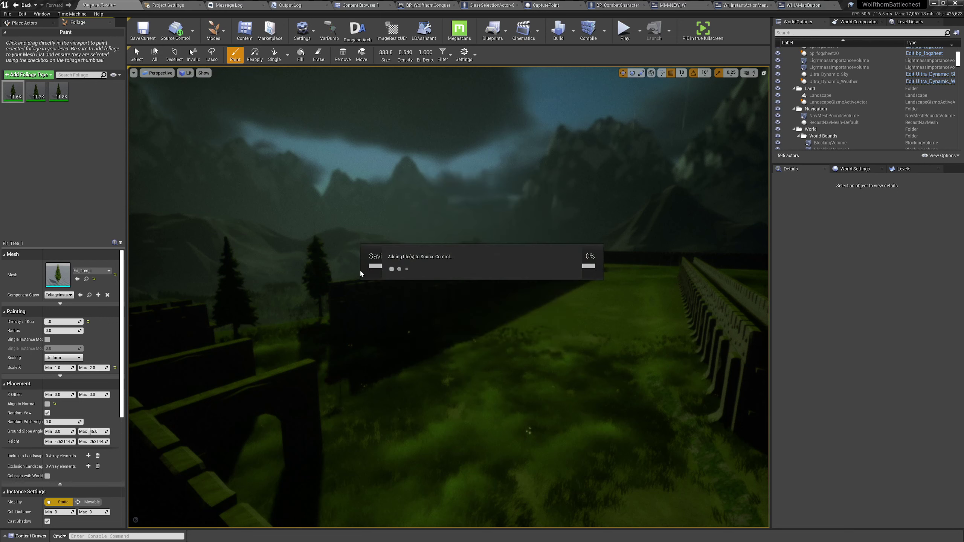
# - Save Fir_Tree_2 and Fir_Tree_3 as foliage type assets and check them in the Trees folder
pyautogui.rightClick(39, 100)
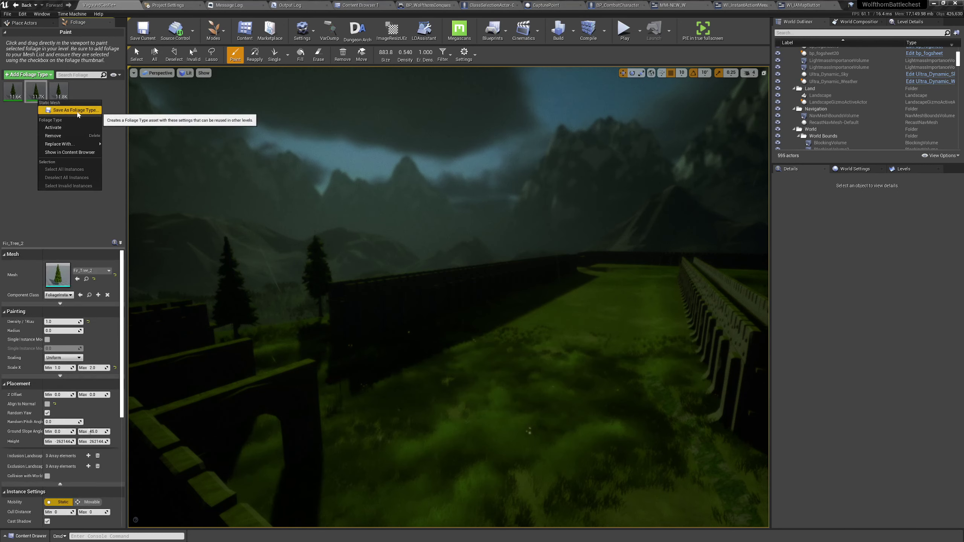
pyautogui.click(76, 110)
pyautogui.click(521, 347)
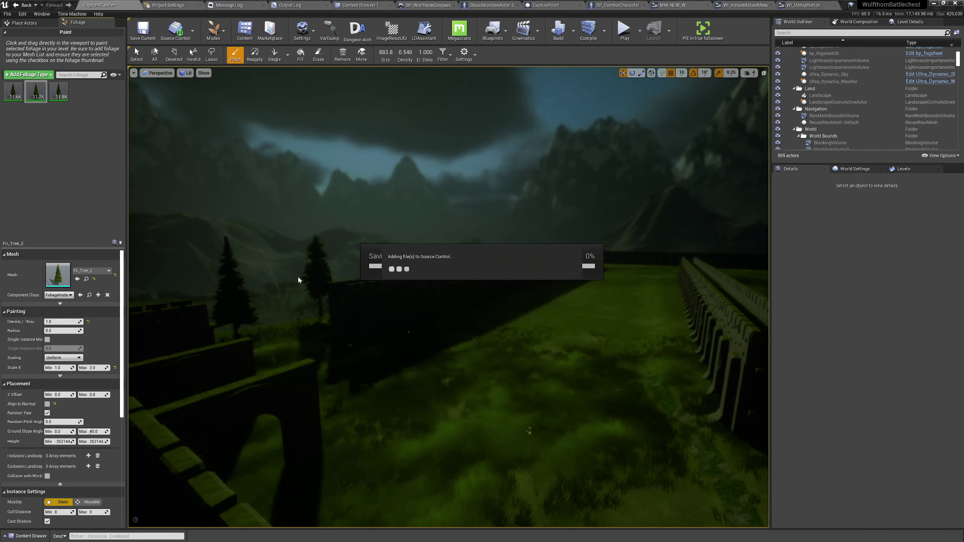
pyautogui.rightClick(62, 100)
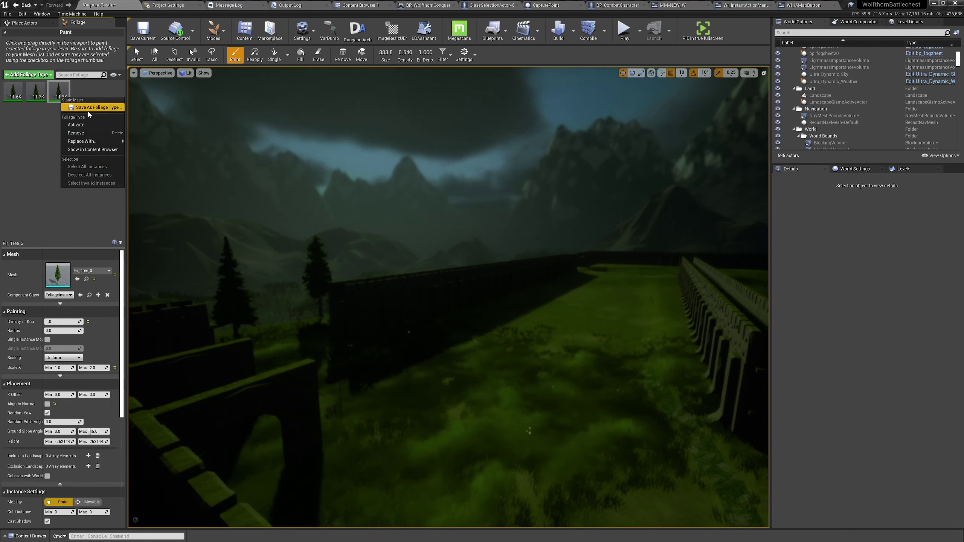
pyautogui.click(90, 111)
pyautogui.click(521, 347)
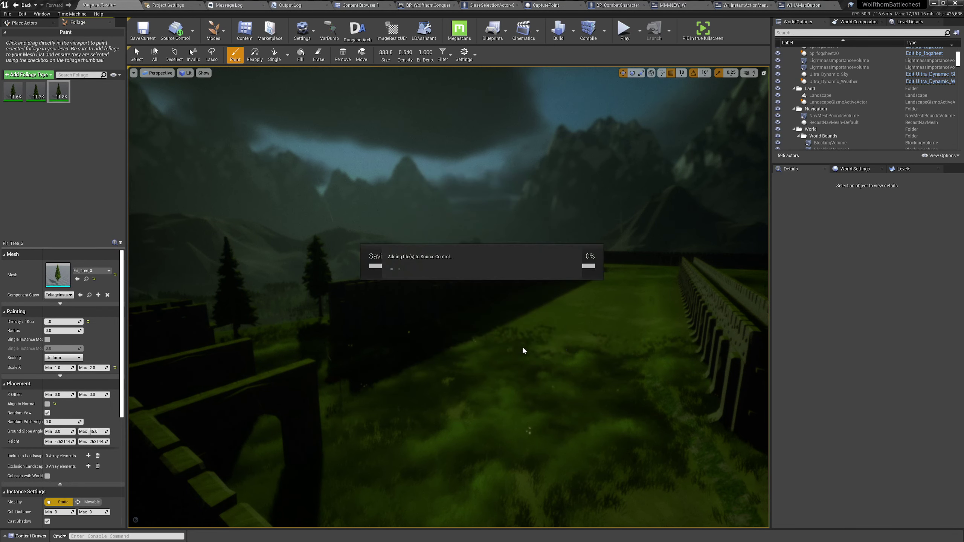
pyautogui.click(367, 6)
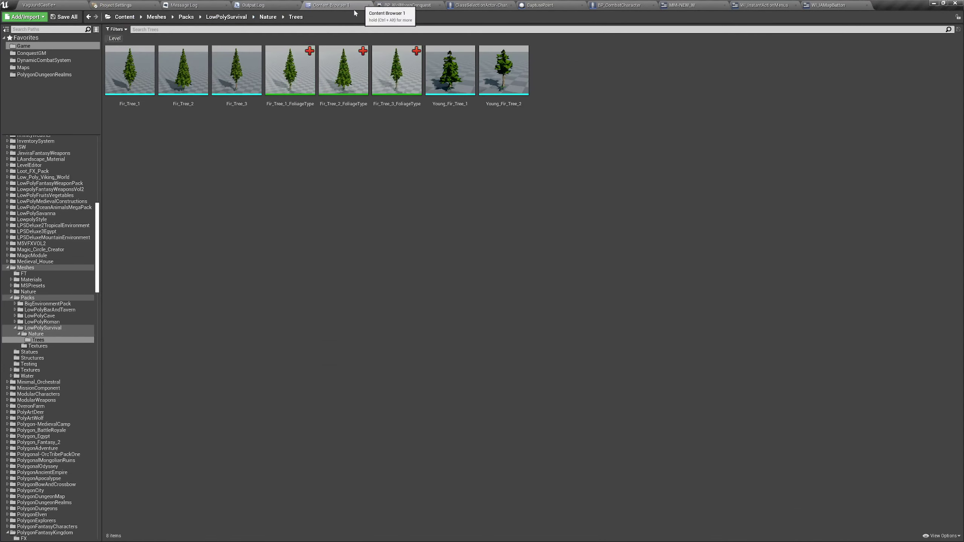
pyautogui.click(38, 5)
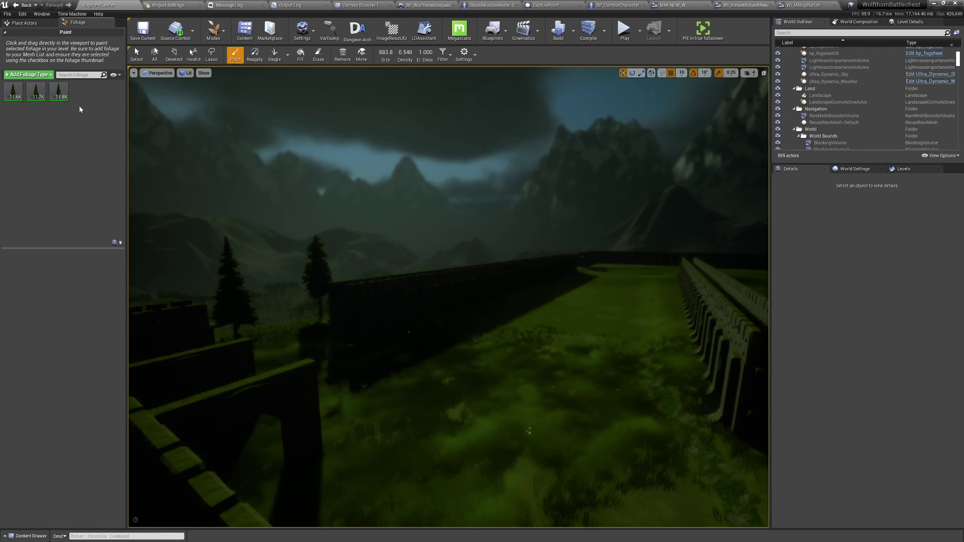
# - Switch back to Select mode and save the pending changes
pyautogui.click(213, 30)
pyautogui.click(228, 53)
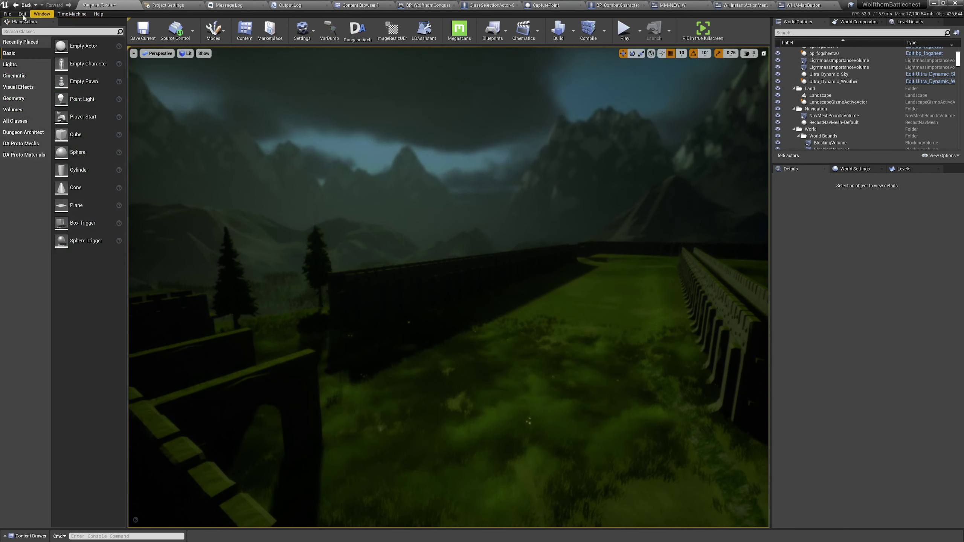
pyautogui.click(9, 14)
pyautogui.click(20, 79)
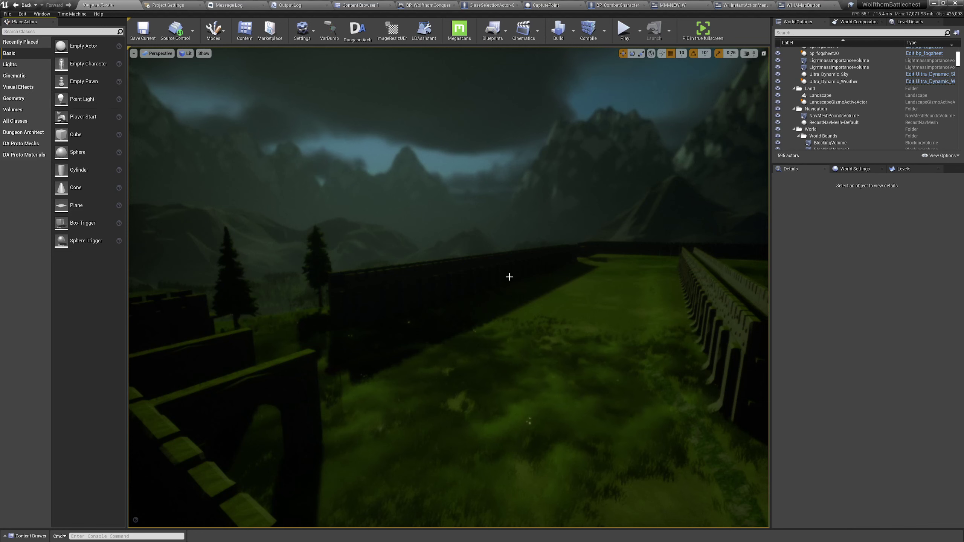
# - Examine the outer walls, capture points and castle wall sections around the map, leaving nothing selected
pyautogui.moveTo(510, 276)
pyautogui.mouseDown(button='right')
pyautogui.moveTo(368, 274)
pyautogui.moveTo(510, 277)
pyautogui.mouseUp(button='right')
pyautogui.moveTo(646, 304); pyautogui.dragTo(646, 304, button='right')
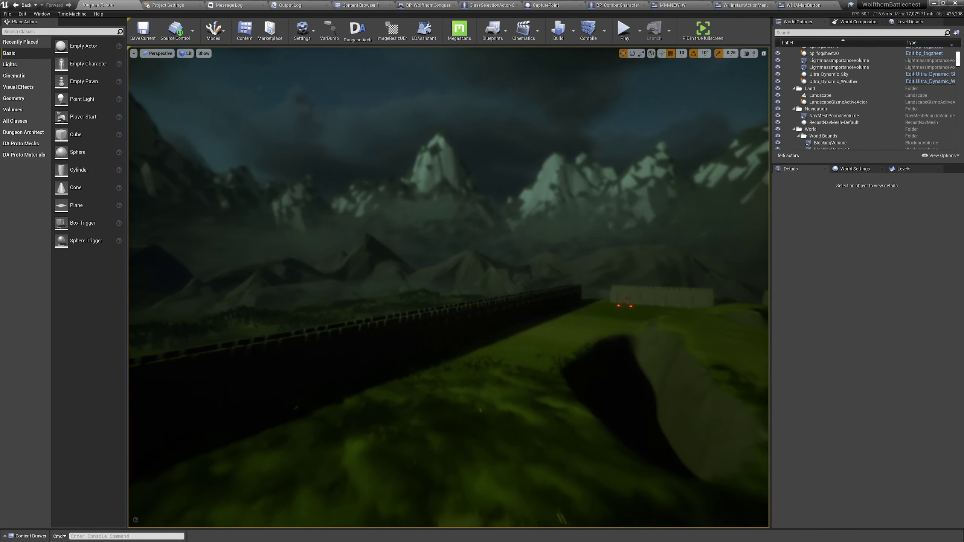
pyautogui.moveTo(645, 304); pyautogui.dragTo(646, 304, button='right')
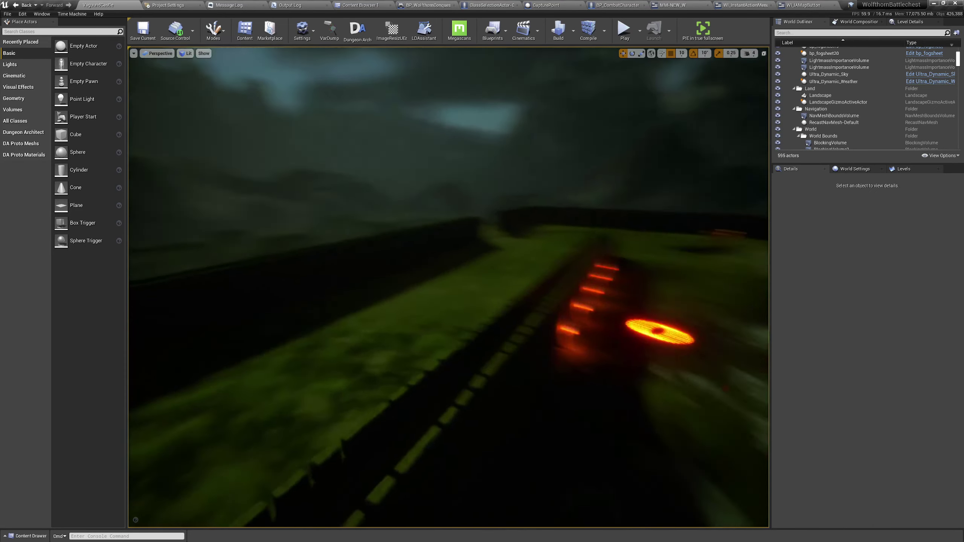
pyautogui.moveTo(642, 201); pyautogui.dragTo(642, 201, button='right')
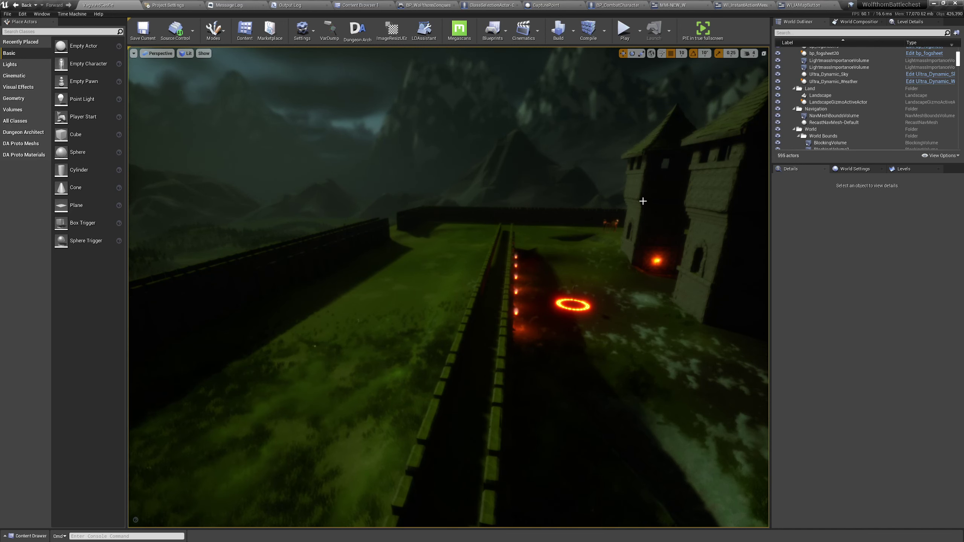
pyautogui.click(471, 230)
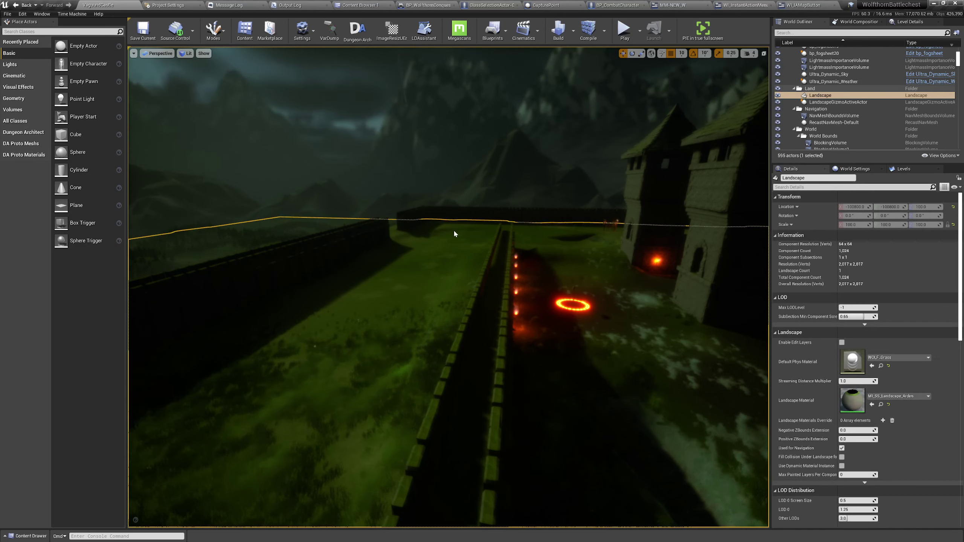
pyautogui.press('Escape')
pyautogui.moveTo(619, 230); pyautogui.dragTo(645, 229, button='right')
pyautogui.click(596, 229)
pyautogui.press('Escape')
pyautogui.click(566, 219)
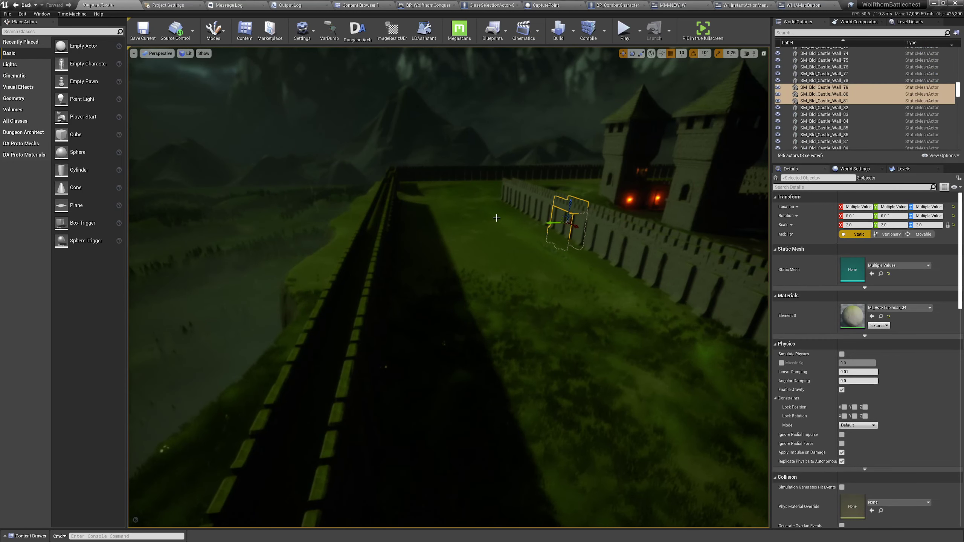
pyautogui.click(495, 218)
pyautogui.moveTo(484, 213); pyautogui.dragTo(547, 216, button='right')
pyautogui.click(349, 261)
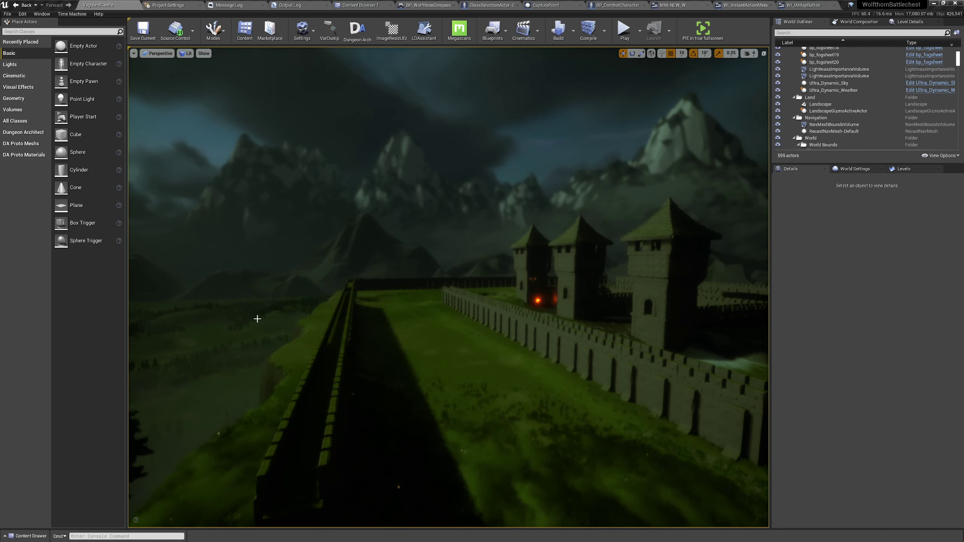
# - Switch to Landscape mode and use the Smooth tool to even out the mound beside the outer wall
pyautogui.press('w')
pyautogui.moveTo(350, 325)
pyautogui.mouseDown(button='right')
pyautogui.moveTo(340, 289)
pyautogui.moveTo(327, 290)
pyautogui.moveTo(377, 294)
pyautogui.moveTo(350, 321)
pyautogui.mouseUp(button='right')
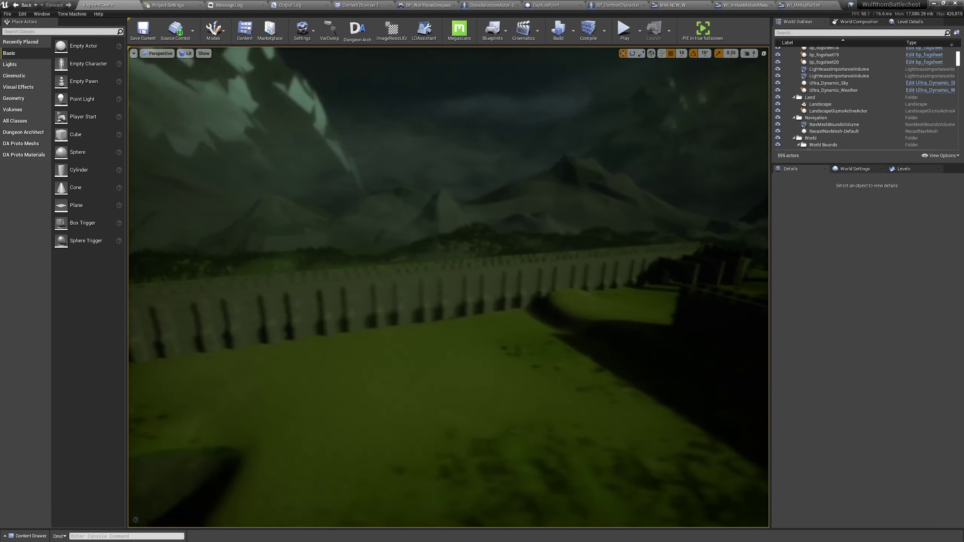
pyautogui.moveTo(285, 144); pyautogui.dragTo(285, 145, button='right')
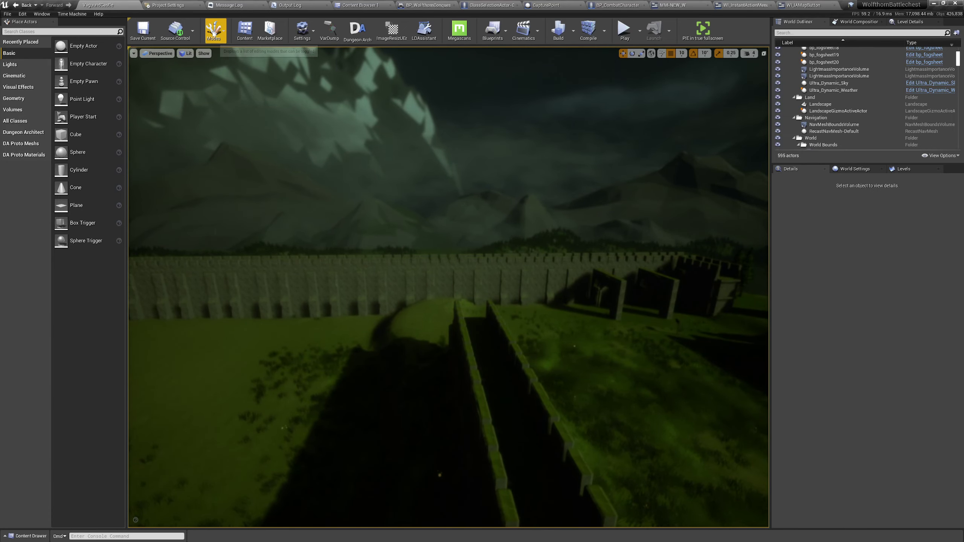
pyautogui.click(247, 65)
pyautogui.moveTo(157, 156); pyautogui.dragTo(157, 156, button='right')
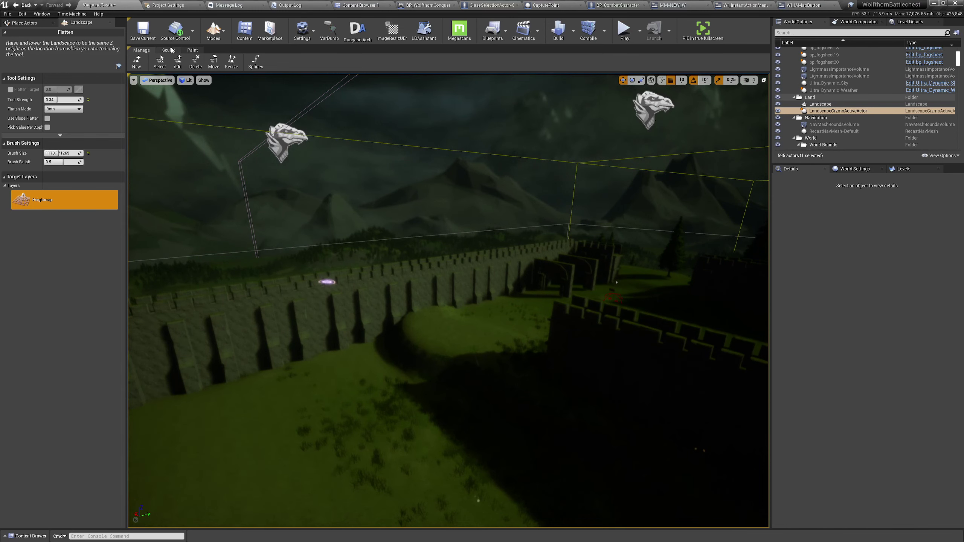
pyautogui.click(155, 61)
pyautogui.moveTo(613, 366); pyautogui.dragTo(614, 366, button='right')
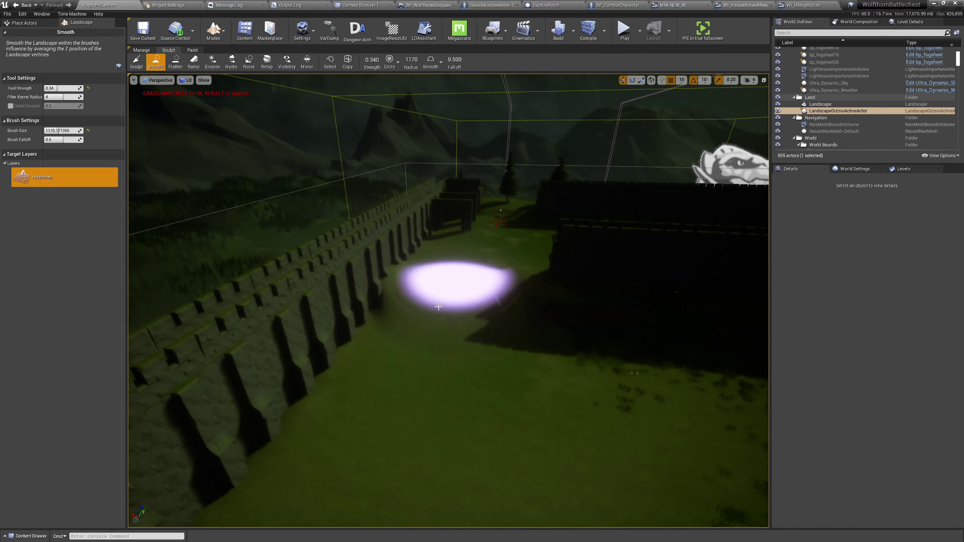
pyautogui.moveTo(446, 308); pyautogui.dragTo(446, 308, button='right')
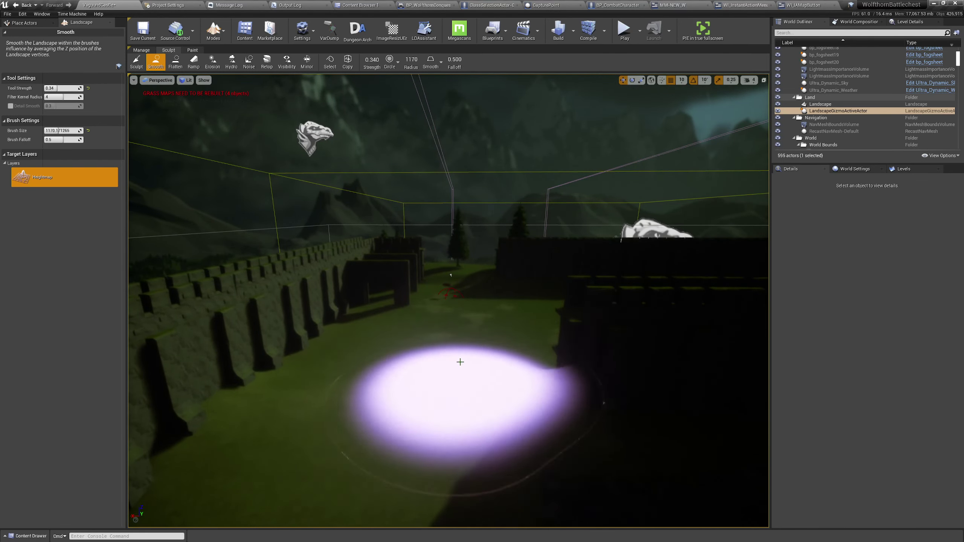
# - Smooth the mound and the ground at the gap between the outer wall sections near the dark pit
pyautogui.moveTo(460, 361); pyautogui.dragTo(439, 385, button='right')
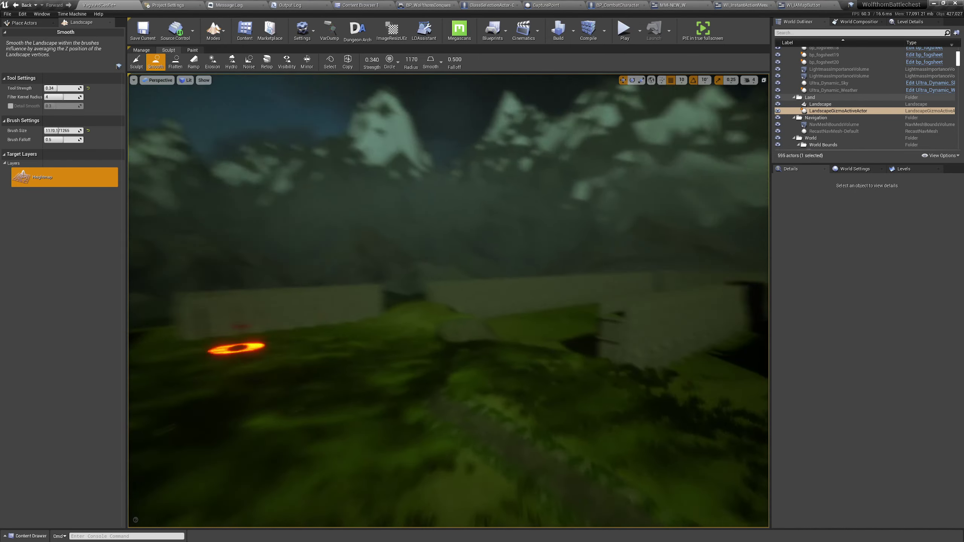
pyautogui.moveTo(331, 369); pyautogui.dragTo(332, 368, button='right')
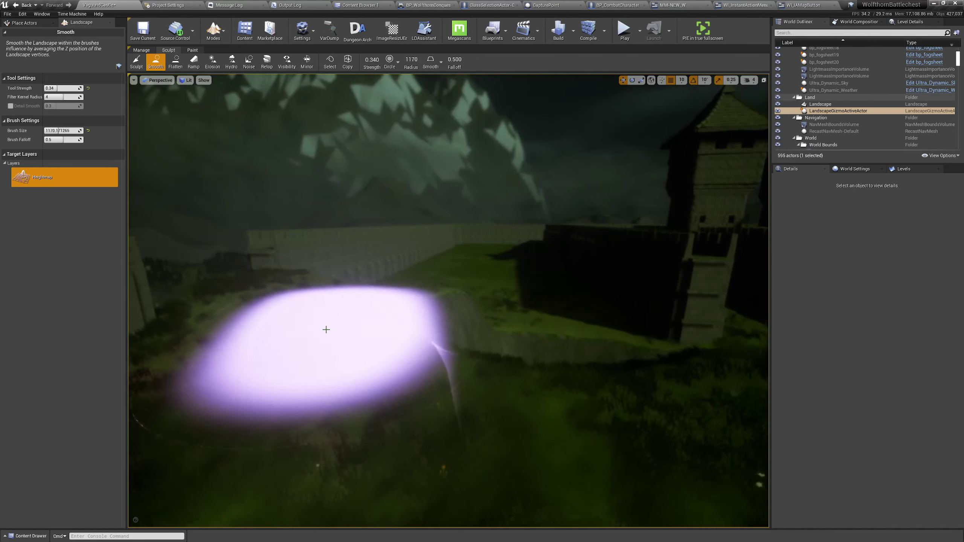
pyautogui.moveTo(325, 330); pyautogui.dragTo(328, 303)
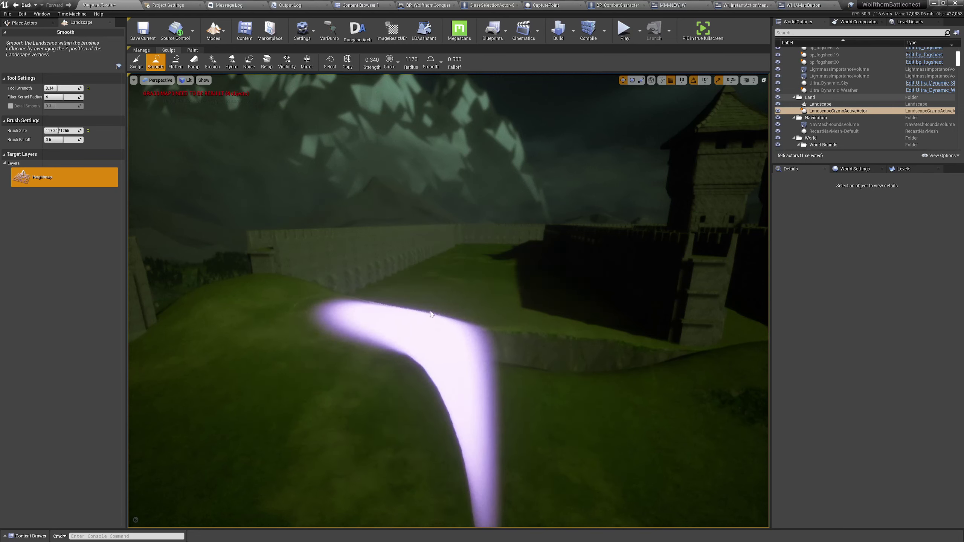
pyautogui.moveTo(431, 313); pyautogui.dragTo(442, 241, button='right')
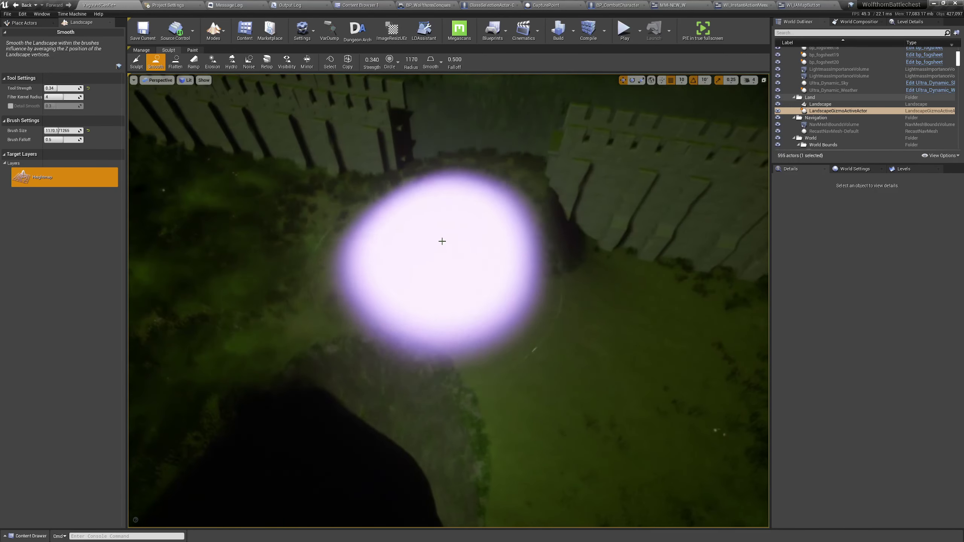
pyautogui.moveTo(441, 241)
pyautogui.mouseDown()
pyautogui.moveTo(508, 247)
pyautogui.moveTo(429, 229)
pyautogui.moveTo(450, 212)
pyautogui.moveTo(466, 241)
pyautogui.moveTo(448, 226)
pyautogui.moveTo(417, 227)
pyautogui.moveTo(437, 238)
pyautogui.mouseUp()
pyautogui.moveTo(437, 237); pyautogui.dragTo(391, 220, button='right')
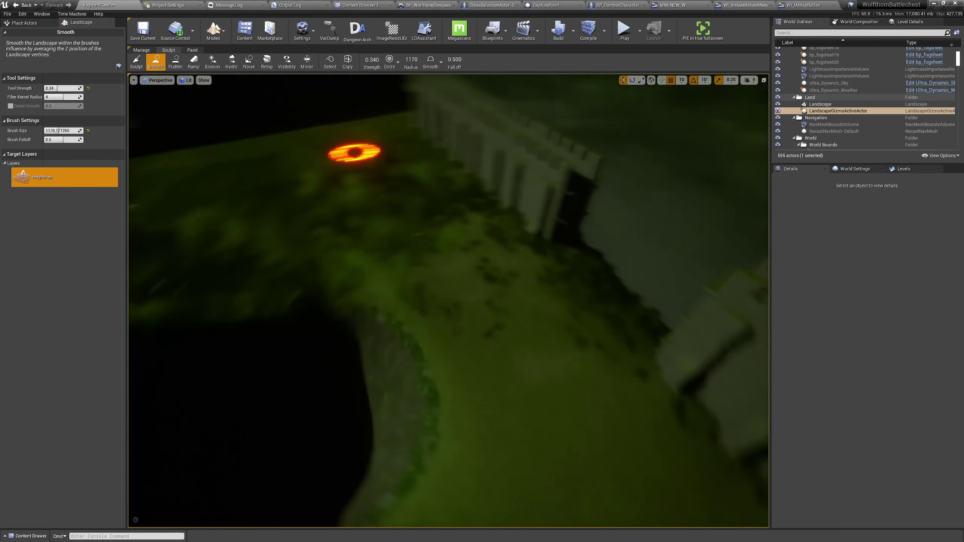
pyautogui.moveTo(354, 152); pyautogui.dragTo(415, 84, button='right')
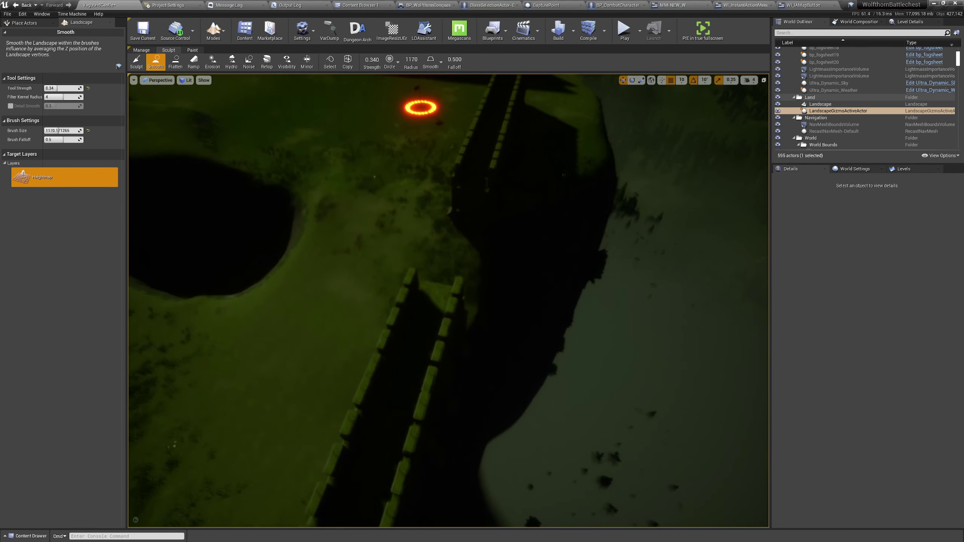
# - Switch to the Flatten tool and level the ground around the outer wall gap
pyautogui.moveTo(334, 266); pyautogui.dragTo(293, 259, button='right')
pyautogui.click(181, 66)
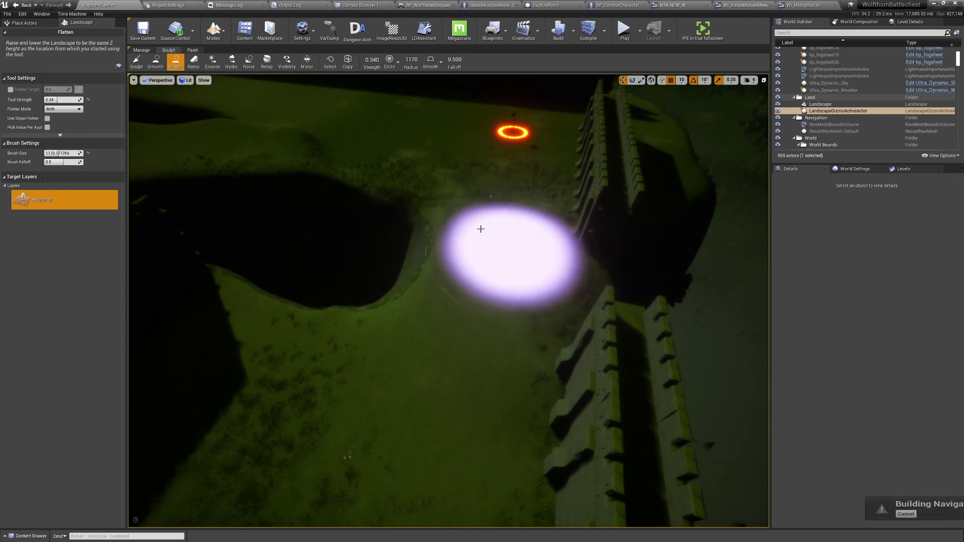
pyautogui.moveTo(479, 226)
pyautogui.mouseDown(button='right')
pyautogui.moveTo(501, 354)
pyautogui.moveTo(463, 340)
pyautogui.moveTo(507, 338)
pyautogui.moveTo(451, 301)
pyautogui.mouseUp(button='right')
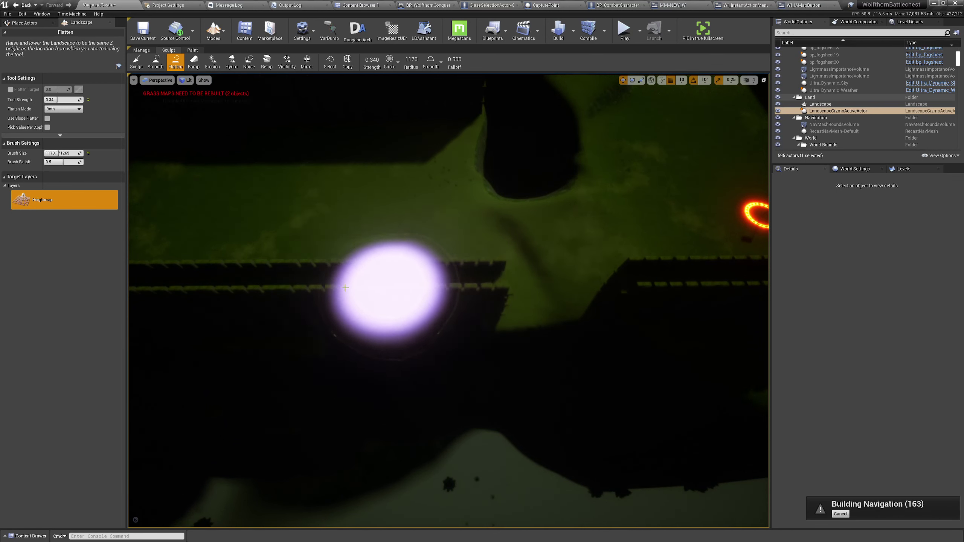
pyautogui.moveTo(345, 288)
pyautogui.mouseDown(button='right')
pyautogui.moveTo(516, 252)
pyautogui.moveTo(530, 279)
pyautogui.moveTo(355, 295)
pyautogui.mouseUp(button='right')
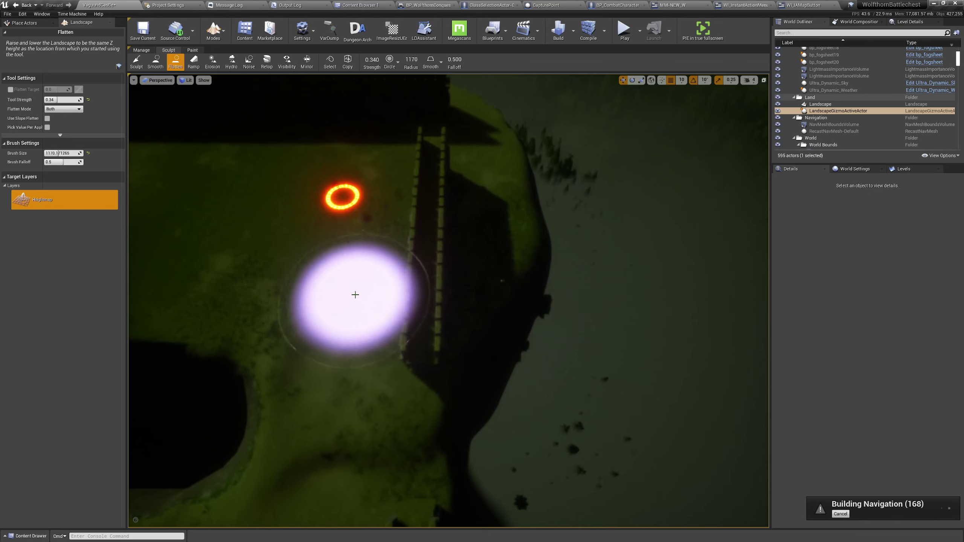
pyautogui.moveTo(343, 197); pyautogui.dragTo(343, 197, button='right')
pyautogui.press('w')
pyautogui.moveTo(373, 328); pyautogui.dragTo(297, 189, button='right')
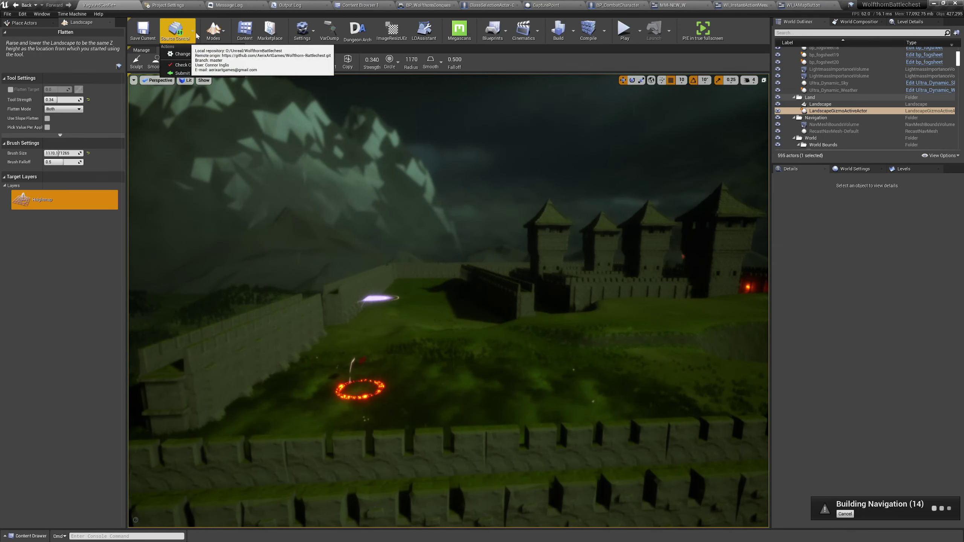
# - Return to Select mode and show the editor icons at the capture point between the walls
pyautogui.click(213, 30)
pyautogui.click(228, 47)
pyautogui.moveTo(448, 266); pyautogui.dragTo(447, 265, button='right')
pyautogui.press('w')
pyautogui.press('w')
pyautogui.moveTo(448, 287); pyautogui.dragTo(509, 287, button='right')
pyautogui.moveTo(340, 325)
pyautogui.mouseDown(button='right')
pyautogui.moveTo(402, 354)
pyautogui.moveTo(410, 376)
pyautogui.moveTo(334, 335)
pyautogui.mouseUp(button='right')
pyautogui.press('g')
pyautogui.moveTo(432, 234); pyautogui.dragTo(375, 277, button='right')
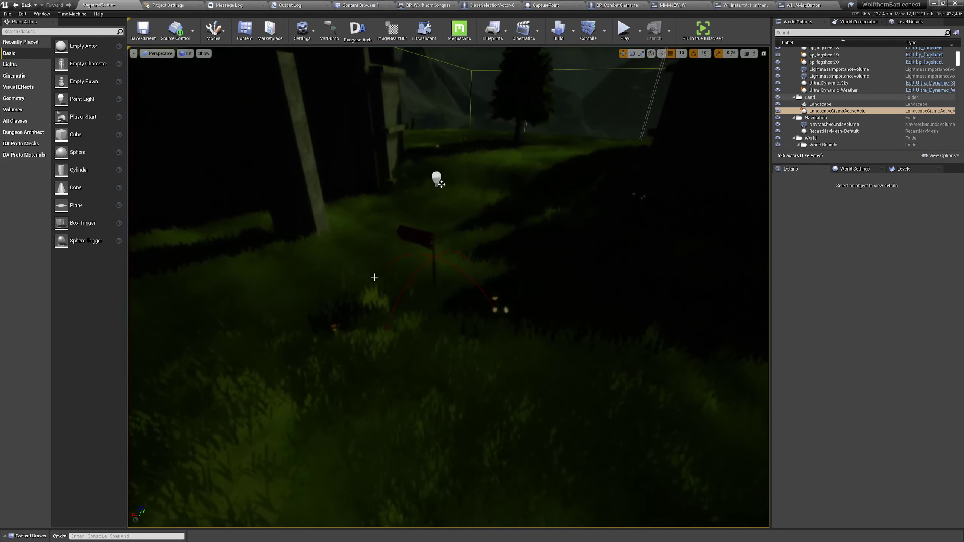
# - Raise the capture point slightly so its ring sits above the grass, and hide the editor icons
pyautogui.click(418, 239)
pyautogui.moveTo(436, 309); pyautogui.dragTo(429, 269)
pyautogui.moveTo(429, 269); pyautogui.dragTo(427, 269, button='right')
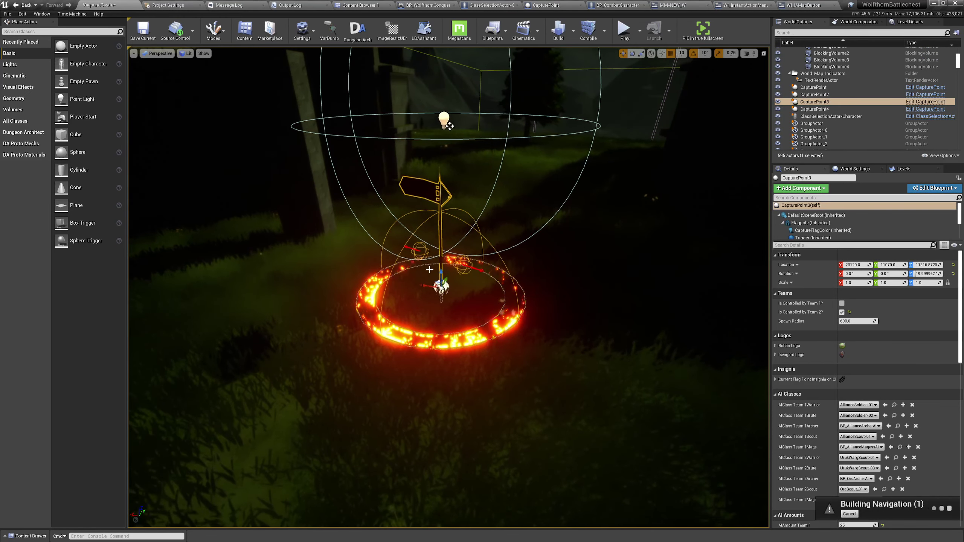
pyautogui.moveTo(440, 272); pyautogui.dragTo(440, 269)
pyautogui.press('s')
pyautogui.moveTo(440, 270); pyautogui.dragTo(463, 249, button='right')
pyautogui.press('g')
# - Search the Polygon_Fantasy_2 folder for floor meshes and look through the stone tile variants
pyautogui.moveTo(405, 303); pyautogui.dragTo(394, 312, button='right')
pyautogui.press('w')
pyautogui.hotkey('ctrl', 'space')
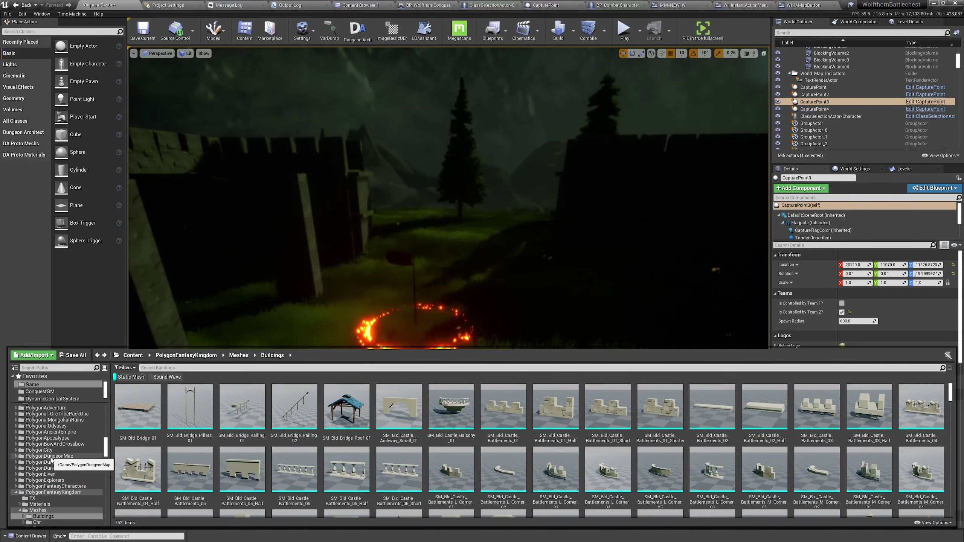
pyautogui.scroll(3, 60, 460)
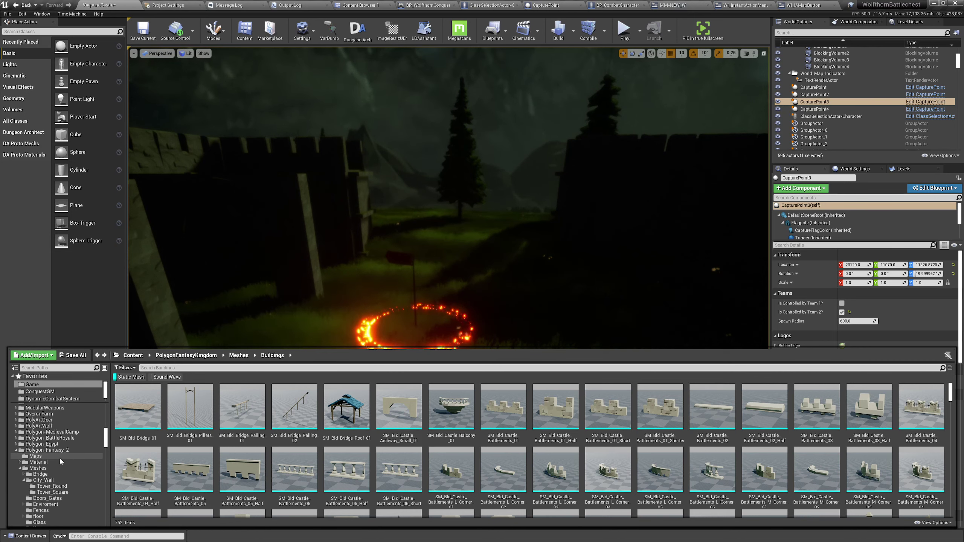
pyautogui.click(54, 450)
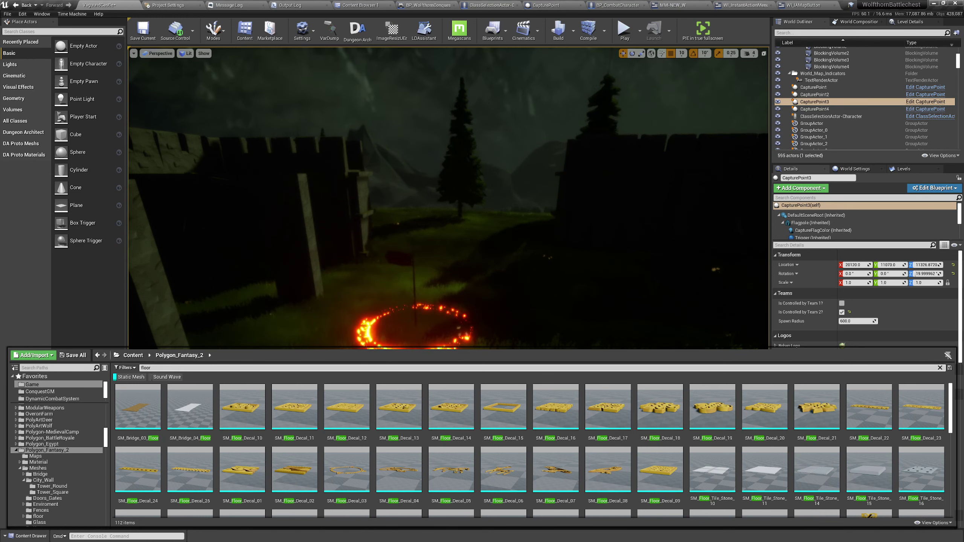
pyautogui.scroll(-3, 307, 500)
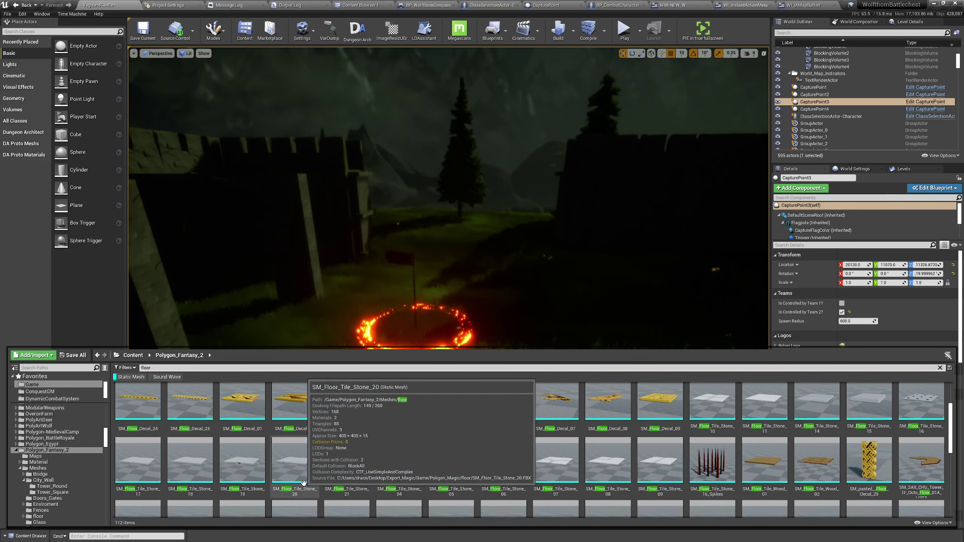
pyautogui.scroll(-4, 270, 476)
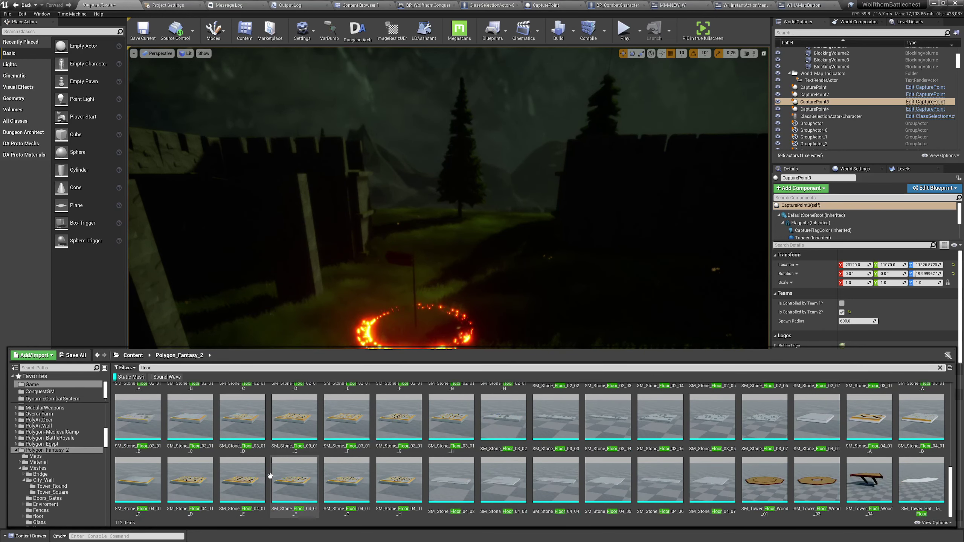
pyautogui.scroll(4, 261, 473)
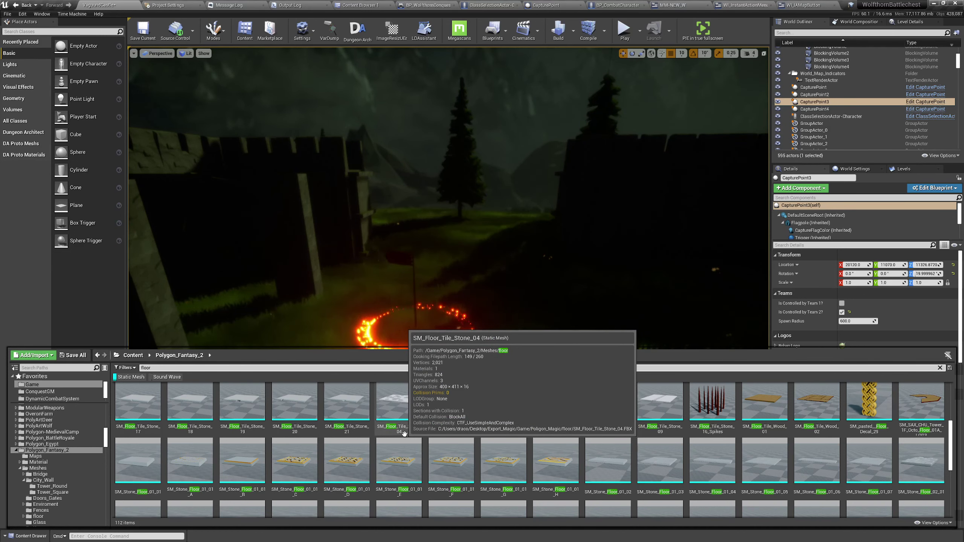
# - Place SM_Floor_Tile_Stone_04 on the grass beside the capture point ring at a height of 11330
pyautogui.moveTo(406, 433); pyautogui.dragTo(410, 455)
pyautogui.moveTo(414, 425); pyautogui.dragTo(414, 424, button='right')
pyautogui.press('w')
pyautogui.moveTo(448, 426); pyautogui.dragTo(448, 406)
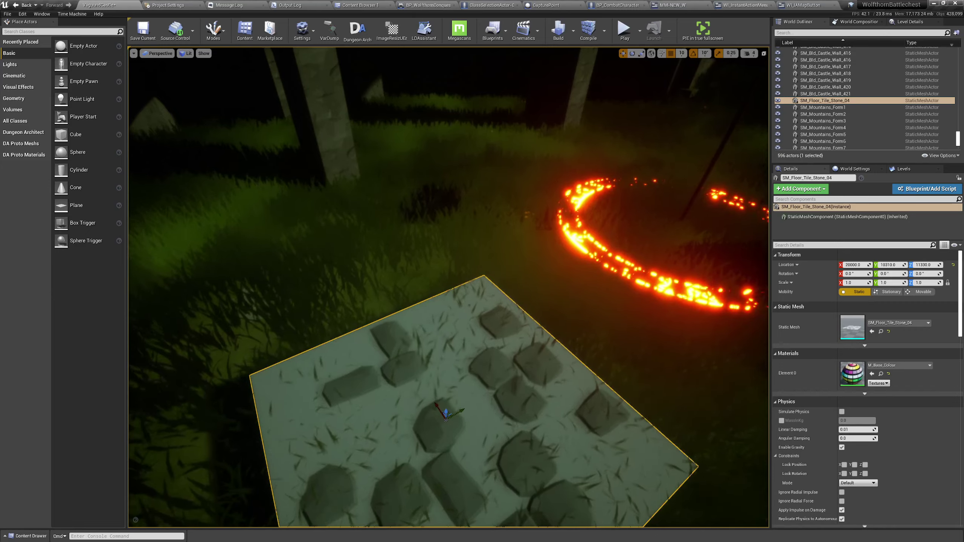
pyautogui.press('s')
pyautogui.moveTo(447, 407); pyautogui.dragTo(447, 407, button='right')
pyautogui.press('d')
pyautogui.press('s')
pyautogui.moveTo(620, 434); pyautogui.dragTo(619, 433, button='right')
pyautogui.press('a')
pyautogui.press('w')
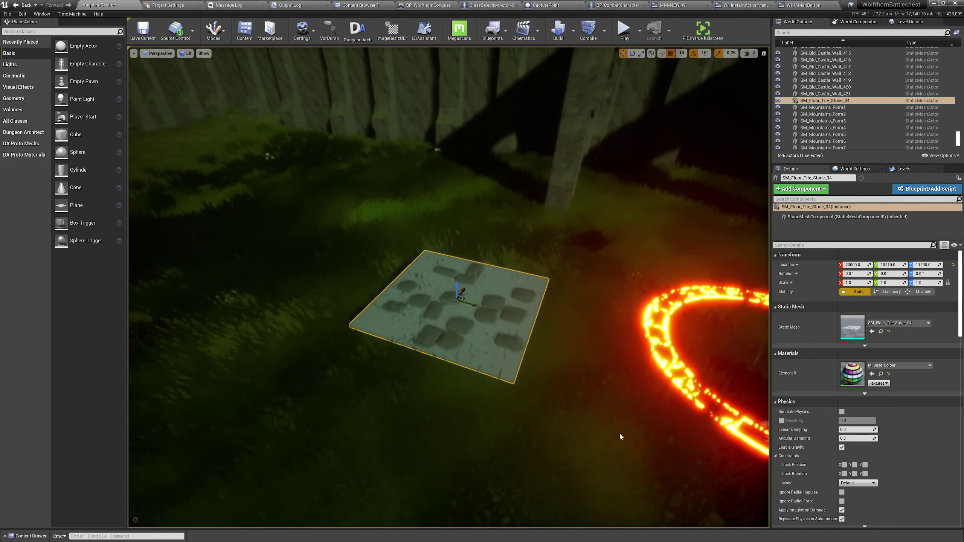
# - Try SM_Floor_Tile_Stone_21 as the placed tile's static mesh, and undo the swap
pyautogui.hotkey('ctrl', 'space')
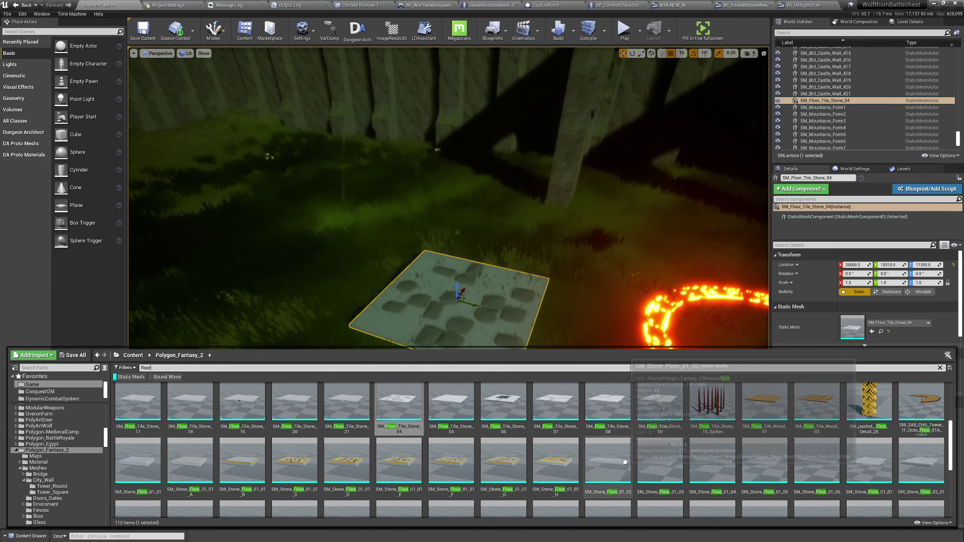
pyautogui.moveTo(347, 402); pyautogui.dragTo(866, 329)
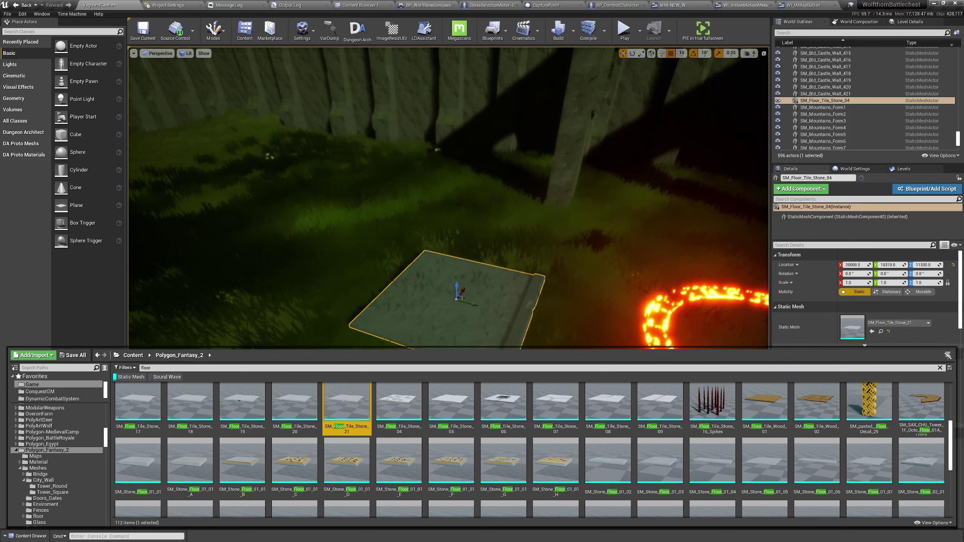
pyautogui.press('w')
pyautogui.moveTo(546, 308); pyautogui.dragTo(545, 308, button='right')
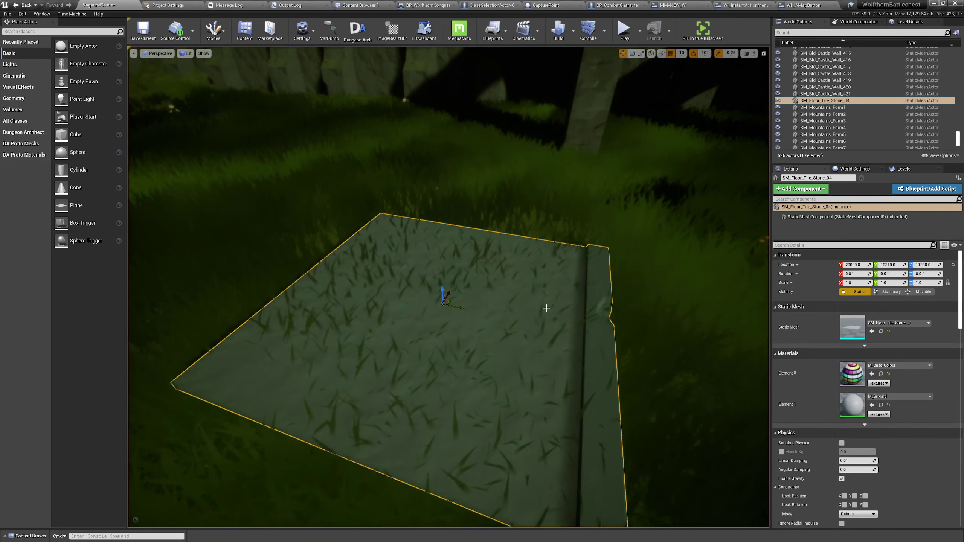
pyautogui.hotkey('ctrl', 'z')
# - Try SM_Floor_Tile_Stone_18 as the placed tile's static mesh, and undo the swap
pyautogui.hotkey('ctrl', 'space')
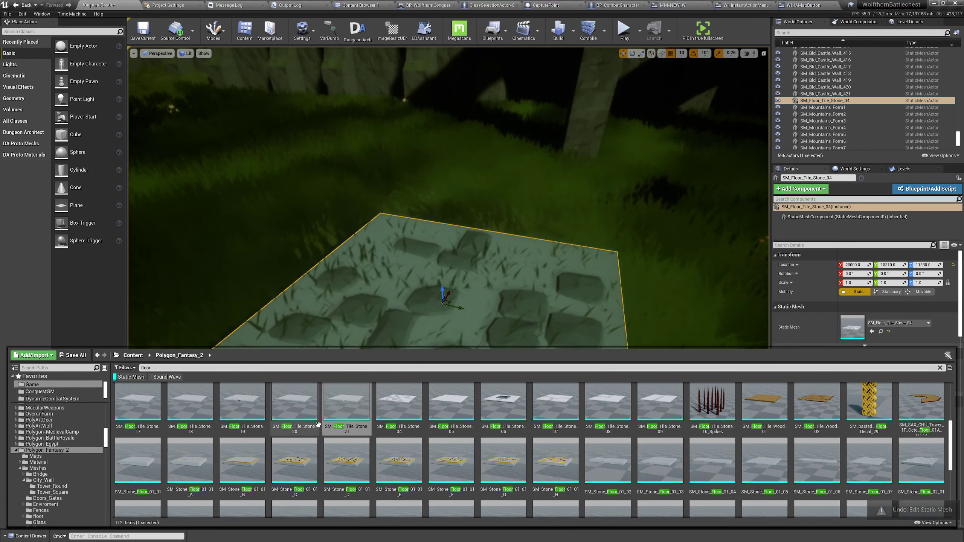
pyautogui.moveTo(235, 418); pyautogui.dragTo(850, 329)
pyautogui.moveTo(528, 311); pyautogui.dragTo(528, 310, button='right')
pyautogui.press('s')
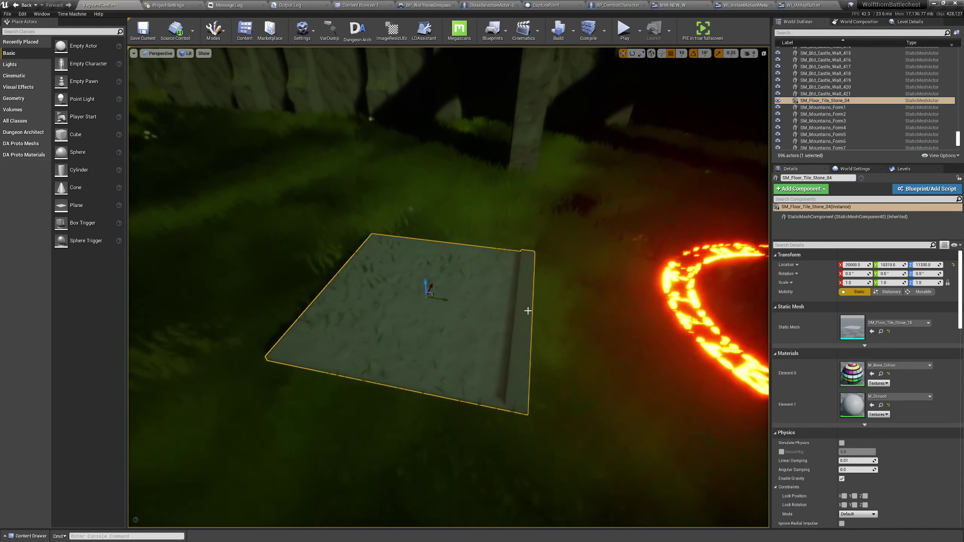
pyautogui.hotkey('ctrl', 'z')
# - Try SM_Floor_Tile_Stone_10 as the placed tile's static mesh, and undo the swap
pyautogui.hotkey('ctrl', 'space')
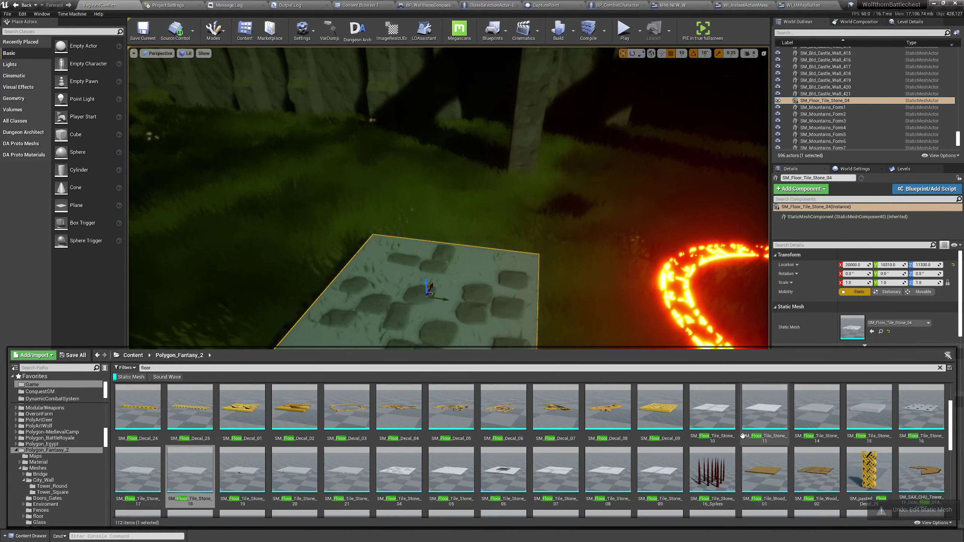
pyautogui.click(700, 428)
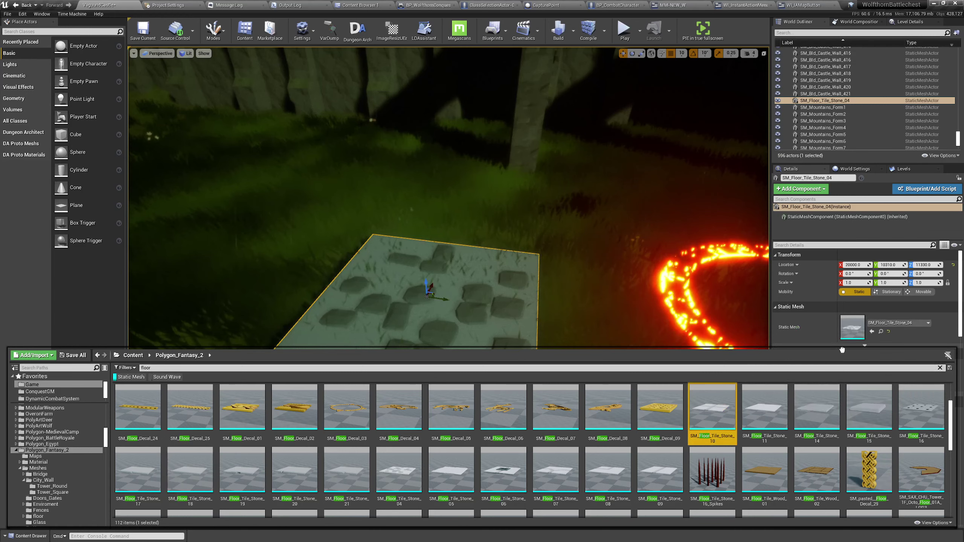
pyautogui.moveTo(869, 325); pyautogui.dragTo(869, 326)
pyautogui.scroll(3, 549, 306)
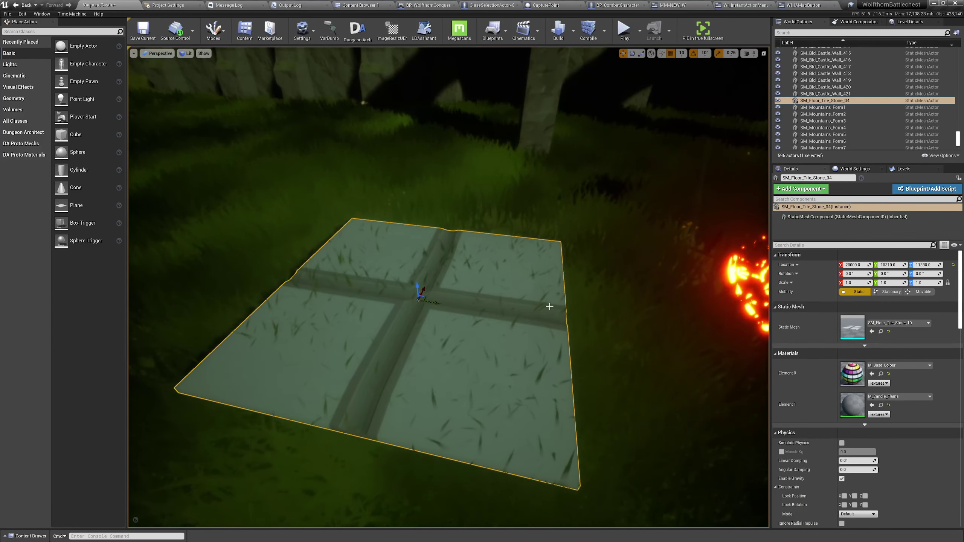
pyautogui.hotkey('ctrl', 'z')
# - Try SM_Floor_Tile_Stone_11 as the placed tile's static mesh, and undo the swap
pyautogui.hotkey('ctrl', 'space')
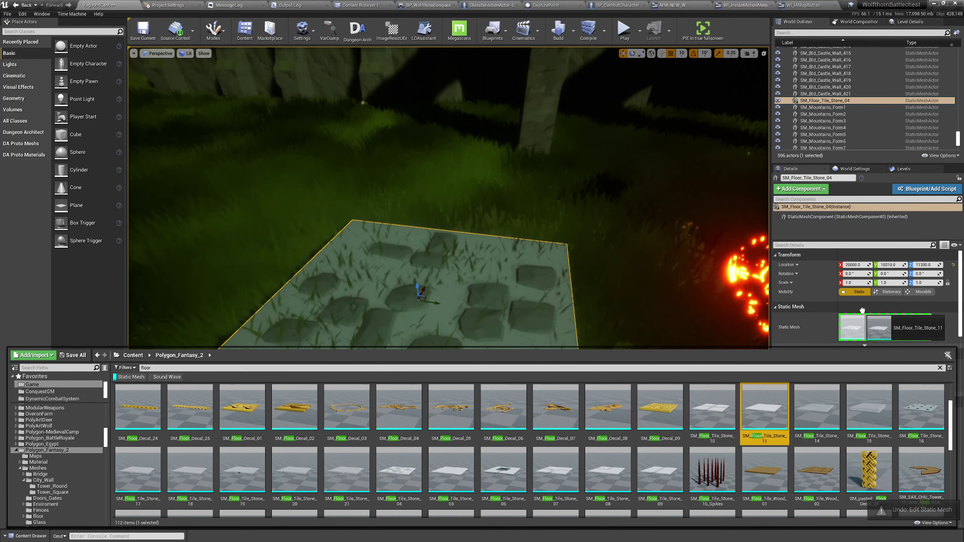
pyautogui.moveTo(862, 311); pyautogui.dragTo(863, 323)
pyautogui.hotkey('ctrl', 'z')
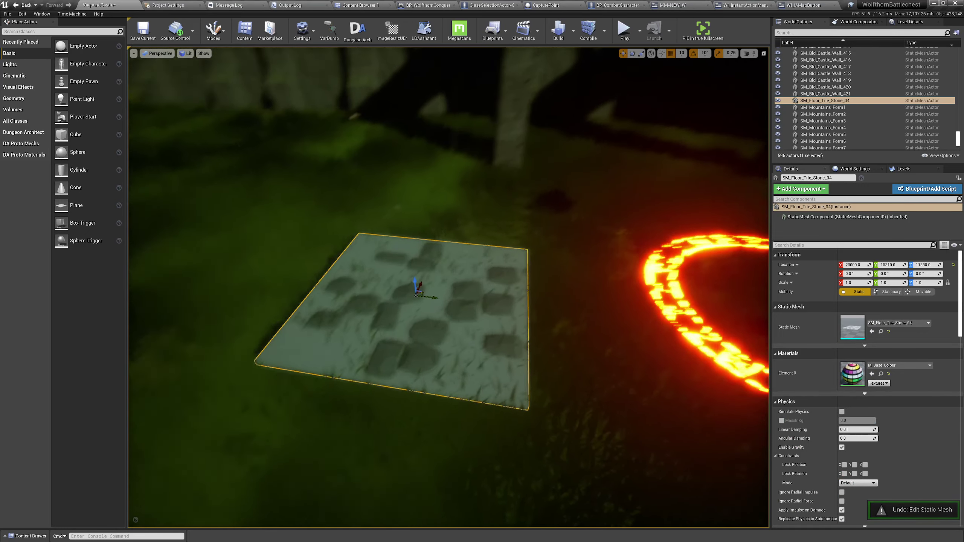
# - Browse the remaining floor meshes, try SM_Stone_Floor_02_01 on the placed tile, and undo the swap
pyautogui.moveTo(486, 289); pyautogui.dragTo(406, 282, button='right')
pyautogui.hotkey('ctrl', 'space')
pyautogui.scroll(-3, 322, 435)
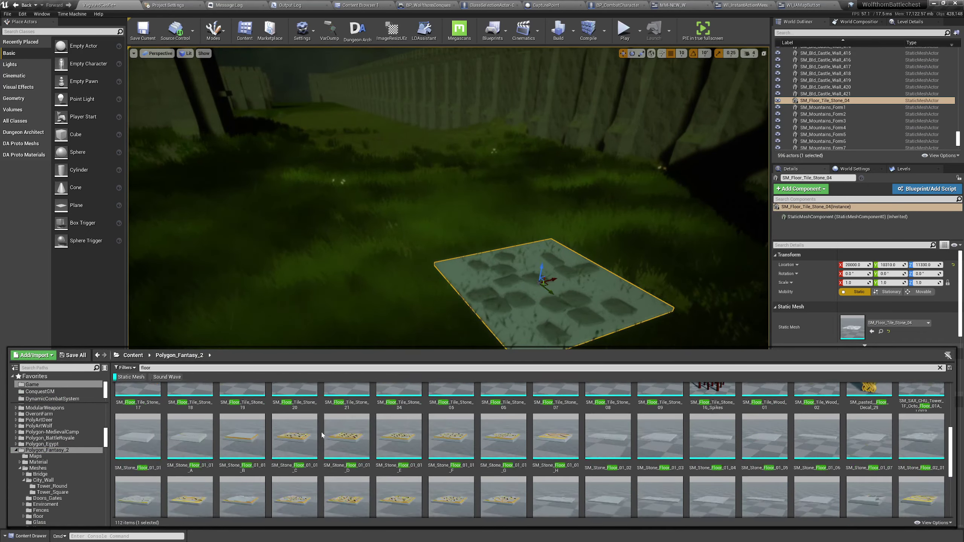
pyautogui.scroll(-5, 321, 435)
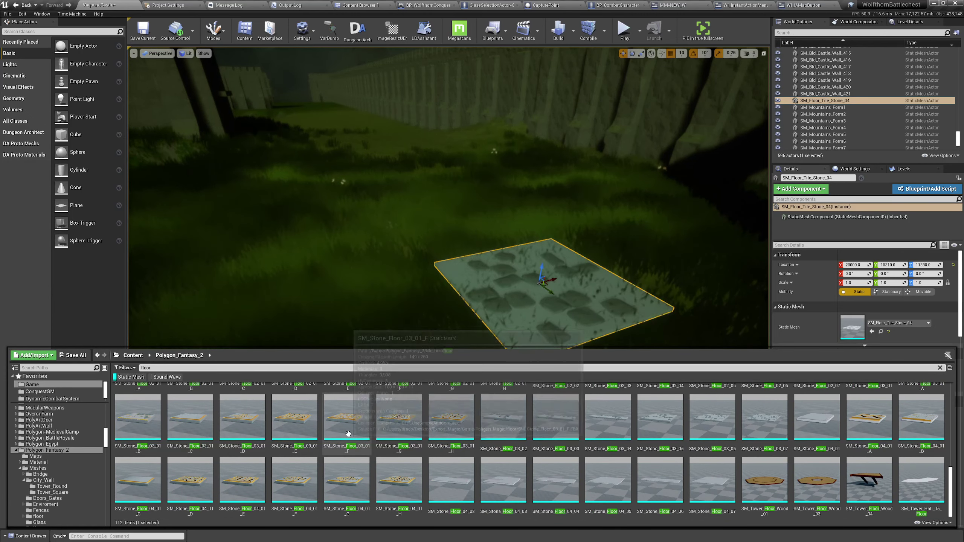
pyautogui.scroll(5, 550, 467)
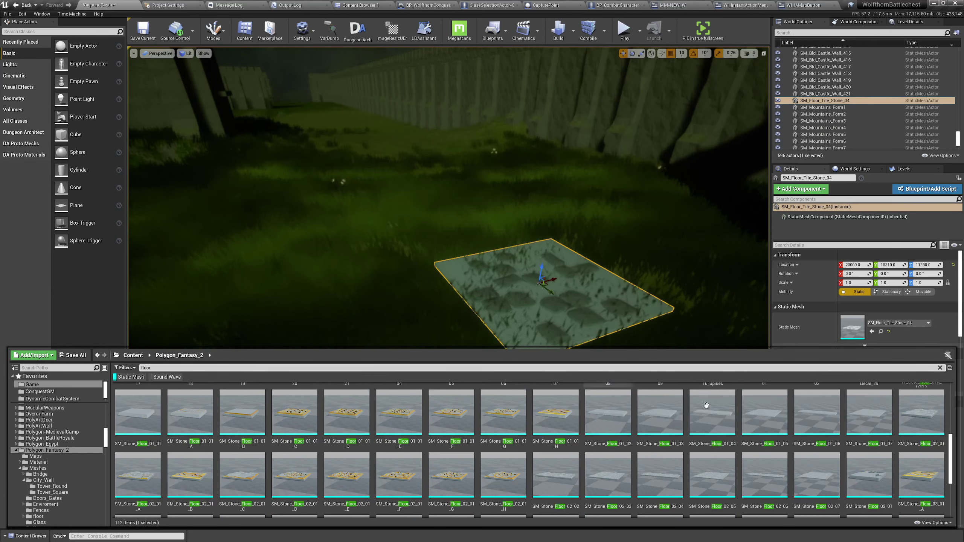
pyautogui.moveTo(539, 243)
pyautogui.mouseDown(button='right')
pyautogui.moveTo(600, 227)
pyautogui.moveTo(540, 262)
pyautogui.mouseUp(button='right')
pyautogui.press('w')
pyautogui.moveTo(552, 313); pyautogui.dragTo(628, 284, button='right')
pyautogui.press('s')
pyautogui.hotkey('ctrl', 'z')
# - Set the placed tile's static mesh to SM_Stone_Floor_02_03 and view it beside the capture point
pyautogui.hotkey('ctrl', 'space')
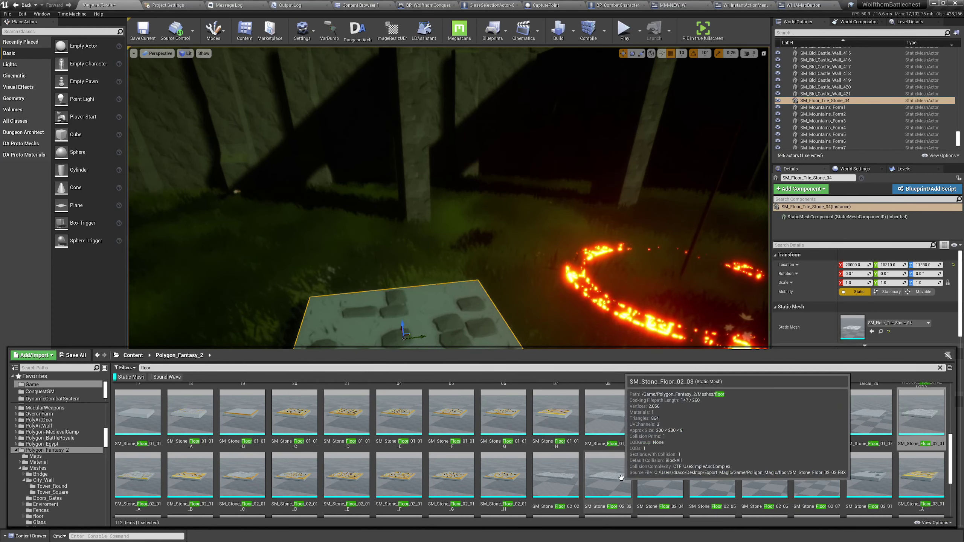
pyautogui.moveTo(587, 476); pyautogui.dragTo(862, 326)
pyautogui.press('w')
pyautogui.moveTo(516, 245)
pyautogui.mouseDown(button='right')
pyautogui.moveTo(500, 277)
pyautogui.moveTo(448, 304)
pyautogui.moveTo(436, 298)
pyautogui.moveTo(425, 259)
pyautogui.moveTo(517, 246)
pyautogui.mouseUp(button='right')
pyautogui.press('d')
pyautogui.press('s')
pyautogui.press('s')
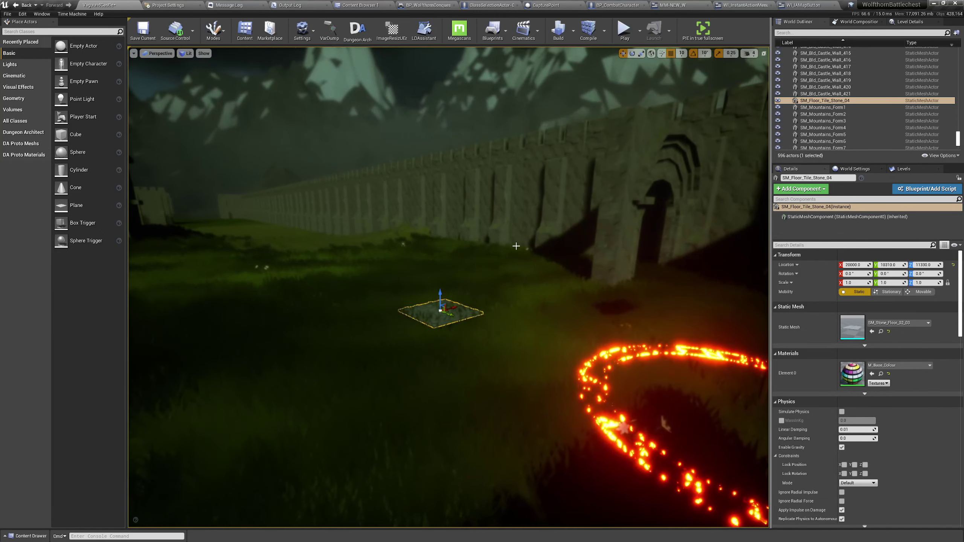
# - Try SM_Env_Dwarf_Floor_28 from the PolygonDungeonRealms folder as the placed tile's static mesh and view it up close
pyautogui.hotkey('ctrl', 'space')
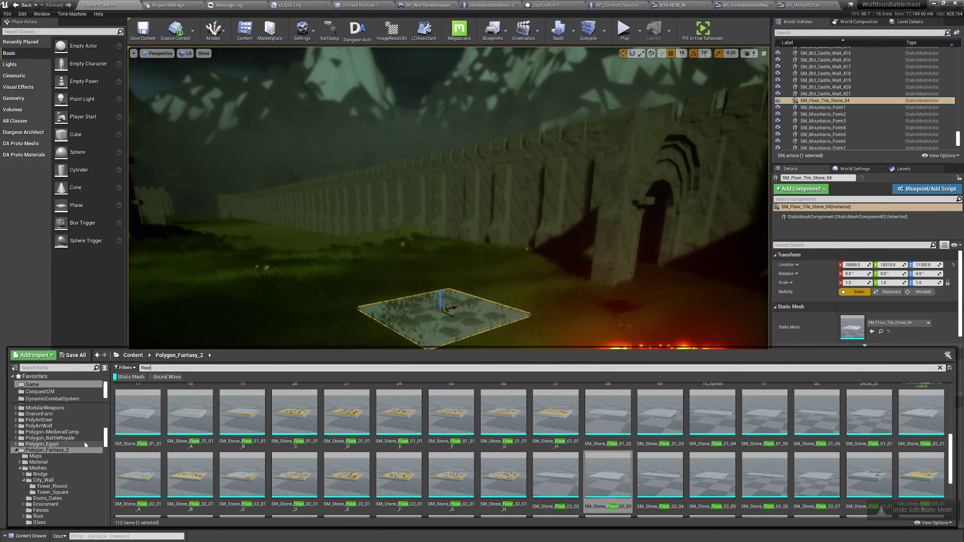
pyautogui.scroll(-5, 85, 444)
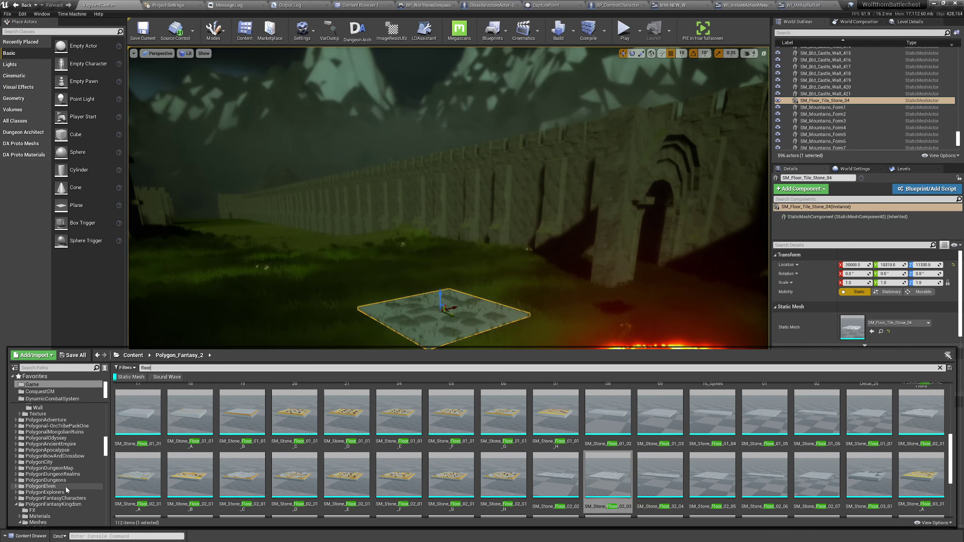
pyautogui.click(69, 476)
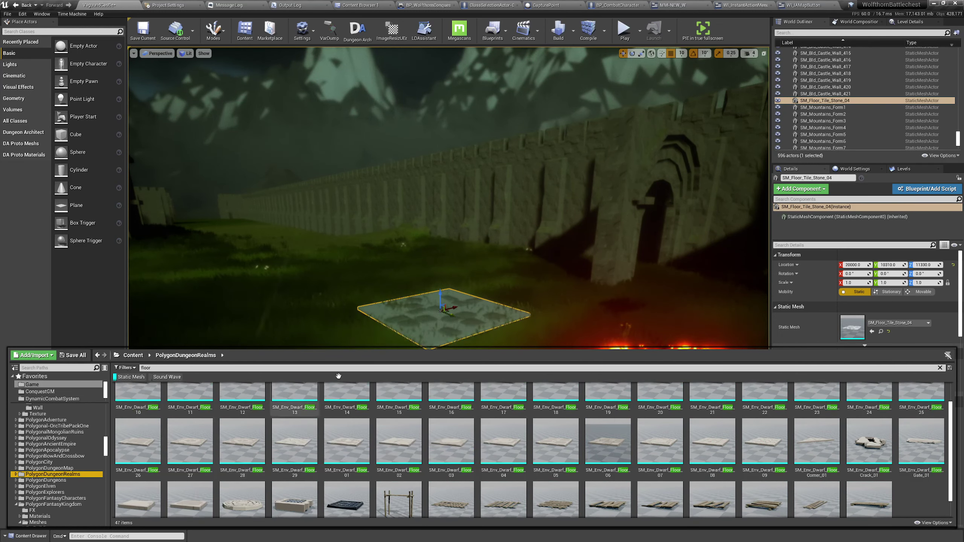
pyautogui.moveTo(242, 442); pyautogui.dragTo(888, 332)
pyautogui.moveTo(570, 247); pyautogui.dragTo(603, 323, button='right')
pyautogui.press('w')
pyautogui.press('s')
# - Try SM_Env_Dwarf_Floor_12 as the placed tile's static mesh
pyautogui.hotkey('ctrl', 'space')
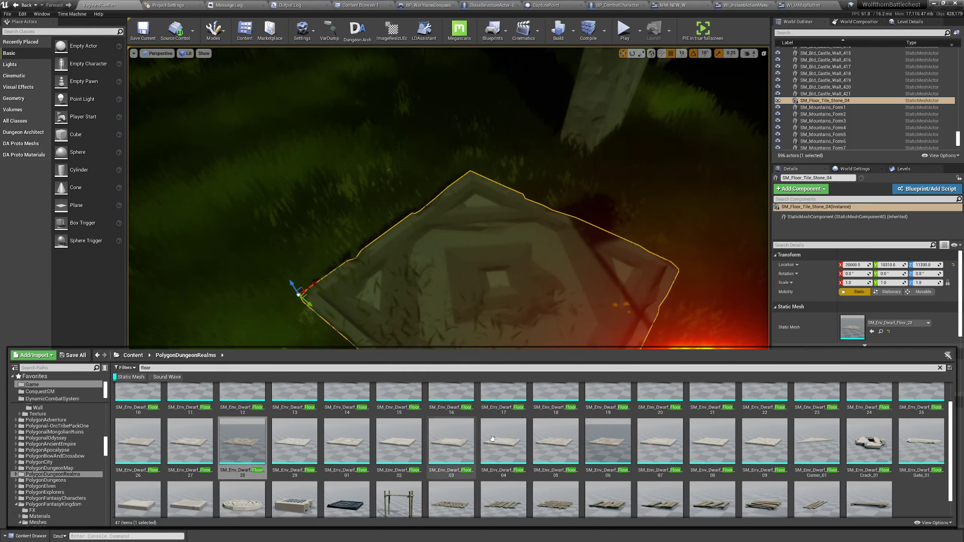
pyautogui.scroll(2, 477, 443)
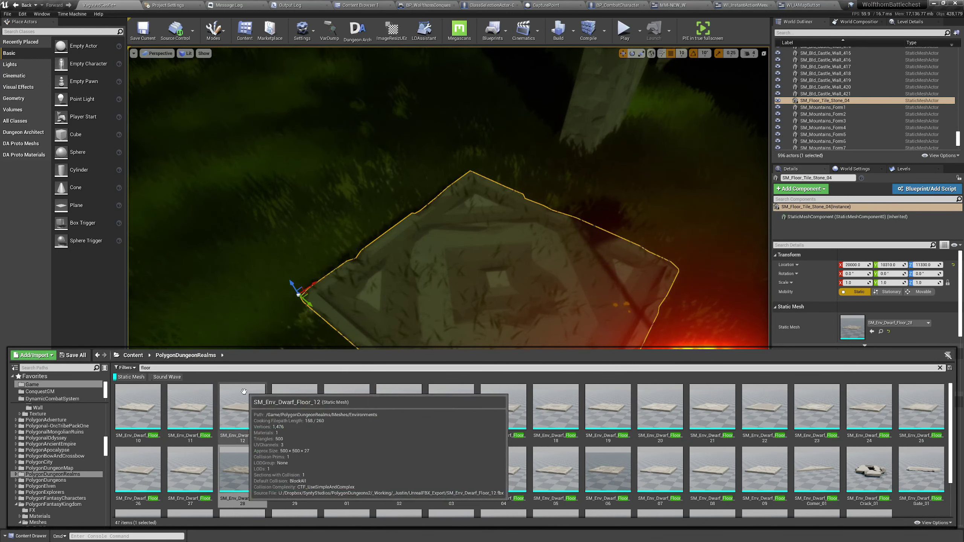
pyautogui.moveTo(243, 402); pyautogui.dragTo(880, 336)
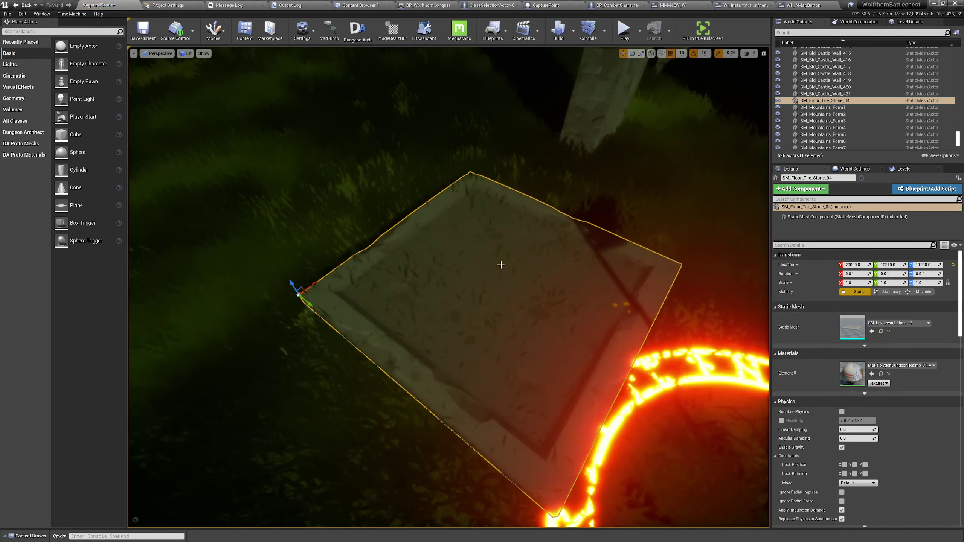
pyautogui.scroll(3, 500, 265)
# - Set the placed tile's static mesh to SM_Env_Dwarf_Floor_06 and view it beside the capture point
pyautogui.hotkey('ctrl', 'space')
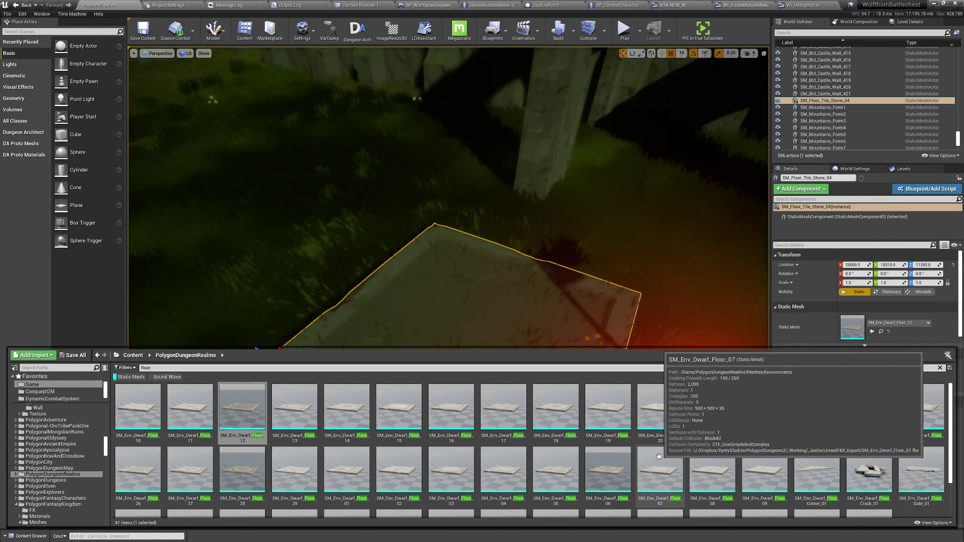
pyautogui.moveTo(608, 470); pyautogui.dragTo(854, 327)
pyautogui.moveTo(566, 297); pyautogui.dragTo(566, 297, button='right')
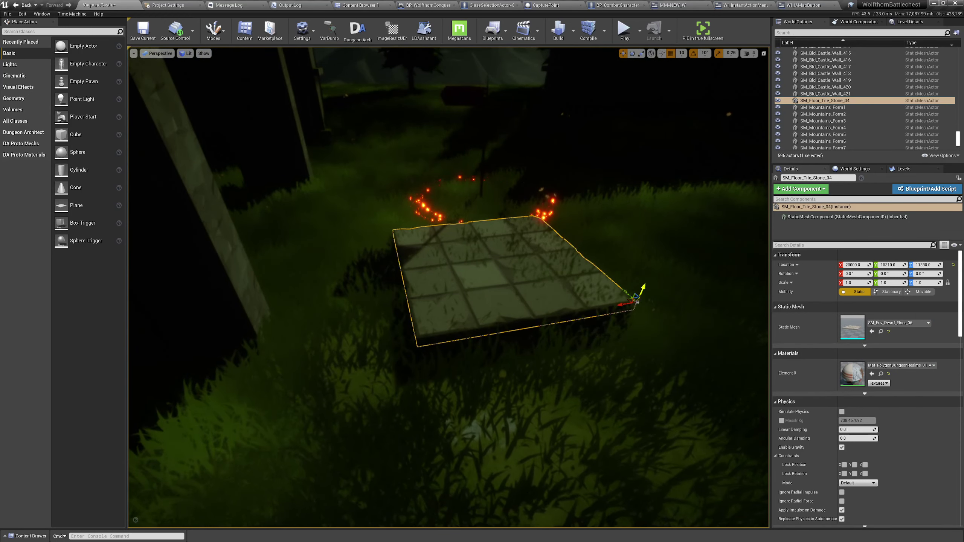
pyautogui.moveTo(654, 287); pyautogui.dragTo(643, 77, button='right')
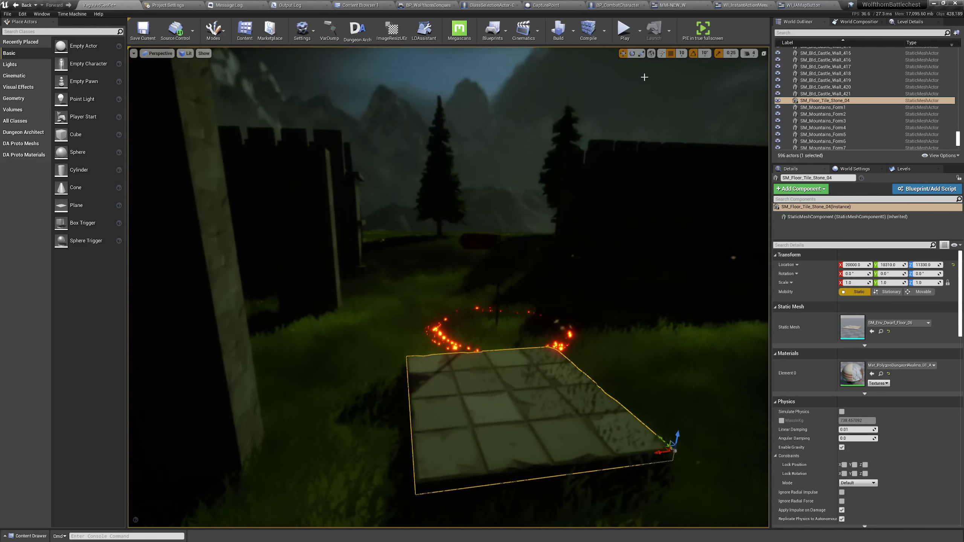
# - Set the position grid snap size to 50 and move the floor tile over to the wall archway
pyautogui.click(681, 54)
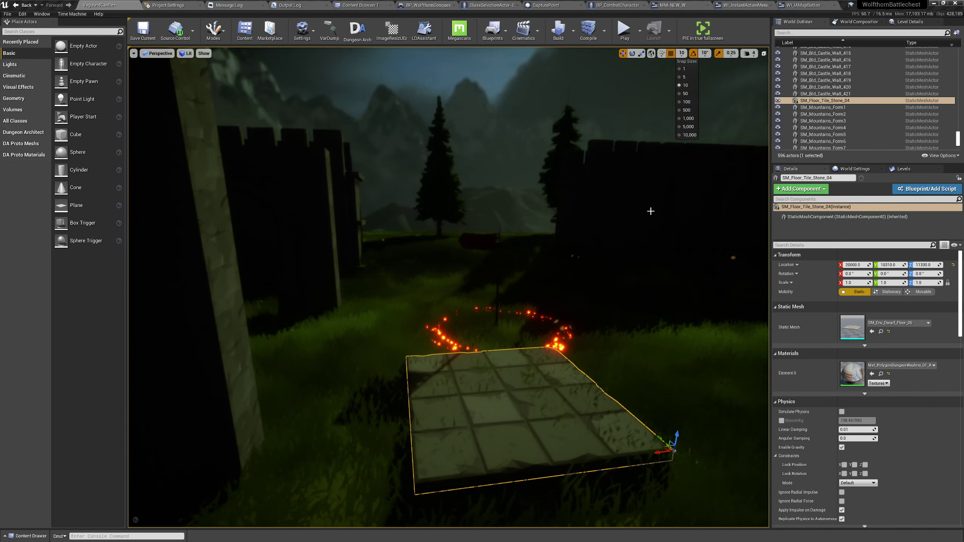
pyautogui.click(684, 94)
pyautogui.moveTo(623, 236); pyautogui.dragTo(410, 283, button='right')
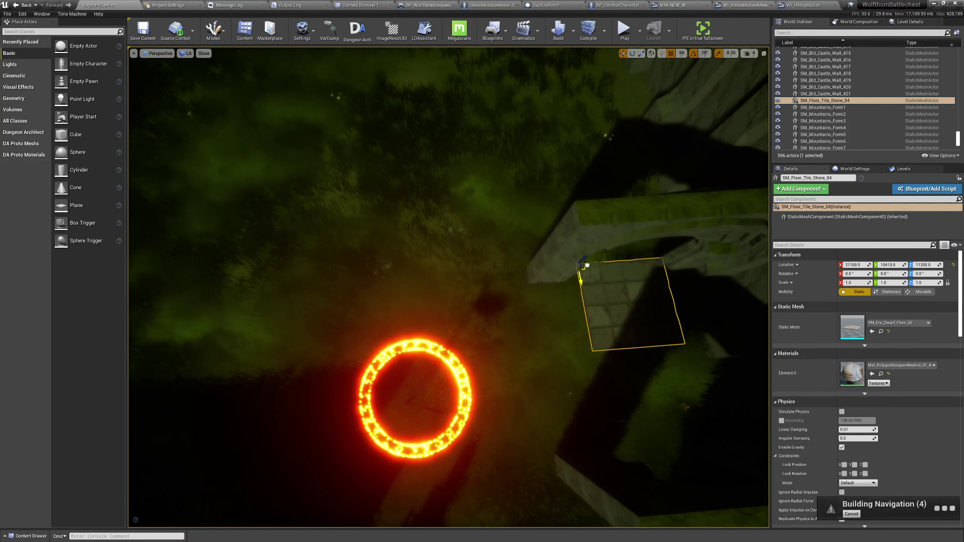
pyautogui.moveTo(608, 258); pyautogui.dragTo(563, 259, button='right')
pyautogui.press('d')
pyautogui.press('a')
pyautogui.moveTo(431, 258); pyautogui.dragTo(415, 259, button='right')
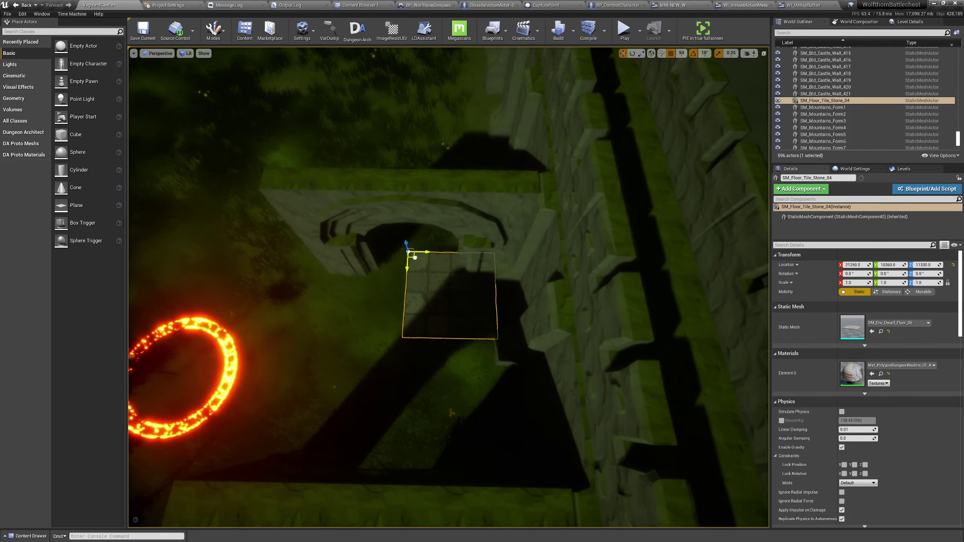
# - Move the floor tile to the corner near the wall end, at X 20400, Y 12210
pyautogui.moveTo(462, 393); pyautogui.dragTo(323, 399, button='right')
pyautogui.press('w')
pyautogui.press('s')
pyautogui.press('d')
pyautogui.press('a')
pyautogui.press('w')
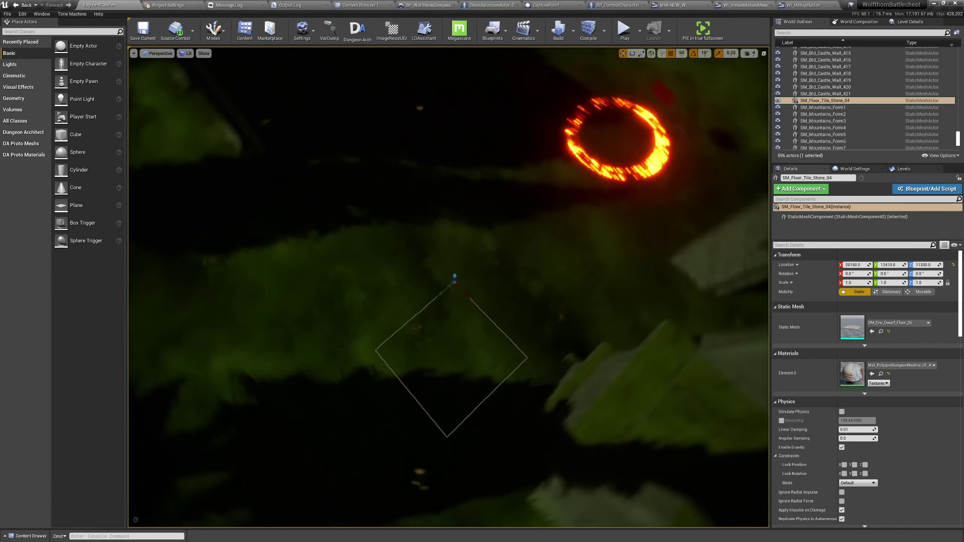
pyautogui.keyDown('alt'); pyautogui.moveTo(591, 325); pyautogui.dragTo(311, 354); pyautogui.keyUp('alt')
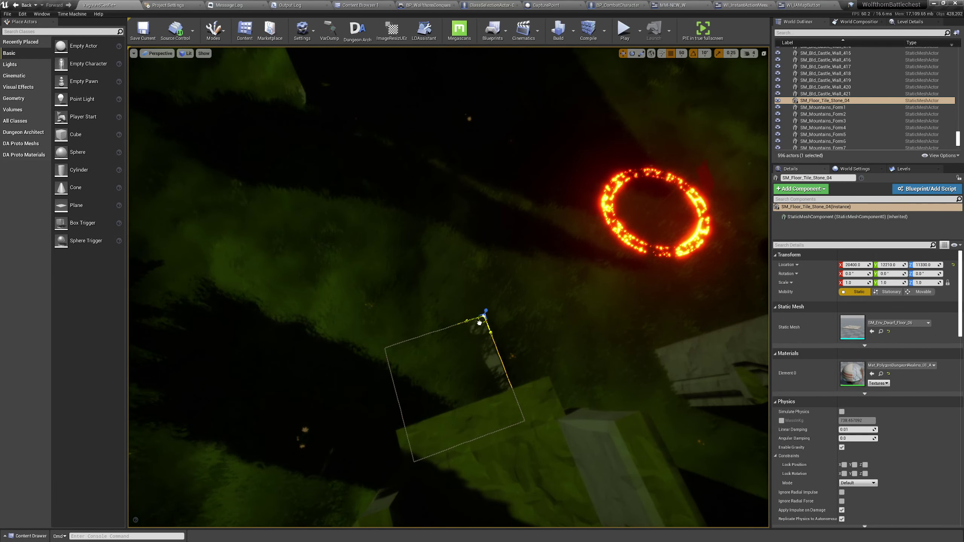
pyautogui.keyDown('alt'); pyautogui.moveTo(480, 323); pyautogui.dragTo(452, 369); pyautogui.keyUp('alt')
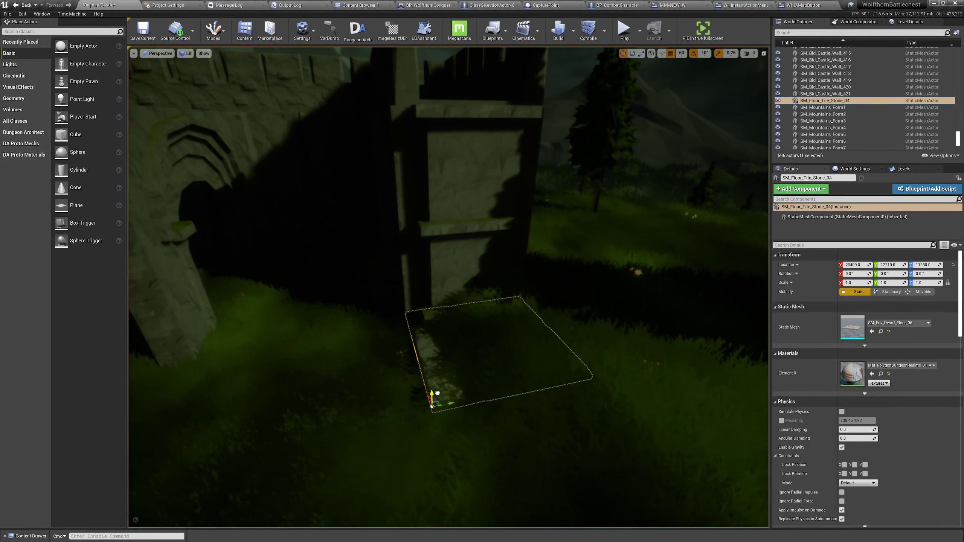
# - Duplicate the floor tile directly alongside the original, at Y 11710
pyautogui.moveTo(437, 398); pyautogui.dragTo(417, 410, button='right')
pyautogui.keyDown('alt'); pyautogui.moveTo(420, 362); pyautogui.dragTo(273, 360); pyautogui.keyUp('alt')
pyautogui.moveTo(292, 360); pyautogui.dragTo(341, 374, button='right')
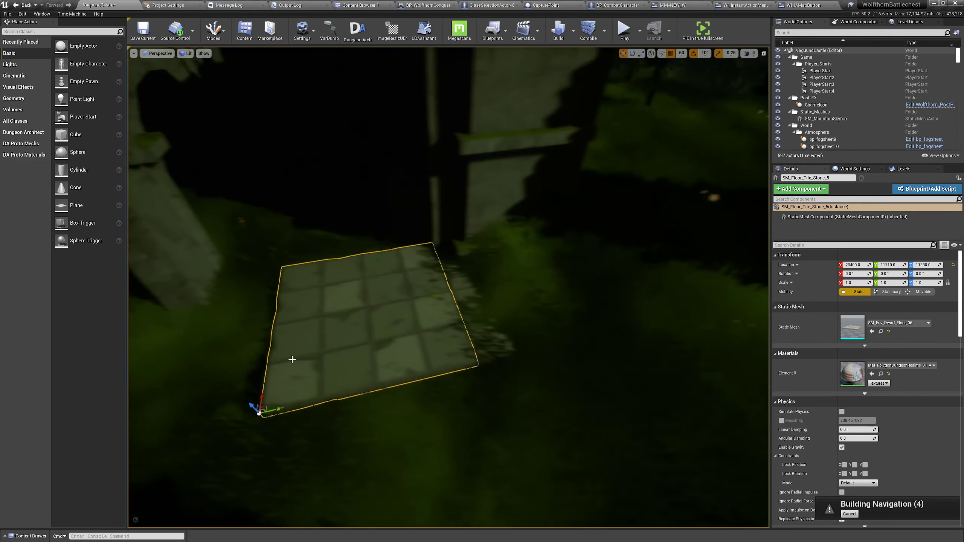
# - Select both floor tiles and duplicate the pair twice to form a row of six tiles along the capture point
pyautogui.keyDown('ctrl'); pyautogui.click(473, 284); pyautogui.keyUp('ctrl')
pyautogui.moveTo(475, 285); pyautogui.dragTo(493, 290, button='right')
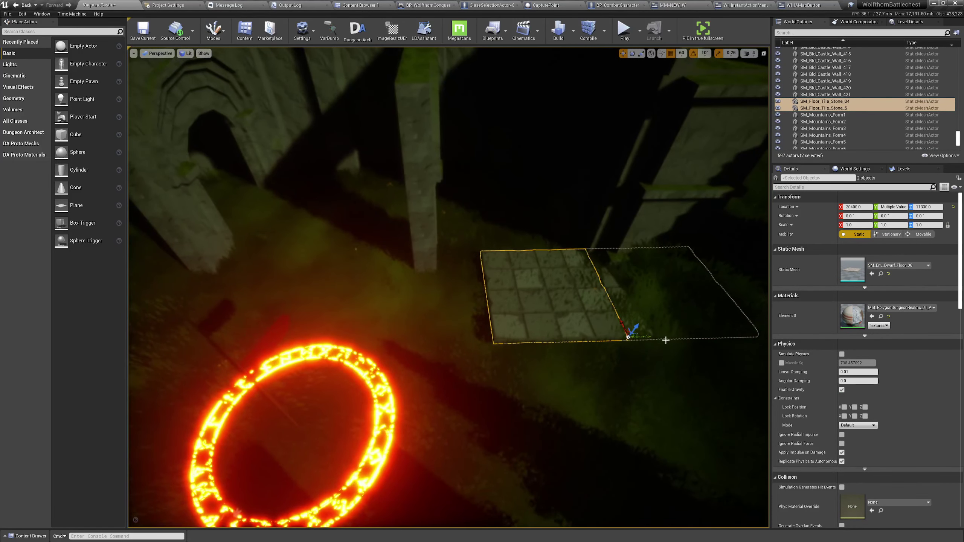
pyautogui.keyDown('alt'); pyautogui.moveTo(646, 338); pyautogui.dragTo(642, 339); pyautogui.keyUp('alt')
pyautogui.moveTo(511, 340); pyautogui.dragTo(133, 321)
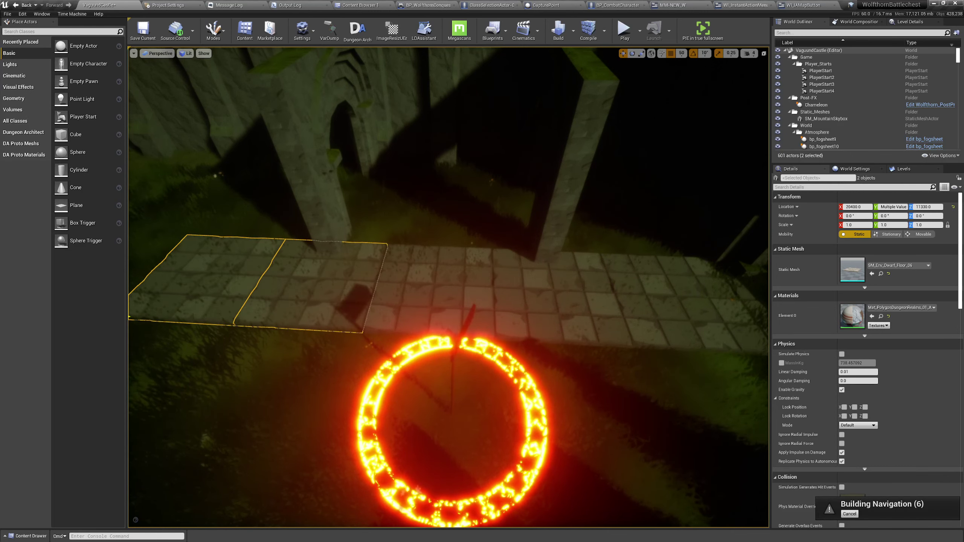
pyautogui.press('a')
pyautogui.moveTo(243, 303); pyautogui.dragTo(429, 296, button='right')
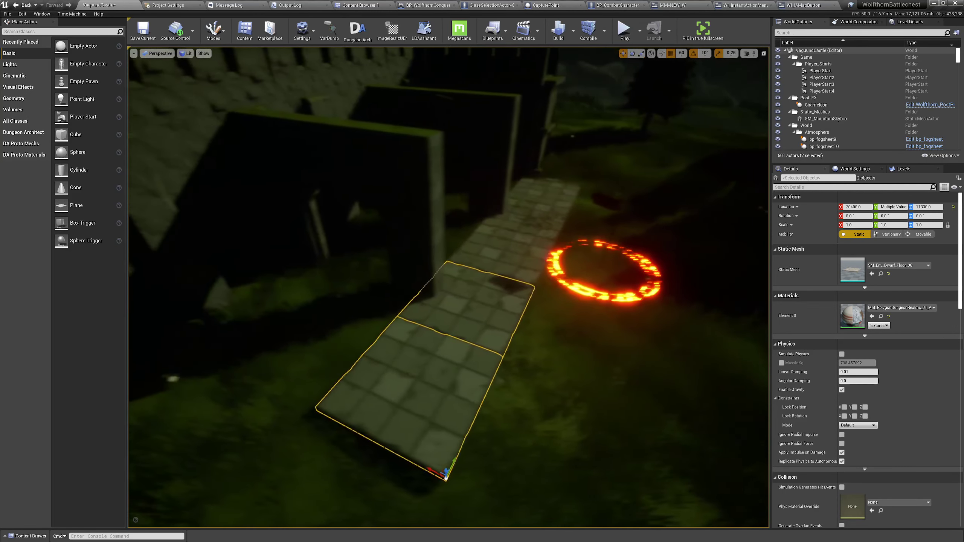
# - Select the whole six-tile row and duplicate it edge to edge on the archway side, at X 20900
pyautogui.keyDown('alt'); pyautogui.moveTo(341, 300); pyautogui.dragTo(192, 284); pyautogui.keyUp('alt')
pyautogui.keyDown('ctrl'); pyautogui.click(445, 208); pyautogui.keyUp('ctrl')
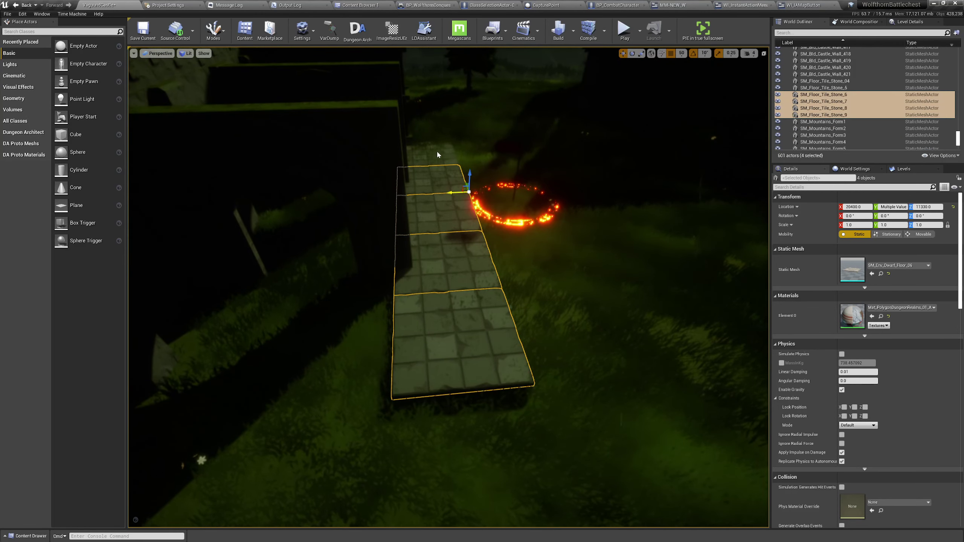
pyautogui.hotkey('ctrl', 'z')
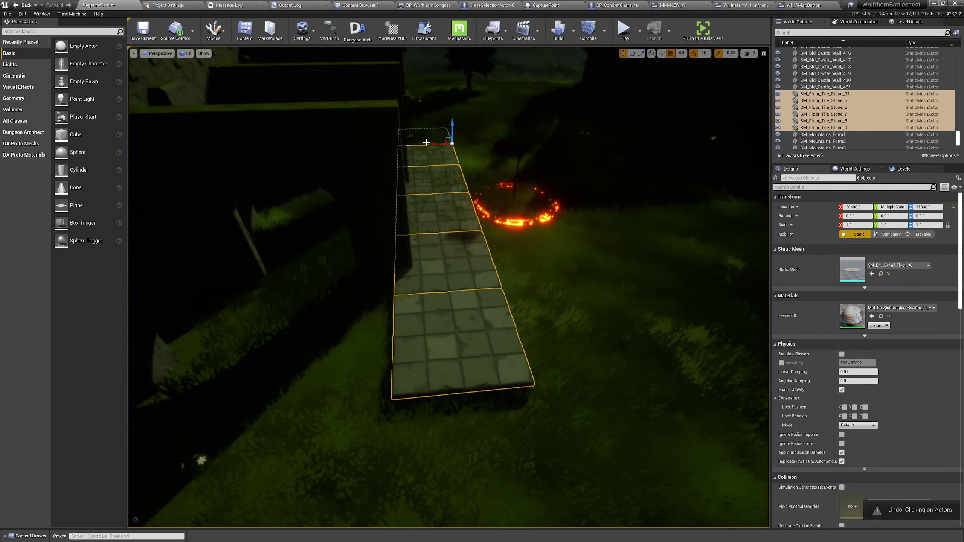
pyautogui.moveTo(504, 106); pyautogui.dragTo(490, 103, button='right')
pyautogui.press('a')
pyautogui.hotkey('ctrl', 'v')
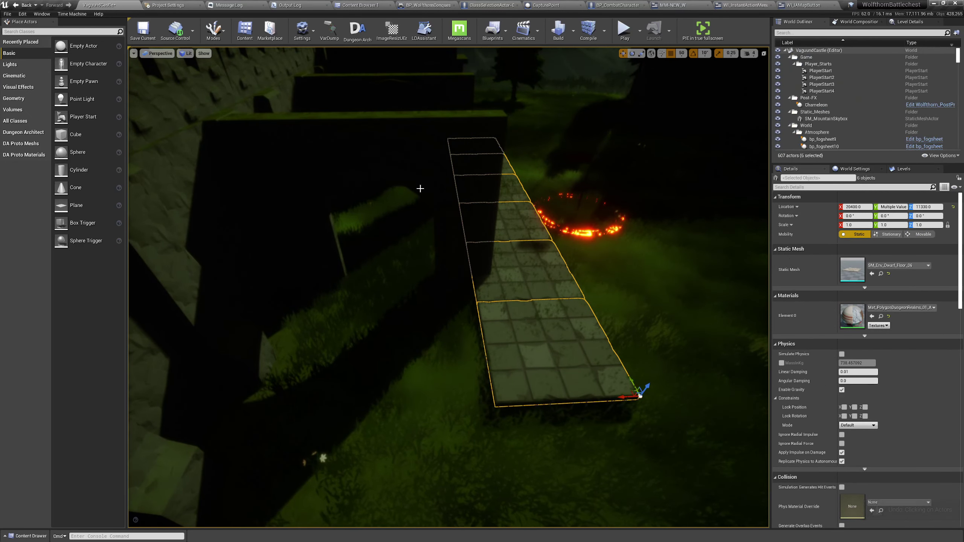
pyautogui.moveTo(397, 386); pyautogui.dragTo(461, 395)
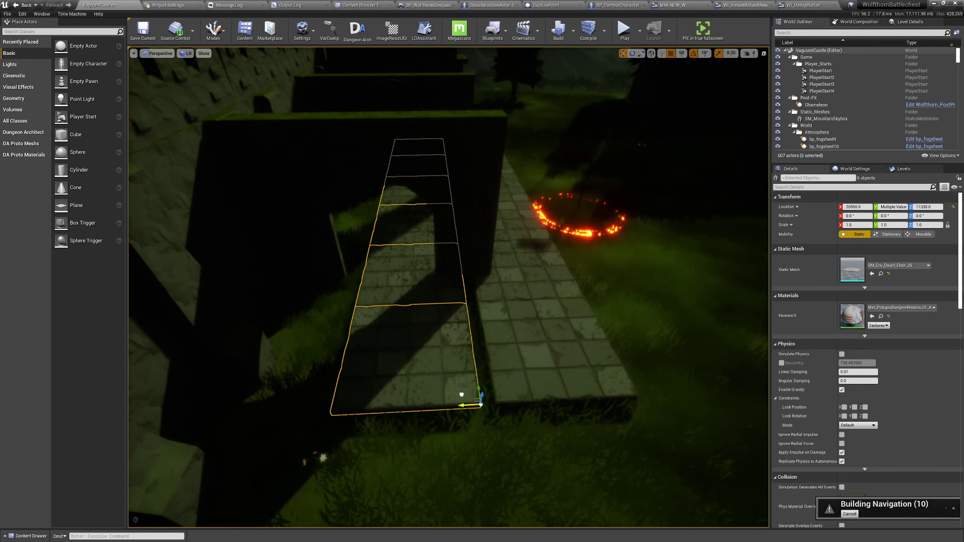
pyautogui.moveTo(486, 398); pyautogui.dragTo(503, 385, button='right')
pyautogui.press('w')
pyautogui.press('g')
pyautogui.press('a')
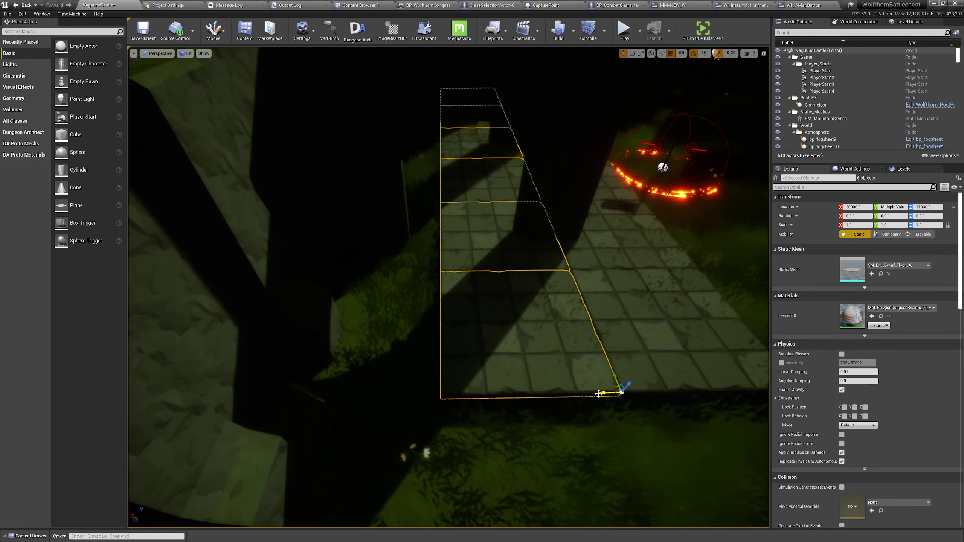
# - Duplicate the six-tile row once more under the arches, at X 21400
pyautogui.keyDown('alt'); pyautogui.moveTo(601, 392); pyautogui.dragTo(413, 388); pyautogui.keyUp('alt')
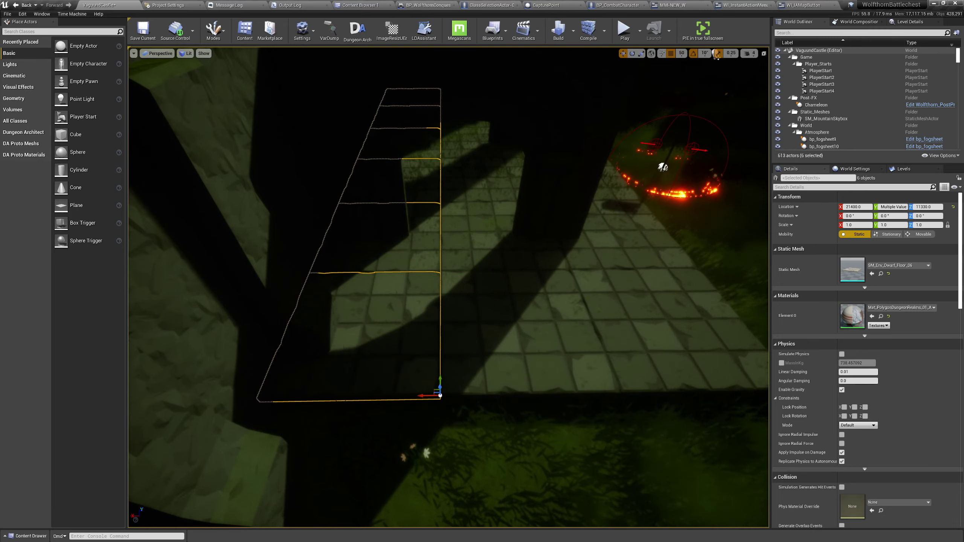
pyautogui.press('d')
pyautogui.moveTo(413, 387); pyautogui.dragTo(324, 379, button='right')
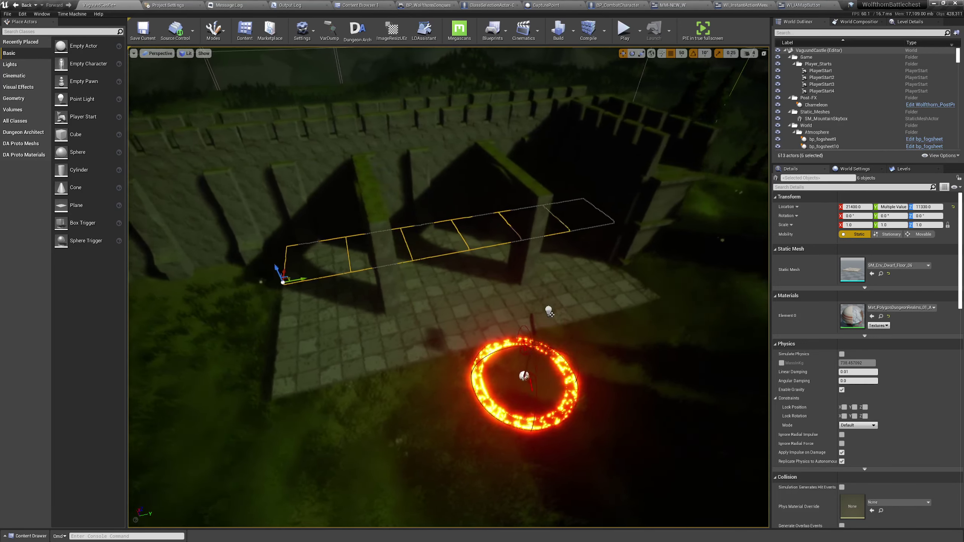
# - Duplicate the six-tile row three more times across the capture point and beyond it, out to X 18900
pyautogui.moveTo(540, 370); pyautogui.dragTo(466, 375, button='right')
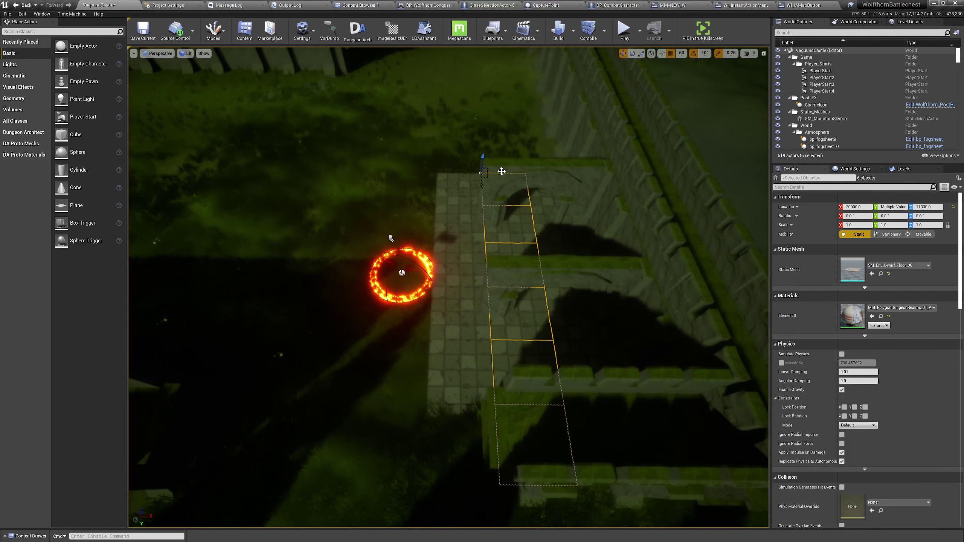
pyautogui.moveTo(456, 202); pyautogui.dragTo(436, 199, button='right')
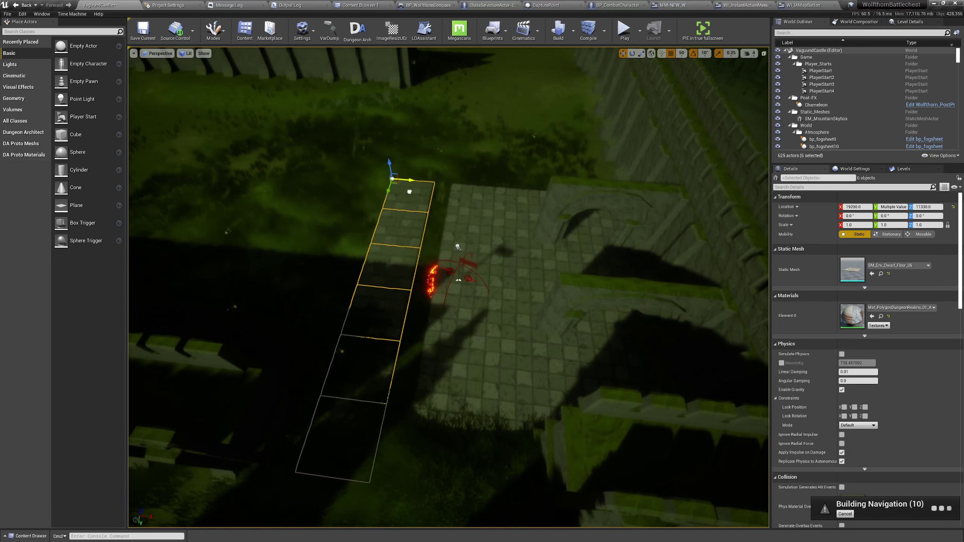
pyautogui.moveTo(436, 200); pyautogui.dragTo(437, 133, button='right')
pyautogui.moveTo(492, 503); pyautogui.dragTo(569, 330, button='right')
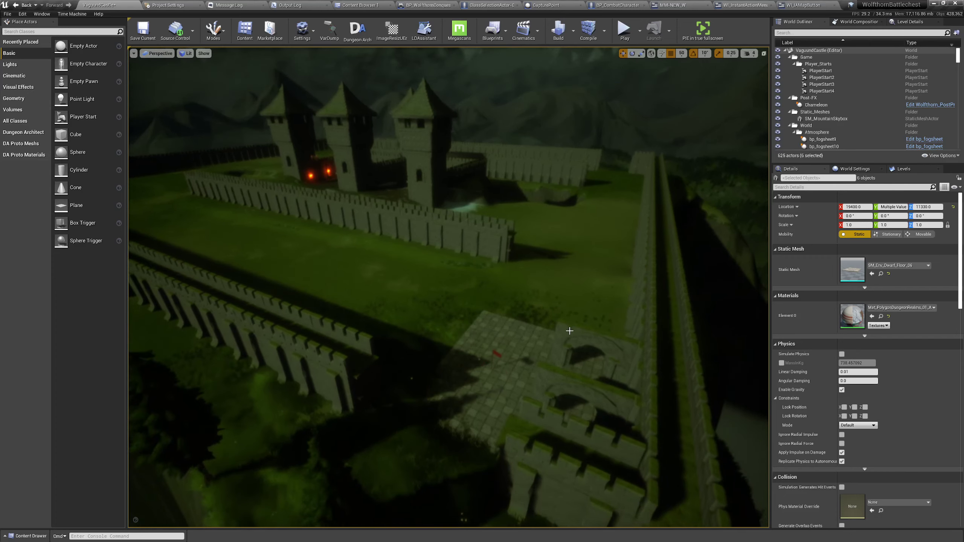
pyautogui.moveTo(468, 309); pyautogui.dragTo(507, 317, button='right')
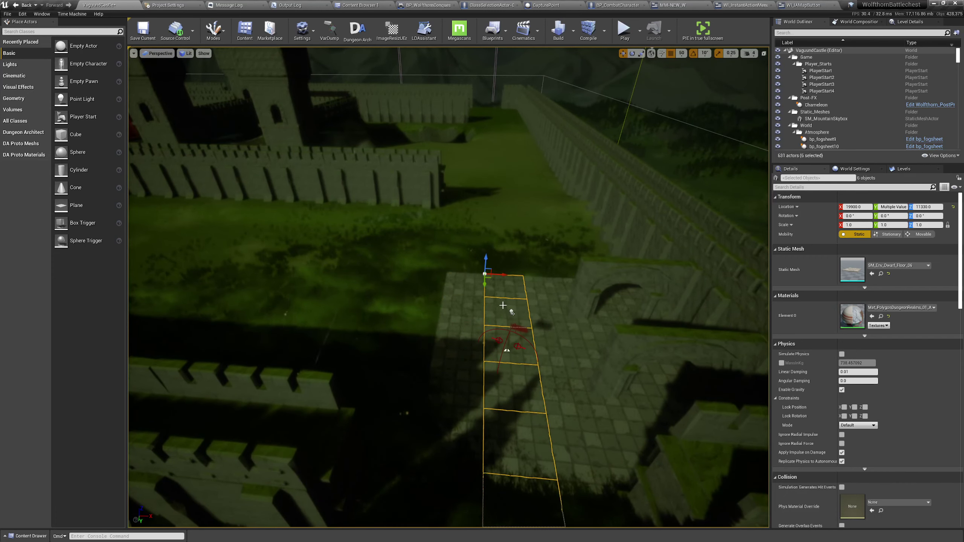
pyautogui.moveTo(426, 282); pyautogui.dragTo(430, 282)
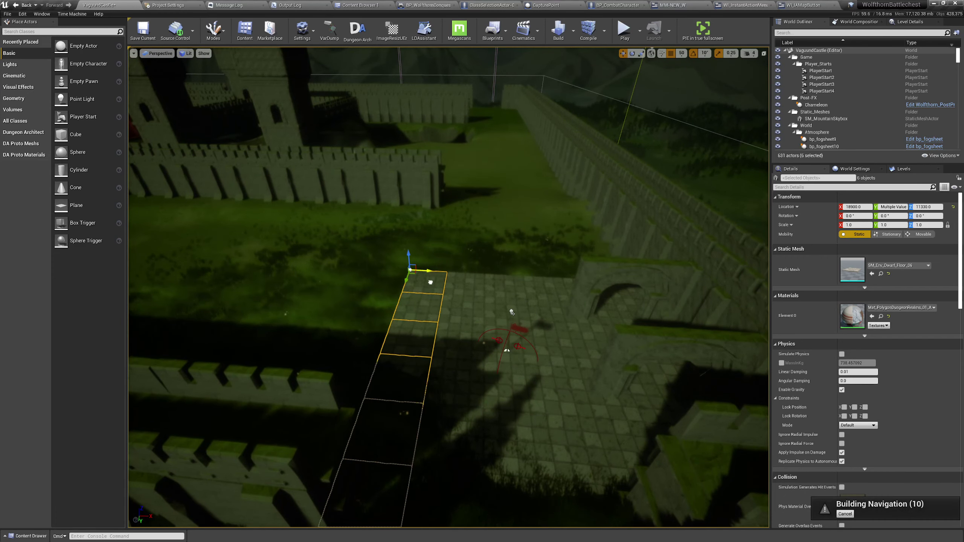
pyautogui.moveTo(430, 282)
pyautogui.mouseDown(button='right')
pyautogui.moveTo(383, 280)
pyautogui.moveTo(467, 283)
pyautogui.moveTo(429, 279)
pyautogui.mouseUp(button='right')
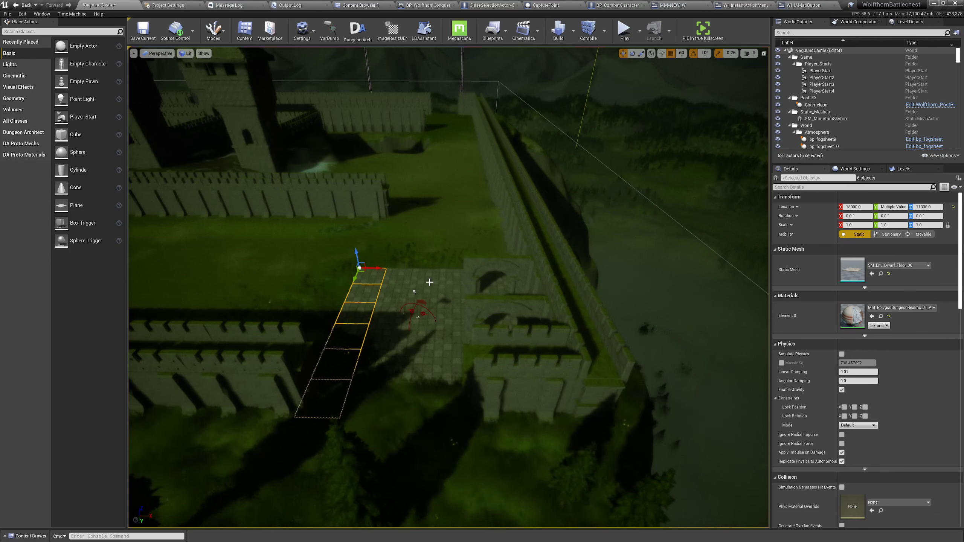
# - Select all 36 stone floor tiles from SM_Floor_Tile_Stone_04 to SM_Floor_Tile_Stone_39 and group them
pyautogui.click(444, 284)
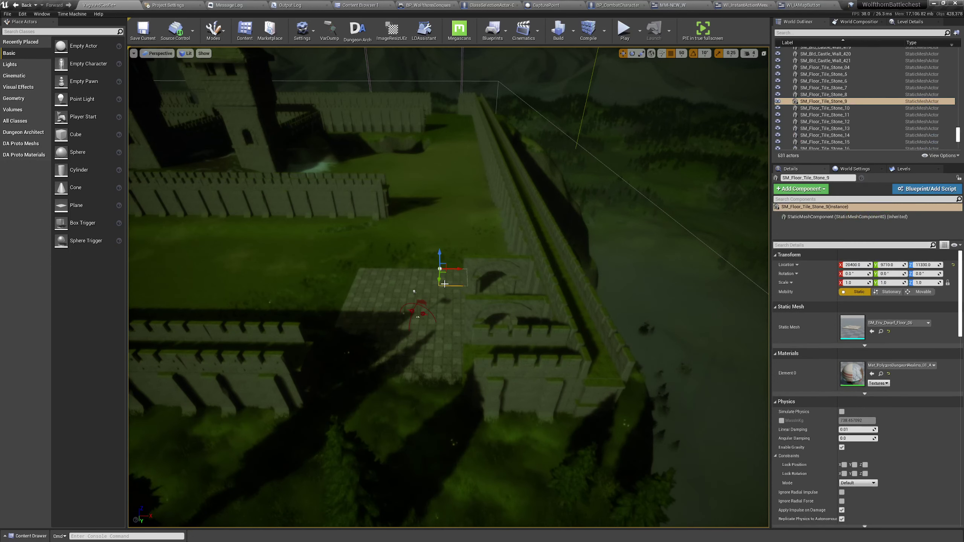
pyautogui.scroll(-5, 848, 129)
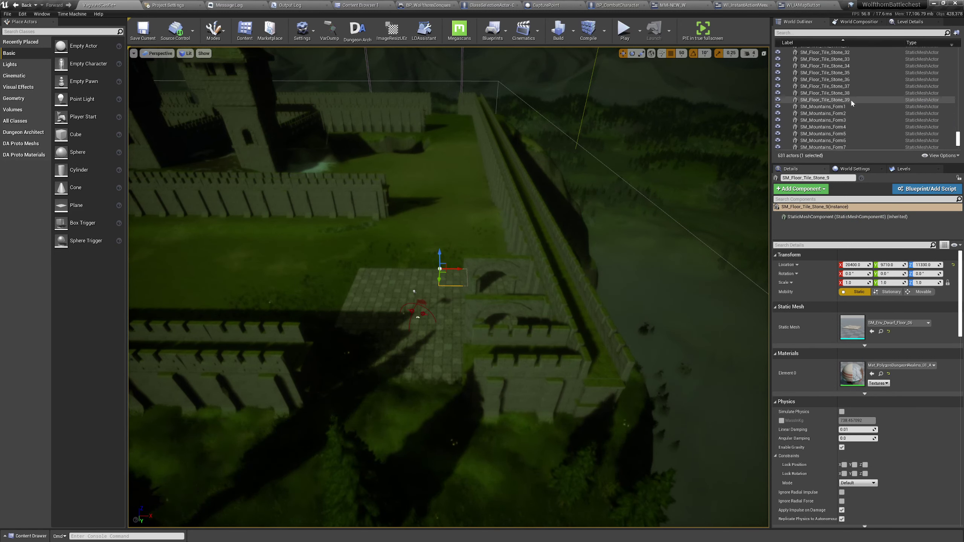
pyautogui.scroll(12, 856, 90)
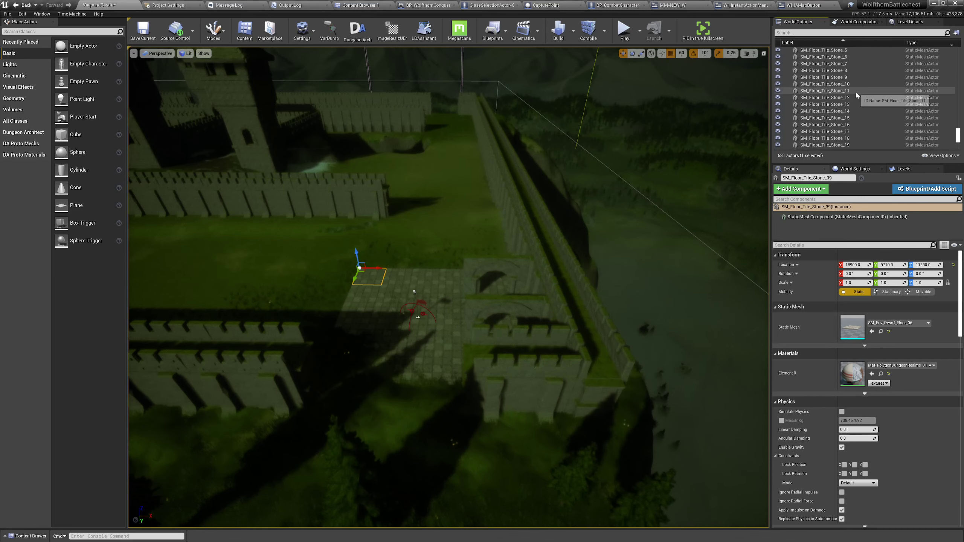
pyautogui.scroll(-1, 851, 137)
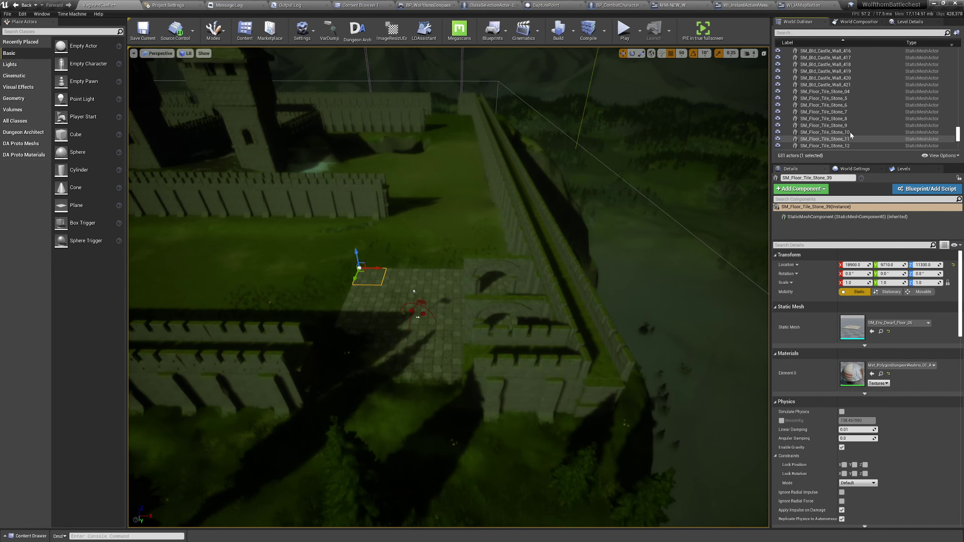
pyautogui.keyDown('shift'); pyautogui.click(848, 92); pyautogui.keyUp('shift')
pyautogui.moveTo(420, 282); pyautogui.dragTo(420, 292, button='right')
pyautogui.press('w')
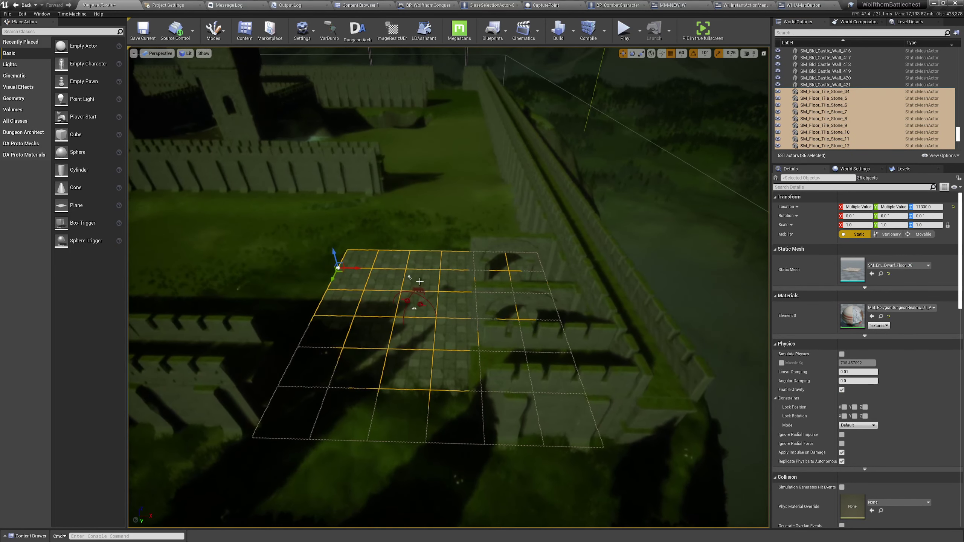
pyautogui.rightClick(430, 272)
pyautogui.click(445, 193)
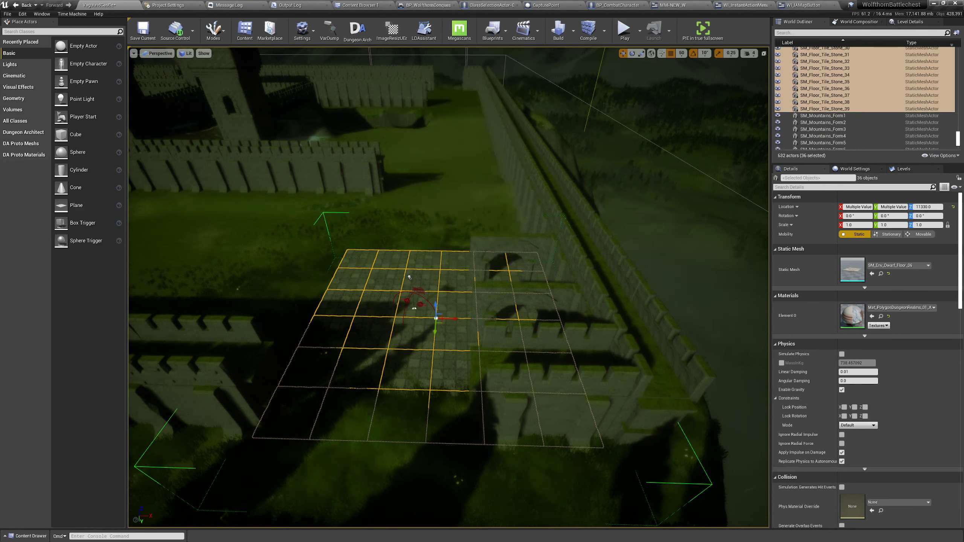
# - Duplicate the tile group and place the copy edge to edge on the side away from the arches
pyautogui.press('a')
pyautogui.moveTo(577, 302); pyautogui.dragTo(577, 308, button='right')
pyautogui.hotkey('ctrl', 'w')
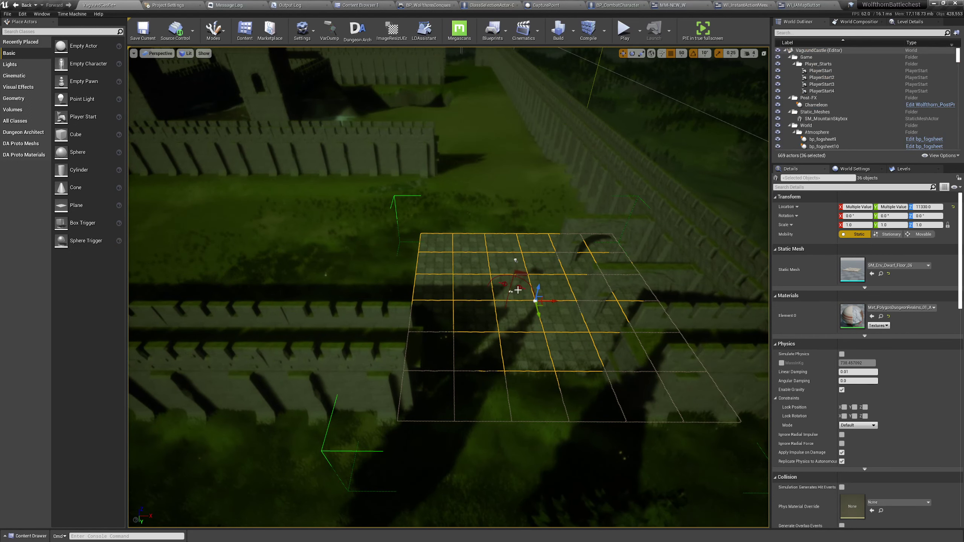
pyautogui.press('a')
pyautogui.moveTo(516, 291); pyautogui.dragTo(516, 291, button='right')
pyautogui.moveTo(583, 301); pyautogui.dragTo(350, 309)
pyautogui.press('w')
# - Select both tile groups, duplicate the pair and move the copy sideways toward the crenellated inner wall
pyautogui.moveTo(350, 309); pyautogui.dragTo(604, 296, button='right')
pyautogui.press('s')
pyautogui.press('d')
pyautogui.press('w')
pyautogui.press('s')
pyautogui.press('w')
pyautogui.press('a')
pyautogui.press('s')
pyautogui.press('a')
pyautogui.keyDown('ctrl'); pyautogui.click(510, 291); pyautogui.keyUp('ctrl')
pyautogui.press('a')
pyautogui.hotkey('ctrl', 'w')
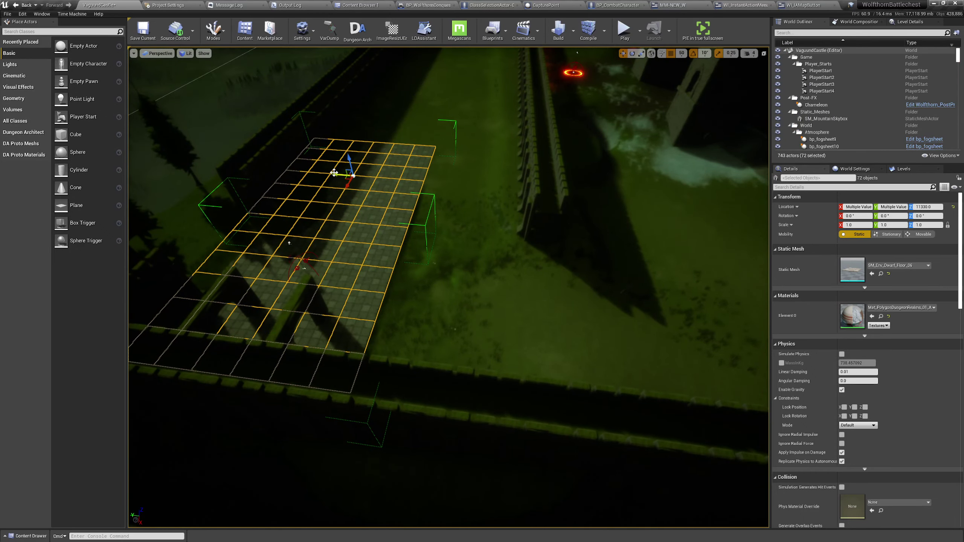
pyautogui.moveTo(334, 172); pyautogui.dragTo(488, 202)
# - Close the gap between the duplicated pair of tile groups and the existing floor so their edges meet
pyautogui.press('a')
pyautogui.moveTo(489, 202); pyautogui.dragTo(514, 182, button='right')
pyautogui.press('w')
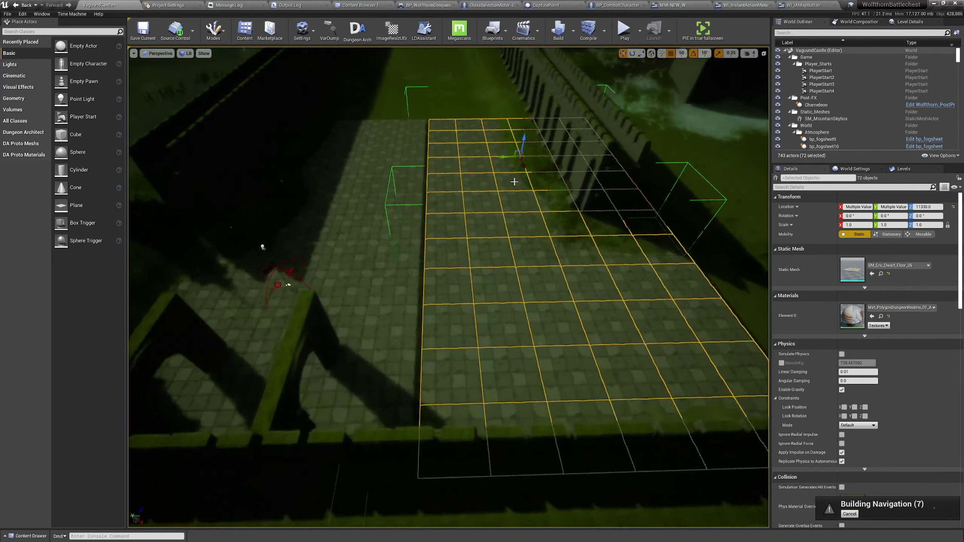
pyautogui.keyDown('shift'); pyautogui.moveTo(514, 182); pyautogui.dragTo(509, 158); pyautogui.keyUp('shift')
pyautogui.moveTo(495, 160); pyautogui.dragTo(504, 146, button='right')
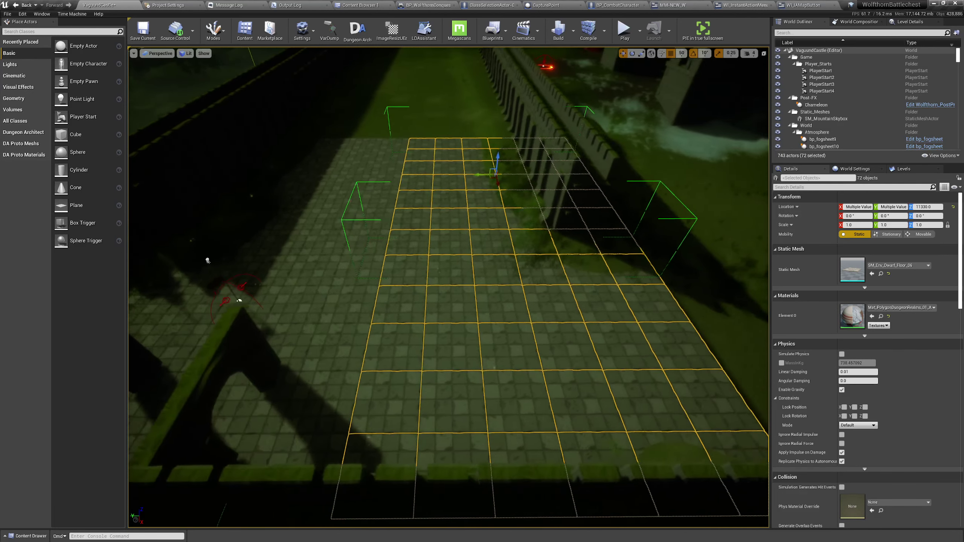
# - Duplicate the pair of tile groups three more times, edge to edge, past the inner wall across the courtyard
pyautogui.press('g')
pyautogui.moveTo(433, 230); pyautogui.dragTo(390, 213, button='right')
pyautogui.press('w')
pyautogui.moveTo(496, 159); pyautogui.dragTo(495, 160, button='right')
pyautogui.moveTo(364, 181); pyautogui.dragTo(364, 181, button='right')
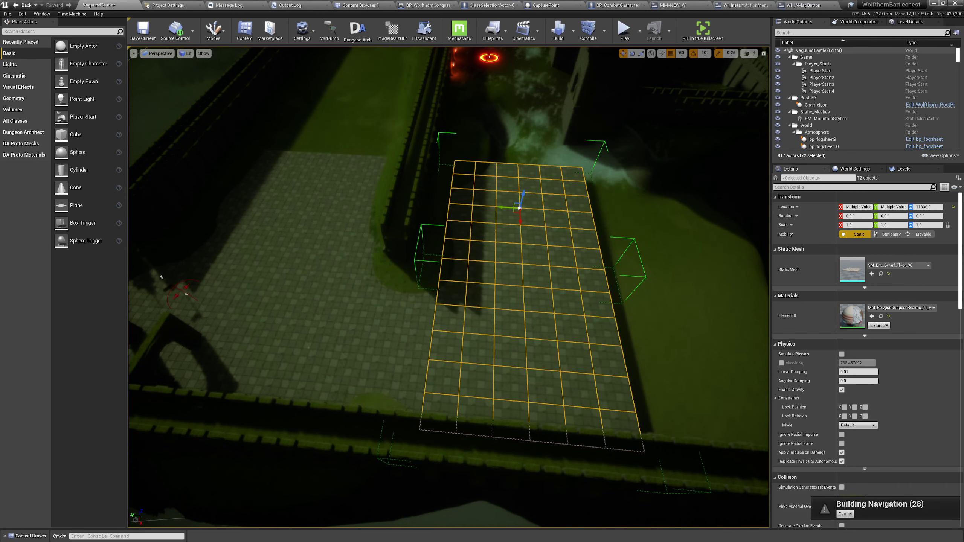
pyautogui.moveTo(430, 239); pyautogui.dragTo(430, 238, button='right')
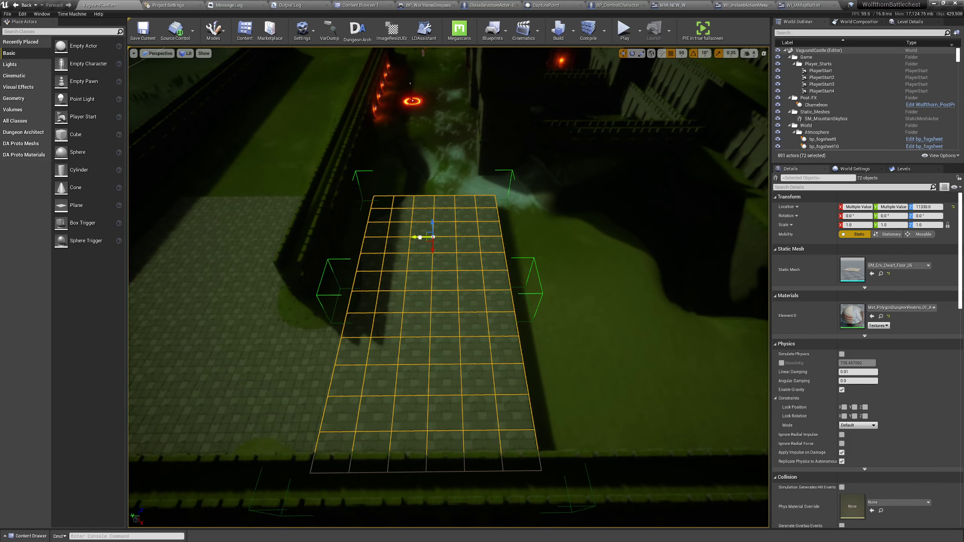
pyautogui.moveTo(420, 237); pyautogui.dragTo(561, 241)
pyautogui.moveTo(488, 246); pyautogui.dragTo(489, 246, button='right')
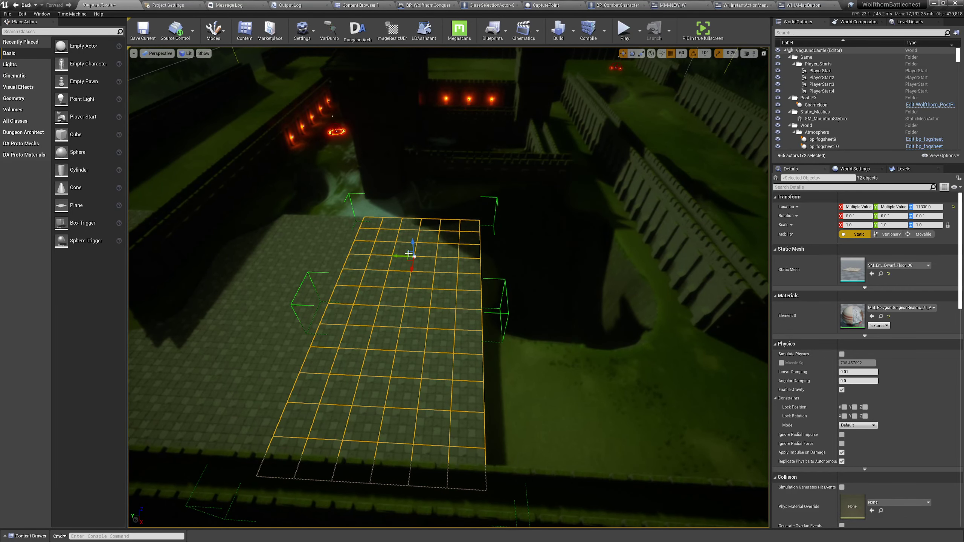
pyautogui.moveTo(394, 257); pyautogui.dragTo(537, 275)
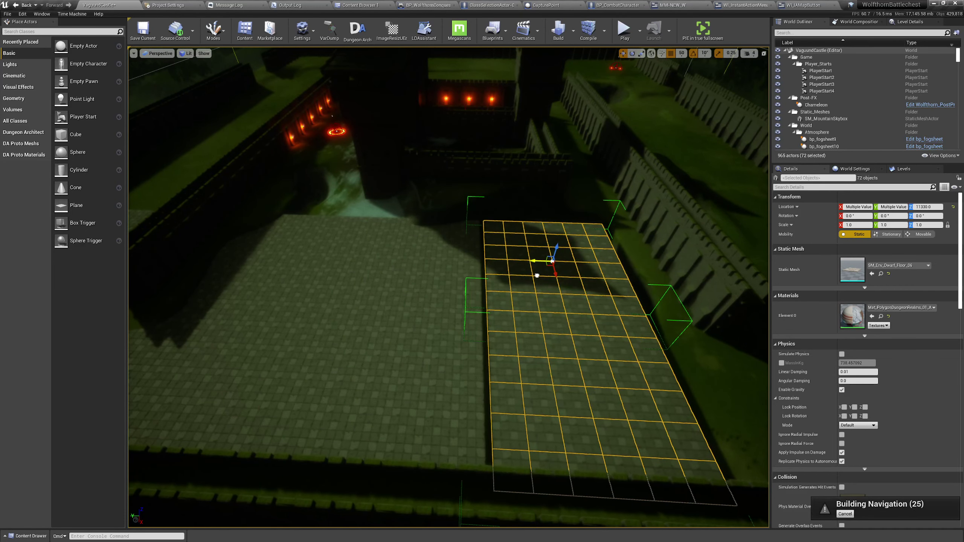
# - Select the four tile groups at the far end of the floor and lower them to Z 11230
pyautogui.moveTo(532, 276); pyautogui.dragTo(512, 306, button='right')
pyautogui.click(512, 306)
pyautogui.keyDown('ctrl'); pyautogui.click(496, 331); pyautogui.keyUp('ctrl')
pyautogui.scroll(2, 512, 333)
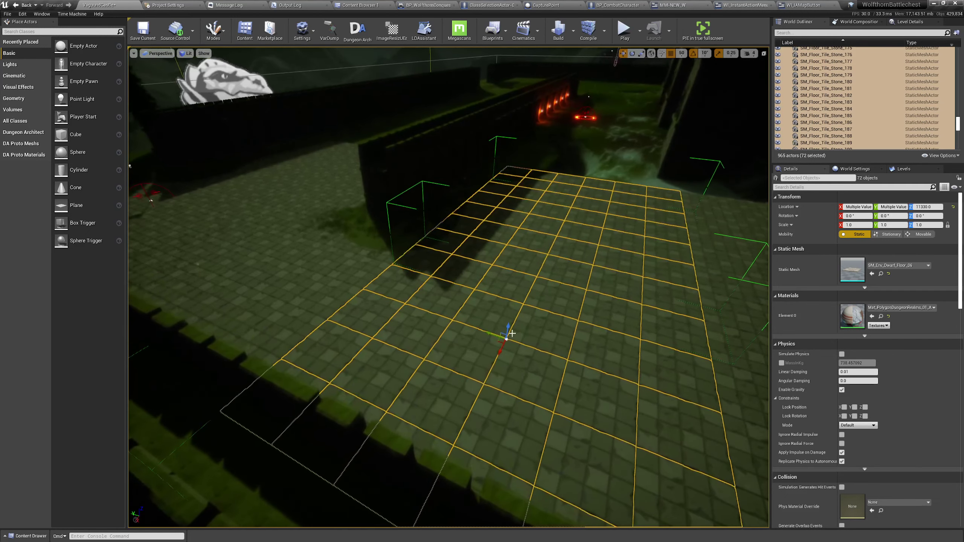
pyautogui.moveTo(506, 326)
pyautogui.mouseDown()
pyautogui.moveTo(511, 349)
pyautogui.moveTo(515, 339)
pyautogui.mouseUp()
pyautogui.moveTo(516, 340); pyautogui.dragTo(538, 338, button='right')
pyautogui.click(538, 338)
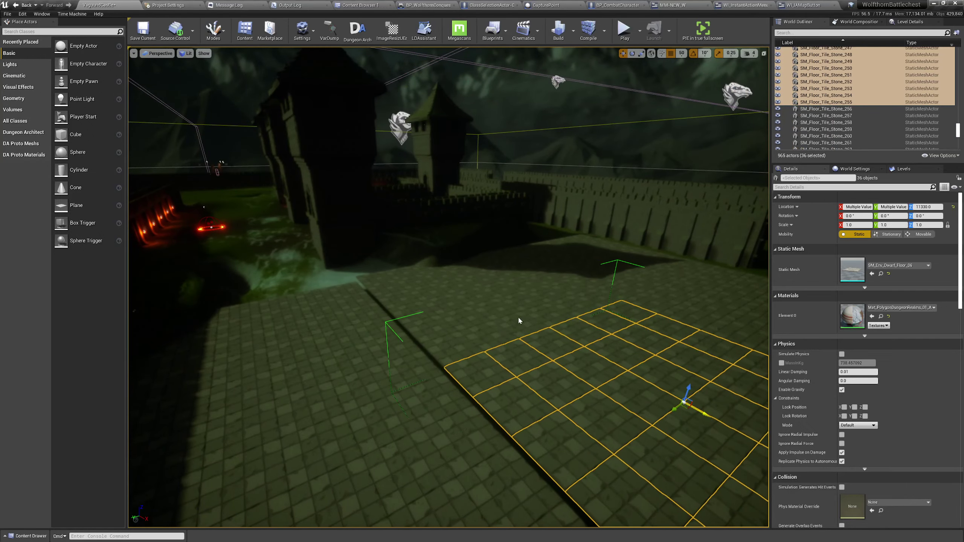
pyautogui.keyDown('ctrl'); pyautogui.click(619, 265); pyautogui.keyUp('ctrl')
pyautogui.keyDown('ctrl'); pyautogui.click(637, 305); pyautogui.keyUp('ctrl')
pyautogui.moveTo(637, 304); pyautogui.dragTo(636, 305, button='right')
pyautogui.moveTo(434, 200); pyautogui.dragTo(432, 201)
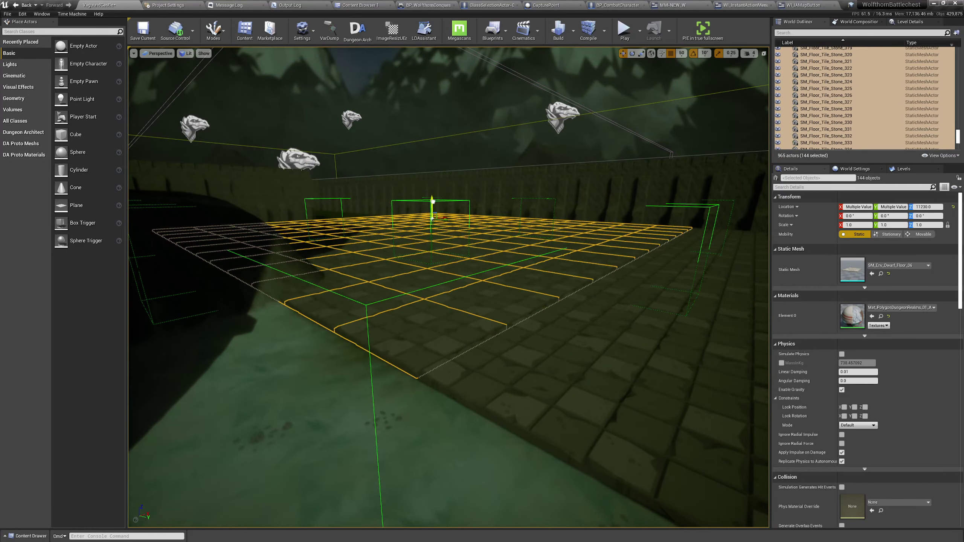
# - Select only the outermost pair of tile groups and lower it further to Z 11130
pyautogui.moveTo(468, 305); pyautogui.dragTo(513, 311, button='right')
pyautogui.press('g')
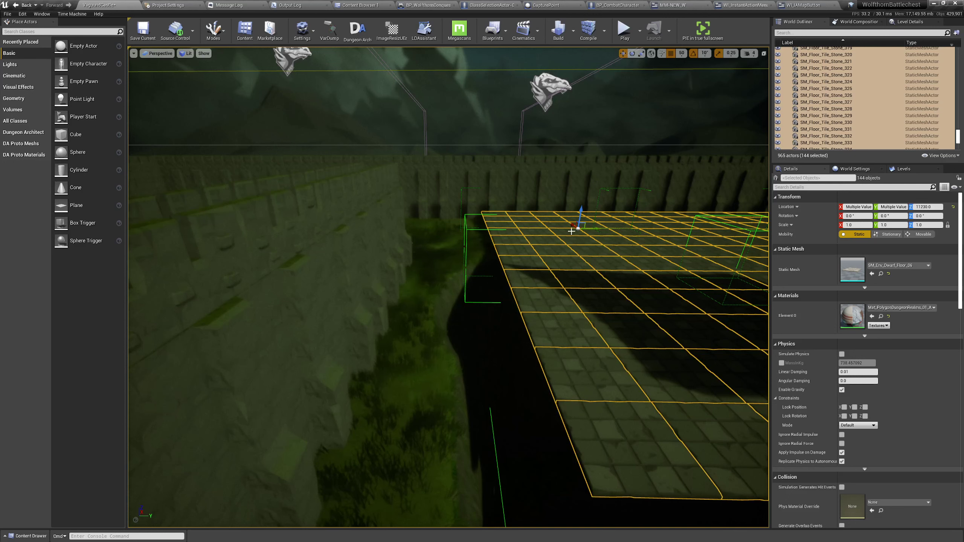
pyautogui.click(595, 297)
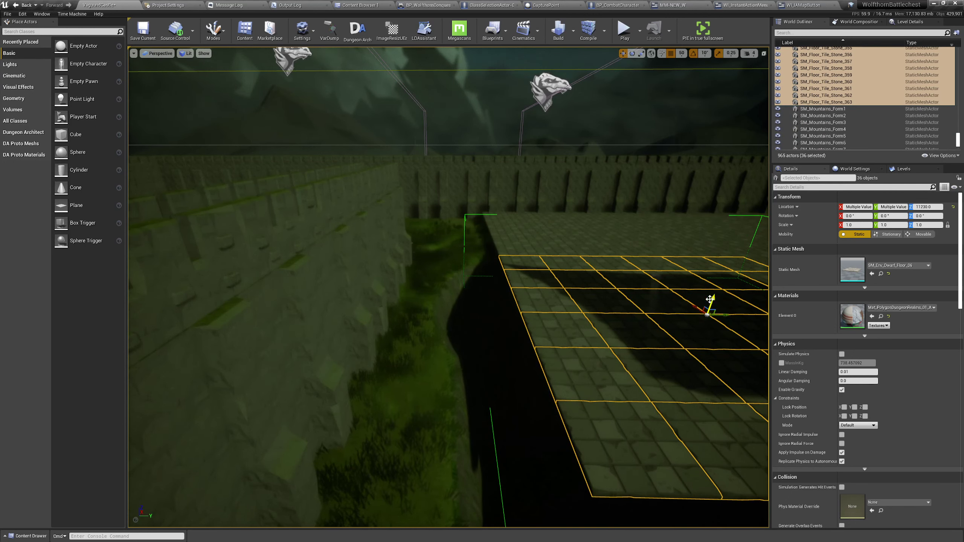
pyautogui.keyDown('ctrl'); pyautogui.click(574, 255); pyautogui.keyUp('ctrl')
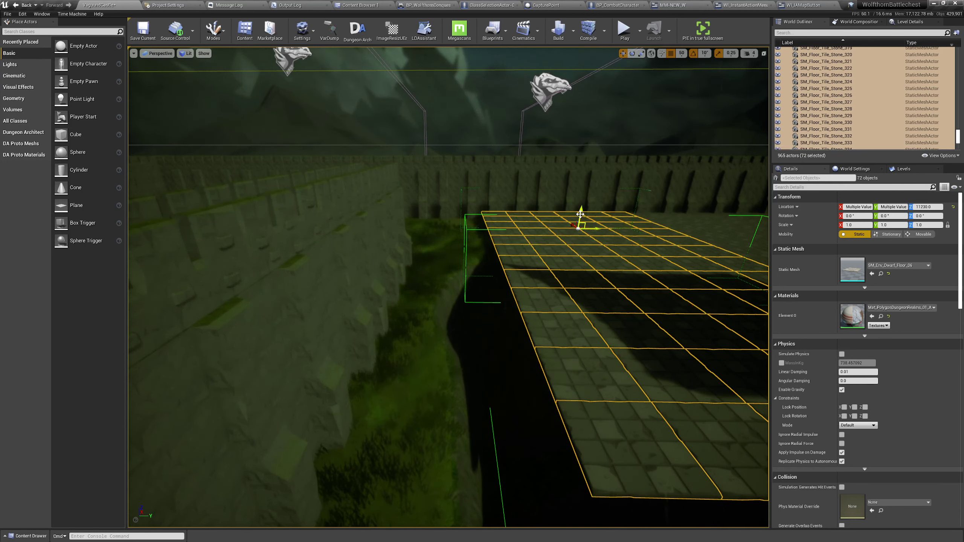
pyautogui.moveTo(580, 214); pyautogui.dragTo(520, 247)
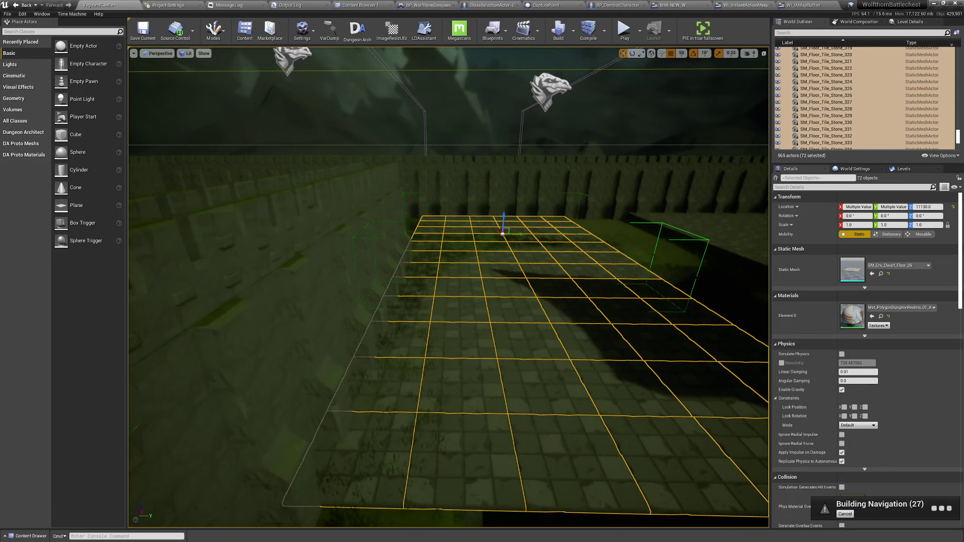
pyautogui.scroll(-5, 520, 247)
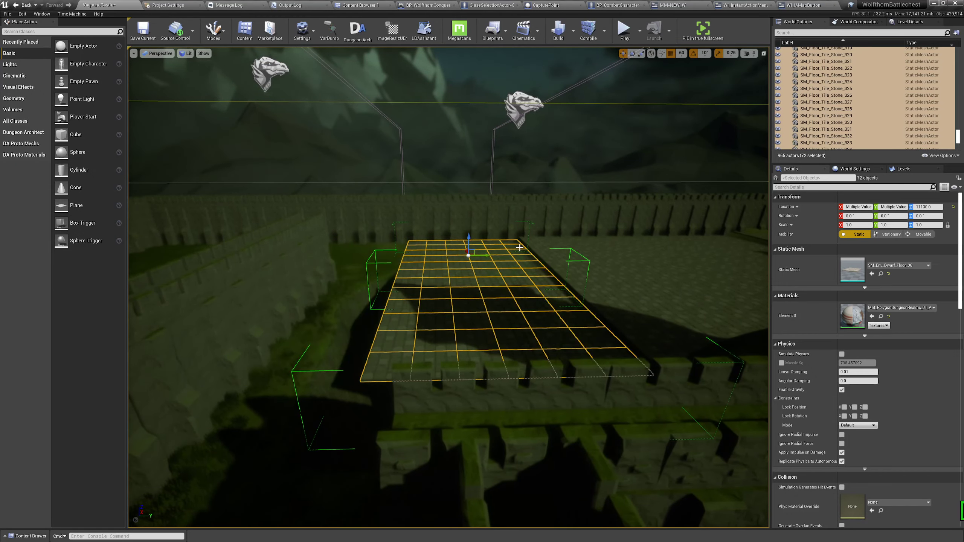
pyautogui.moveTo(520, 247); pyautogui.dragTo(518, 250, button='right')
pyautogui.press('w')
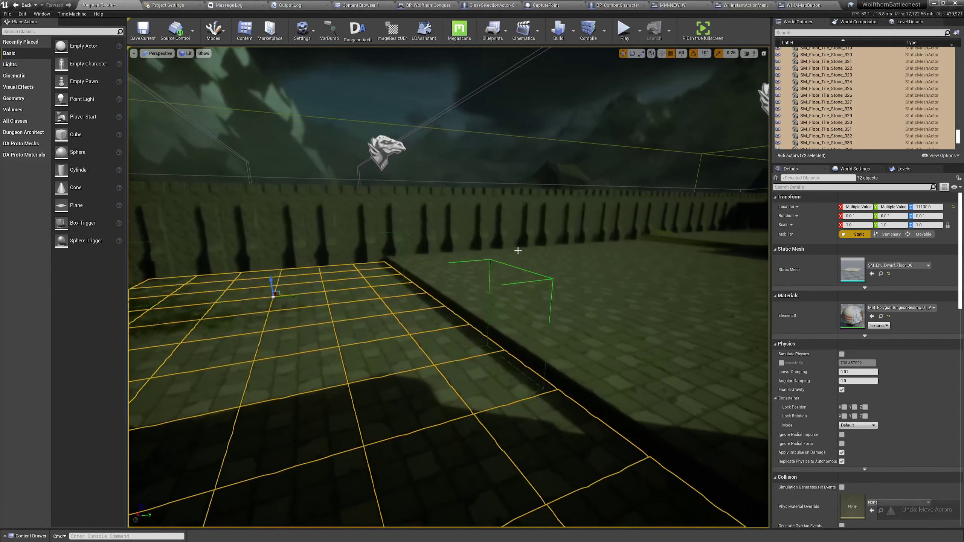
# - Duplicate the lowered pair of tile groups twice, edge to edge, under the crenellated wall and toward the cliff-side wall
pyautogui.press('g')
pyautogui.moveTo(470, 274); pyautogui.dragTo(554, 279, button='right')
pyautogui.press('s')
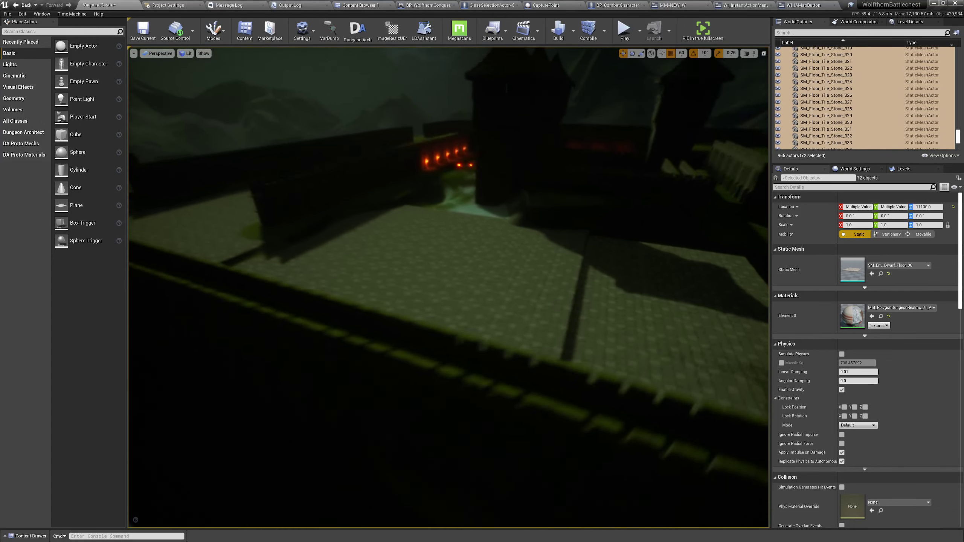
pyautogui.moveTo(514, 254); pyautogui.dragTo(509, 260, button='right')
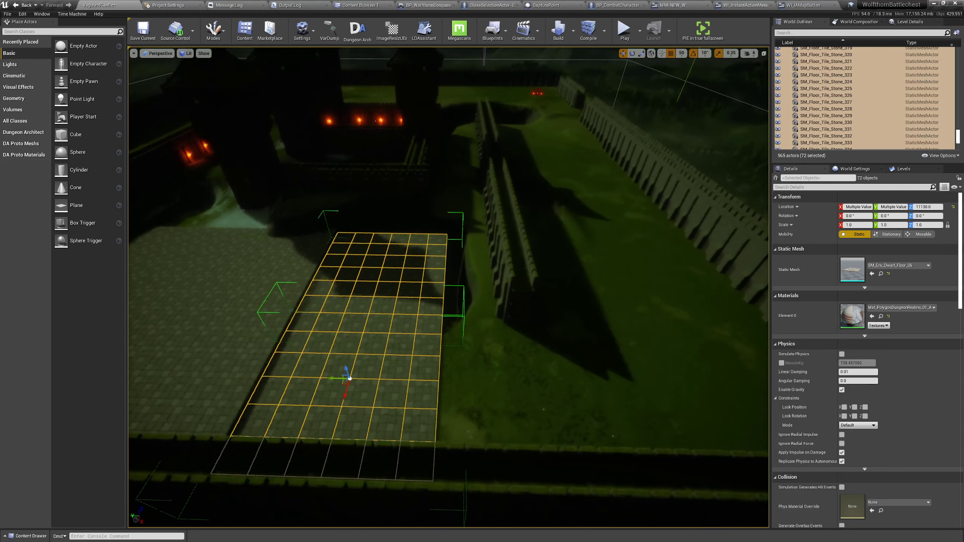
pyautogui.hotkey('ctrl', 'w')
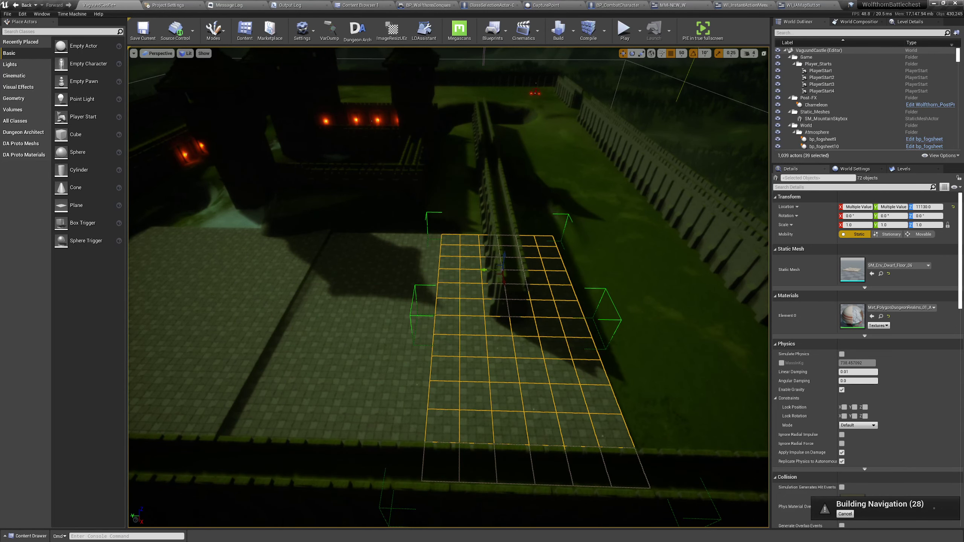
pyautogui.moveTo(470, 299); pyautogui.dragTo(470, 299, button='right')
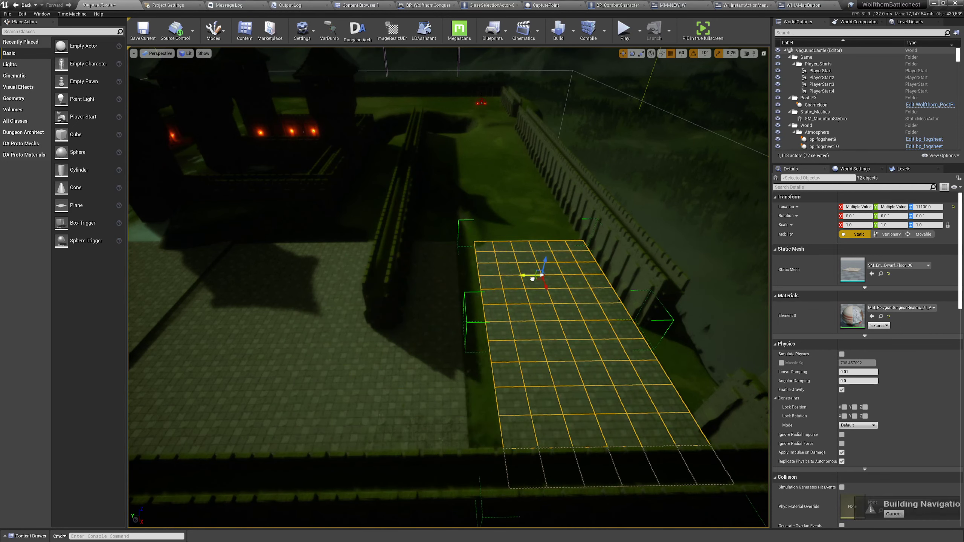
pyautogui.moveTo(512, 280); pyautogui.dragTo(512, 281, button='right')
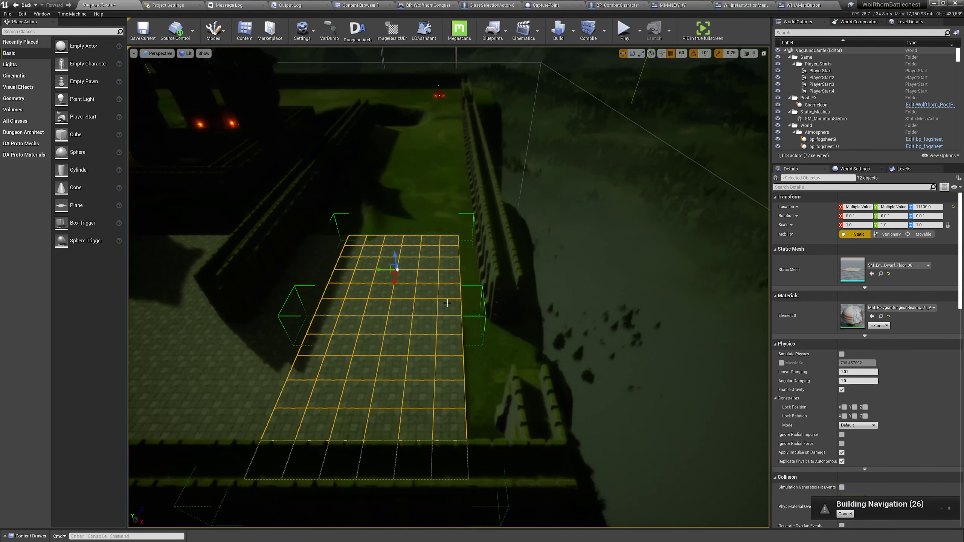
# - Select the last four tile groups at Z 11130, duplicate them and place the copy alongside over the neighbouring grass
pyautogui.click(447, 303)
pyautogui.scroll(3, 445, 313)
pyautogui.keyDown('ctrl'); pyautogui.click(438, 369); pyautogui.keyUp('ctrl')
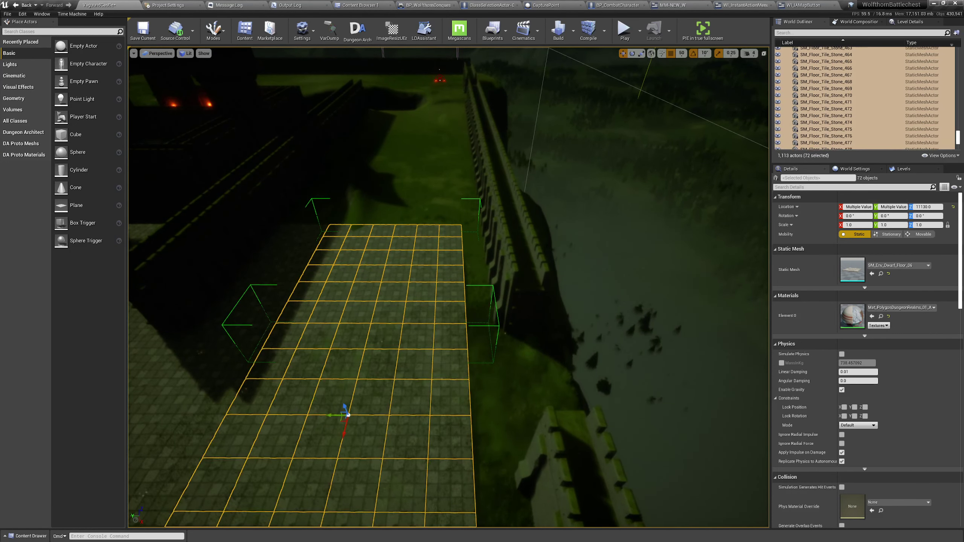
pyautogui.moveTo(438, 369); pyautogui.dragTo(438, 369, button='right')
pyautogui.press('a')
pyautogui.press('d')
pyautogui.press('w')
pyautogui.press('a')
pyautogui.moveTo(344, 408); pyautogui.dragTo(438, 362, button='right')
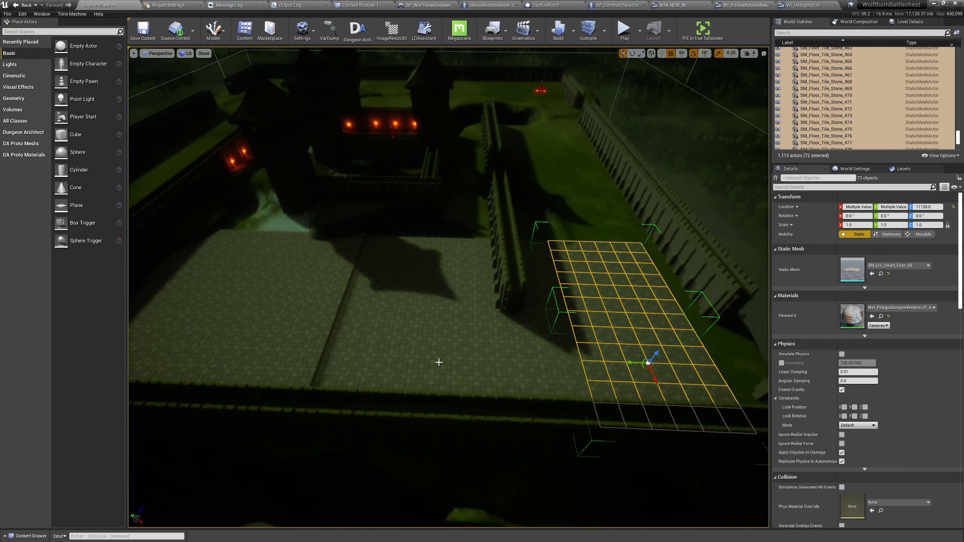
pyautogui.moveTo(431, 355); pyautogui.dragTo(498, 342, button='right')
pyautogui.keyDown('ctrl'); pyautogui.click(459, 361); pyautogui.keyUp('ctrl')
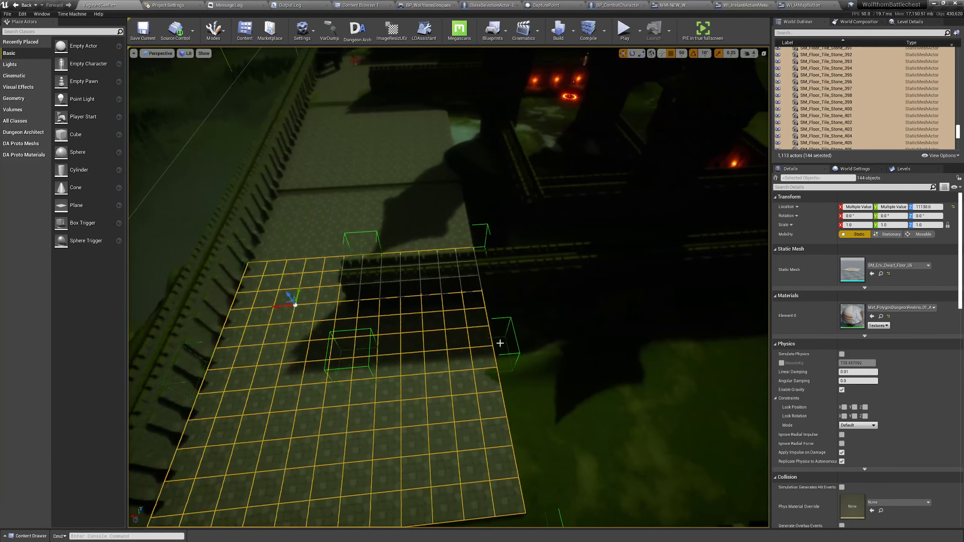
pyautogui.hotkey('ctrl', 'w')
pyautogui.moveTo(359, 334); pyautogui.dragTo(359, 334, button='right')
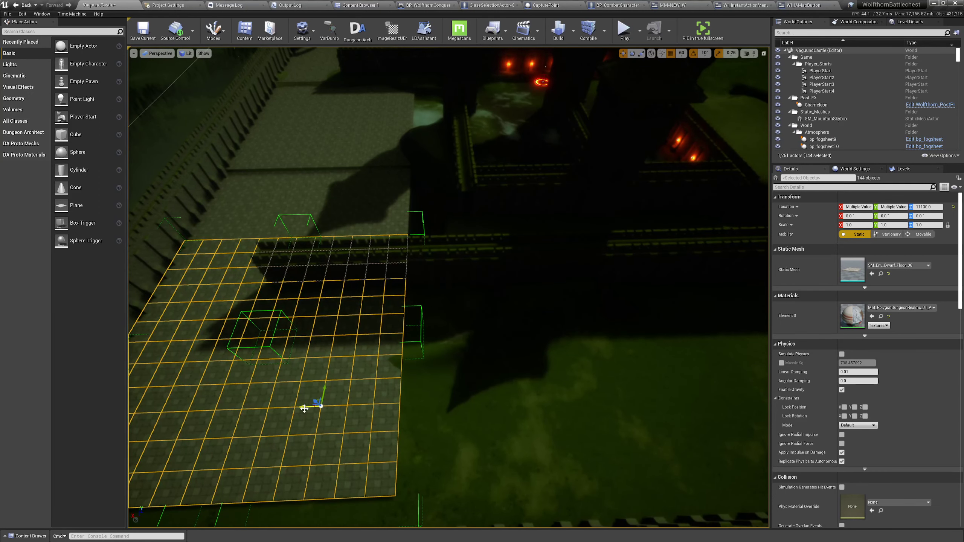
pyautogui.moveTo(305, 409); pyautogui.dragTo(624, 406)
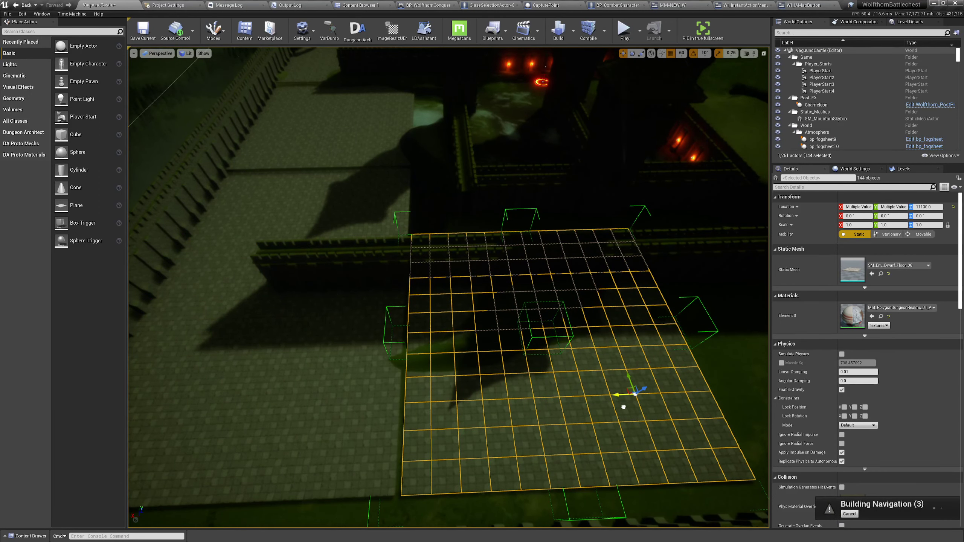
# - Duplicate the four tile groups at Z 11130 twice, placing each copy edge to edge over the grass up to the glowing capture ring
pyautogui.press('d')
pyautogui.moveTo(339, 391); pyautogui.dragTo(339, 391, button='right')
pyautogui.moveTo(359, 391); pyautogui.dragTo(674, 399)
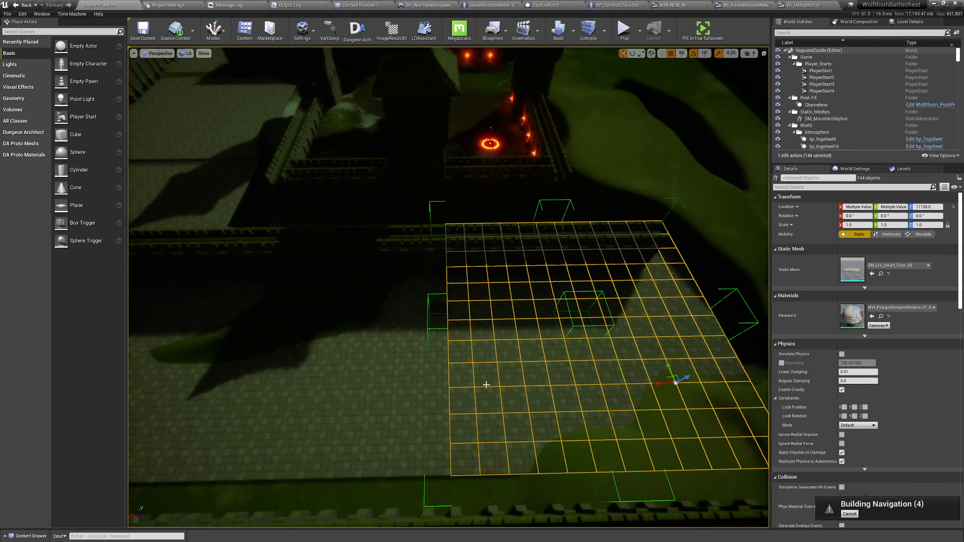
pyautogui.press('d')
pyautogui.moveTo(299, 381); pyautogui.dragTo(300, 380, button='right')
pyautogui.hotkey('ctrl', 'w')
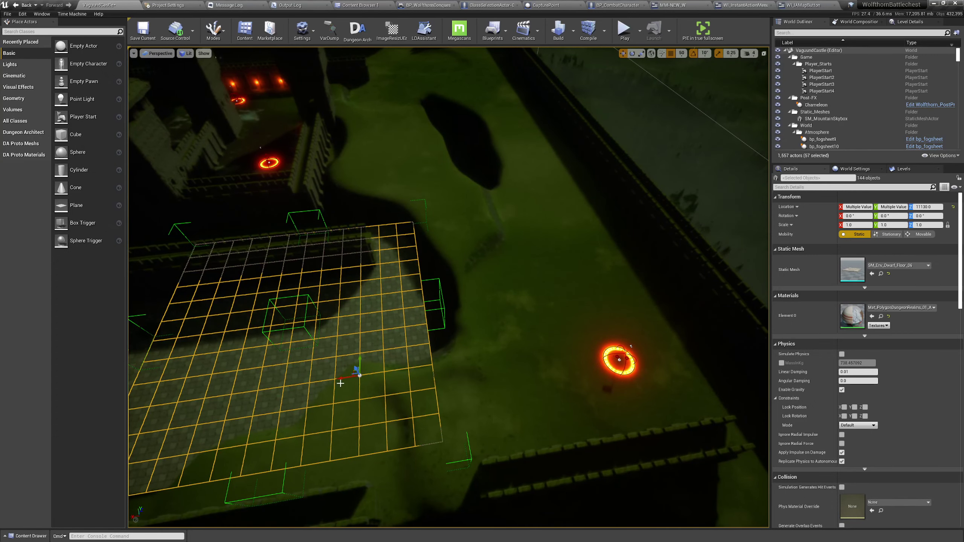
pyautogui.moveTo(340, 383); pyautogui.dragTo(468, 361)
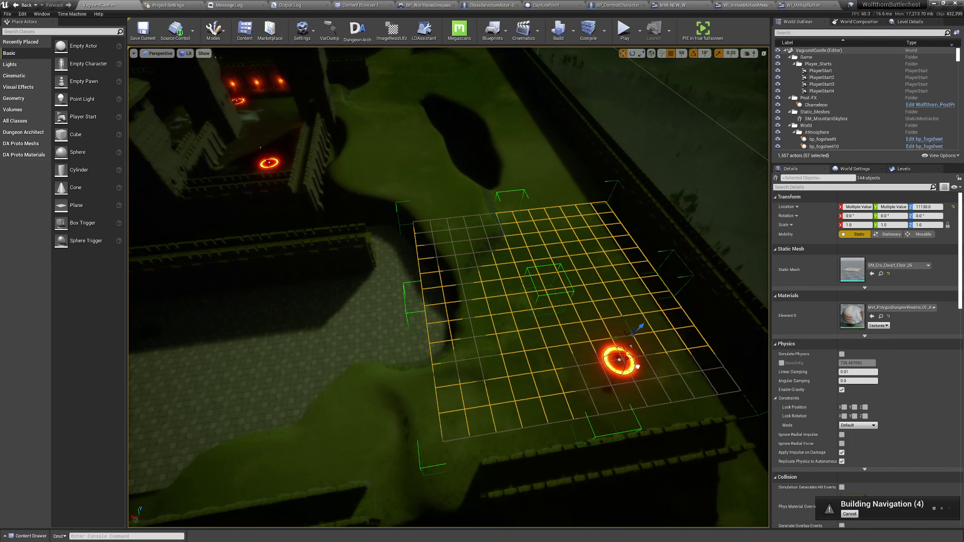
# - Duplicate the four tile groups around the capture ring upward, placing the copy at Z 11480
pyautogui.moveTo(491, 350); pyautogui.dragTo(491, 350, button='right')
pyautogui.press('a')
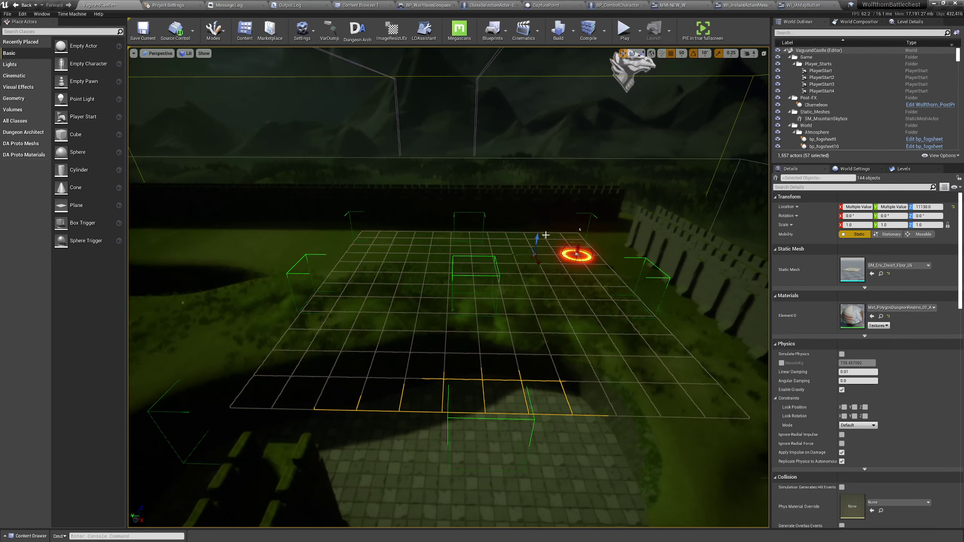
pyautogui.moveTo(538, 229); pyautogui.dragTo(537, 229)
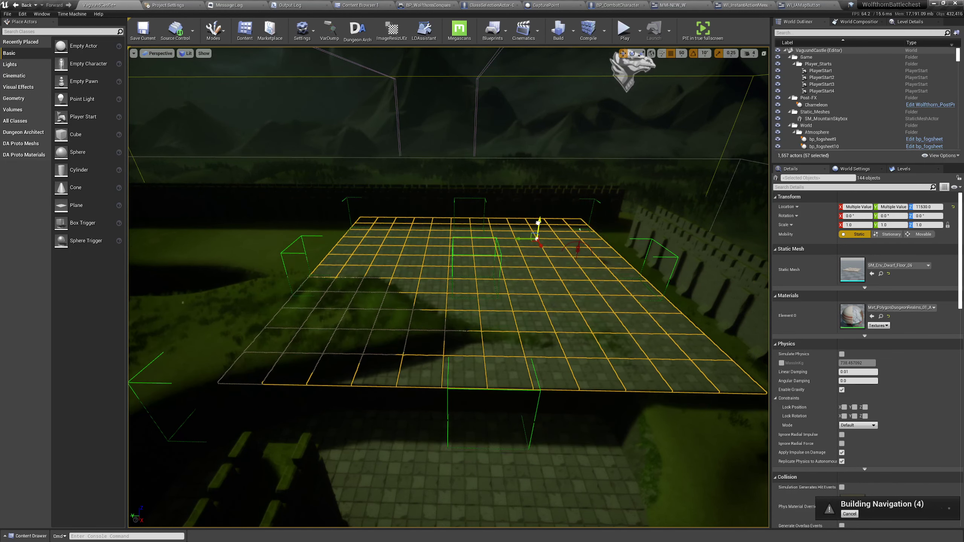
pyautogui.hotkey('ctrl', 'z')
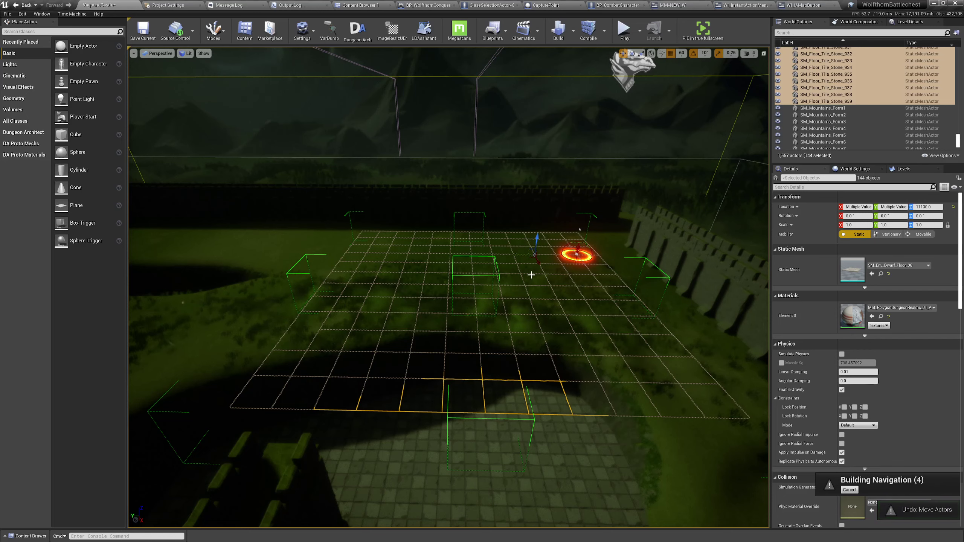
pyautogui.moveTo(537, 236); pyautogui.dragTo(548, 221)
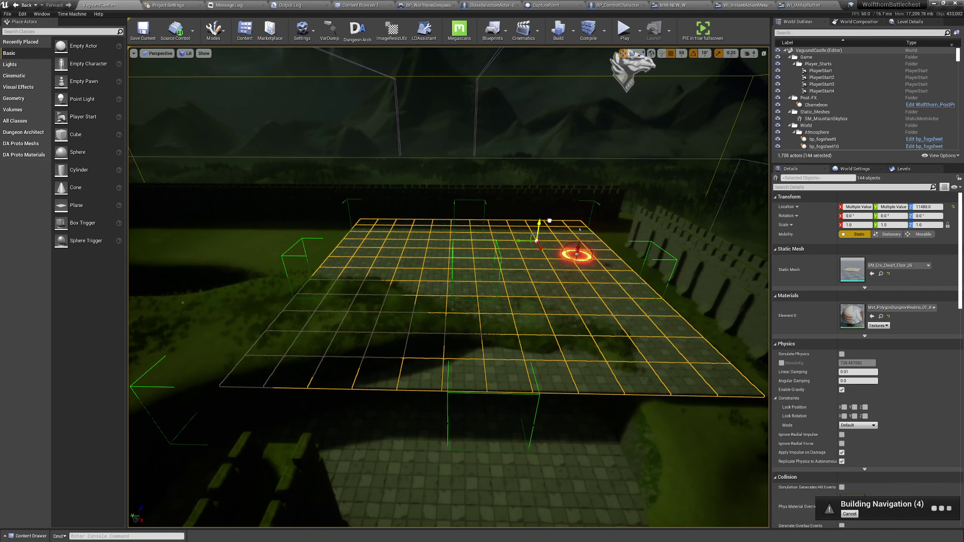
# - Duplicate the four raised tile groups and fit the copy edge to edge beside them along the outer wall
pyautogui.moveTo(536, 229); pyautogui.dragTo(512, 234, button='right')
pyautogui.press('d')
pyautogui.press('g')
pyautogui.press('w')
pyautogui.press('s')
pyautogui.moveTo(614, 179); pyautogui.dragTo(416, 216)
pyautogui.moveTo(416, 216); pyautogui.dragTo(365, 239, button='right')
pyautogui.press('w')
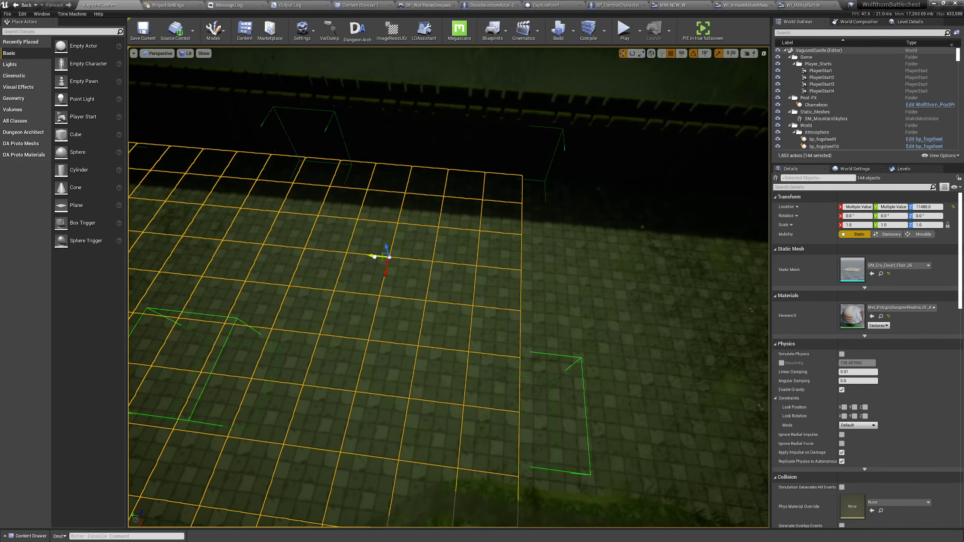
pyautogui.moveTo(374, 257); pyautogui.dragTo(367, 256)
pyautogui.moveTo(372, 257); pyautogui.dragTo(372, 257, button='right')
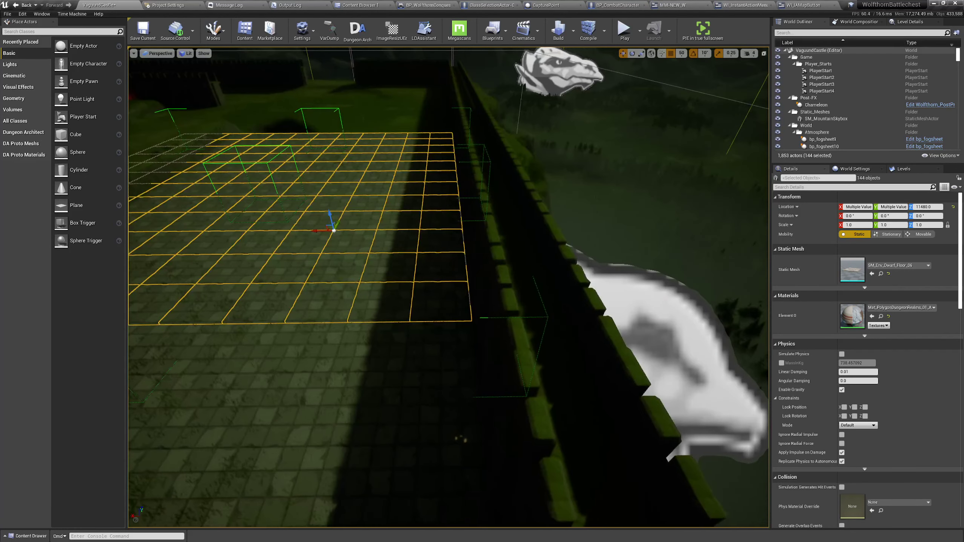
# - Select all eight tile groups at Z 11480 and nudge the whole block sideways beside the outer wall
pyautogui.keyDown('ctrl'); pyautogui.click(385, 318); pyautogui.keyUp('ctrl')
pyautogui.click(472, 323)
pyautogui.click(463, 313)
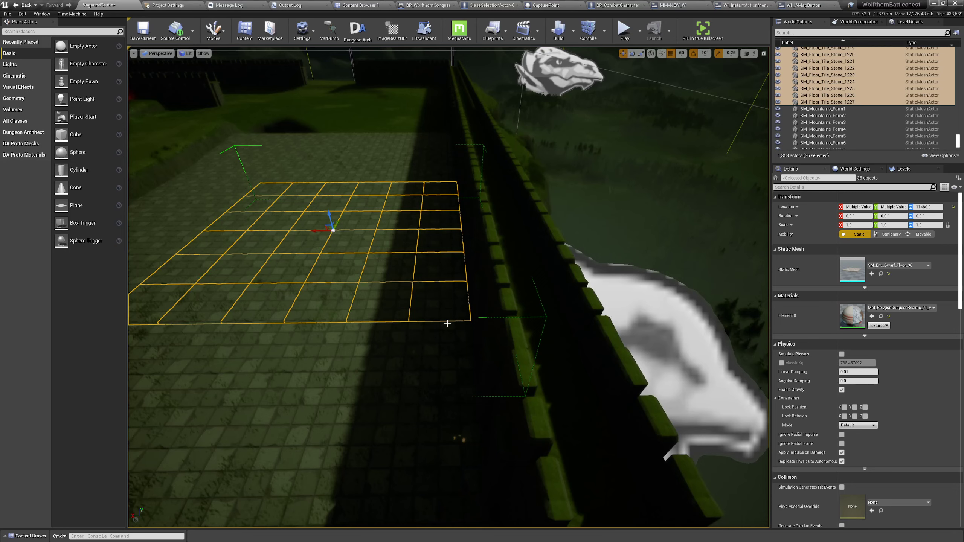
pyautogui.keyDown('ctrl'); pyautogui.click(438, 336); pyautogui.keyUp('ctrl')
pyautogui.moveTo(342, 315); pyautogui.dragTo(342, 316, button='right')
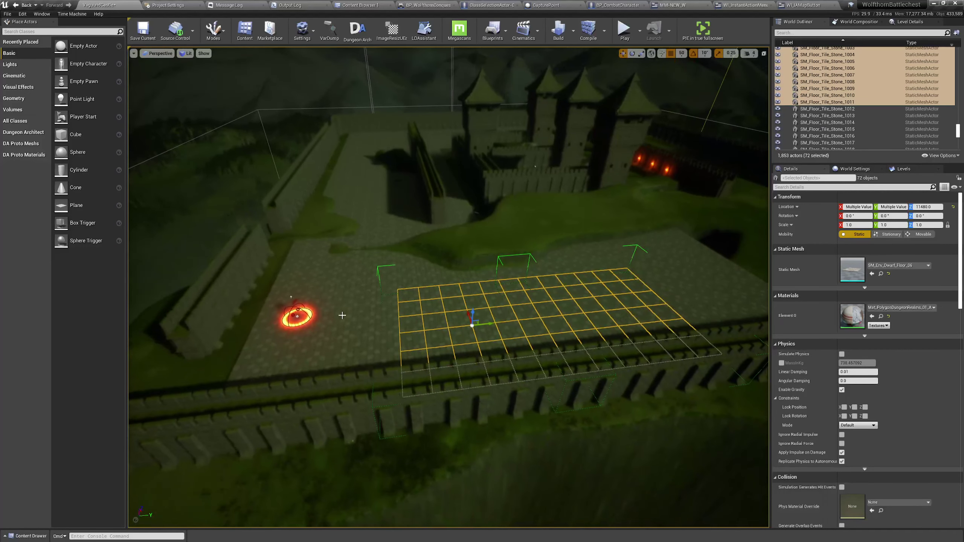
pyautogui.hotkey('ctrl', 'z')
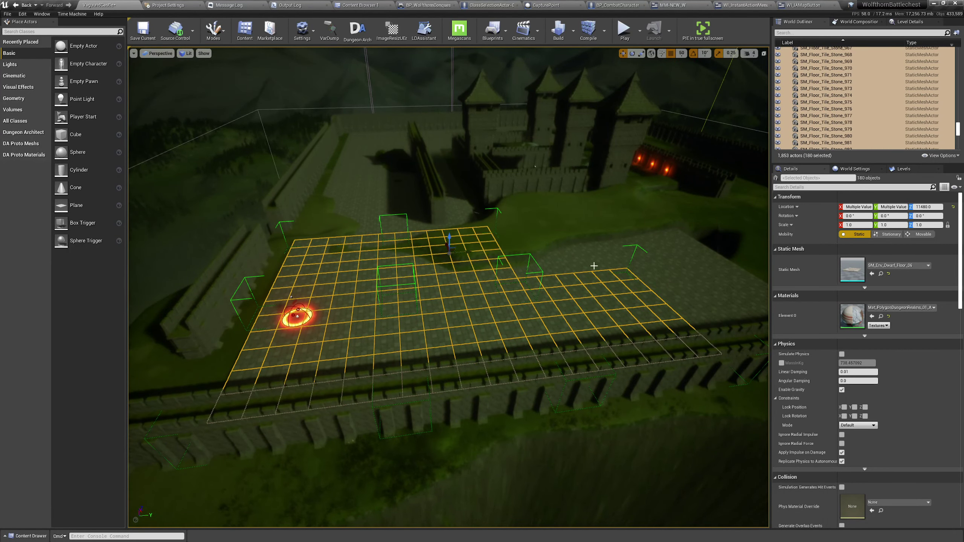
pyautogui.keyDown('ctrl'); pyautogui.click(633, 254); pyautogui.keyUp('ctrl')
pyautogui.keyDown('ctrl'); pyautogui.click(667, 289); pyautogui.keyUp('ctrl')
pyautogui.moveTo(643, 284); pyautogui.dragTo(643, 284, button='right')
pyautogui.moveTo(449, 246); pyautogui.dragTo(450, 246, button='right')
pyautogui.moveTo(443, 240); pyautogui.dragTo(446, 240)
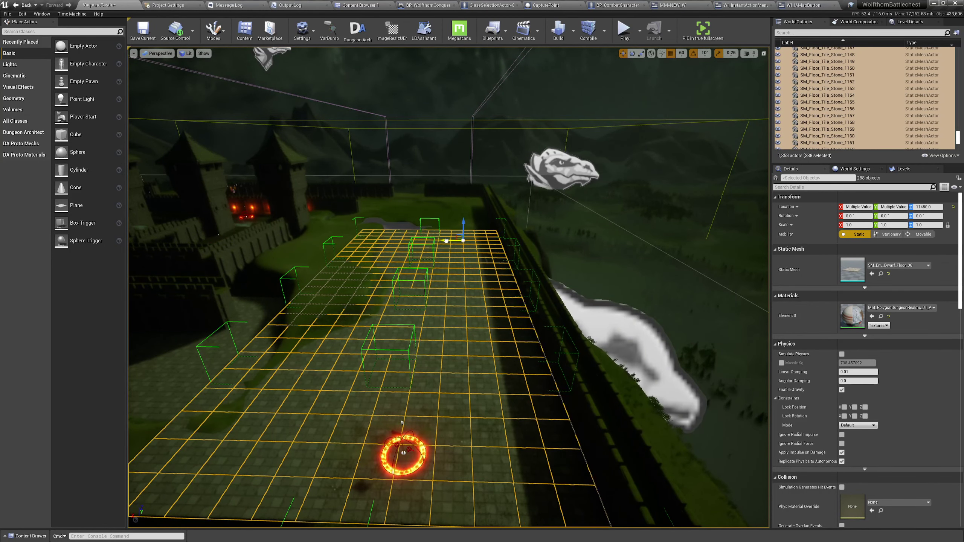
pyautogui.moveTo(448, 240); pyautogui.dragTo(435, 264, button='right')
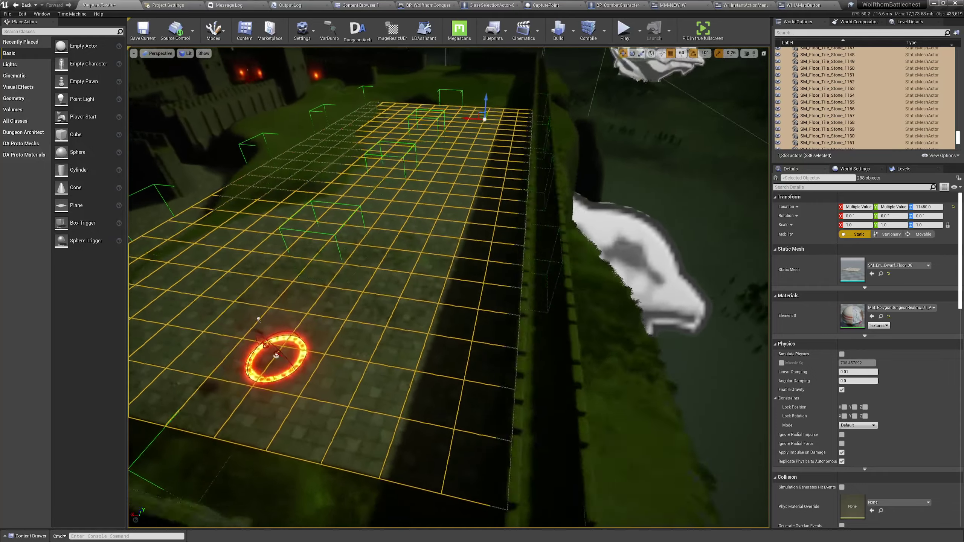
# - Select the two end tile groups of the raised floor, duplicate them and fit the copy alongside over the grass
pyautogui.moveTo(434, 264); pyautogui.dragTo(507, 252, button='right')
pyautogui.click(610, 260)
pyautogui.moveTo(609, 259); pyautogui.dragTo(598, 252, button='right')
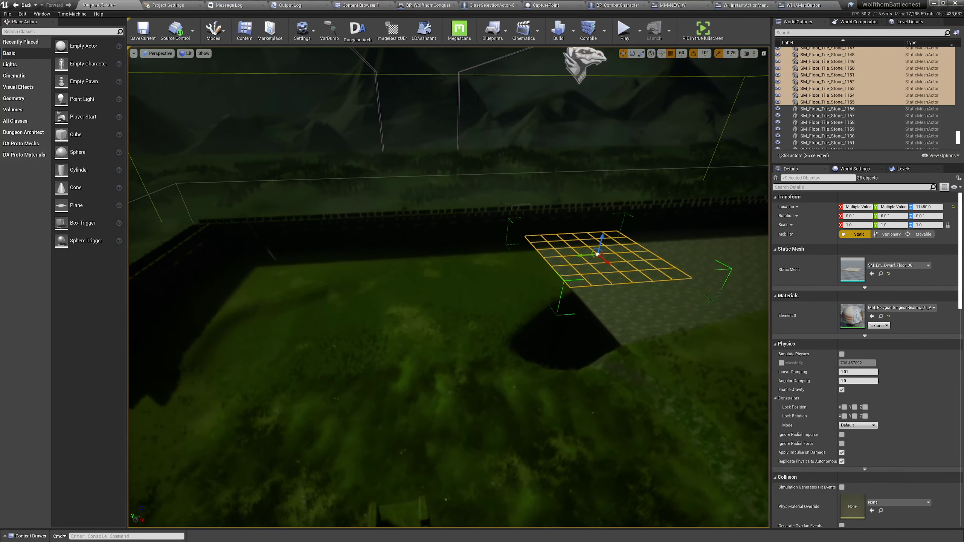
pyautogui.keyDown('ctrl'); pyautogui.click(608, 319); pyautogui.keyUp('ctrl')
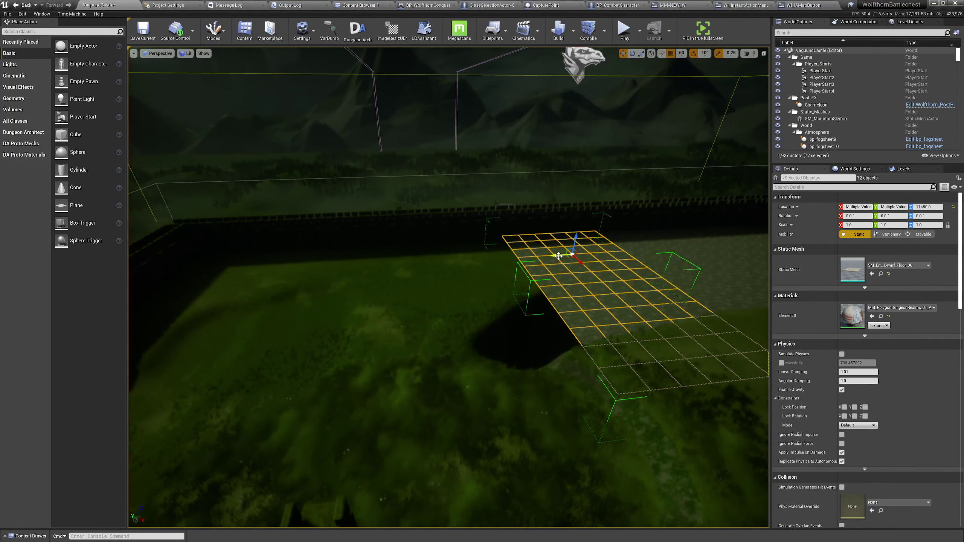
pyautogui.moveTo(559, 256); pyautogui.dragTo(443, 262)
pyautogui.moveTo(442, 263); pyautogui.dragTo(437, 266, button='right')
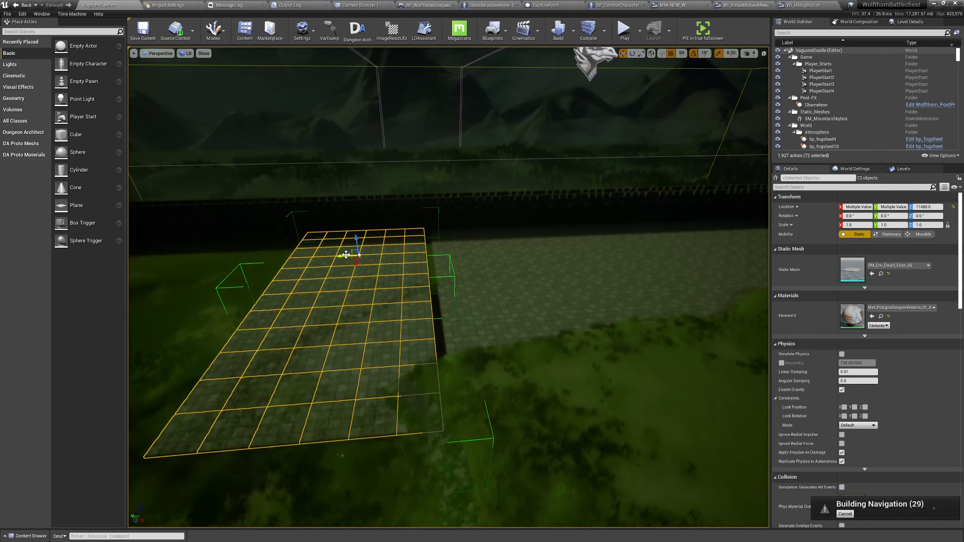
pyautogui.moveTo(346, 254); pyautogui.dragTo(355, 255)
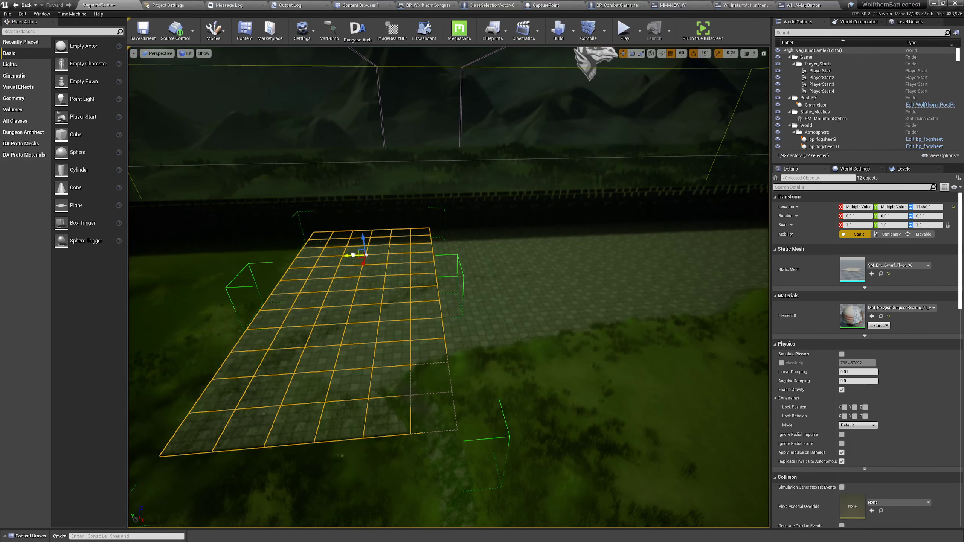
# - Duplicate the pair of raised tile groups again toward the wall corner and nudge the copy flush with the floor
pyautogui.press('a')
pyautogui.moveTo(355, 255); pyautogui.dragTo(352, 257, button='right')
pyautogui.press('s')
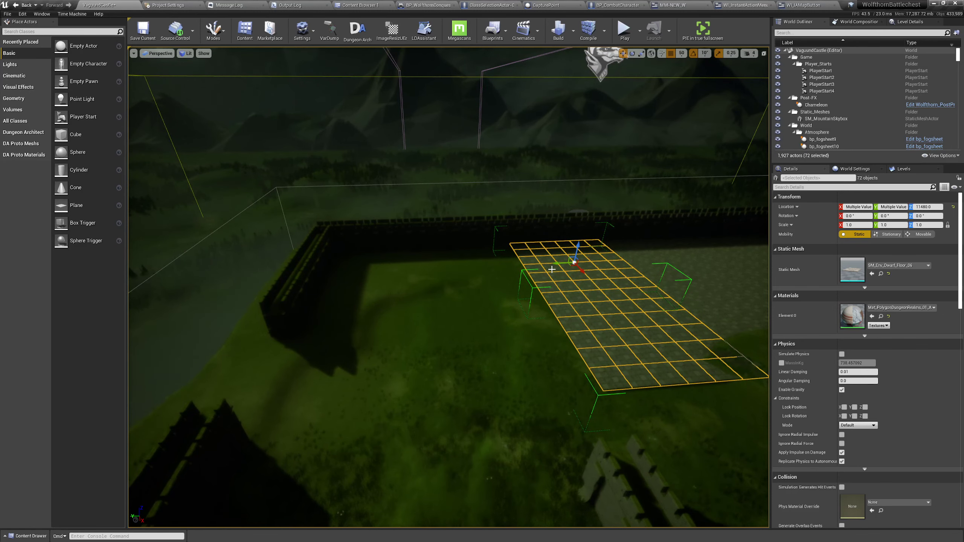
pyautogui.moveTo(558, 263); pyautogui.dragTo(451, 270)
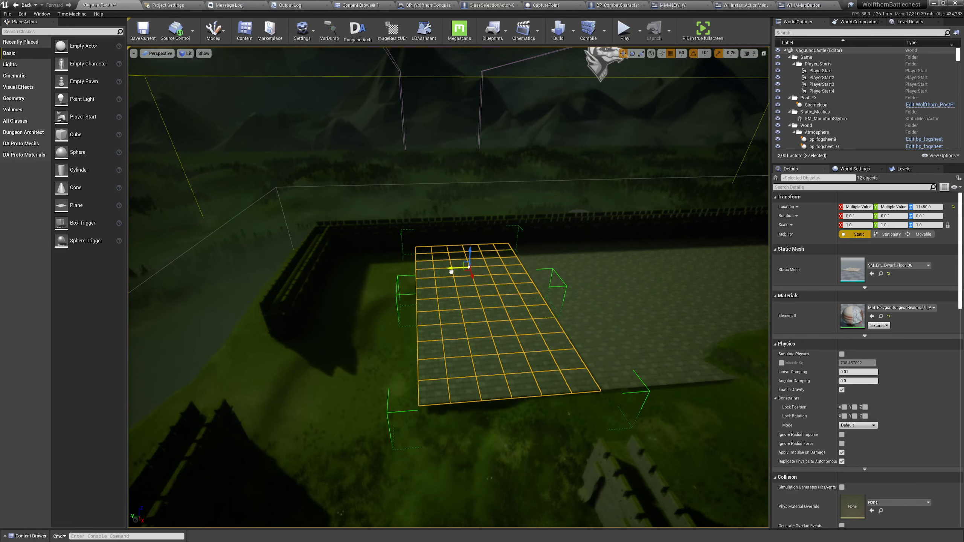
pyautogui.moveTo(451, 269); pyautogui.dragTo(439, 272, button='right')
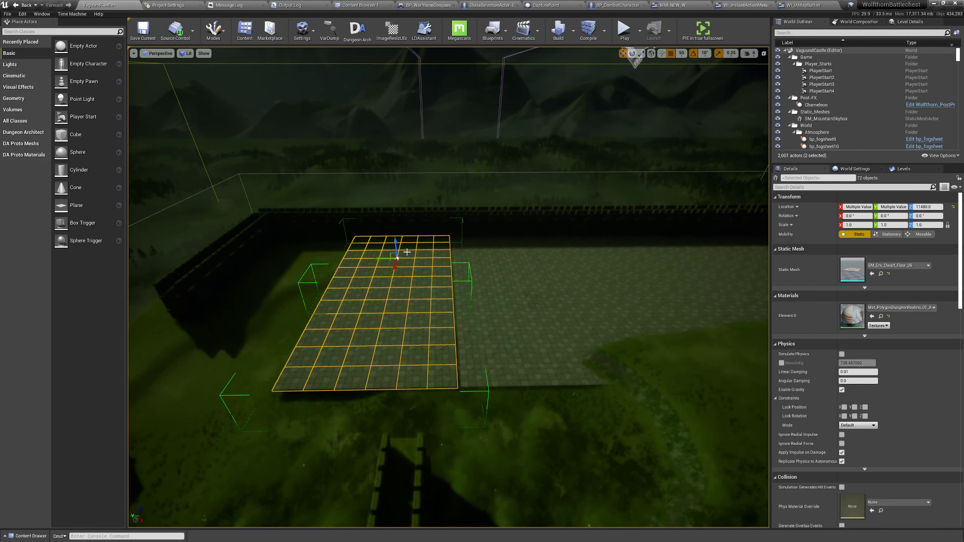
pyautogui.moveTo(382, 260); pyautogui.dragTo(385, 260)
# - Duplicate the pair once more under the crenellated corner wall and close the gap to the neighbouring tiles
pyautogui.moveTo(385, 260); pyautogui.dragTo(379, 268, button='right')
pyautogui.press('a')
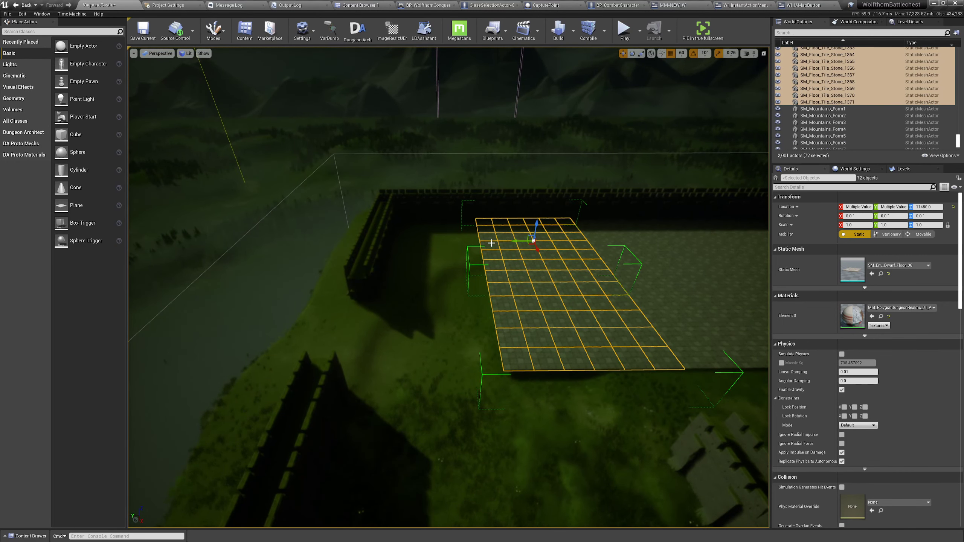
pyautogui.moveTo(514, 239); pyautogui.dragTo(378, 239)
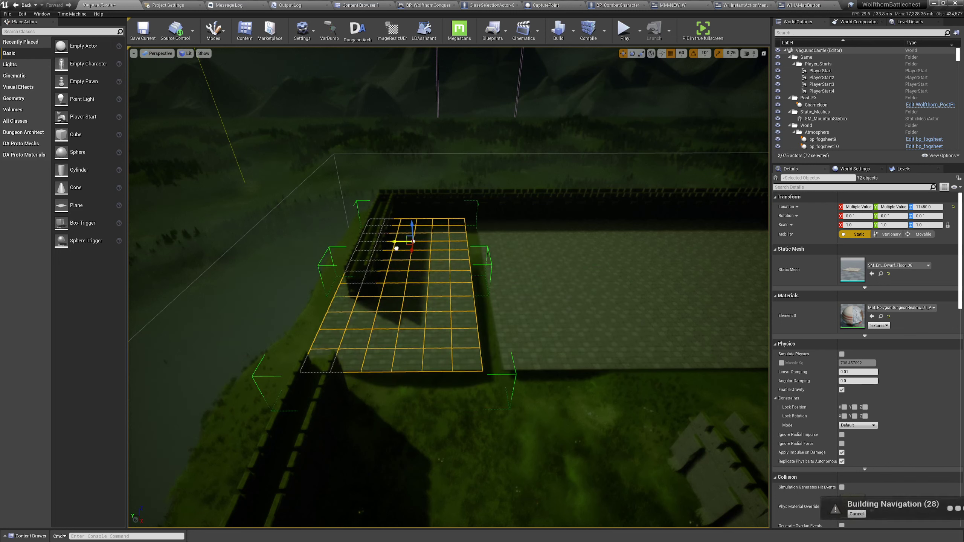
pyautogui.scroll(3, 403, 224)
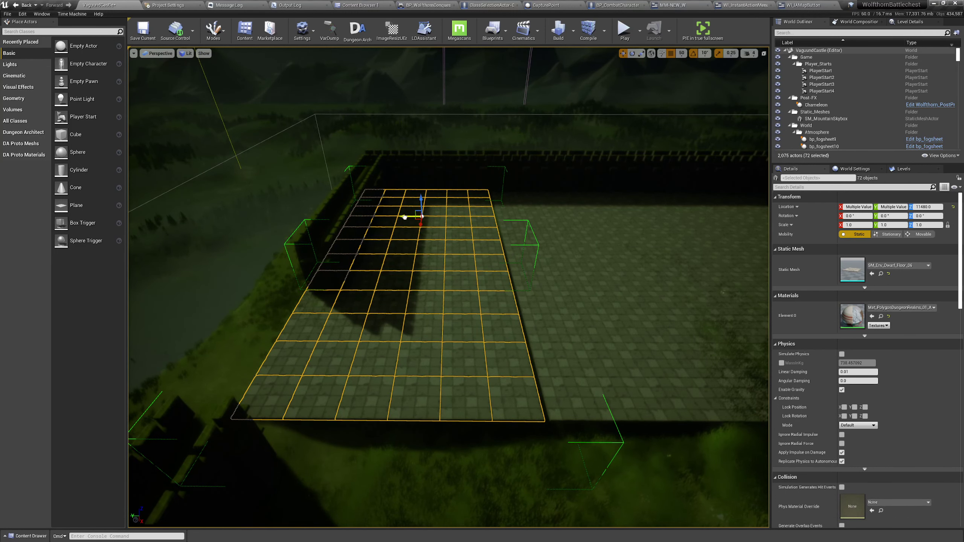
pyautogui.moveTo(404, 216); pyautogui.dragTo(407, 217)
# - Select the six tile groups at the corner end of the raised floor, duplicate them and place the copy alongside across the walls and grass
pyautogui.press('a')
pyautogui.press('g')
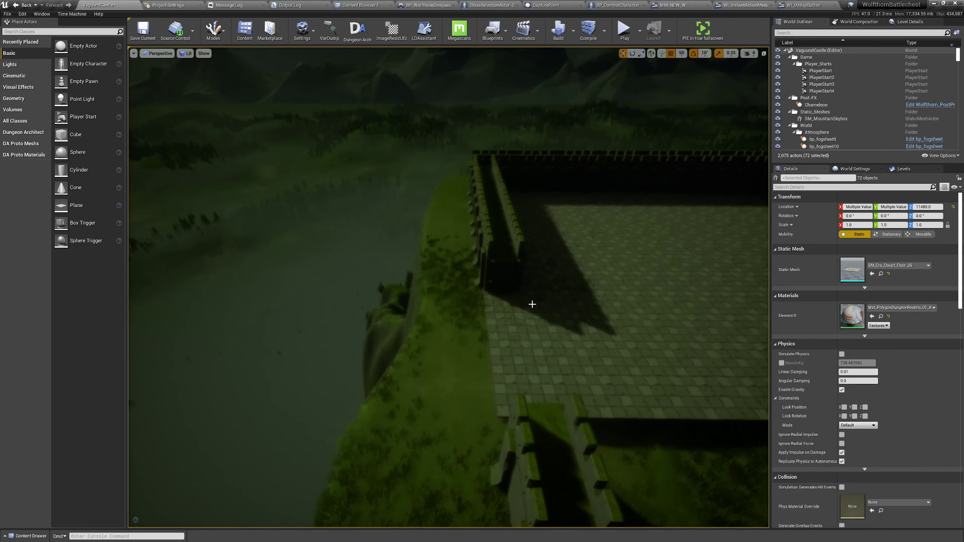
pyautogui.press('g')
pyautogui.press('g')
pyautogui.moveTo(532, 304); pyautogui.dragTo(641, 304, button='right')
pyautogui.press('g')
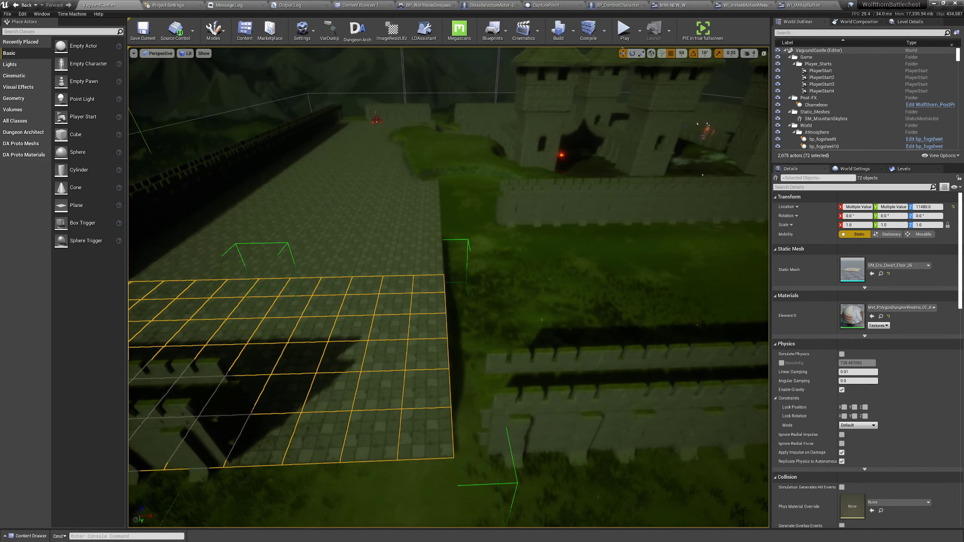
pyautogui.press('s')
pyautogui.keyDown('ctrl'); pyautogui.click(402, 279); pyautogui.keyUp('ctrl')
pyautogui.keyDown('ctrl'); pyautogui.click(297, 262); pyautogui.keyUp('ctrl')
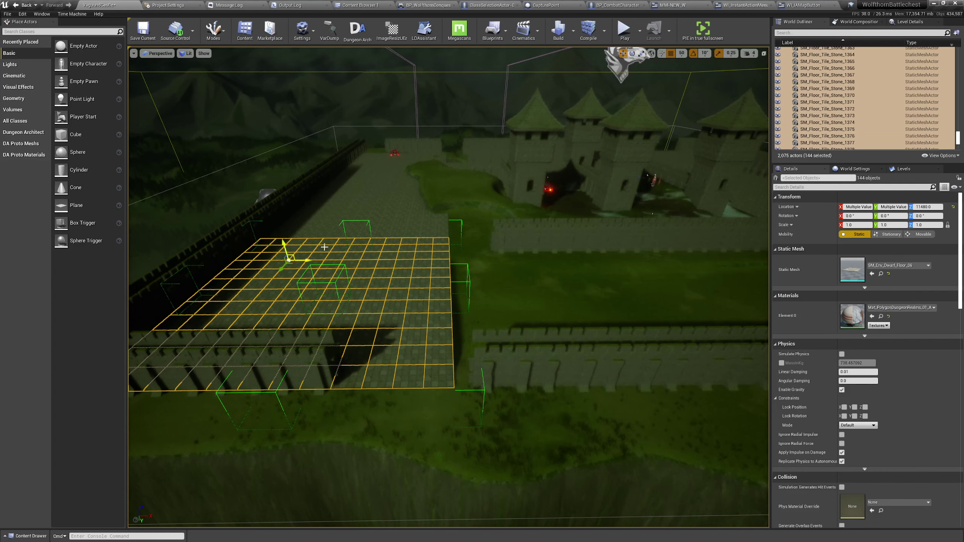
pyautogui.keyDown('ctrl'); pyautogui.click(387, 229); pyautogui.keyUp('ctrl')
pyautogui.moveTo(386, 230); pyautogui.dragTo(286, 289, button='right')
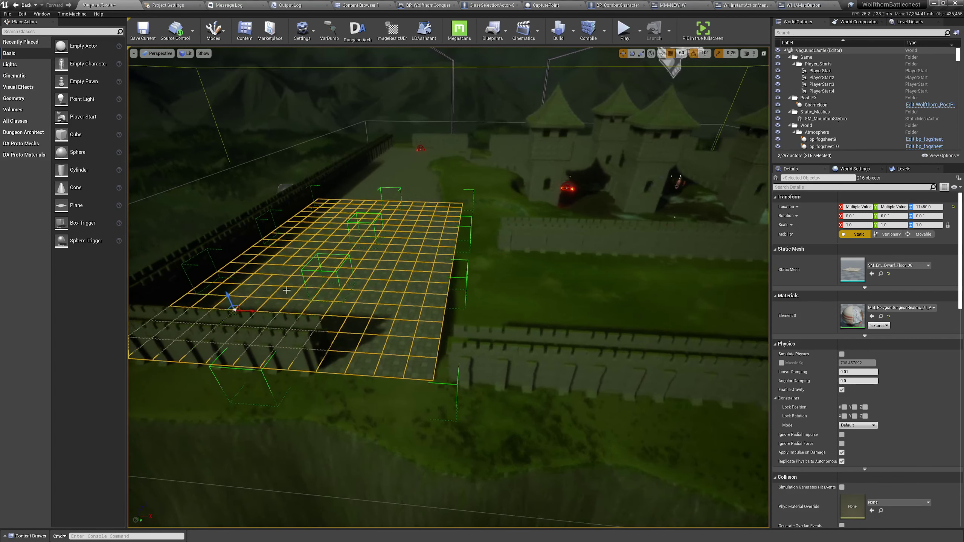
pyautogui.moveTo(253, 316); pyautogui.dragTo(428, 326)
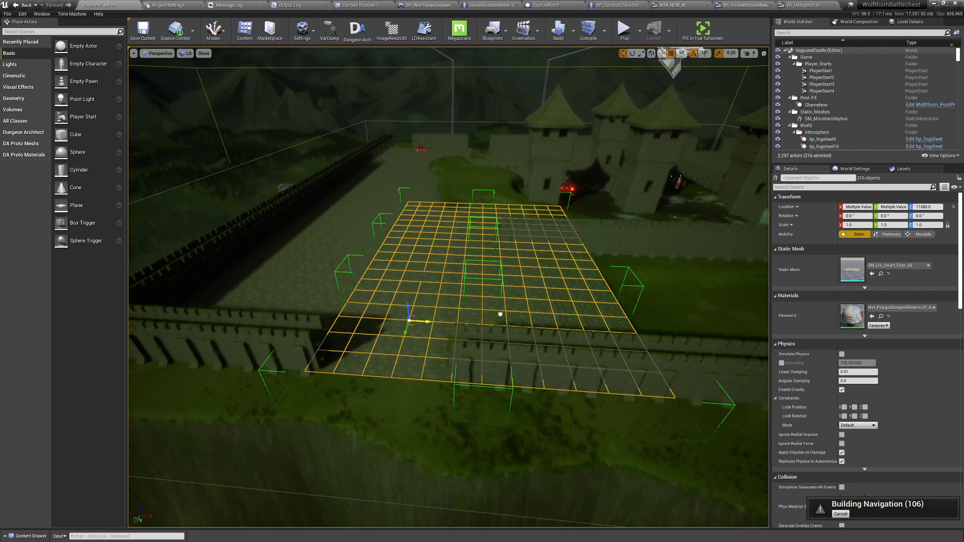
pyautogui.moveTo(500, 315); pyautogui.dragTo(638, 323)
pyautogui.moveTo(539, 325); pyautogui.dragTo(545, 330, button='right')
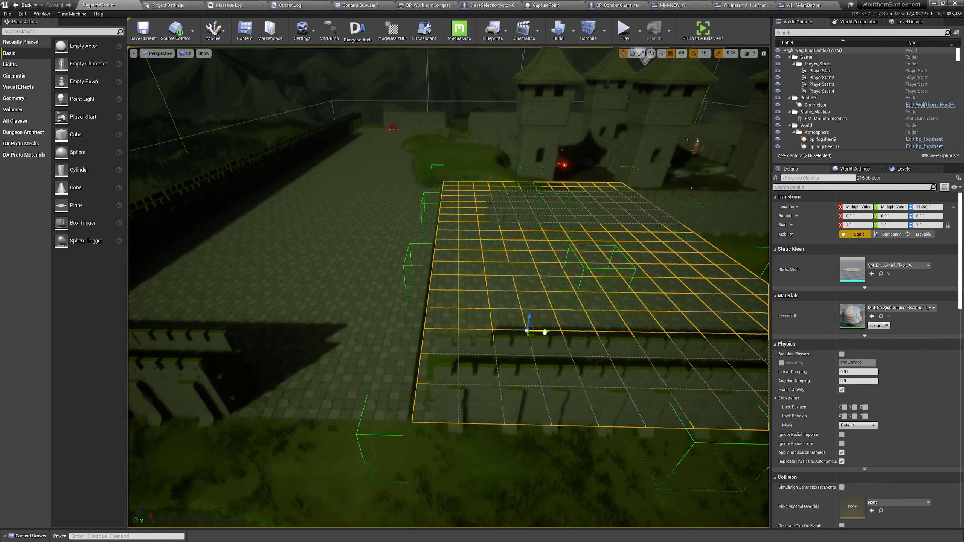
# - Select the three outermost tile groups of the new floor section, duplicate them and fit the strip alongside in front of the castle towers
pyautogui.click(532, 296)
pyautogui.moveTo(531, 296); pyautogui.dragTo(466, 288, button='right')
pyautogui.click(500, 299)
pyautogui.press('Escape')
pyautogui.press('w')
pyautogui.hotkey('ctrl', 'z')
pyautogui.press('f')
pyautogui.press('d')
pyautogui.press('w')
pyautogui.moveTo(465, 321); pyautogui.dragTo(473, 277, button='right')
pyautogui.keyDown('ctrl'); pyautogui.click(482, 287); pyautogui.keyUp('ctrl')
pyautogui.press('a')
pyautogui.hotkey('ctrl', 'w')
pyautogui.press('d')
pyautogui.press('a')
pyautogui.press('a')
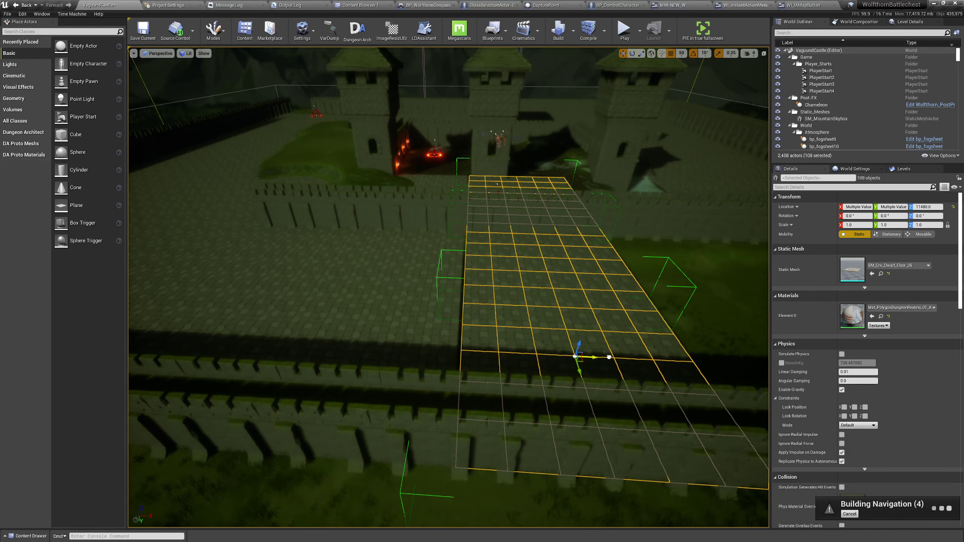
pyautogui.moveTo(609, 357); pyautogui.dragTo(605, 356)
pyautogui.press('d')
pyautogui.moveTo(471, 333); pyautogui.dragTo(466, 329, button='right')
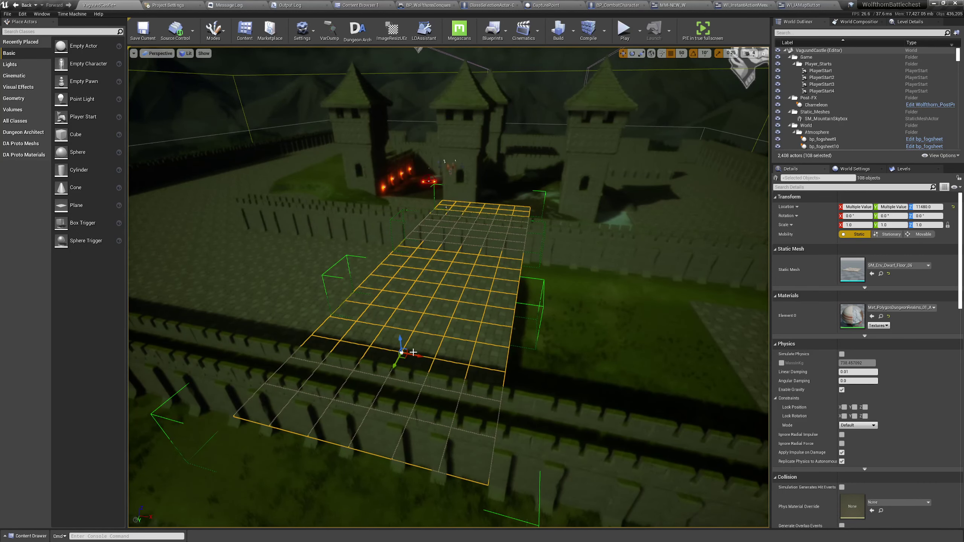
# - Place a copy of the 108-tile stone floor block directly beside the original, in front of the castle towers
pyautogui.moveTo(533, 361); pyautogui.dragTo(683, 385)
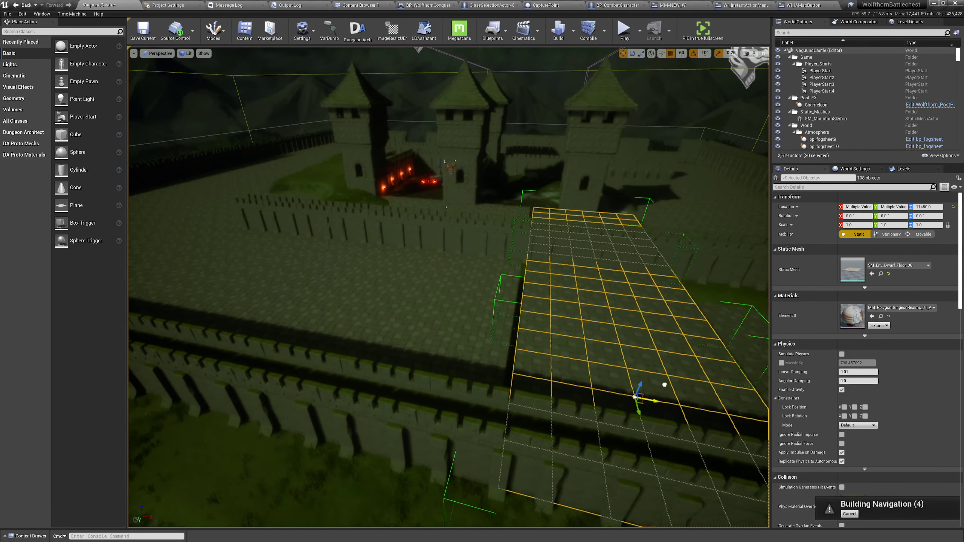
pyautogui.moveTo(653, 380)
pyautogui.mouseDown(button='right')
pyautogui.moveTo(672, 375)
pyautogui.moveTo(650, 369)
pyautogui.mouseUp(button='right')
pyautogui.press('d')
pyautogui.click(652, 373)
pyautogui.moveTo(698, 340); pyautogui.dragTo(718, 337, button='right')
pyautogui.press('w')
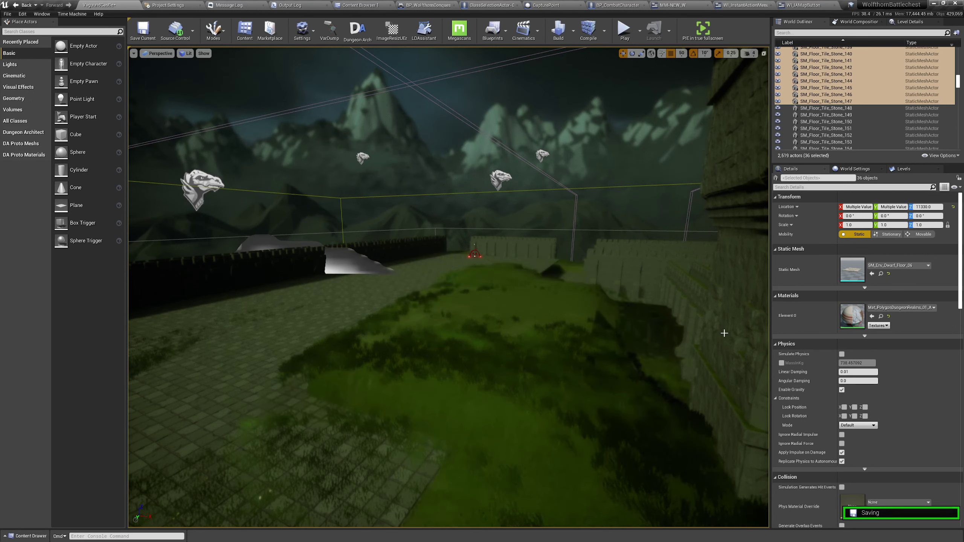
# - Extend the torch-lit courtyard's paving toward the stone wall with copies of the 36-tile floor block
pyautogui.moveTo(595, 363); pyautogui.dragTo(730, 388, button='right')
pyautogui.click(557, 370)
pyautogui.moveTo(560, 365); pyautogui.dragTo(560, 365, button='right')
pyautogui.moveTo(424, 321); pyautogui.dragTo(423, 321, button='right')
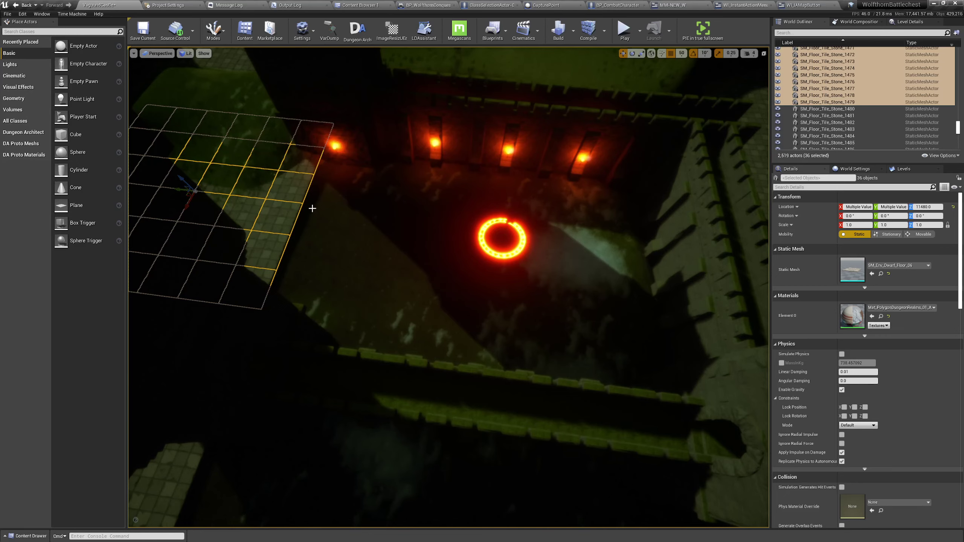
pyautogui.press('f')
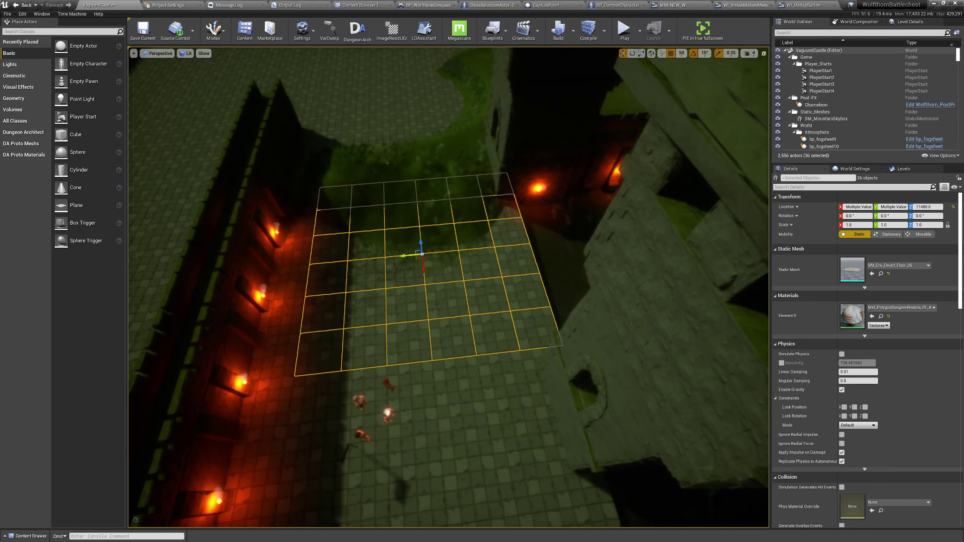
pyautogui.moveTo(581, 252); pyautogui.dragTo(581, 252, button='right')
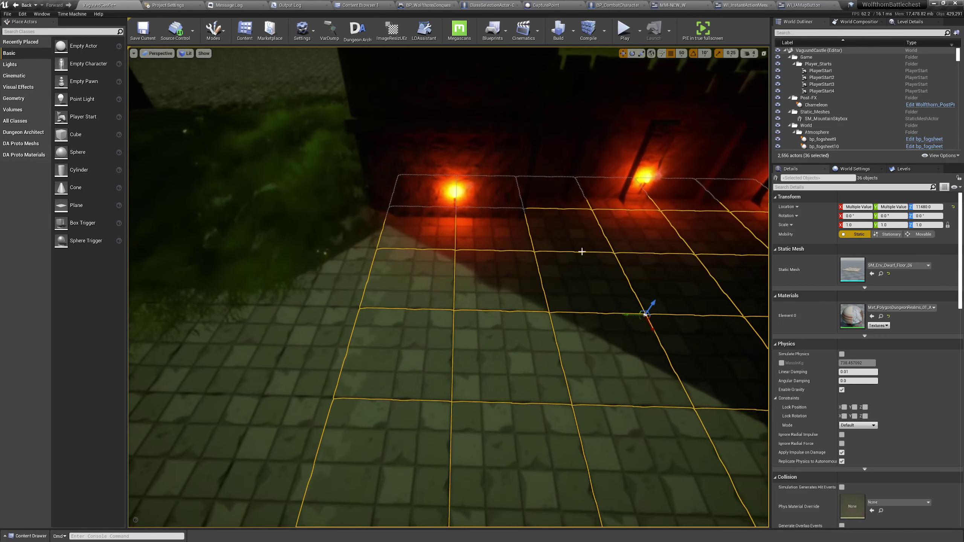
pyautogui.moveTo(626, 323); pyautogui.dragTo(625, 323, button='right')
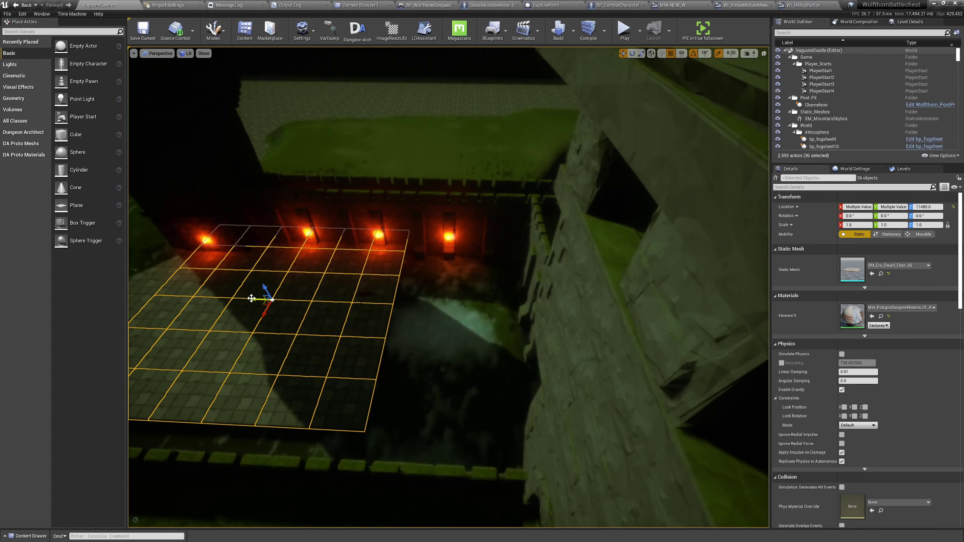
pyautogui.keyDown('alt'); pyautogui.moveTo(252, 298); pyautogui.dragTo(537, 318); pyautogui.keyUp('alt')
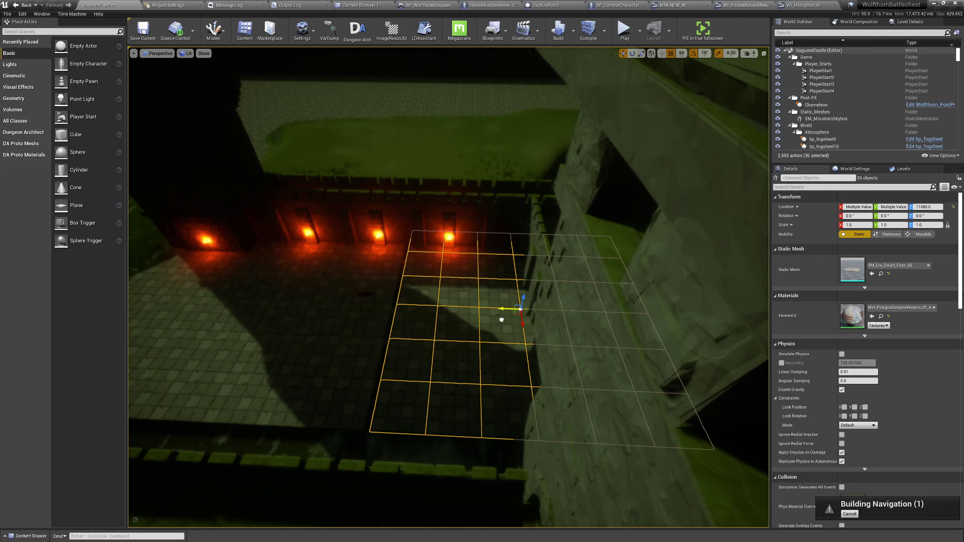
pyautogui.moveTo(501, 320); pyautogui.dragTo(501, 319, button='right')
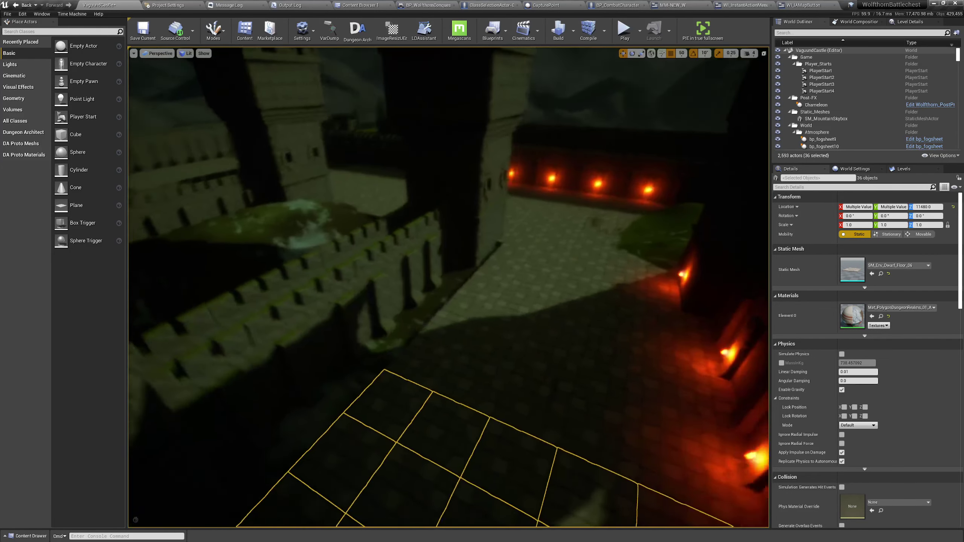
# - Add the neighbouring 36-tile block to the selection, duplicate both, and move the 72 copied tiles in under the stone tower
pyautogui.moveTo(564, 401); pyautogui.dragTo(596, 386, button='right')
pyautogui.keyDown('ctrl'); pyautogui.click(564, 402); pyautogui.keyUp('ctrl')
pyautogui.hotkey('ctrl', 'w')
pyautogui.press('d')
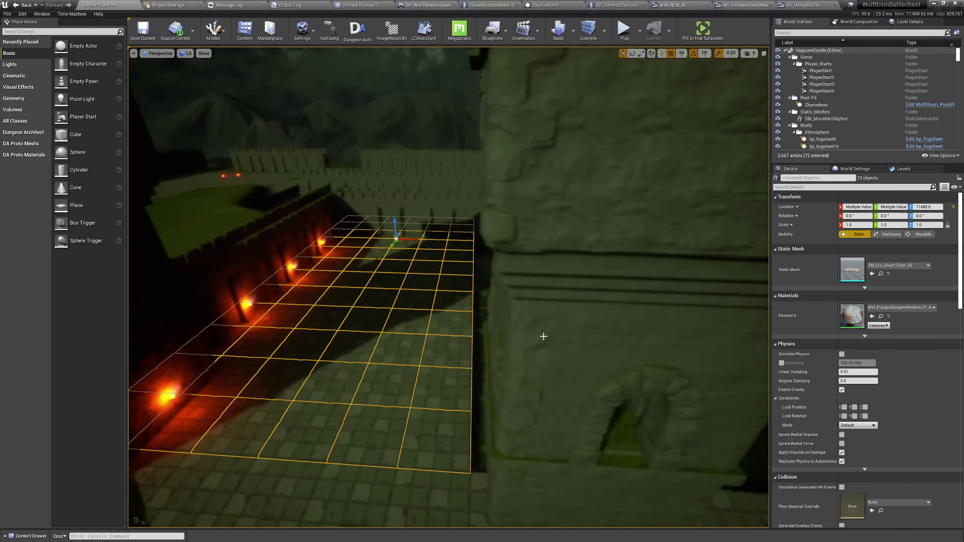
pyautogui.moveTo(409, 239); pyautogui.dragTo(589, 267)
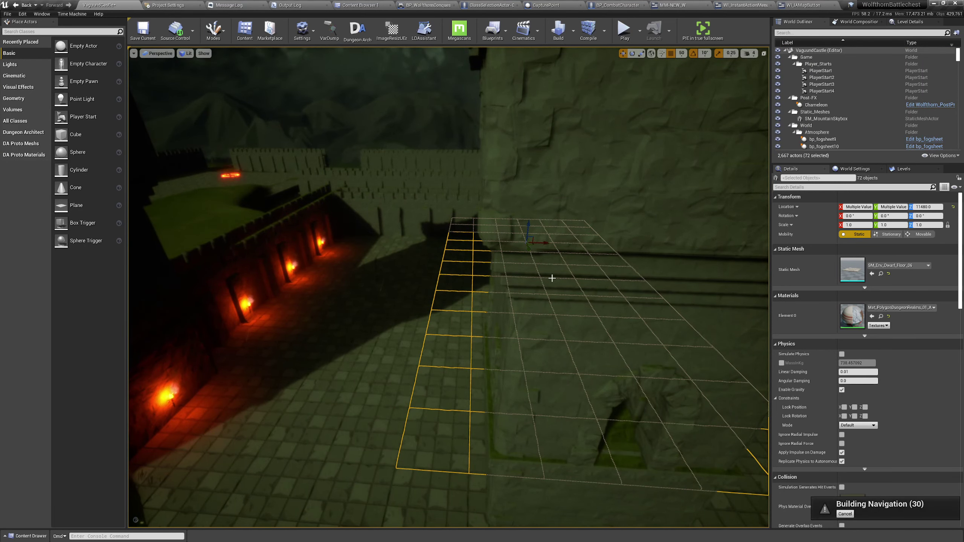
pyautogui.moveTo(504, 240); pyautogui.dragTo(504, 240, button='right')
pyautogui.press('a')
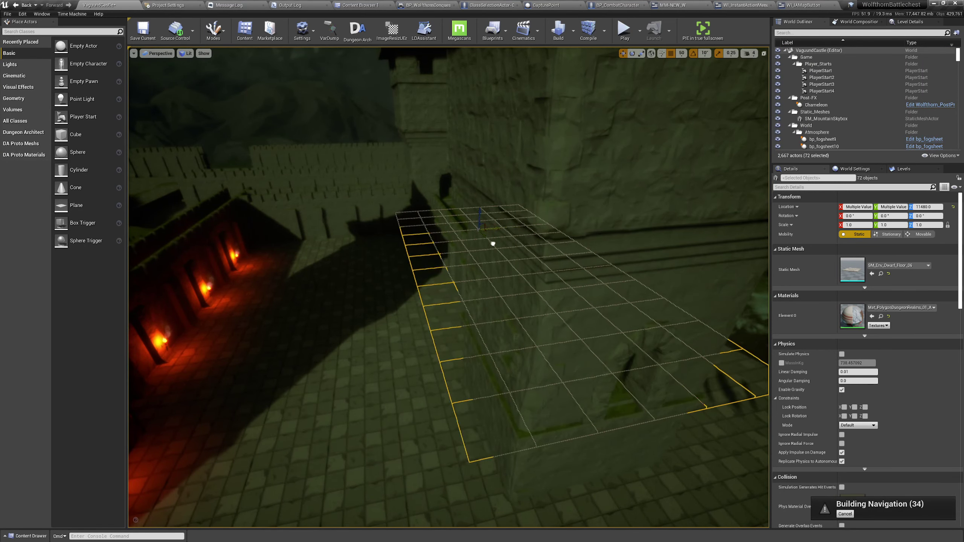
pyautogui.moveTo(496, 242); pyautogui.dragTo(493, 244)
# - Duplicate the 72-tile floor block again and shift the copy across to the far side of the tower
pyautogui.press('d')
pyautogui.moveTo(486, 260); pyautogui.dragTo(436, 260, button='right')
pyautogui.press('d')
pyautogui.press('a')
pyautogui.press('d')
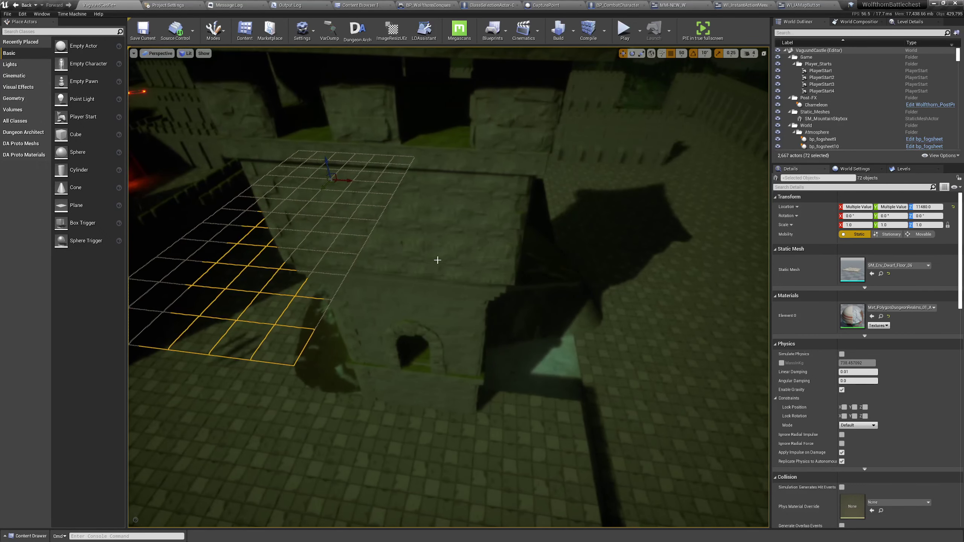
pyautogui.moveTo(350, 180); pyautogui.dragTo(482, 200)
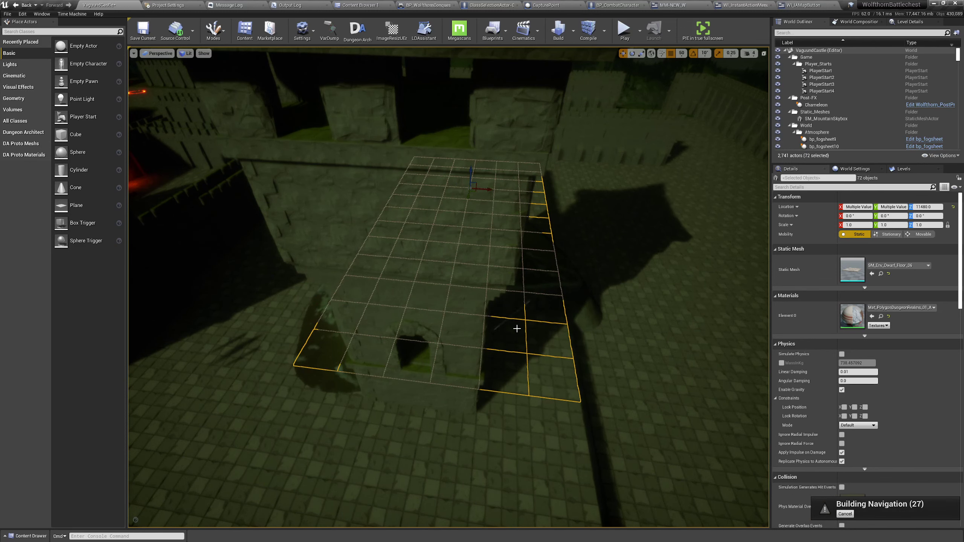
# - Ungroup the 36-tile floor block in the yard corner beside the battlement wall
pyautogui.click(517, 329)
pyautogui.press('Escape')
pyautogui.moveTo(517, 334); pyautogui.dragTo(476, 291, button='right')
pyautogui.rightClick(476, 291)
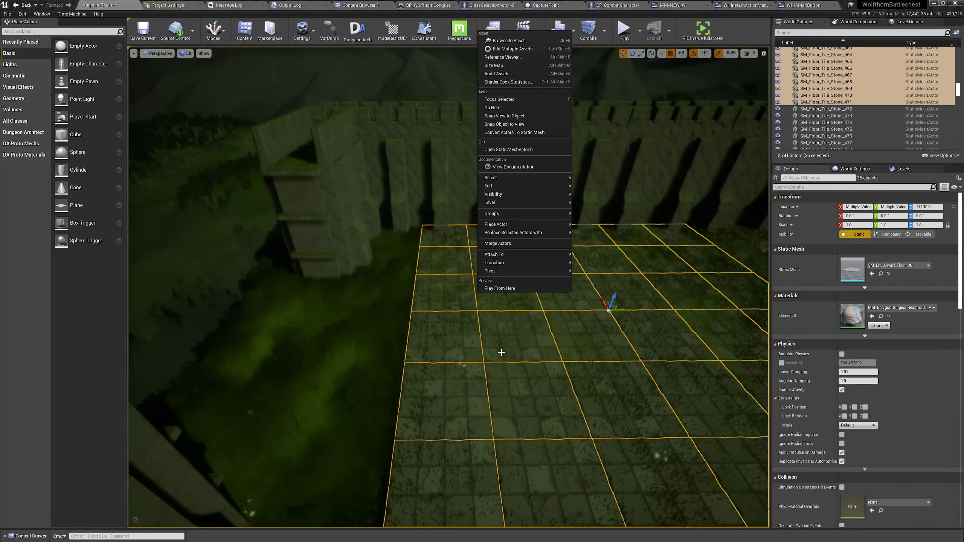
pyautogui.moveTo(542, 385); pyautogui.dragTo(640, 397, button='right')
pyautogui.click(457, 353)
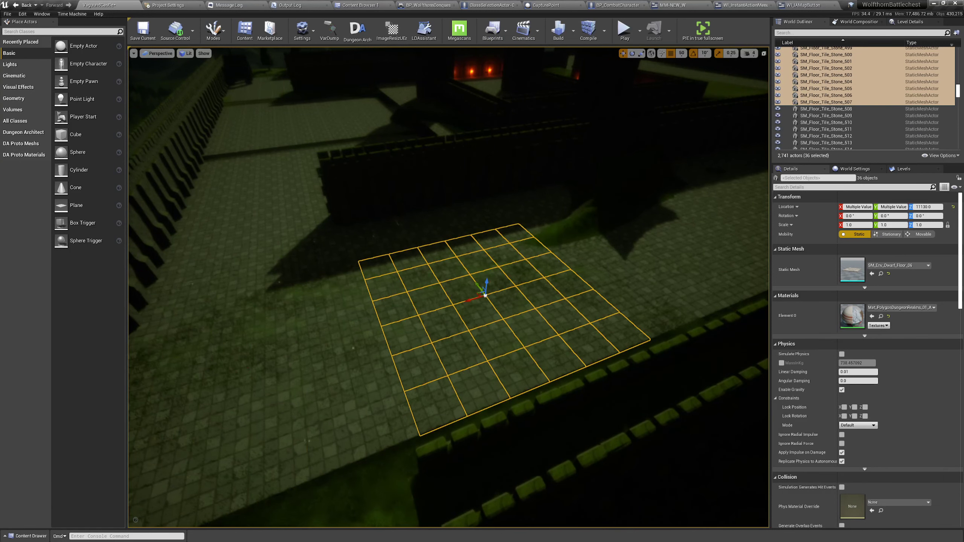
pyautogui.moveTo(368, 334); pyautogui.dragTo(367, 334, button='right')
pyautogui.rightClick(367, 334)
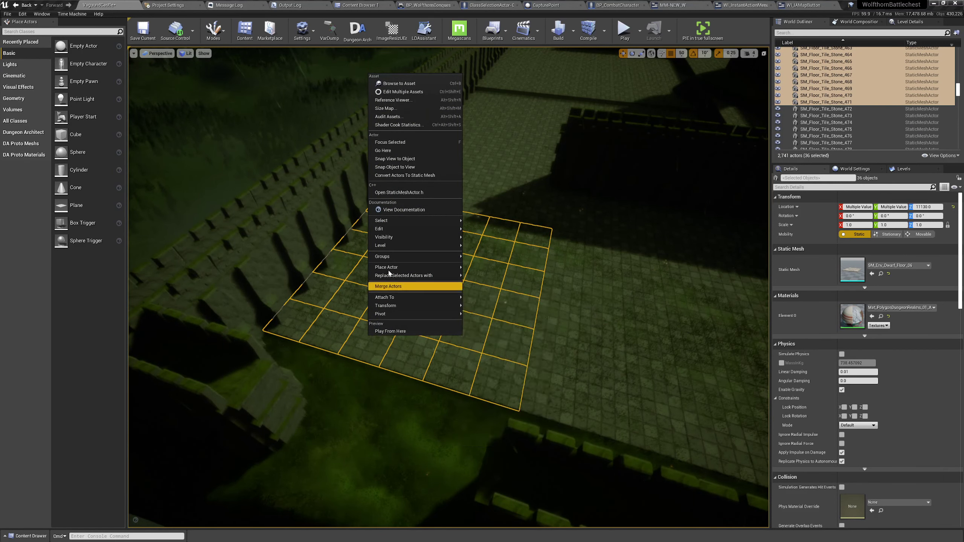
pyautogui.click(479, 257)
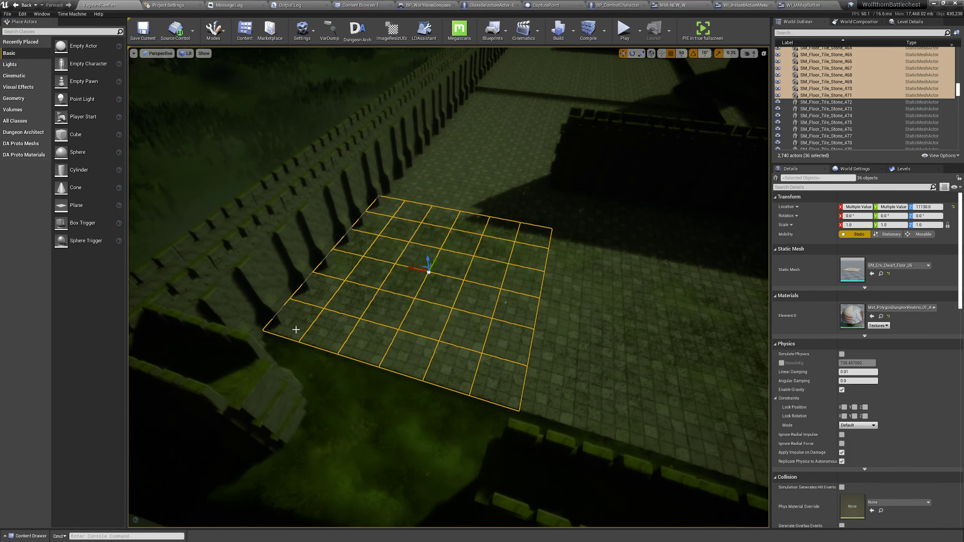
# - Select the ungrouped block's two outer rows of 12 tiles, duplicate them, and move the copy over the adjoining grass strip
pyautogui.click(295, 322)
pyautogui.keyDown('ctrl'); pyautogui.click(332, 330); pyautogui.keyUp('ctrl')
pyautogui.keyDown('ctrl'); pyautogui.click(382, 344); pyautogui.keyUp('ctrl')
pyautogui.keyDown('ctrl'); pyautogui.click(432, 355); pyautogui.keyUp('ctrl')
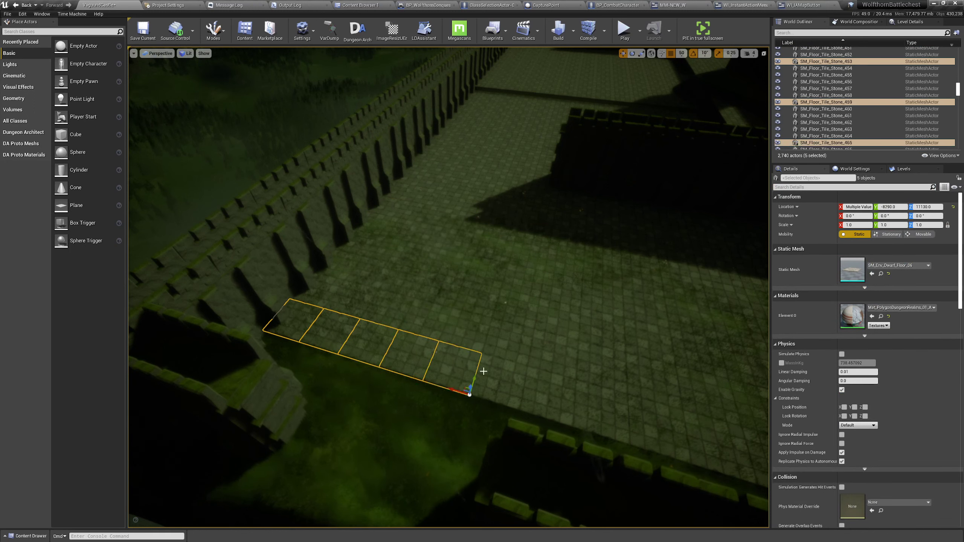
pyautogui.keyDown('ctrl'); pyautogui.click(552, 392); pyautogui.keyUp('ctrl')
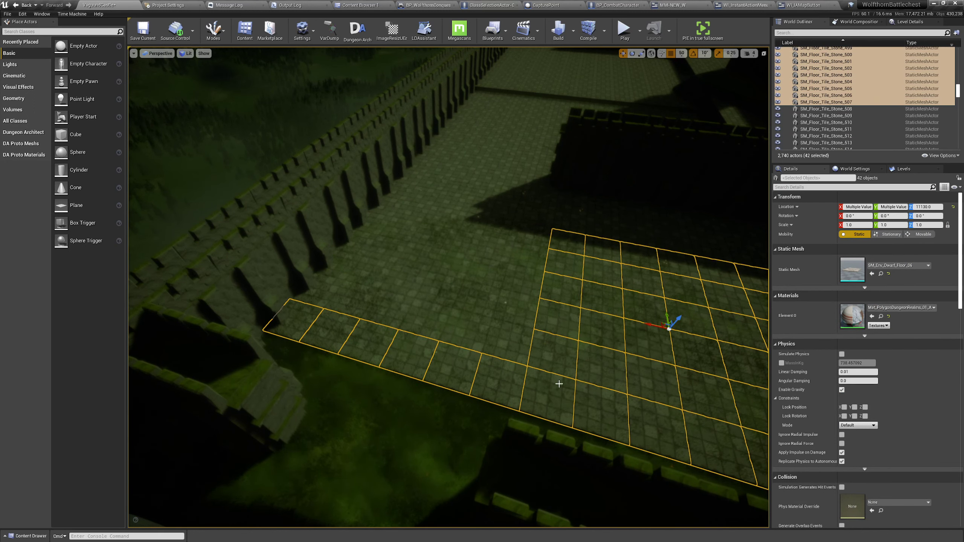
pyautogui.keyDown('ctrl'); pyautogui.click(559, 383); pyautogui.keyUp('ctrl')
pyautogui.keyDown('ctrl'); pyautogui.click(420, 331); pyautogui.keyUp('ctrl')
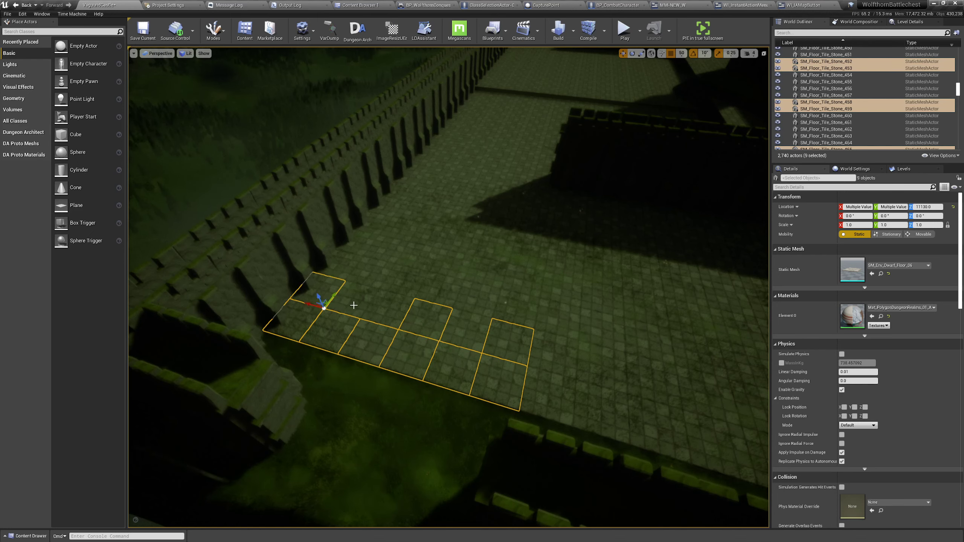
pyautogui.keyDown('ctrl'); pyautogui.click(469, 324); pyautogui.keyUp('ctrl')
pyautogui.moveTo(486, 331); pyautogui.dragTo(322, 338, button='right')
pyautogui.hotkey('ctrl', 'w')
pyautogui.moveTo(485, 331); pyautogui.dragTo(501, 331, button='right')
pyautogui.press('a')
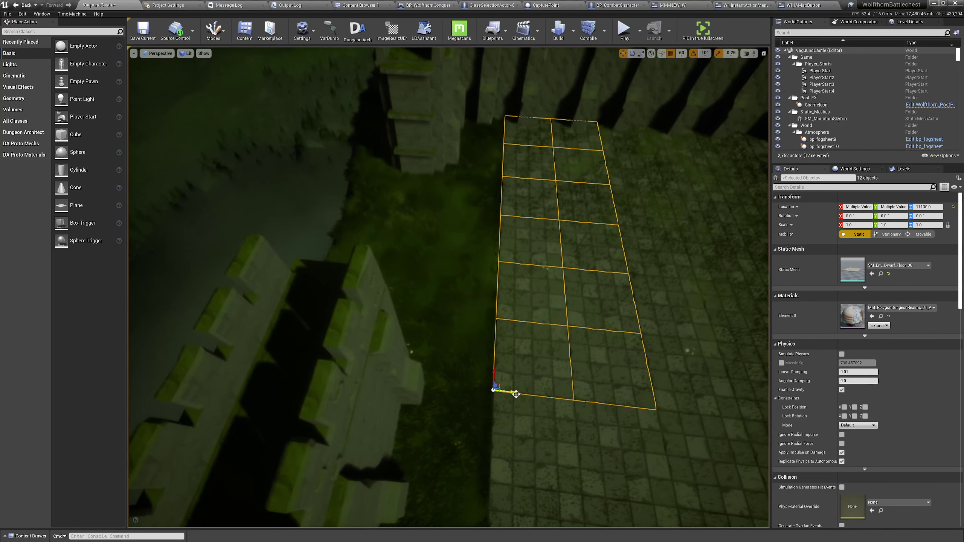
pyautogui.moveTo(513, 394); pyautogui.dragTo(357, 373)
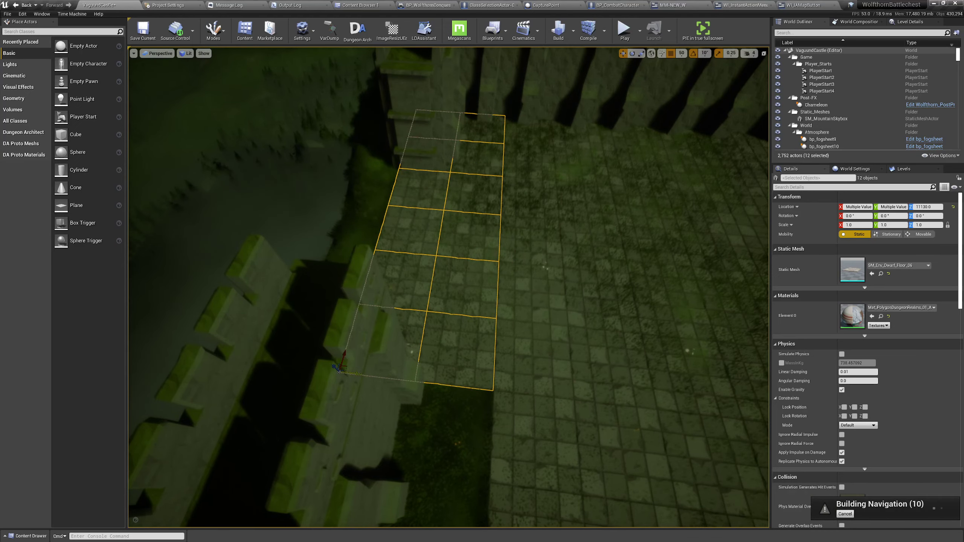
# - Duplicate the 12-tile strip and move the copy along the base of the battlement wall to cover the grass gap
pyautogui.press('a')
pyautogui.moveTo(357, 373); pyautogui.dragTo(645, 303, button='right')
pyautogui.press('w')
pyautogui.press('s')
pyautogui.moveTo(327, 334); pyautogui.dragTo(402, 354, button='right')
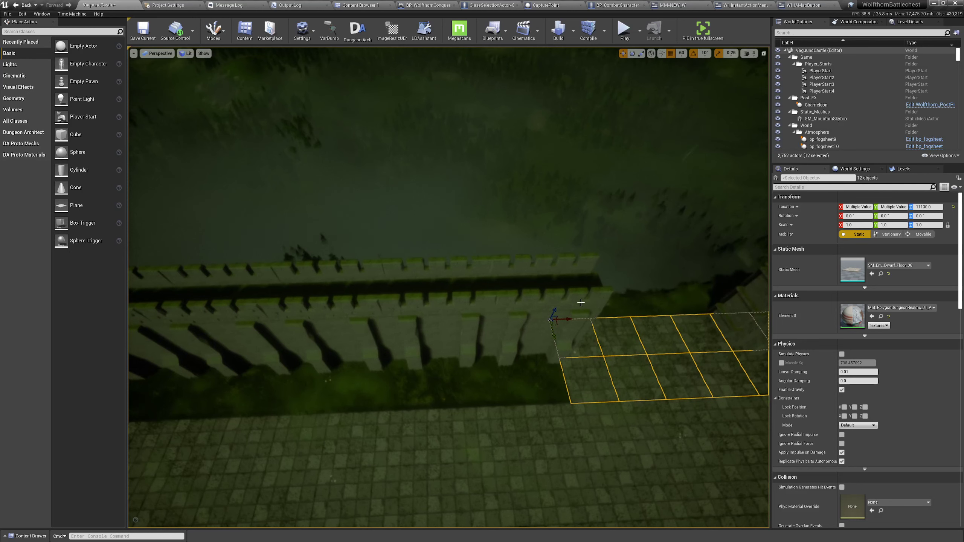
pyautogui.moveTo(564, 318); pyautogui.dragTo(308, 348)
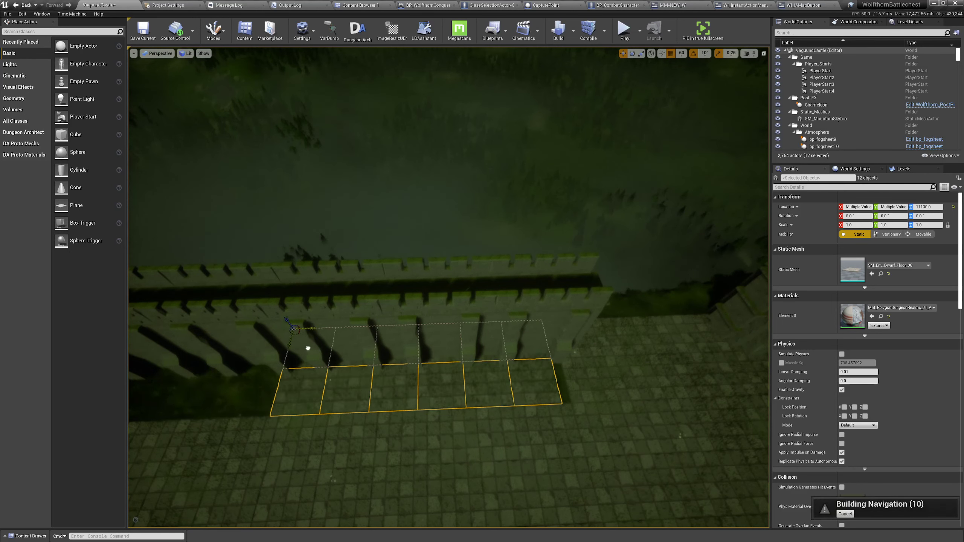
# - Place two more copies of the 12-tile strip end to end along the wall's grassy base
pyautogui.moveTo(312, 349); pyautogui.dragTo(263, 300, button='right')
pyautogui.press('d')
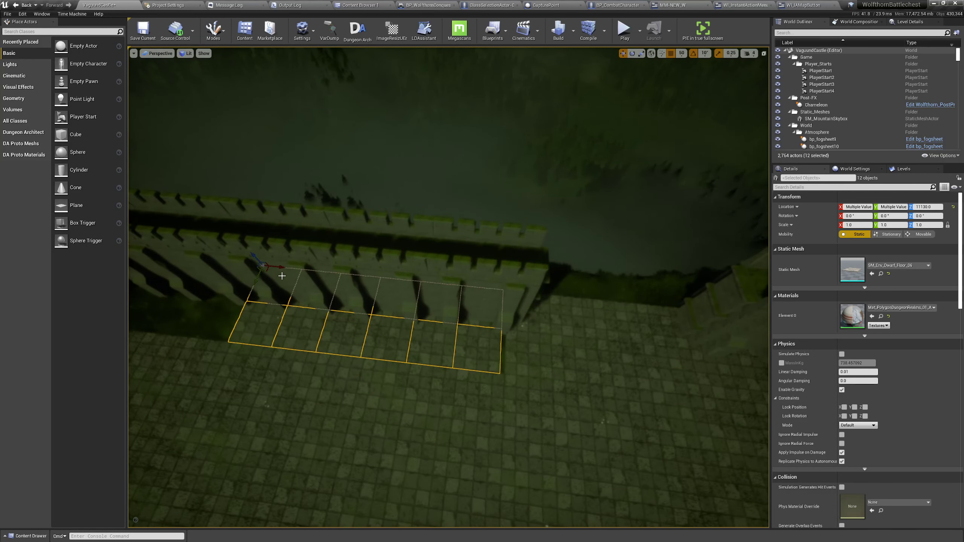
pyautogui.moveTo(280, 267); pyautogui.dragTo(318, 289, button='right')
pyautogui.press('s')
pyautogui.hotkey('ctrl', 'w')
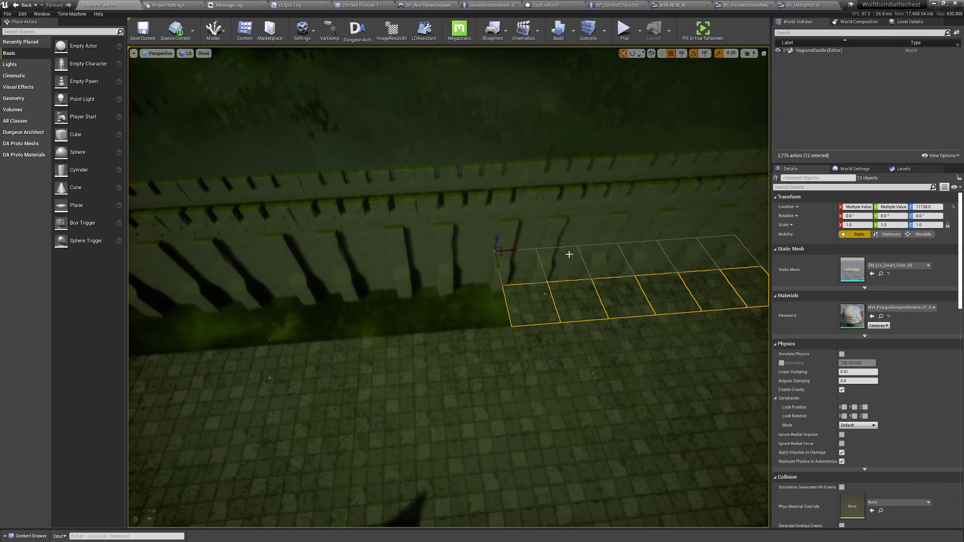
pyautogui.moveTo(515, 251); pyautogui.dragTo(255, 286)
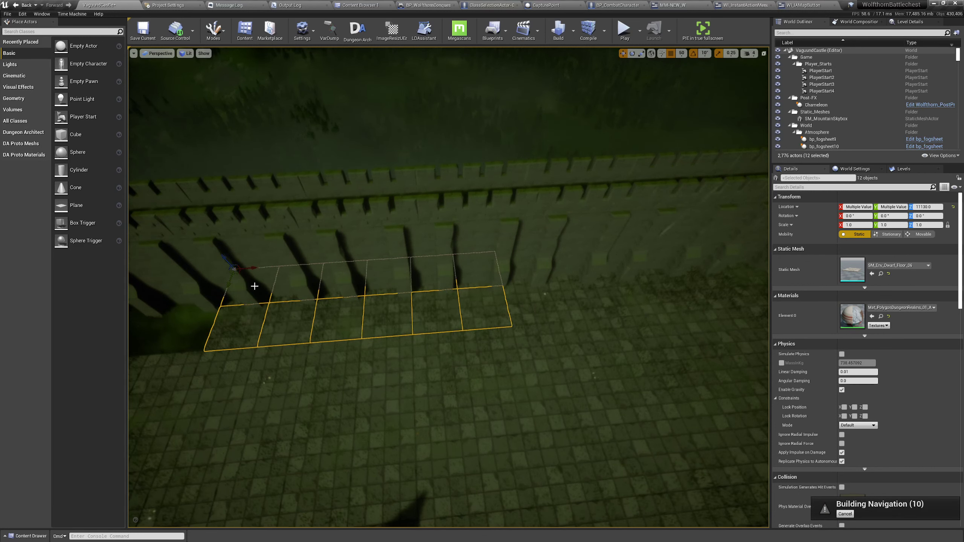
pyautogui.press('a')
pyautogui.moveTo(257, 286); pyautogui.dragTo(234, 278, button='right')
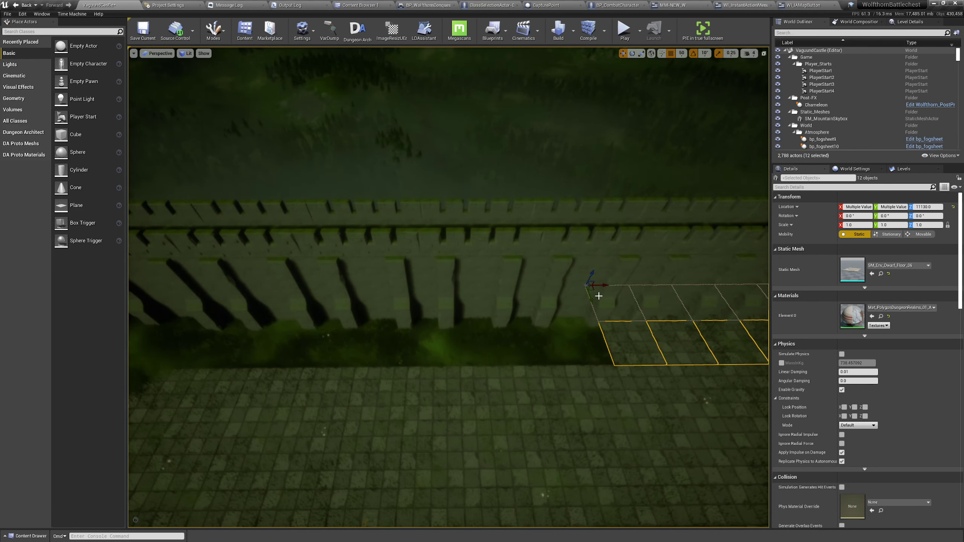
pyautogui.moveTo(610, 286); pyautogui.dragTo(329, 310)
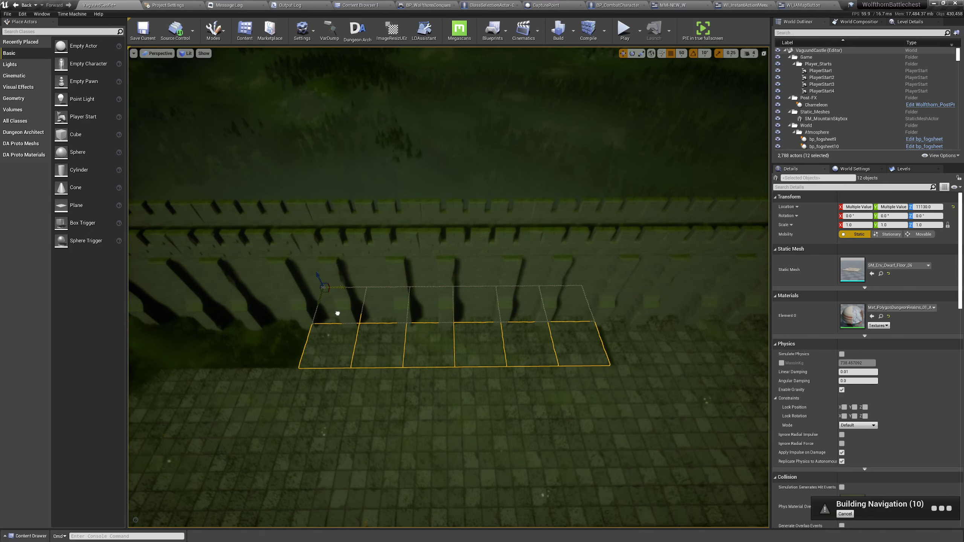
# - Add a further copy of the 12-tile strip where the wall-base gap meets the grass mound, then clear the selection
pyautogui.press('d')
pyautogui.moveTo(337, 314); pyautogui.dragTo(304, 296, button='right')
pyautogui.press('w')
pyautogui.click(443, 308)
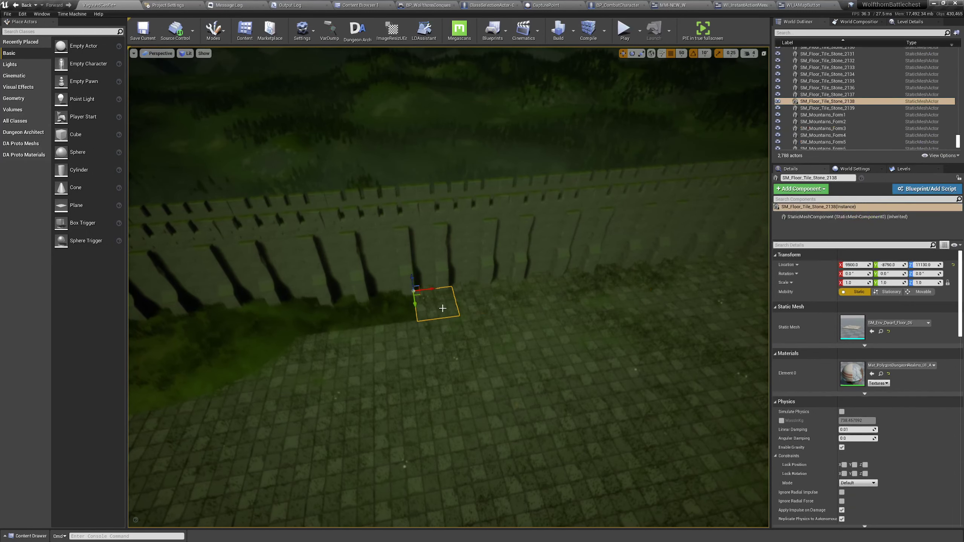
pyautogui.moveTo(459, 306)
pyautogui.mouseDown(button='right')
pyautogui.moveTo(456, 292)
pyautogui.moveTo(462, 308)
pyautogui.mouseUp(button='right')
pyautogui.press('w')
pyautogui.hotkey('ctrl', 'z')
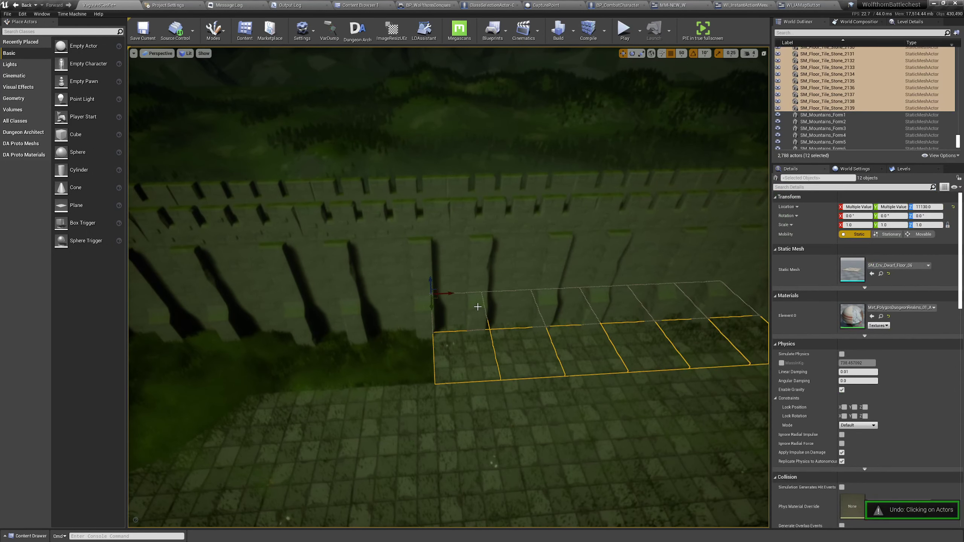
pyautogui.keyDown('alt'); pyautogui.moveTo(448, 293); pyautogui.dragTo(446, 294); pyautogui.keyUp('alt')
pyautogui.moveTo(446, 293); pyautogui.dragTo(437, 298, button='right')
pyautogui.press('a')
pyautogui.moveTo(541, 280); pyautogui.dragTo(249, 308)
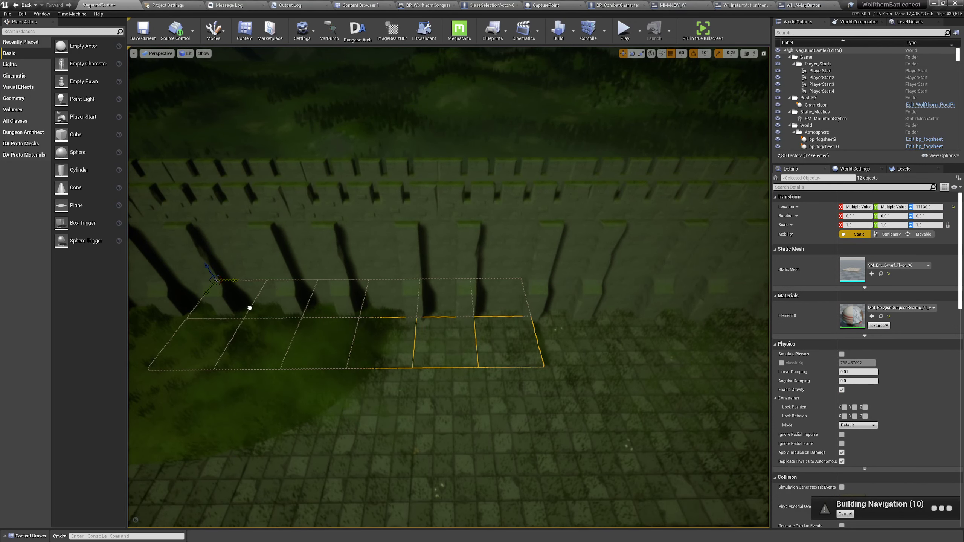
pyautogui.click(499, 337)
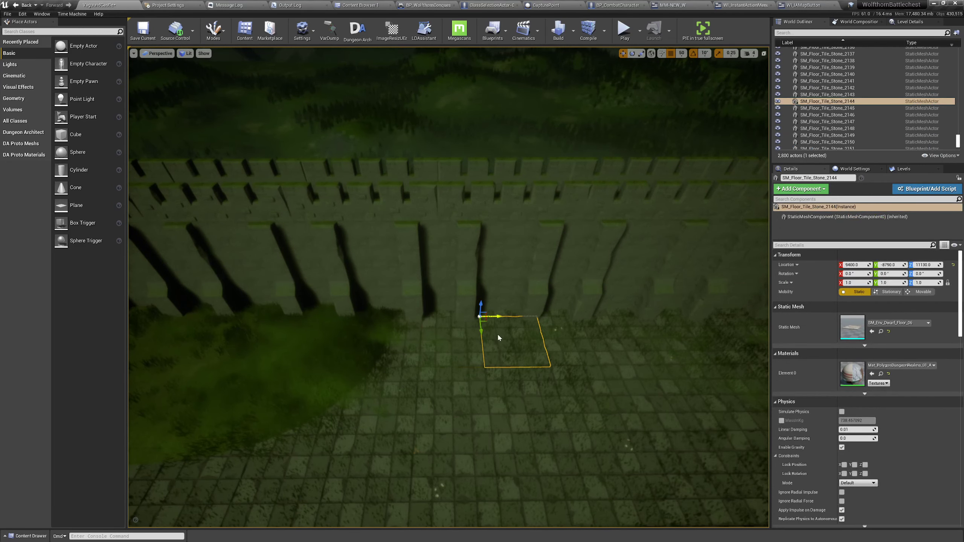
pyautogui.press('Escape')
# - Examine the floor tiles and the grouped tile block around the grassy opening between the battlement walls, then clear the selection
pyautogui.moveTo(499, 338); pyautogui.dragTo(526, 241, button='right')
pyautogui.press('w')
pyautogui.moveTo(459, 300); pyautogui.dragTo(500, 343, button='right')
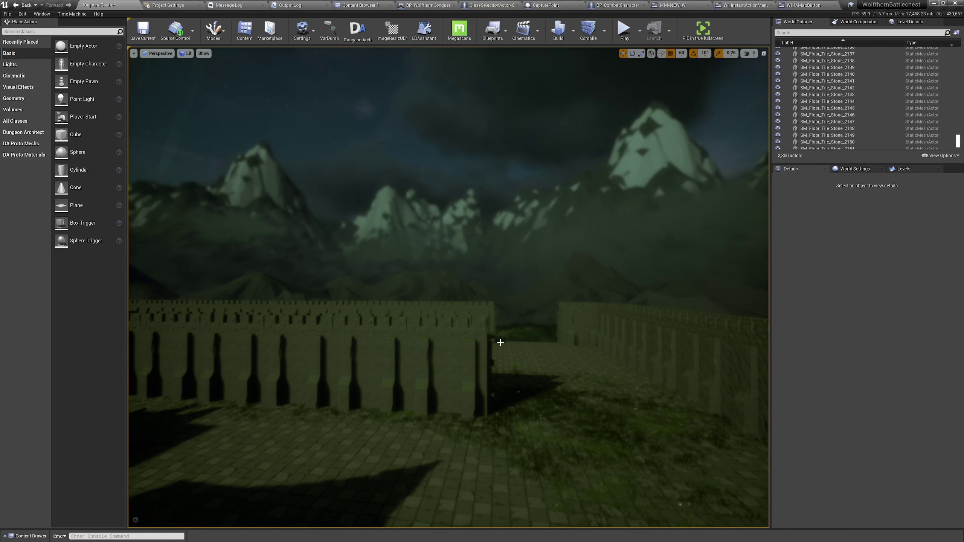
pyautogui.click(591, 360)
pyautogui.click(566, 366)
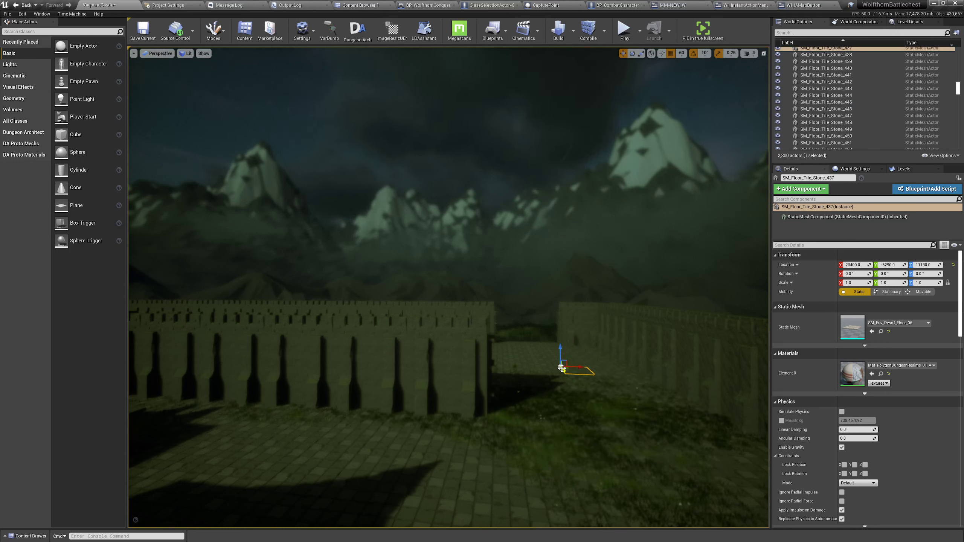
pyautogui.click(541, 380)
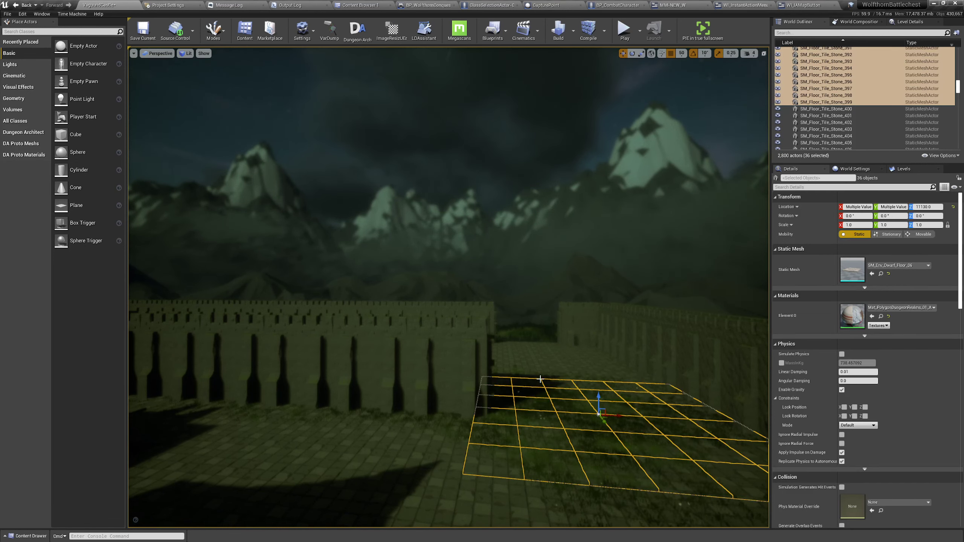
pyautogui.click(546, 372)
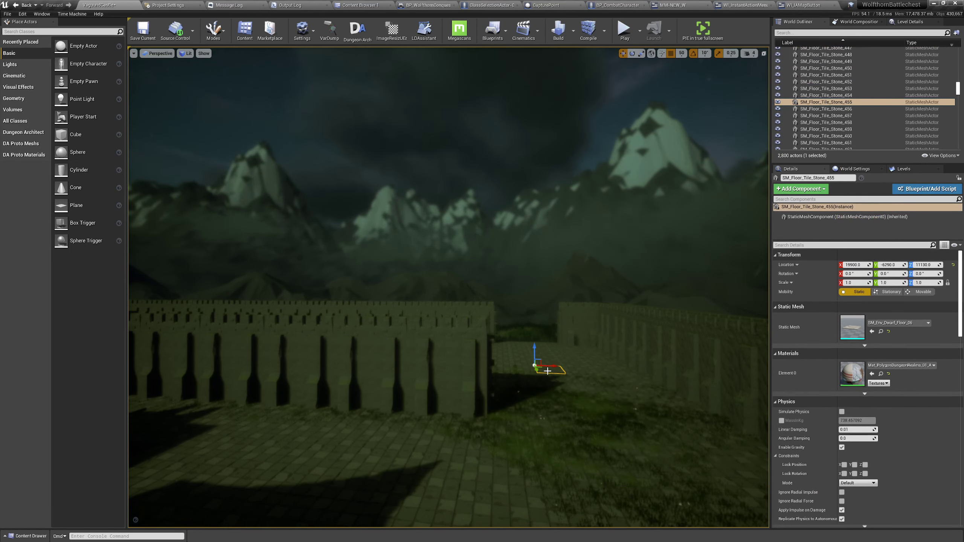
pyautogui.click(521, 369)
pyautogui.press('Escape')
pyautogui.press('w')
pyautogui.moveTo(529, 367)
pyautogui.mouseDown(button='right')
pyautogui.moveTo(641, 361)
pyautogui.moveTo(679, 374)
pyautogui.moveTo(745, 360)
pyautogui.moveTo(694, 374)
pyautogui.moveTo(529, 367)
pyautogui.mouseUp(button='right')
# - Inspect the tile group around the capture point and the tiles in the grassy walled corridor, leaving nothing selected
pyautogui.click(444, 240)
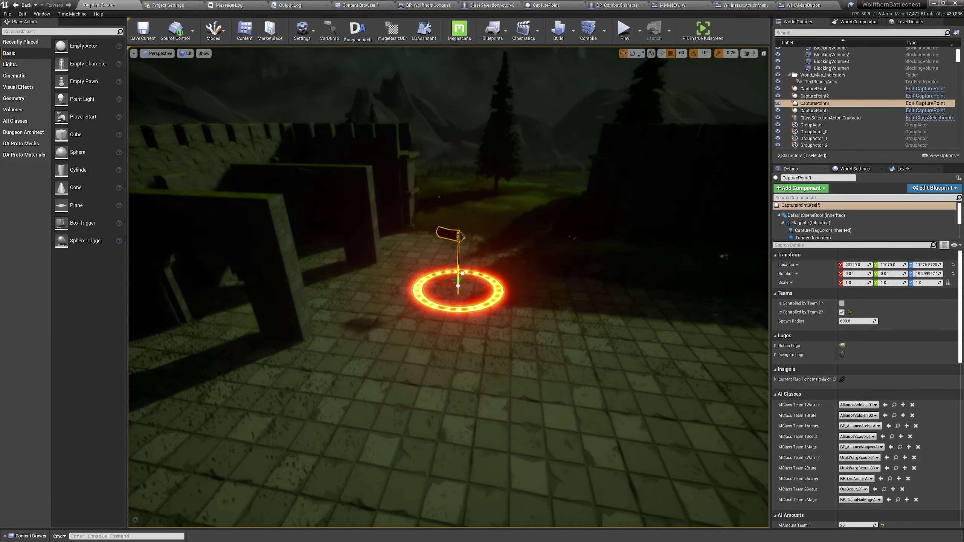
pyautogui.click(518, 335)
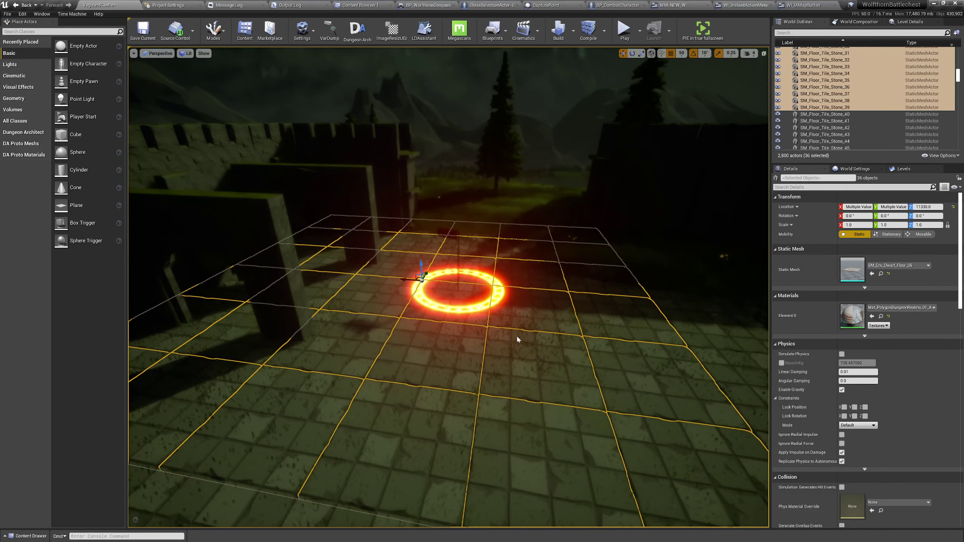
pyautogui.press('Escape')
pyautogui.moveTo(517, 339); pyautogui.dragTo(517, 339, button='right')
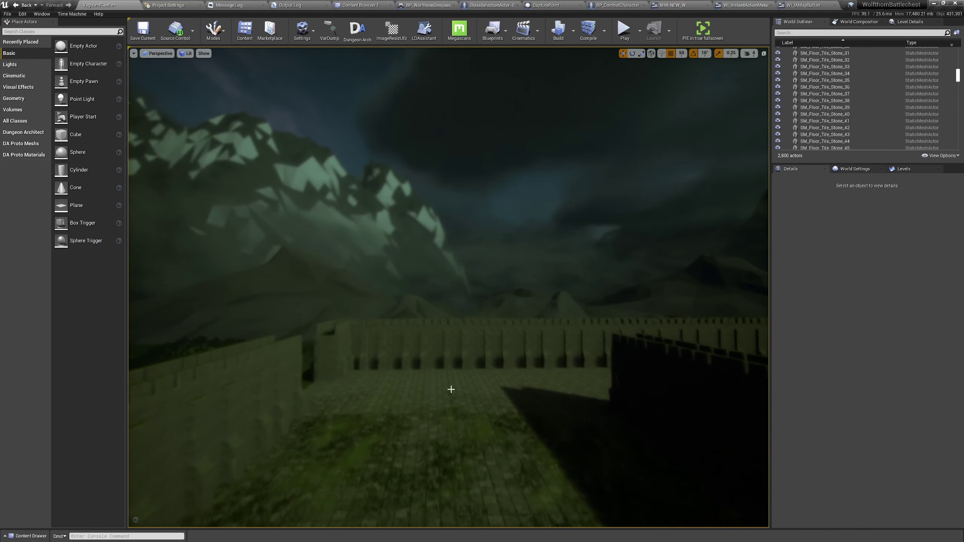
pyautogui.click(444, 395)
pyautogui.click(429, 384)
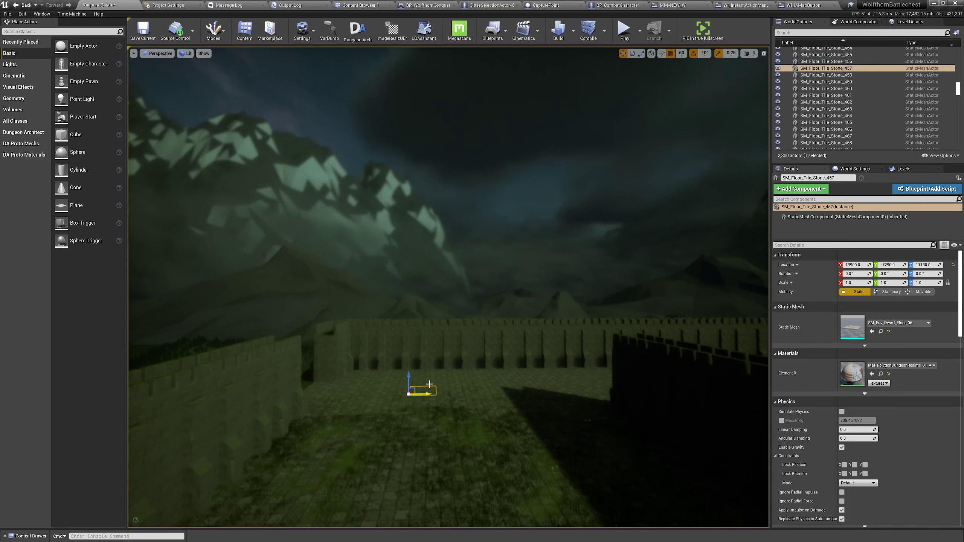
pyautogui.press('Escape')
pyautogui.moveTo(429, 390); pyautogui.dragTo(431, 385, button='right')
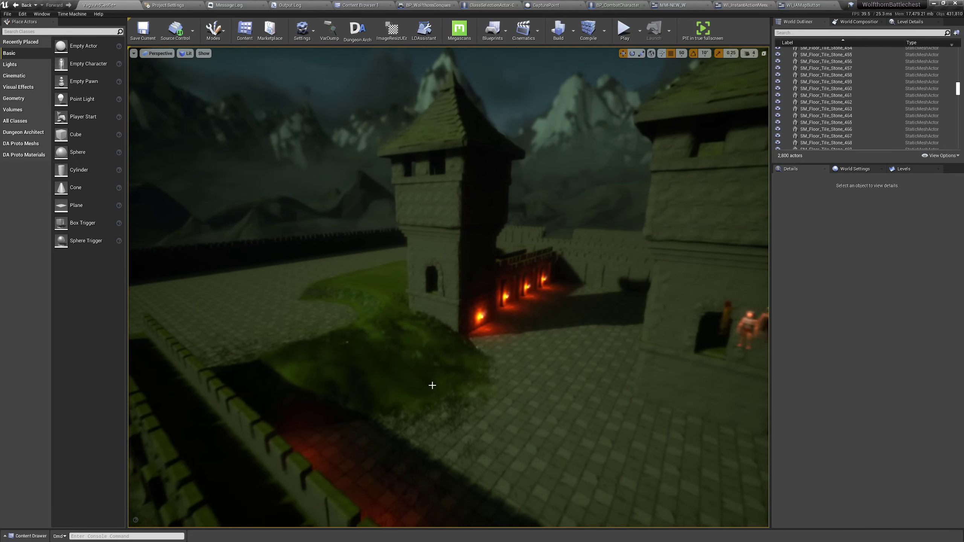
# - Switch to Landscape mode and smooth the grass mound beside the tower with the Smooth tool
pyautogui.click(213, 29)
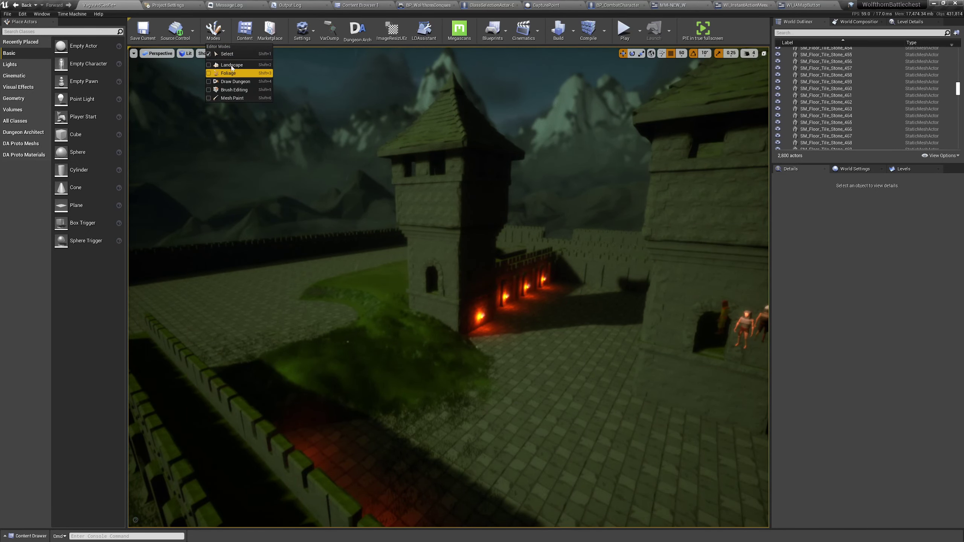
pyautogui.click(231, 65)
pyautogui.click(175, 62)
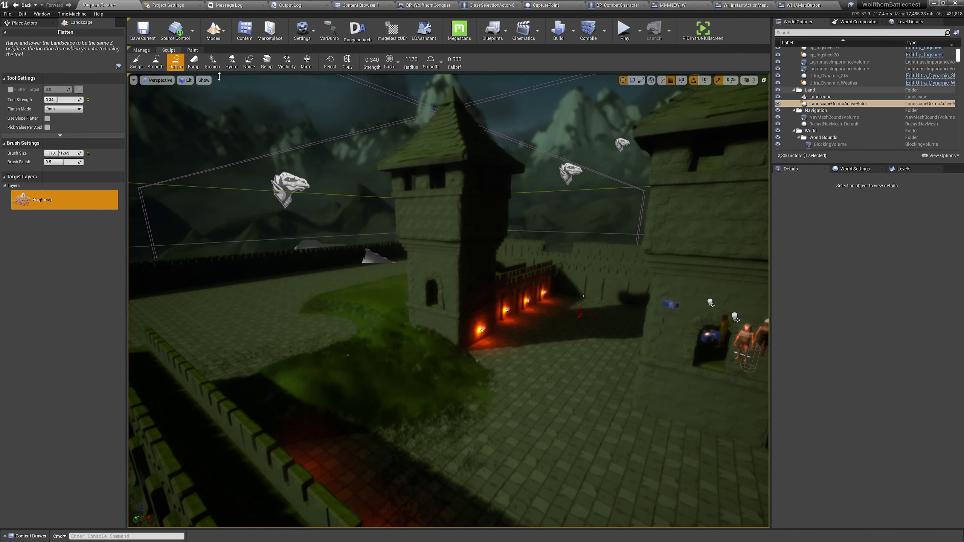
pyautogui.click(155, 62)
pyautogui.moveTo(582, 347); pyautogui.dragTo(582, 347, button='right')
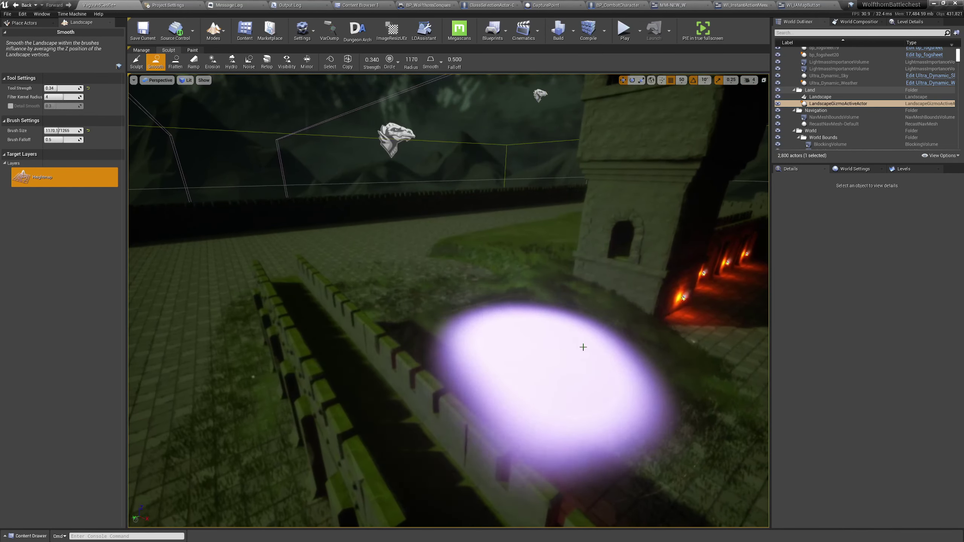
pyautogui.moveTo(583, 347)
pyautogui.mouseDown()
pyautogui.moveTo(471, 334)
pyautogui.moveTo(513, 318)
pyautogui.moveTo(574, 344)
pyautogui.mouseUp()
pyautogui.moveTo(574, 345)
pyautogui.mouseDown(button='right')
pyautogui.moveTo(562, 365)
pyautogui.moveTo(550, 344)
pyautogui.mouseUp(button='right')
# - Lower the grass mound beside the tower beneath the stone paving with the Sculpt tool
pyautogui.click(136, 61)
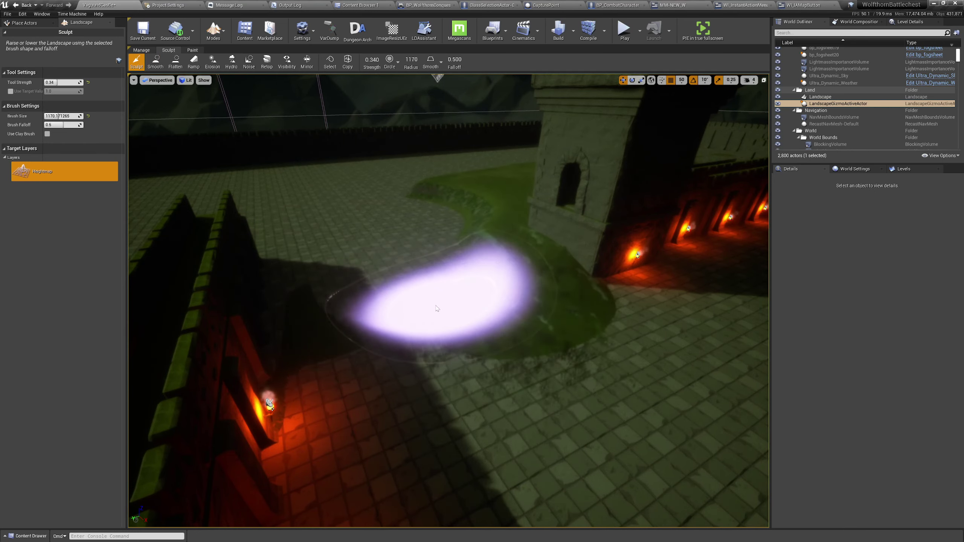
pyautogui.moveTo(436, 309)
pyautogui.keyDown('shift'); pyautogui.mouseDown()
pyautogui.moveTo(359, 320)
pyautogui.moveTo(364, 364)
pyautogui.moveTo(546, 315)
pyautogui.moveTo(480, 255)
pyautogui.mouseUp(); pyautogui.keyUp('shift')
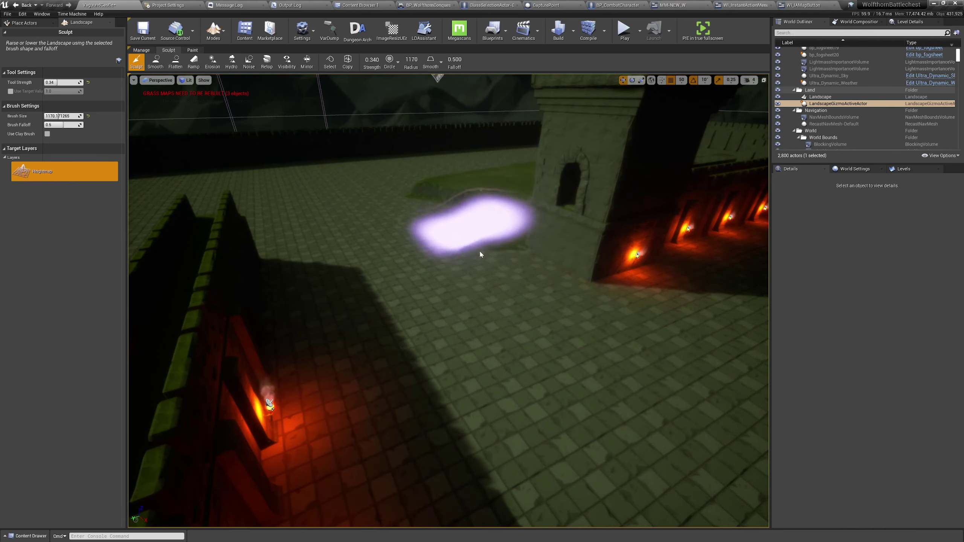
pyautogui.moveTo(489, 266)
pyautogui.mouseDown(button='right')
pyautogui.moveTo(493, 243)
pyautogui.moveTo(507, 256)
pyautogui.mouseUp(button='right')
pyautogui.moveTo(561, 349)
pyautogui.keyDown('shift'); pyautogui.mouseDown()
pyautogui.moveTo(520, 360)
pyautogui.moveTo(523, 318)
pyautogui.moveTo(607, 306)
pyautogui.mouseUp(); pyautogui.keyUp('shift')
pyautogui.moveTo(607, 306); pyautogui.dragTo(622, 280, button='right')
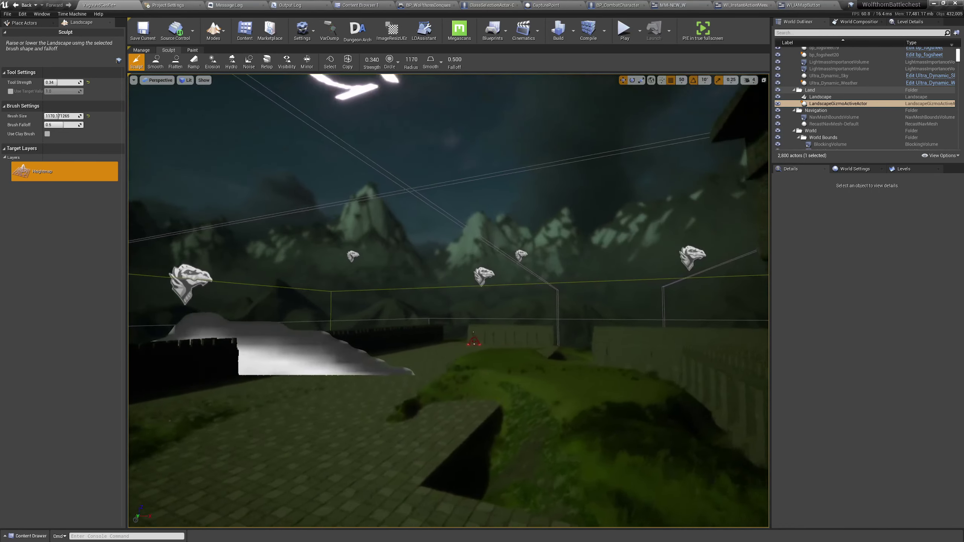
# - Sculpt down the raised grass terrain along the edge and corner of the paved floor near the tower
pyautogui.moveTo(506, 278)
pyautogui.mouseDown(button='right')
pyautogui.moveTo(504, 342)
pyautogui.moveTo(516, 334)
pyautogui.moveTo(506, 279)
pyautogui.mouseUp(button='right')
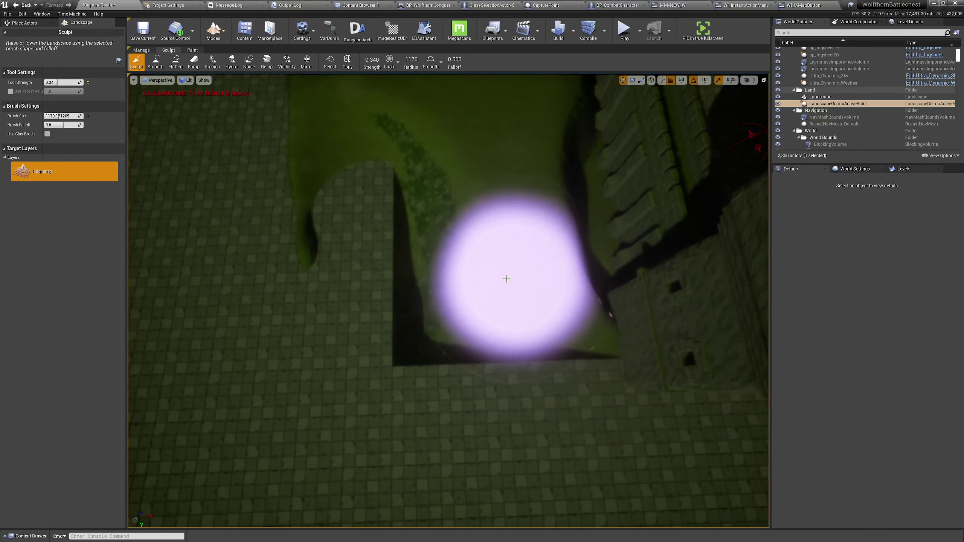
pyautogui.moveTo(506, 279)
pyautogui.keyDown('shift'); pyautogui.mouseDown()
pyautogui.moveTo(475, 163)
pyautogui.moveTo(510, 142)
pyautogui.mouseUp(); pyautogui.keyUp('shift')
pyautogui.moveTo(511, 142); pyautogui.dragTo(514, 202, button='right')
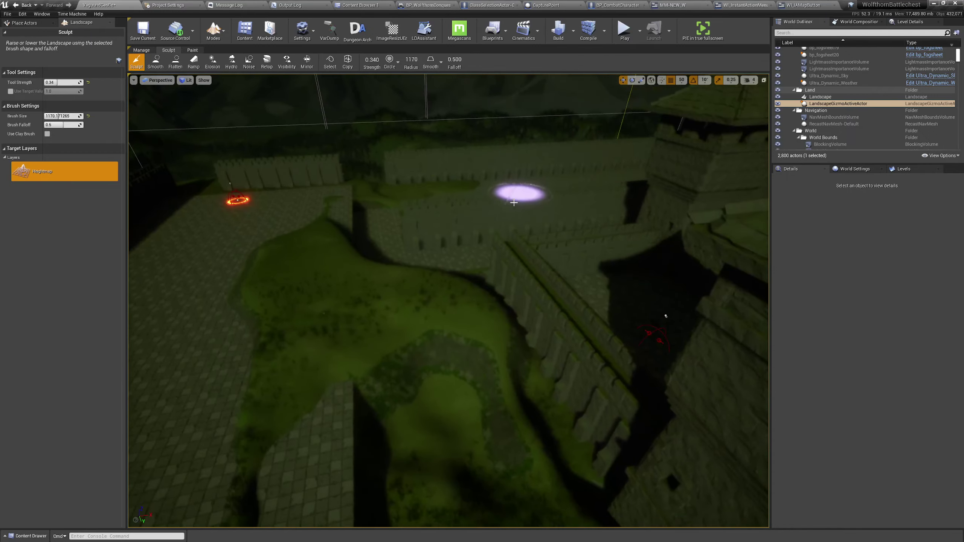
pyautogui.moveTo(490, 268)
pyautogui.mouseDown(button='right')
pyautogui.moveTo(485, 250)
pyautogui.moveTo(492, 288)
pyautogui.mouseUp(button='right')
pyautogui.moveTo(493, 292)
pyautogui.keyDown('shift'); pyautogui.mouseDown()
pyautogui.moveTo(506, 299)
pyautogui.moveTo(449, 265)
pyautogui.moveTo(360, 237)
pyautogui.moveTo(399, 245)
pyautogui.mouseUp(); pyautogui.keyUp('shift')
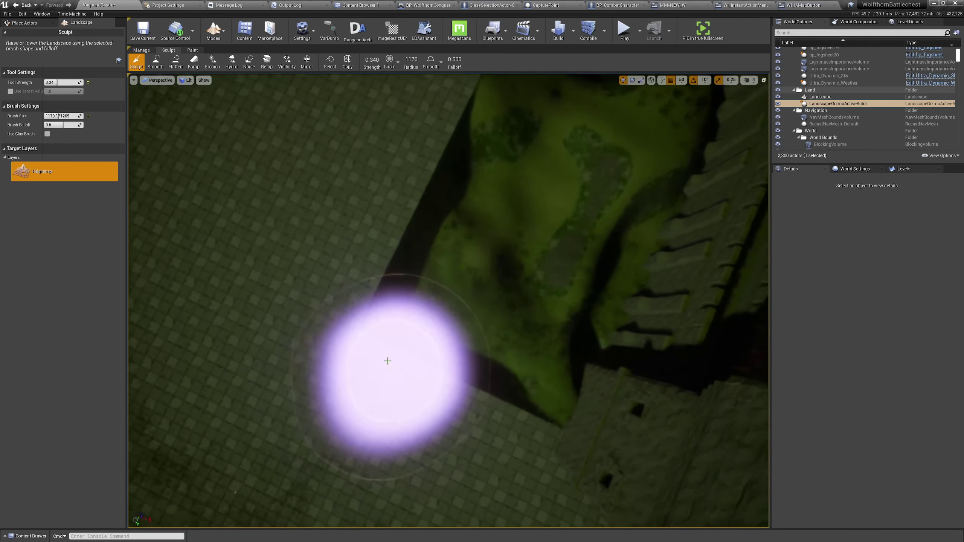
pyautogui.moveTo(447, 300); pyautogui.dragTo(500, 197, button='right')
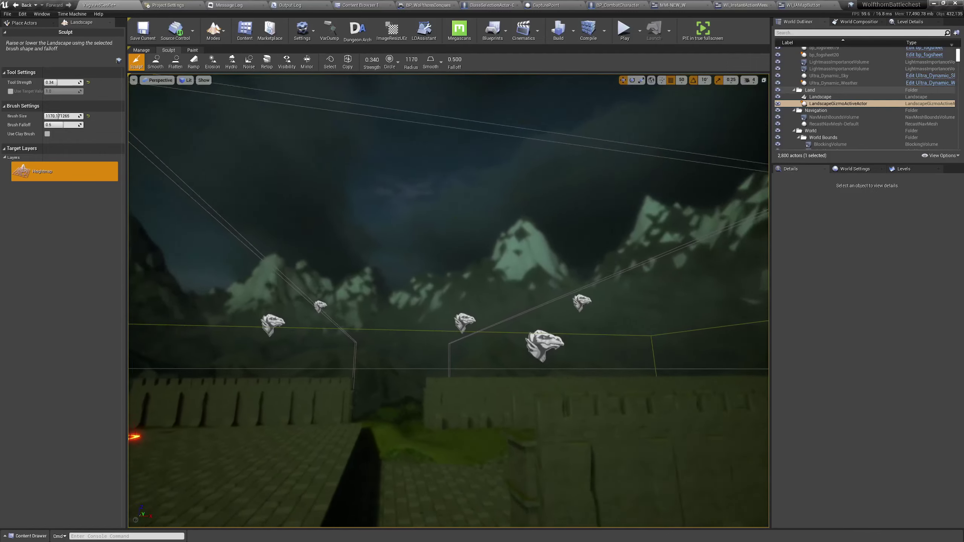
# - Hide the editor icons in the viewport and sculpt the ground around the paved courtyard beside the battlement wall
pyautogui.moveTo(447, 235)
pyautogui.mouseDown(button='right')
pyautogui.moveTo(507, 347)
pyautogui.moveTo(511, 284)
pyautogui.moveTo(526, 258)
pyautogui.mouseUp(button='right')
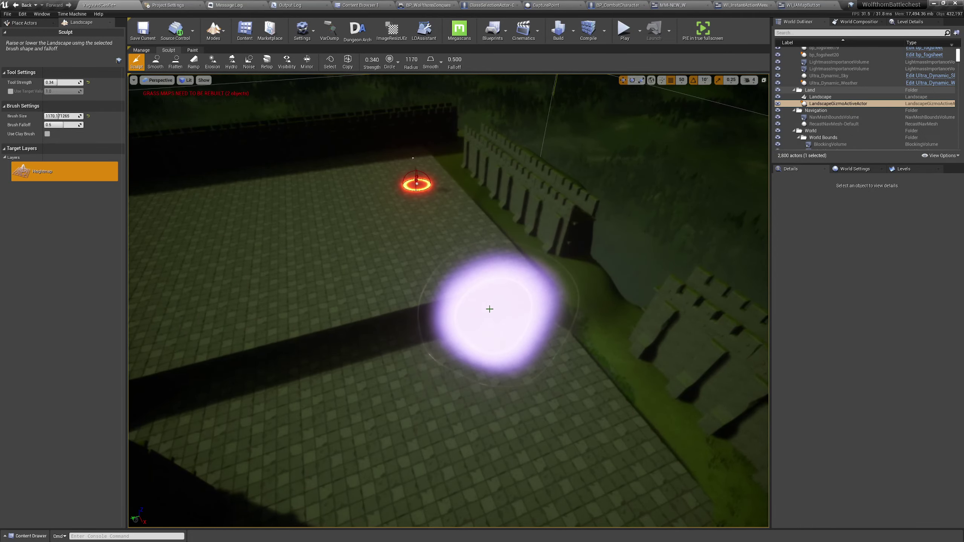
pyautogui.moveTo(490, 310); pyautogui.dragTo(275, 215, button='right')
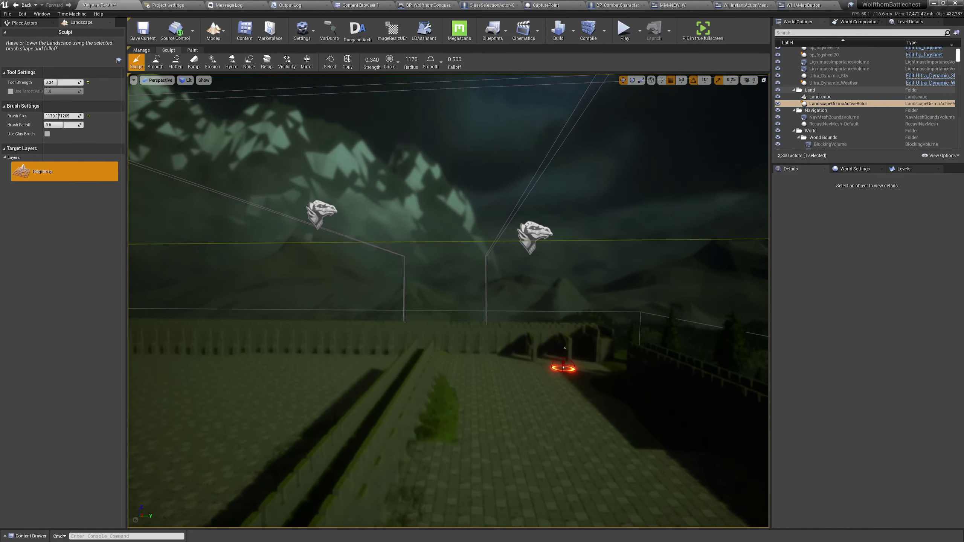
pyautogui.moveTo(564, 347); pyautogui.dragTo(620, 269, button='right')
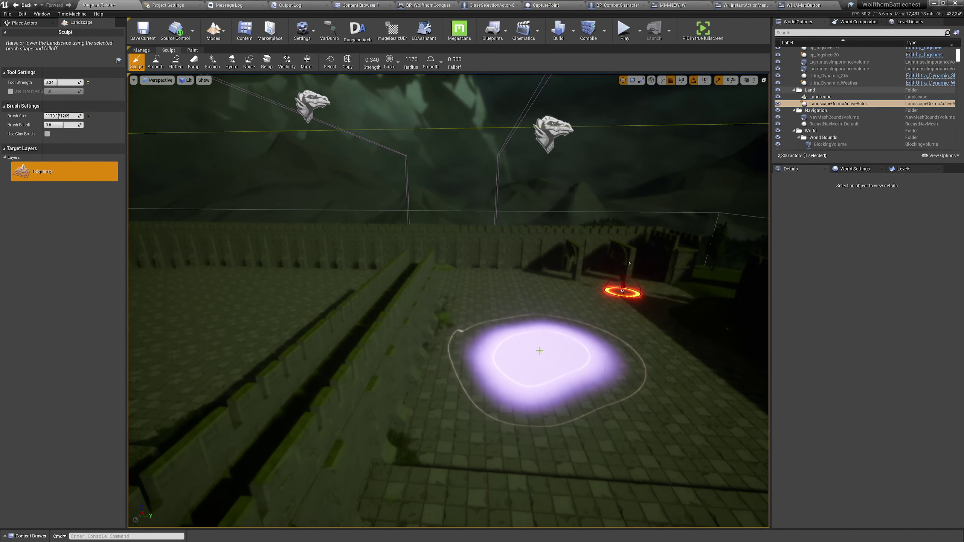
pyautogui.moveTo(540, 351); pyautogui.dragTo(538, 304, button='right')
pyautogui.moveTo(448, 300)
pyautogui.mouseDown(button='right')
pyautogui.moveTo(531, 311)
pyautogui.moveTo(637, 300)
pyautogui.moveTo(702, 262)
pyautogui.moveTo(453, 315)
pyautogui.moveTo(479, 375)
pyautogui.moveTo(468, 362)
pyautogui.moveTo(493, 355)
pyautogui.moveTo(596, 370)
pyautogui.mouseUp(button='right')
pyautogui.press('g')
pyautogui.moveTo(498, 415); pyautogui.dragTo(507, 422, button='right')
pyautogui.moveTo(441, 368); pyautogui.dragTo(537, 417, button='right')
pyautogui.moveTo(327, 303); pyautogui.dragTo(250, 304)
pyautogui.moveTo(250, 304); pyautogui.dragTo(209, 326, button='right')
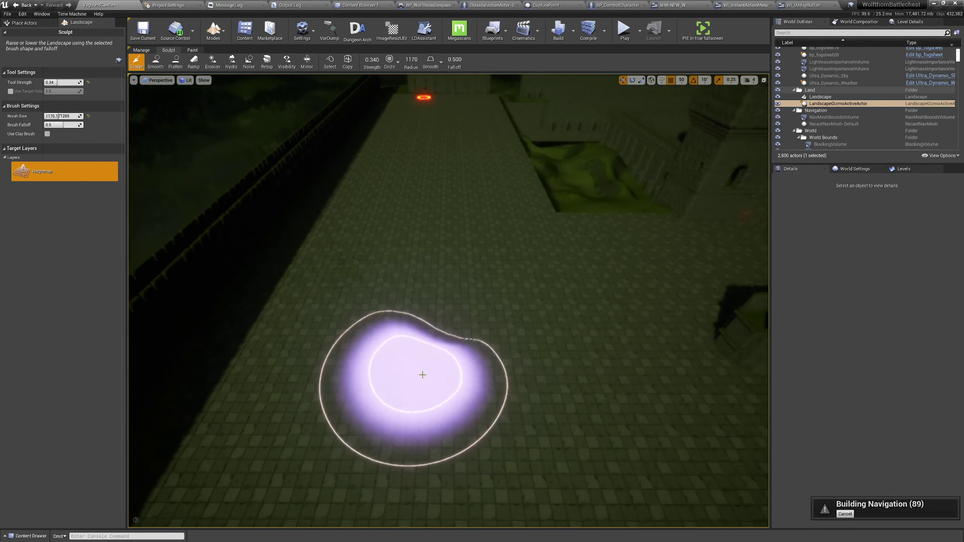
# - Sculpt the terrain along the dark outer wall at the edge of the long paved courtyard
pyautogui.moveTo(422, 375)
pyautogui.mouseDown(button='right')
pyautogui.moveTo(384, 334)
pyautogui.moveTo(341, 332)
pyautogui.mouseUp(button='right')
pyautogui.moveTo(456, 392); pyautogui.dragTo(490, 260)
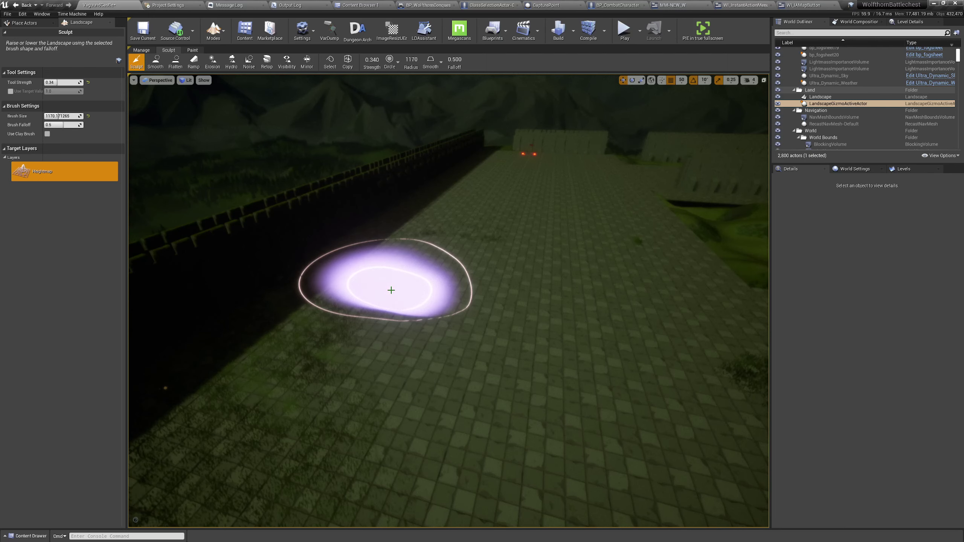
pyautogui.moveTo(537, 227)
pyautogui.mouseDown(button='right')
pyautogui.moveTo(544, 177)
pyautogui.moveTo(562, 148)
pyautogui.moveTo(668, 172)
pyautogui.moveTo(732, 163)
pyautogui.moveTo(753, 142)
pyautogui.moveTo(768, 167)
pyautogui.moveTo(833, 140)
pyautogui.moveTo(886, 157)
pyautogui.moveTo(945, 139)
pyautogui.moveTo(955, 162)
pyautogui.moveTo(961, 146)
pyautogui.mouseUp(button='right')
pyautogui.press('w')
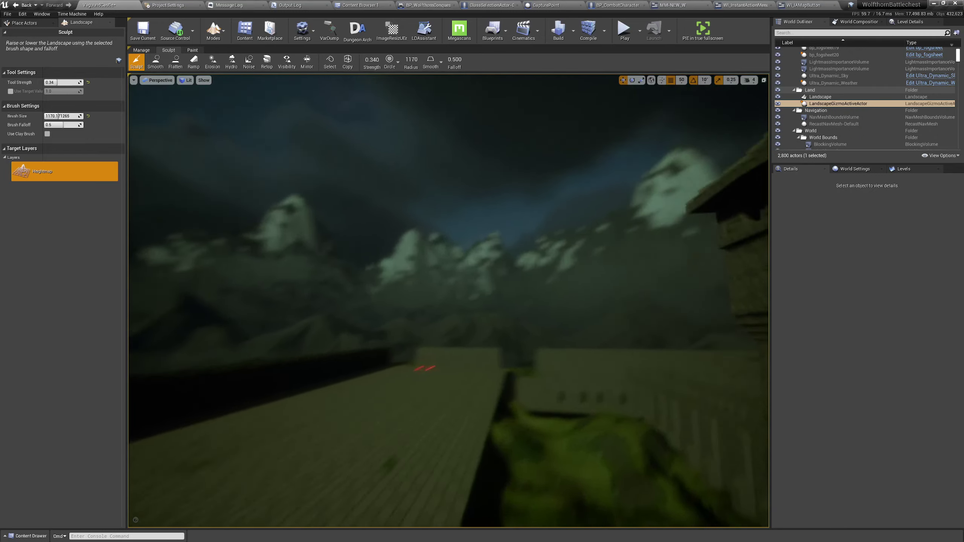
pyautogui.moveTo(447, 300); pyautogui.dragTo(561, 313, button='right')
pyautogui.moveTo(368, 391)
pyautogui.mouseDown(button='right')
pyautogui.moveTo(360, 383)
pyautogui.moveTo(391, 380)
pyautogui.mouseUp(button='right')
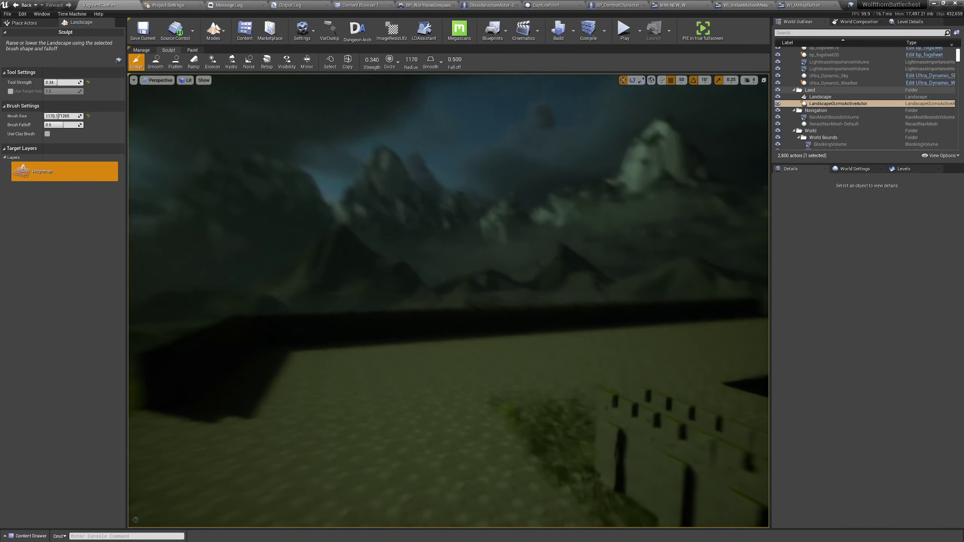
# - Lower the grass showing through the long courtyard's paving with the Sculpt brush
pyautogui.moveTo(489, 197); pyautogui.dragTo(530, 221, button='right')
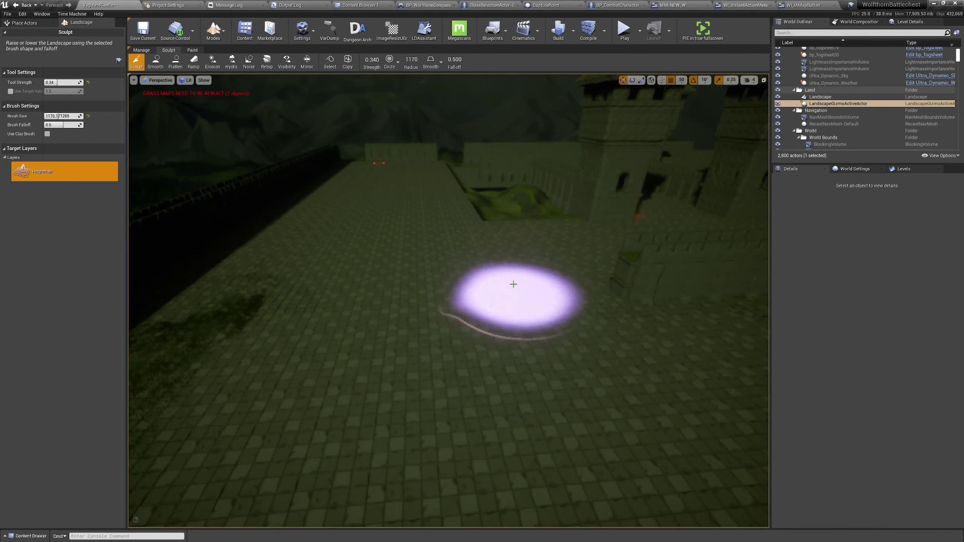
pyautogui.moveTo(436, 283); pyautogui.dragTo(421, 284, button='right')
pyautogui.keyDown('shift'); pyautogui.moveTo(421, 284); pyautogui.dragTo(391, 305); pyautogui.keyUp('shift')
pyautogui.moveTo(418, 251); pyautogui.dragTo(414, 197, button='right')
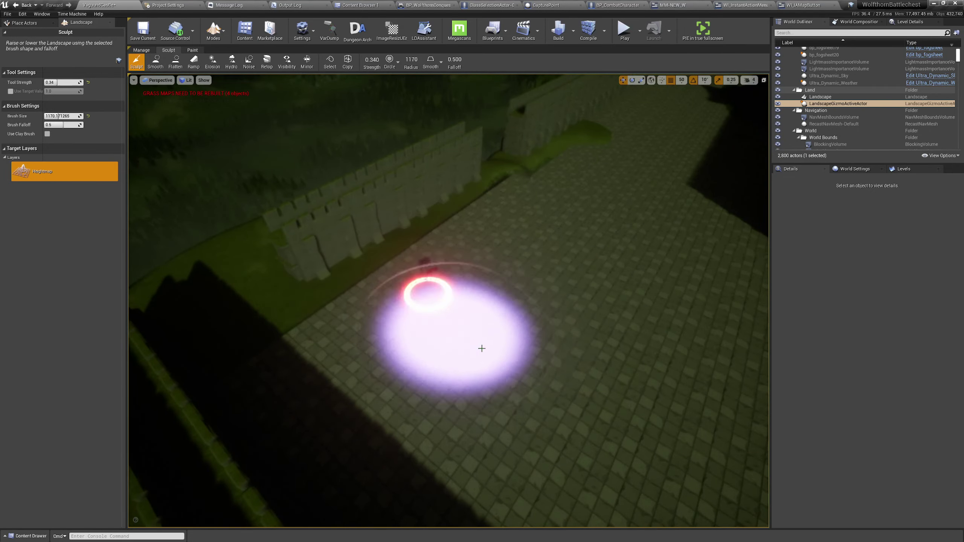
# - Lower the terrain under the paved corridor along the outer battlement wall, next to the remaining grass patch
pyautogui.moveTo(481, 348); pyautogui.dragTo(537, 368, button='right')
pyautogui.moveTo(376, 246)
pyautogui.mouseDown(button='right')
pyautogui.moveTo(406, 182)
pyautogui.moveTo(421, 190)
pyautogui.mouseUp(button='right')
pyautogui.press('w')
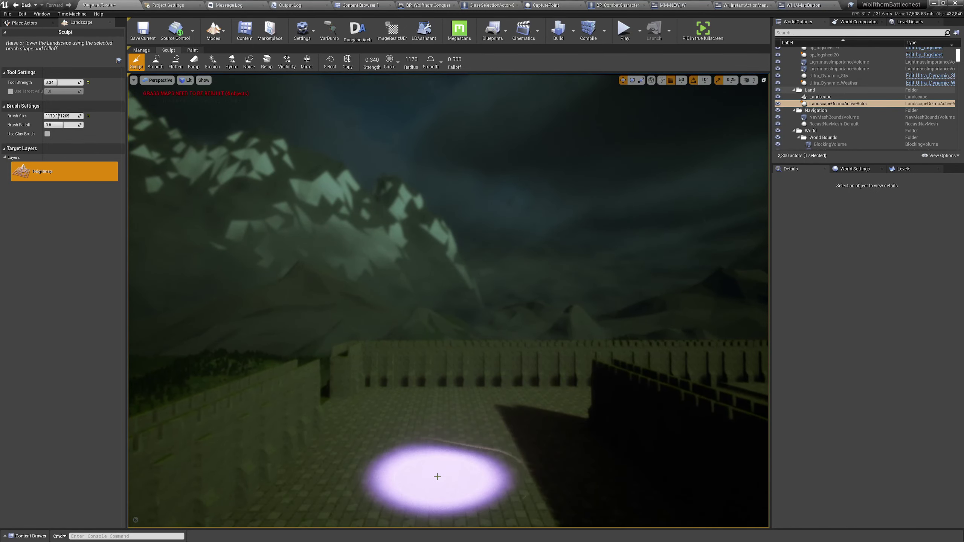
pyautogui.moveTo(437, 477)
pyautogui.mouseDown(button='right')
pyautogui.moveTo(372, 506)
pyautogui.moveTo(311, 511)
pyautogui.mouseUp(button='right')
pyautogui.press('s')
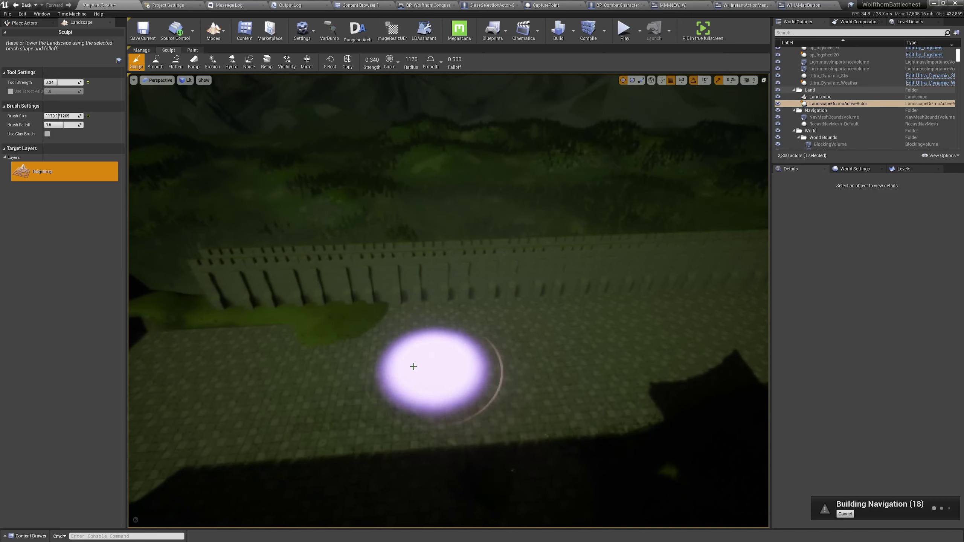
pyautogui.keyDown('shift'); pyautogui.moveTo(413, 366); pyautogui.dragTo(570, 398); pyautogui.keyUp('shift')
# - Examine the castle's courtyards, corridors and wall bases from above for grass still showing through the paving
pyautogui.moveTo(440, 392)
pyautogui.mouseDown(button='right')
pyautogui.moveTo(383, 406)
pyautogui.moveTo(410, 402)
pyautogui.moveTo(463, 364)
pyautogui.moveTo(475, 383)
pyautogui.moveTo(463, 409)
pyautogui.mouseUp(button='right')
pyautogui.press('w')
pyautogui.moveTo(484, 237); pyautogui.dragTo(430, 271, button='right')
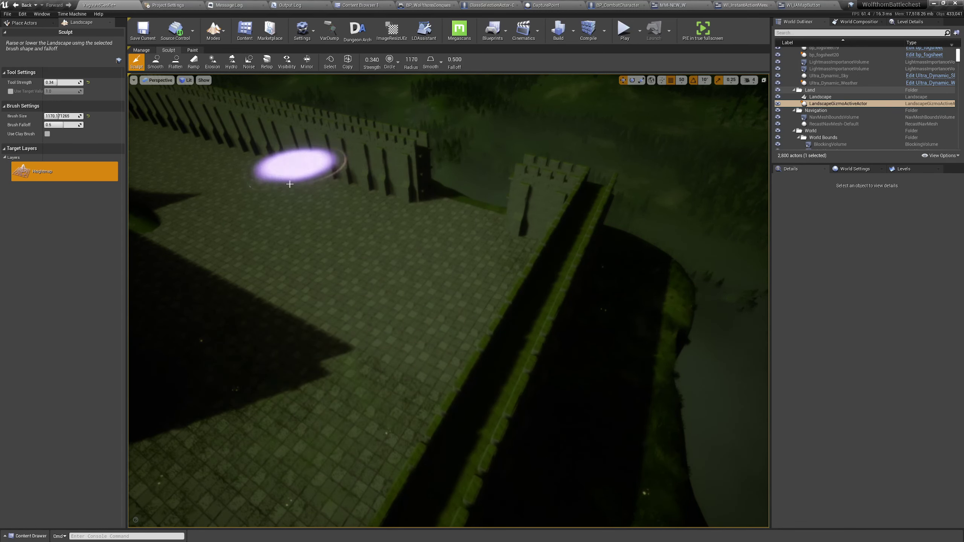
pyautogui.moveTo(282, 192); pyautogui.dragTo(232, 166, button='right')
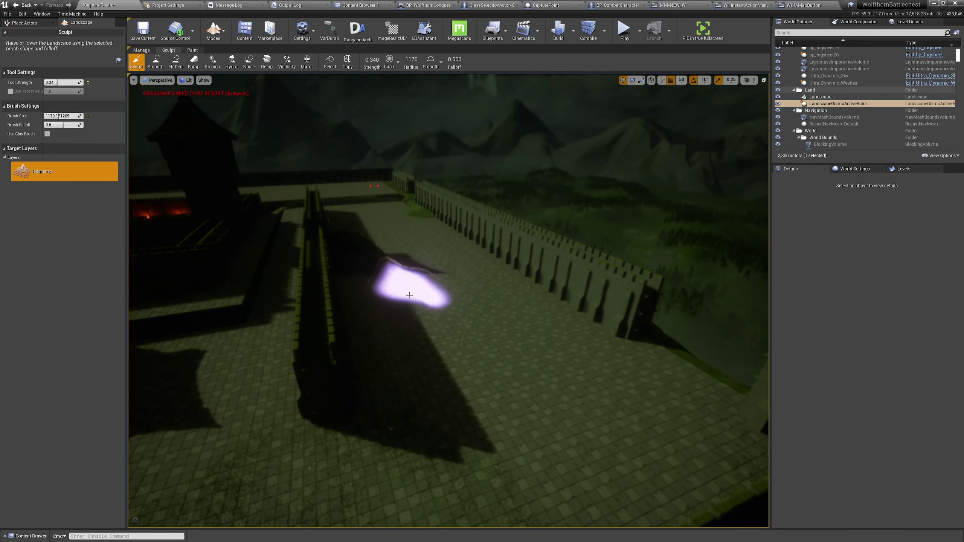
pyautogui.moveTo(543, 391)
pyautogui.mouseDown(button='right')
pyautogui.moveTo(497, 397)
pyautogui.moveTo(402, 365)
pyautogui.moveTo(364, 372)
pyautogui.moveTo(349, 391)
pyautogui.mouseUp(button='right')
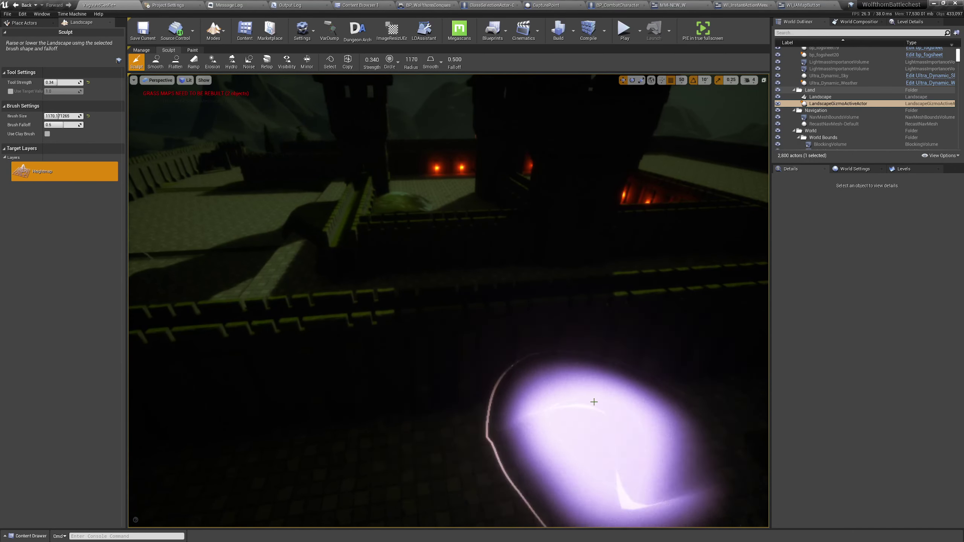
pyautogui.moveTo(564, 407); pyautogui.dragTo(451, 374, button='right')
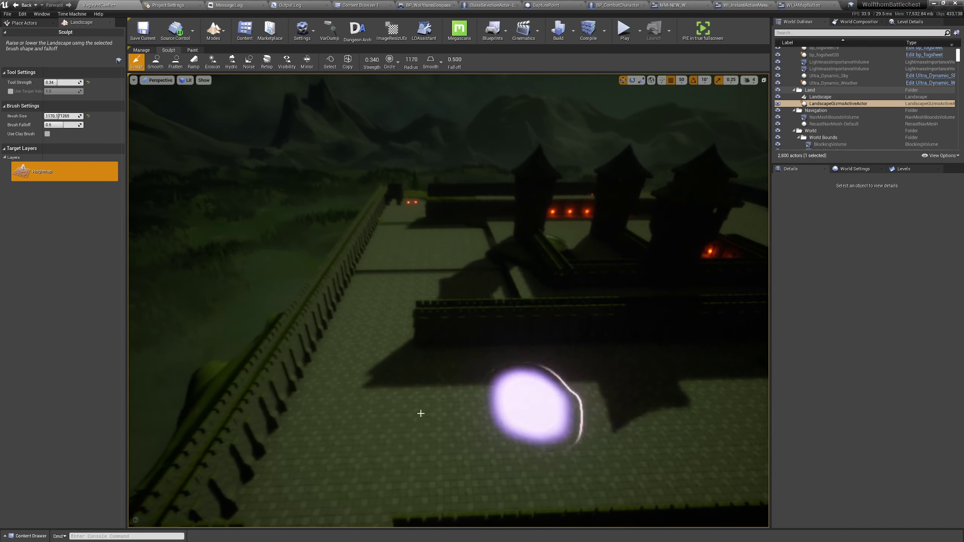
pyautogui.moveTo(431, 334)
pyautogui.mouseDown(button='right')
pyautogui.moveTo(425, 292)
pyautogui.moveTo(410, 304)
pyautogui.moveTo(562, 284)
pyautogui.moveTo(558, 316)
pyautogui.moveTo(591, 266)
pyautogui.moveTo(630, 253)
pyautogui.moveTo(645, 273)
pyautogui.moveTo(456, 410)
pyautogui.mouseUp(button='right')
pyautogui.moveTo(452, 332)
pyautogui.mouseDown(button='right')
pyautogui.moveTo(421, 319)
pyautogui.moveTo(465, 195)
pyautogui.mouseUp(button='right')
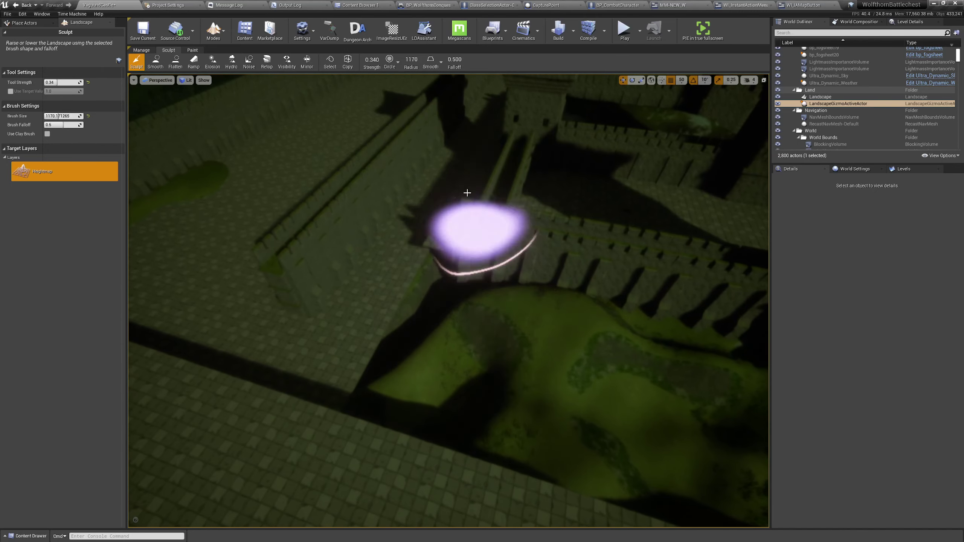
# - Flatten the grass patch between the battlement wall and the surrounding paved floor with the Flatten brush
pyautogui.click(176, 60)
pyautogui.moveTo(534, 349)
pyautogui.mouseDown()
pyautogui.moveTo(367, 388)
pyautogui.moveTo(469, 366)
pyautogui.moveTo(459, 309)
pyautogui.moveTo(433, 275)
pyautogui.moveTo(418, 327)
pyautogui.moveTo(451, 292)
pyautogui.moveTo(465, 311)
pyautogui.moveTo(521, 334)
pyautogui.moveTo(550, 406)
pyautogui.mouseUp()
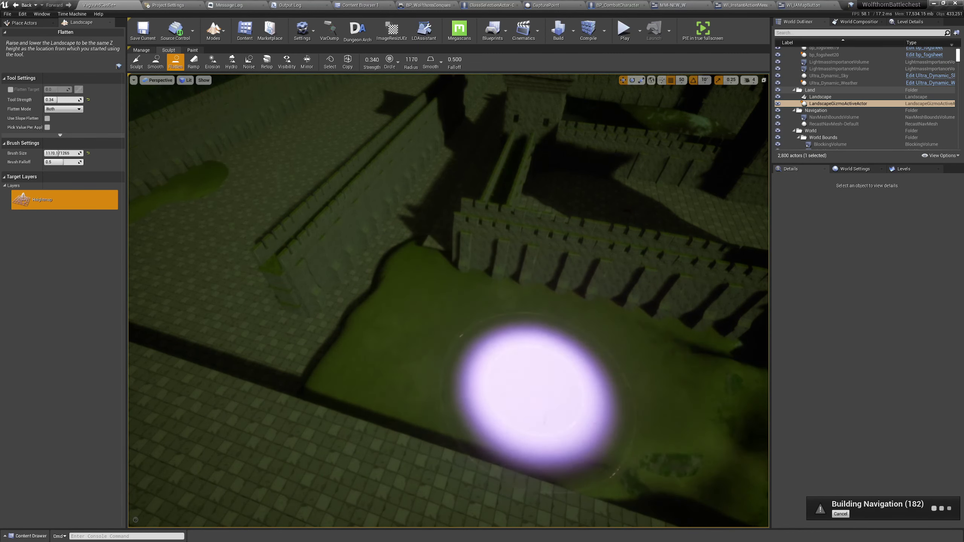
pyautogui.moveTo(550, 407); pyautogui.dragTo(409, 342, button='right')
pyautogui.moveTo(408, 342)
pyautogui.mouseDown()
pyautogui.moveTo(508, 347)
pyautogui.moveTo(467, 308)
pyautogui.moveTo(434, 334)
pyautogui.mouseUp()
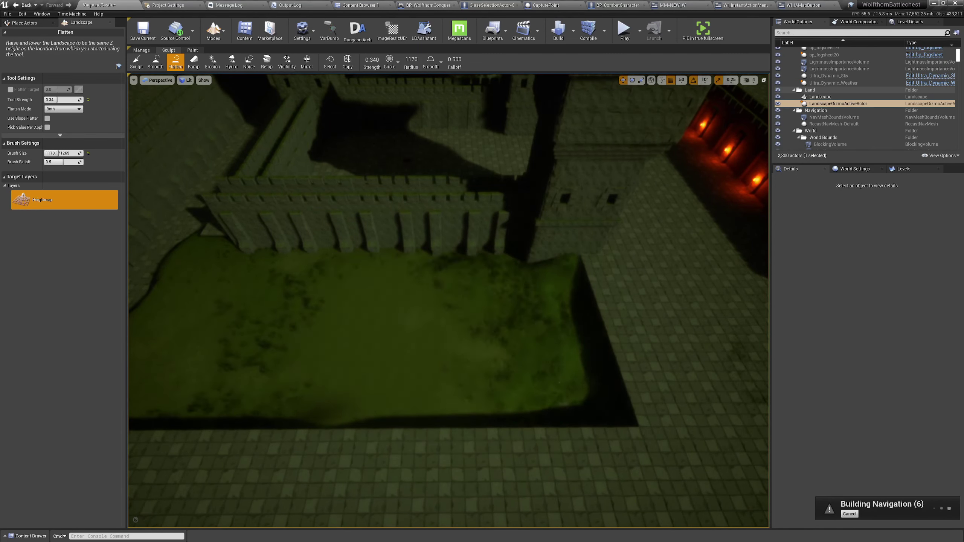
pyautogui.moveTo(434, 334)
pyautogui.mouseDown(button='right')
pyautogui.moveTo(532, 330)
pyautogui.moveTo(436, 342)
pyautogui.mouseUp(button='right')
pyautogui.moveTo(437, 342)
pyautogui.mouseDown()
pyautogui.moveTo(542, 304)
pyautogui.moveTo(535, 237)
pyautogui.mouseUp()
pyautogui.press('w')
pyautogui.moveTo(536, 237)
pyautogui.mouseDown(button='right')
pyautogui.moveTo(531, 182)
pyautogui.moveTo(522, 178)
pyautogui.mouseUp(button='right')
pyautogui.moveTo(474, 273); pyautogui.dragTo(455, 262, button='right')
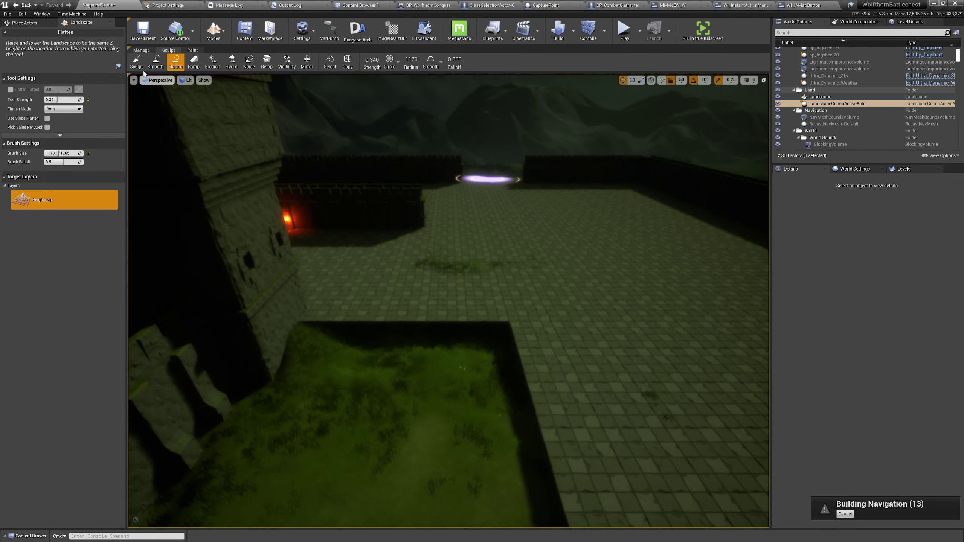
# - Raise the terrain at the corner and outer edges of the grass patch to cover the gap to the paving with the Sculpt brush
pyautogui.click(137, 62)
pyautogui.moveTo(462, 360)
pyautogui.mouseDown()
pyautogui.moveTo(359, 351)
pyautogui.moveTo(523, 340)
pyautogui.moveTo(546, 402)
pyautogui.moveTo(519, 340)
pyautogui.moveTo(512, 372)
pyautogui.mouseUp()
pyautogui.moveTo(497, 448); pyautogui.dragTo(528, 370, button='right')
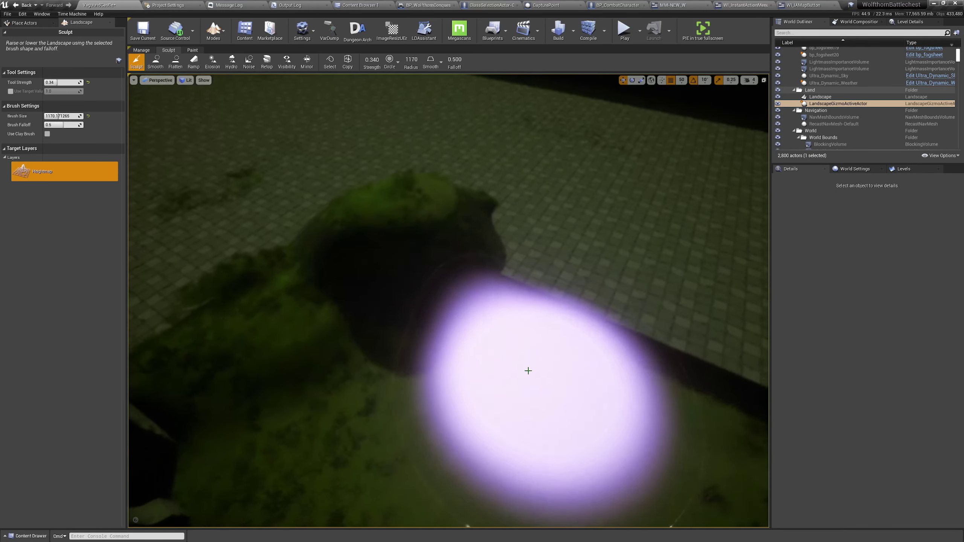
pyautogui.moveTo(528, 371); pyautogui.dragTo(573, 322)
pyautogui.moveTo(573, 323); pyautogui.dragTo(637, 319, button='right')
pyautogui.moveTo(561, 300)
pyautogui.mouseDown()
pyautogui.moveTo(525, 286)
pyautogui.moveTo(409, 291)
pyautogui.moveTo(598, 289)
pyautogui.moveTo(569, 319)
pyautogui.mouseUp()
pyautogui.moveTo(569, 319)
pyautogui.mouseDown(button='right')
pyautogui.moveTo(463, 273)
pyautogui.moveTo(449, 316)
pyautogui.mouseUp(button='right')
# - Smooth the raised mounds across the grass patch in front of the battlement wall with the Smooth brush
pyautogui.click(156, 62)
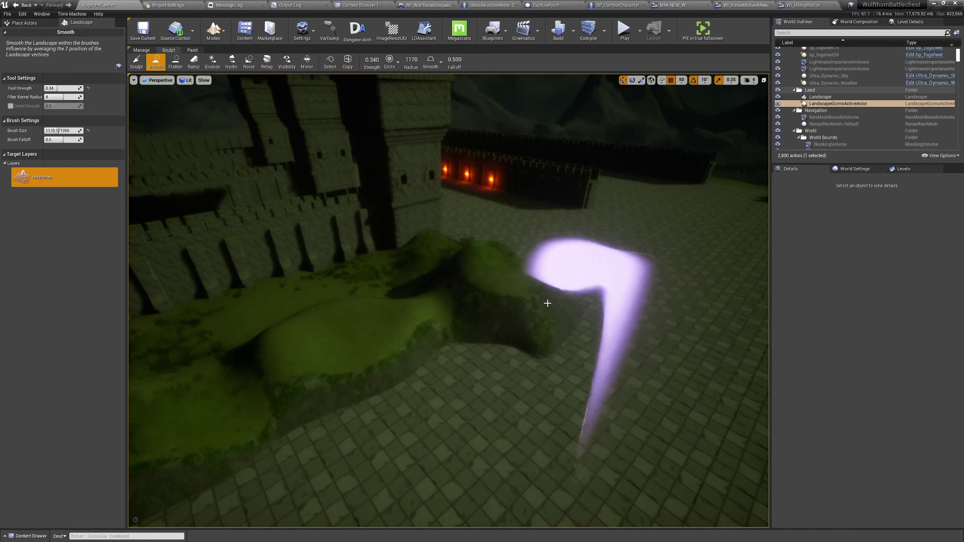
pyautogui.moveTo(418, 274)
pyautogui.mouseDown()
pyautogui.moveTo(314, 337)
pyautogui.moveTo(333, 350)
pyautogui.mouseUp()
pyautogui.moveTo(333, 351); pyautogui.dragTo(432, 329, button='right')
pyautogui.moveTo(433, 329); pyautogui.dragTo(255, 358)
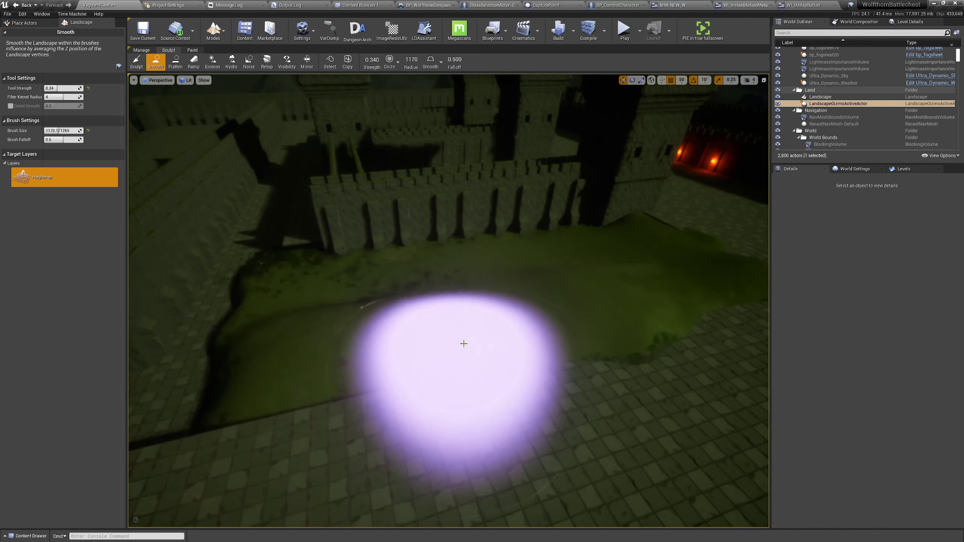
# - Leave landscape editing and select the CapturePoint2 and CapturePoint flags standing in the torch-lit paved courtyards
pyautogui.moveTo(621, 392)
pyautogui.mouseDown(button='right')
pyautogui.moveTo(497, 370)
pyautogui.moveTo(289, 375)
pyautogui.mouseUp(button='right')
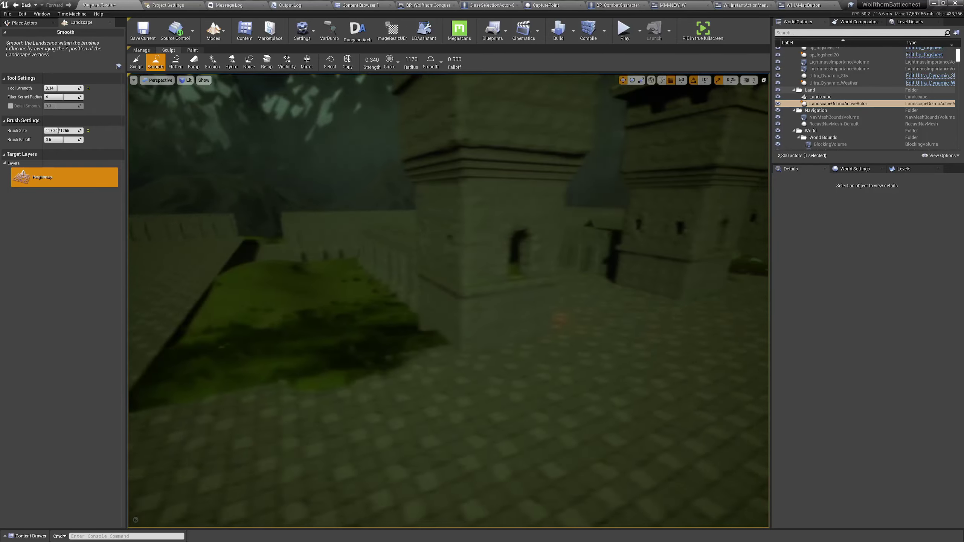
pyautogui.moveTo(520, 446); pyautogui.dragTo(484, 435, button='right')
pyautogui.moveTo(422, 390)
pyautogui.mouseDown(button='right')
pyautogui.moveTo(440, 393)
pyautogui.moveTo(379, 398)
pyautogui.mouseUp(button='right')
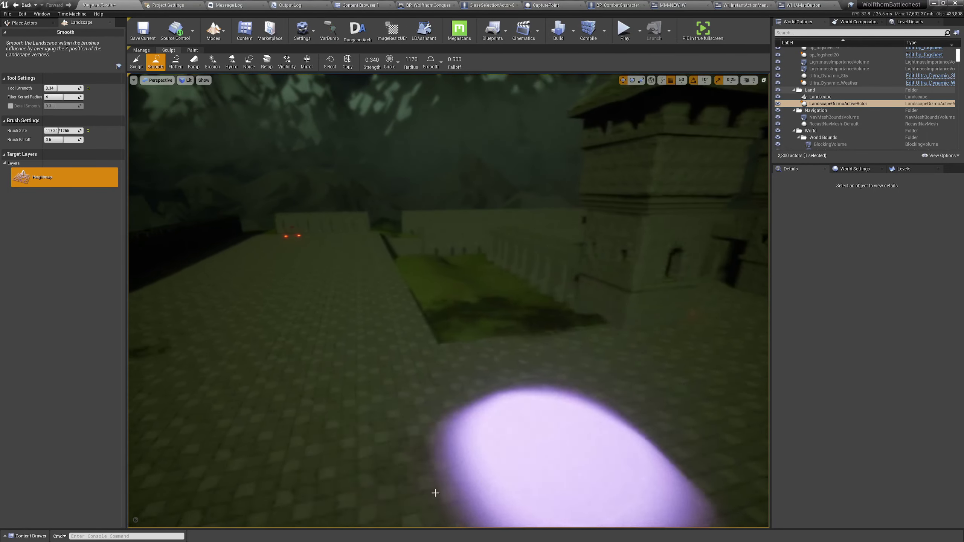
pyautogui.moveTo(555, 443)
pyautogui.mouseDown(button='right')
pyautogui.moveTo(683, 455)
pyautogui.moveTo(668, 452)
pyautogui.moveTo(690, 387)
pyautogui.moveTo(667, 364)
pyautogui.moveTo(550, 375)
pyautogui.moveTo(580, 374)
pyautogui.moveTo(379, 346)
pyautogui.mouseUp(button='right')
pyautogui.moveTo(560, 440)
pyautogui.mouseDown(button='right')
pyautogui.moveTo(538, 429)
pyautogui.moveTo(560, 441)
pyautogui.moveTo(470, 433)
pyautogui.moveTo(531, 433)
pyautogui.moveTo(538, 463)
pyautogui.mouseUp(button='right')
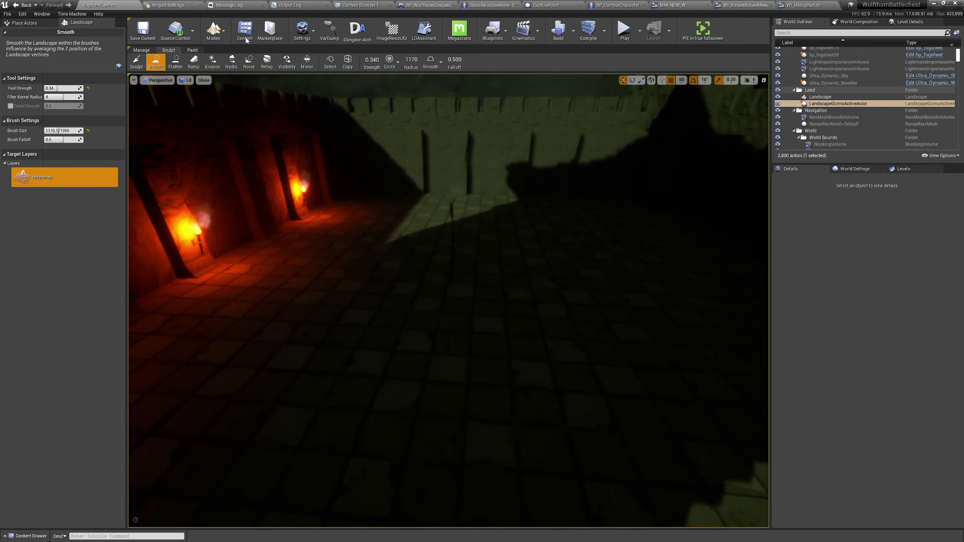
pyautogui.click(227, 53)
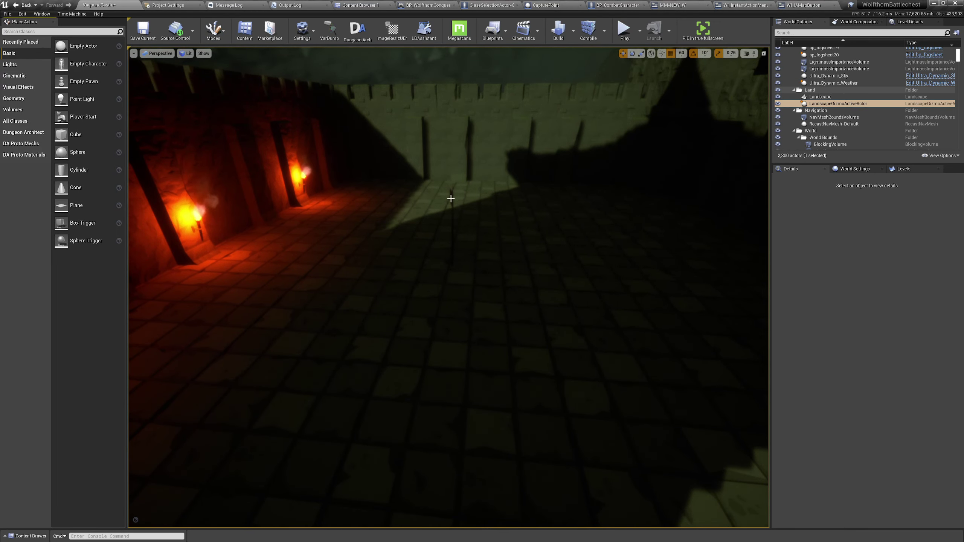
pyautogui.click(455, 257)
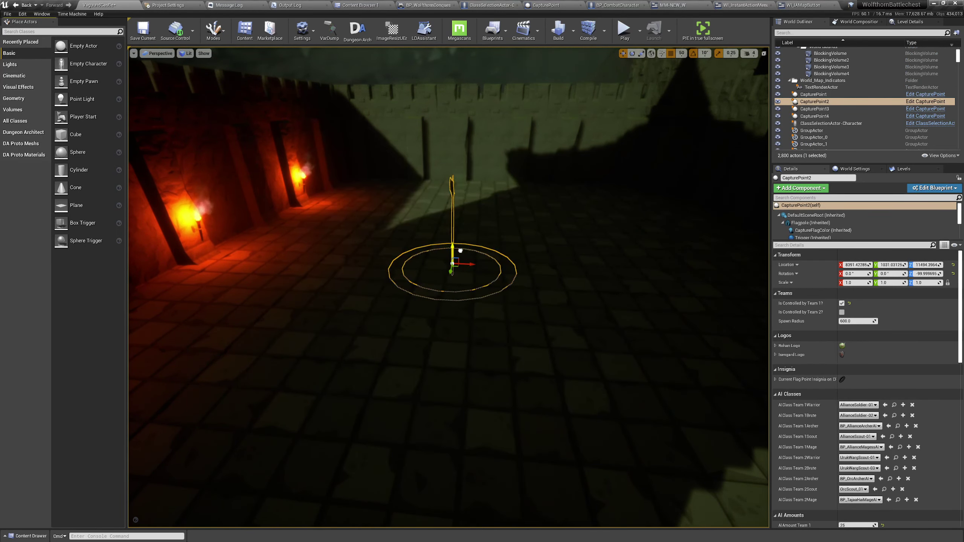
pyautogui.moveTo(461, 241); pyautogui.dragTo(510, 209, button='right')
pyautogui.press('w')
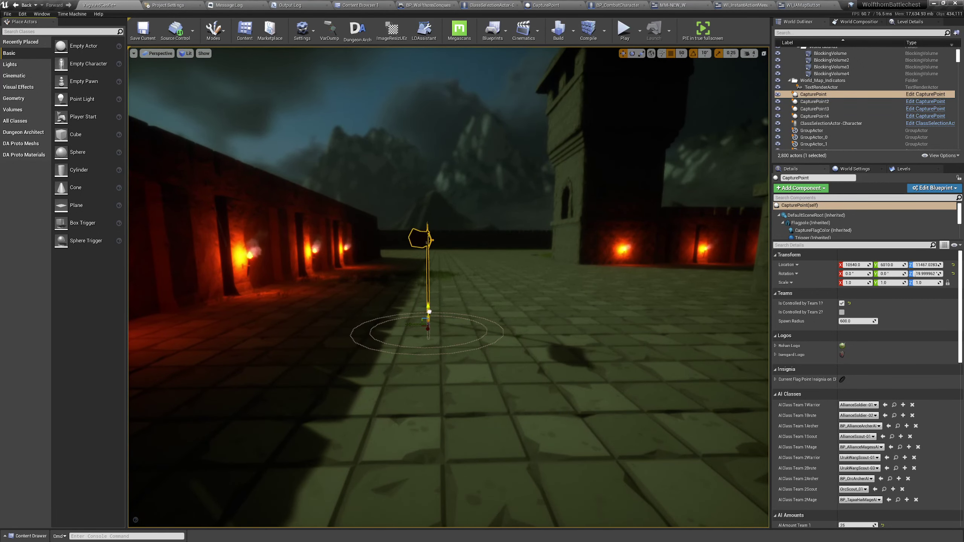
# - Raise the CapturePoint flag by 50 units on Z so its ring sits above the courtyard paving
pyautogui.moveTo(432, 297); pyautogui.dragTo(431, 297, button='right')
pyautogui.moveTo(533, 317); pyautogui.dragTo(533, 312, button='right')
pyautogui.press('w')
pyautogui.press('w')
pyautogui.moveTo(448, 287); pyautogui.dragTo(131, 357, button='right')
pyautogui.press('d')
pyautogui.press('w')
pyautogui.press('w')
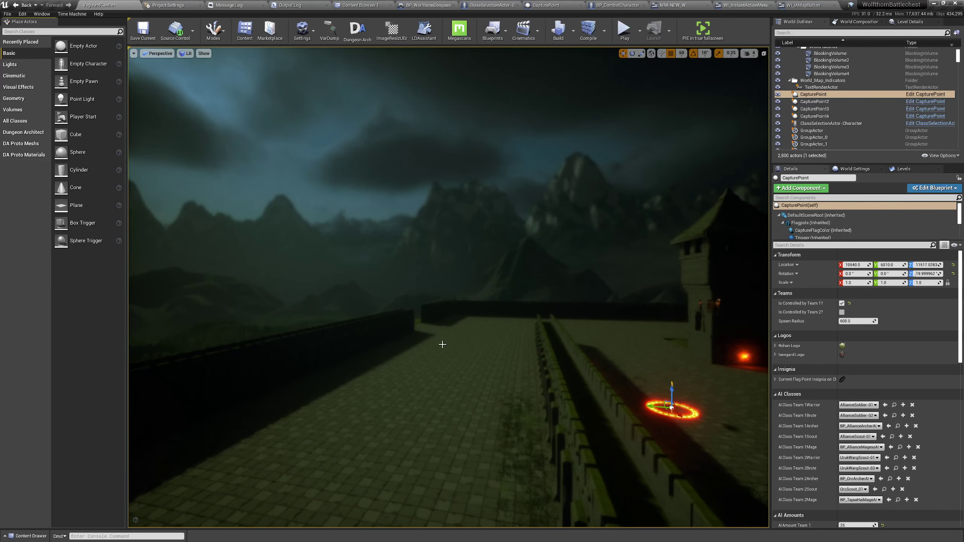
pyautogui.click(430, 334)
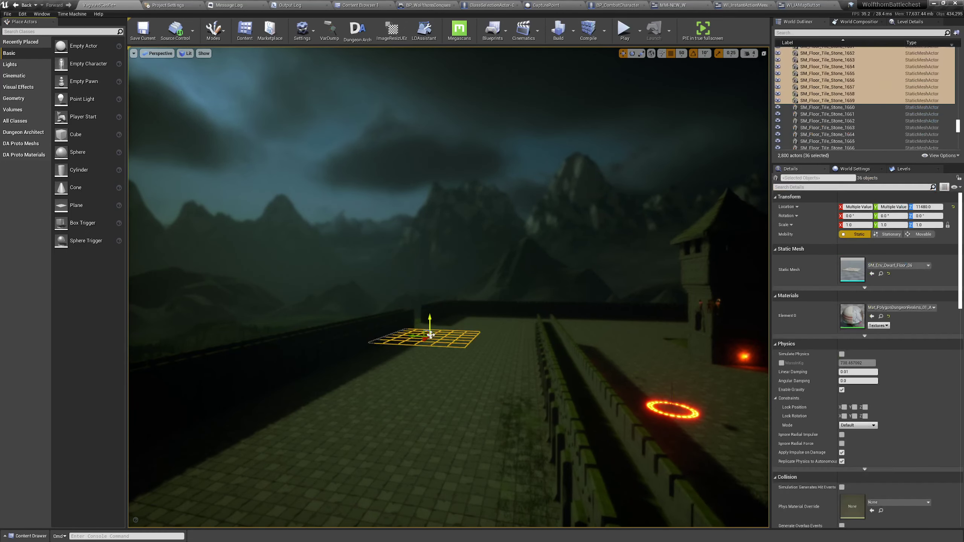
pyautogui.scroll(12, 865, 129)
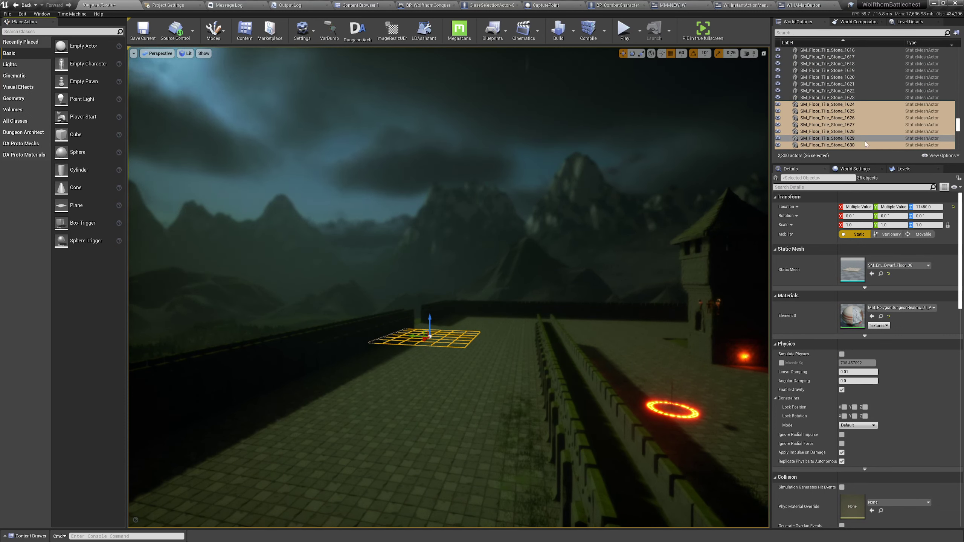
pyautogui.scroll(9, 861, 146)
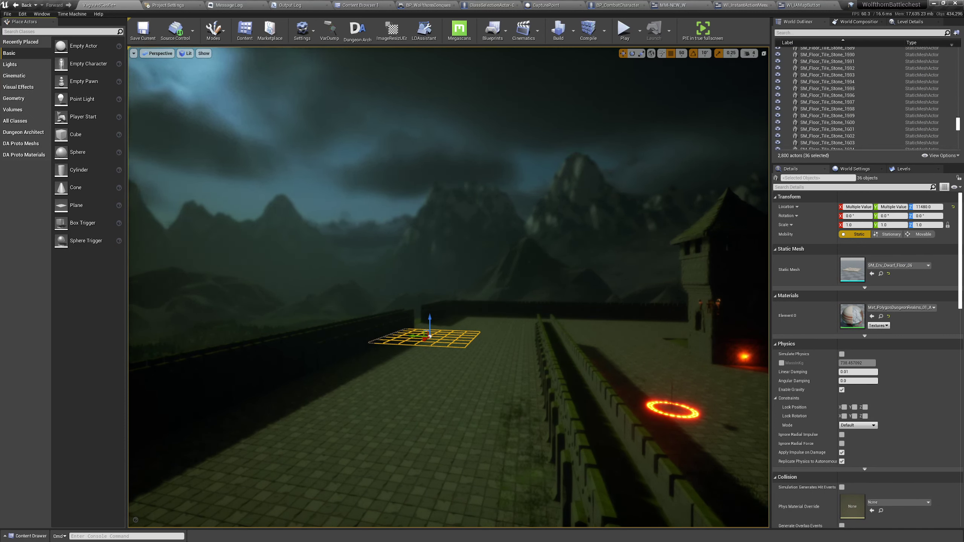
pyautogui.moveTo(960, 127); pyautogui.dragTo(957, 45)
pyautogui.scroll(-10, 889, 85)
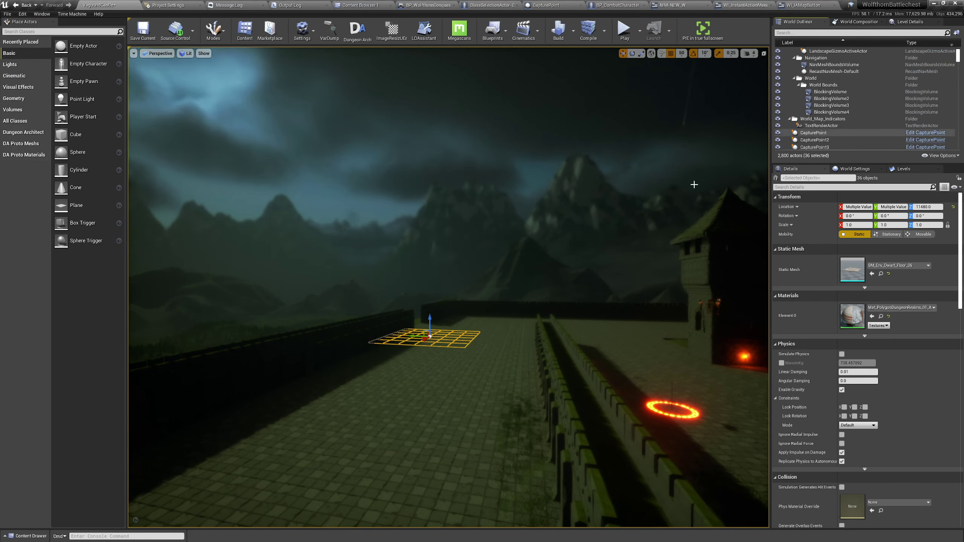
pyautogui.click(524, 320)
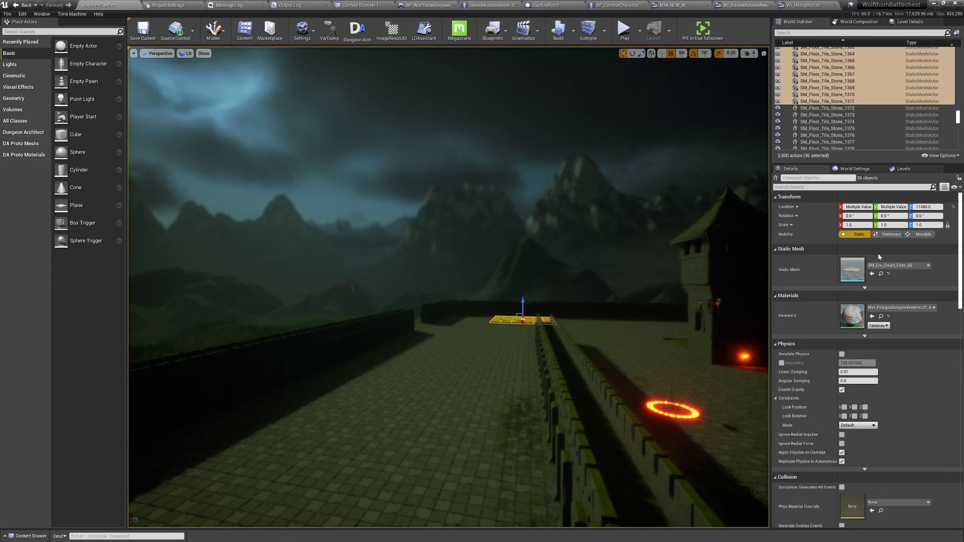
pyautogui.scroll(15, 828, 79)
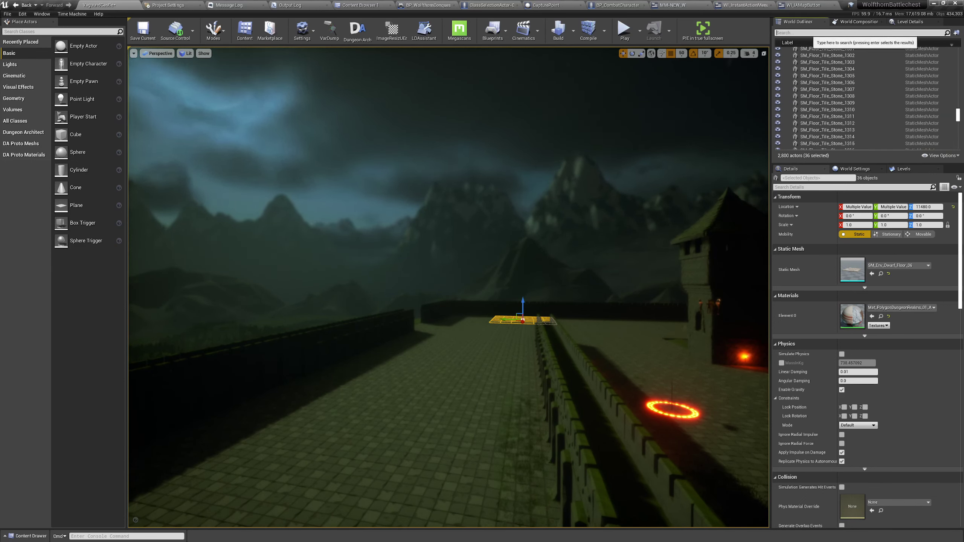
# - Filter the level's actors by "floor" and select every stone floor tile in the list
pyautogui.write('floor')
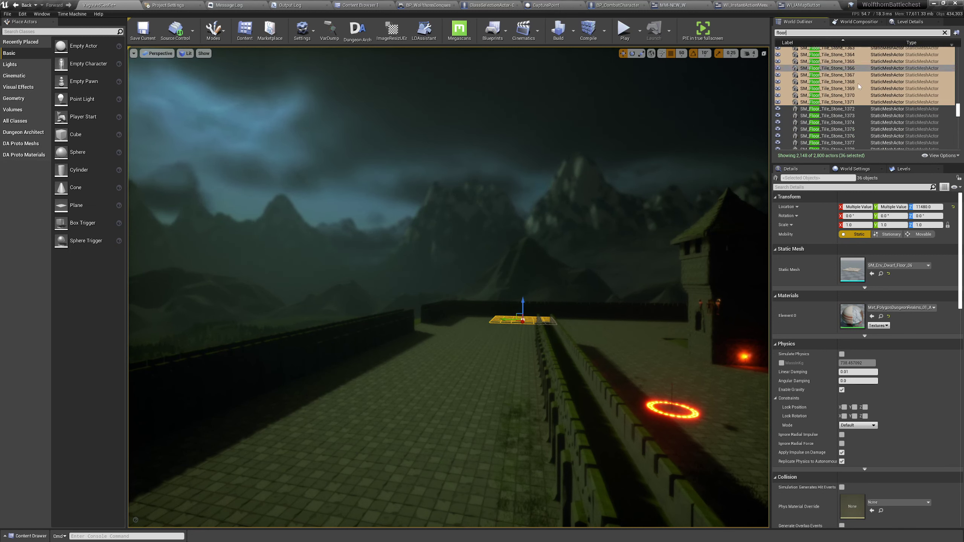
pyautogui.scroll(5, 859, 86)
pyautogui.moveTo(958, 110); pyautogui.dragTo(959, 144)
pyautogui.click(860, 59)
pyautogui.scroll(-12, 903, 82)
pyautogui.click(958, 144)
pyautogui.keyDown('shift'); pyautogui.click(884, 147); pyautogui.keyUp('shift')
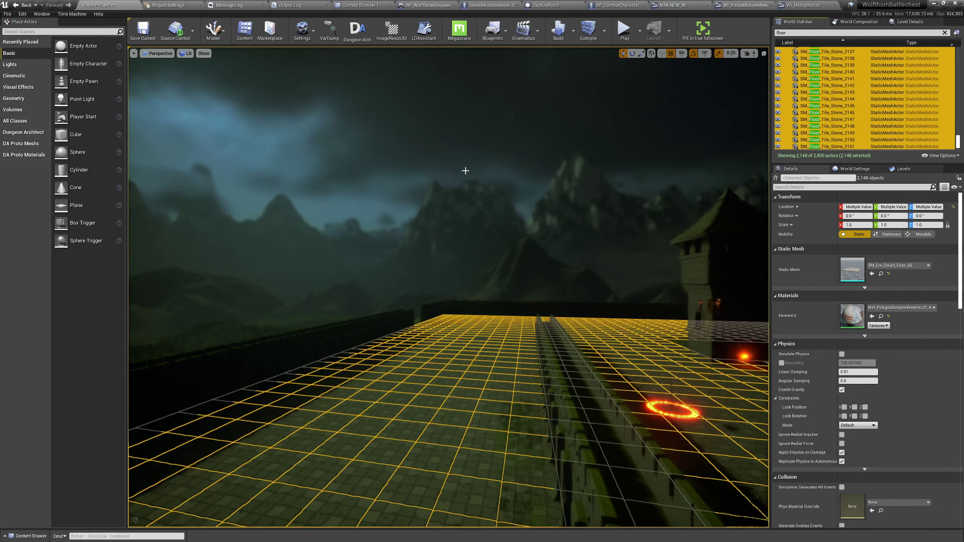
# - Filter the selected floor tiles' details by "nav" and enable filling collision underneath for the navmesh
pyautogui.press('f')
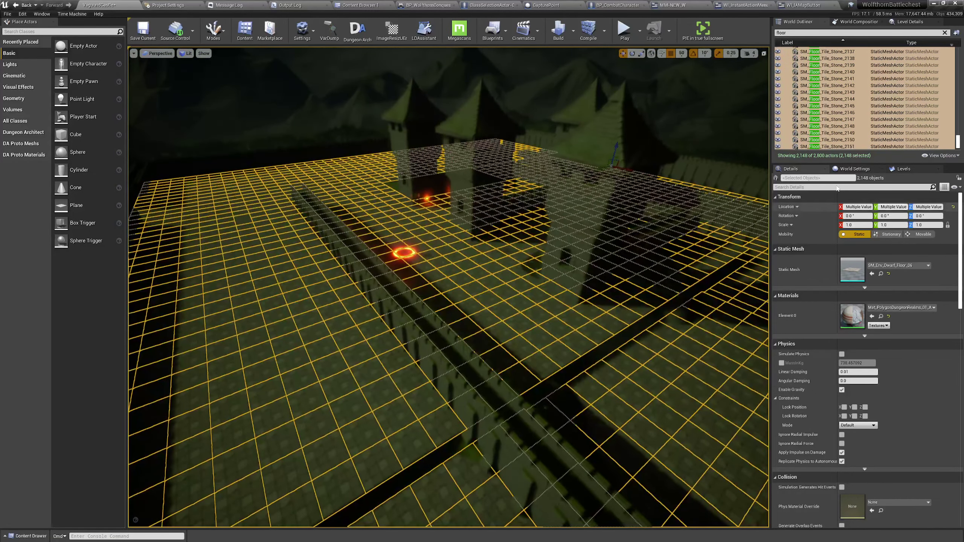
pyautogui.click(850, 186)
pyautogui.write('nav')
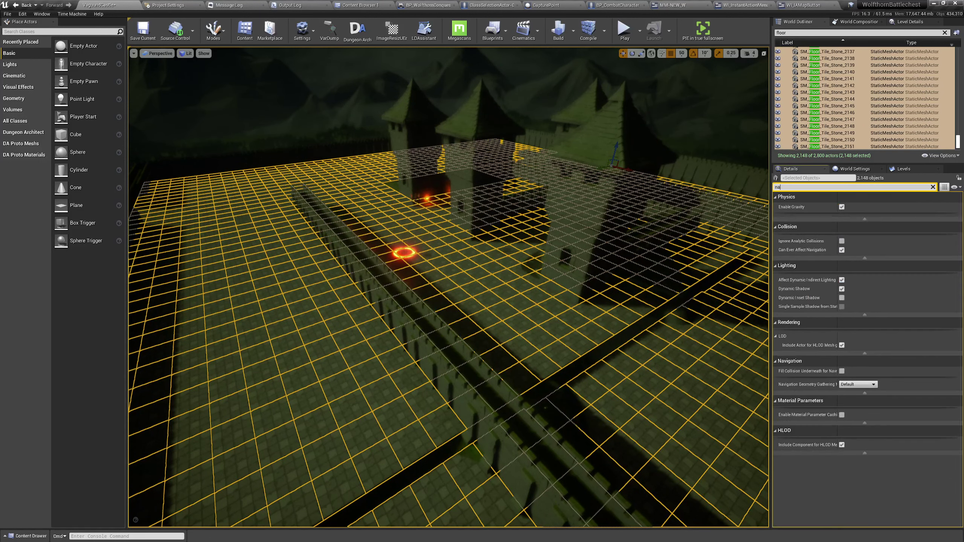
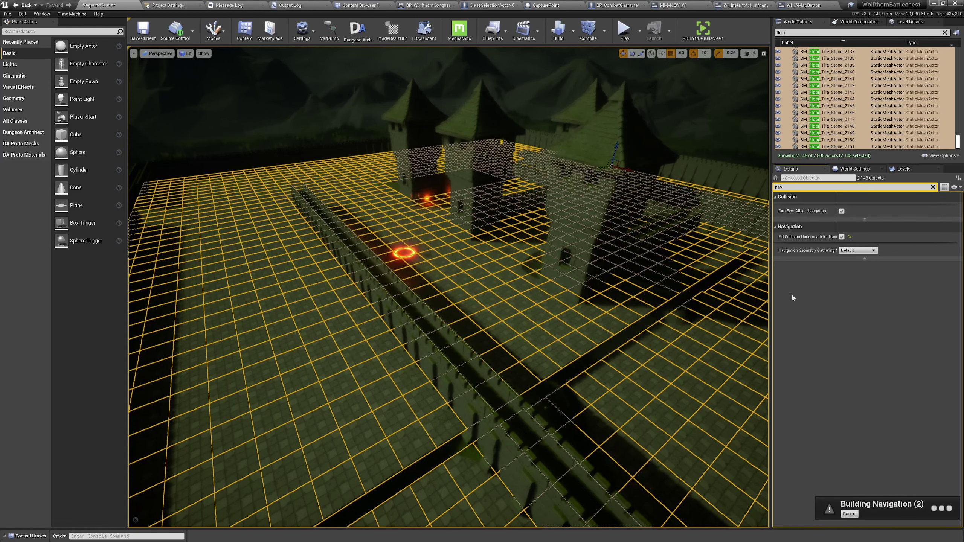
# - Inspect the navigation mesh coverage over the paved floor around the castle walls and towers
pyautogui.press('w')
pyautogui.moveTo(539, 279); pyautogui.dragTo(472, 309, button='right')
pyautogui.press('p')
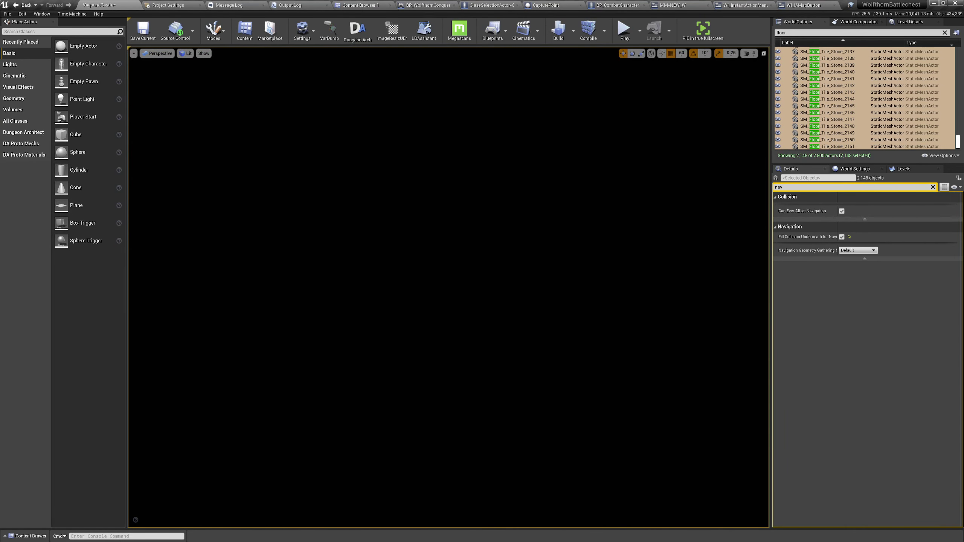
pyautogui.moveTo(496, 273); pyautogui.dragTo(497, 273, button='right')
pyautogui.press('g')
pyautogui.press('g')
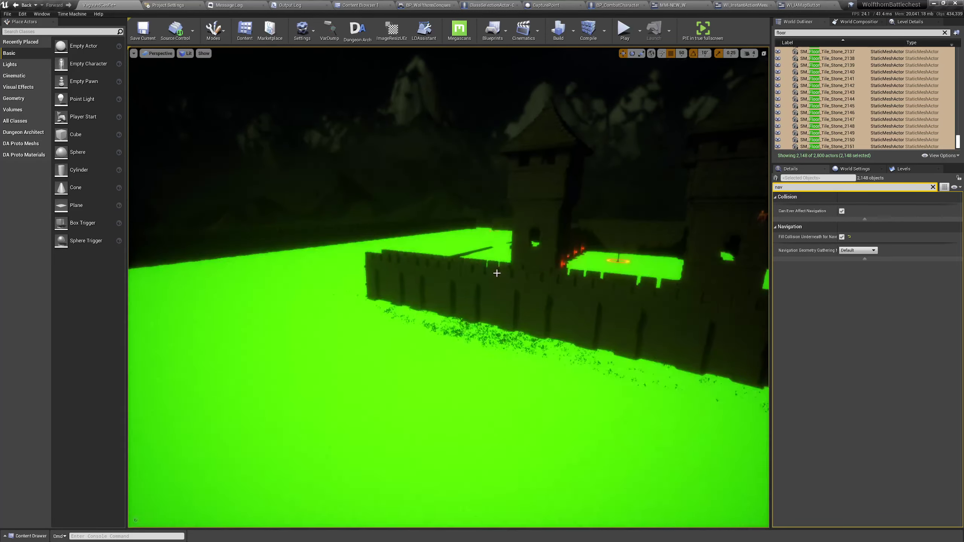
pyautogui.press('g')
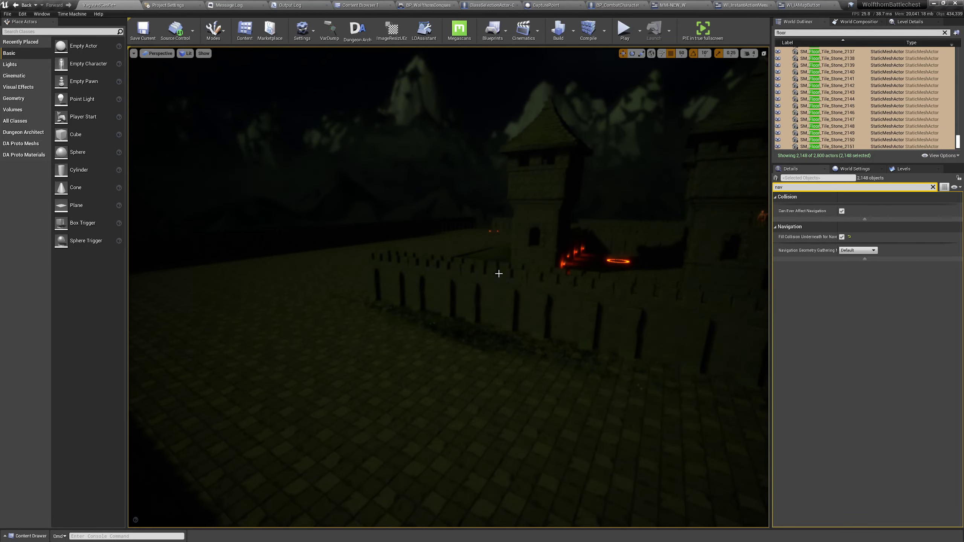
# - Deselect the floor tiles and clear the "floor" filter from the actor list
pyautogui.click(821, 79)
pyautogui.press('Escape')
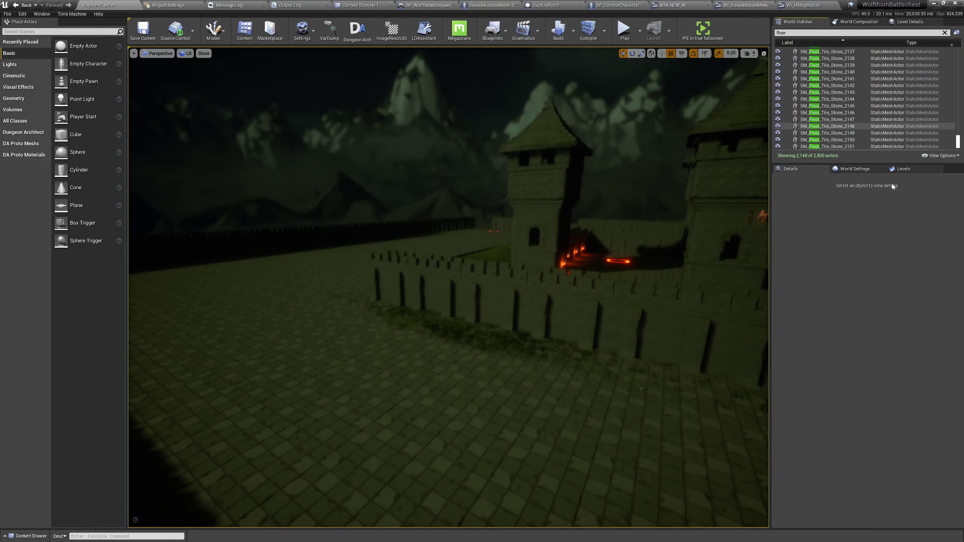
pyautogui.click(945, 32)
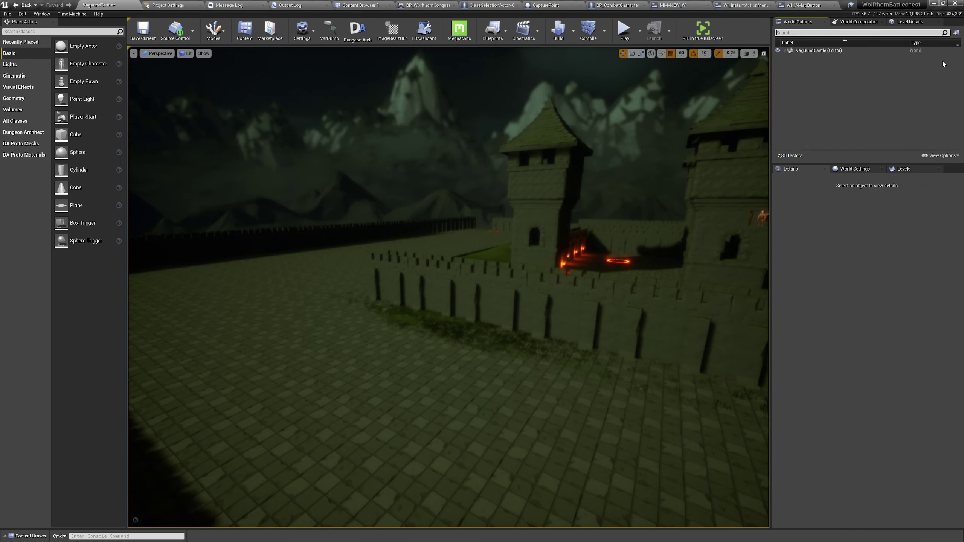
# - Smooth away the grass poking through the paving beside the outer battlement wall, and return to selection mode
pyautogui.moveTo(512, 166); pyautogui.dragTo(471, 166, button='right')
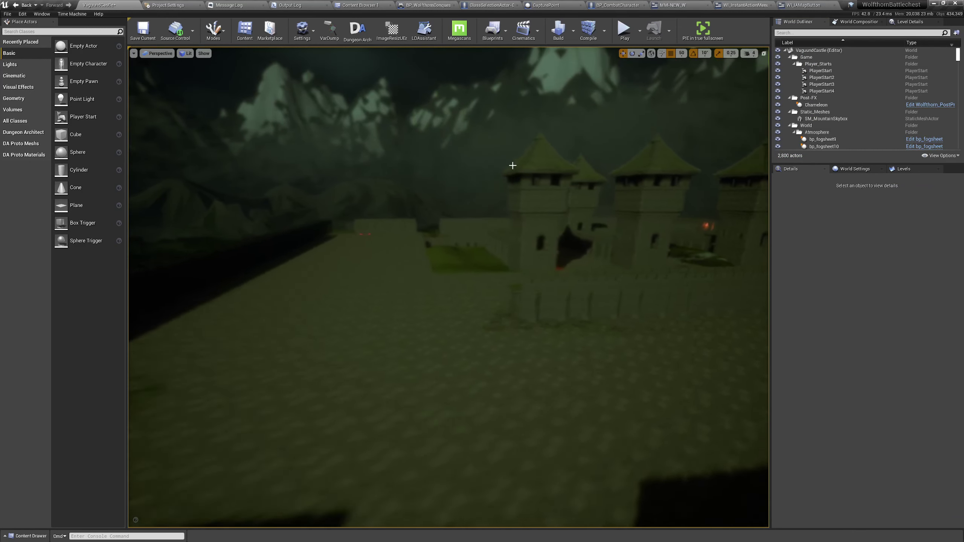
pyautogui.press('g')
pyautogui.press('g')
pyautogui.moveTo(553, 193); pyautogui.dragTo(622, 159, button='right')
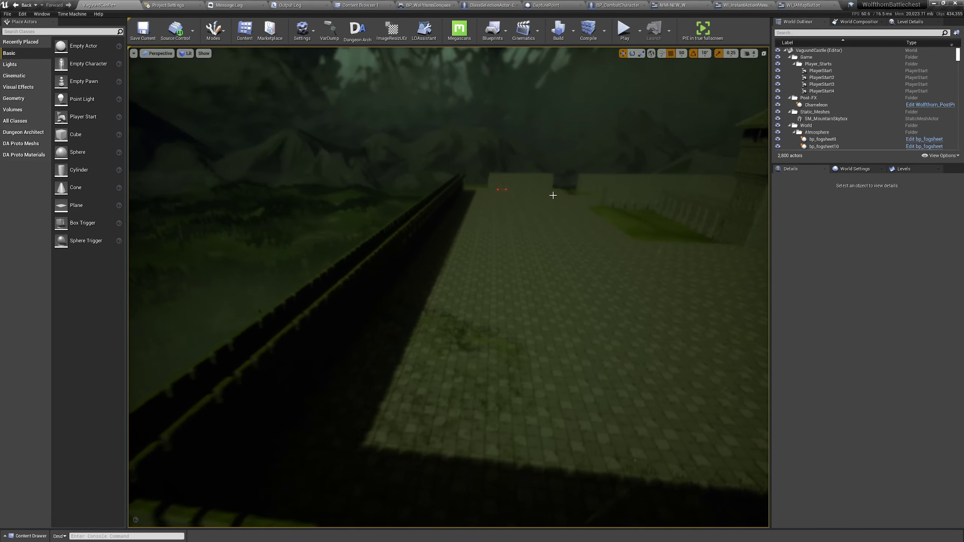
pyautogui.click(231, 65)
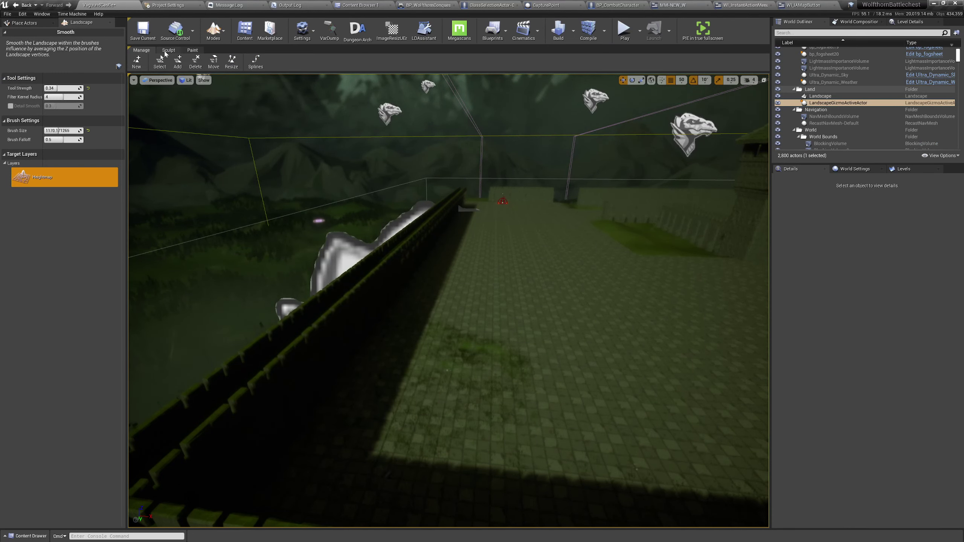
pyautogui.moveTo(487, 337)
pyautogui.mouseDown()
pyautogui.moveTo(486, 370)
pyautogui.moveTo(389, 482)
pyautogui.moveTo(440, 448)
pyautogui.mouseUp()
pyautogui.moveTo(440, 448)
pyautogui.mouseDown(button='right')
pyautogui.moveTo(418, 490)
pyautogui.moveTo(461, 437)
pyautogui.moveTo(450, 443)
pyautogui.mouseUp(button='right')
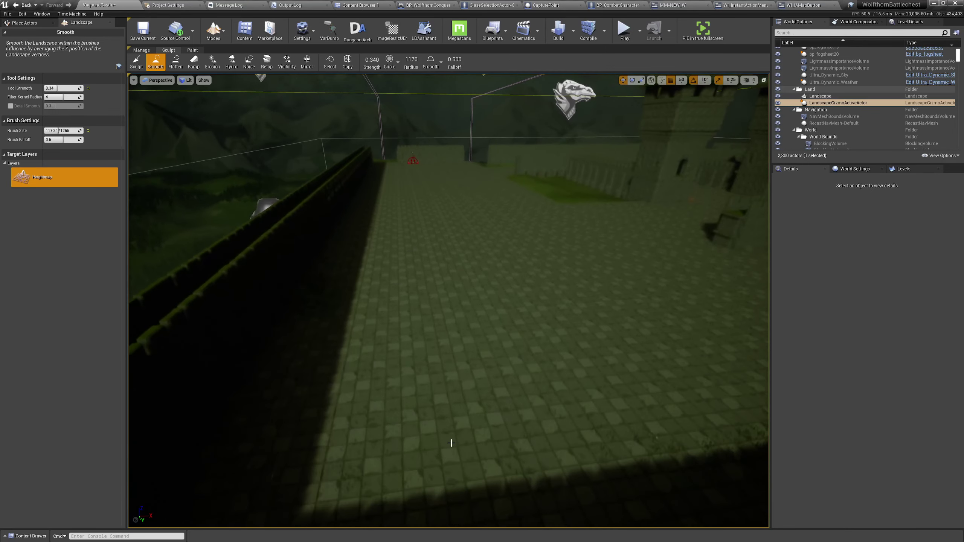
pyautogui.moveTo(525, 243); pyautogui.dragTo(541, 211, button='right')
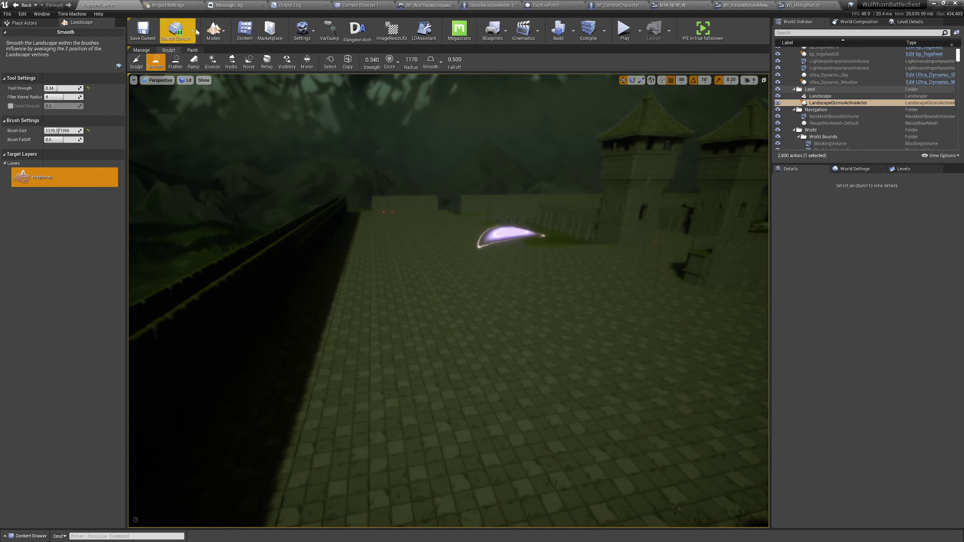
pyautogui.click(244, 54)
pyautogui.moveTo(366, 145); pyautogui.dragTo(389, 163, button='right')
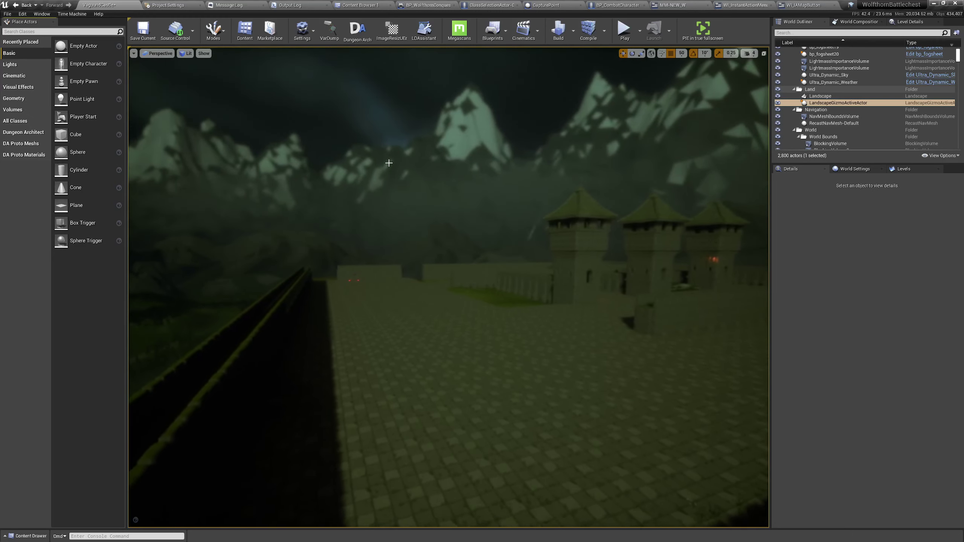
# - Playtest the castle level in full screen, switch the character class, walk toward the capture point in the courtyard, and end the session
pyautogui.click(2, 16)
pyautogui.click(27, 73)
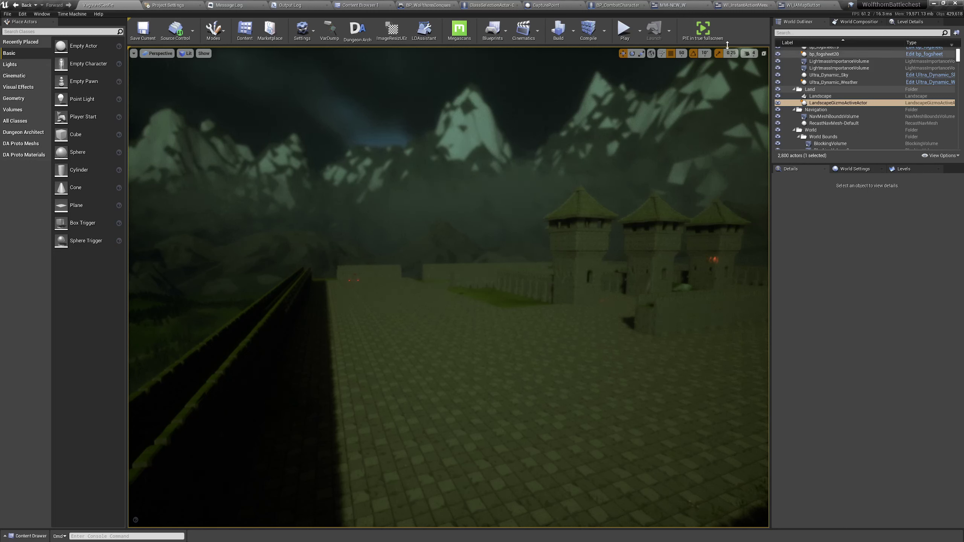
pyautogui.click(703, 37)
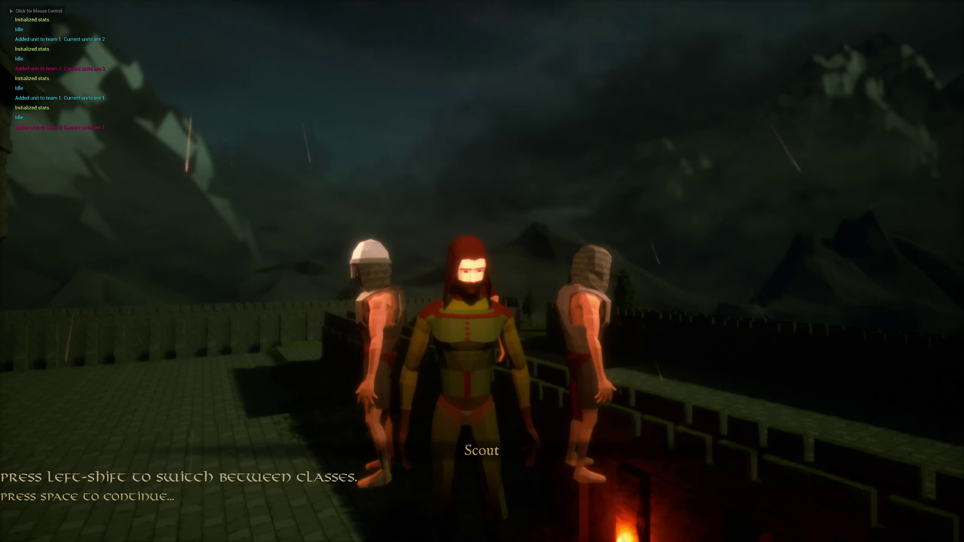
pyautogui.press('shift')
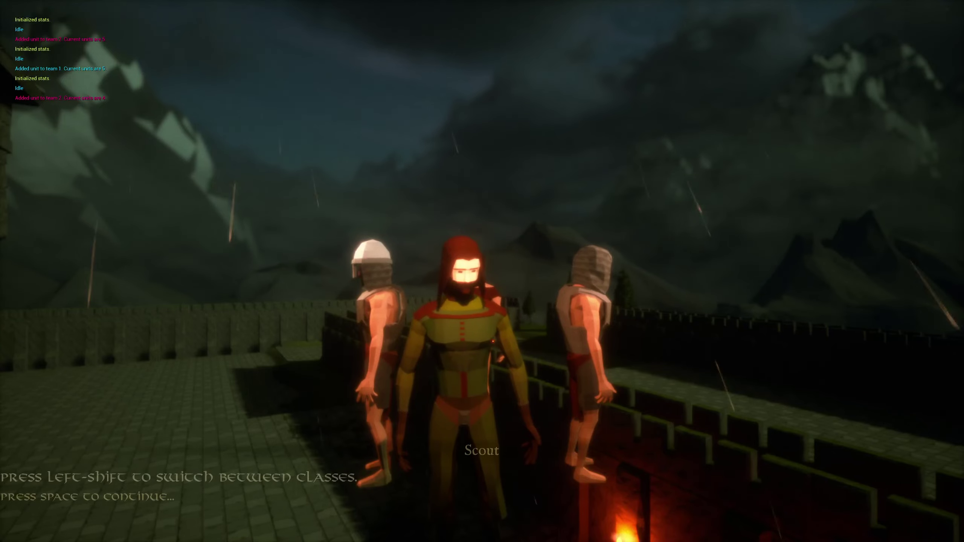
pyautogui.press('shift')
pyautogui.press('space')
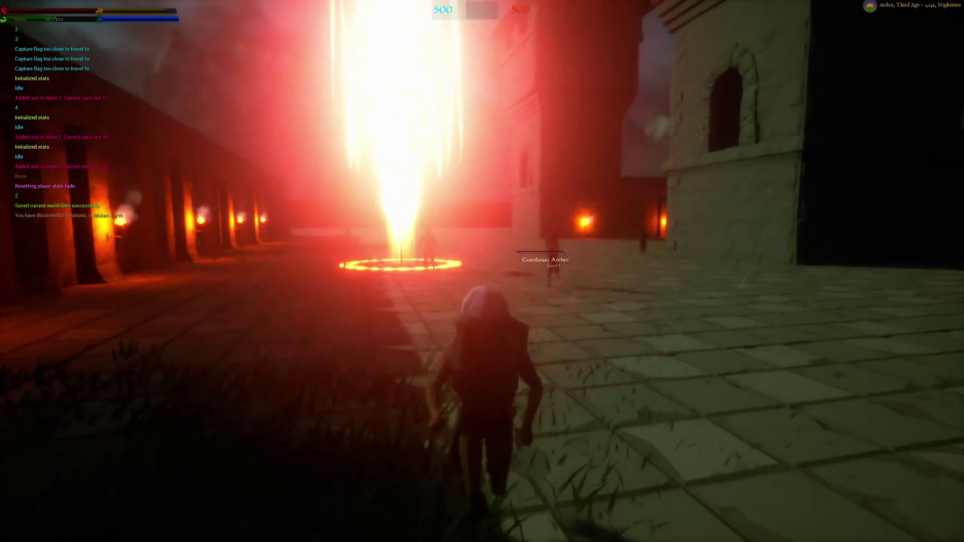
pyautogui.press('w')
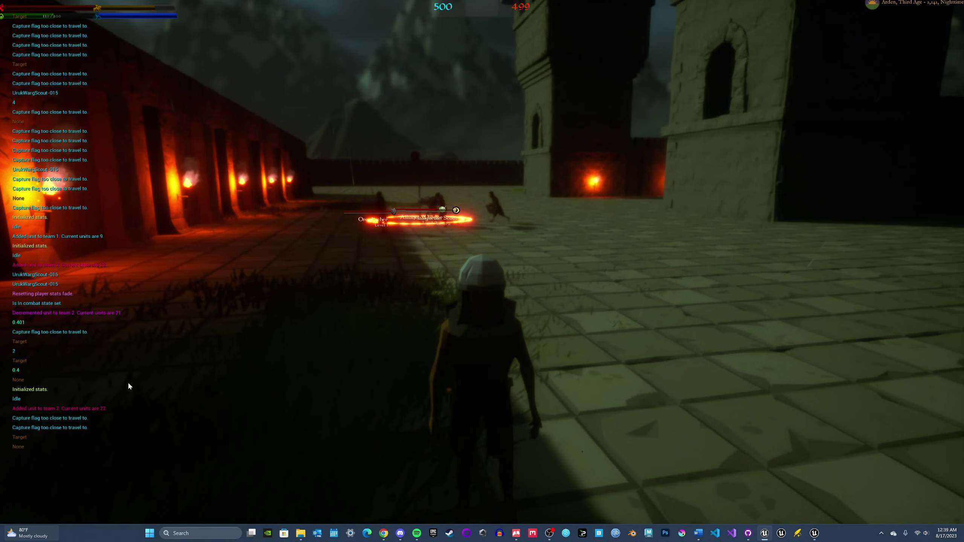
pyautogui.press('super+w')
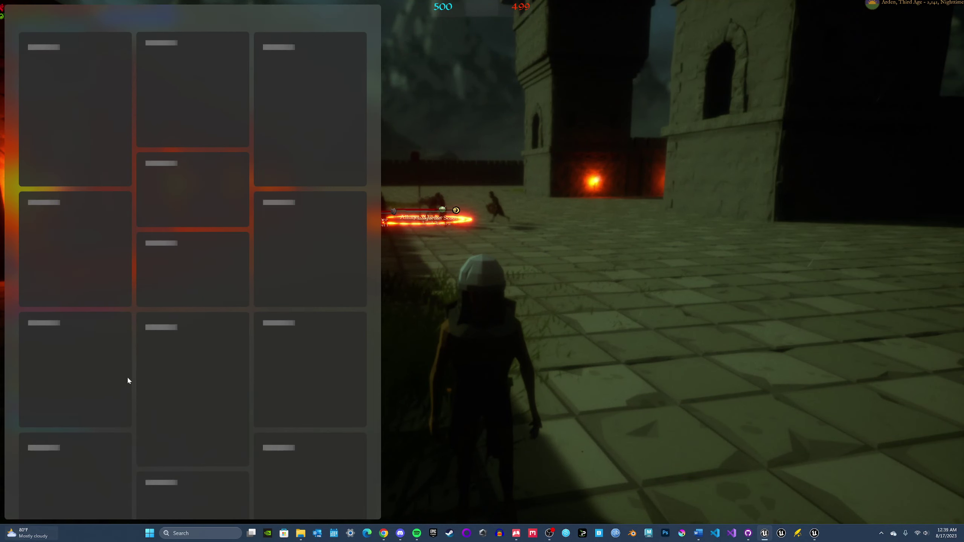
pyautogui.press('Escape')
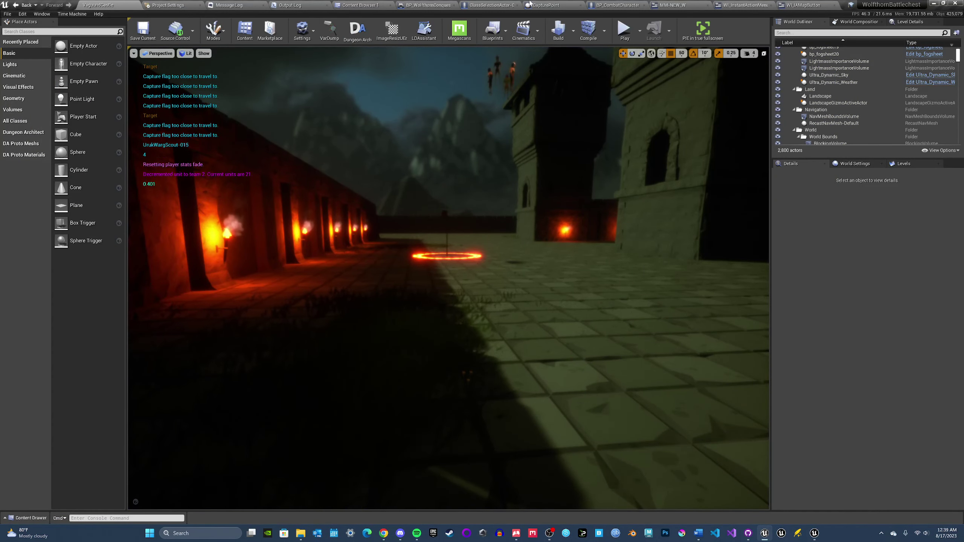
# - Look up BP_CombatCharacter's actor tags by filtering its details by "tag", clear the filter, and examine the Set Selected Class graph
pyautogui.click(631, 4)
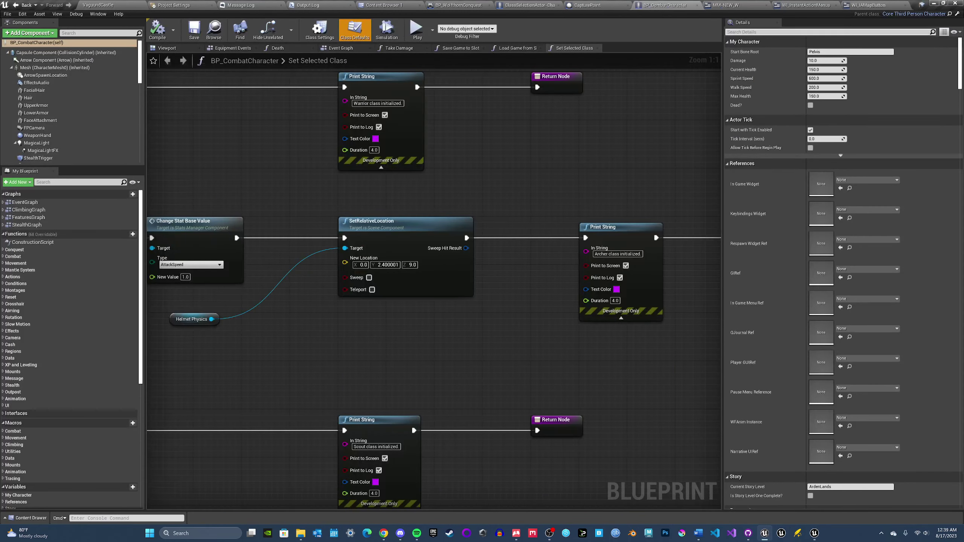
pyautogui.write('tag')
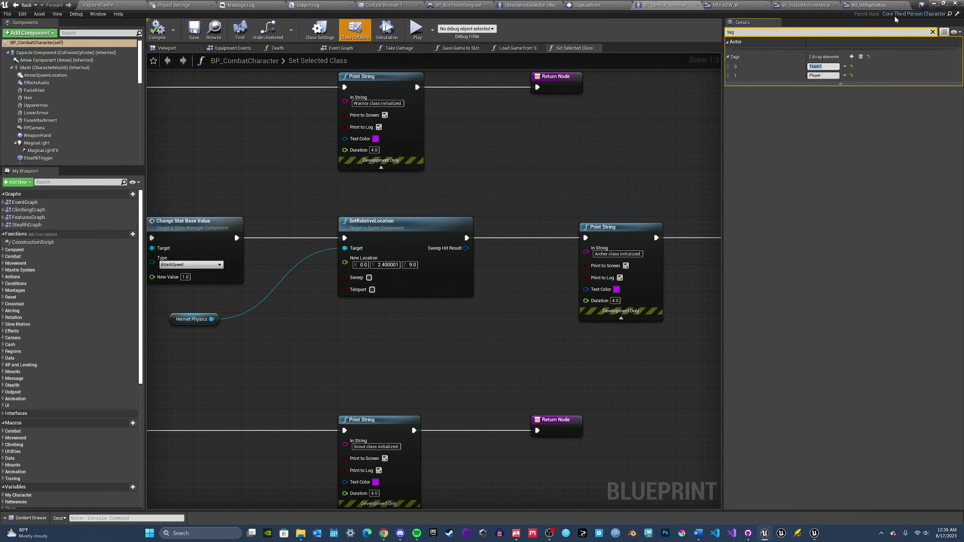
pyautogui.click(932, 32)
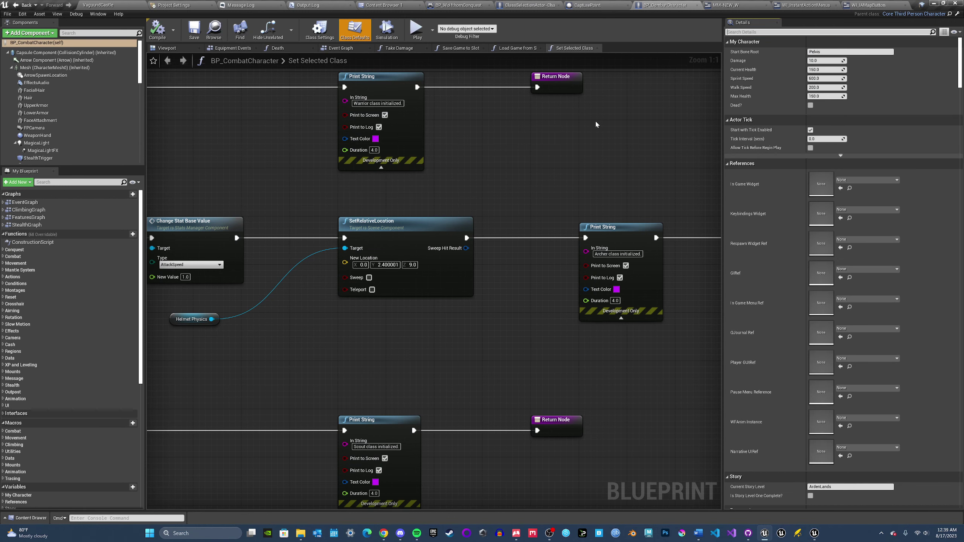
pyautogui.moveTo(595, 120); pyautogui.dragTo(701, 124, button='right')
pyautogui.moveTo(502, 175); pyautogui.dragTo(571, 265, button='right')
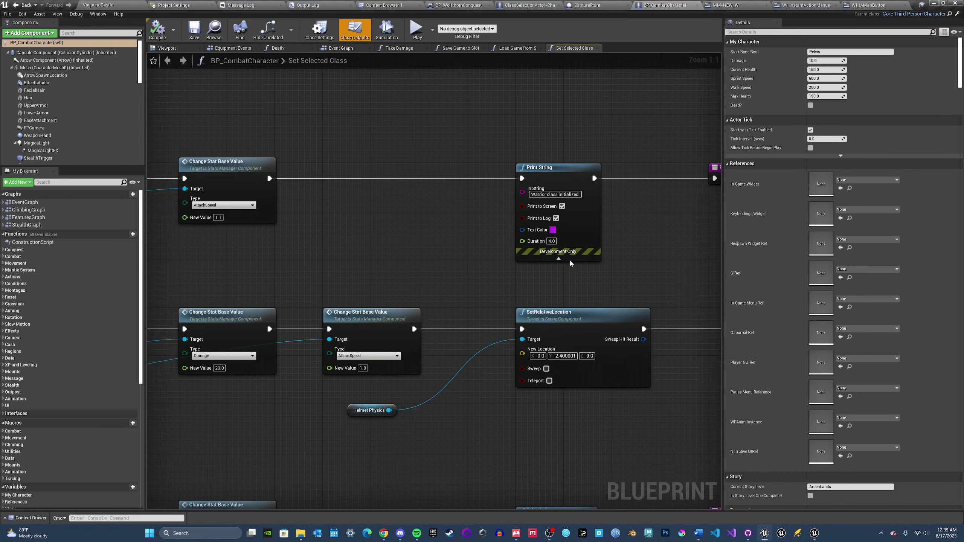
# - Return to the castle level, playtest it in full screen as the Warrior, and run across the torch-lit courtyard past the capture point
pyautogui.click(79, 4)
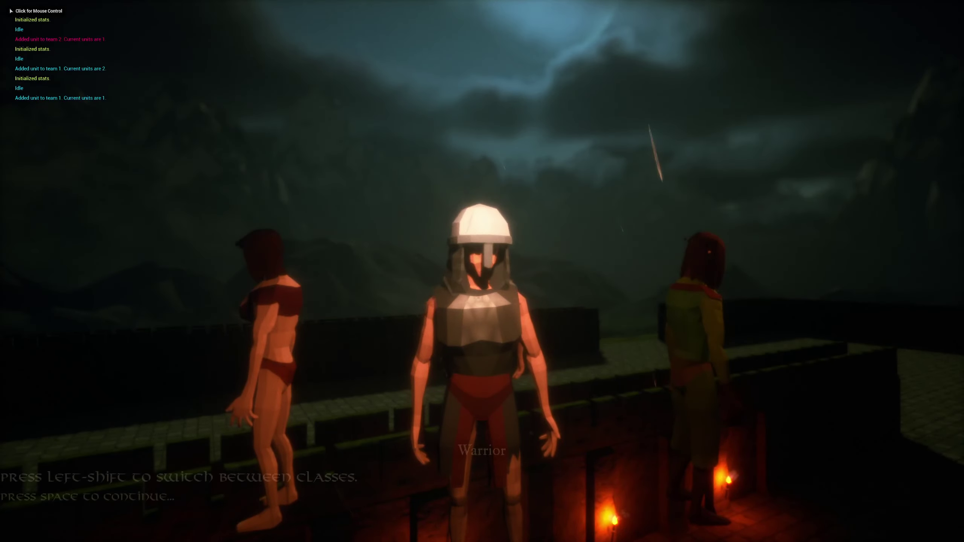
pyautogui.press('space')
pyautogui.press('w')
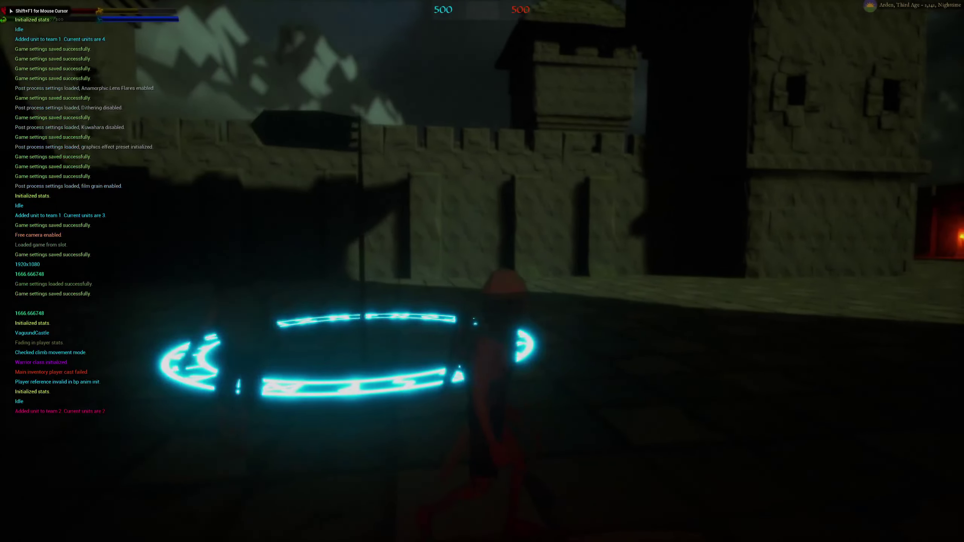
pyautogui.press('w')
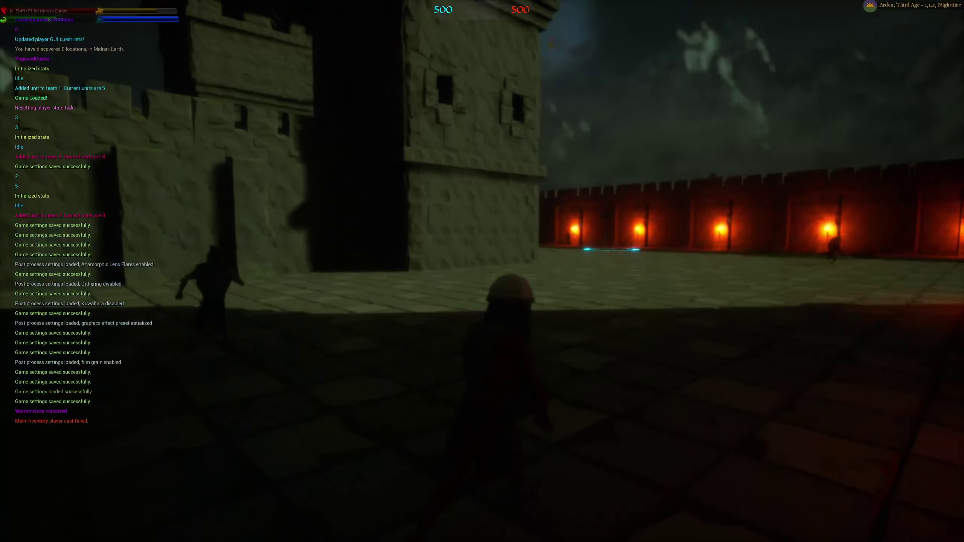
pyautogui.press('w')
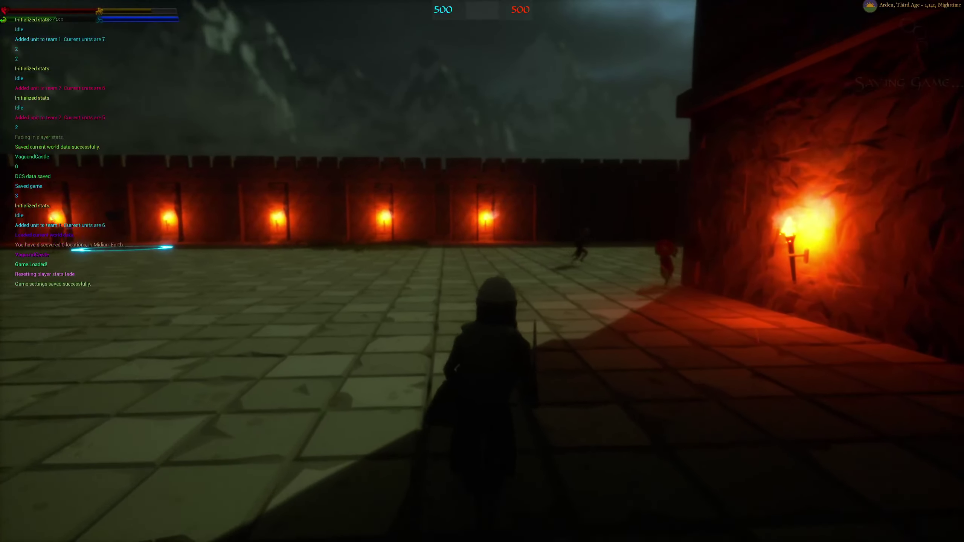
pyautogui.press('w')
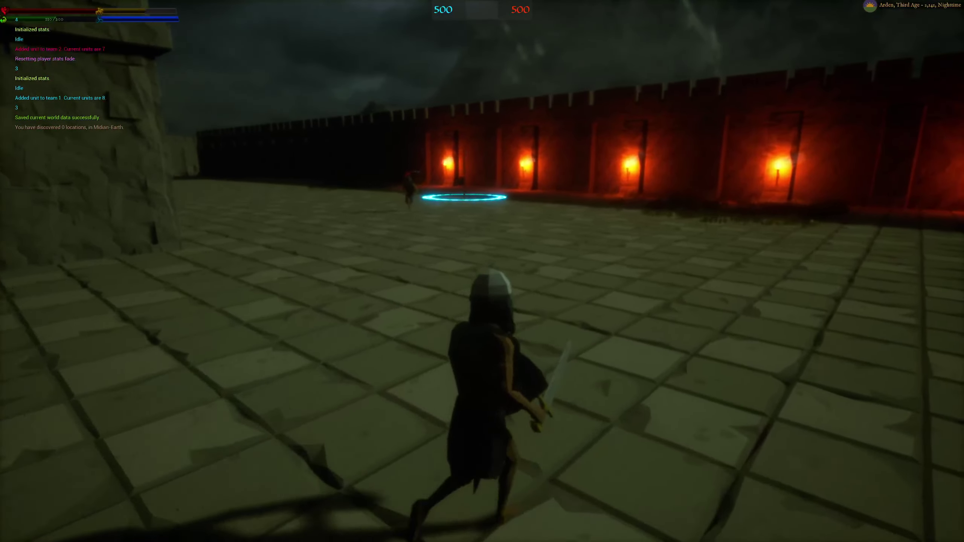
pyautogui.press('w')
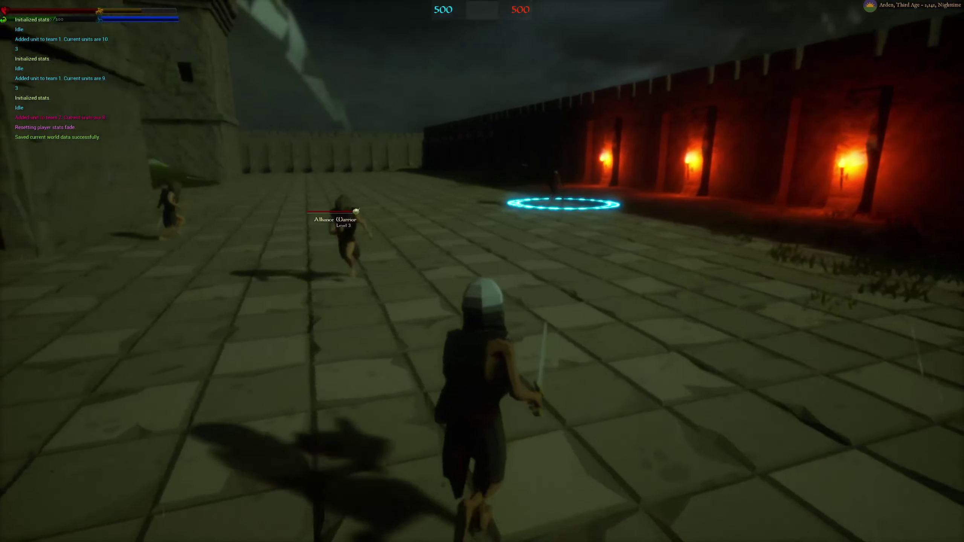
pyautogui.press('w')
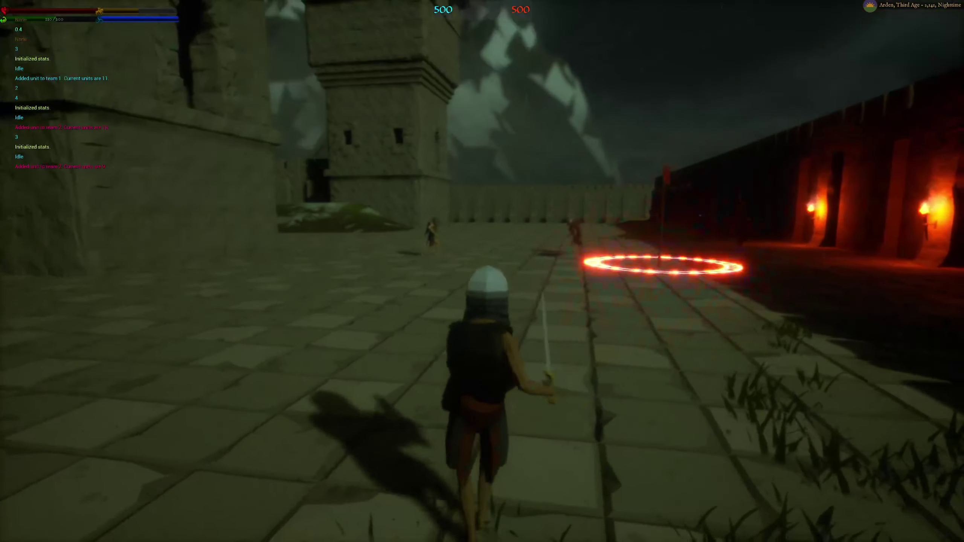
pyautogui.press('w')
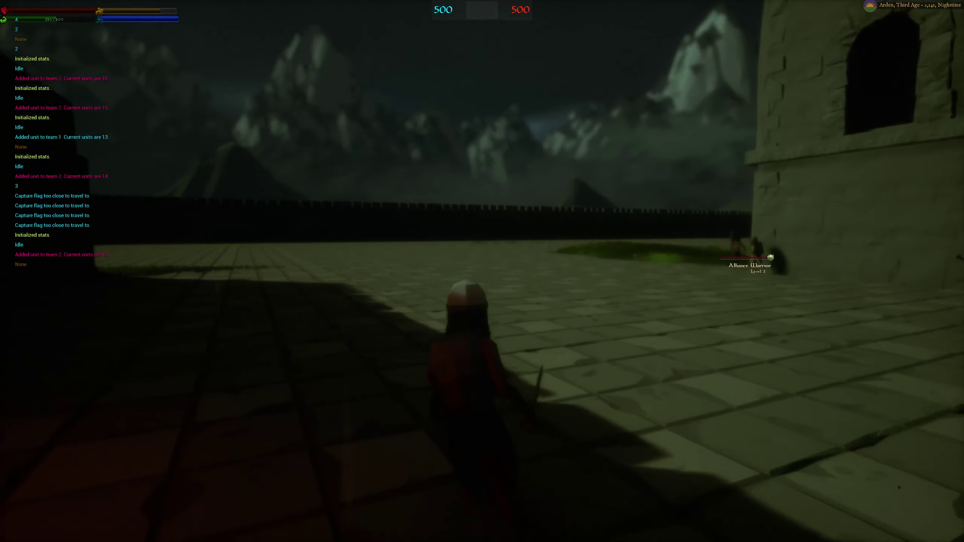
# - Run through the open paved yard toward the grass patch to examine how both teams' units navigate the stone floor
pyautogui.press('w')
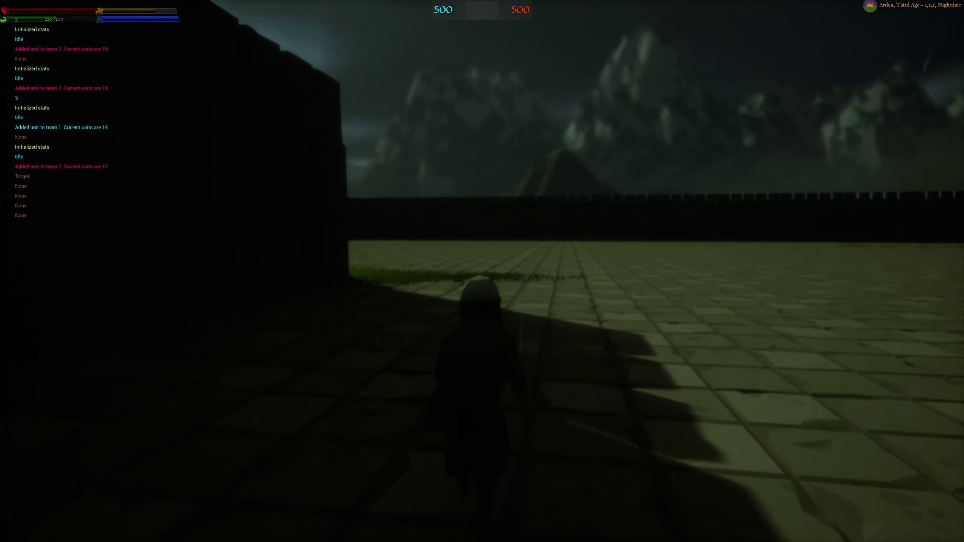
pyautogui.press('w')
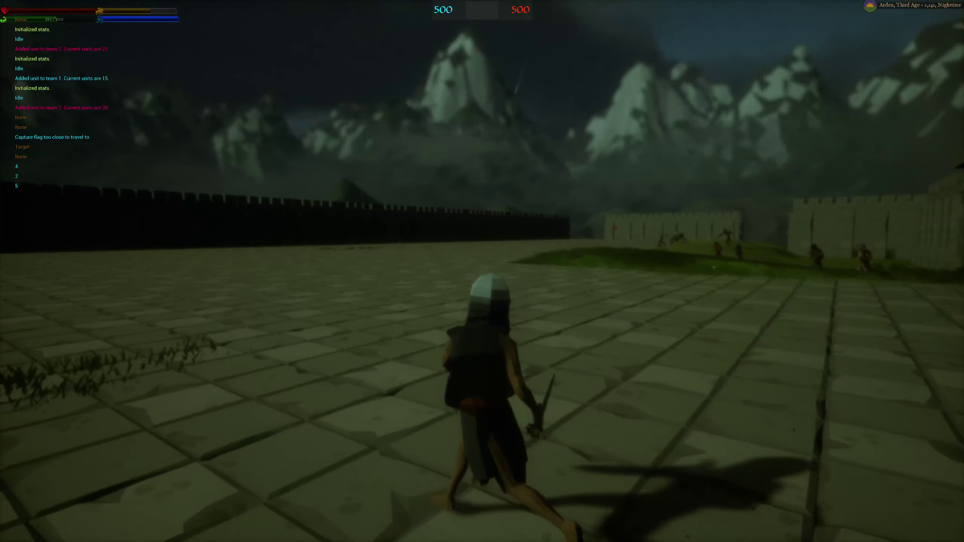
pyautogui.press('w')
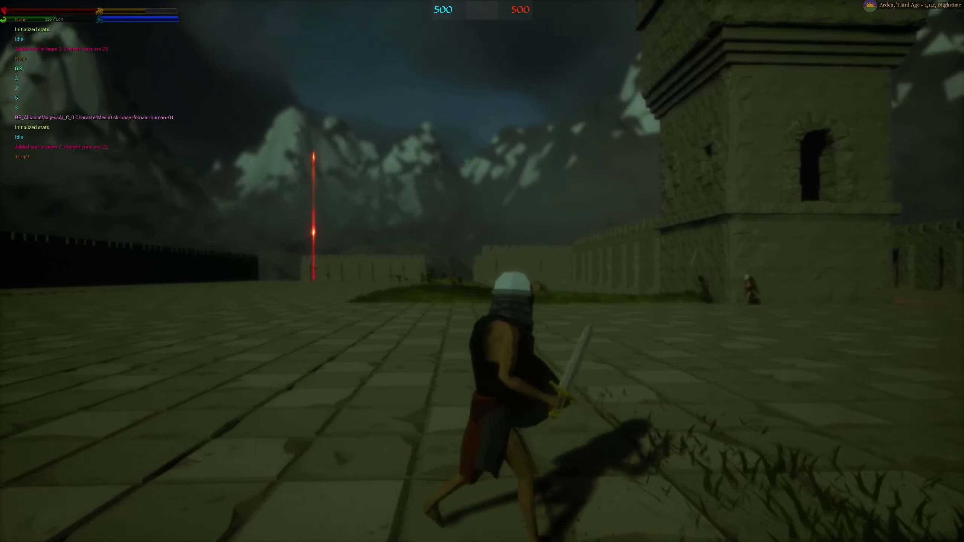
pyautogui.press('w')
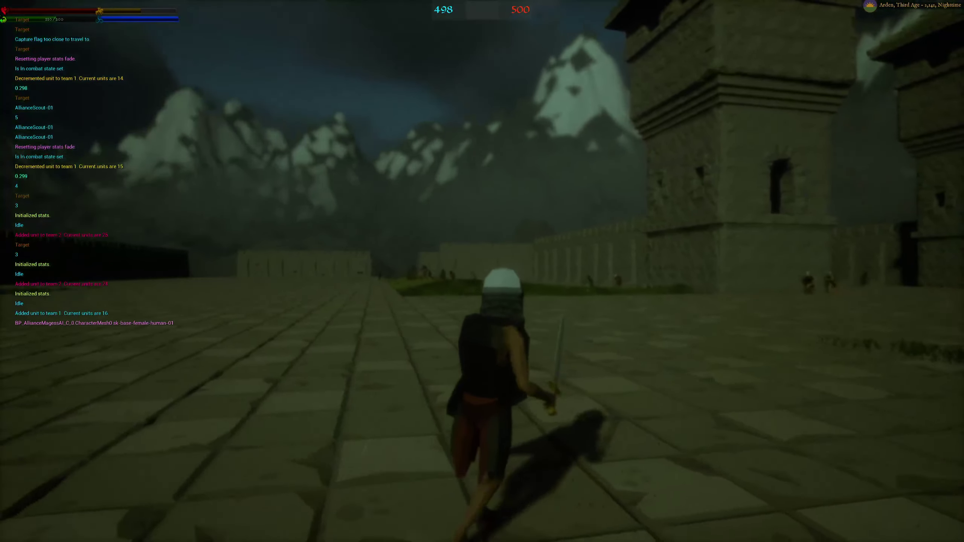
pyautogui.press('w')
pyautogui.press('w')
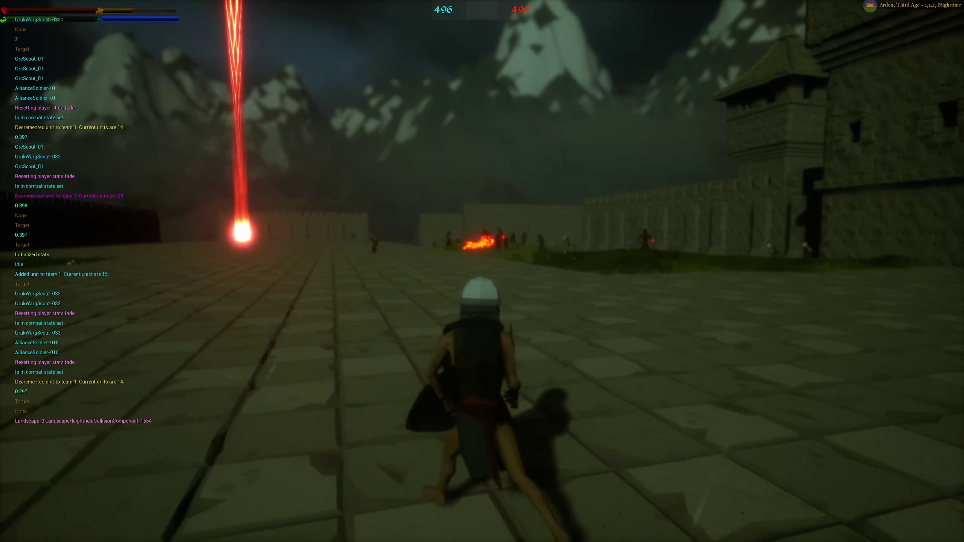
pyautogui.press('w')
pyautogui.press('w')
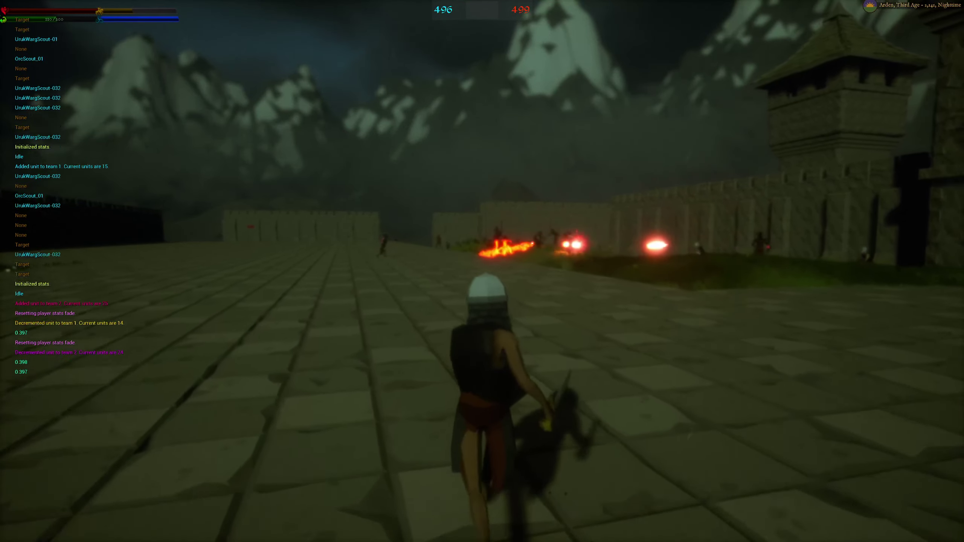
pyautogui.press('w')
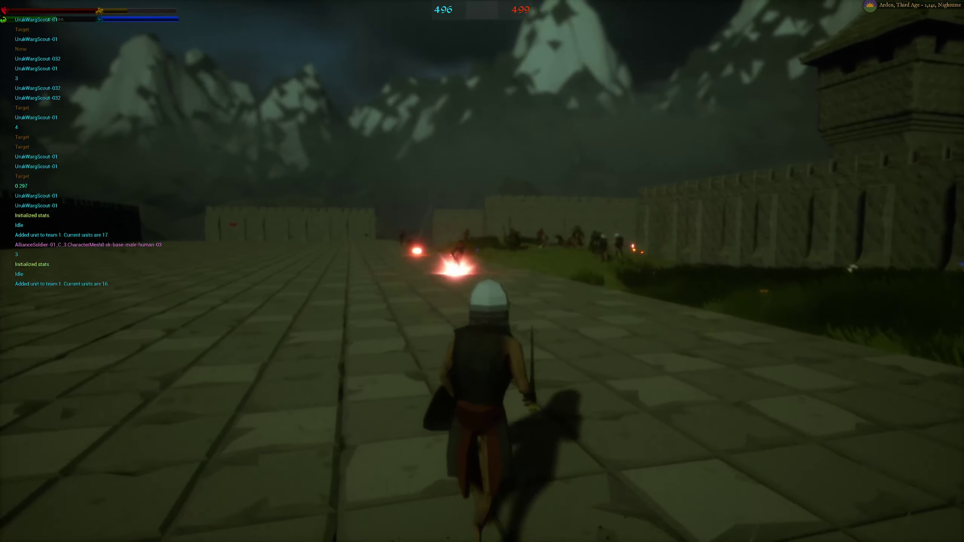
pyautogui.press('w')
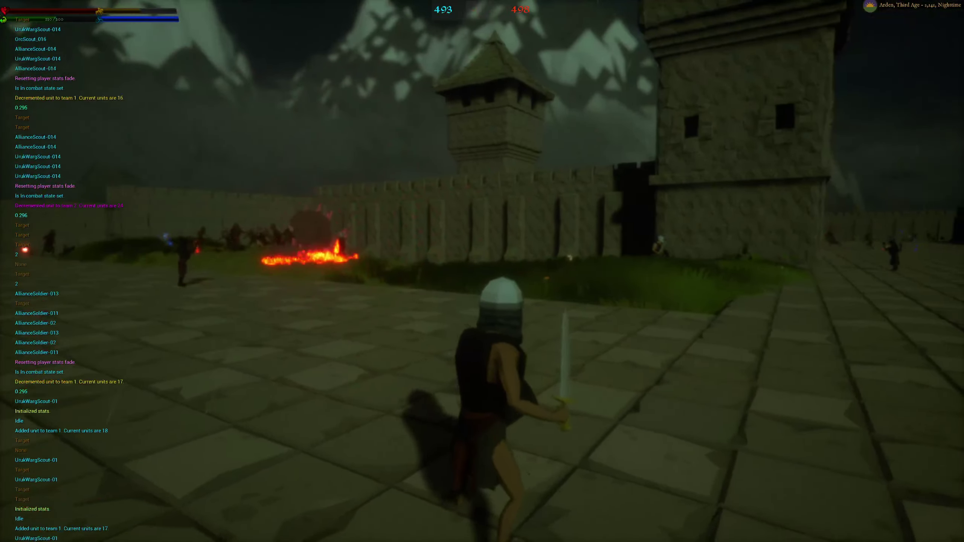
pyautogui.press('w')
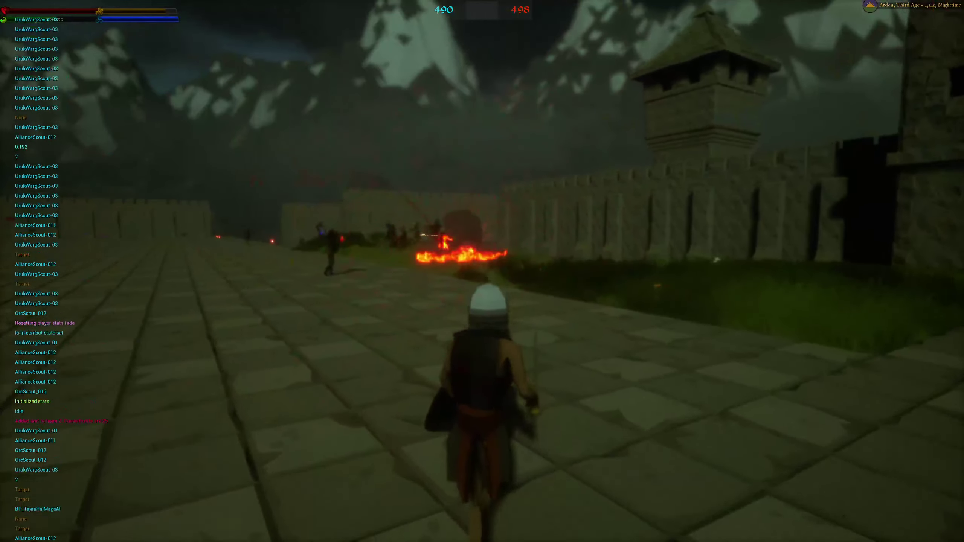
pyautogui.press('w')
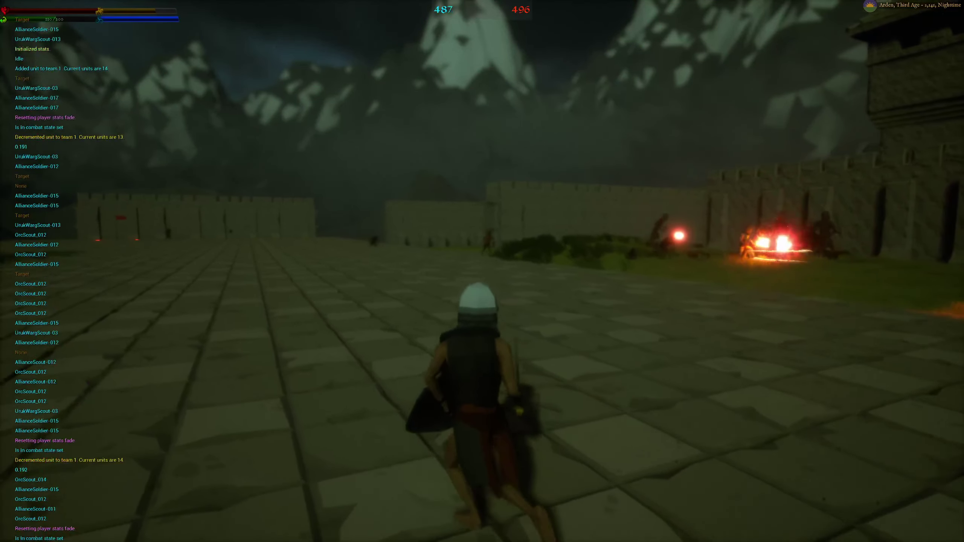
# - Observe the AI battle on the grass beside the castle wall, join it, and attack an enemy scout
pyautogui.press('w')
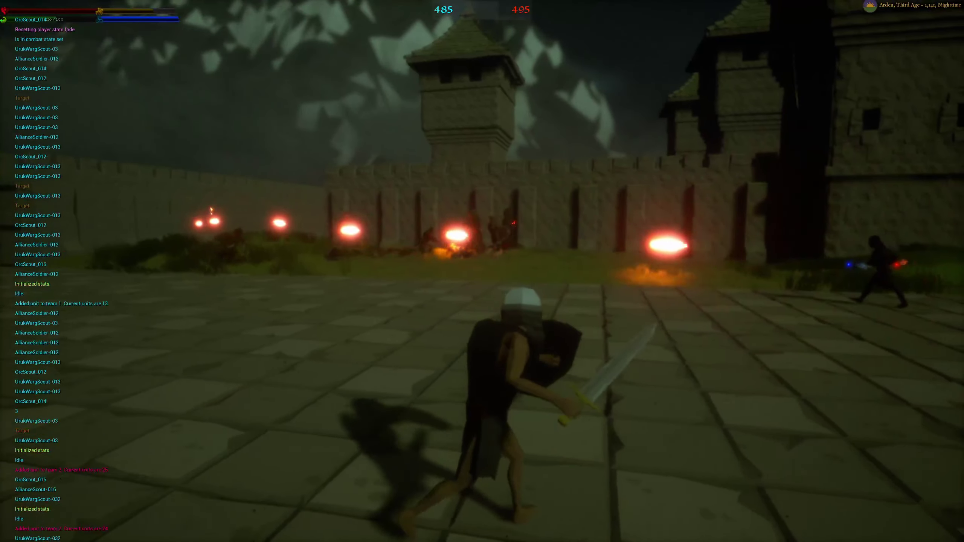
pyautogui.press('w')
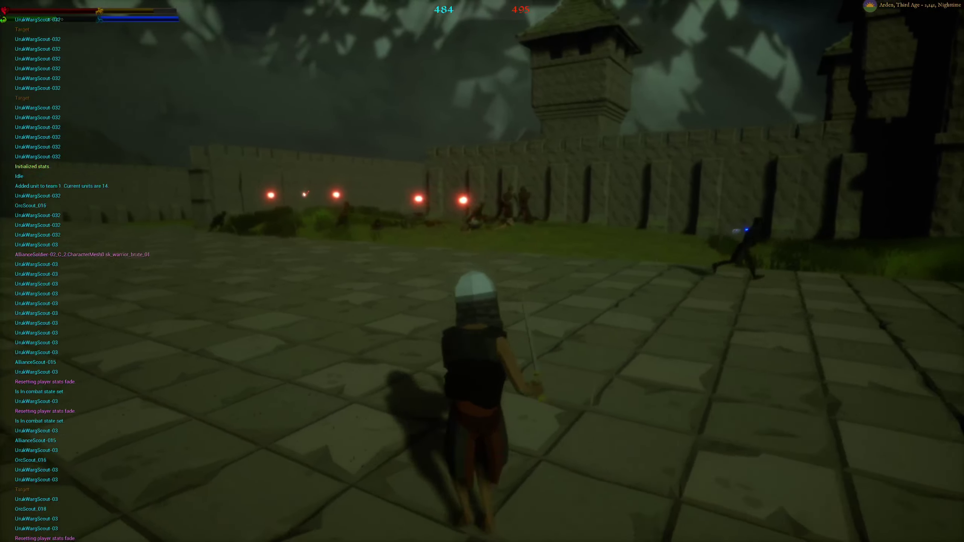
pyautogui.press('w')
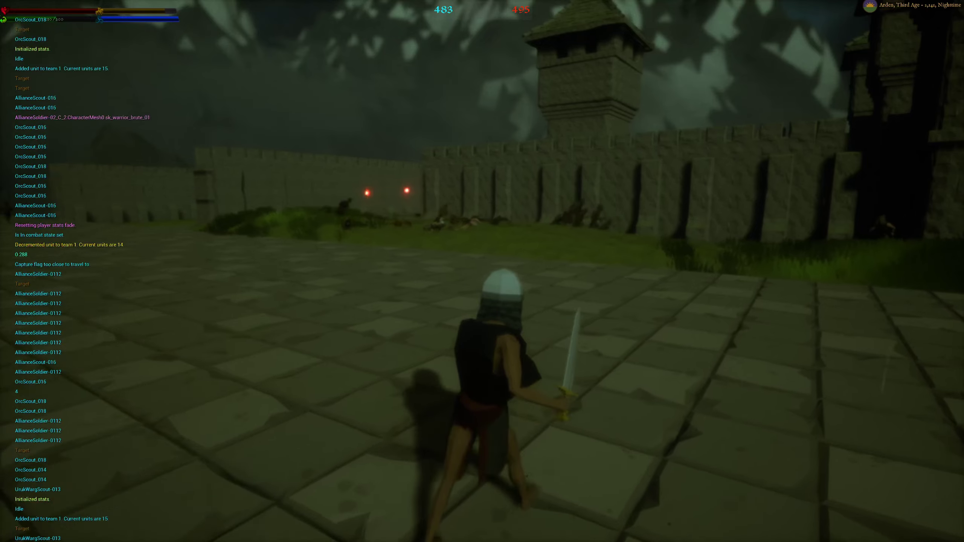
pyautogui.press('w')
pyautogui.press('w')
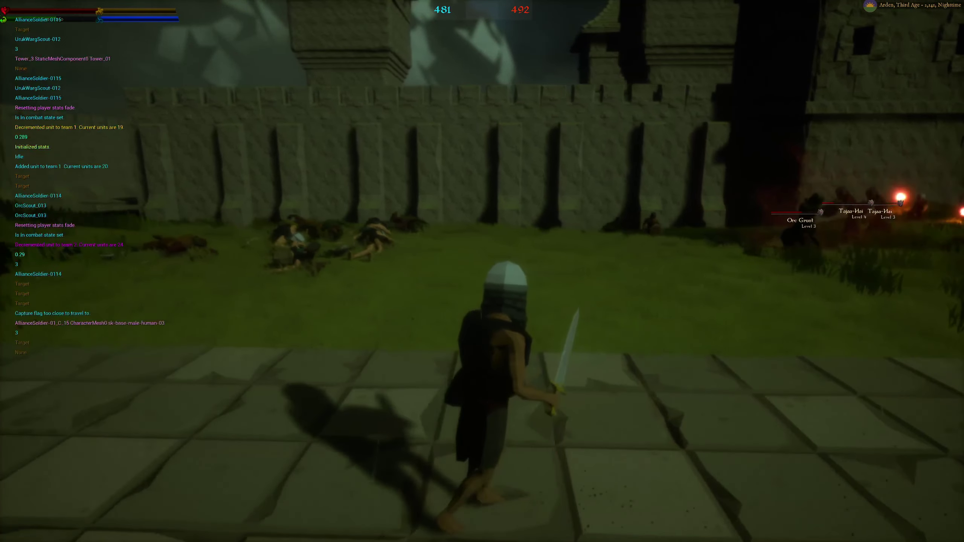
pyautogui.press('w')
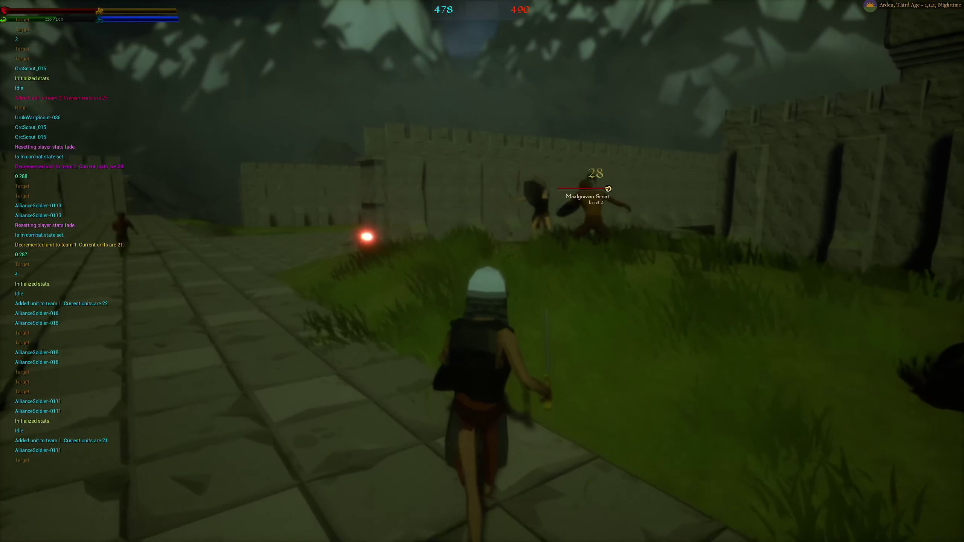
pyautogui.press('d')
pyautogui.press('w')
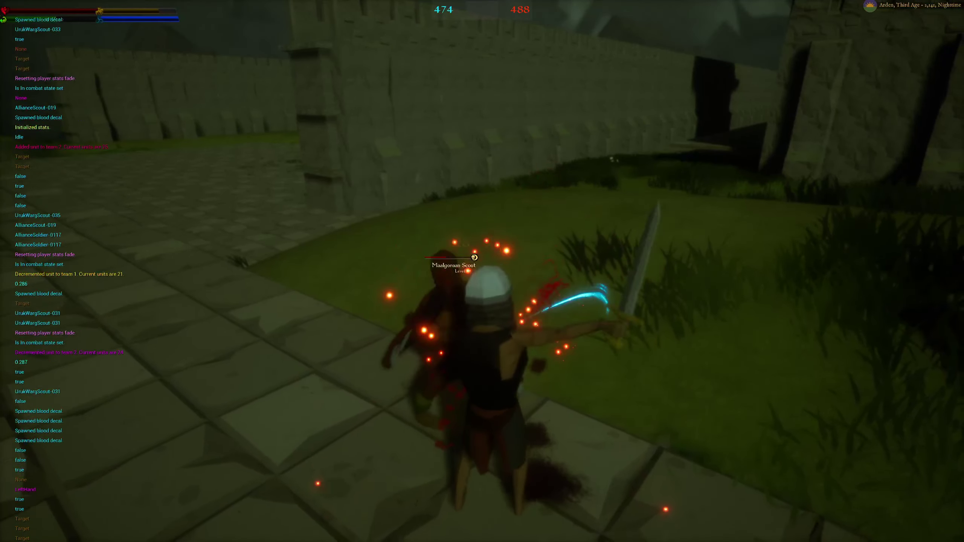
# - Fight the enemy scouts and the Orc Grunt on the stone floor beside the grass patch to test combat there
pyautogui.press('w')
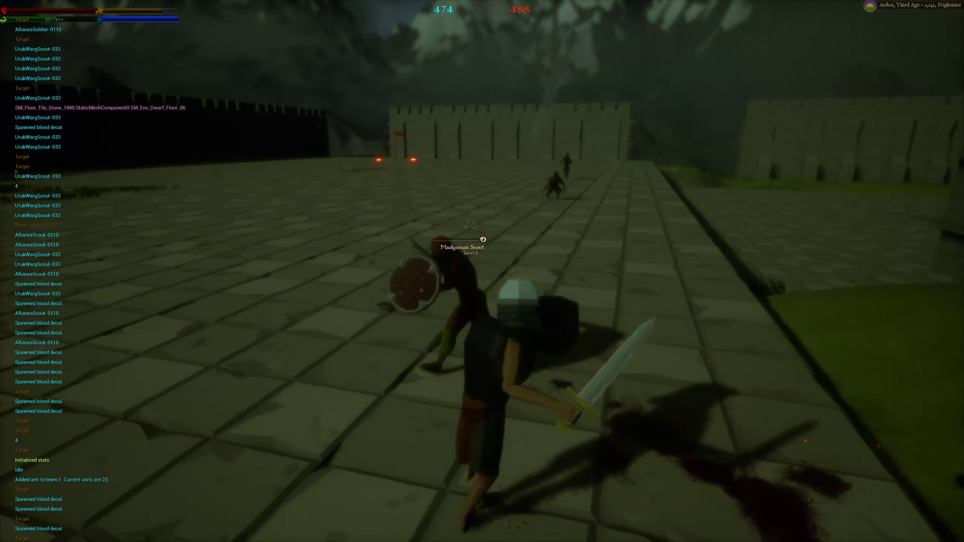
pyautogui.press('a')
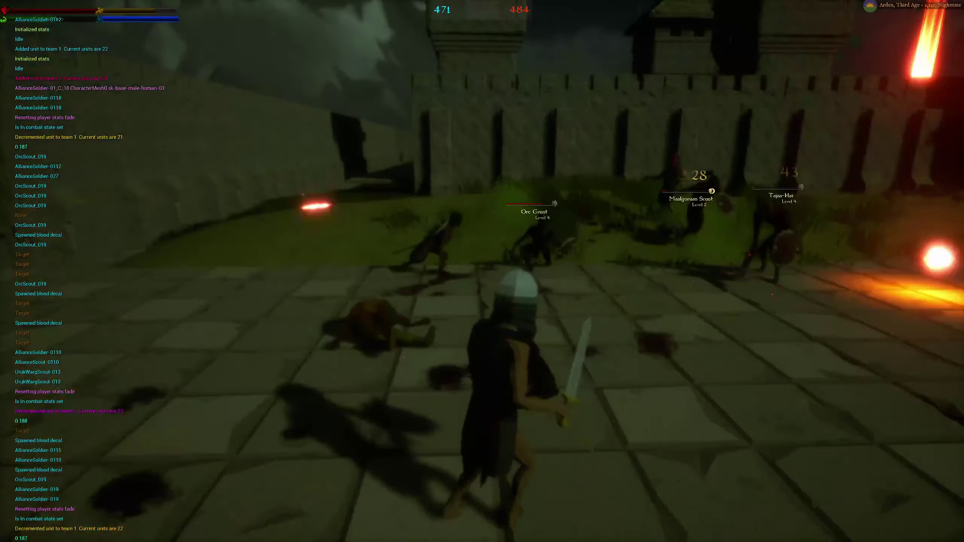
pyautogui.press('s')
pyautogui.press('s')
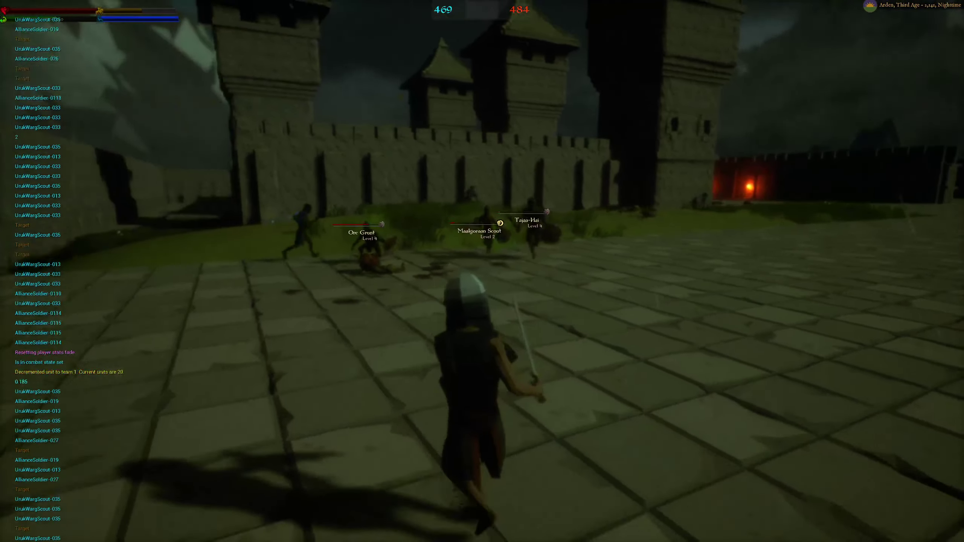
pyautogui.press('w')
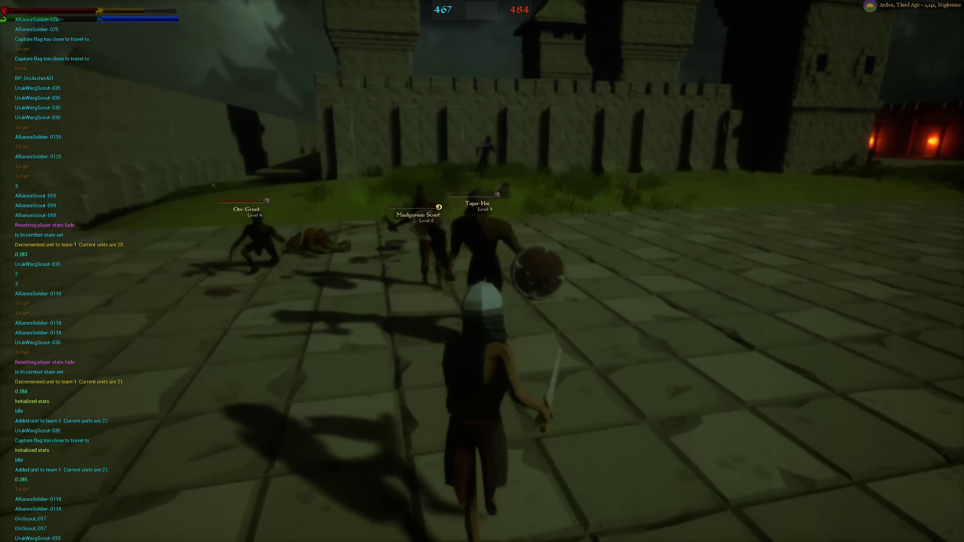
pyautogui.press('w')
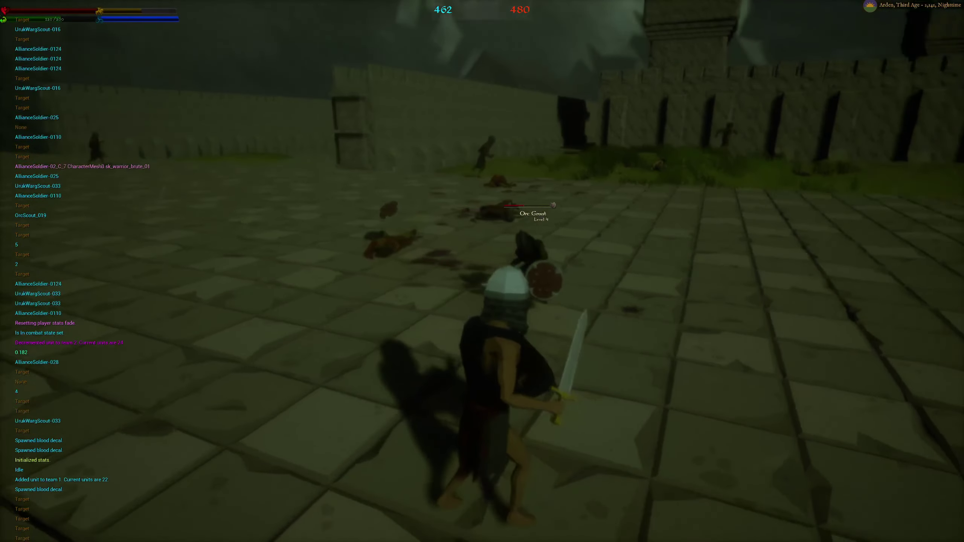
pyautogui.press('w')
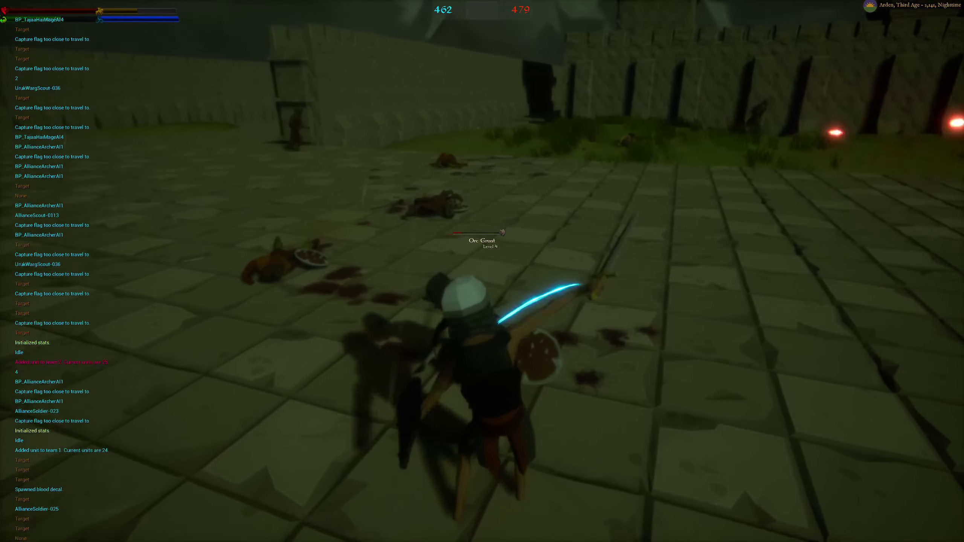
# - Run along the castle wall and across the open paved yard to the end of the torch-lit wall, examining the units' movement
pyautogui.press('w')
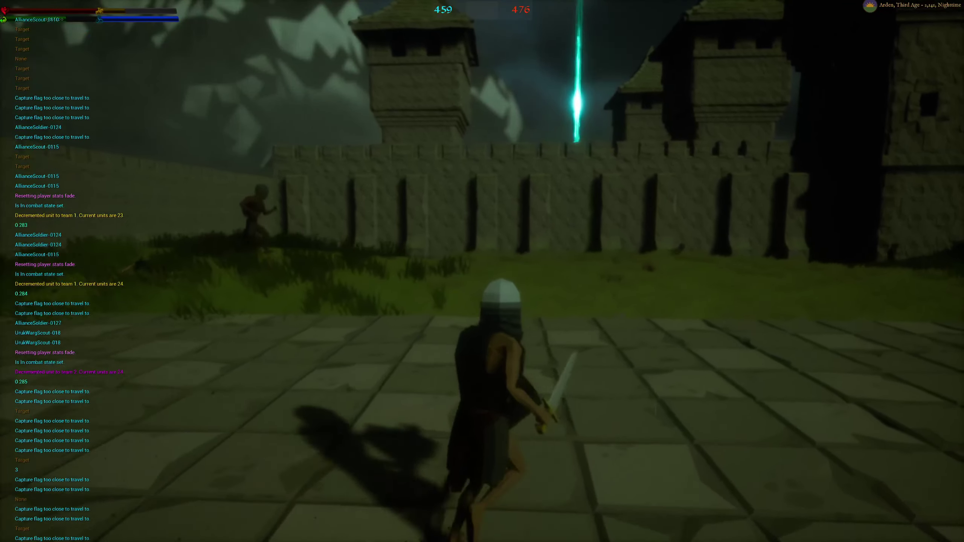
pyautogui.press('w')
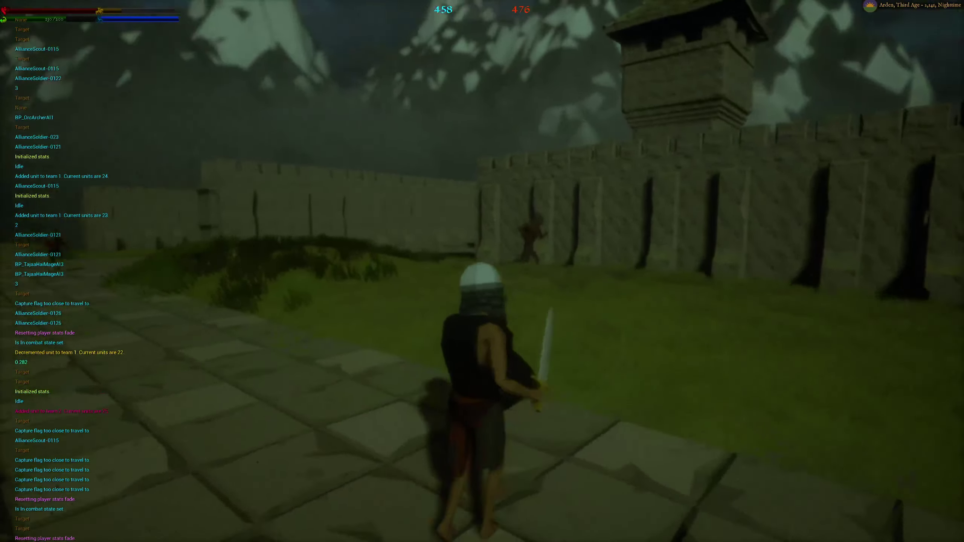
pyautogui.press('w')
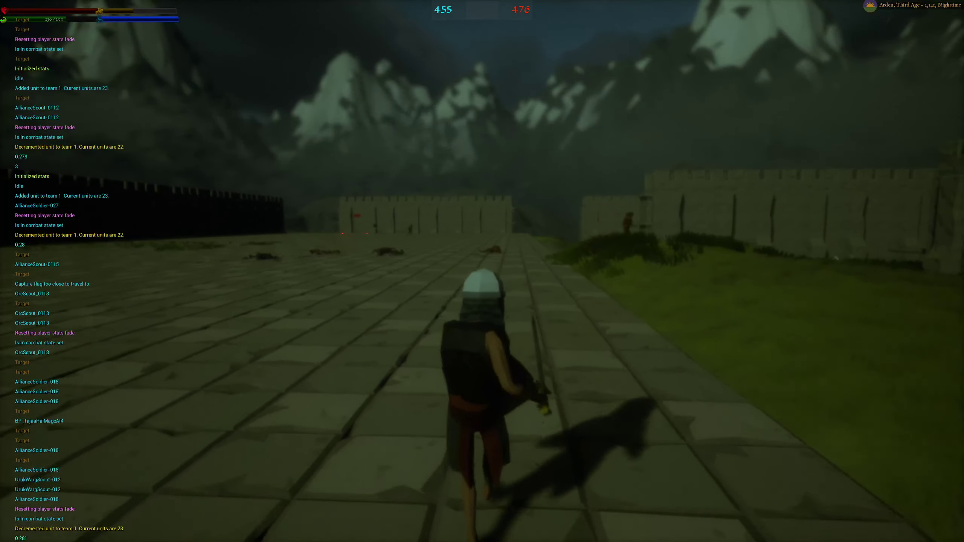
pyautogui.press('w')
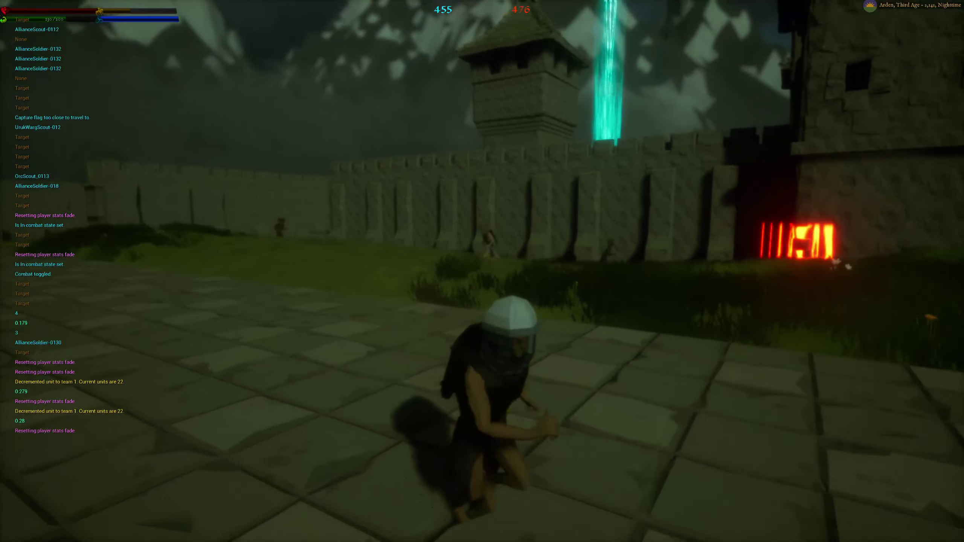
pyautogui.press('w')
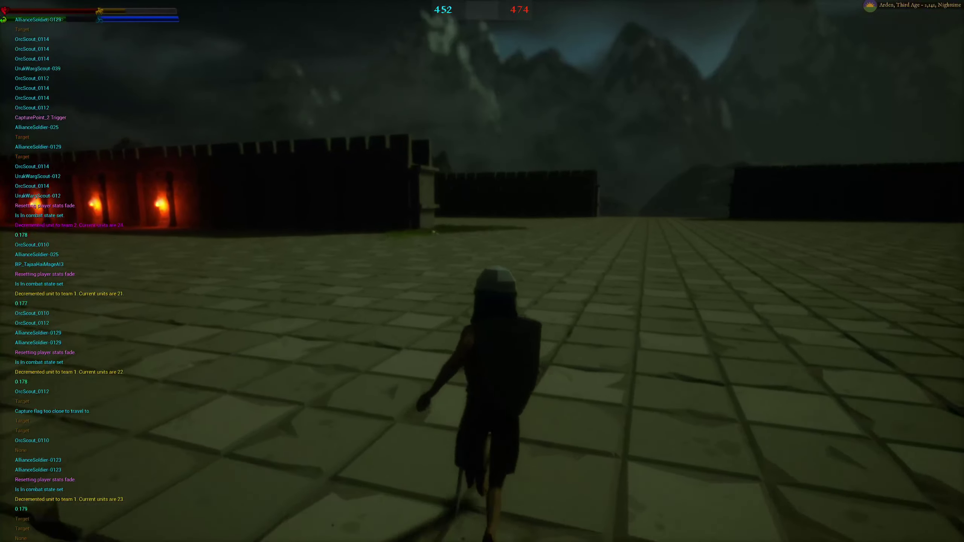
pyautogui.press('w')
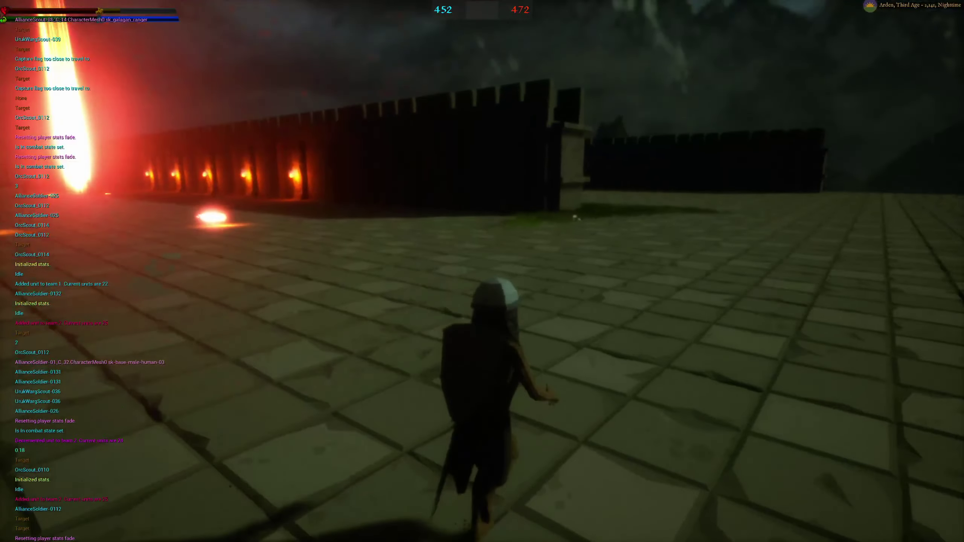
pyautogui.press('w')
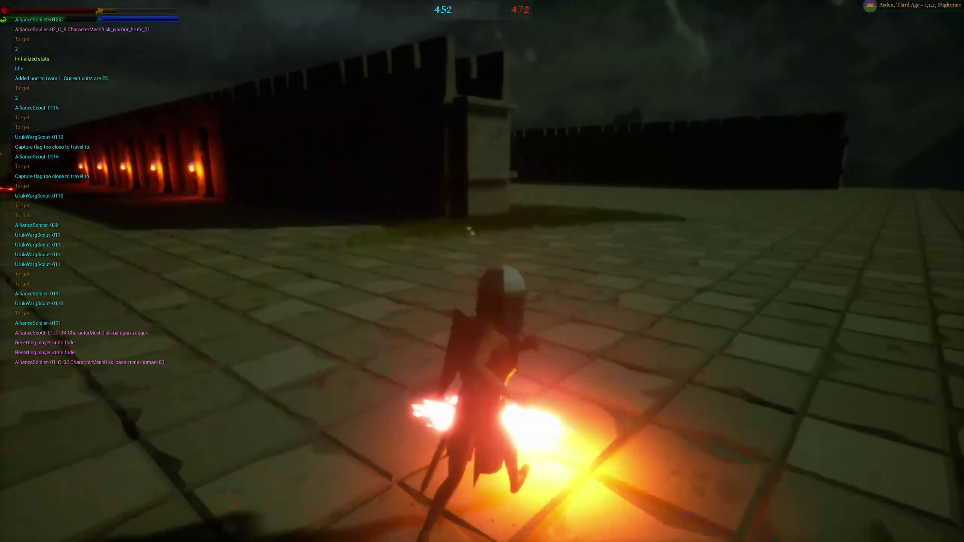
pyautogui.press('w')
pyautogui.press('w')
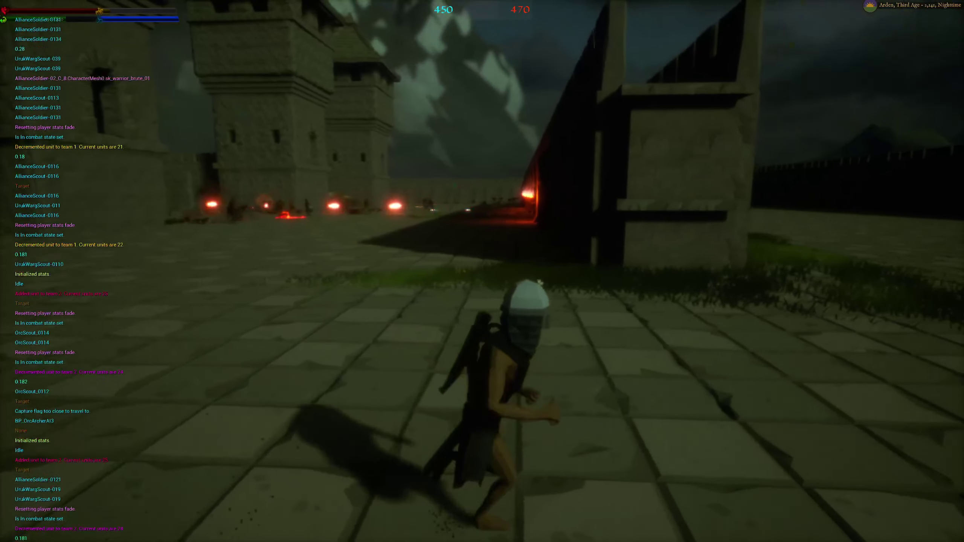
# - Eject from the Warrior and fly the free camera over the battle around the towers and the blue capture point
pyautogui.press('w')
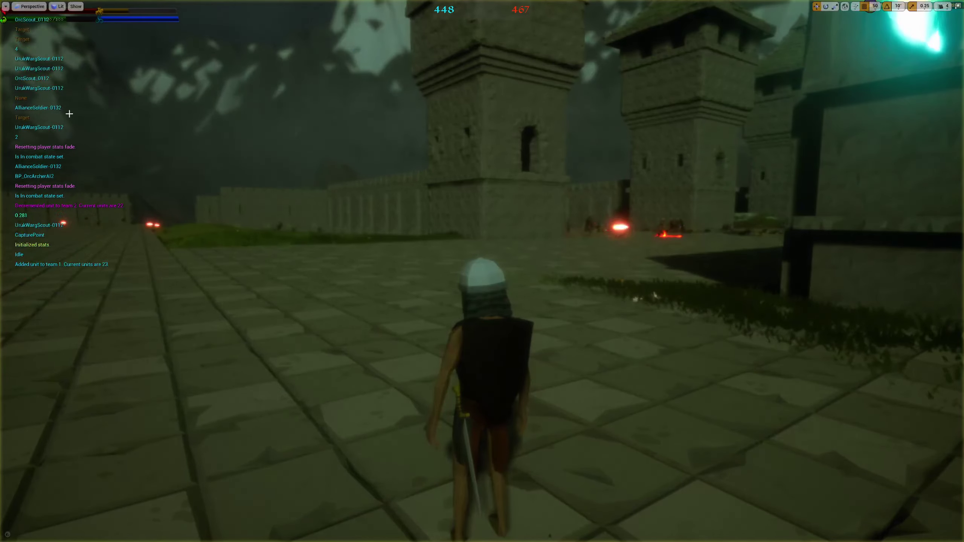
pyautogui.press('w')
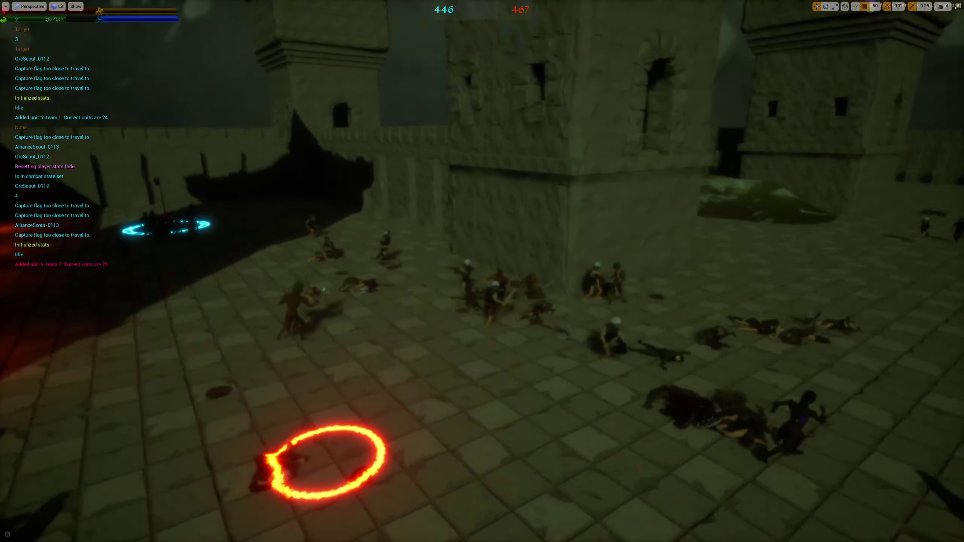
pyautogui.press('d')
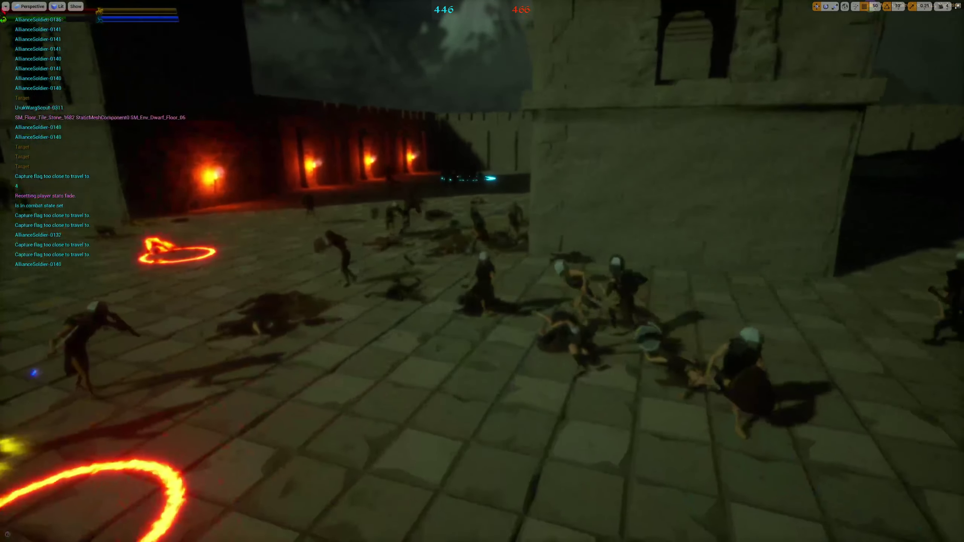
pyautogui.press('s')
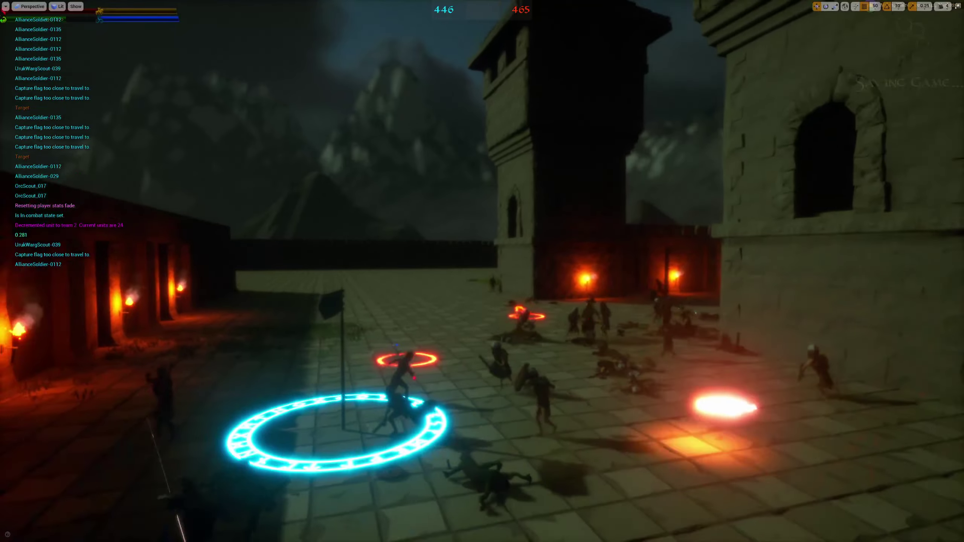
pyautogui.press('s')
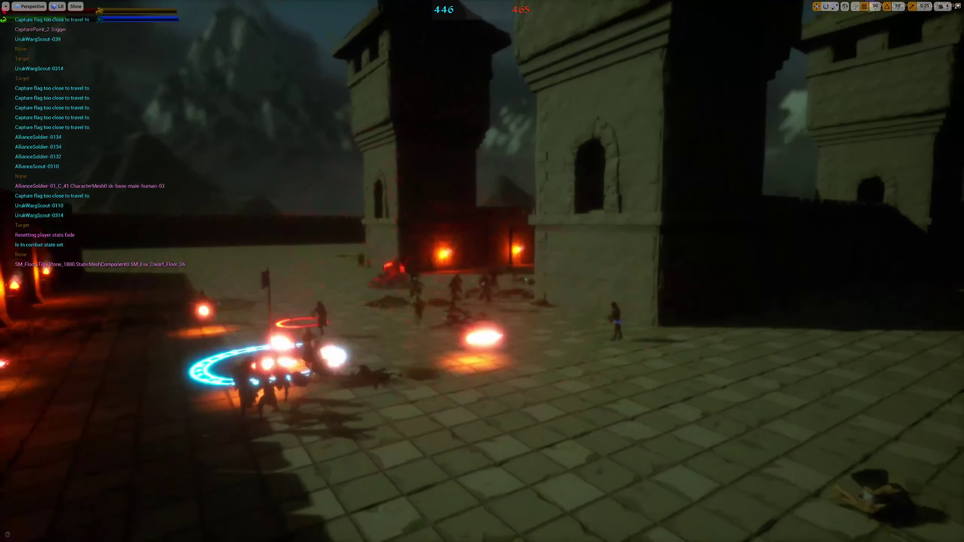
pyautogui.press('s')
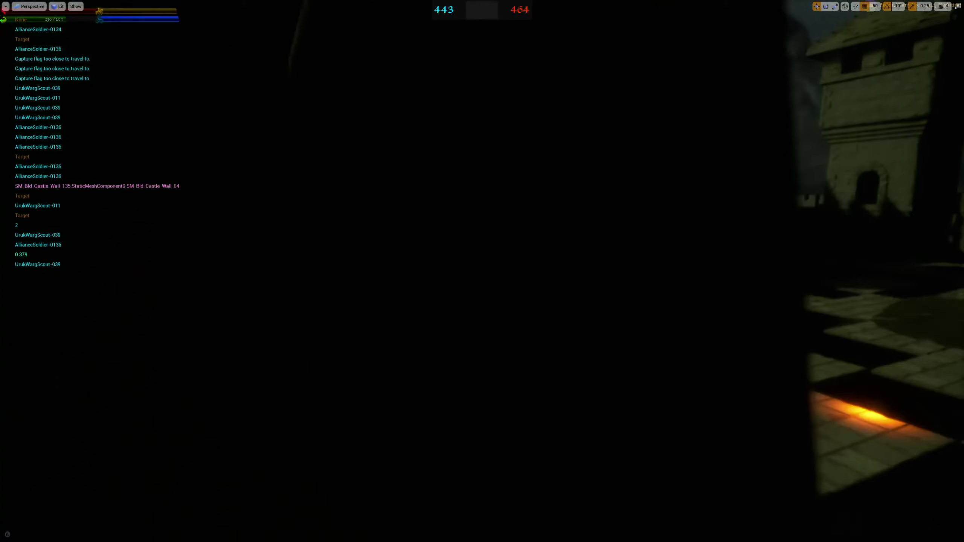
pyautogui.press('s')
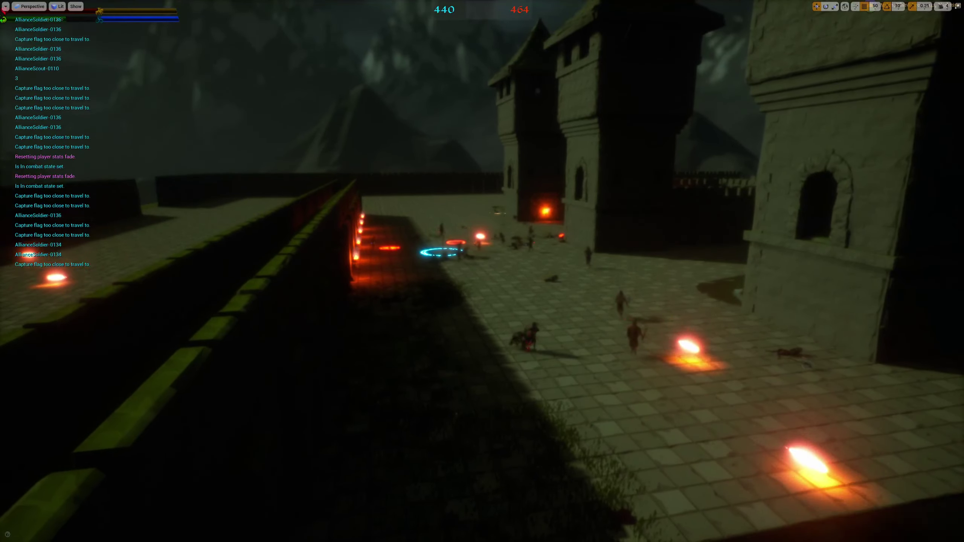
# - Examine the units around the blue-beamed capture point in the outer yard and the red capture point beside the towers
pyautogui.press('w')
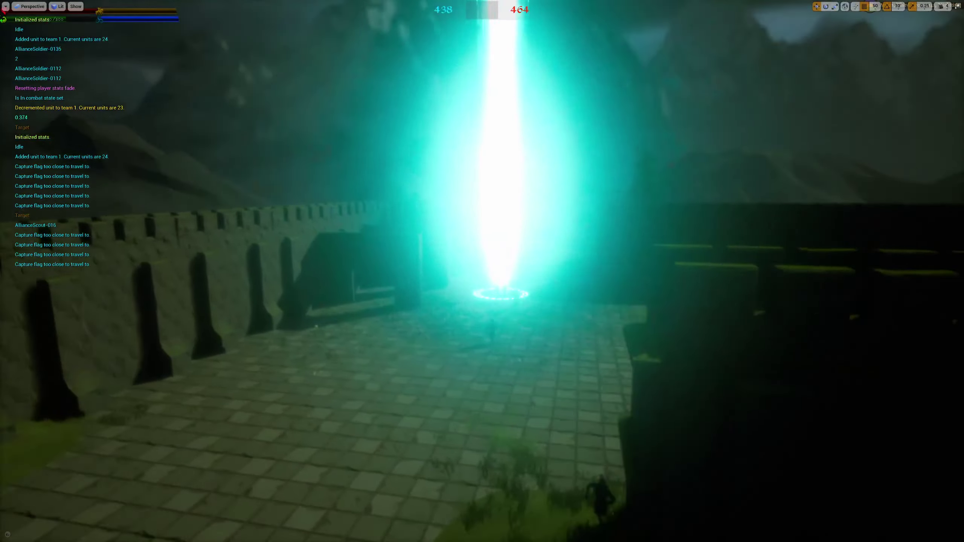
pyautogui.press('w')
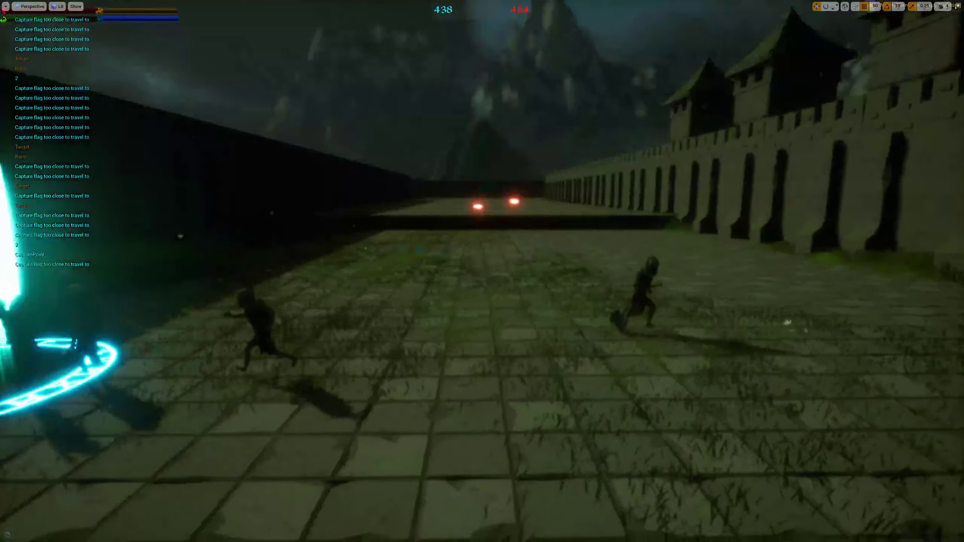
pyautogui.press('s')
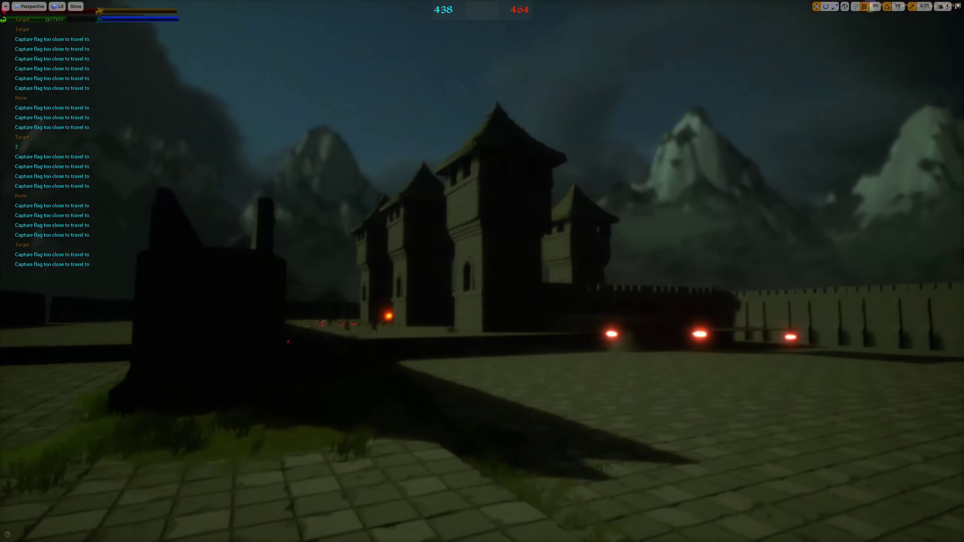
pyautogui.press('w')
pyautogui.press('w')
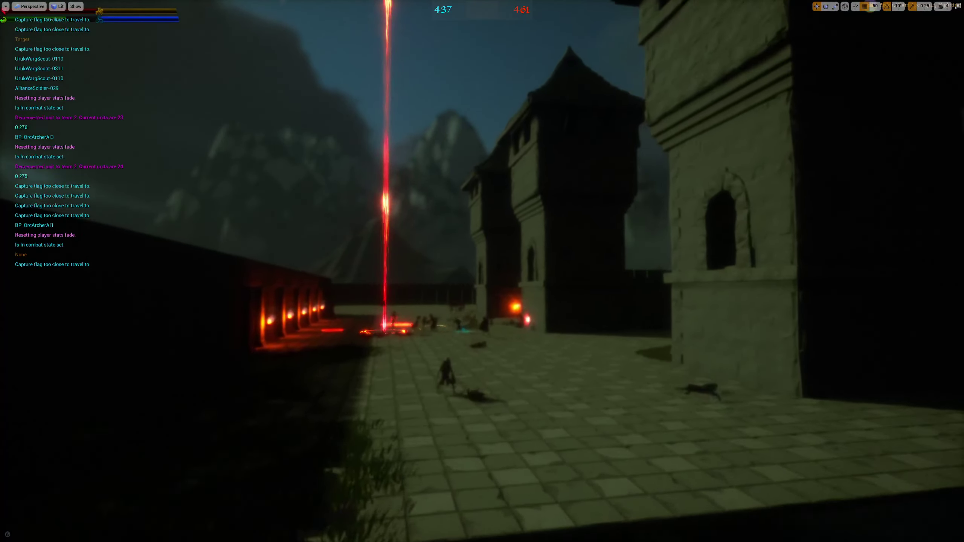
pyautogui.press('w')
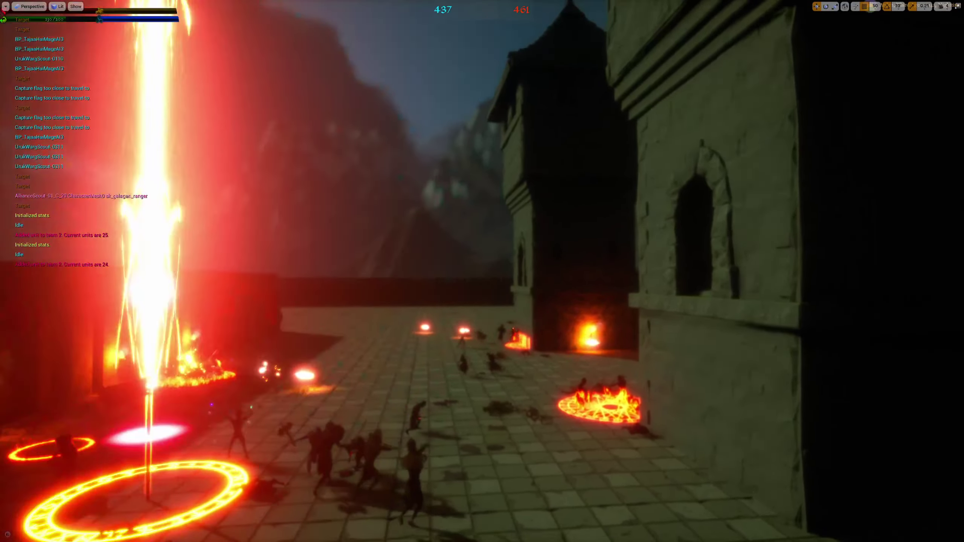
# - Fly past the towers and over the grass strip to examine how units cross the open yard near the distant red flag
pyautogui.press('s')
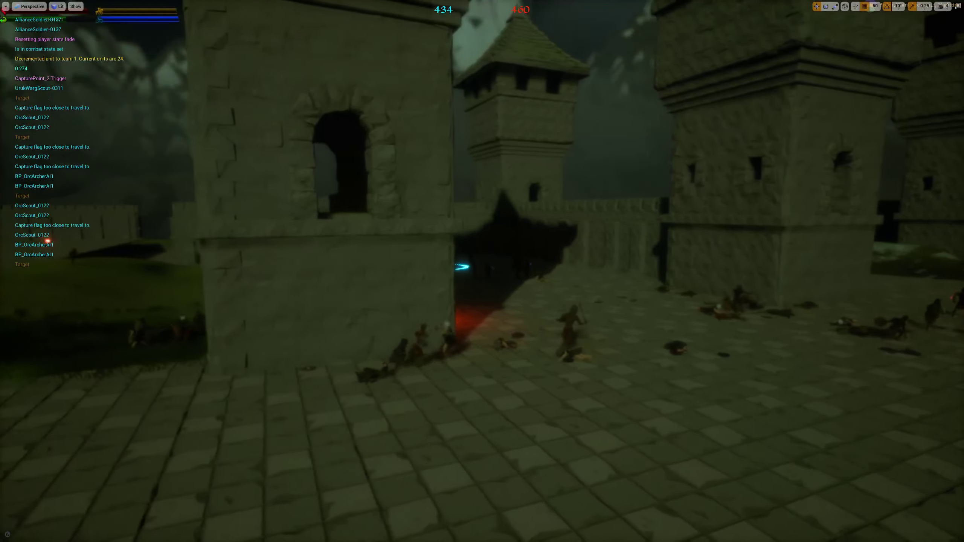
pyautogui.press('a')
pyautogui.press('w')
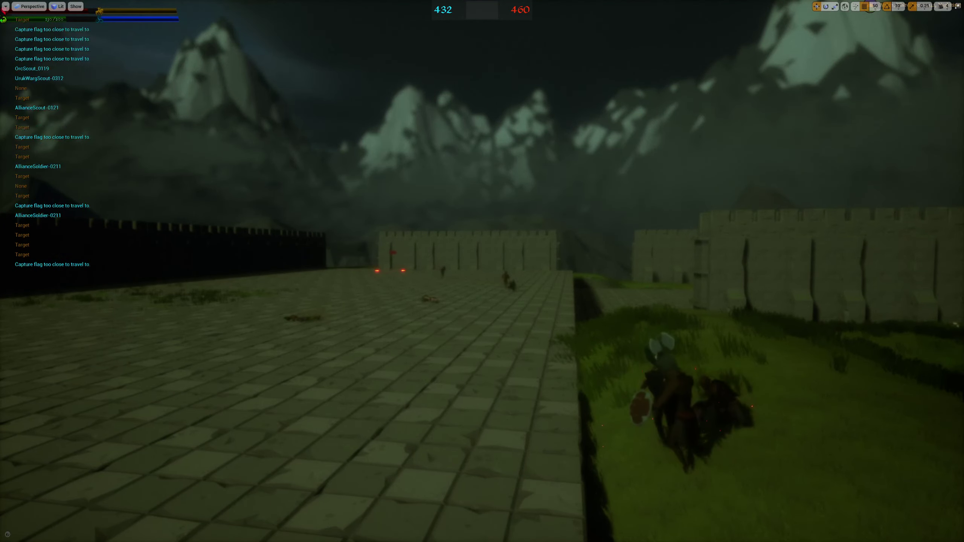
pyautogui.press('w')
pyautogui.press('a')
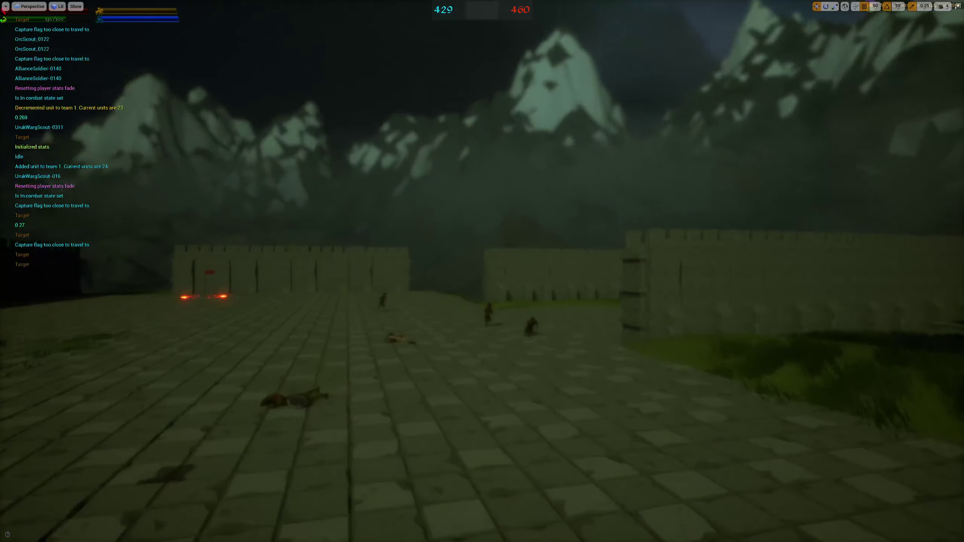
pyautogui.press('w')
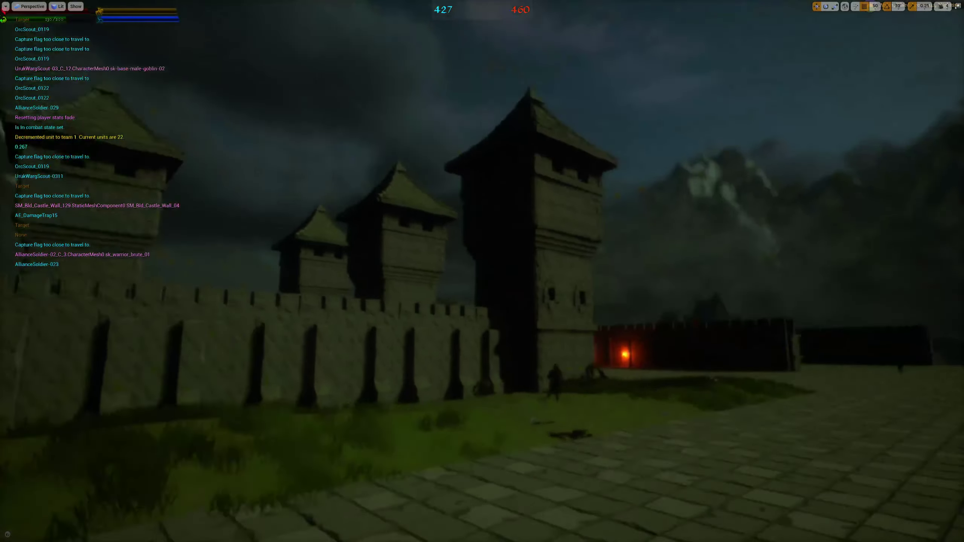
# - Survey the red-beamed capture point, the castle from outside its walls, and the gaps between the paved floor sections
pyautogui.press('w')
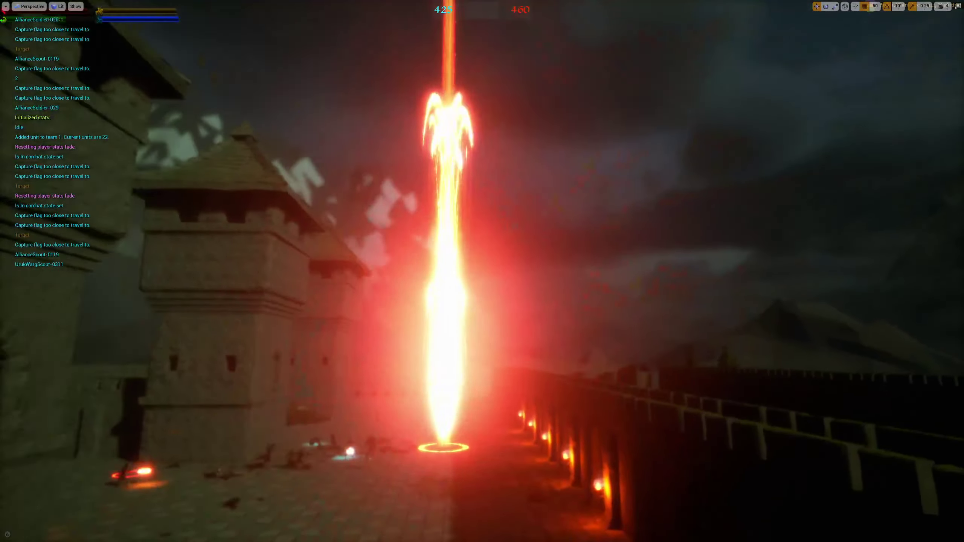
pyautogui.press('d')
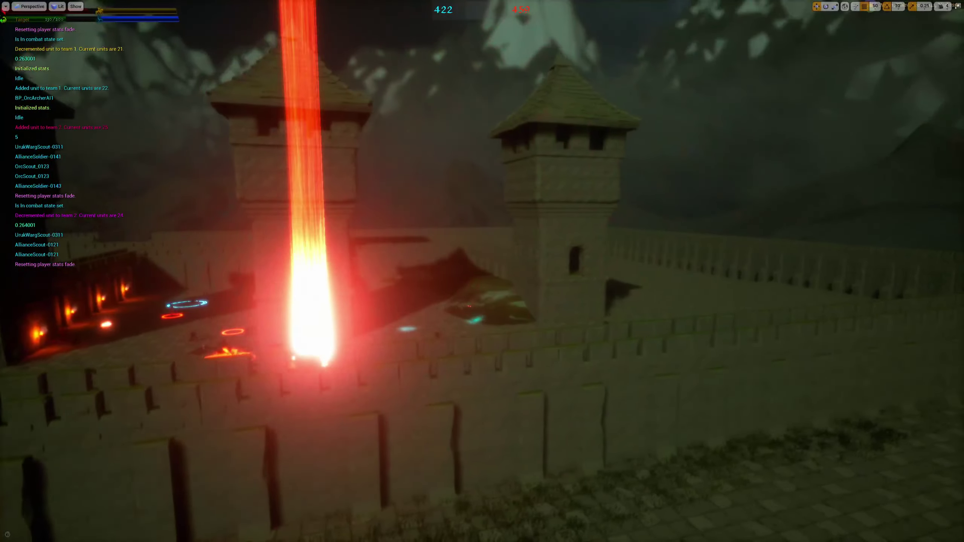
pyautogui.press('s')
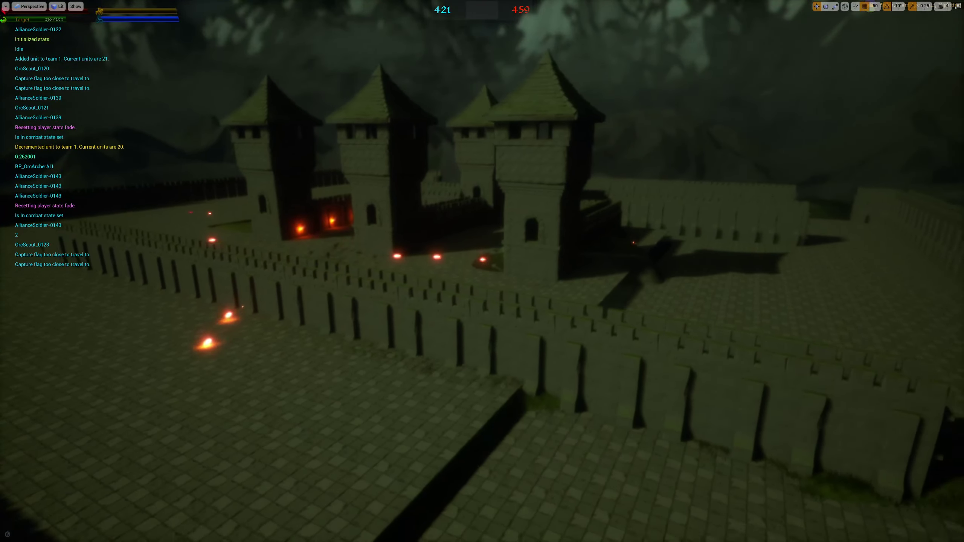
pyautogui.press('w')
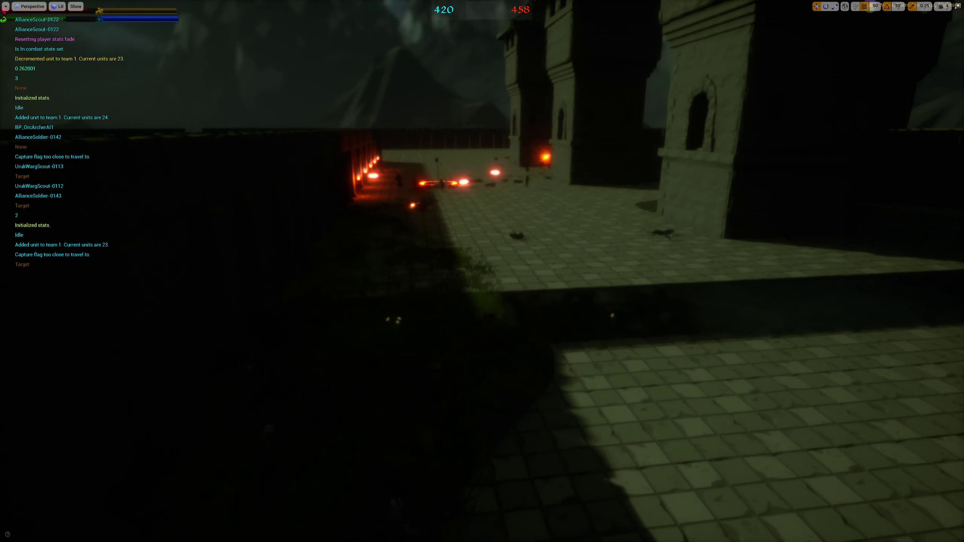
pyautogui.press('d')
pyautogui.press('s')
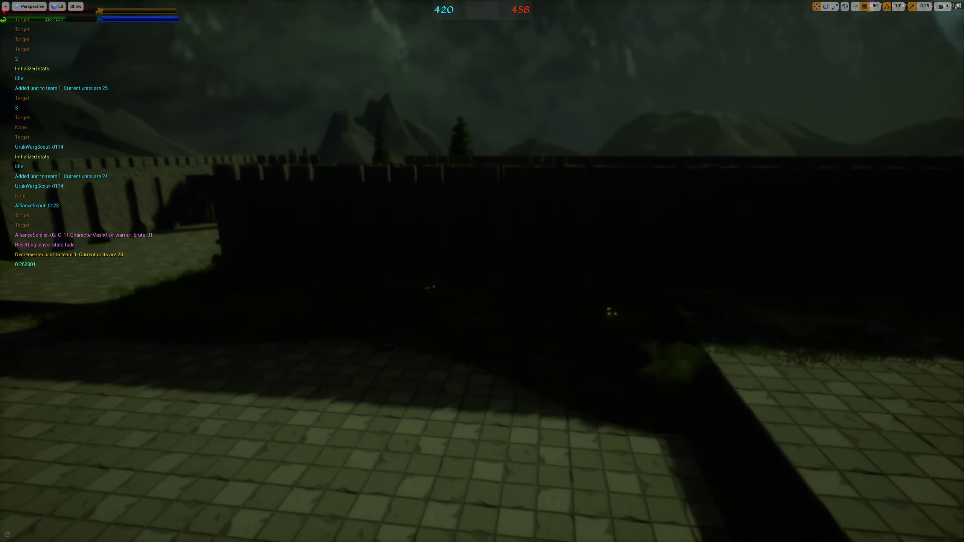
# - Fly past the red capture point by the torch-lit wall to examine the fighting units and the open paved yard beyond the towers
pyautogui.press('a')
pyautogui.press('w')
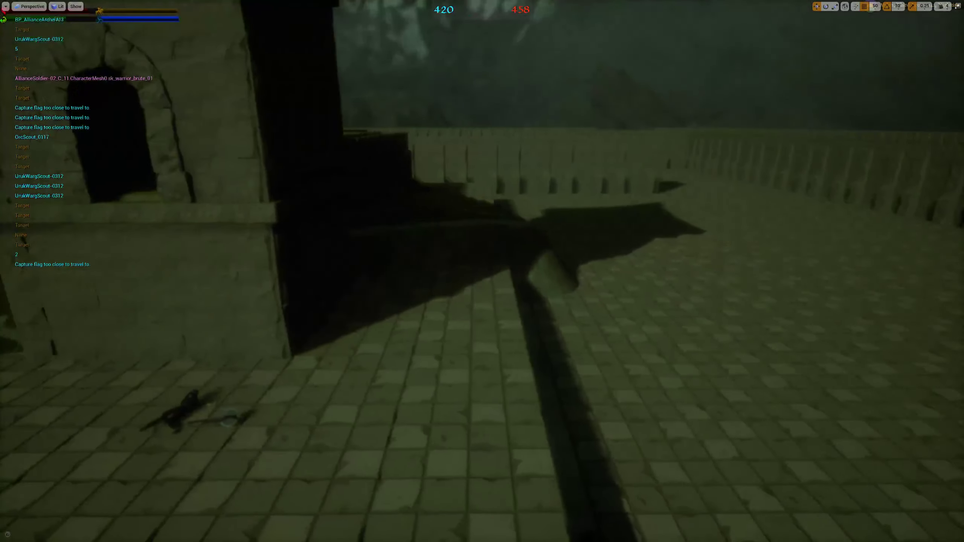
pyautogui.press('d')
pyautogui.press('w')
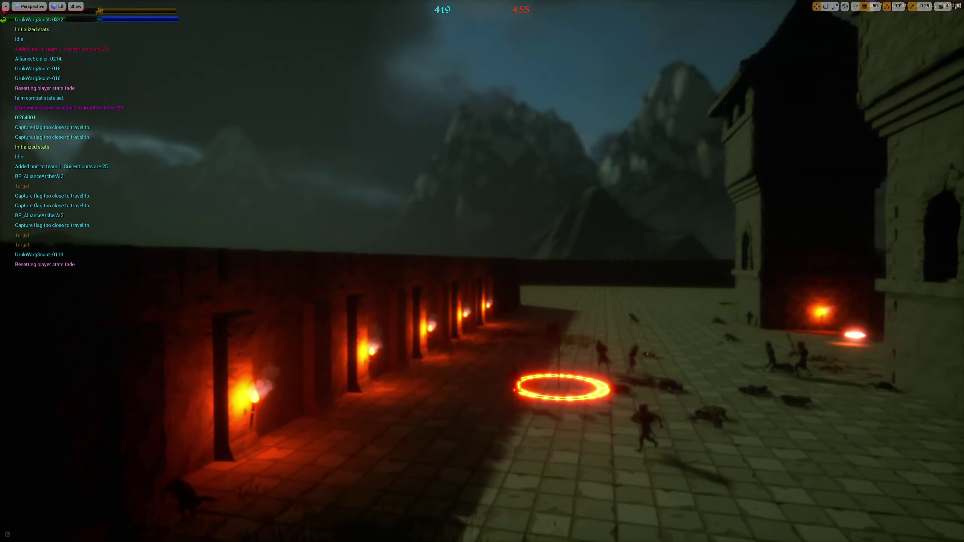
pyautogui.press('w')
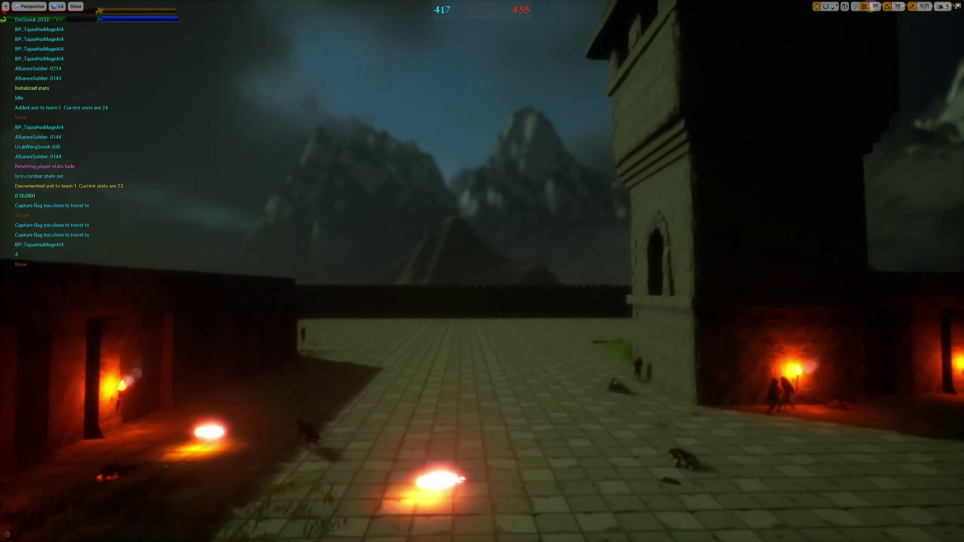
pyautogui.press('w')
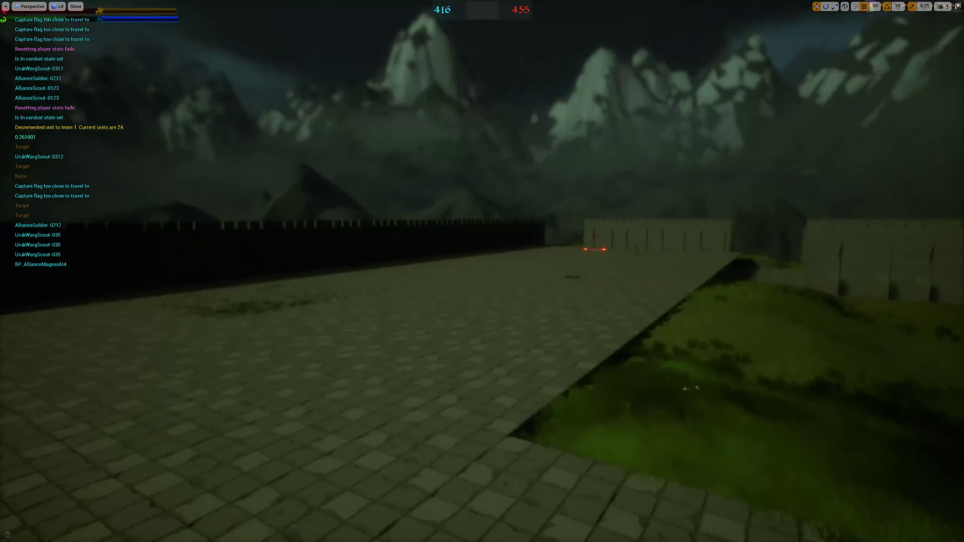
pyautogui.press('s')
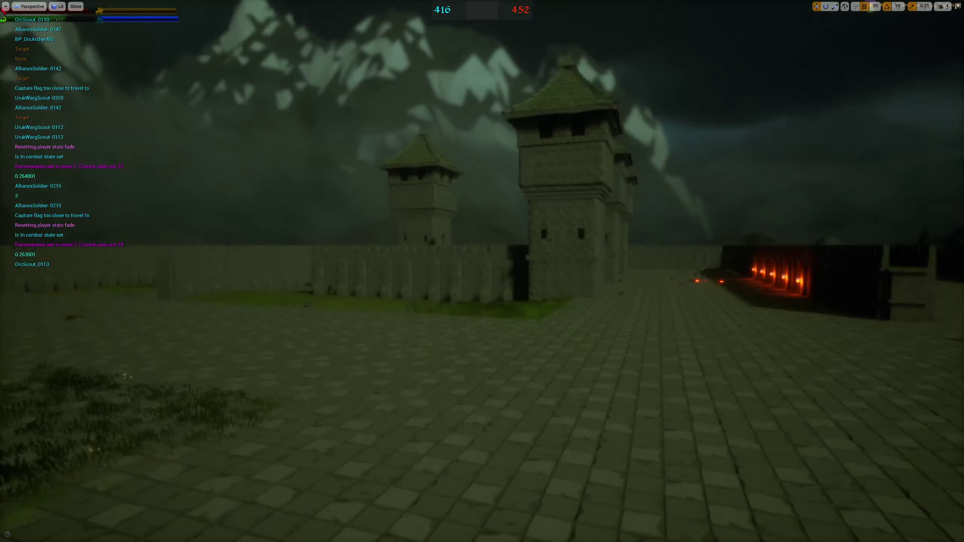
# - Survey the three towers and the paved yard from above the outer battlements, down to the lone unit crossing the floor
pyautogui.press('d')
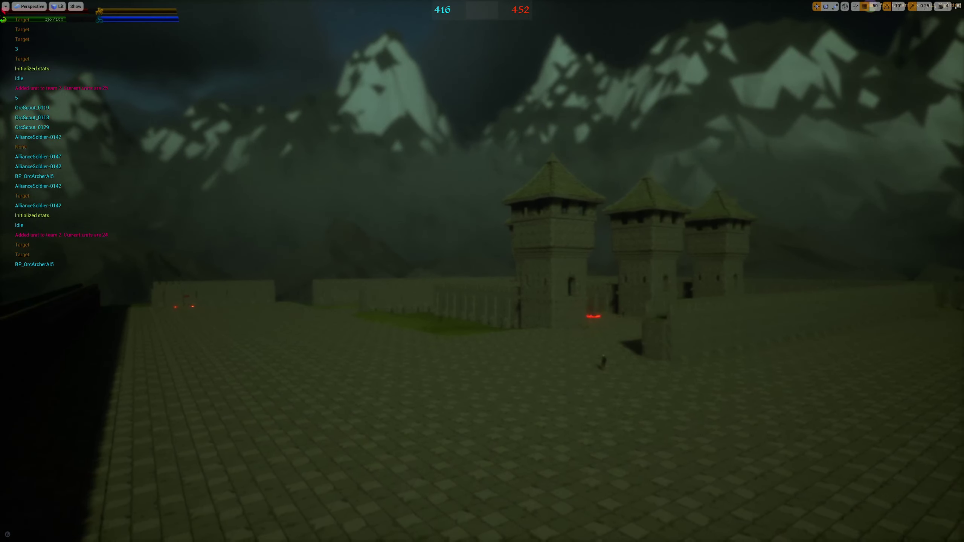
pyautogui.press('s')
pyautogui.press('d')
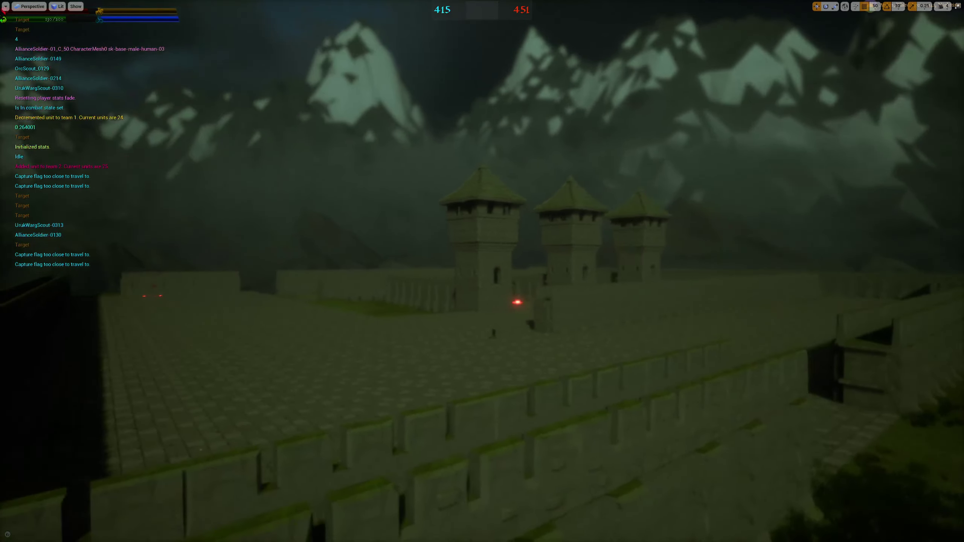
pyautogui.press('d')
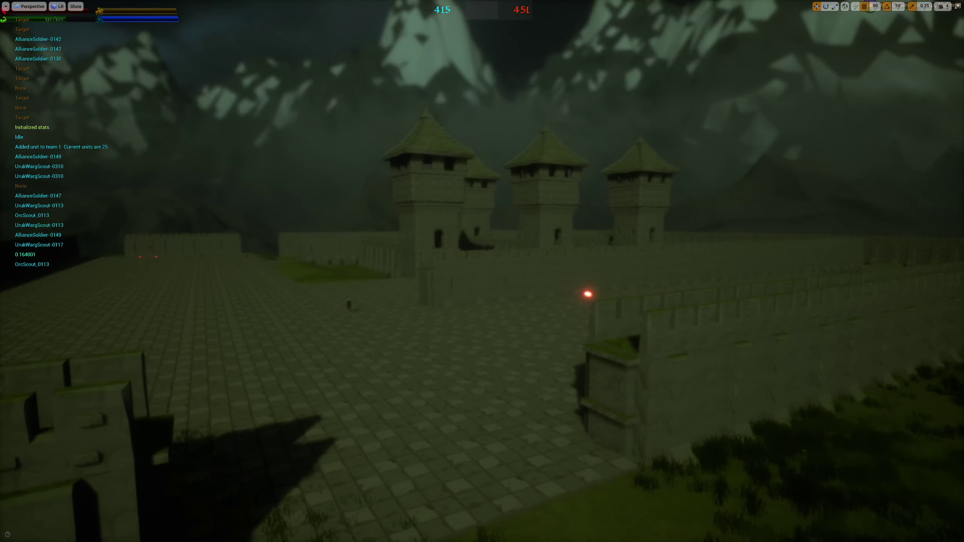
pyautogui.press('w')
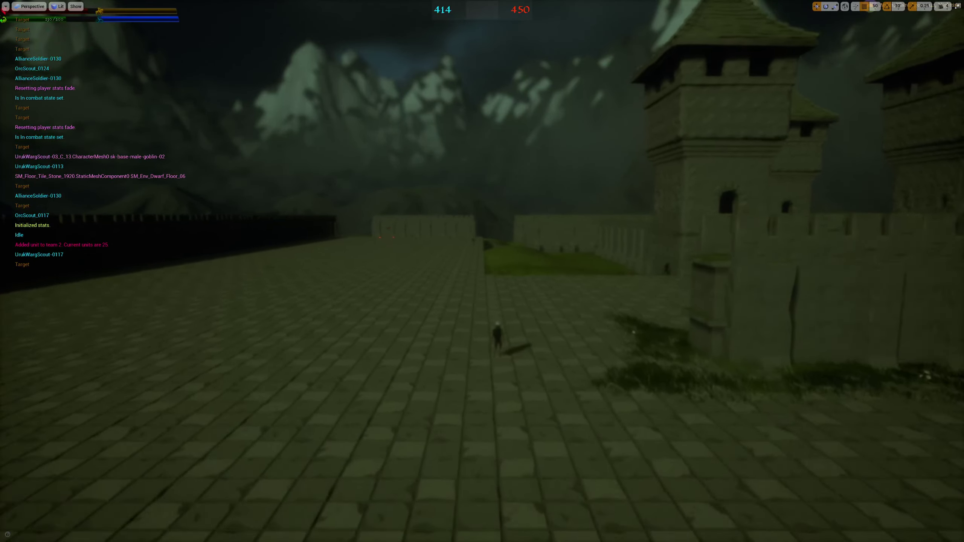
pyautogui.press('w')
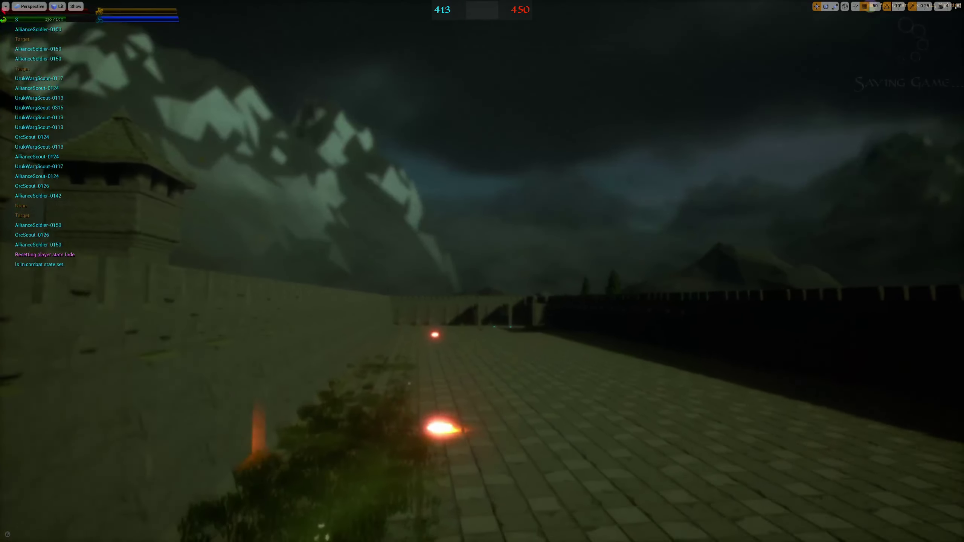
# - Follow the outer wall to the blue capture point and examine how units move across the yard around it
pyautogui.press('w')
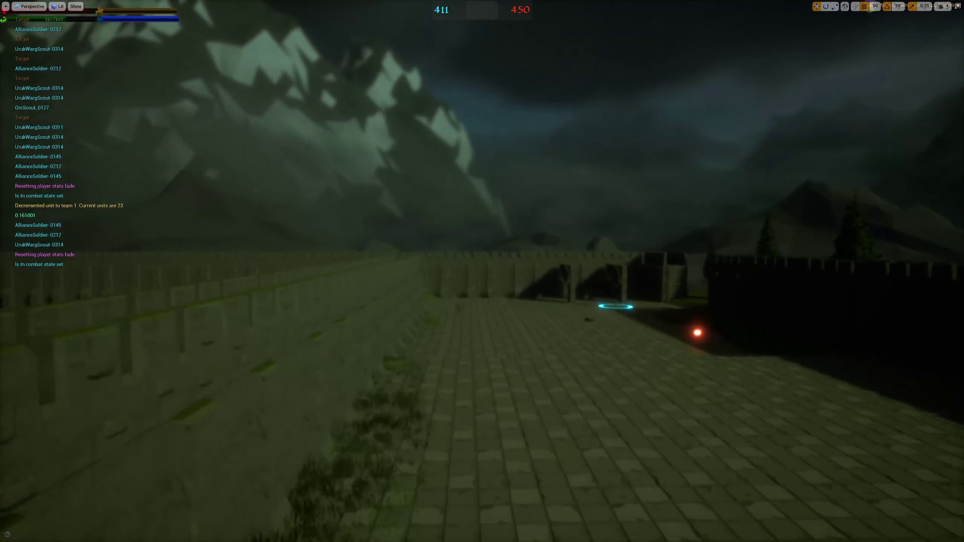
pyautogui.press('w')
pyautogui.press('d')
pyautogui.press('w')
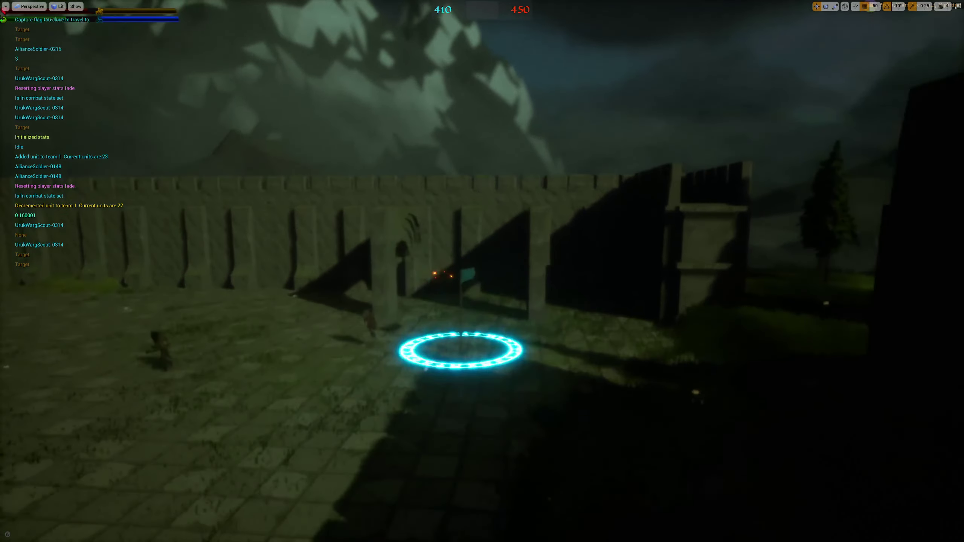
pyautogui.press('w')
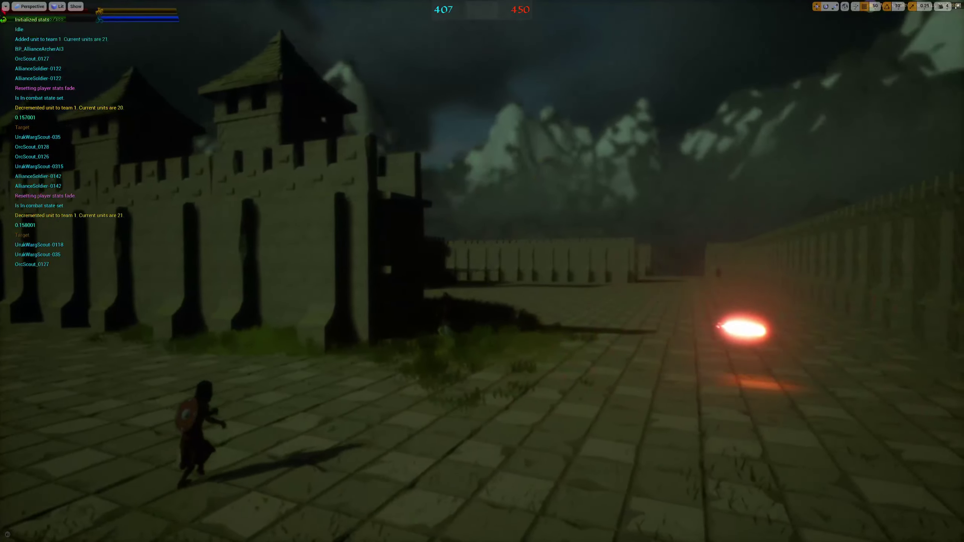
pyautogui.press('w')
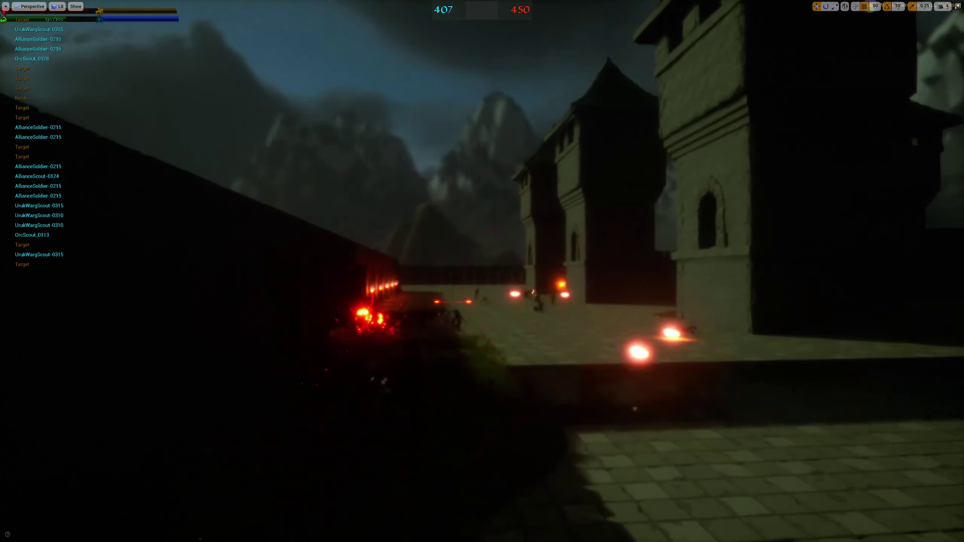
# - Fly over the torch-lit courtyard and battlements to examine the red capture points and the units fighting between the towers
pyautogui.press('w')
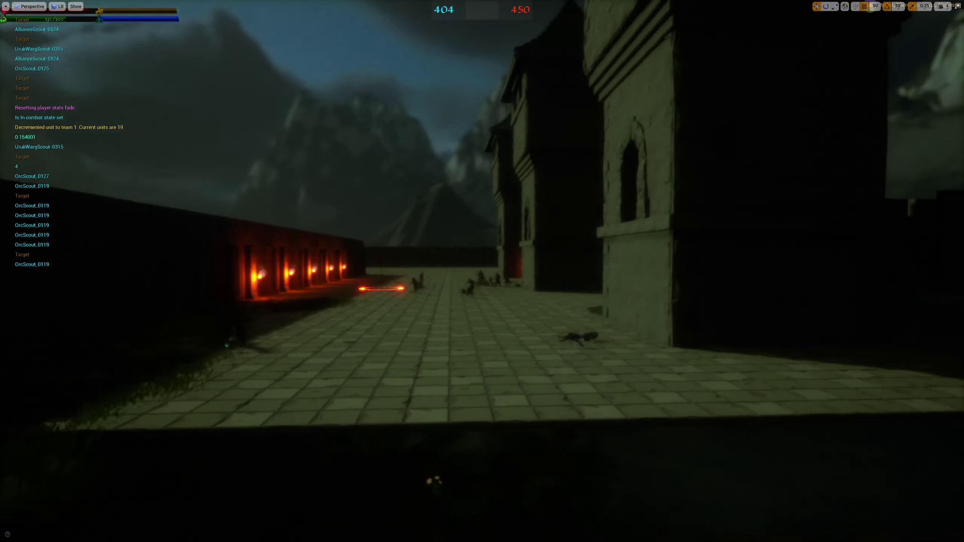
pyautogui.press('w')
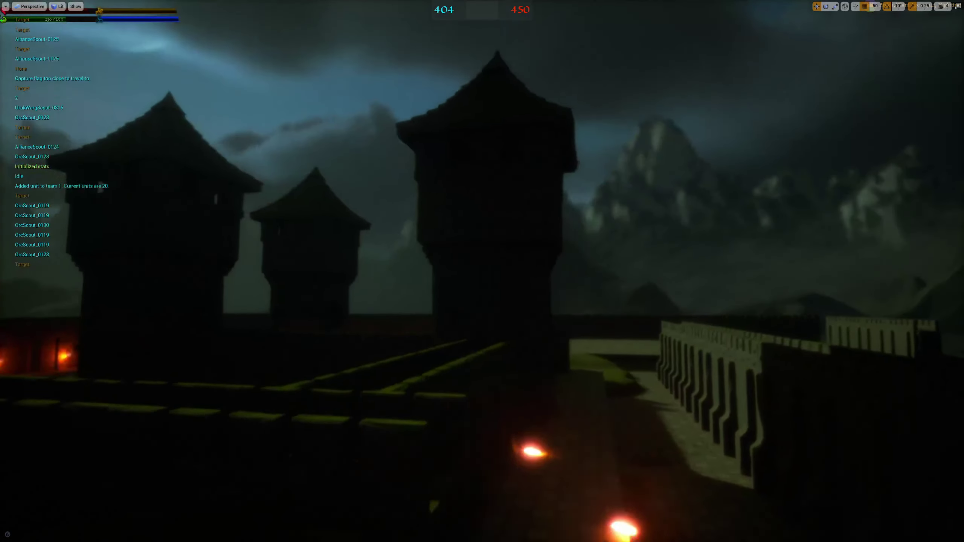
pyautogui.press('w')
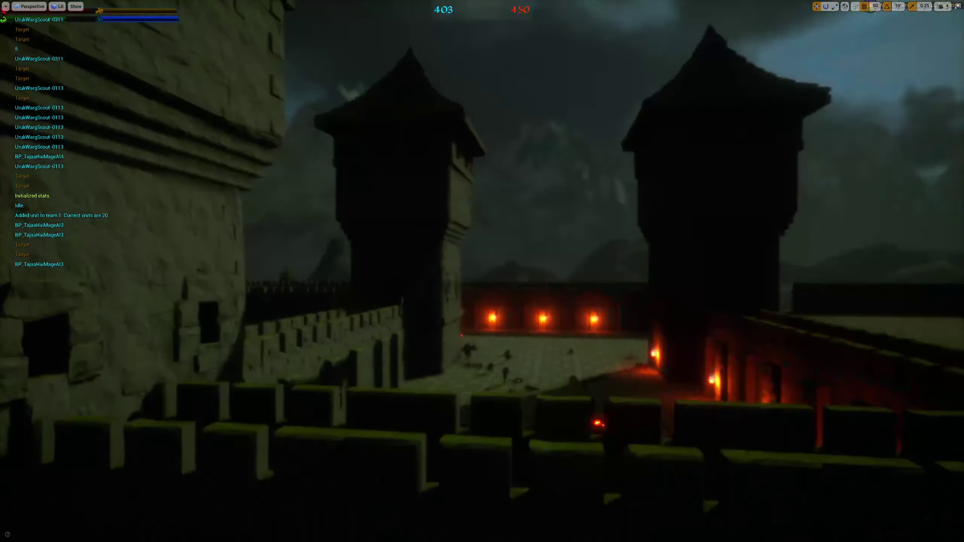
pyautogui.press('s')
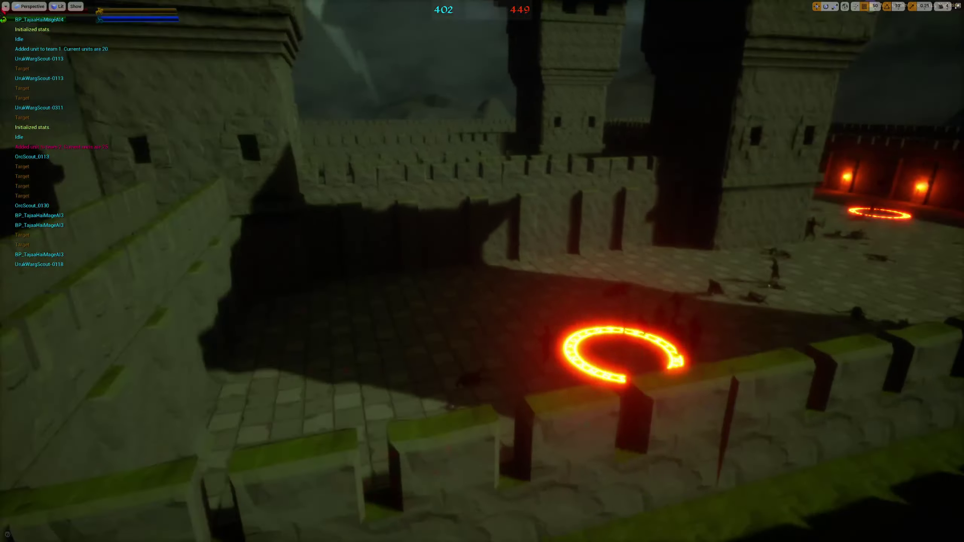
pyautogui.press('w')
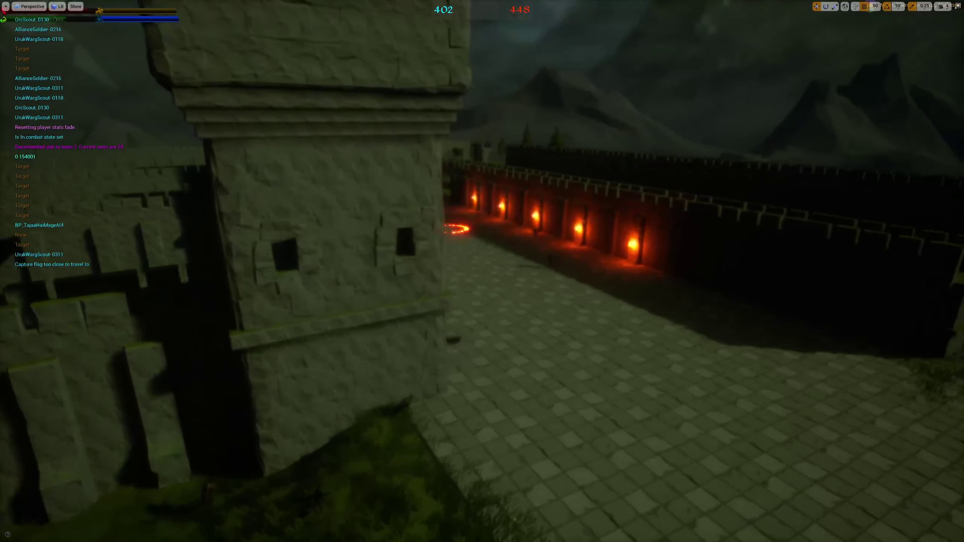
pyautogui.press('d')
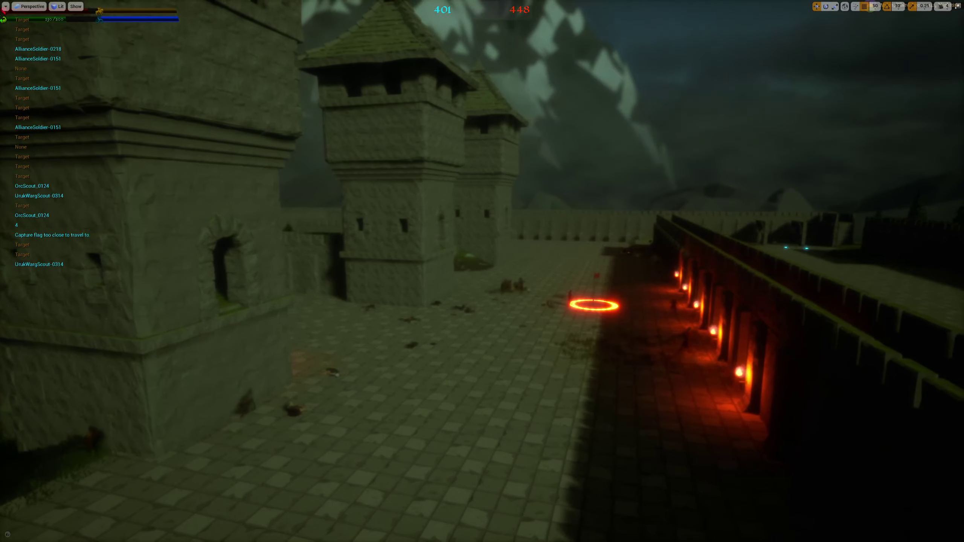
# - Inspect the paved courtyard along the torch-lit wall and the units around its red capture point
pyautogui.moveTo(481, 271); pyautogui.dragTo(558, 231, button='right')
pyautogui.press('w')
pyautogui.press('w')
pyautogui.moveTo(482, 271); pyautogui.dragTo(393, 281, button='right')
pyautogui.press('w')
pyautogui.press('w')
pyautogui.moveTo(482, 271); pyautogui.dragTo(495, 235, button='right')
pyautogui.press('a')
pyautogui.press('a')
pyautogui.press('s')
pyautogui.moveTo(482, 271); pyautogui.dragTo(538, 260, button='right')
pyautogui.press('w')
pyautogui.press('w')
pyautogui.press('w')
# - Inspect the long outer wall, the grass along its base and the paved passage beside it
pyautogui.press('w')
pyautogui.press('s')
pyautogui.press('w')
pyautogui.press('w')
pyautogui.press('a')
pyautogui.press('w')
pyautogui.press('w')
pyautogui.press('w')
pyautogui.press('w')
pyautogui.moveTo(145, 103); pyautogui.dragTo(212, 111, button='right')
pyautogui.press('w')
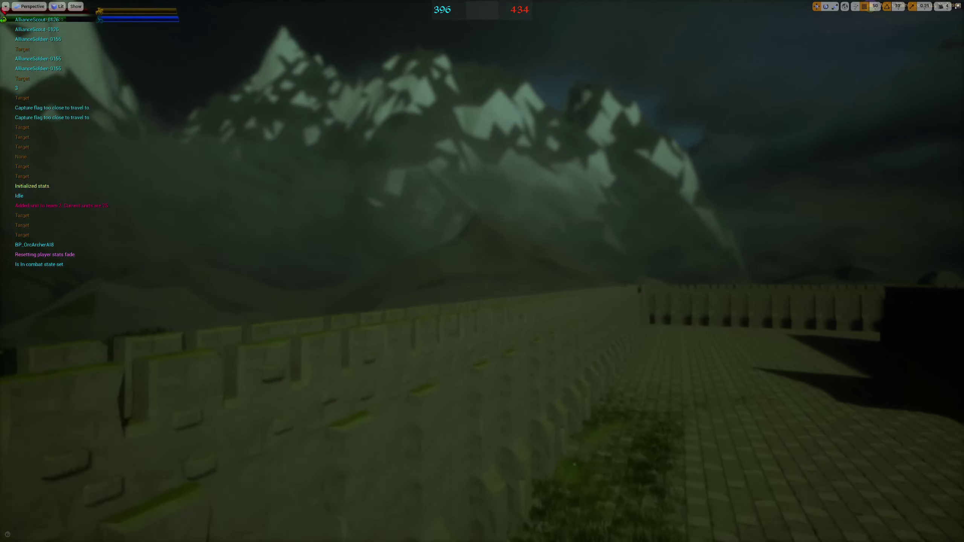
pyautogui.press('w')
# - Fly across the paved yard to examine the red capture point in front of the far crenellated wall
pyautogui.moveTo(482, 271); pyautogui.dragTo(505, 270, button='right')
pyautogui.press('d')
pyautogui.press('w')
pyautogui.press('w')
pyautogui.press('w')
pyautogui.press('w')
pyautogui.press('w')
pyautogui.moveTo(146, 104)
pyautogui.mouseDown(button='right')
pyautogui.moveTo(133, 115)
pyautogui.moveTo(147, 104)
pyautogui.mouseUp(button='right')
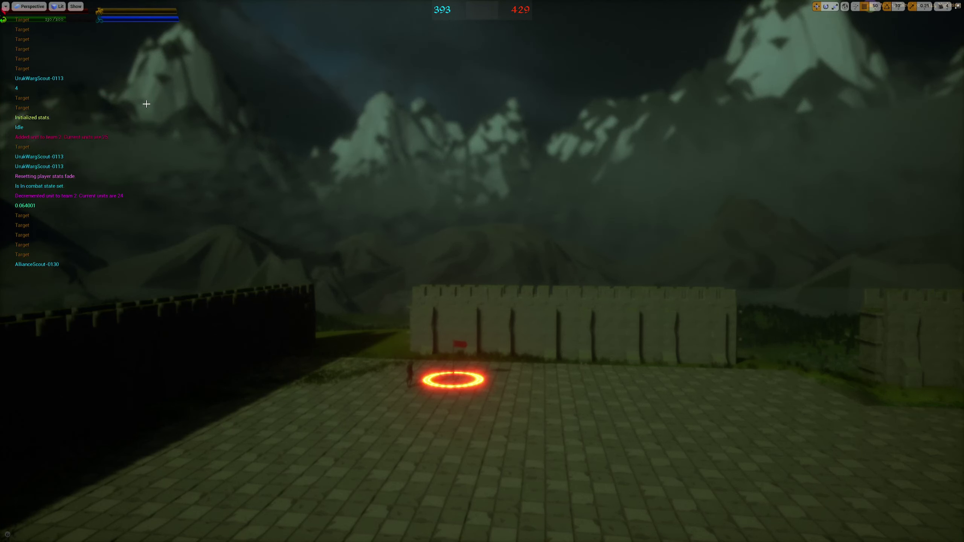
# - Possess the Warrior again and run him over the paving and grass around the open wall end by the towers
pyautogui.press('F8')
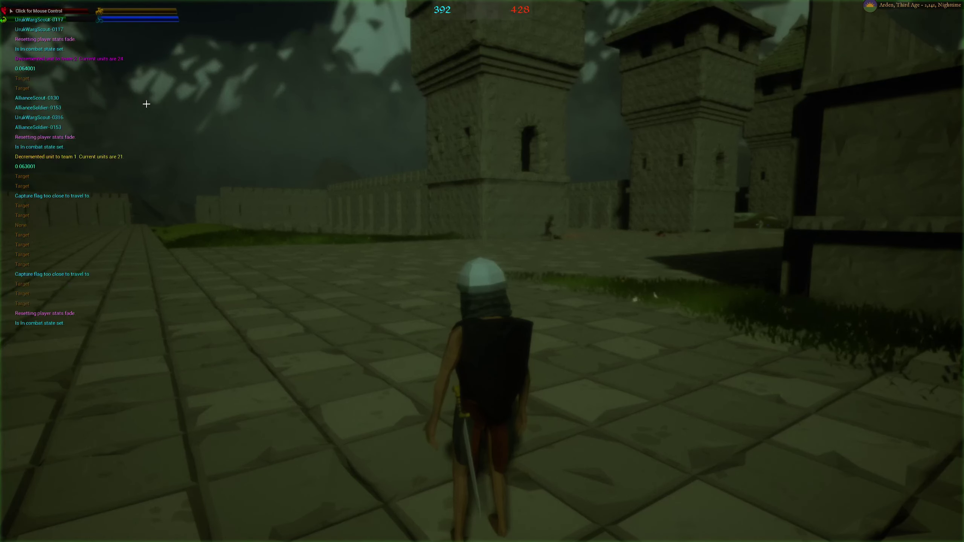
pyautogui.press('w')
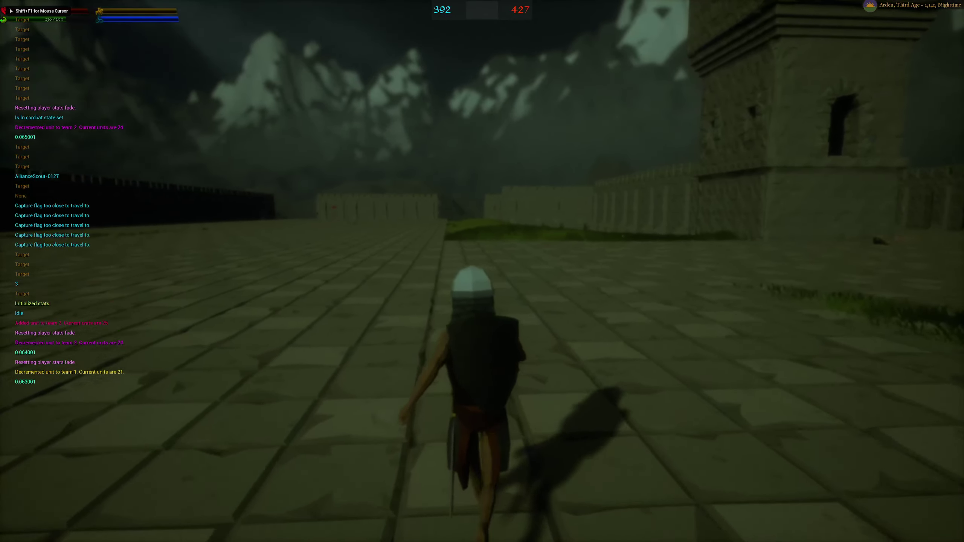
pyautogui.press('w')
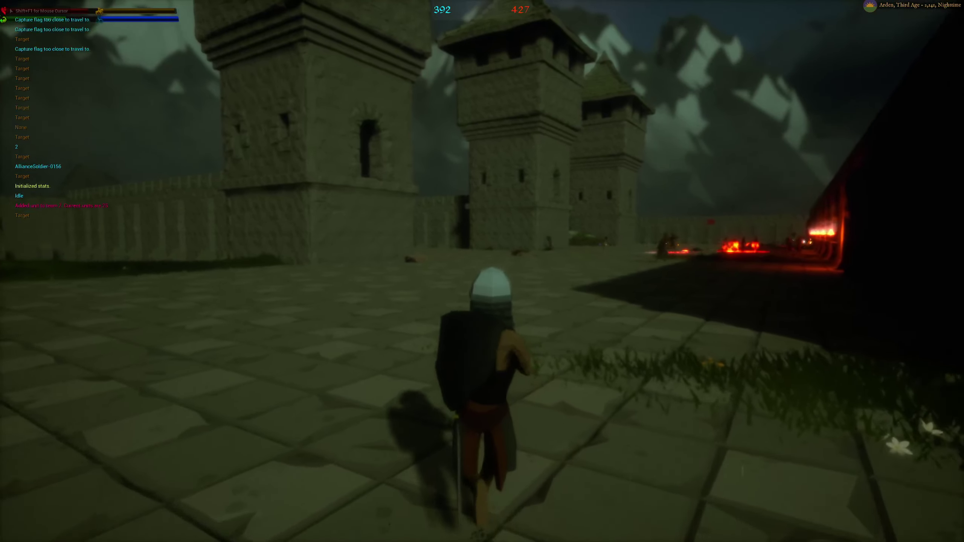
pyautogui.press('w')
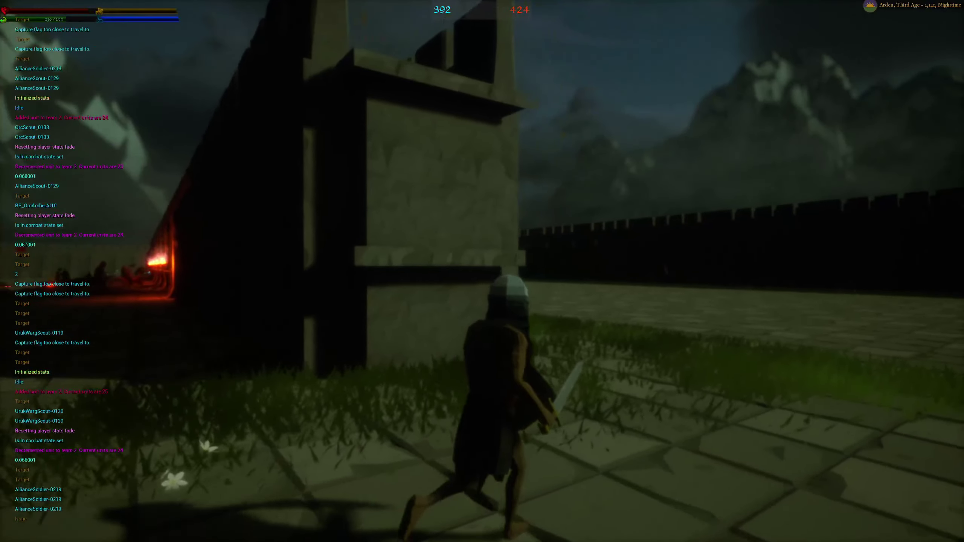
pyautogui.press('w')
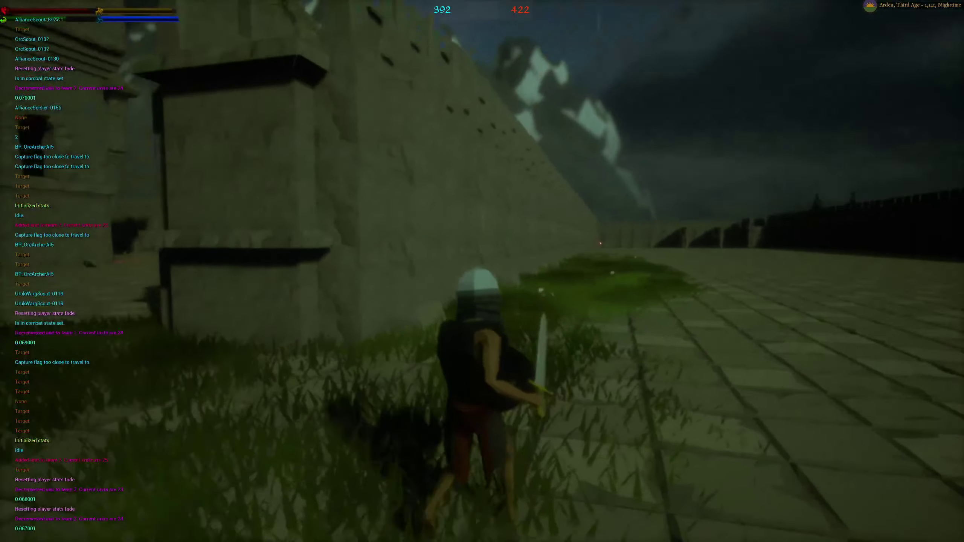
pyautogui.press('w')
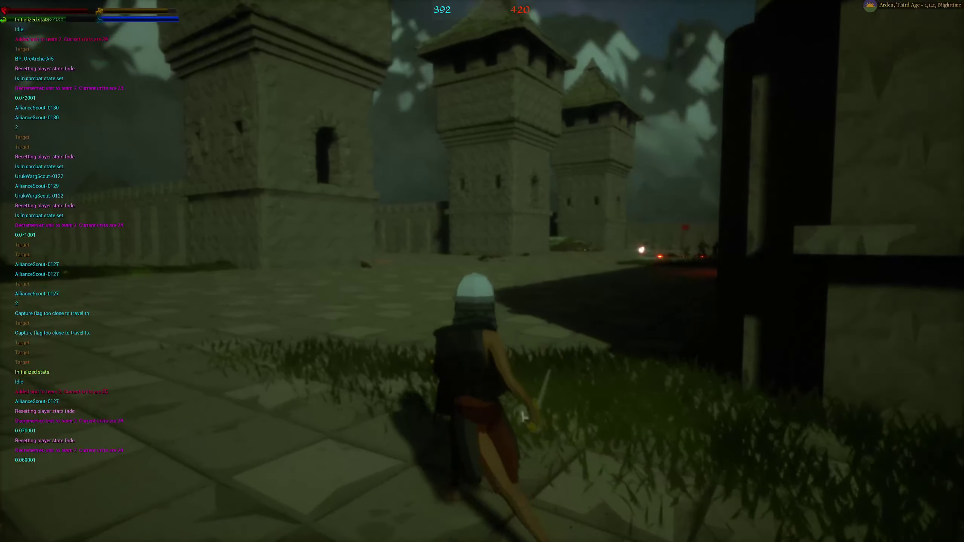
# - Run the Warrior through the tower courtyard past the red capture points and the torch-lit wall to playtest the battle
pyautogui.press('w')
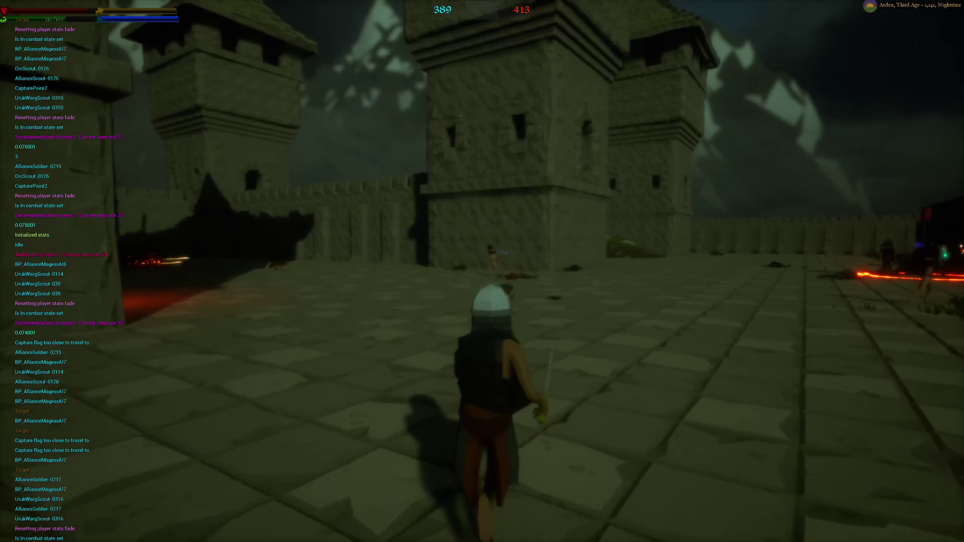
pyautogui.press('w')
pyautogui.press('w')
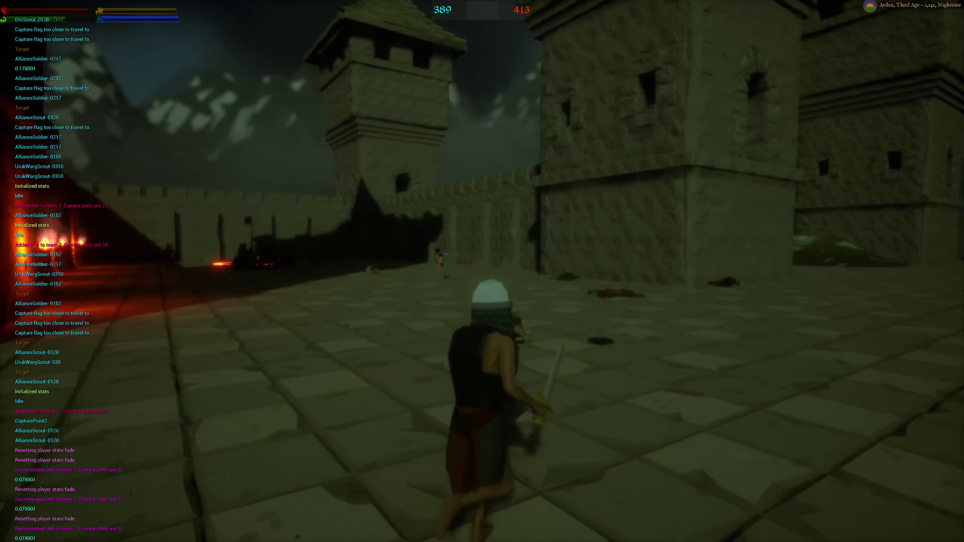
pyautogui.press('w')
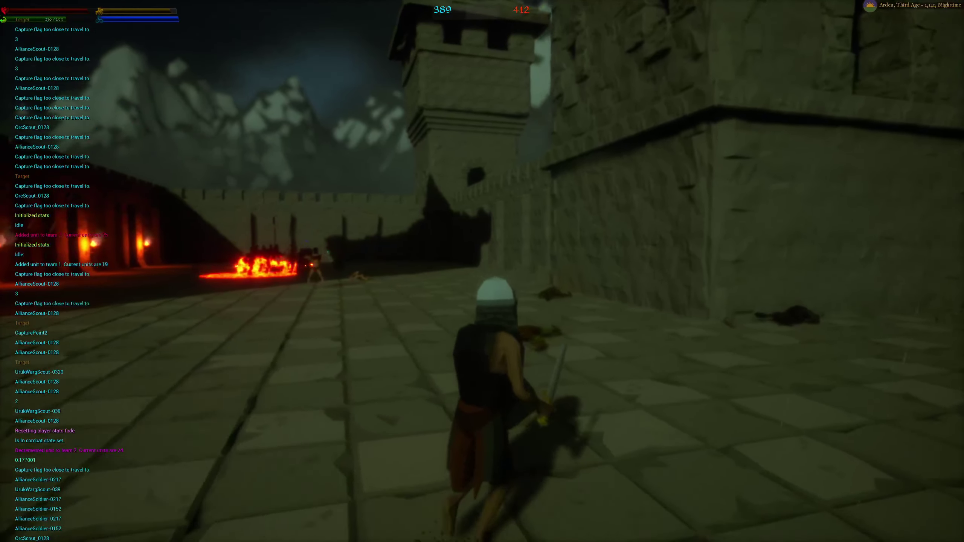
pyautogui.press('w')
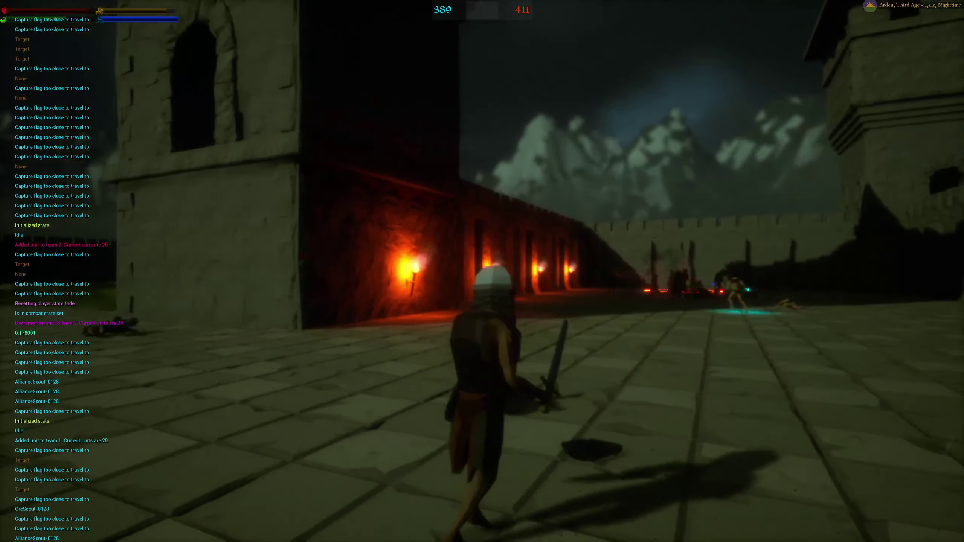
pyautogui.press('w')
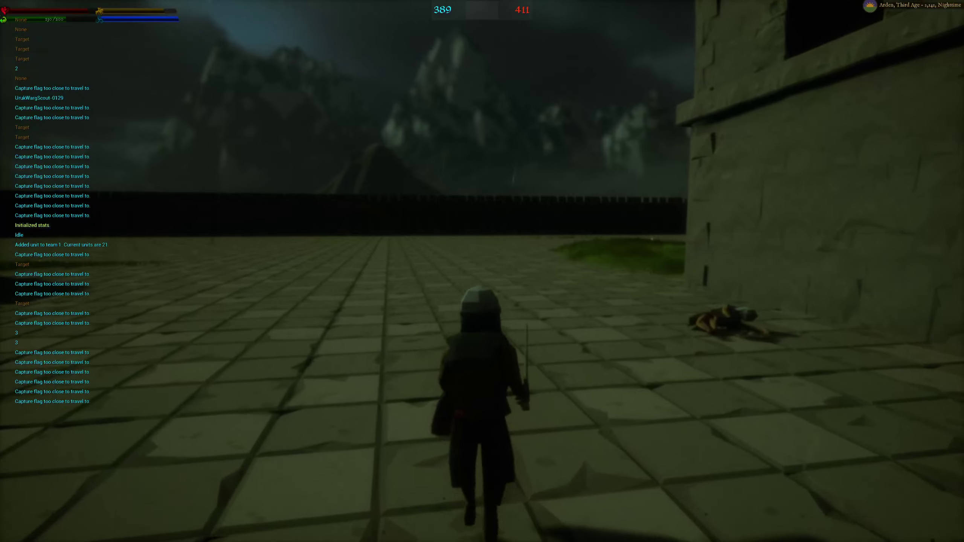
# - Run the Warrior beyond the tower into the wide paved yard toward the grass patch
pyautogui.press('d')
pyautogui.press('w')
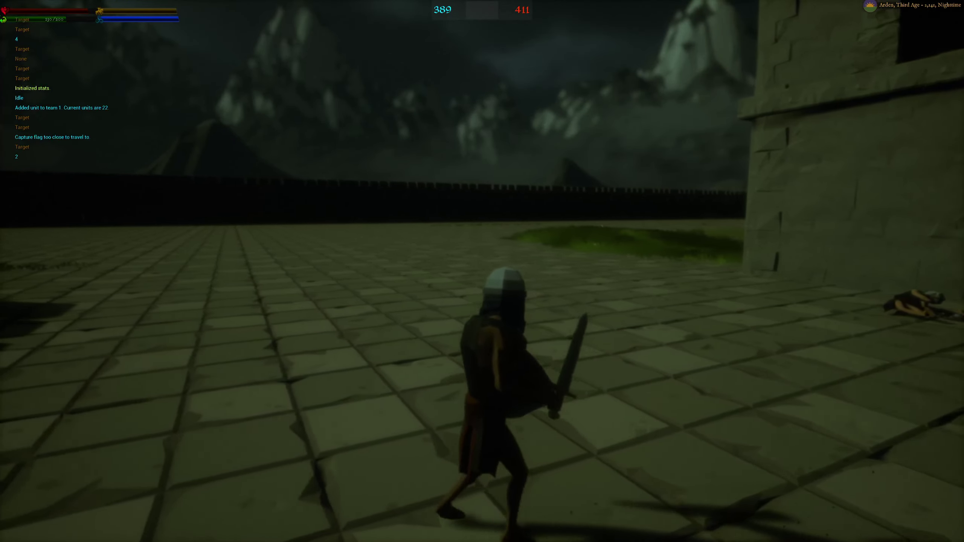
pyautogui.press('w')
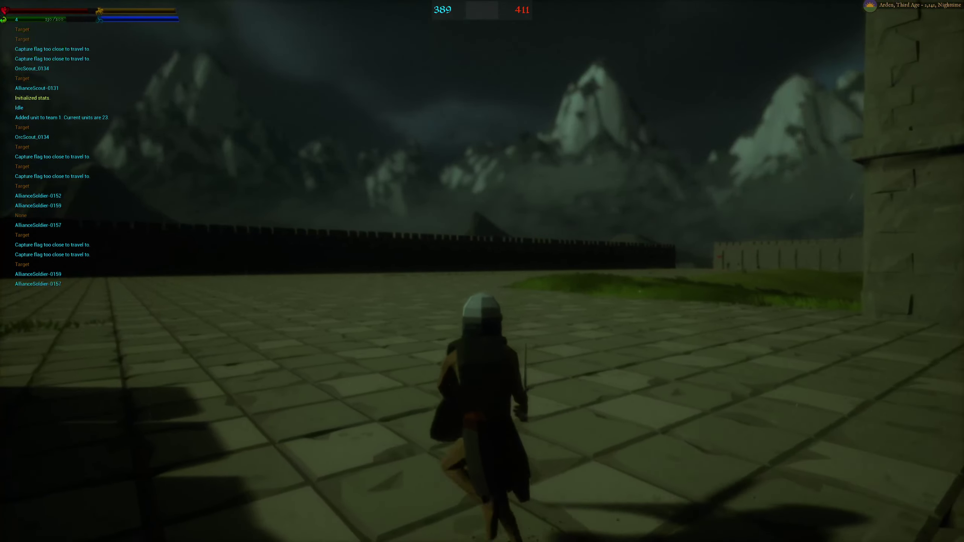
# - Run the Warrior across the paved yard past the tower toward the Alliance fighters, and end the playtest
pyautogui.press('d')
pyautogui.press('w')
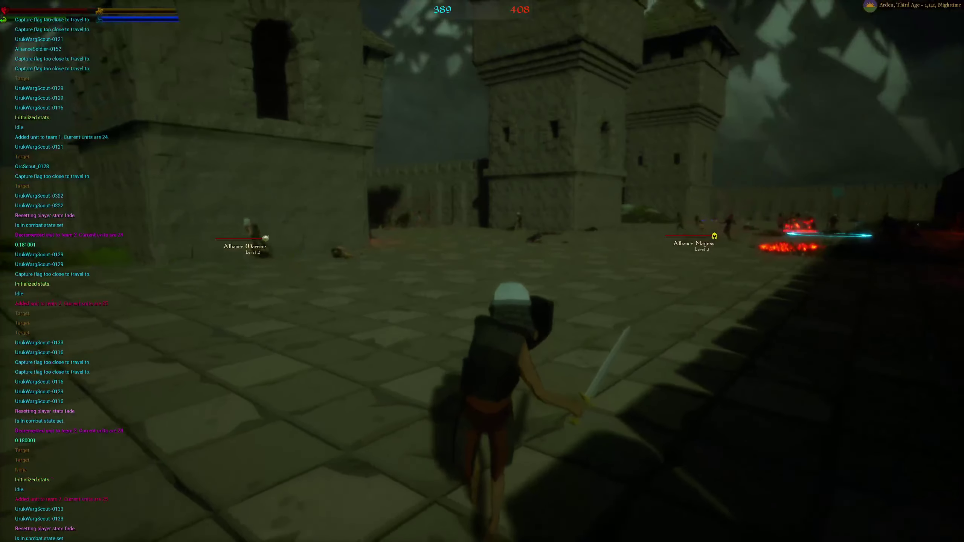
pyautogui.press('a')
pyautogui.press('w')
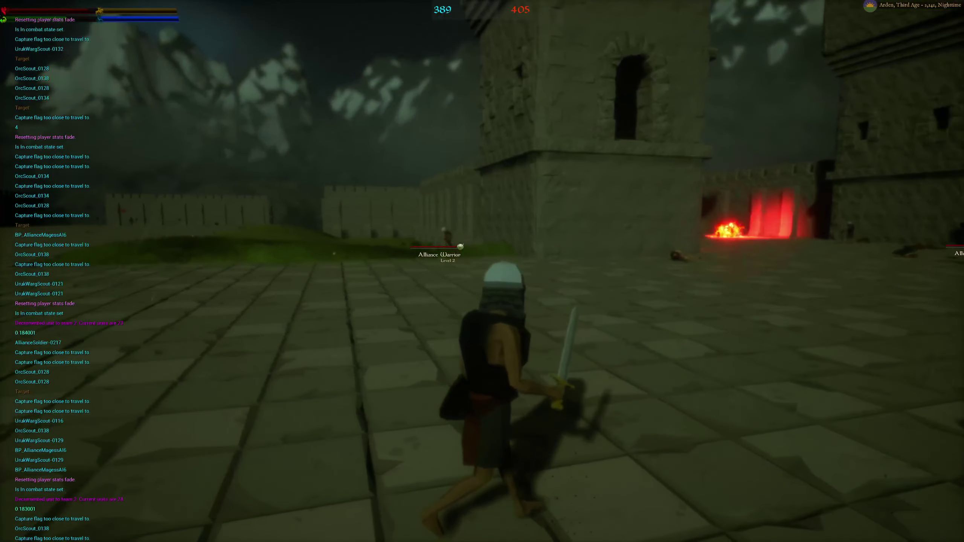
pyautogui.press('Escape')
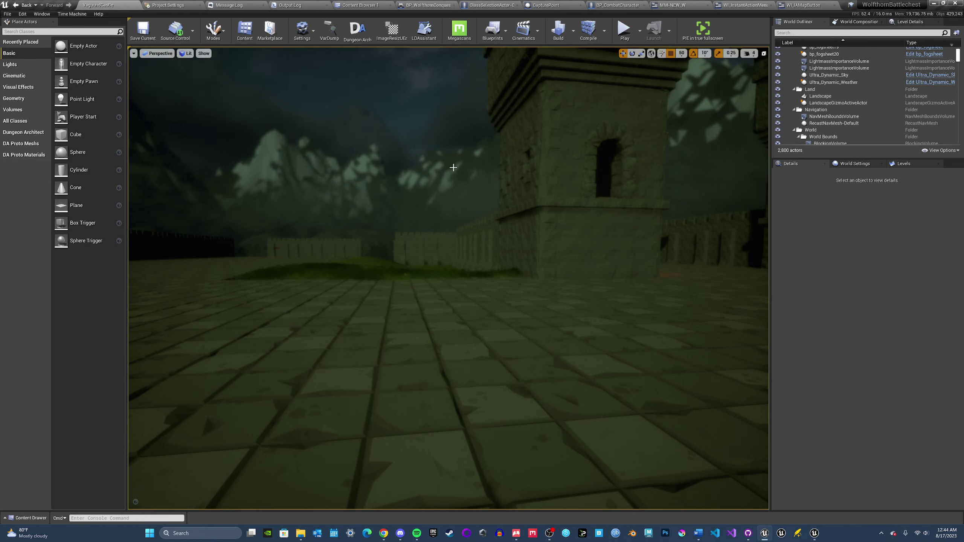
# - Fly over the paved yard and inspect the details of the stone floor tile block beside the grassy mound
pyautogui.press('w')
pyautogui.moveTo(448, 277); pyautogui.dragTo(683, 304, button='right')
pyautogui.press('w')
pyautogui.press('w')
pyautogui.moveTo(383, 300); pyautogui.dragTo(390, 259, button='right')
pyautogui.click(490, 249)
pyautogui.press('Escape')
pyautogui.press('w')
pyautogui.click(490, 249)
pyautogui.click(929, 183)
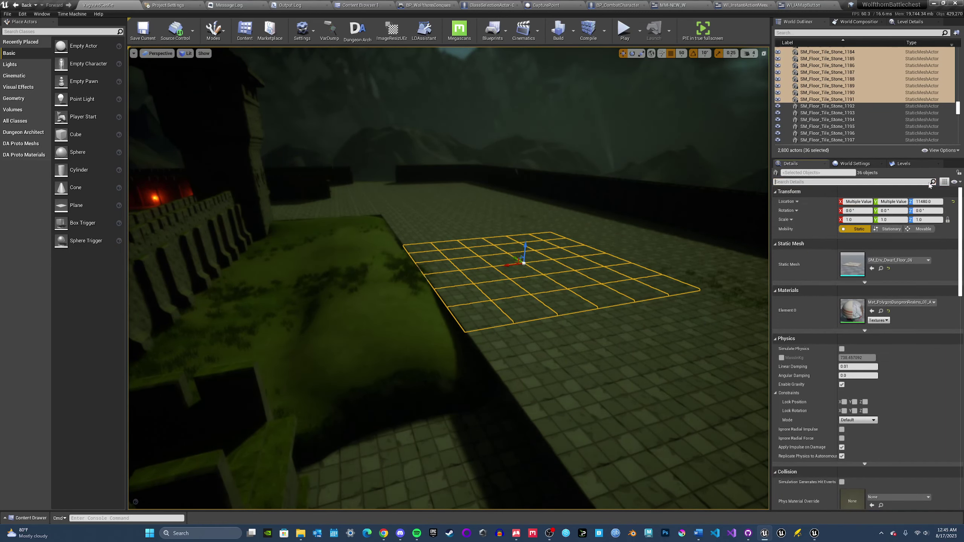
pyautogui.press('Escape')
# - Examine the full paved yard from above along the crenellated wall and from ground level toward the towers
pyautogui.moveTo(576, 242); pyautogui.dragTo(626, 195, button='right')
pyautogui.press('w')
pyautogui.press('g')
pyautogui.press('w')
pyautogui.press('s')
pyautogui.moveTo(565, 216); pyautogui.dragTo(579, 274, button='right')
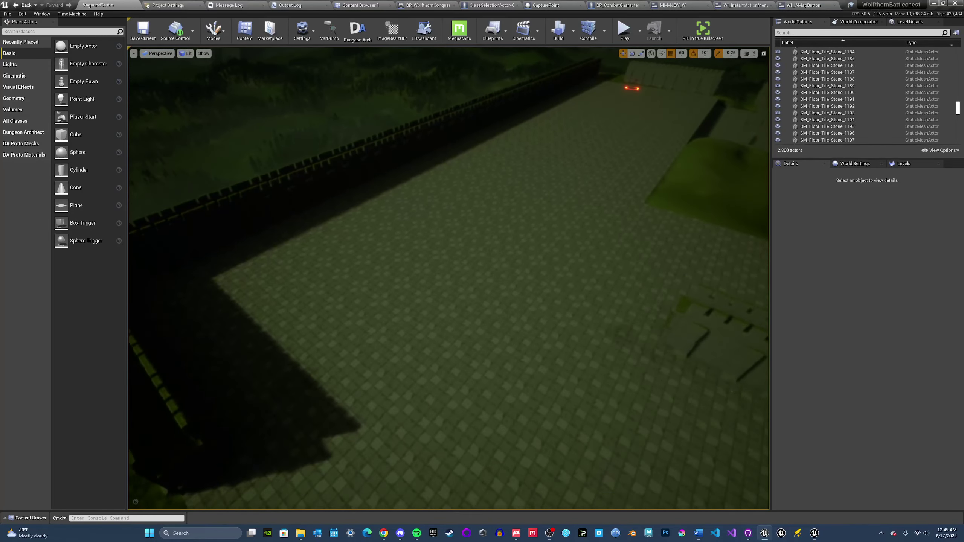
pyautogui.moveTo(579, 274); pyautogui.dragTo(408, 287, button='right')
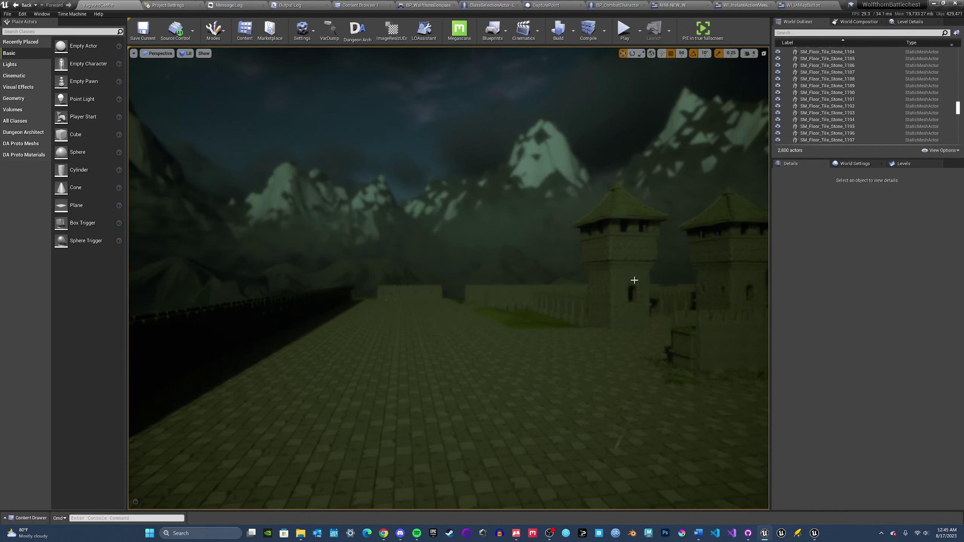
pyautogui.moveTo(634, 280)
pyautogui.mouseDown(button='right')
pyautogui.moveTo(645, 280)
pyautogui.moveTo(617, 276)
pyautogui.mouseUp(button='right')
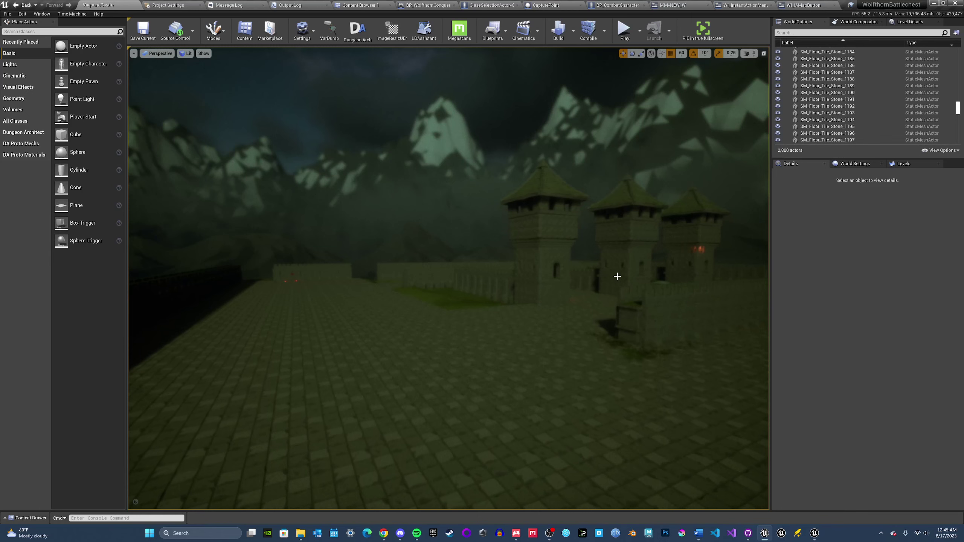
# - Clear the floor search and the Static Mesh filter in the asset browser, and return to the root Content folder
pyautogui.hotkey('ctrl', 'space')
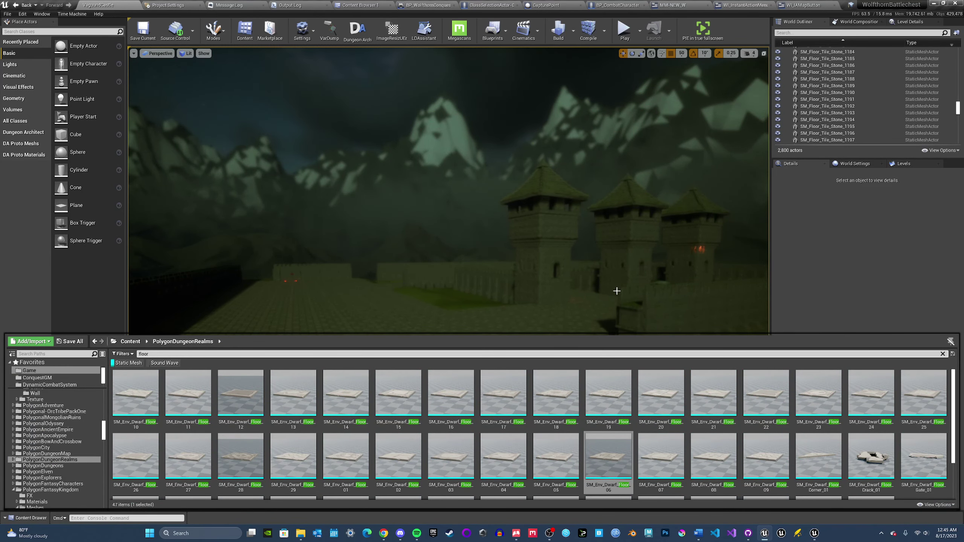
pyautogui.click(942, 354)
pyautogui.click(128, 363)
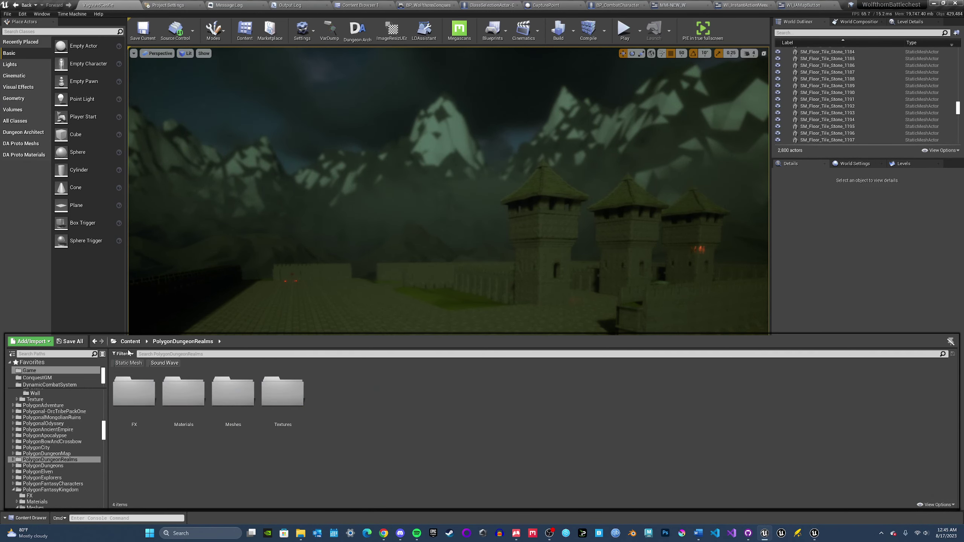
pyautogui.click(130, 341)
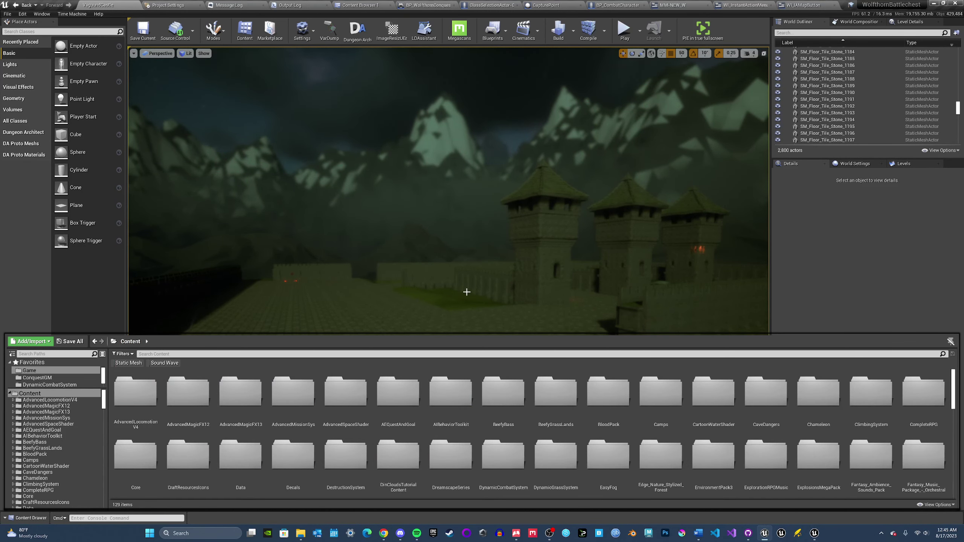
pyautogui.moveTo(466, 292); pyautogui.dragTo(481, 279, button='right')
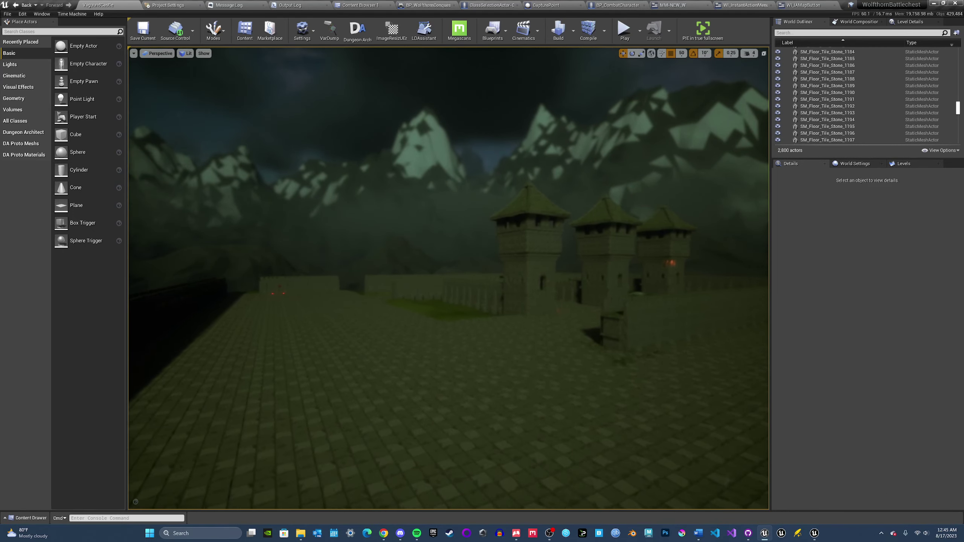
pyautogui.hotkey('ctrl', 'space')
pyautogui.hotkey('ctrl', 'space')
# - In WI_InstantActionMenus, wrap the AddSelectedMapToList nodes in a comment titled "Add Selected Map to List" and align it with the other events
pyautogui.click(753, 4)
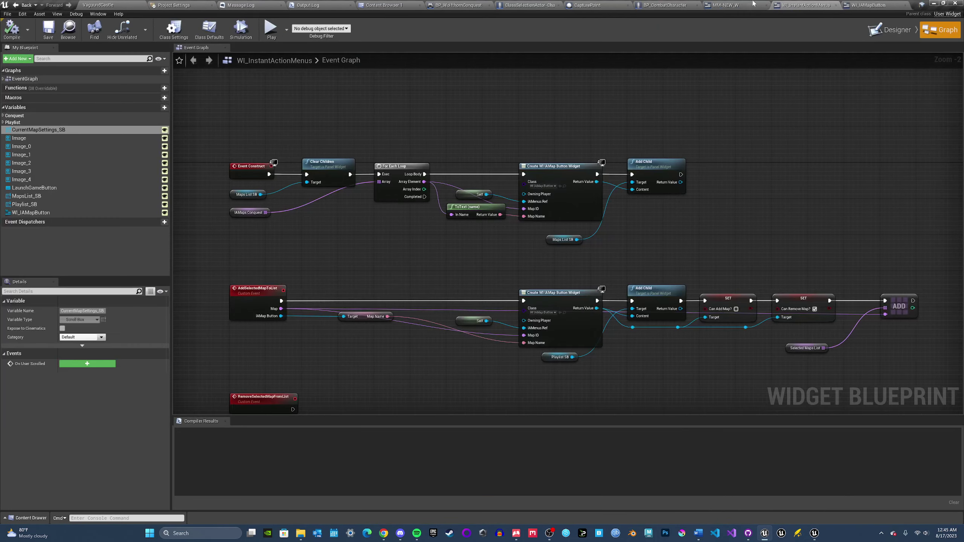
pyautogui.moveTo(638, 247); pyautogui.dragTo(897, 291)
pyautogui.moveTo(371, 215); pyautogui.dragTo(195, 194)
pyautogui.write('c')
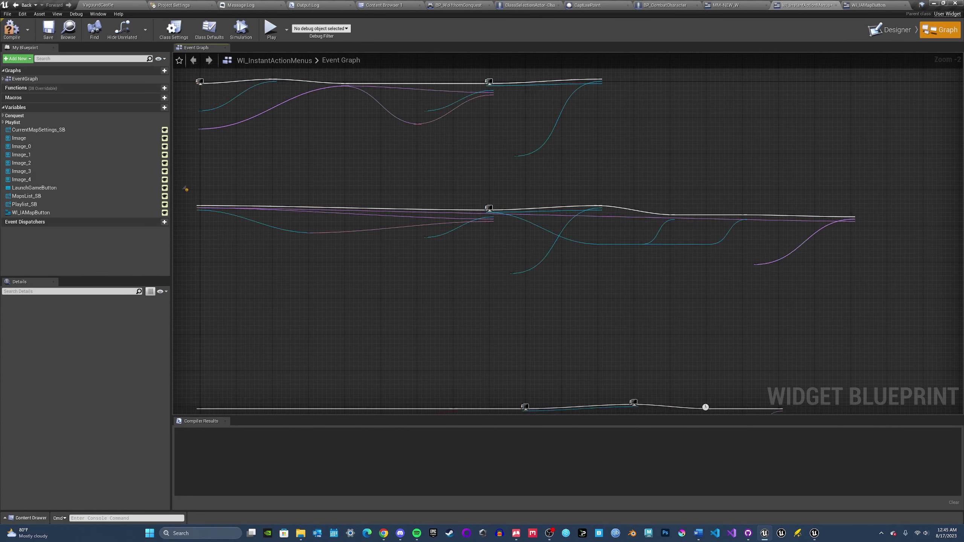
pyautogui.write('Add Selected Map to')
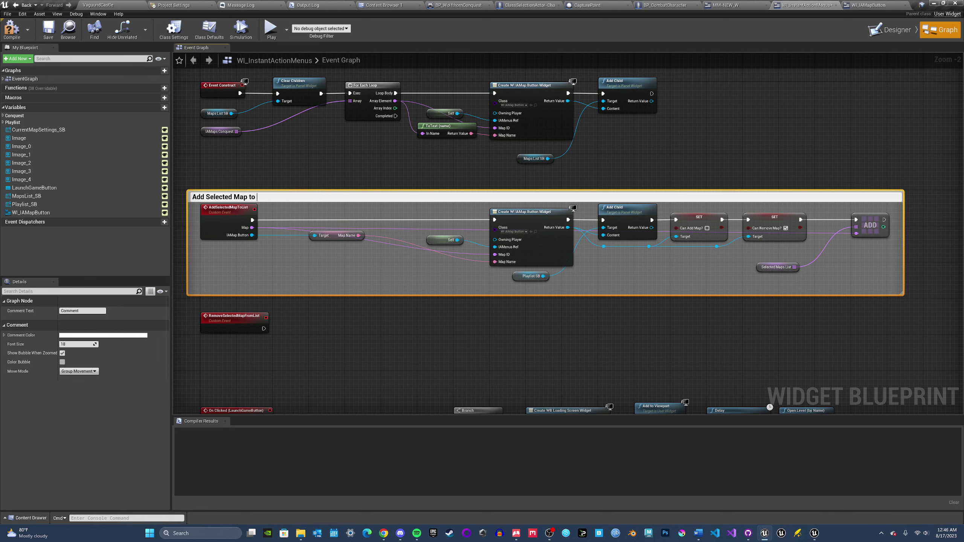
pyautogui.write('List')
pyautogui.press('Return')
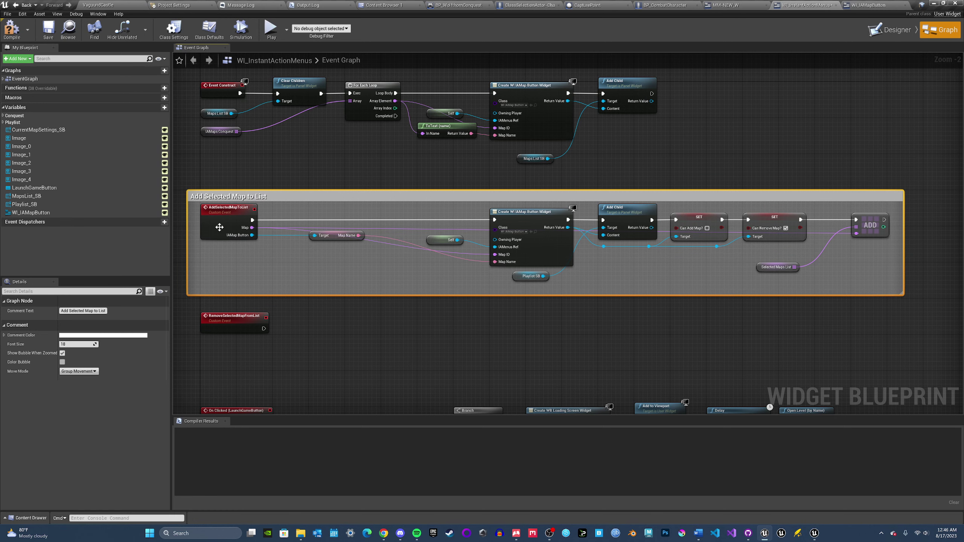
pyautogui.moveTo(222, 202); pyautogui.dragTo(236, 203)
# - Wrap the On Clicked (LaunchGameButton) nodes in an aligned comment titled "Launch Game", and center the RemoveSelectedMapFromList event between the two comments
pyautogui.moveTo(347, 339); pyautogui.dragTo(341, 205, button='right')
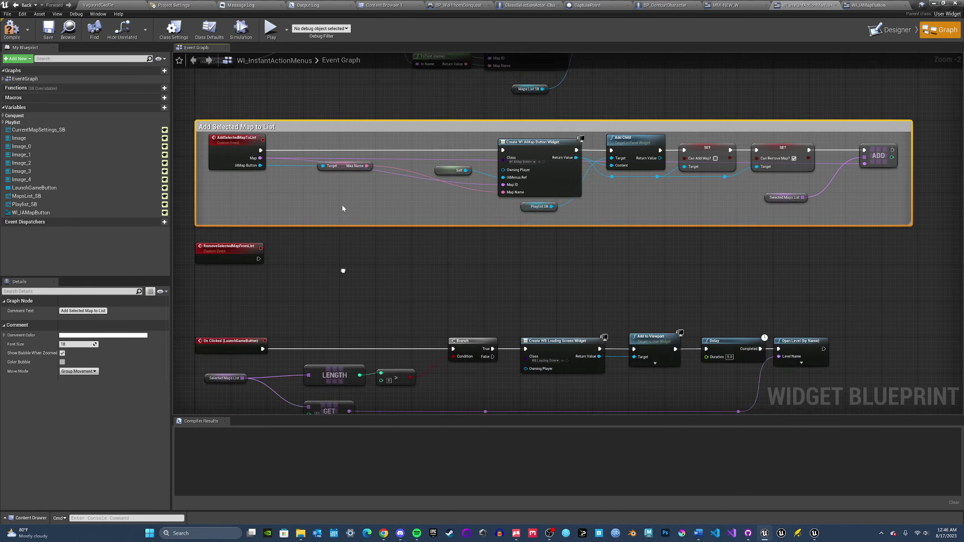
pyautogui.moveTo(344, 249); pyautogui.dragTo(334, 188, button='right')
pyautogui.moveTo(813, 368); pyautogui.dragTo(217, 188)
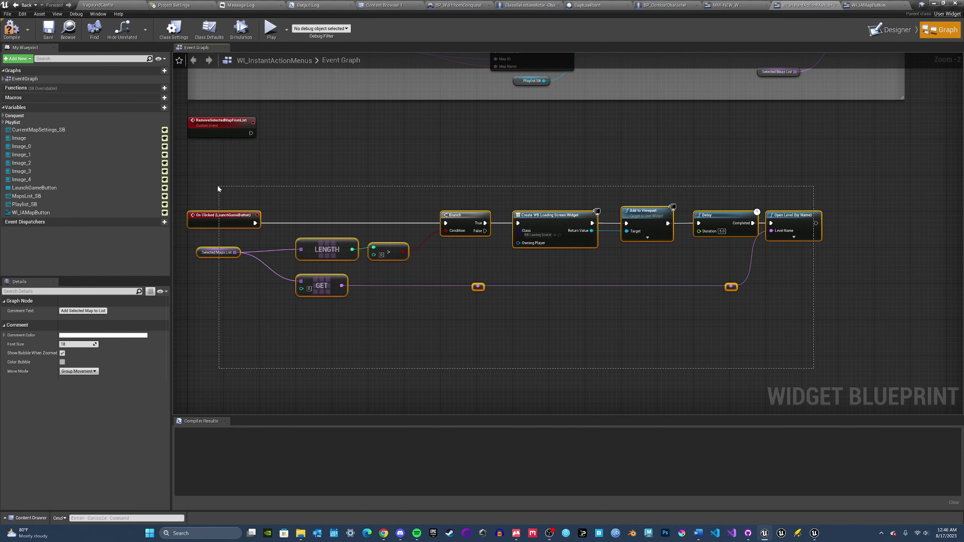
pyautogui.write('c')
pyautogui.write('L')
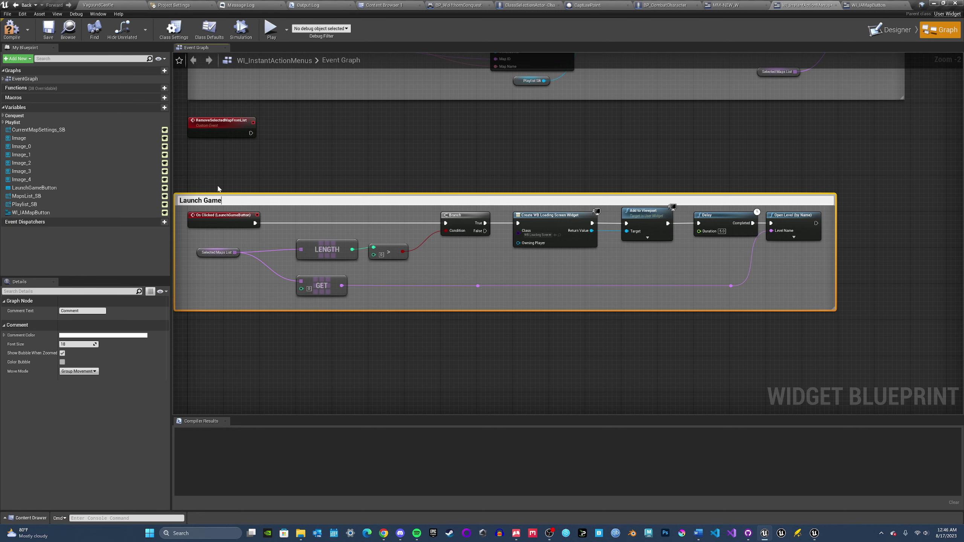
pyautogui.press('Return')
pyautogui.moveTo(194, 164); pyautogui.dragTo(261, 219, button='right')
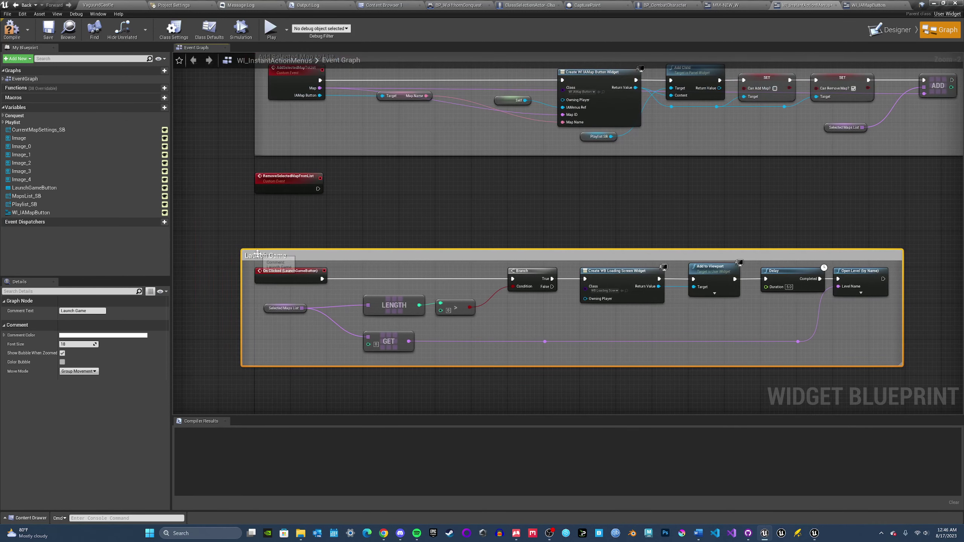
pyautogui.moveTo(259, 253); pyautogui.dragTo(271, 276)
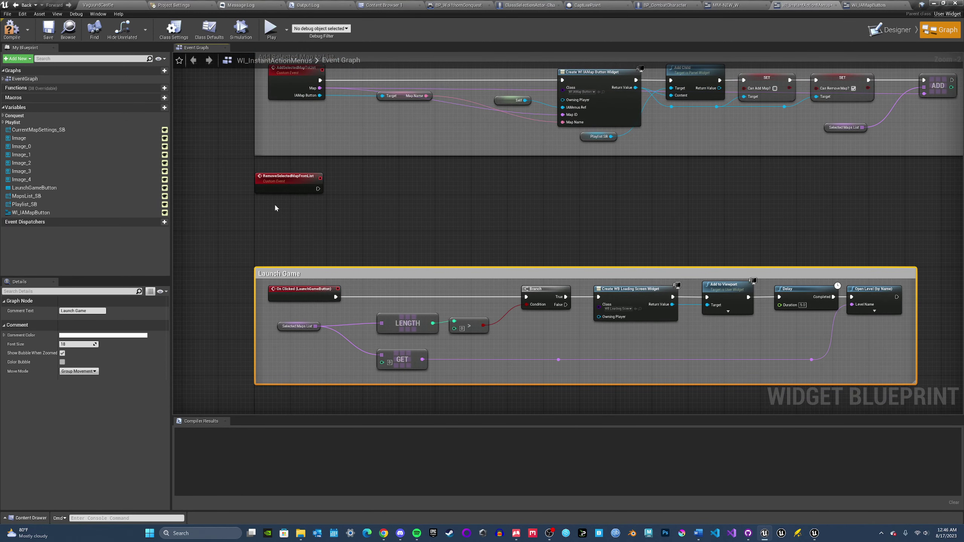
pyautogui.moveTo(275, 182); pyautogui.dragTo(274, 203)
# - Wrap the Event Construct nodes in a comment titled "Add All Maps to List" and align it with the comments below
pyautogui.moveTo(363, 202); pyautogui.dragTo(364, 296, button='right')
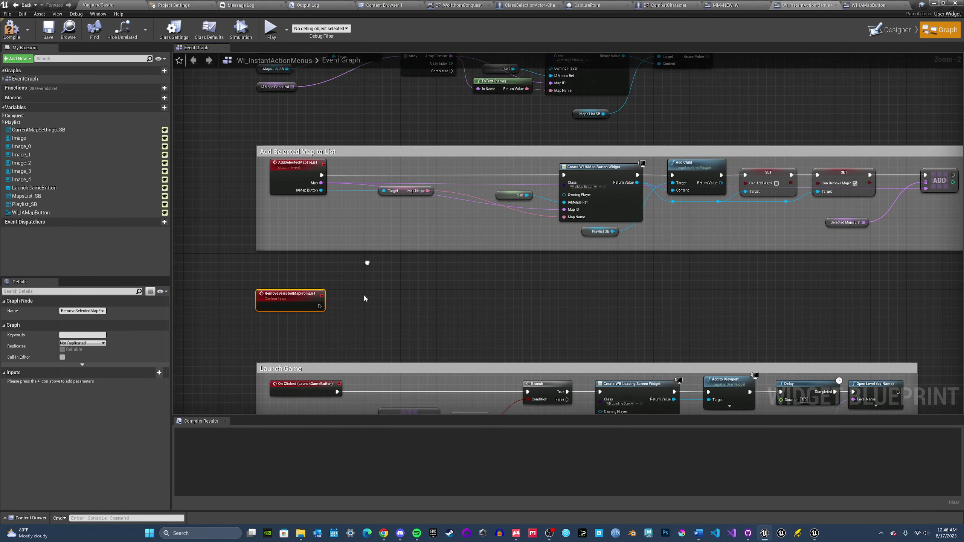
pyautogui.moveTo(317, 232); pyautogui.dragTo(293, 357, button='right')
pyautogui.scroll(-2, 311, 237)
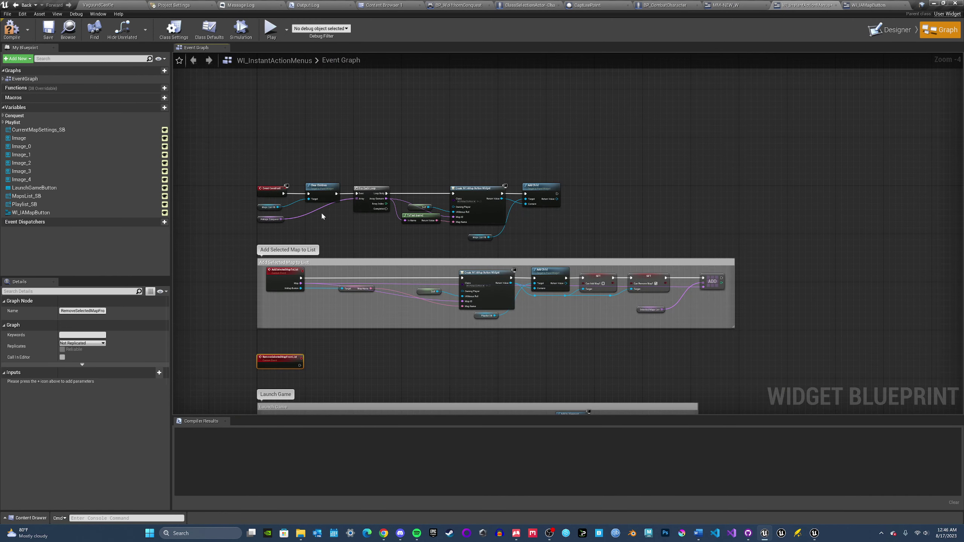
pyautogui.moveTo(247, 241); pyautogui.dragTo(620, 148)
pyautogui.press('c')
pyautogui.scroll(1, 461, 185)
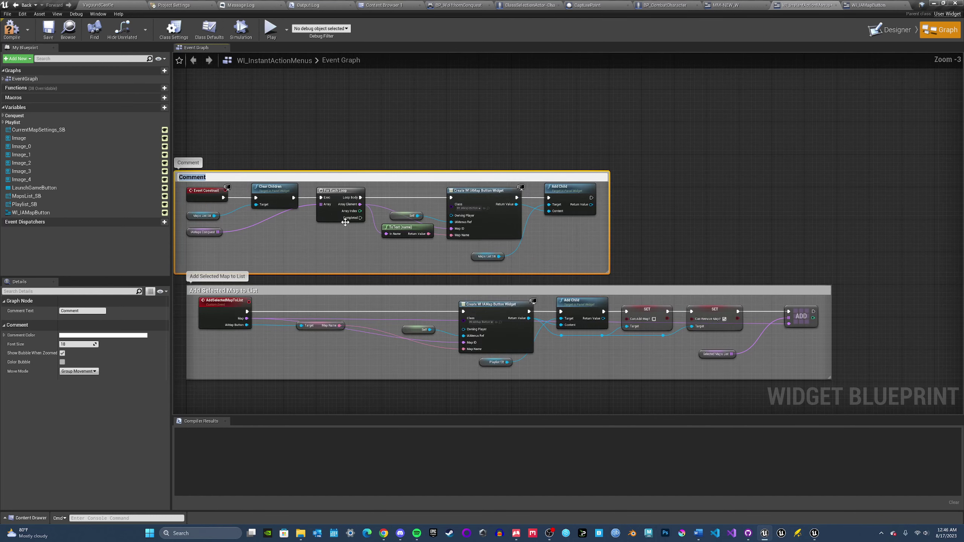
pyautogui.moveTo(218, 193); pyautogui.dragTo(395, 209, button='right')
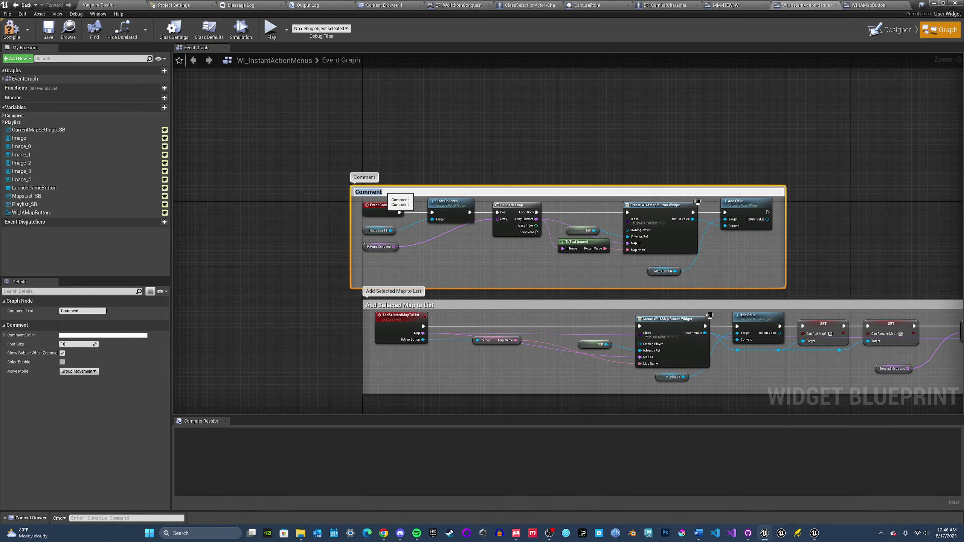
pyautogui.write('Add All Maps to List')
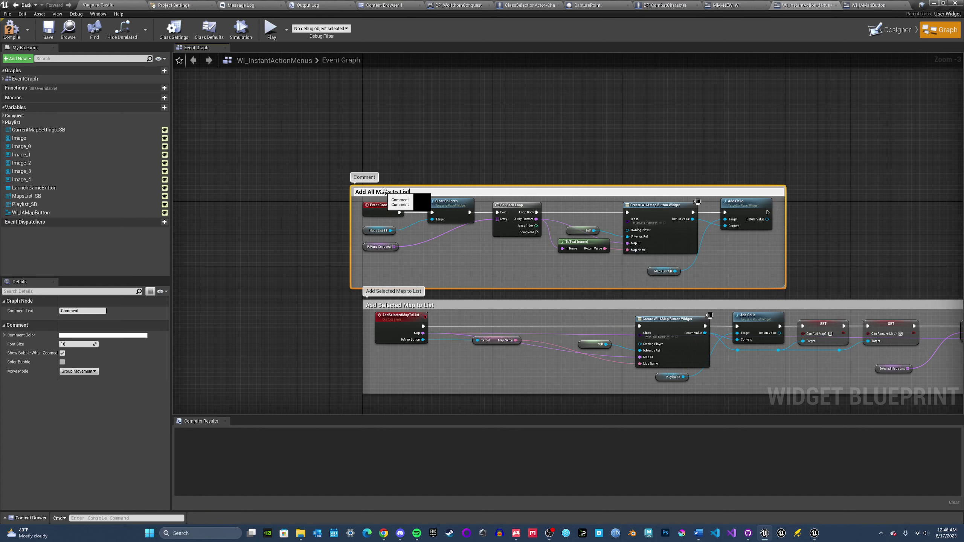
pyautogui.press('Return')
pyautogui.moveTo(384, 191)
pyautogui.mouseDown()
pyautogui.moveTo(398, 176)
pyautogui.moveTo(391, 162)
pyautogui.moveTo(396, 190)
pyautogui.mouseUp()
pyautogui.click(713, 145)
# - Review the commented event graph and compile the WI_InstantActionMenus widget blueprint
pyautogui.moveTo(680, 310); pyautogui.dragTo(509, 202, button='right')
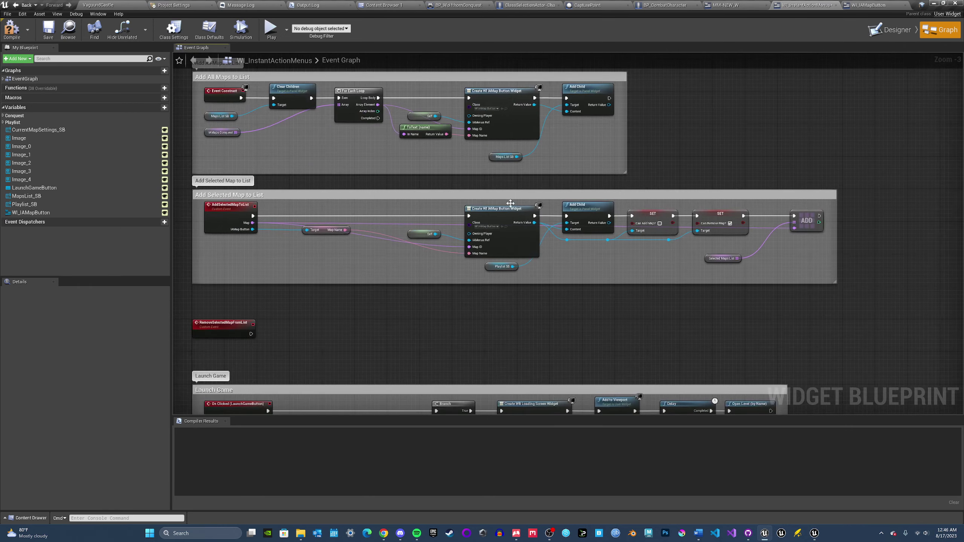
pyautogui.moveTo(425, 266); pyautogui.dragTo(478, 185, button='right')
pyautogui.moveTo(390, 169); pyautogui.dragTo(379, 243, button='right')
pyautogui.click(12, 30)
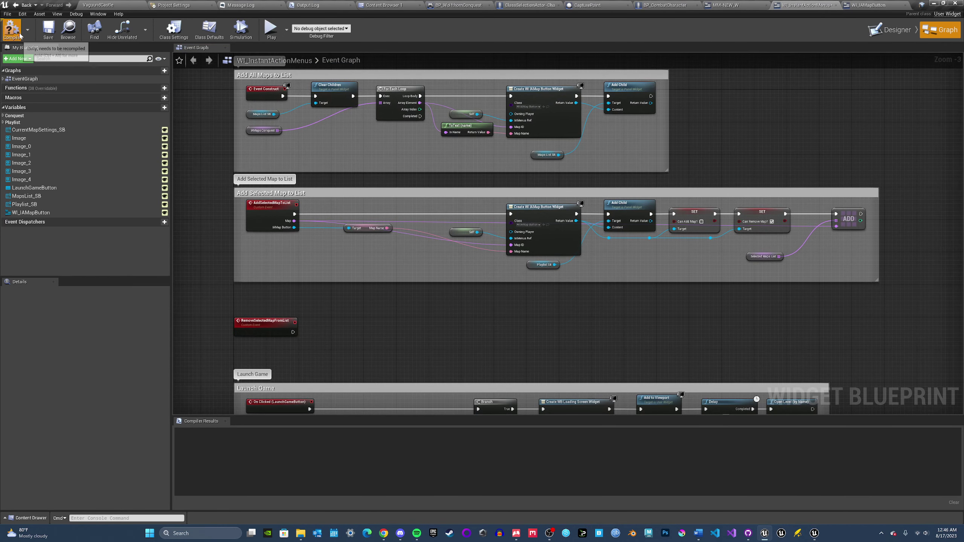
pyautogui.click(4, 5)
# - In WI_IAMapButton's event graph, wrap the On Clicked (AddMapButton) nodes in an aligned comment titled "Add Map to Playlist" and compile the blueprint
pyautogui.click(851, 3)
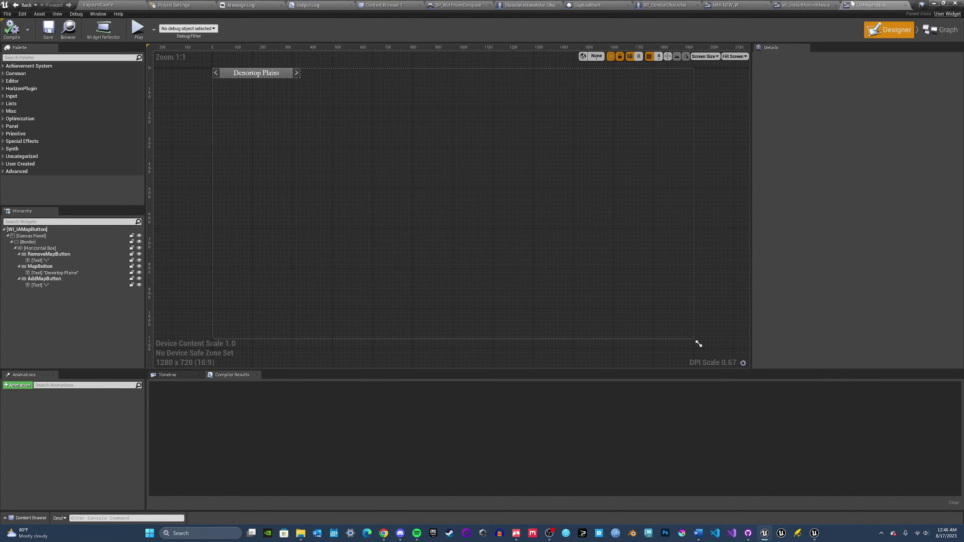
pyautogui.click(939, 30)
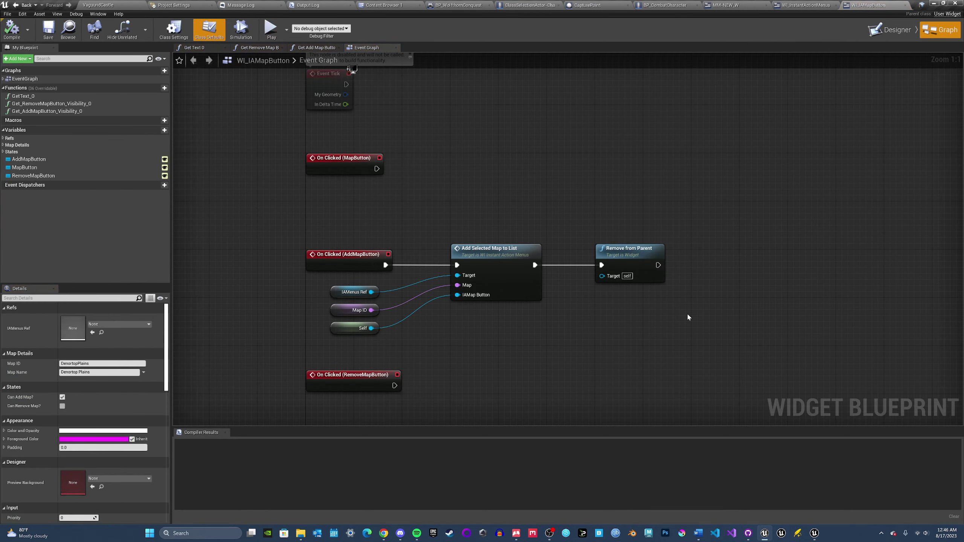
pyautogui.moveTo(686, 313); pyautogui.dragTo(726, 236, button='right')
pyautogui.moveTo(726, 237); pyautogui.dragTo(374, 149)
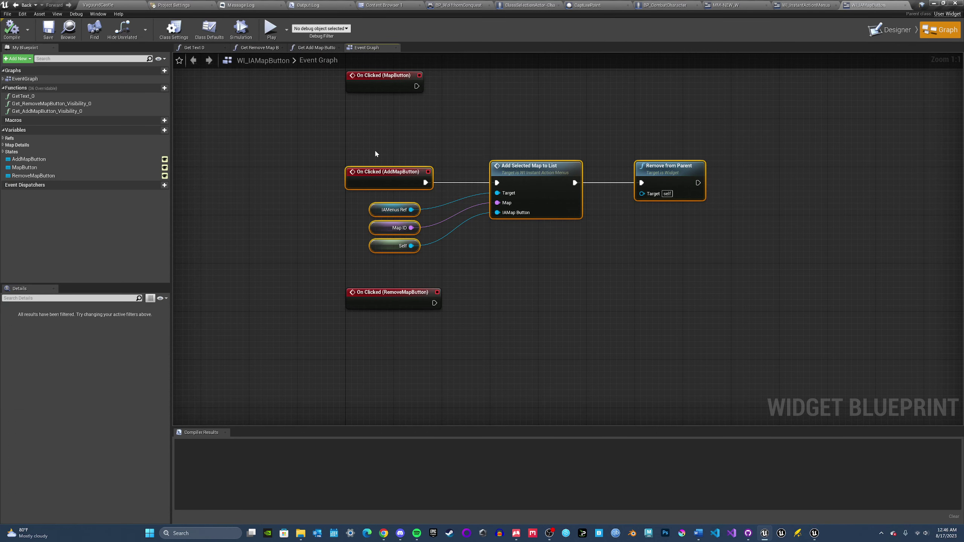
pyautogui.write('c')
pyautogui.write('Add Map to Playlist')
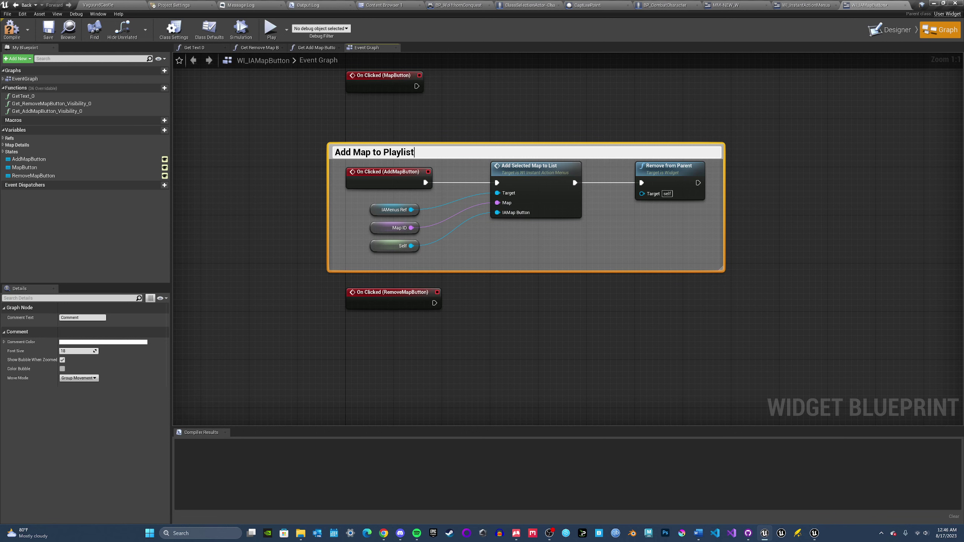
pyautogui.press('Return')
pyautogui.moveTo(372, 154); pyautogui.dragTo(390, 136)
pyautogui.click(511, 287)
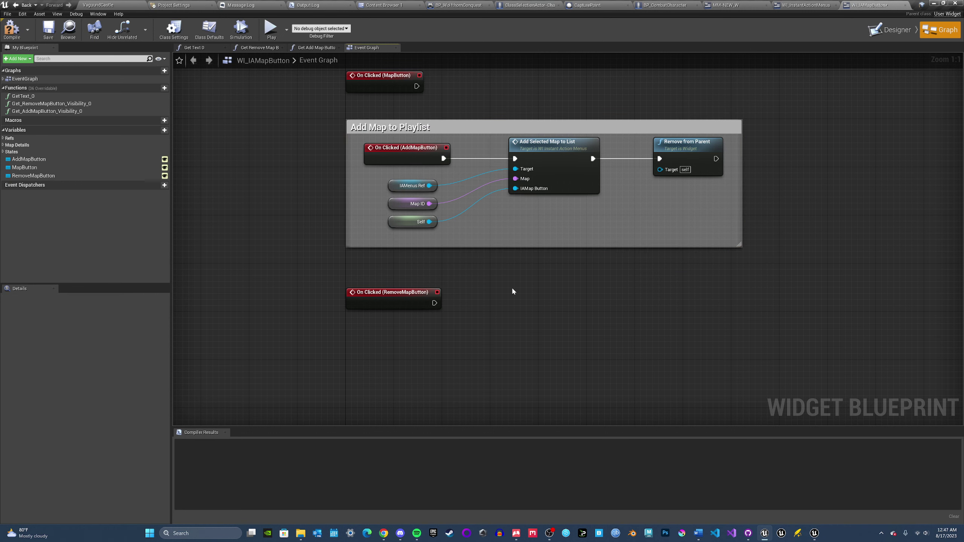
pyautogui.moveTo(511, 286); pyautogui.dragTo(449, 366, button='right')
pyautogui.click(11, 28)
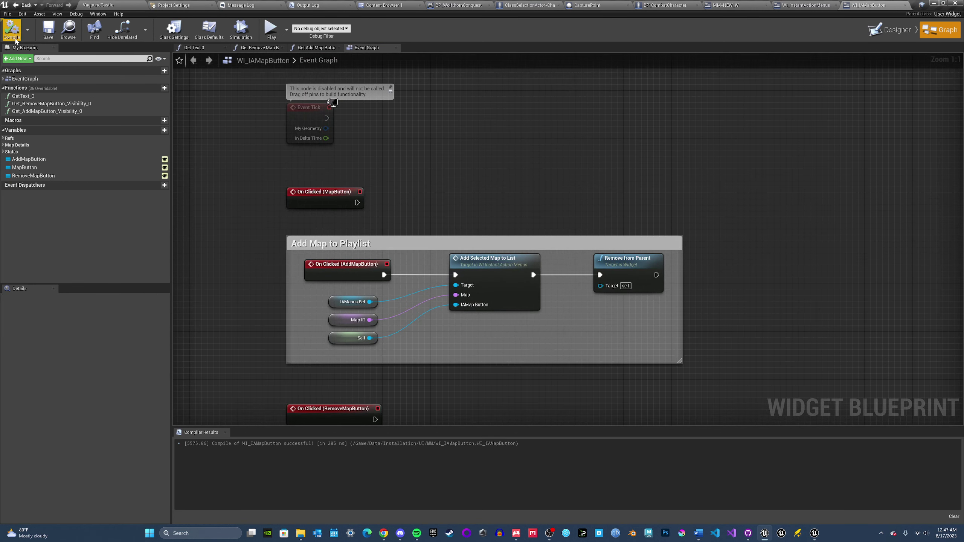
# - Bring up the MM-NEW_W main menu widget and close its editor
pyautogui.click(729, 5)
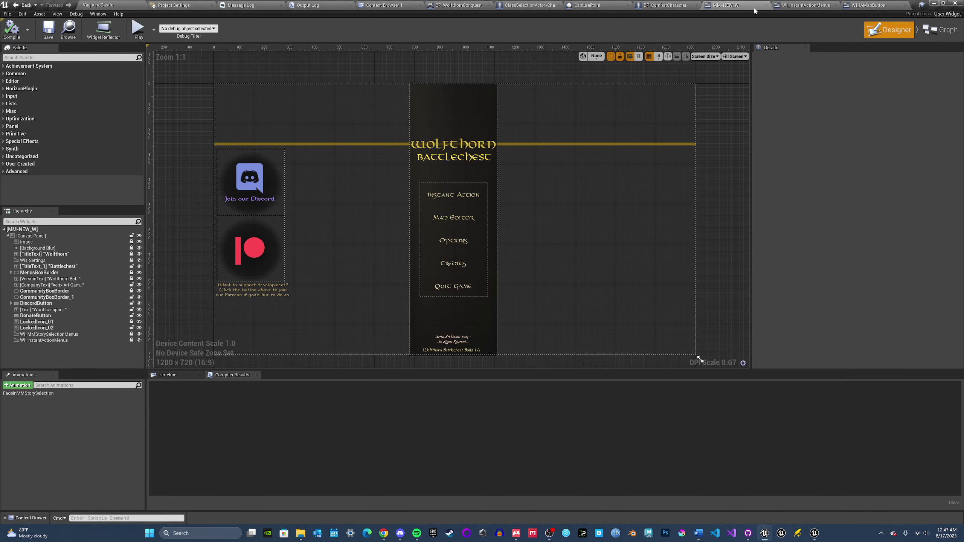
pyautogui.click(766, 5)
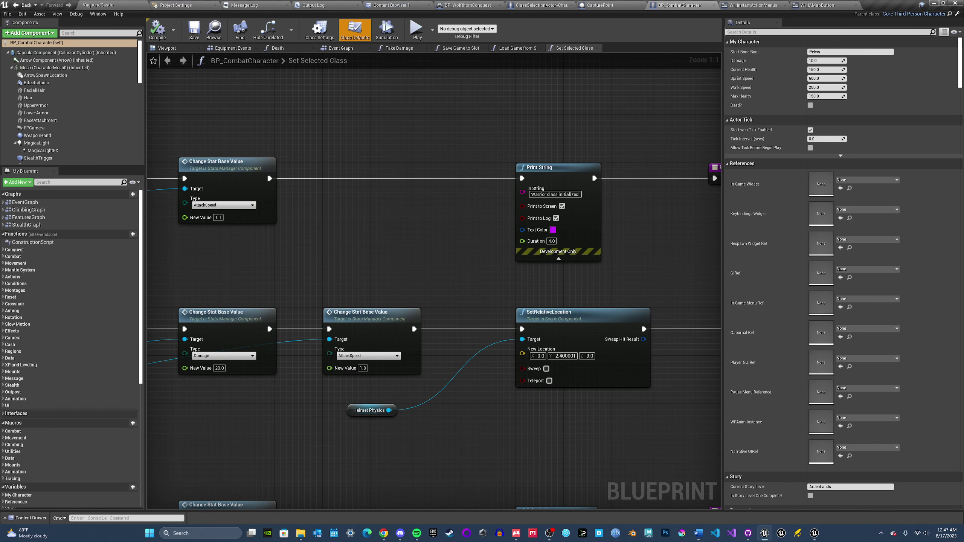
# - Return to the castle level from the BP_CombatCharacter blueprint and look over the paved courtyard and towers
pyautogui.moveTo(391, 215); pyautogui.dragTo(436, 175, button='right')
pyautogui.click(110, 6)
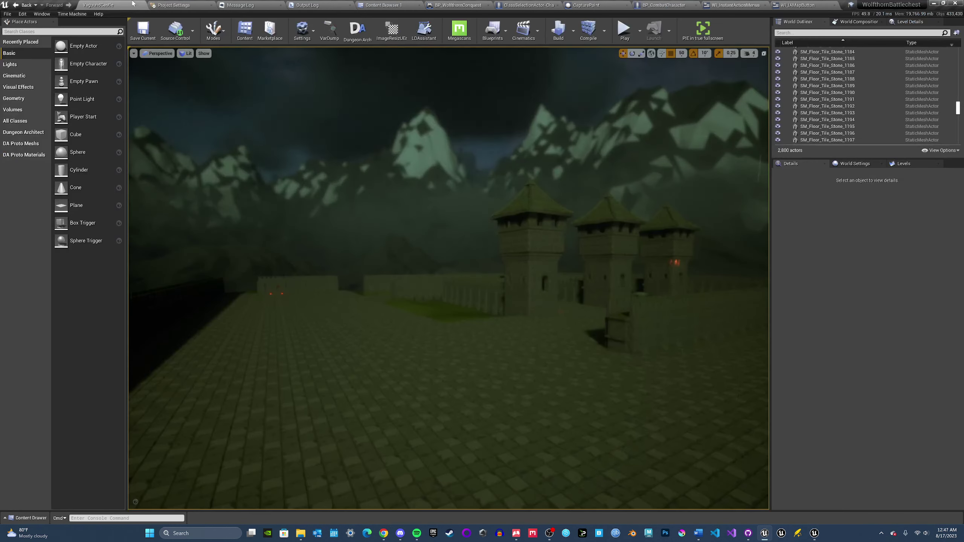
pyautogui.moveTo(254, 176)
pyautogui.mouseDown(button='right')
pyautogui.moveTo(235, 172)
pyautogui.moveTo(248, 176)
pyautogui.mouseUp(button='right')
pyautogui.press('g')
pyautogui.press('g')
pyautogui.press('w')
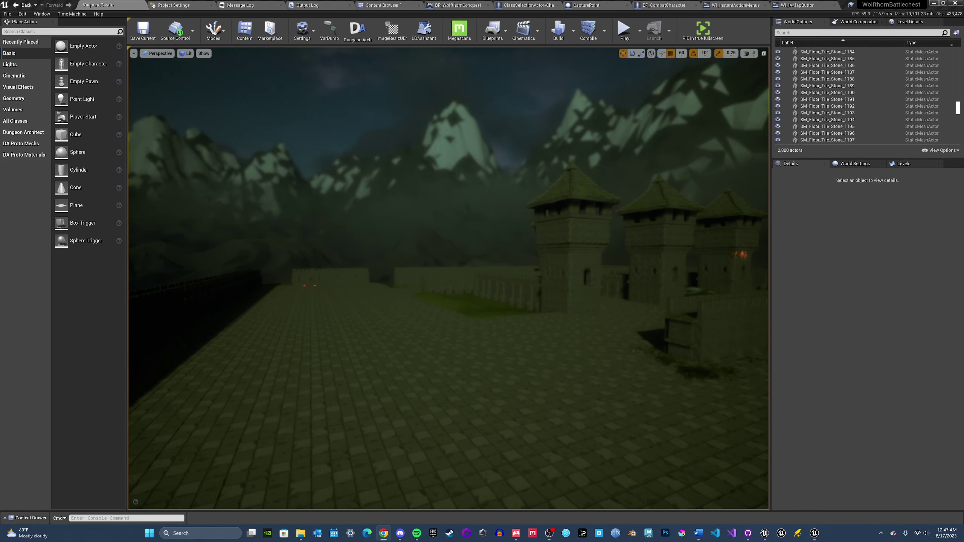
pyautogui.moveTo(638, 206)
pyautogui.mouseDown(button='right')
pyautogui.moveTo(654, 206)
pyautogui.moveTo(622, 205)
pyautogui.mouseUp(button='right')
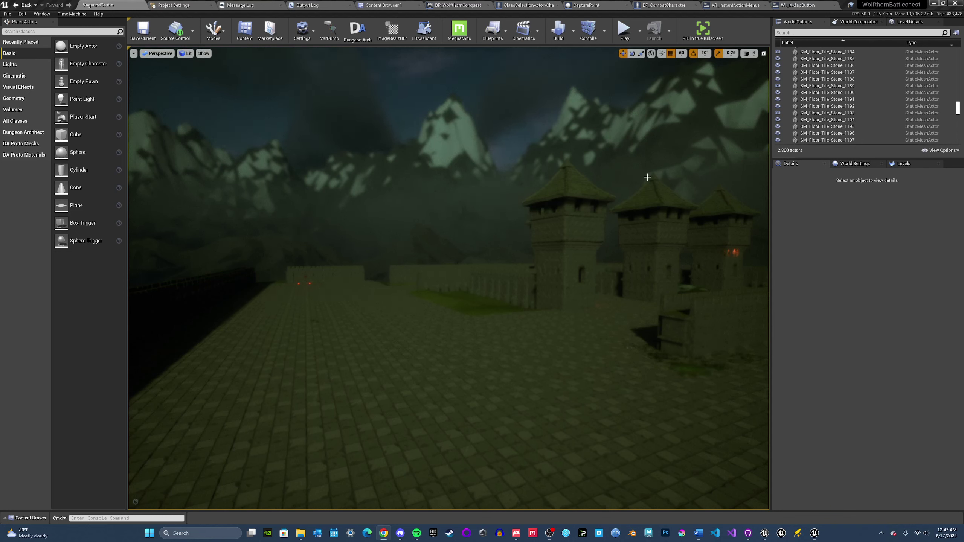
# - Switch to the BorderPatrolGame project's editor and view the Alberque level's road and buildings without the editor helper icons
pyautogui.click(815, 534)
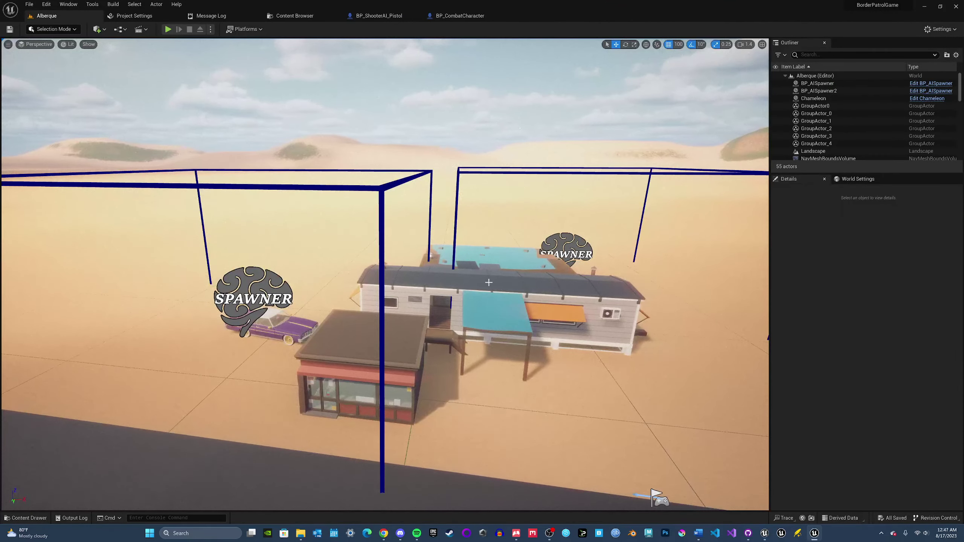
pyautogui.moveTo(513, 340); pyautogui.dragTo(417, 341, button='right')
pyautogui.press('g')
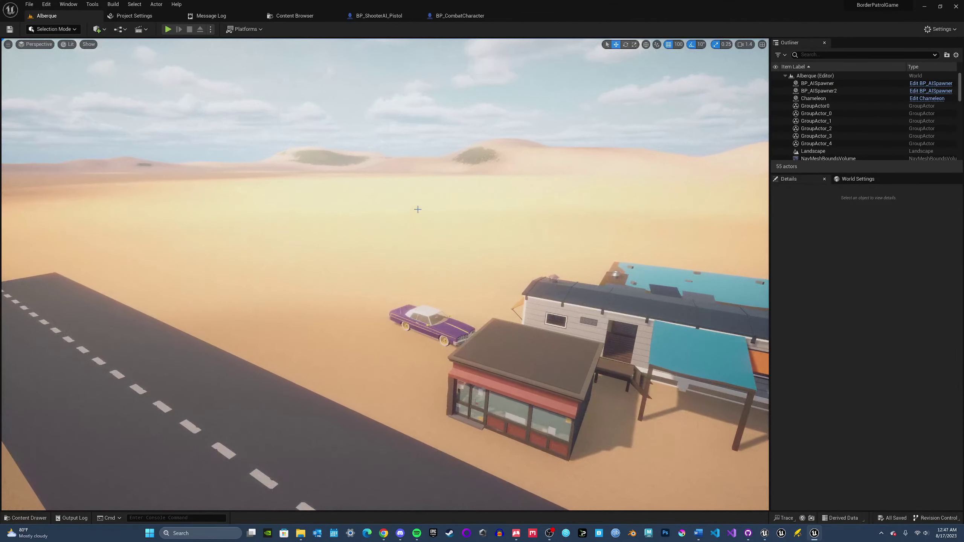
pyautogui.press('s')
pyautogui.moveTo(417, 209); pyautogui.dragTo(419, 210, button='right')
# - Open the AdvancedDecalFunctions blueprint from the play-time compile error, examine its Setup And Spawn Decal graph, and close it
pyautogui.click(167, 31)
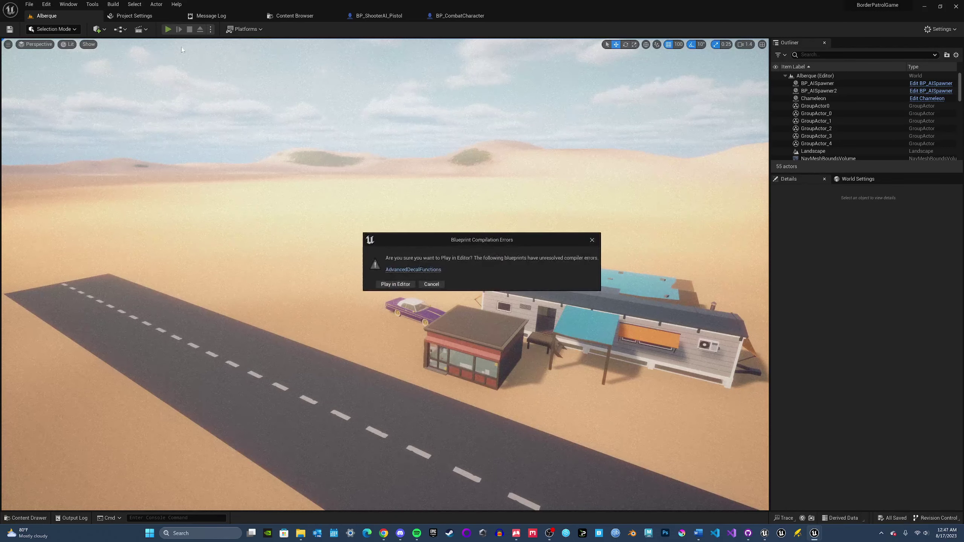
pyautogui.click(419, 271)
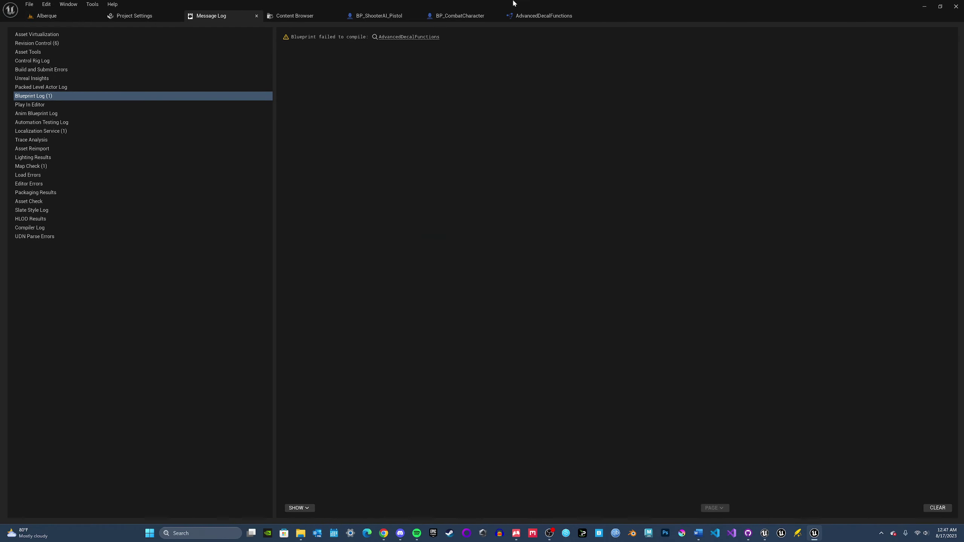
pyautogui.click(429, 38)
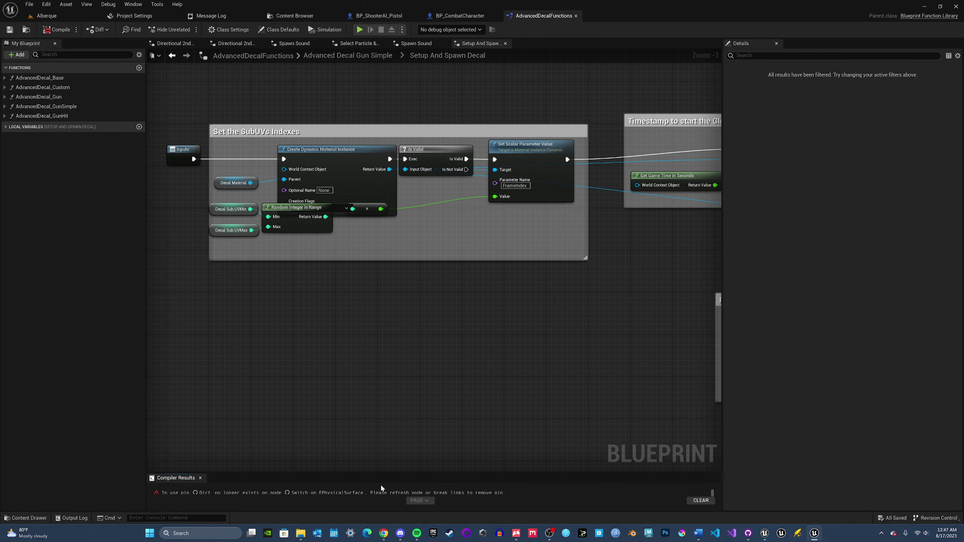
pyautogui.scroll(-3, 382, 488)
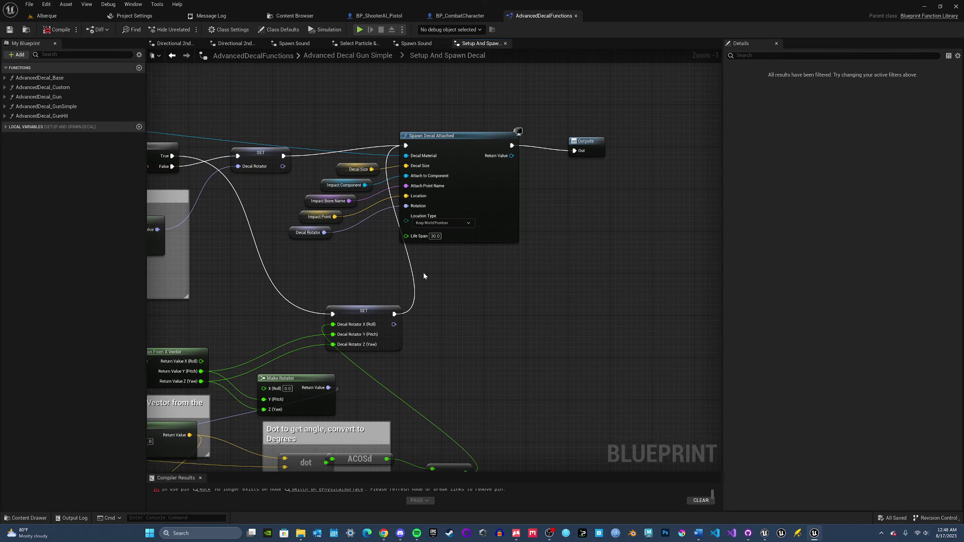
pyautogui.moveTo(287, 251); pyautogui.dragTo(497, 85, button='right')
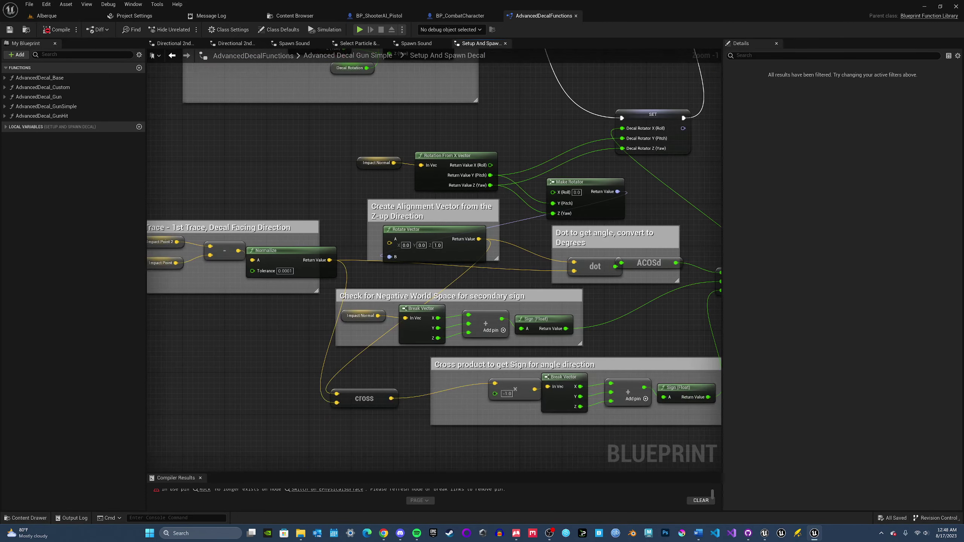
pyautogui.moveTo(546, 231); pyautogui.dragTo(402, 250, button='right')
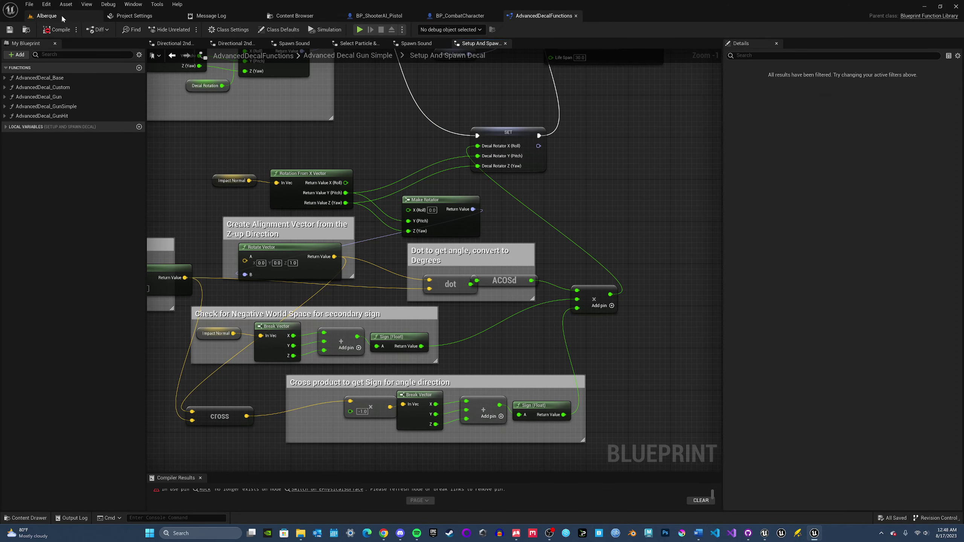
pyautogui.click(45, 16)
pyautogui.click(576, 15)
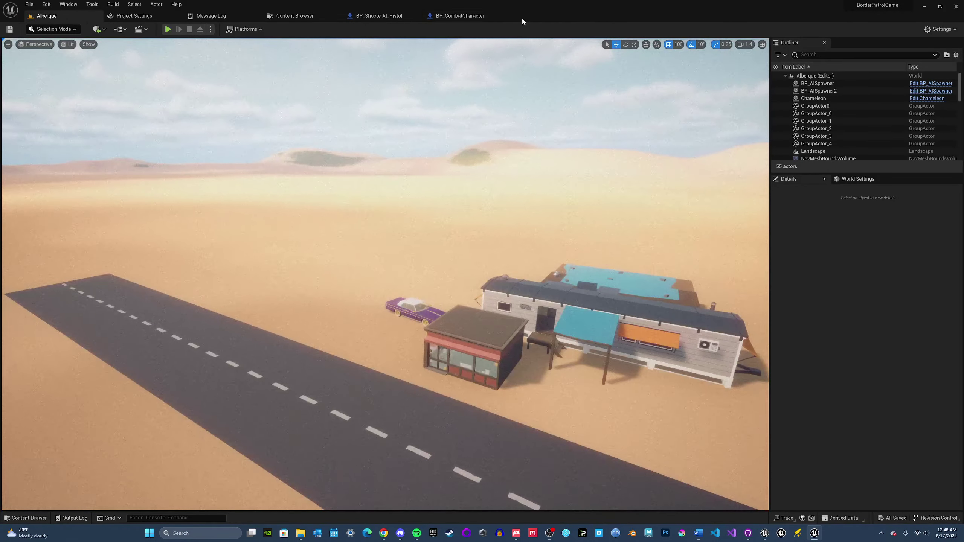
# - Play the Alberque level despite the compile error, fire the rifle at the enemy beside the trailer, and reload
pyautogui.click(168, 29)
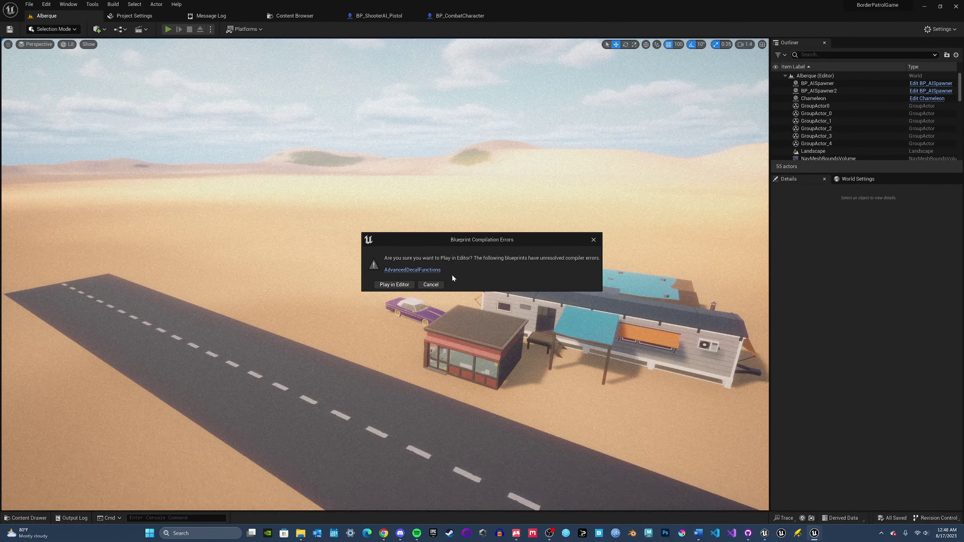
pyautogui.click(395, 284)
pyautogui.press('w')
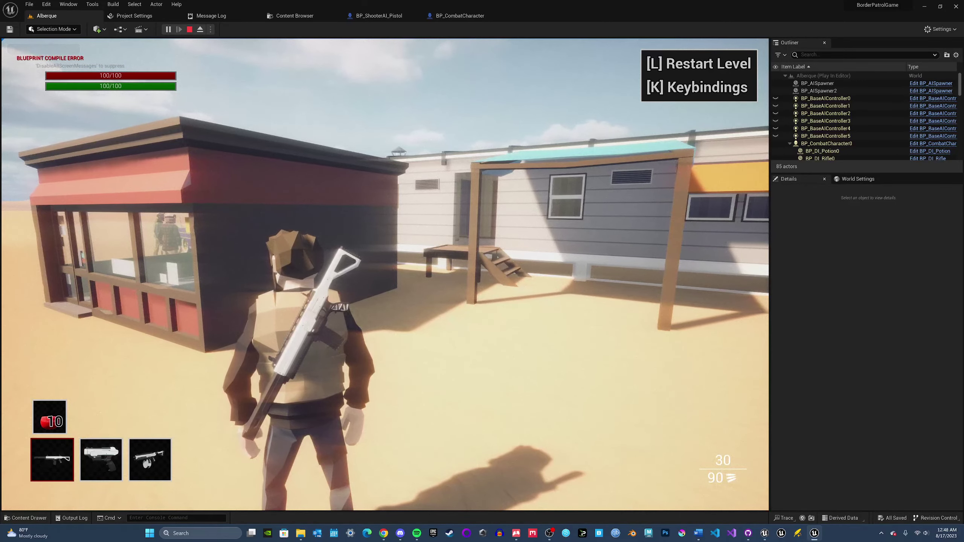
pyautogui.press('d')
pyautogui.press('Tab')
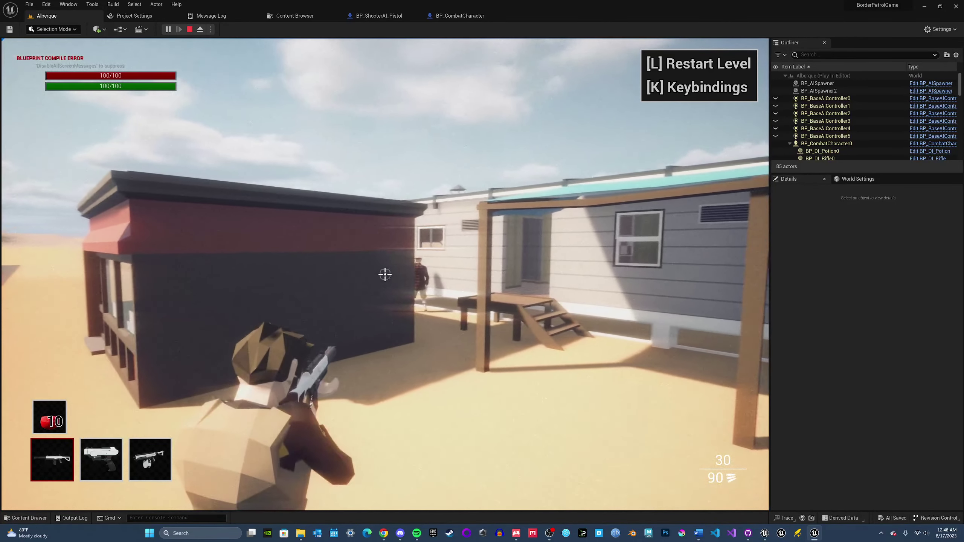
pyautogui.click(385, 274)
pyautogui.click(385, 274)
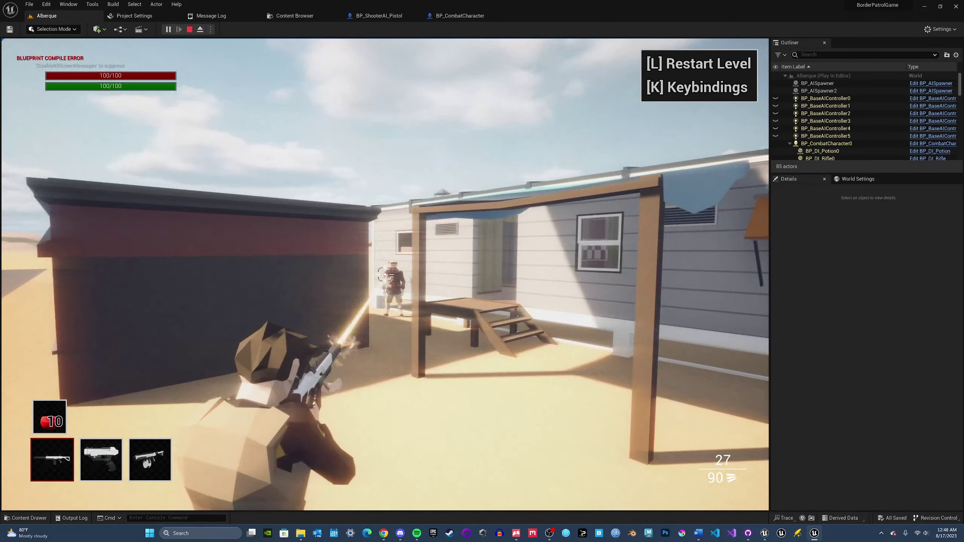
pyautogui.click(385, 274)
pyautogui.click(384, 274)
pyautogui.click(385, 274)
pyautogui.press('r')
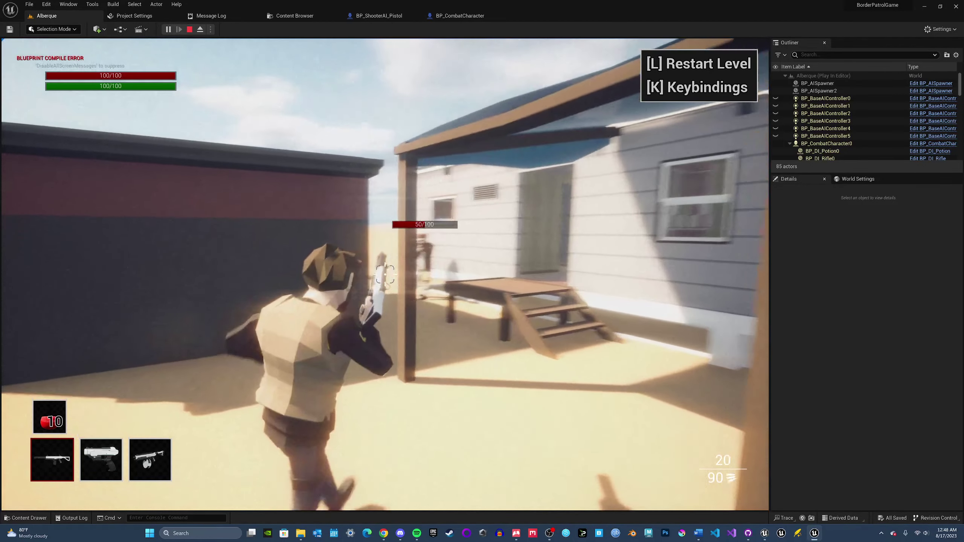
# - Playtest the rifle by advancing past the trailer steps, shooting the enemies near the purple car, and reloading
pyautogui.press('w')
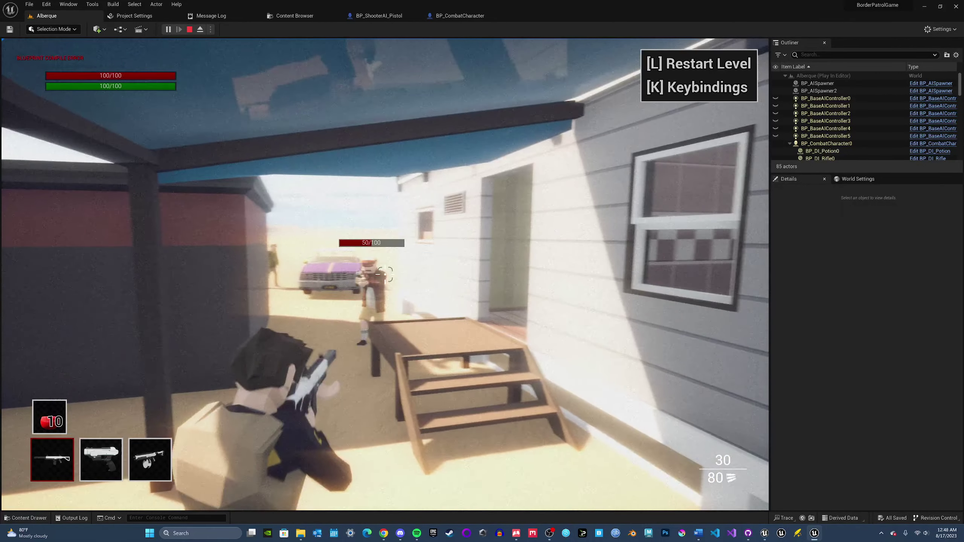
pyautogui.click(385, 274)
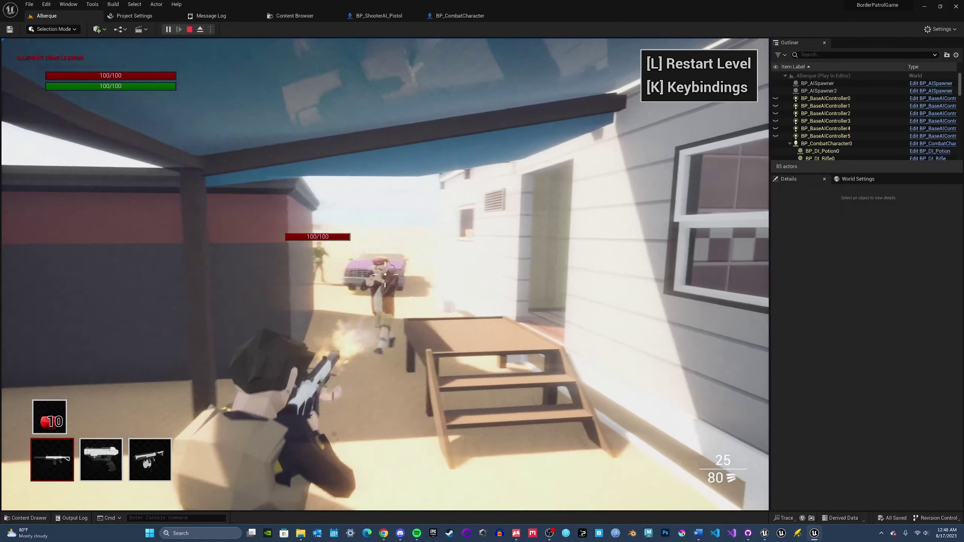
pyautogui.hotkey('shift', 'w')
pyautogui.click(384, 274)
pyautogui.click(385, 274)
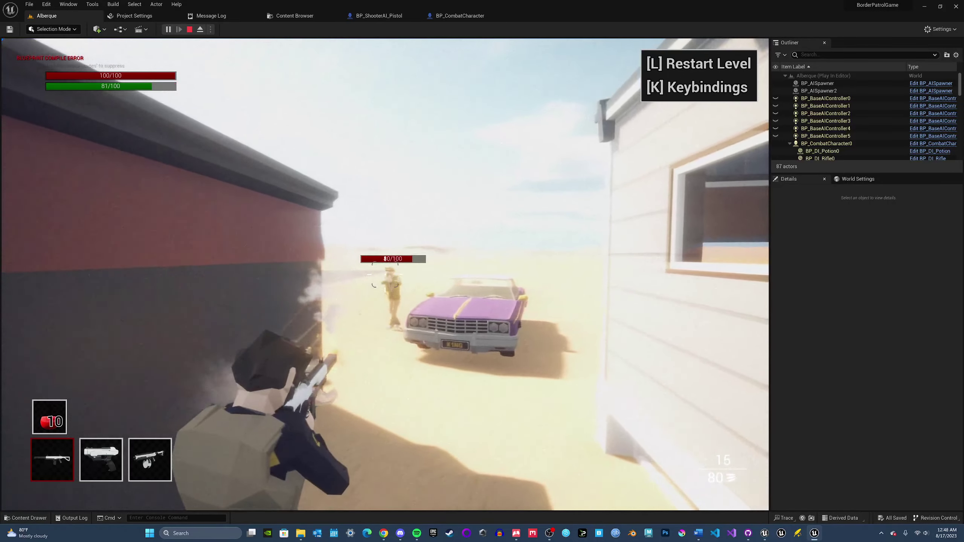
pyautogui.press('w')
pyautogui.click(385, 274)
pyautogui.press('a')
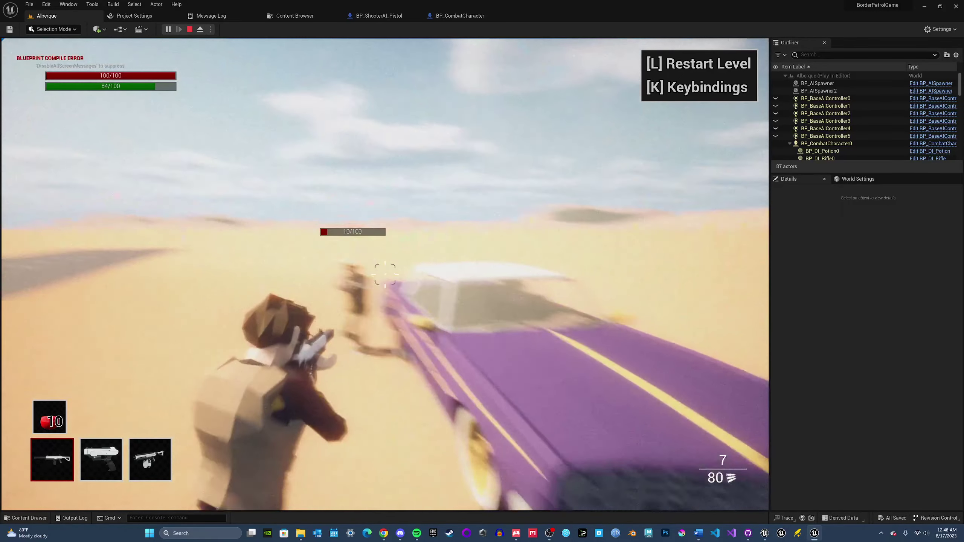
pyautogui.click(385, 275)
pyautogui.press('r')
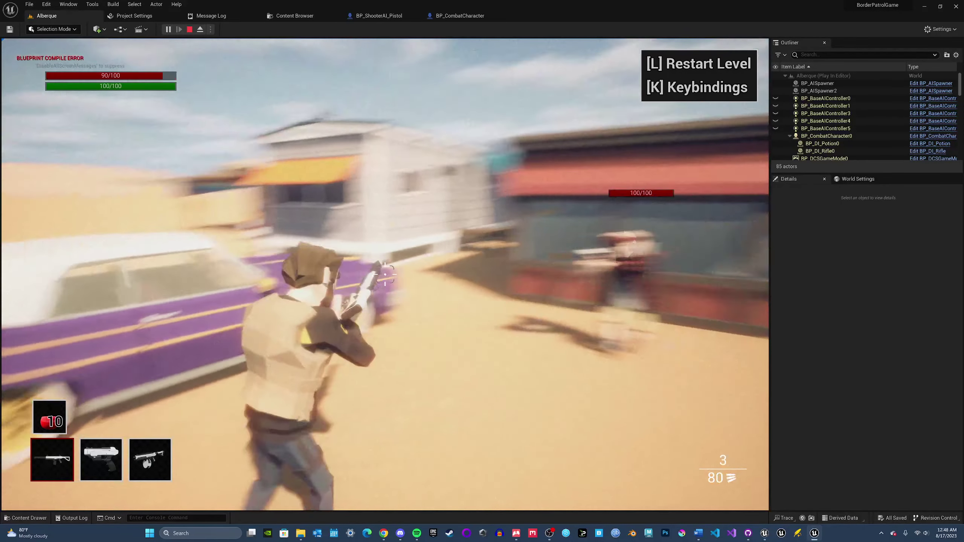
# - Back away from the purple car, shoot the enemy near the road, and reload the rifle
pyautogui.click(385, 274)
pyautogui.press('s')
pyautogui.click(385, 274)
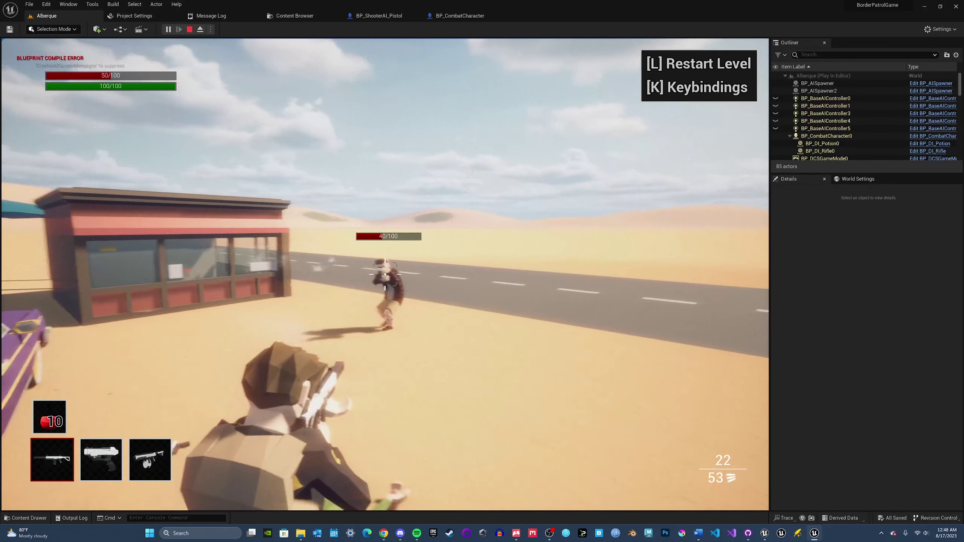
pyautogui.click(385, 274)
pyautogui.press('r')
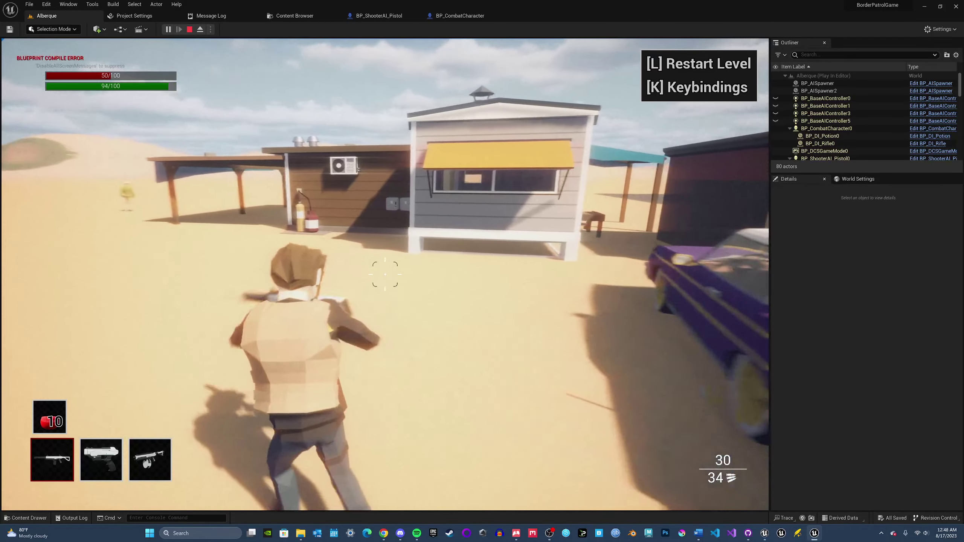
# - Switch to the shotgun, shoot the distant enemy in the sand near the canopy, and stop the play session
pyautogui.hotkey('shift', 'w')
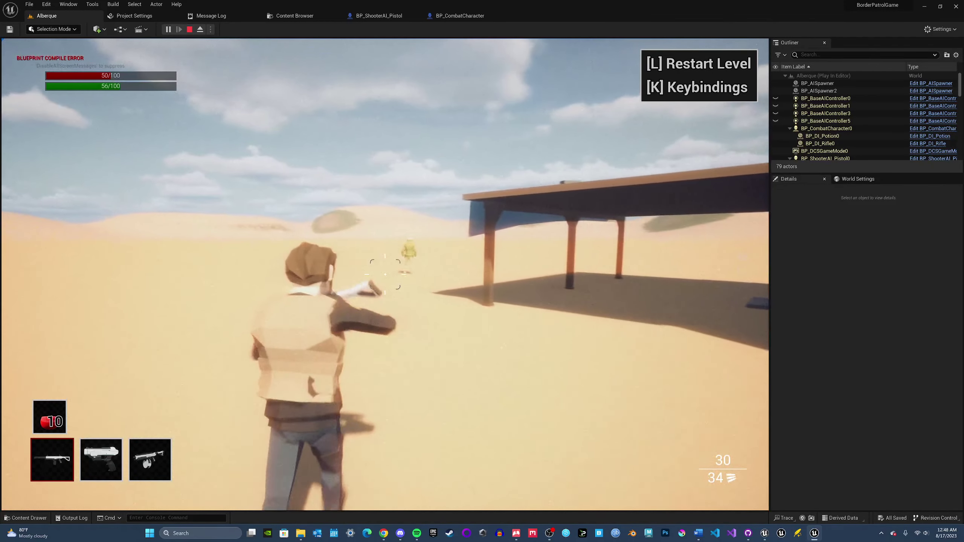
pyautogui.press('3')
pyautogui.press('w')
pyautogui.click(385, 274)
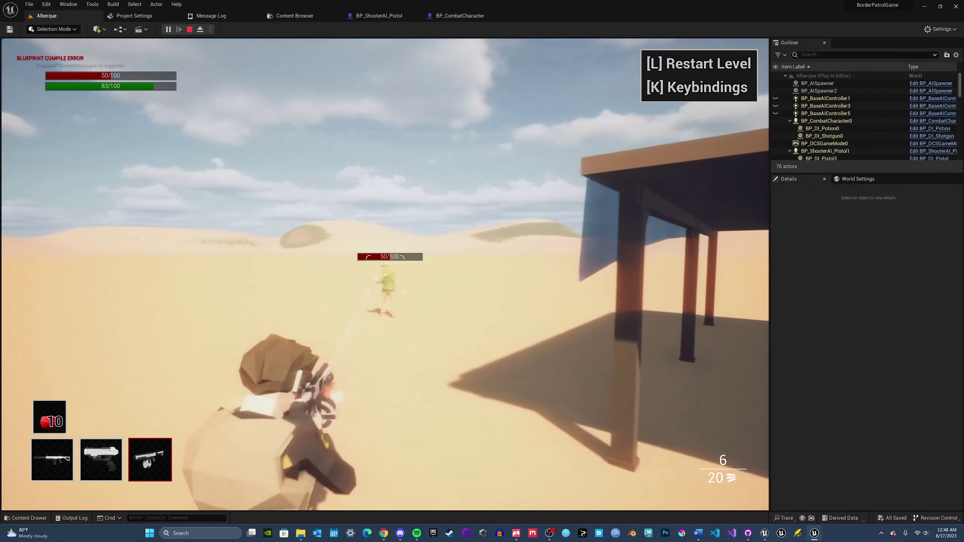
pyautogui.click(385, 274)
pyautogui.click(385, 274)
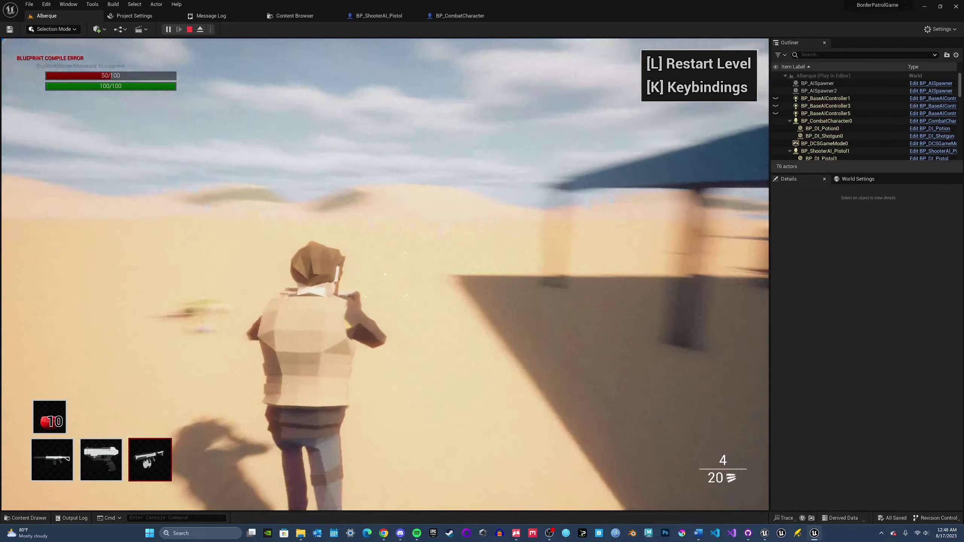
pyautogui.press('Escape')
# - Look over the Alberque level's road and trailers, and close the BorderPatrolGame editor
pyautogui.press('s')
pyautogui.moveTo(490, 289); pyautogui.dragTo(367, 283, button='right')
pyautogui.scroll(-5, 490, 290)
pyautogui.press('a')
pyautogui.scroll(-3, 341, 323)
pyautogui.press('a')
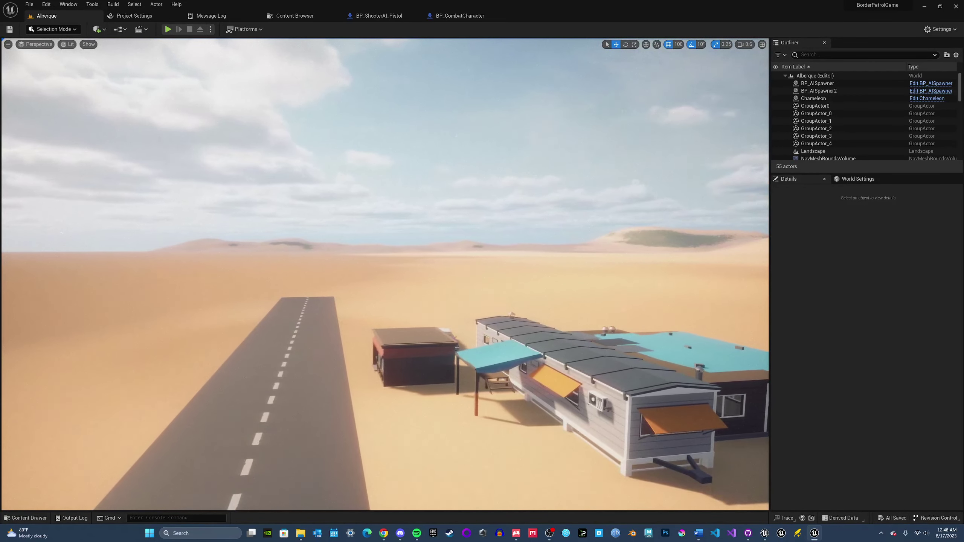
pyautogui.click(956, 6)
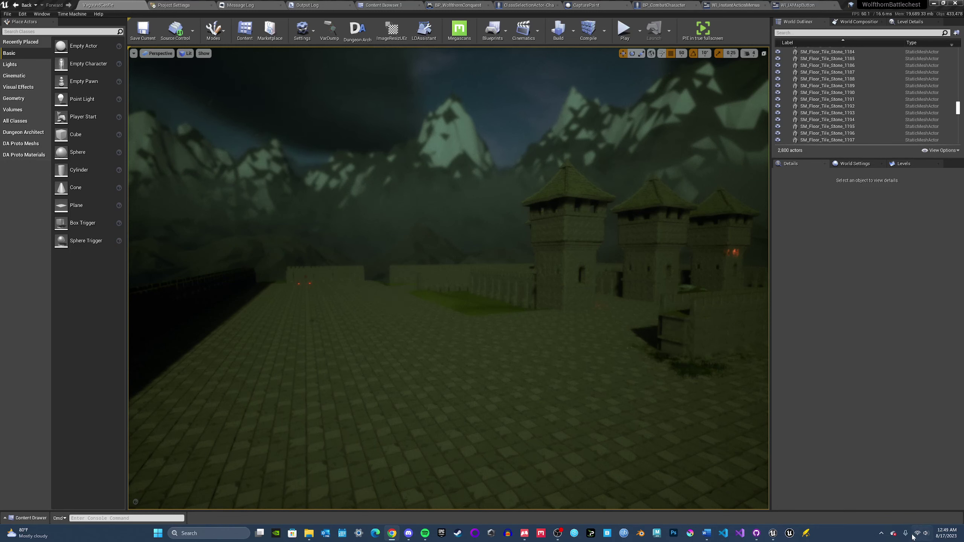
pyautogui.click(880, 533)
pyautogui.click(867, 511)
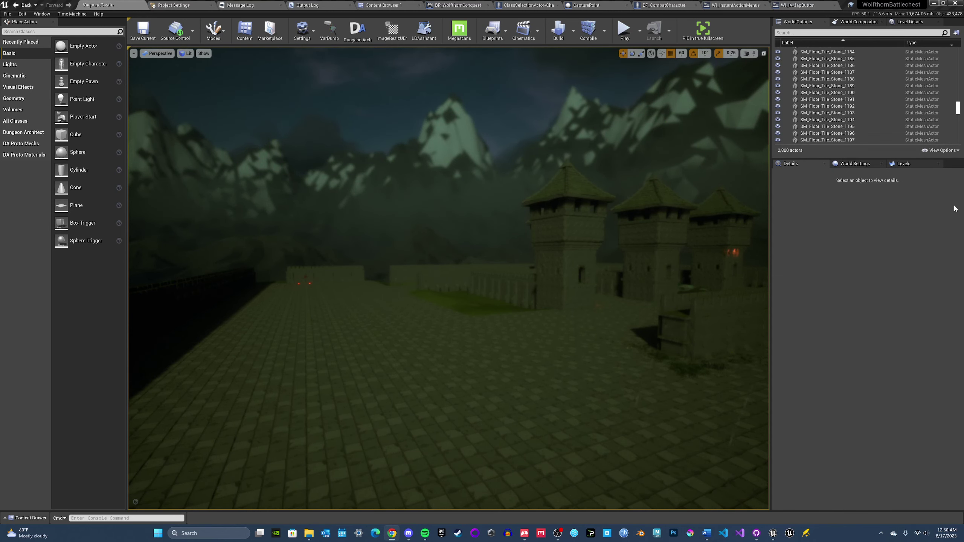
pyautogui.moveTo(459, 303)
pyautogui.mouseDown(button='right')
pyautogui.moveTo(519, 302)
pyautogui.moveTo(433, 306)
pyautogui.moveTo(467, 301)
pyautogui.moveTo(458, 301)
pyautogui.mouseUp(button='right')
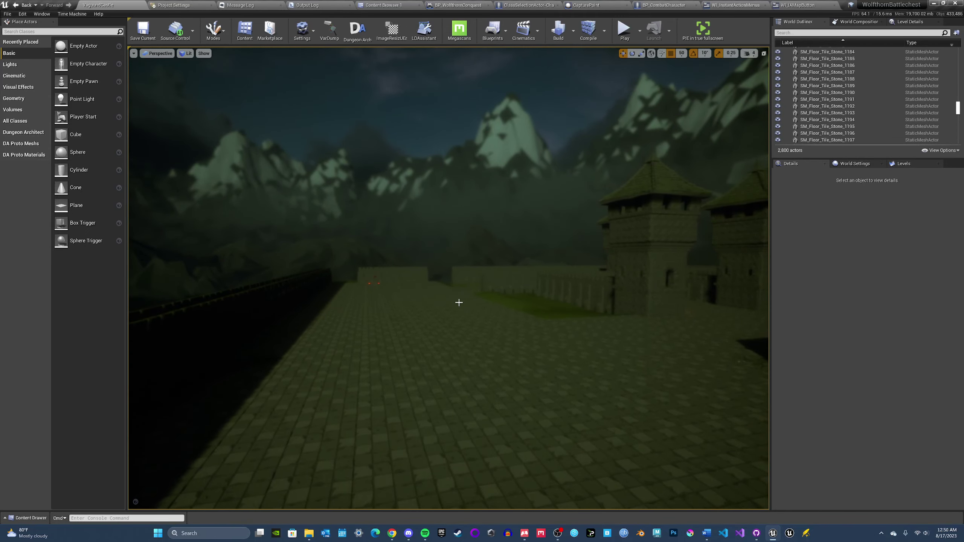
pyautogui.click(31, 518)
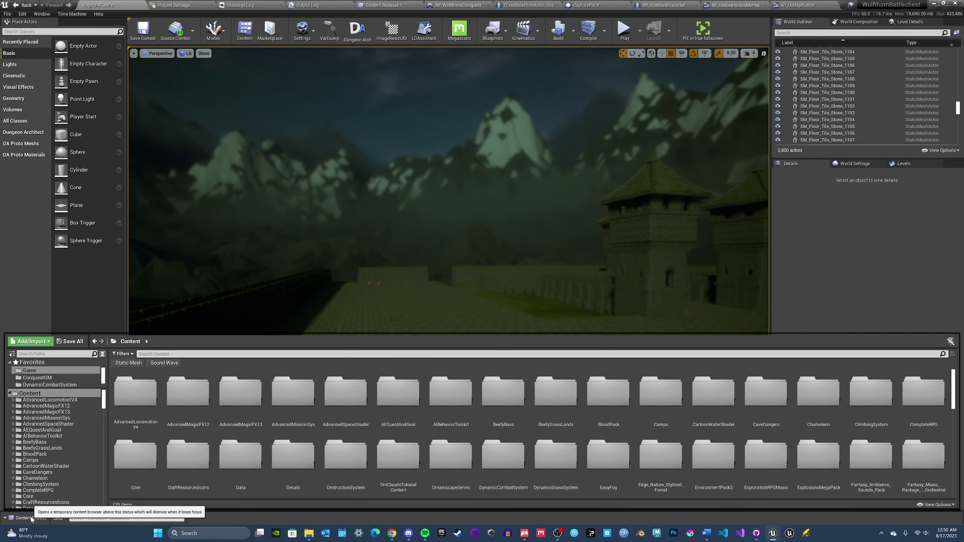
pyautogui.moveTo(432, 247); pyautogui.dragTo(434, 251, button='right')
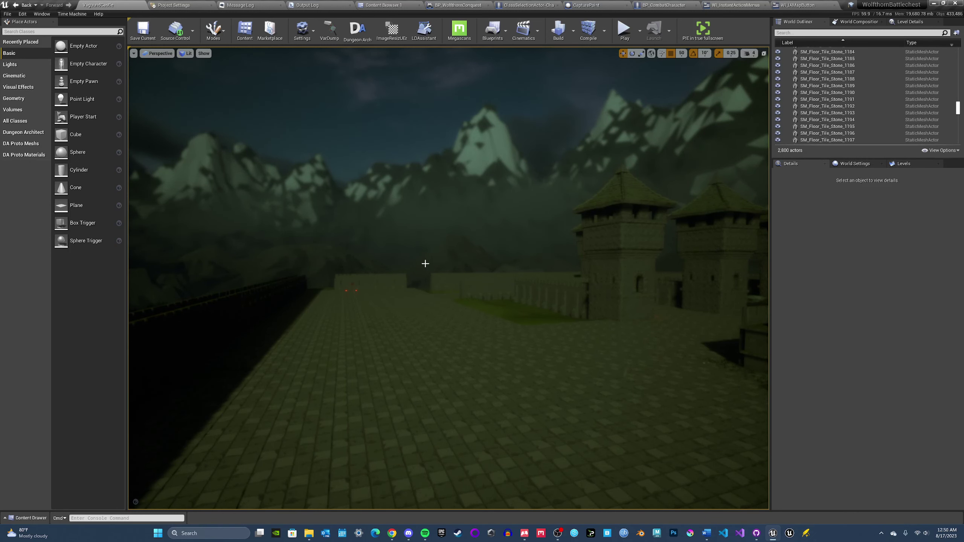
pyautogui.moveTo(473, 256); pyautogui.dragTo(405, 266, button='right')
pyautogui.press('g')
pyautogui.press('g')
pyautogui.press('w')
pyautogui.press('s')
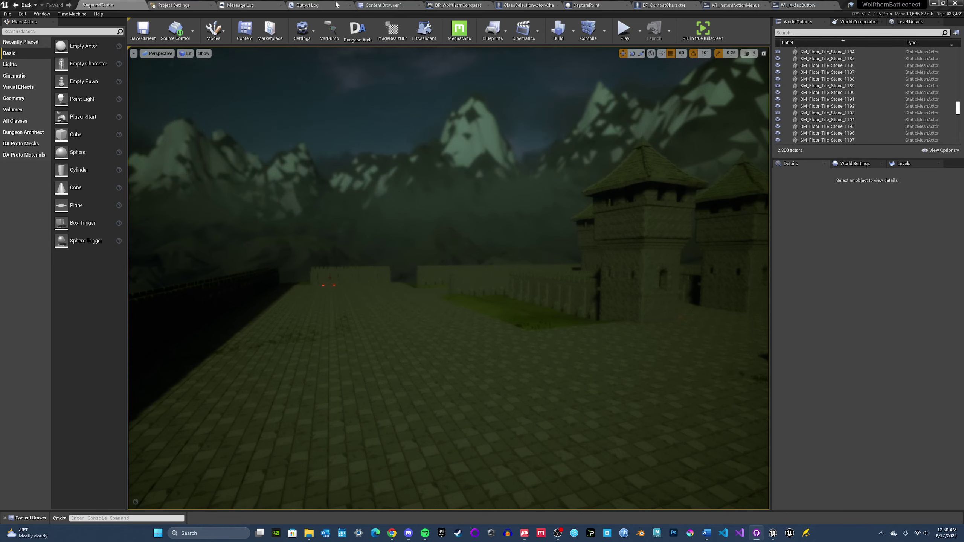
# - Show the root Content folder in the full Content Browser
pyautogui.click(379, 3)
pyautogui.click(124, 17)
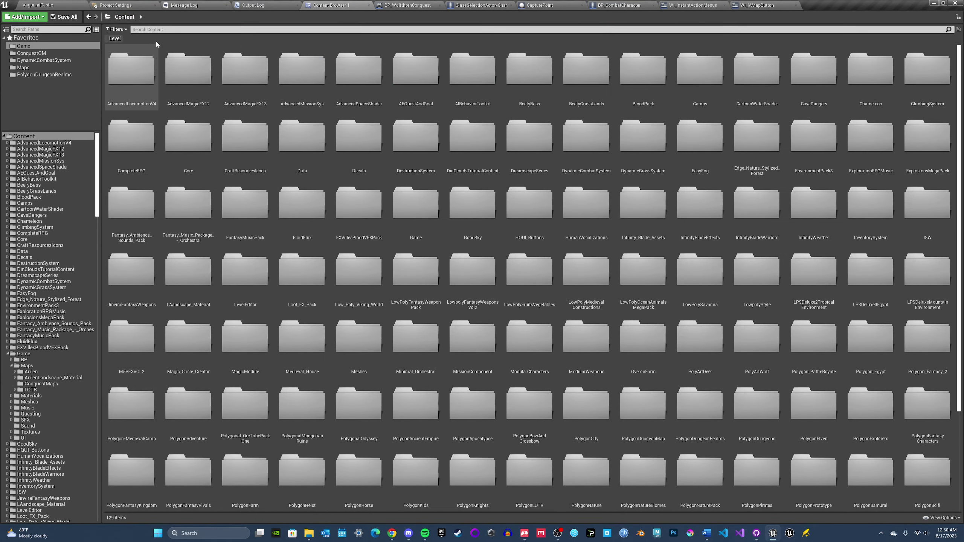
# - Search the project content for green and rename the blue-green VectorParam_Base_Mat_VascanyGreen1 material as VectorParam_Base_Mat_WulvenBlue
pyautogui.write('green')
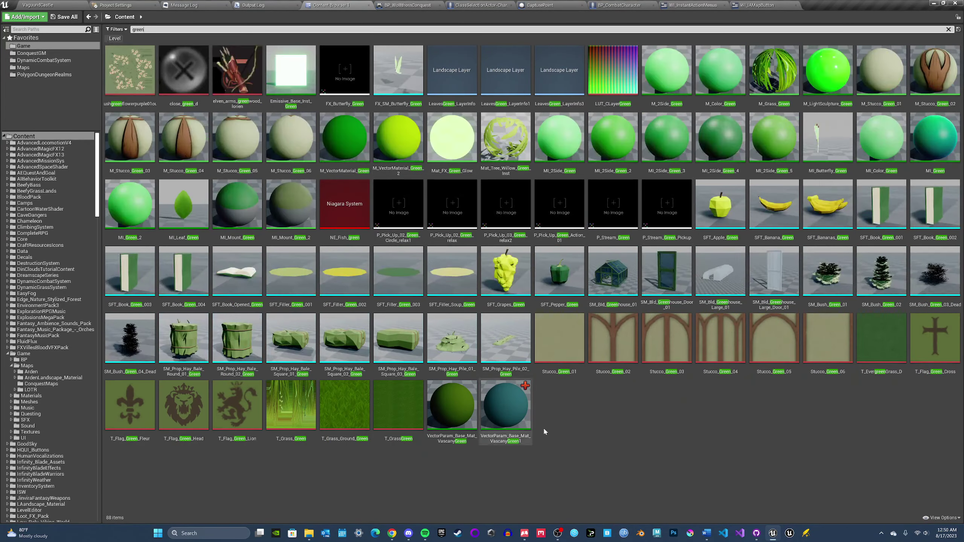
pyautogui.click(519, 413)
pyautogui.press('F2')
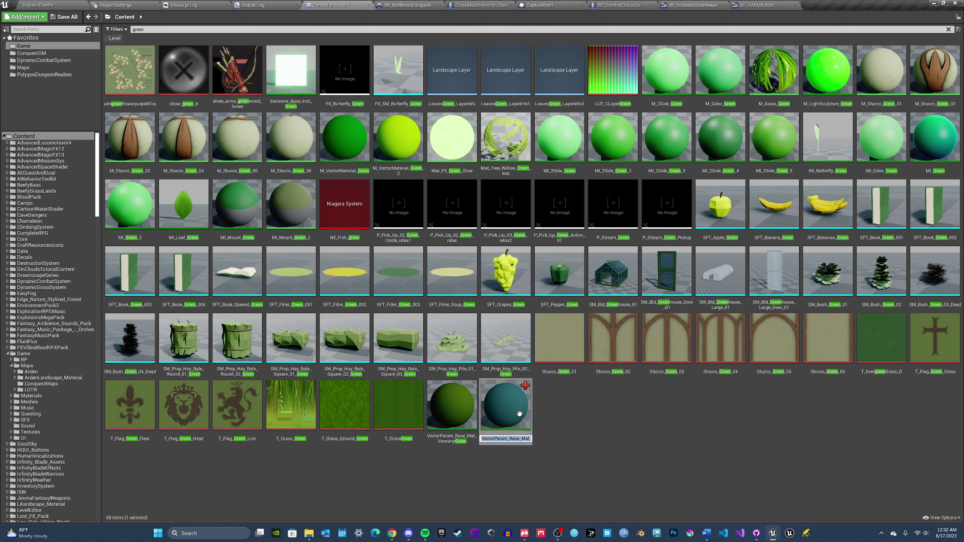
pyautogui.press('End')
pyautogui.press('BackSpace')
pyautogui.press('BackSpace')
pyautogui.press('BackSpace')
pyautogui.press('BackSpace')
pyautogui.press('BackSpace')
pyautogui.press('BackSpace')
pyautogui.press('BackSpace')
pyautogui.press('BackSpace')
pyautogui.press('BackSpace')
pyautogui.press('BackSpace')
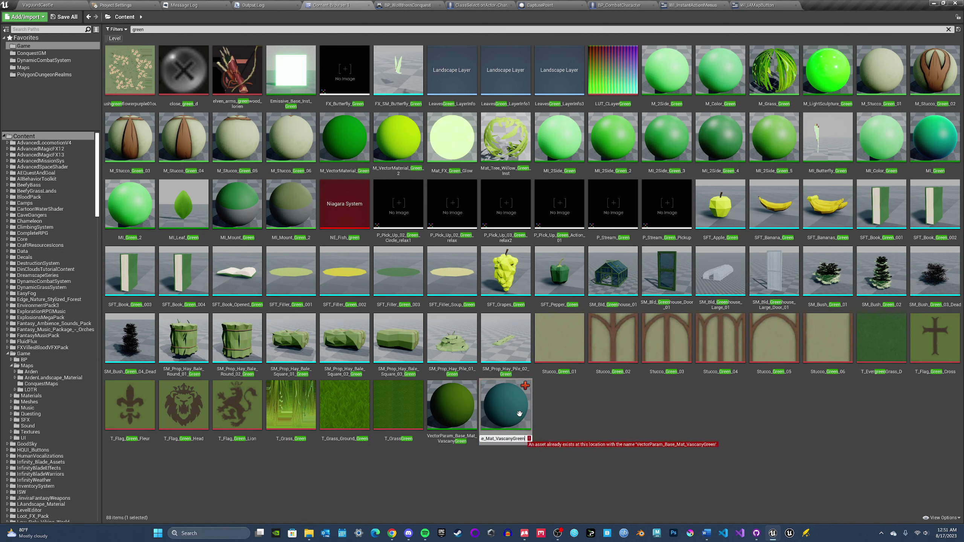
pyautogui.press('BackSpace')
pyautogui.press('BackSpace')
pyautogui.press('BackSpace')
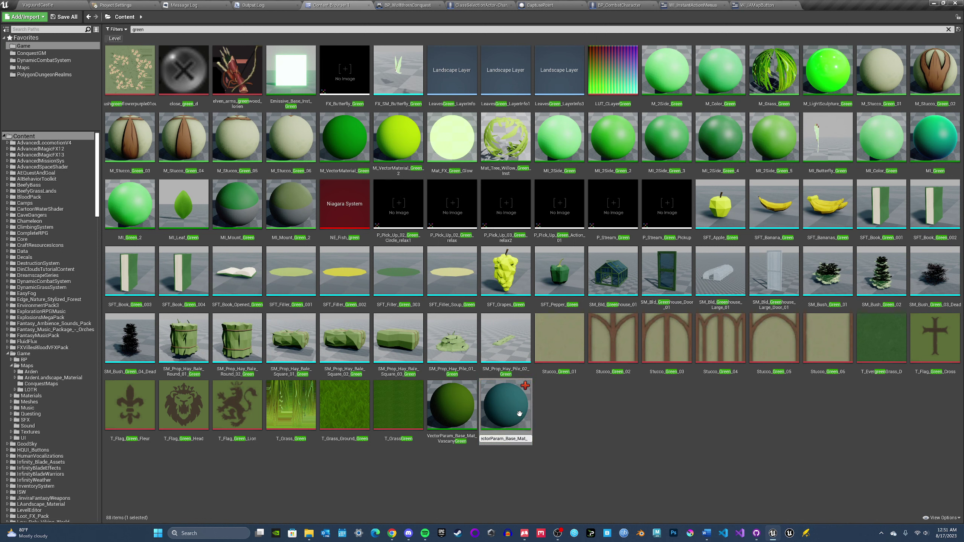
pyautogui.write('WulvenBlue')
pyautogui.press('Return')
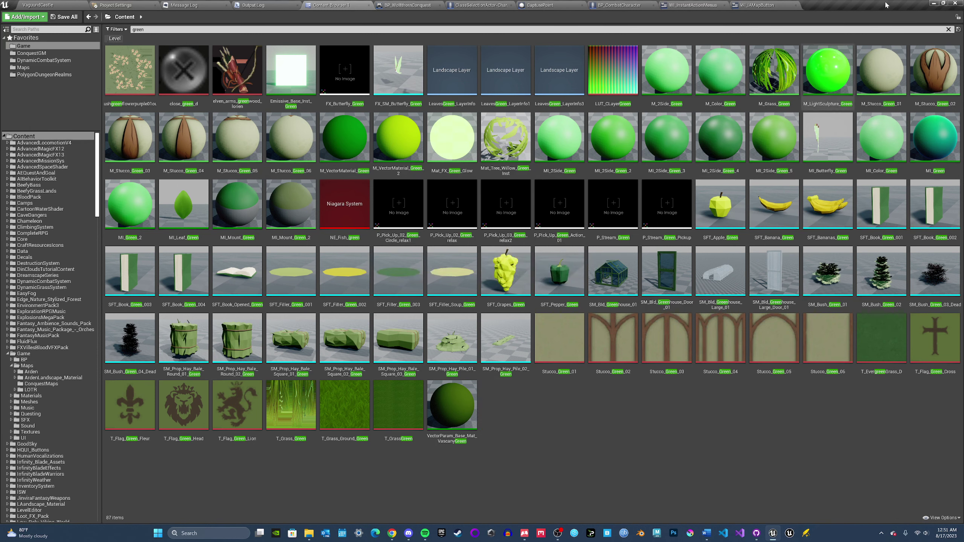
# - Clear the content search and save all modified assets
pyautogui.click(948, 29)
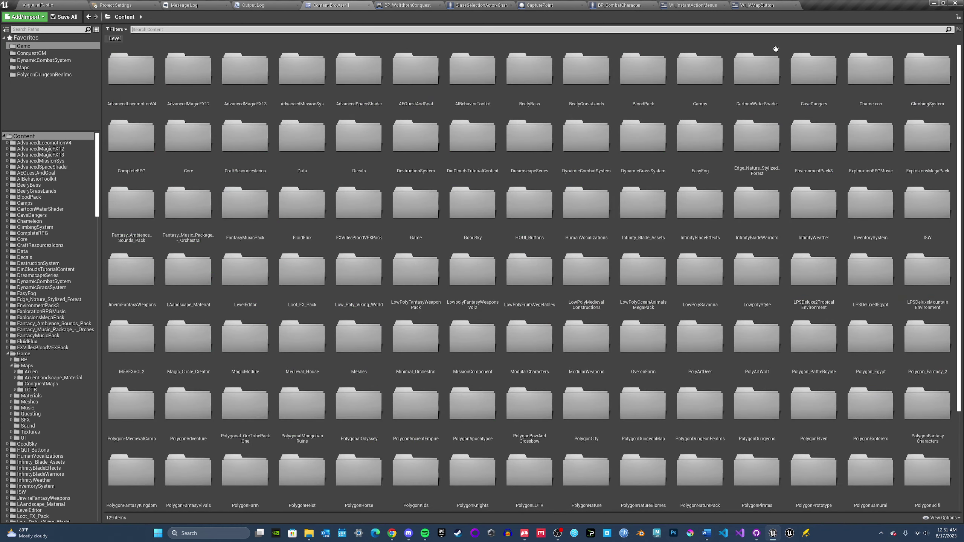
pyautogui.click(74, 17)
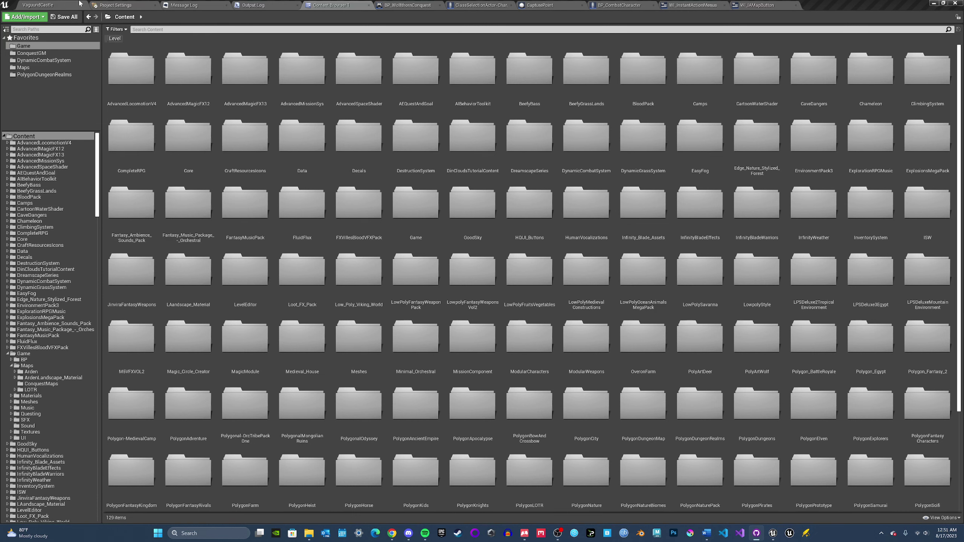
# - Return to the castle level and look over its courtyards, towers, and torch-lit wall
pyautogui.click(39, 6)
pyautogui.moveTo(475, 232); pyautogui.dragTo(467, 232, button='right')
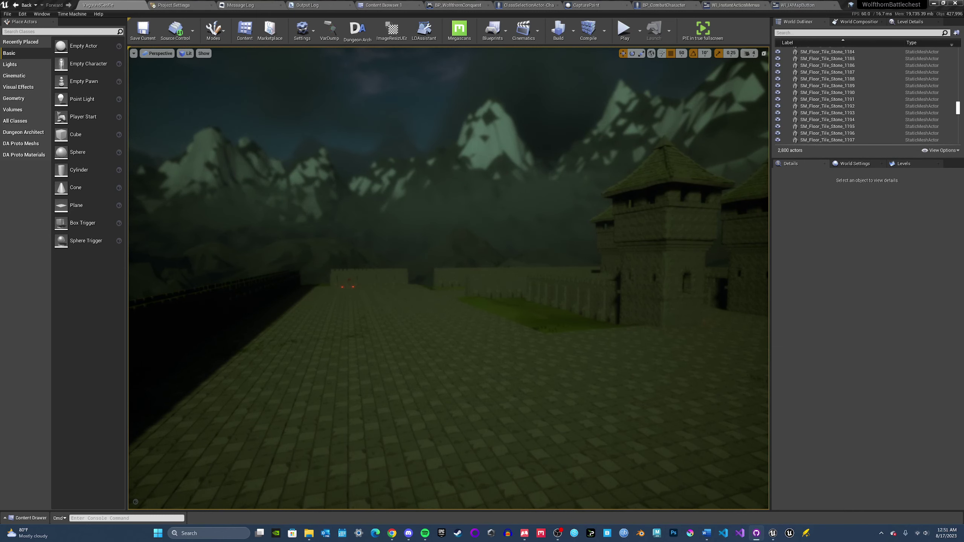
pyautogui.moveTo(580, 231); pyautogui.dragTo(583, 232, button='right')
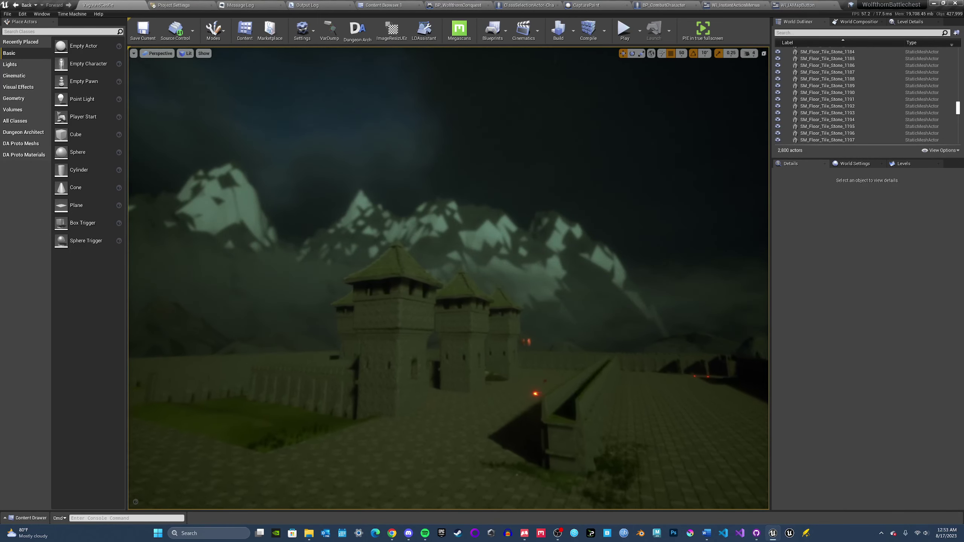
pyautogui.press('w')
pyautogui.moveTo(448, 278); pyautogui.dragTo(266, 281, button='right')
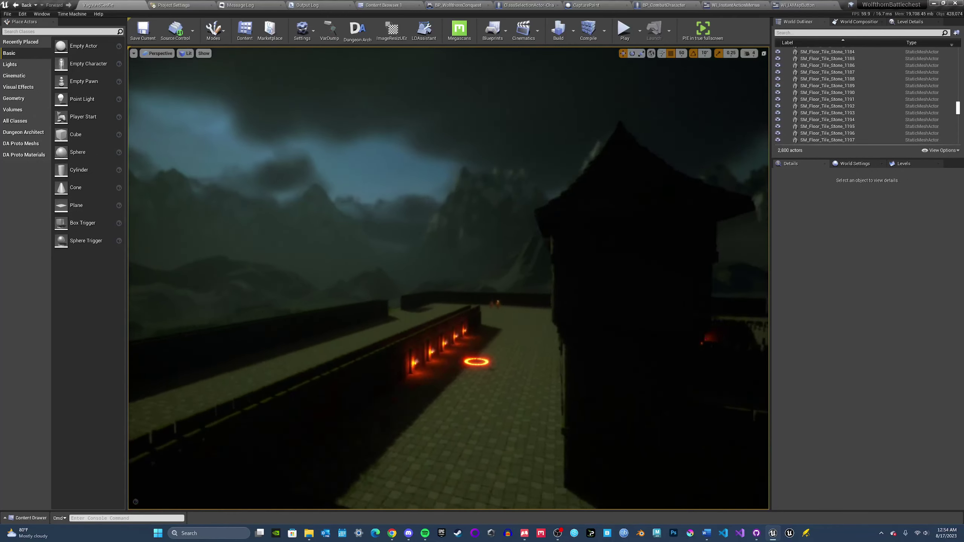
# - Continue past the class selection with the Warrior in full-screen play, and restore the viewport to its windowed size
pyautogui.press('F11')
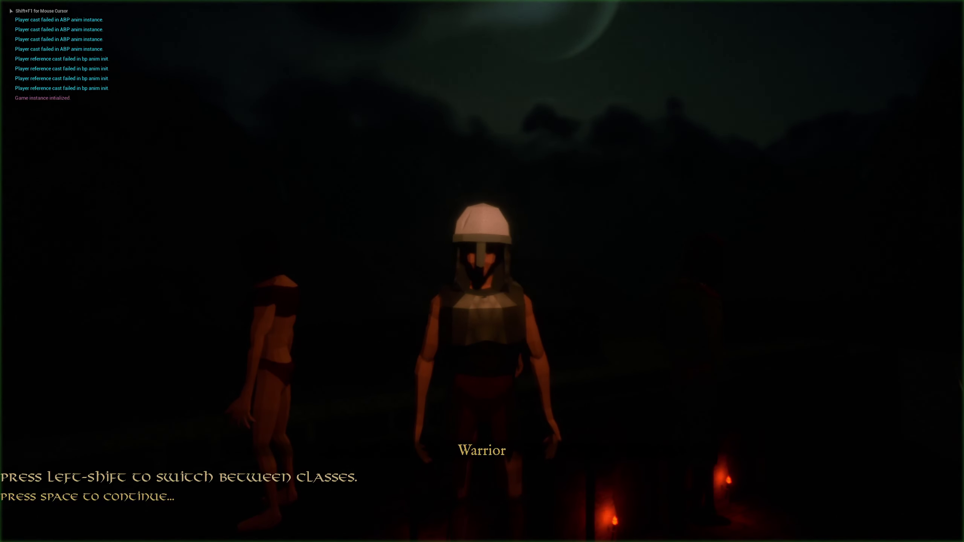
pyautogui.press('space')
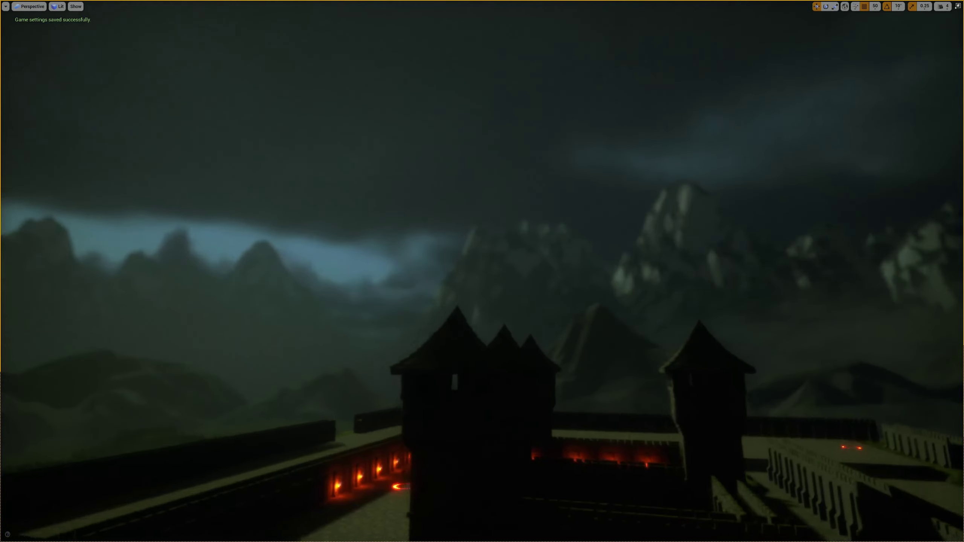
pyautogui.press('F11')
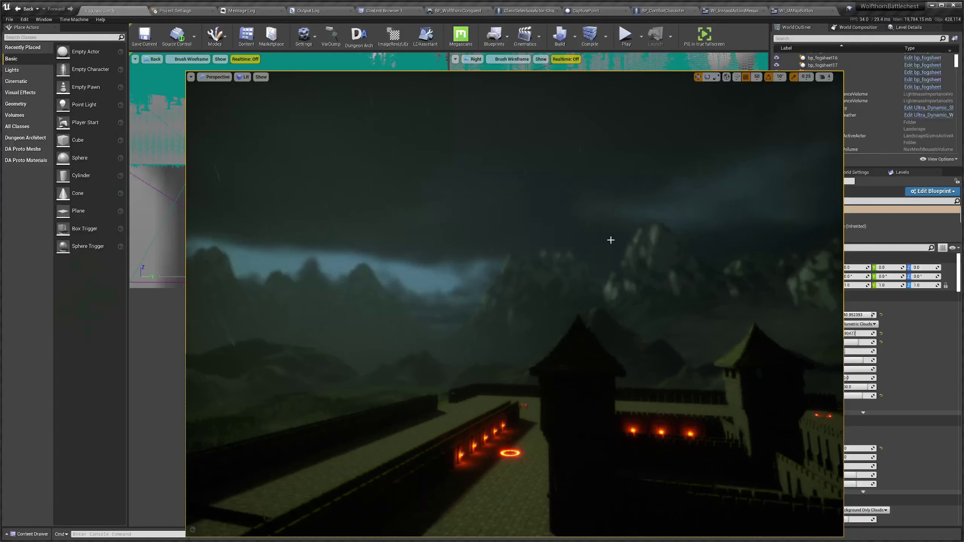
# - Try raising the Cloud Coverage of Ultra_Dynamic_Sky to about 1.77, check the sky, and undo the change
pyautogui.moveTo(848, 333); pyautogui.dragTo(860, 333)
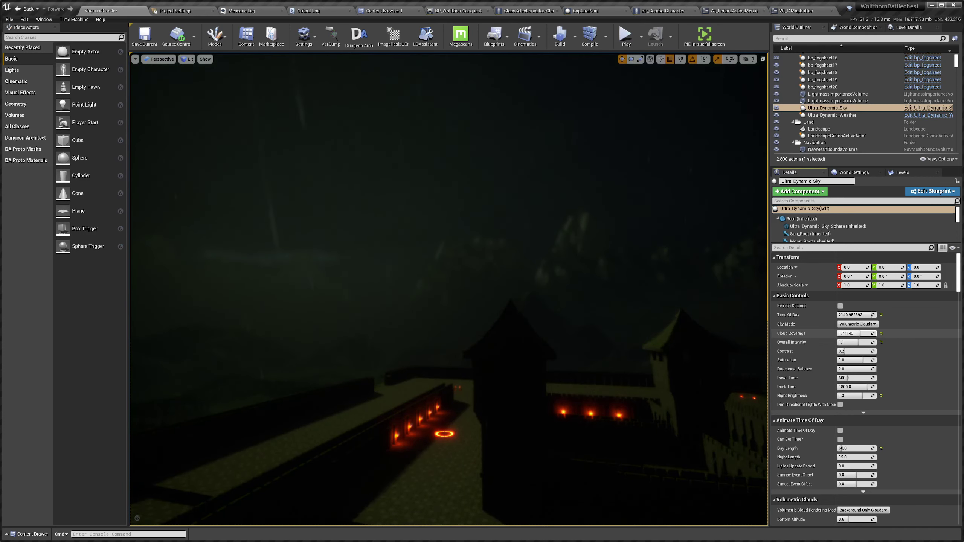
pyautogui.moveTo(737, 314); pyautogui.dragTo(614, 317, button='right')
pyautogui.hotkey('ctrl', 'z')
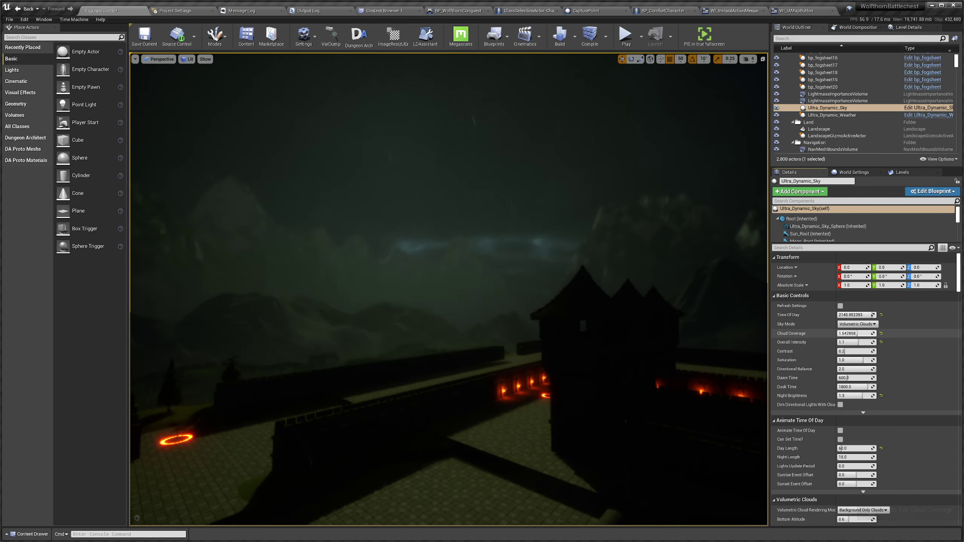
# - Try Cloud Coverage values down to about 1.01 on Ultra_Dynamic_Sky, comparing the sky by undoing and redoing the edits
pyautogui.moveTo(858, 334); pyautogui.dragTo(853, 333)
pyautogui.press('w')
pyautogui.moveTo(683, 327); pyautogui.dragTo(697, 328, button='right')
pyautogui.moveTo(853, 335); pyautogui.dragTo(845, 337)
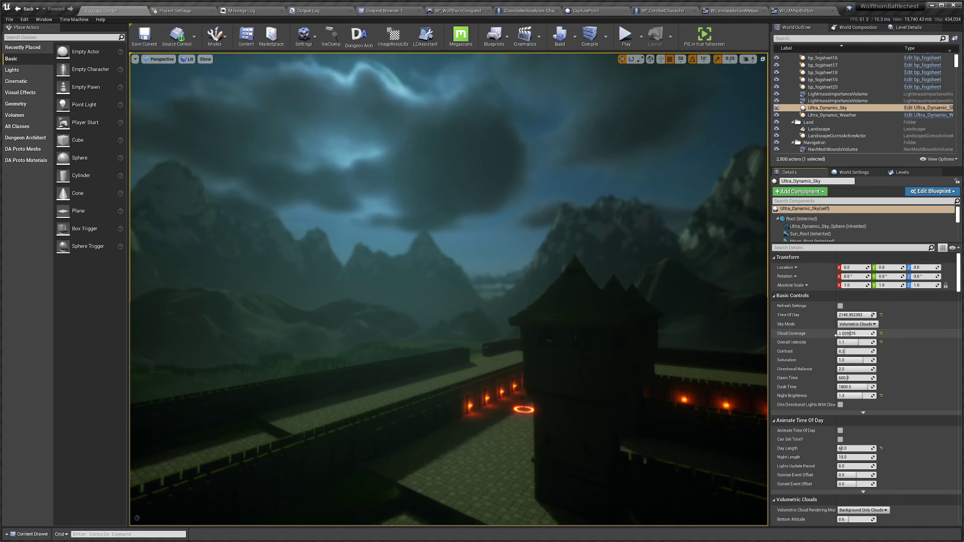
pyautogui.hotkey('ctrl', 'z')
pyautogui.moveTo(721, 329); pyautogui.dragTo(662, 306, button='right')
pyautogui.moveTo(521, 322); pyautogui.dragTo(520, 322, button='right')
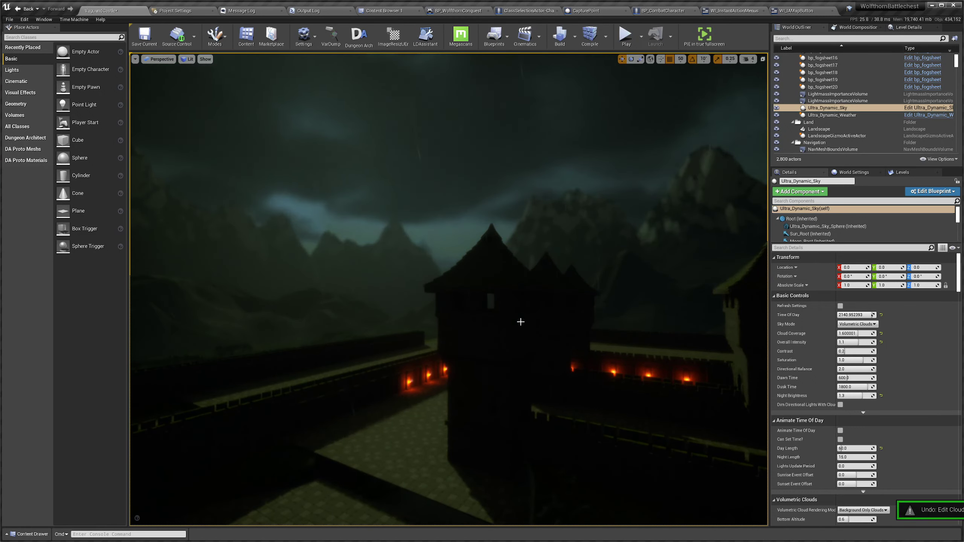
pyautogui.hotkey('ctrl', 'z')
pyautogui.hotkey('ctrl', 'y')
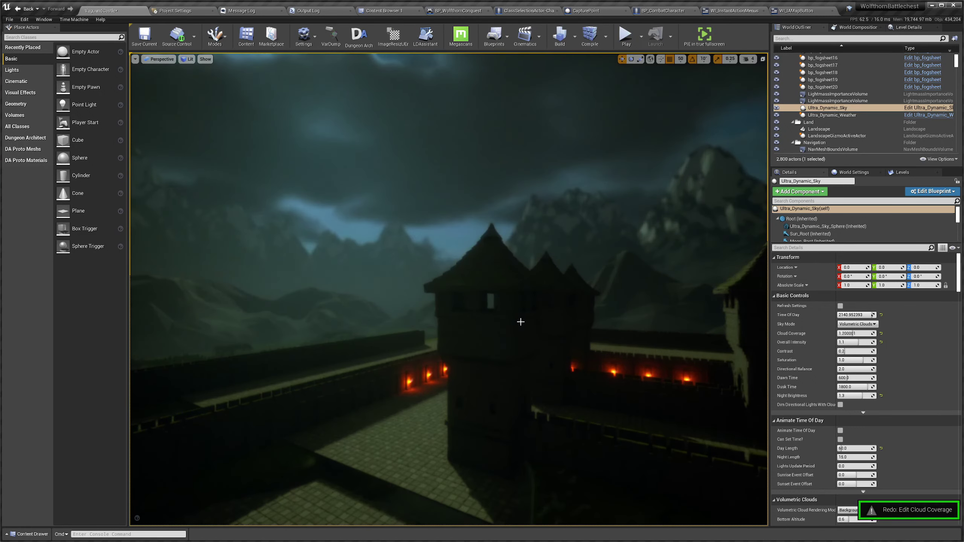
# - Take a screenshot of the stormy castle from the full-screen viewport, and leave the full-screen view
pyautogui.moveTo(520, 322)
pyautogui.mouseDown(button='right')
pyautogui.moveTo(518, 357)
pyautogui.moveTo(523, 316)
pyautogui.moveTo(531, 376)
pyautogui.moveTo(520, 314)
pyautogui.moveTo(539, 322)
pyautogui.moveTo(521, 328)
pyautogui.mouseUp(button='right')
pyautogui.press('F11')
pyautogui.press('s')
pyautogui.press('a')
pyautogui.press('a')
pyautogui.press('Print')
pyautogui.press('w')
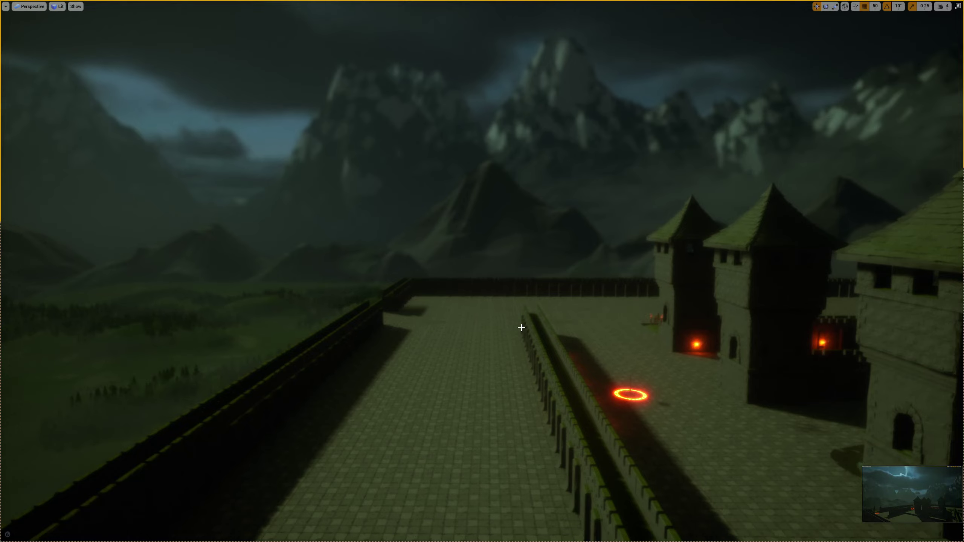
pyautogui.press('F11')
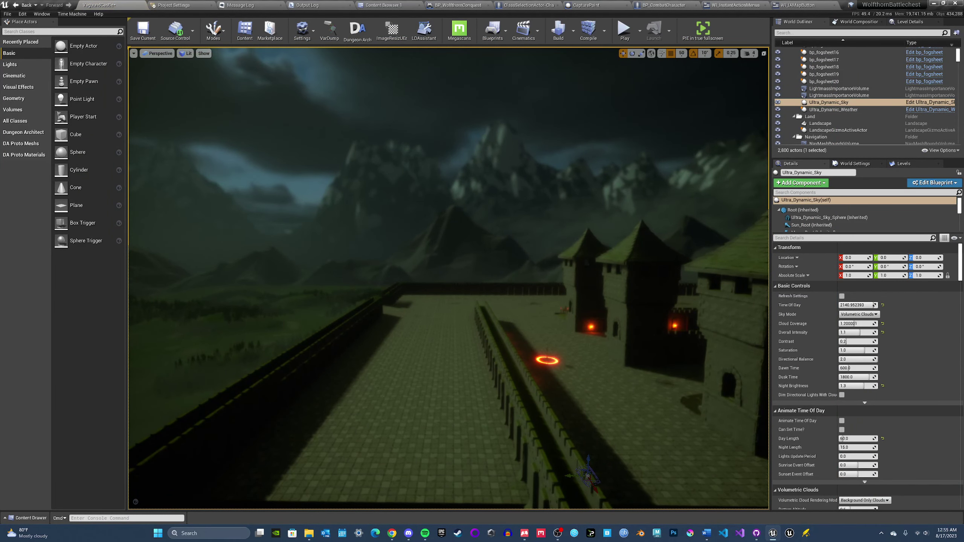
# - Set the Cloud Coverage of Ultra_Dynamic_Sky to 1.2
pyautogui.click(857, 324)
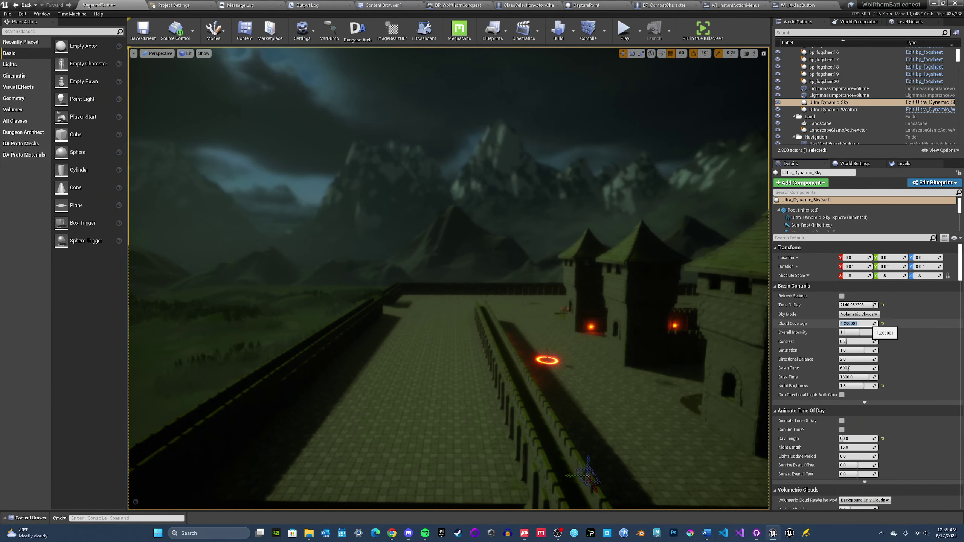
pyautogui.write('1.2')
pyautogui.press('Return')
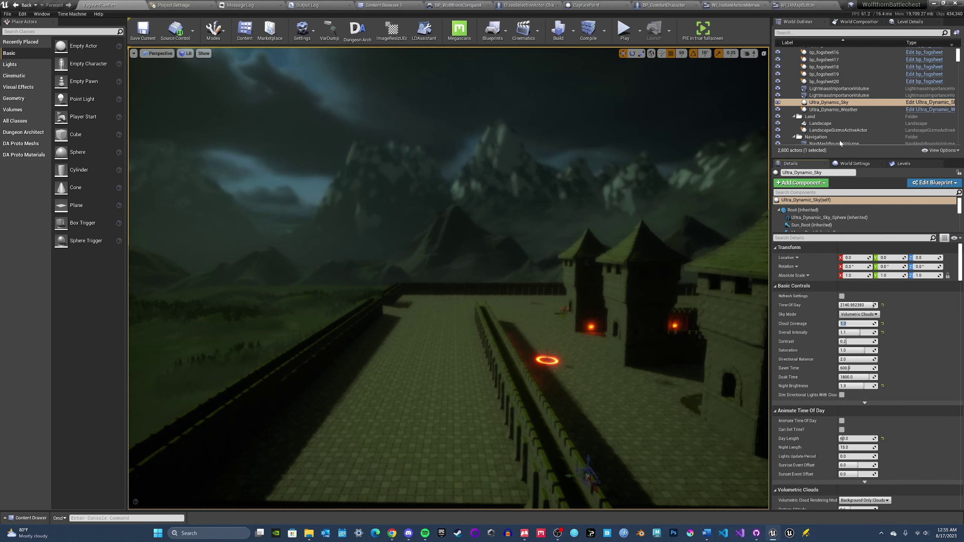
# - Deselect Ultra_Dynamic_Sky and save all changes to the level and project assets
pyautogui.keyDown('ctrl'); pyautogui.click(824, 103); pyautogui.keyUp('ctrl')
pyautogui.moveTo(624, 231)
pyautogui.mouseDown(button='right')
pyautogui.moveTo(653, 230)
pyautogui.moveTo(621, 236)
pyautogui.mouseUp(button='right')
pyautogui.press('w')
pyautogui.press('g')
pyautogui.press('g')
pyautogui.press('a')
pyautogui.moveTo(550, 250)
pyautogui.mouseDown(button='right')
pyautogui.moveTo(523, 243)
pyautogui.moveTo(538, 243)
pyautogui.moveTo(535, 253)
pyautogui.mouseUp(button='right')
pyautogui.hotkey('ctrl', 'space')
pyautogui.click(11, 14)
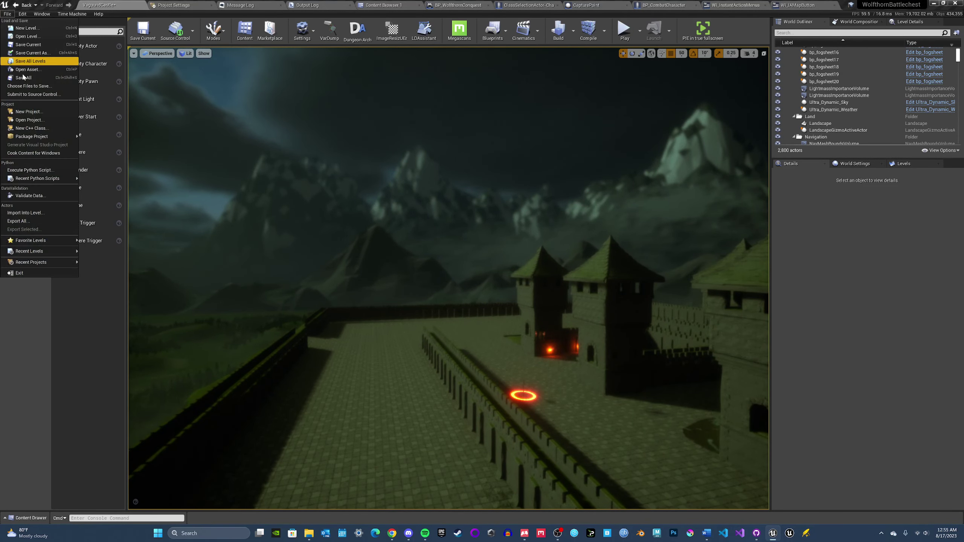
pyautogui.click(25, 74)
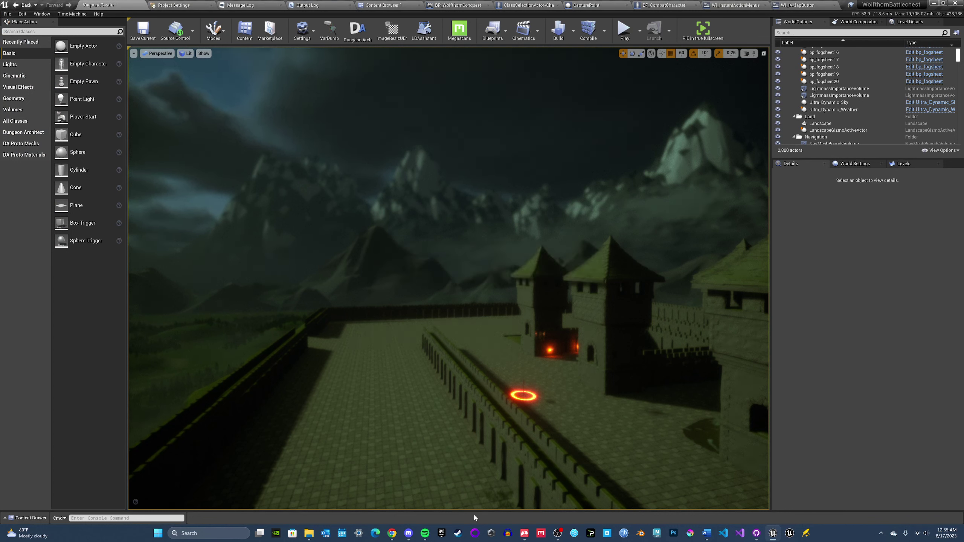
pyautogui.click(881, 533)
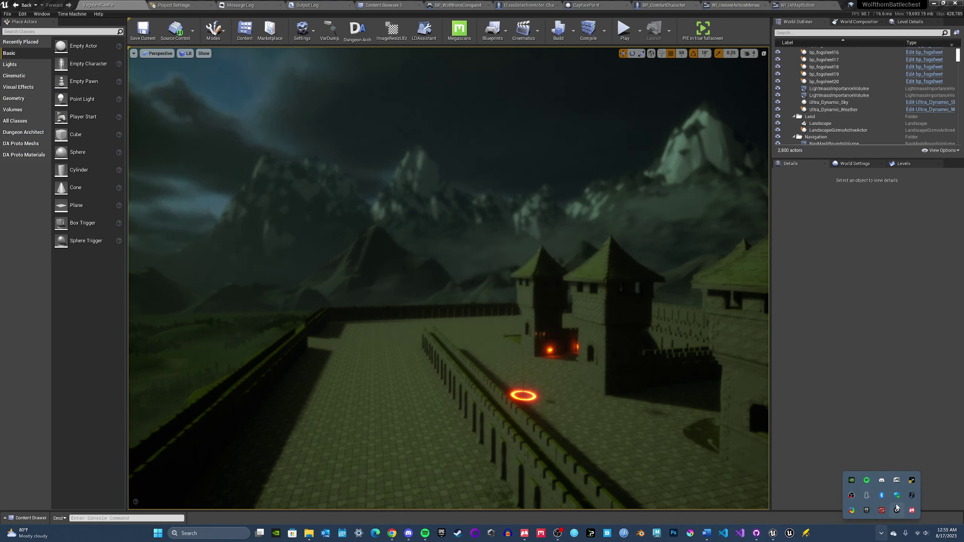
pyautogui.click(851, 510)
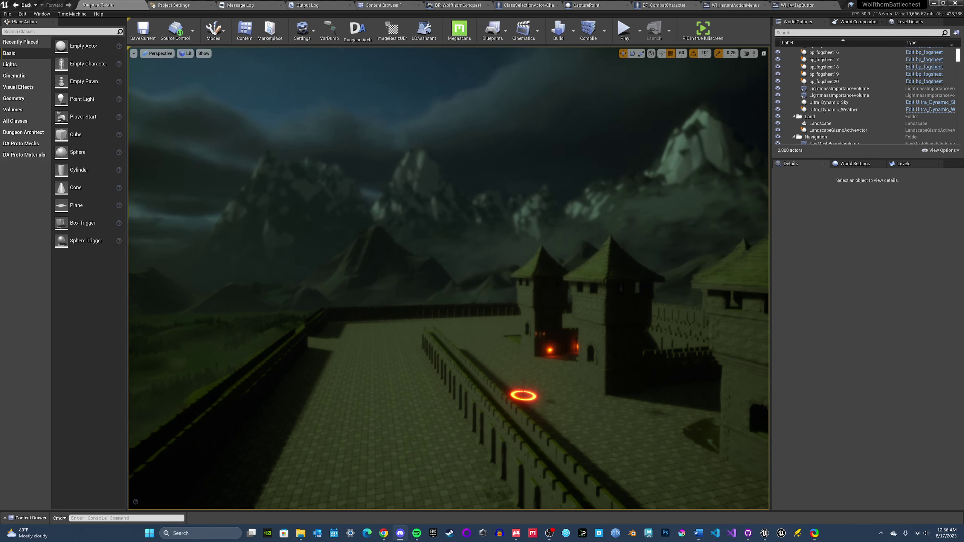
pyautogui.hotkey('alt', 'Tab')
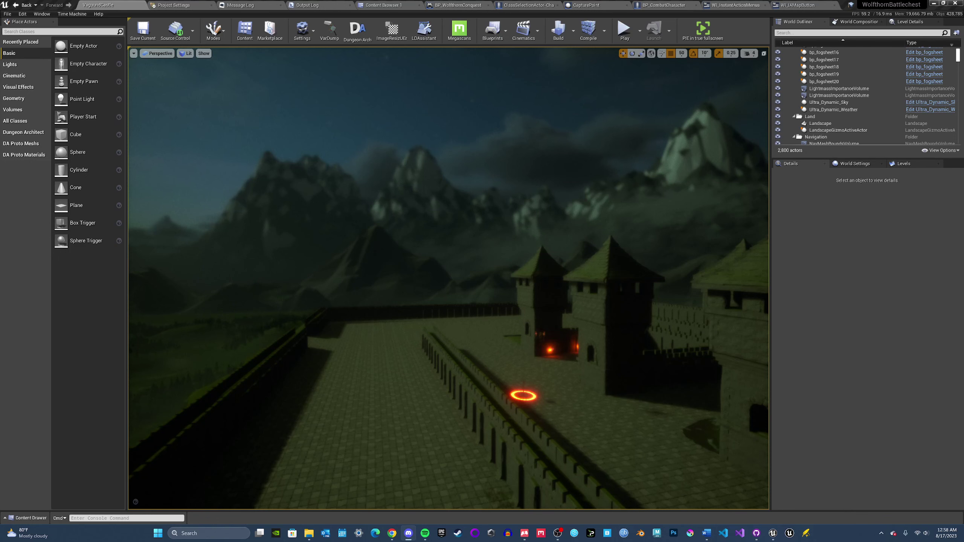
pyautogui.moveTo(523, 192); pyautogui.dragTo(513, 193, button='right')
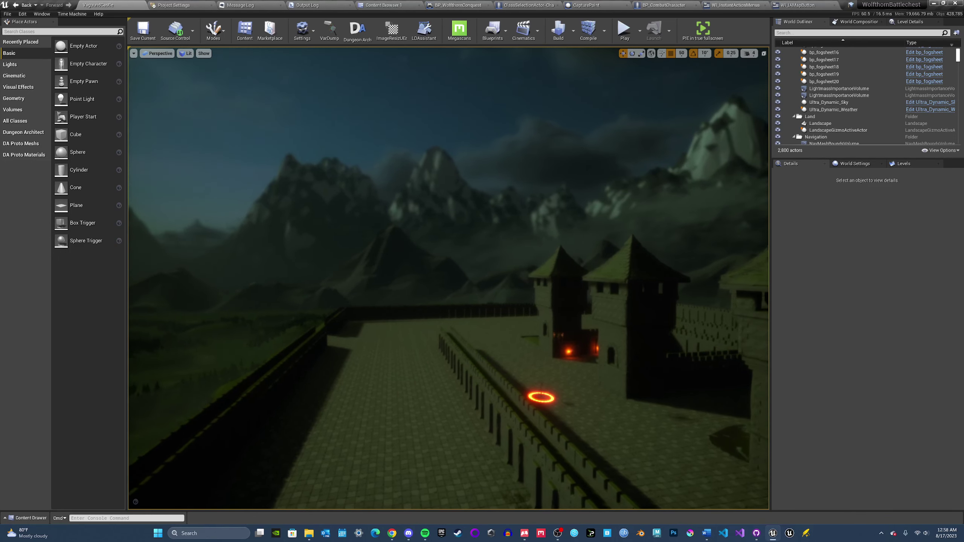
pyautogui.hotkey('alt', 'Tab')
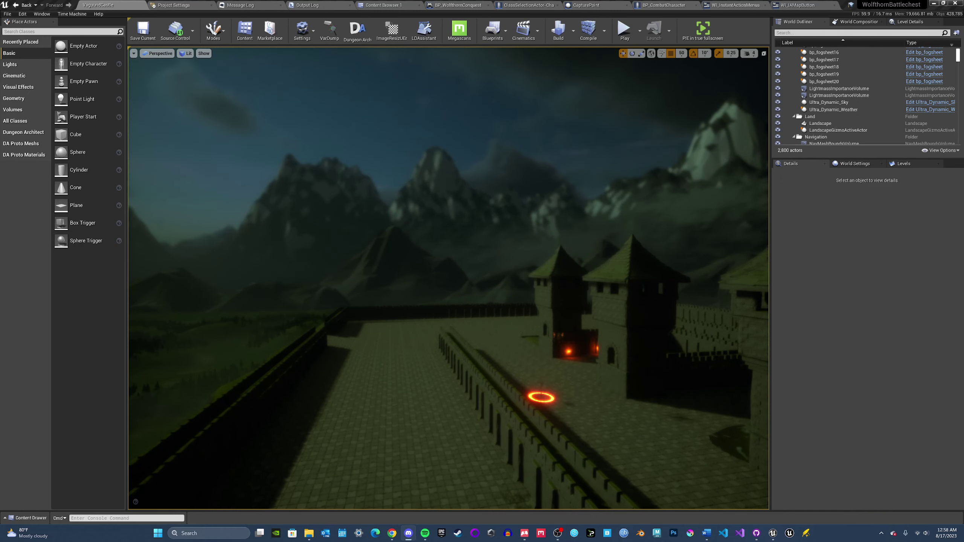
pyautogui.moveTo(616, 173); pyautogui.dragTo(613, 178, button='right')
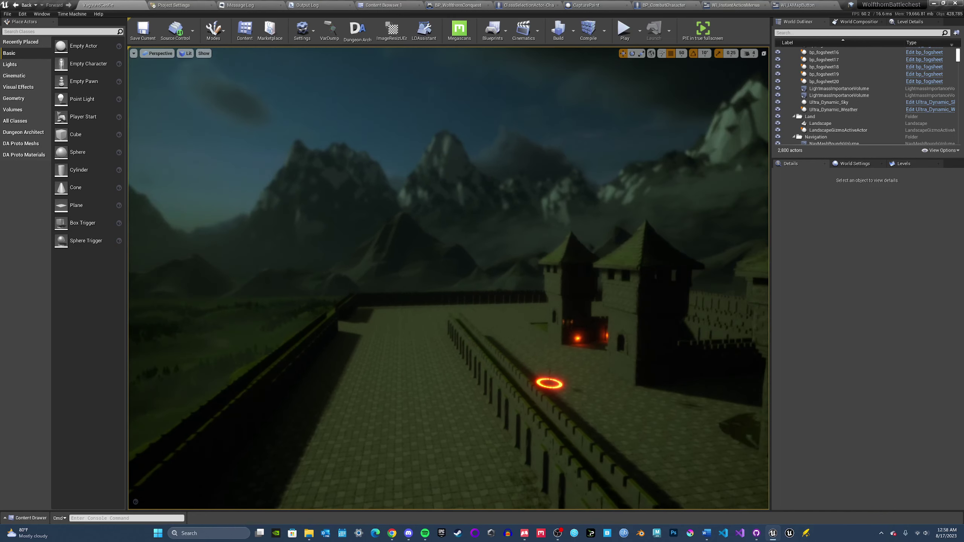
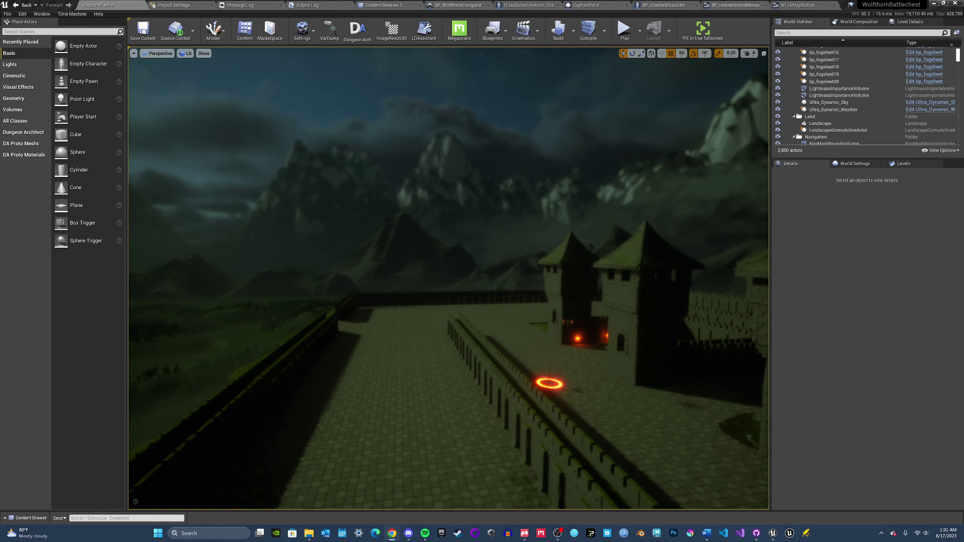
# - Take a full-screen screenshot of the castle towers against the snowy mountains
pyautogui.moveTo(639, 278); pyautogui.dragTo(727, 270, button='right')
pyautogui.moveTo(626, 275)
pyautogui.mouseDown(button='right')
pyautogui.moveTo(516, 271)
pyautogui.moveTo(645, 277)
pyautogui.moveTo(626, 276)
pyautogui.mouseUp(button='right')
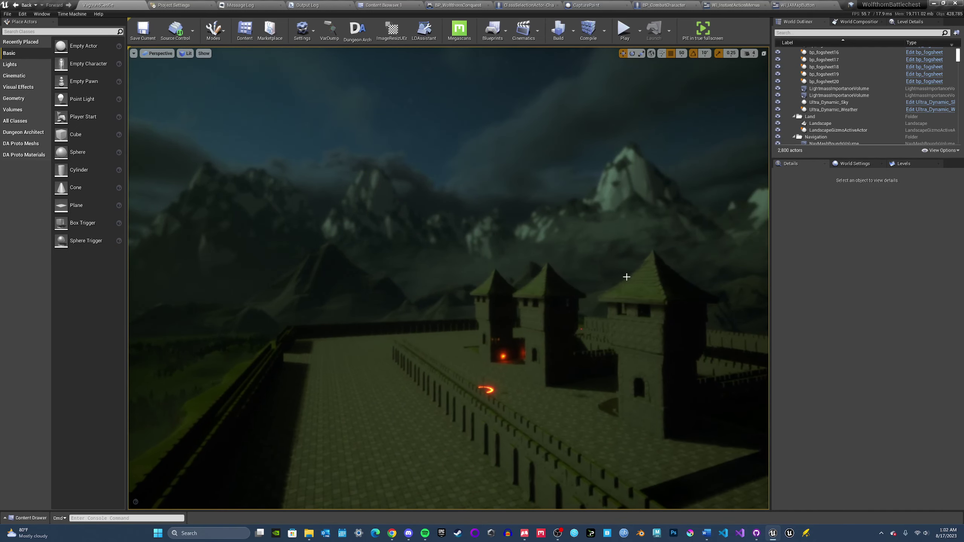
pyautogui.press('F11')
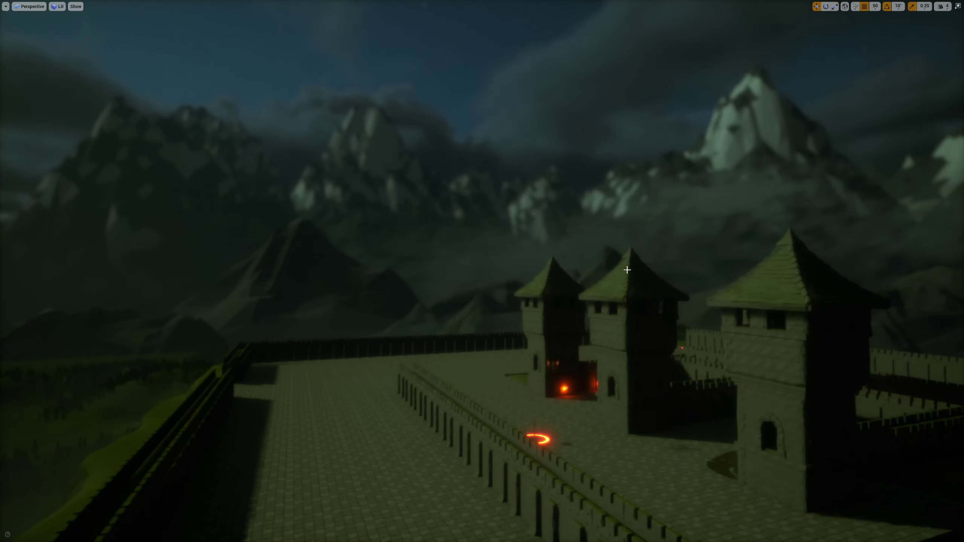
pyautogui.moveTo(626, 276); pyautogui.dragTo(694, 340, button='right')
pyautogui.press('Print')
# - Fly through the castle level in full screen with the editor overlays toggled, and leave the full-screen view
pyautogui.press('w')
pyautogui.press('a')
pyautogui.press('w')
pyautogui.press('s')
pyautogui.press('w')
pyautogui.press('s')
pyautogui.press('w')
pyautogui.press('s')
pyautogui.press('w')
pyautogui.press('w')
pyautogui.moveTo(548, 269)
pyautogui.mouseDown(button='right')
pyautogui.moveTo(537, 270)
pyautogui.moveTo(621, 269)
pyautogui.moveTo(591, 277)
pyautogui.moveTo(616, 277)
pyautogui.moveTo(500, 270)
pyautogui.moveTo(562, 285)
pyautogui.moveTo(535, 276)
pyautogui.moveTo(553, 272)
pyautogui.mouseUp(button='right')
pyautogui.press('w')
pyautogui.press('d')
pyautogui.press('g')
pyautogui.press('g')
pyautogui.press('s')
pyautogui.press('a')
pyautogui.press('w')
pyautogui.press('g')
pyautogui.press('w')
pyautogui.press('F11')
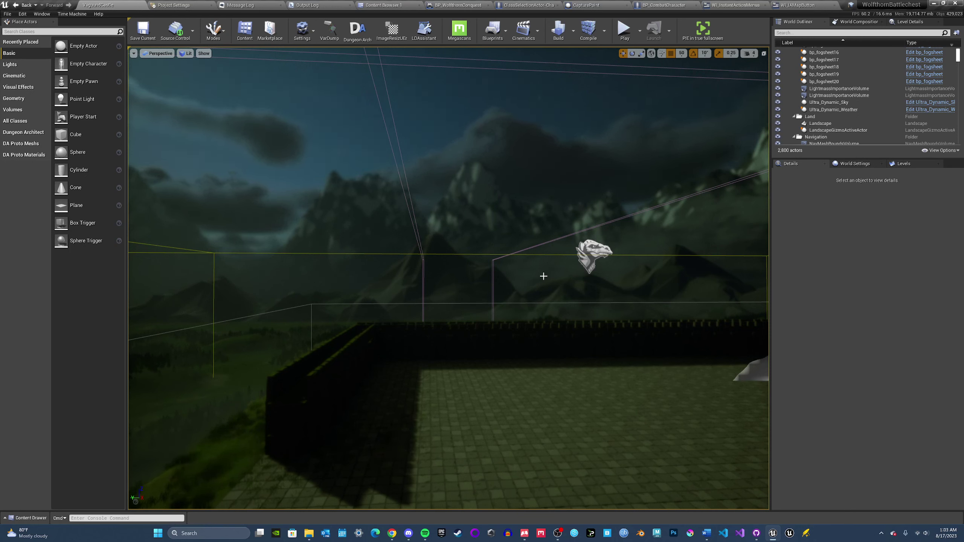
# - Hide the editor overlays and look over the castle's tower, outer wall, and mountain backdrop
pyautogui.moveTo(539, 253); pyautogui.dragTo(702, 290, button='right')
pyautogui.press('w')
pyautogui.press('g')
pyautogui.press('w')
pyautogui.moveTo(633, 284); pyautogui.dragTo(645, 285, button='right')
pyautogui.moveTo(448, 277); pyautogui.dragTo(338, 274, button='right')
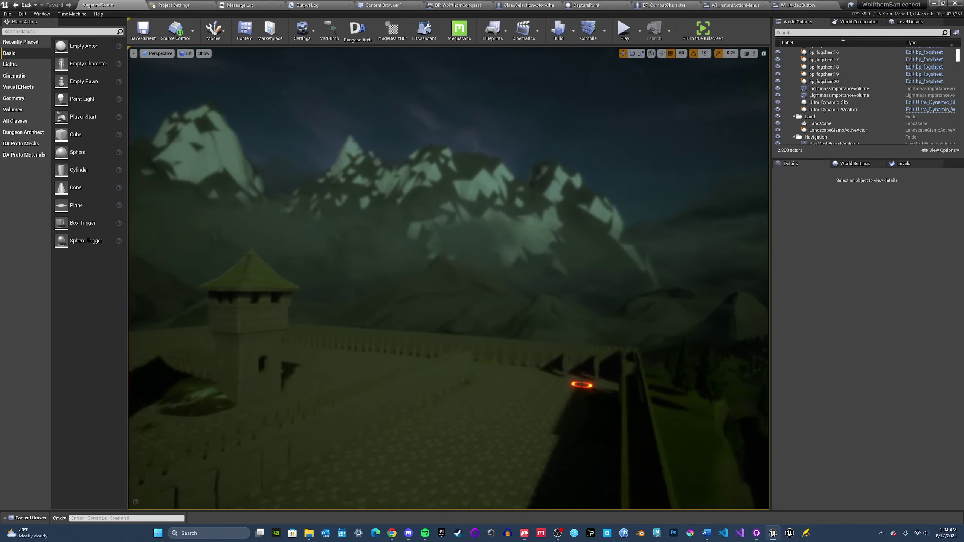
# - Look over the castle's paved courtyard, towers, and outer walls against the mountain backdrop
pyautogui.moveTo(572, 278); pyautogui.dragTo(572, 278, button='right')
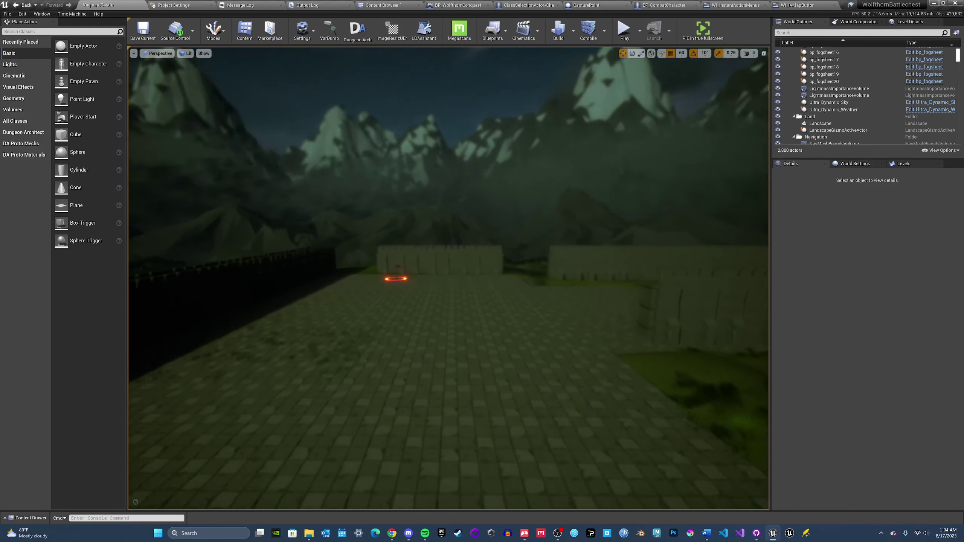
pyautogui.click(492, 314)
pyautogui.click(490, 307)
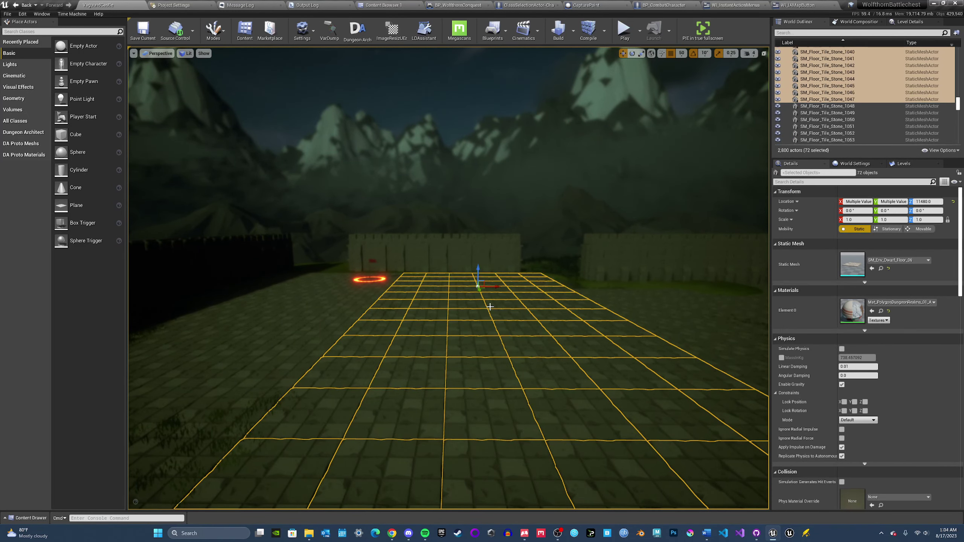
pyautogui.press('Escape')
pyautogui.moveTo(452, 293); pyautogui.dragTo(531, 300, button='right')
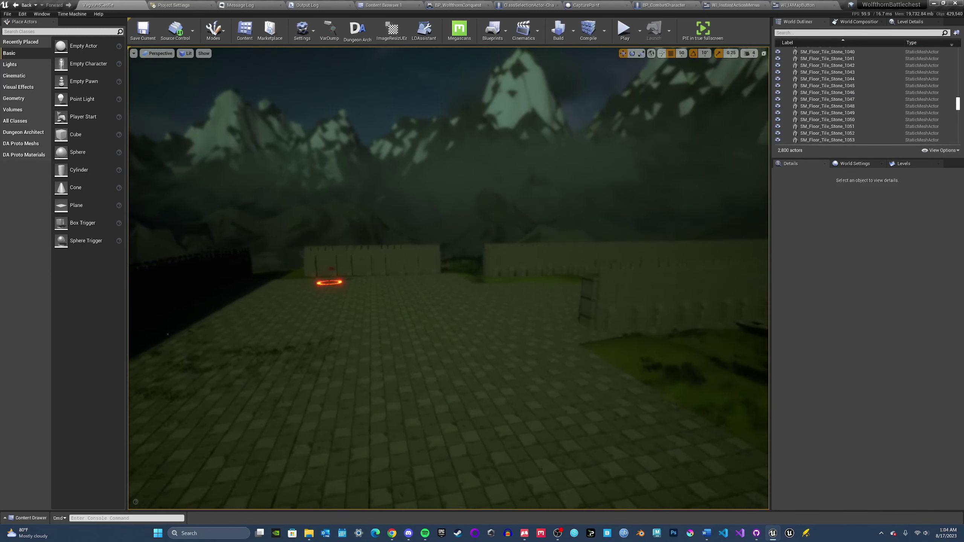
pyautogui.press('g')
pyautogui.press('g')
pyautogui.moveTo(452, 292); pyautogui.dragTo(470, 251, button='right')
pyautogui.moveTo(436, 279); pyautogui.dragTo(421, 279, button='right')
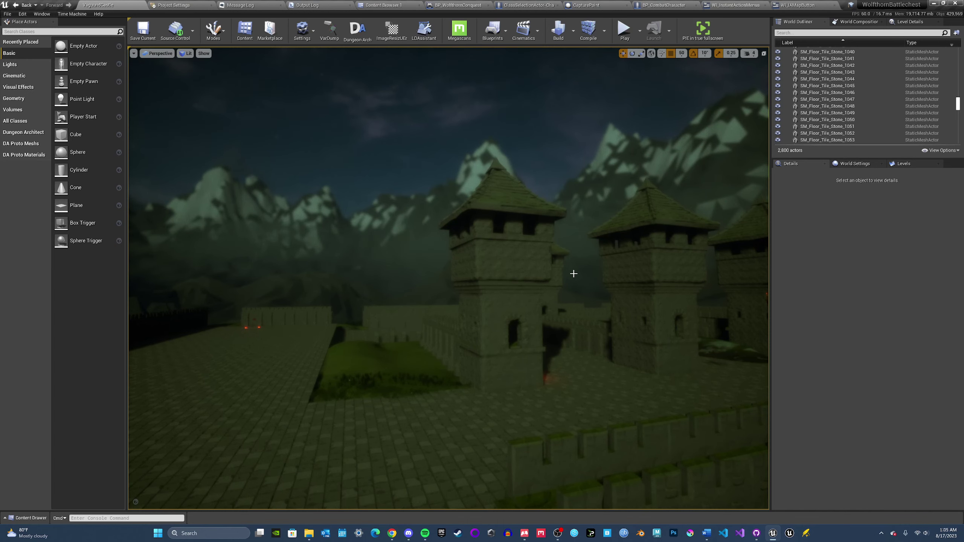
pyautogui.moveTo(448, 278); pyautogui.dragTo(599, 255, button='right')
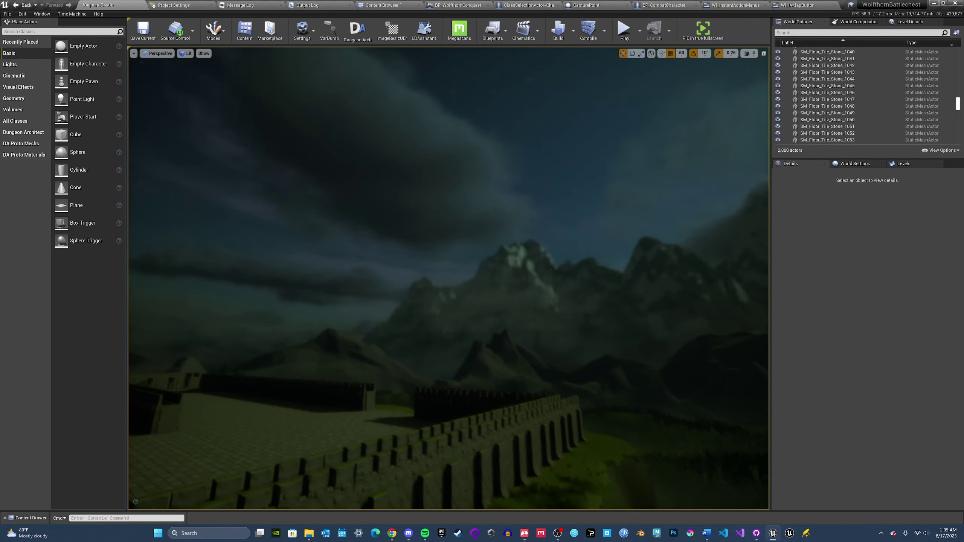
pyautogui.moveTo(478, 270); pyautogui.dragTo(436, 271, button='right')
# - Apply the Thunderstorm weather preset to Ultra_Dynamic_Weather
pyautogui.click(578, 229)
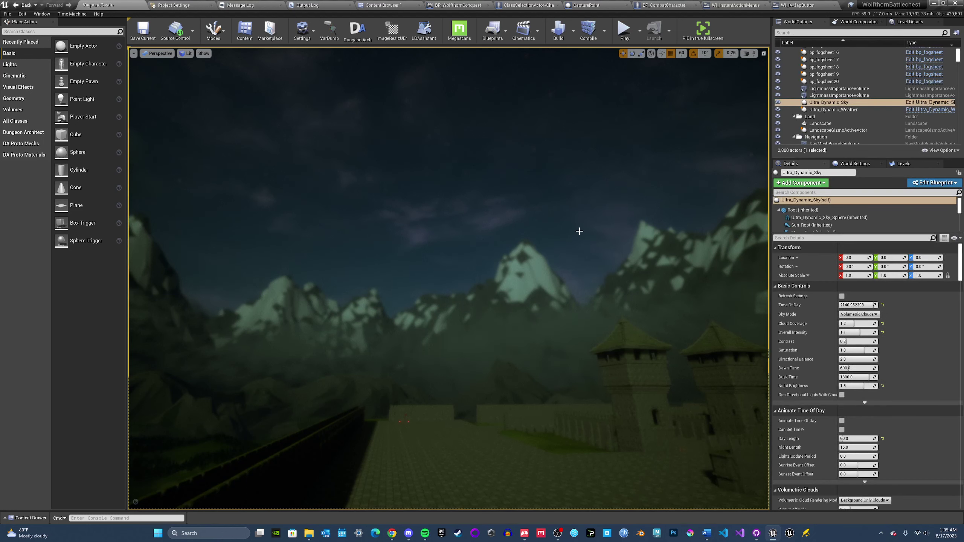
pyautogui.moveTo(579, 228); pyautogui.dragTo(626, 262, button='right')
pyautogui.click(855, 110)
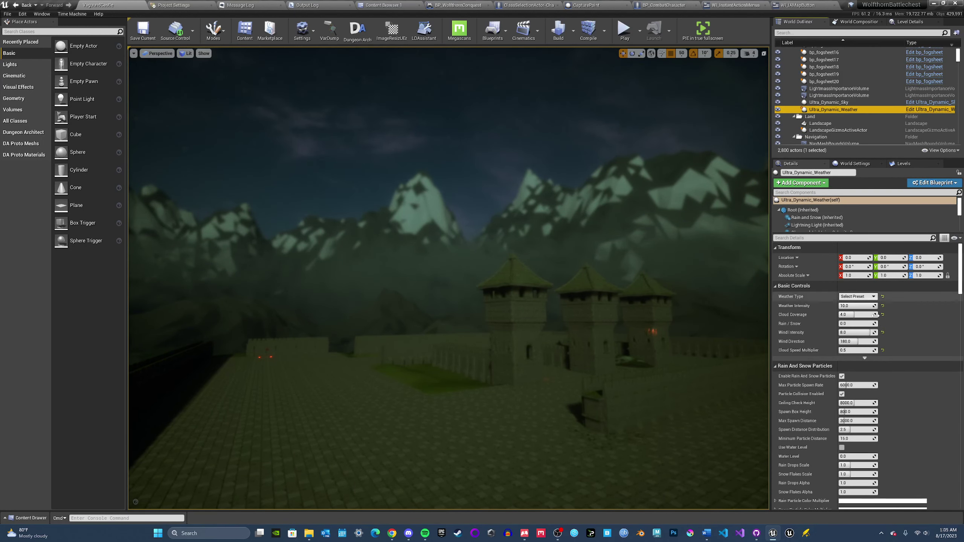
pyautogui.click(863, 296)
pyautogui.click(862, 296)
pyautogui.click(864, 296)
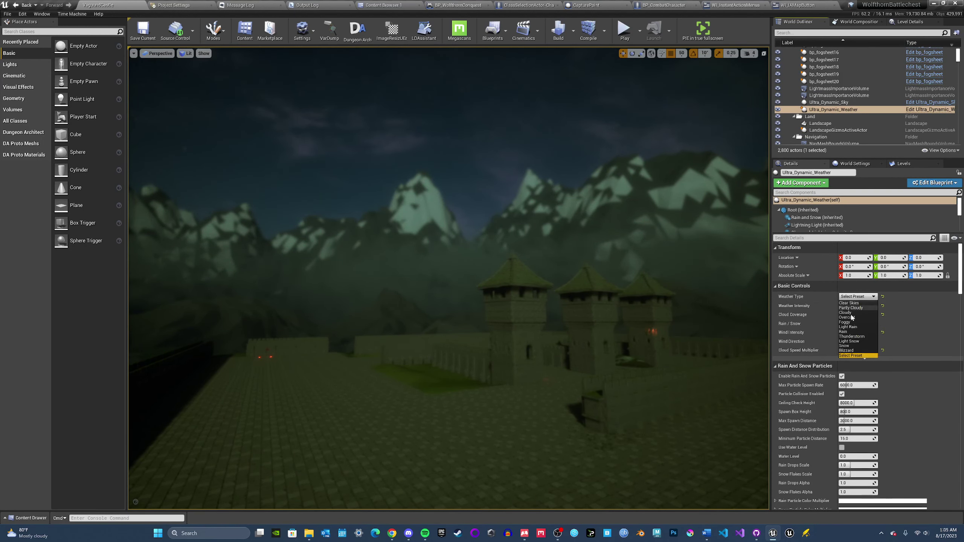
pyautogui.click(857, 336)
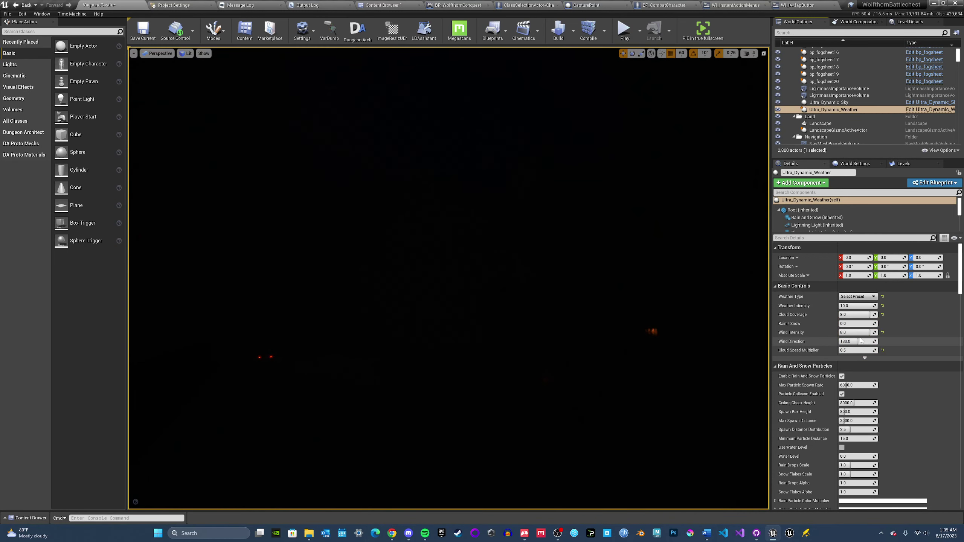
# - Set the Cloud Coverage of Ultra_Dynamic_Weather to 5.2
pyautogui.click(854, 305)
pyautogui.moveTo(853, 314); pyautogui.dragTo(844, 314)
pyautogui.moveTo(489, 266); pyautogui.dragTo(473, 285, button='right')
pyautogui.click(866, 315)
pyautogui.write('6')
pyautogui.press('Return')
pyautogui.moveTo(863, 315); pyautogui.dragTo(858, 315)
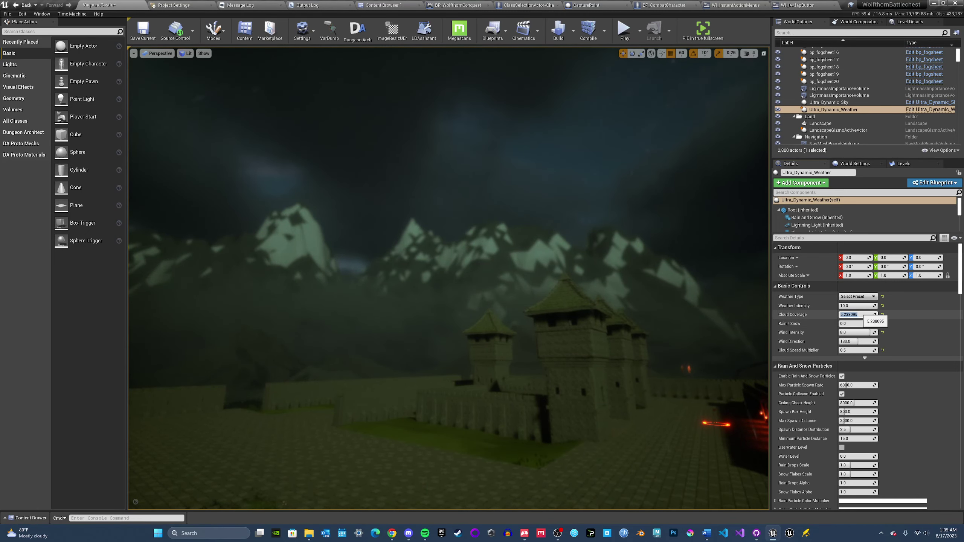
pyautogui.write('5.2')
pyautogui.press('Return')
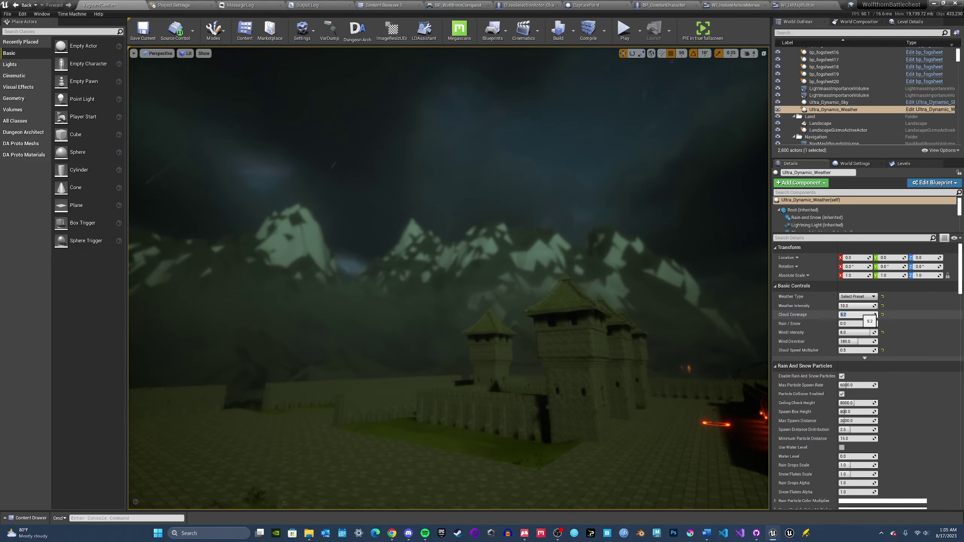
# - Check the stormy sky above the towers and deselect Ultra_Dynamic_Weather
pyautogui.press('d')
pyautogui.moveTo(491, 306); pyautogui.dragTo(465, 306, button='right')
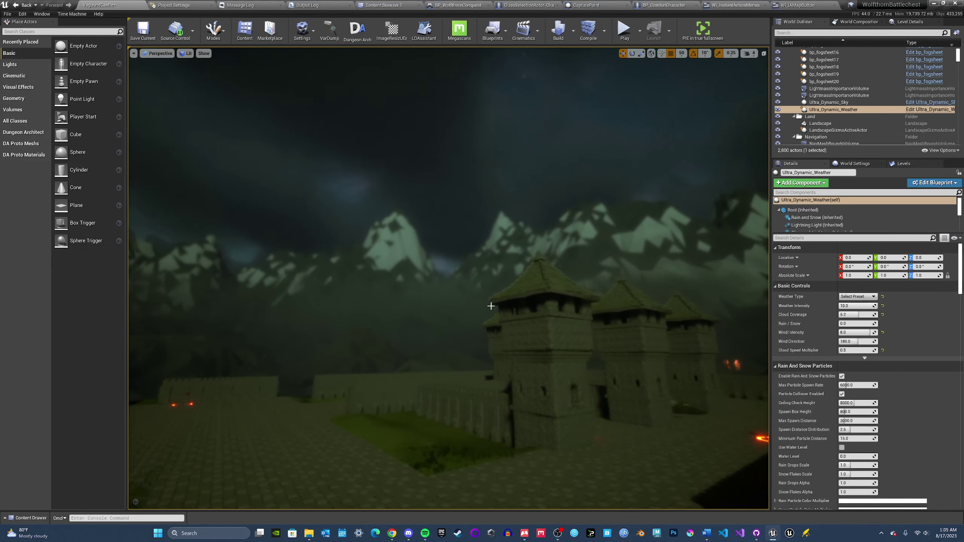
pyautogui.keyDown('ctrl'); pyautogui.click(540, 179); pyautogui.keyUp('ctrl')
pyautogui.moveTo(540, 179); pyautogui.dragTo(584, 156, button='right')
pyautogui.click(845, 110)
pyautogui.keyDown('ctrl'); pyautogui.click(845, 112); pyautogui.keyUp('ctrl')
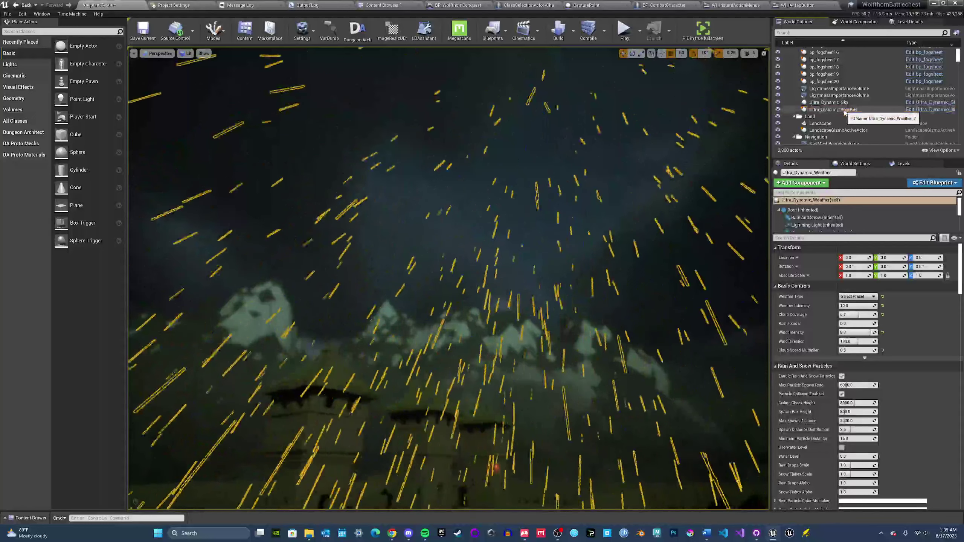
# - Examine the stormy lighting across the castle by flying around its towers, walls, and walkway
pyautogui.press('d')
pyautogui.moveTo(531, 243); pyautogui.dragTo(326, 259, button='right')
pyautogui.press('w')
pyautogui.press('s')
pyautogui.press('s')
pyautogui.press('a')
pyautogui.moveTo(550, 233); pyautogui.dragTo(645, 218, button='right')
pyautogui.press('a')
pyautogui.moveTo(421, 249); pyautogui.dragTo(552, 230, button='right')
pyautogui.press('d')
# - Save all changes to the level with the new storm weather
pyautogui.hotkey('ctrl', 'space')
pyautogui.hotkey('ctrl', 'space')
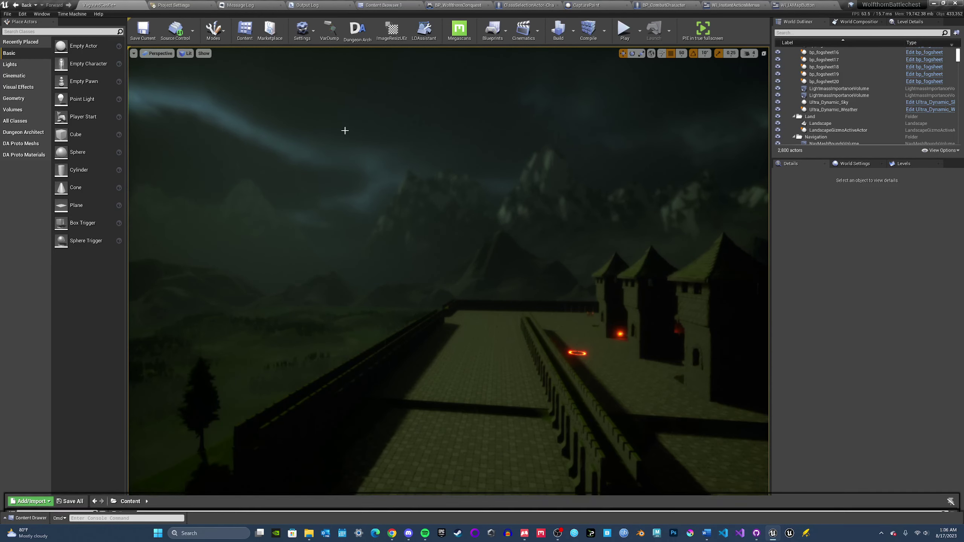
pyautogui.click(8, 14)
pyautogui.click(24, 78)
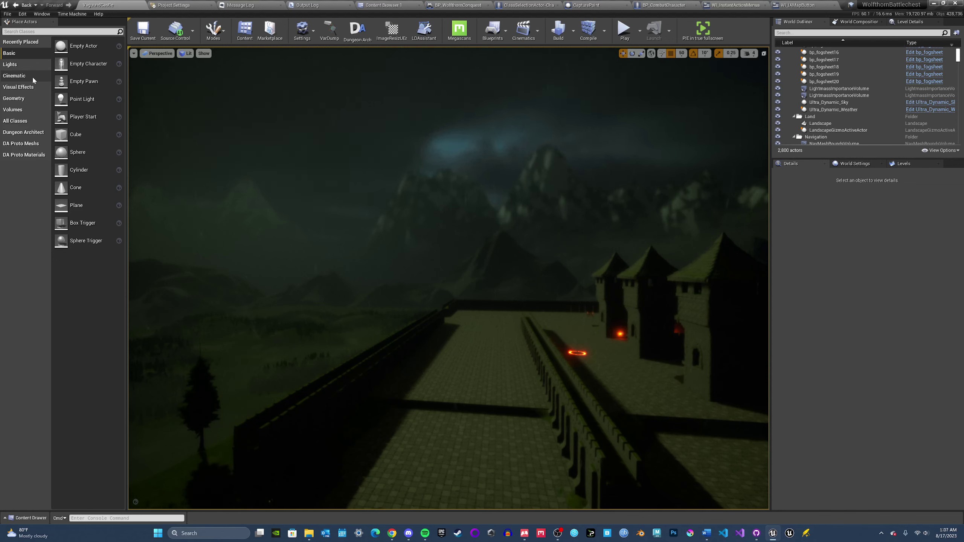
# - Inspect the castle's outer wall corner, wall walkway, and surrounding valley under the storm clouds
pyautogui.moveTo(257, 114); pyautogui.dragTo(279, 115, button='right')
pyautogui.press('w')
pyautogui.moveTo(343, 181); pyautogui.dragTo(423, 183, button='right')
pyautogui.press('w')
pyautogui.moveTo(303, 183); pyautogui.dragTo(336, 211, button='right')
pyautogui.press('g')
pyautogui.press('w')
pyautogui.press('g')
pyautogui.press('w')
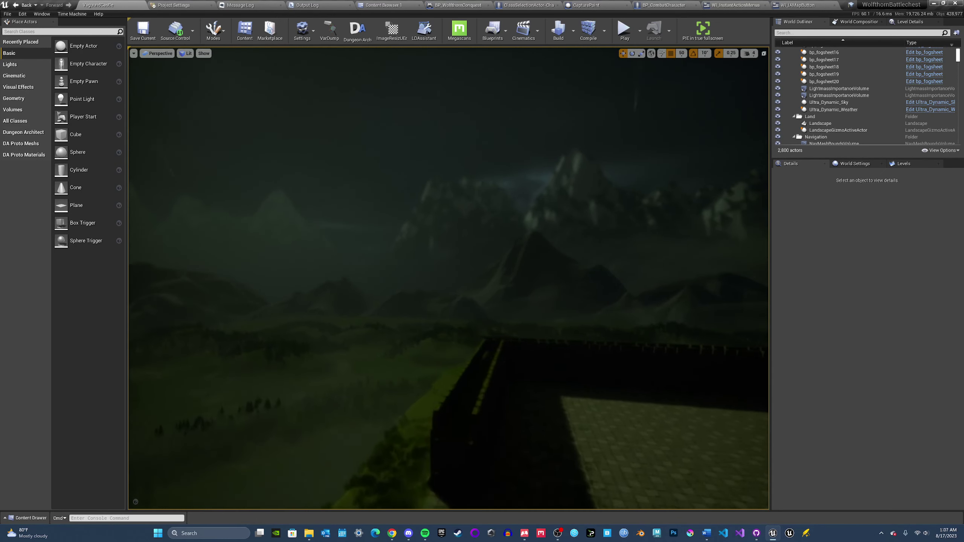
pyautogui.moveTo(343, 211); pyautogui.dragTo(342, 211, button='right')
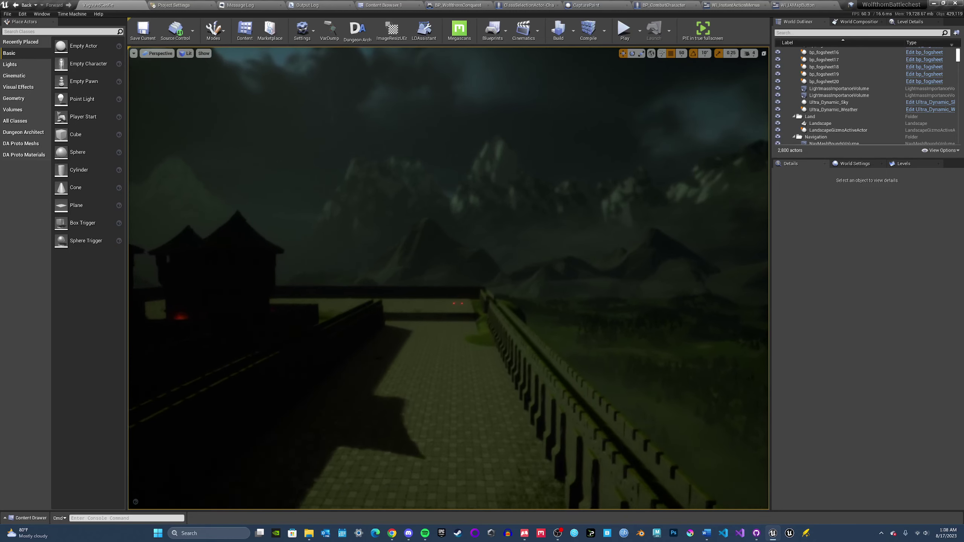
pyautogui.moveTo(366, 338); pyautogui.dragTo(365, 338, button='right')
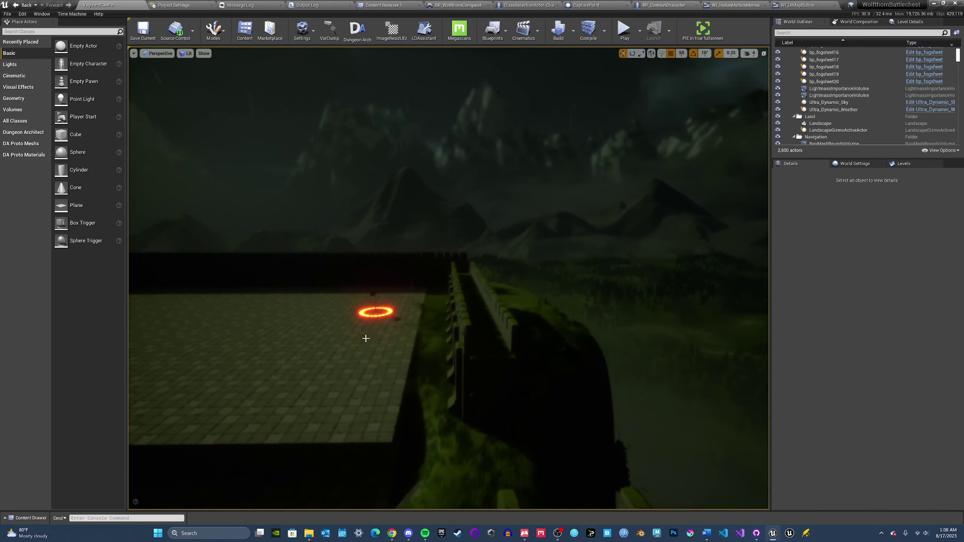
# - Examine the stone floor sections around the capture ring and the long walkway beside the towers, leaving nothing selected
pyautogui.click(421, 322)
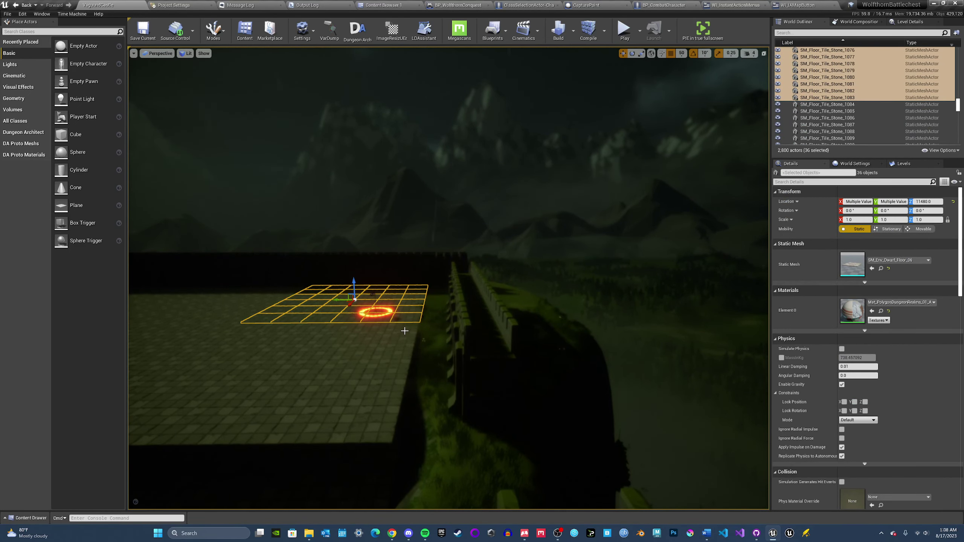
pyautogui.press('Escape')
pyautogui.moveTo(398, 296); pyautogui.dragTo(418, 303, button='right')
pyautogui.rightClick(527, 385)
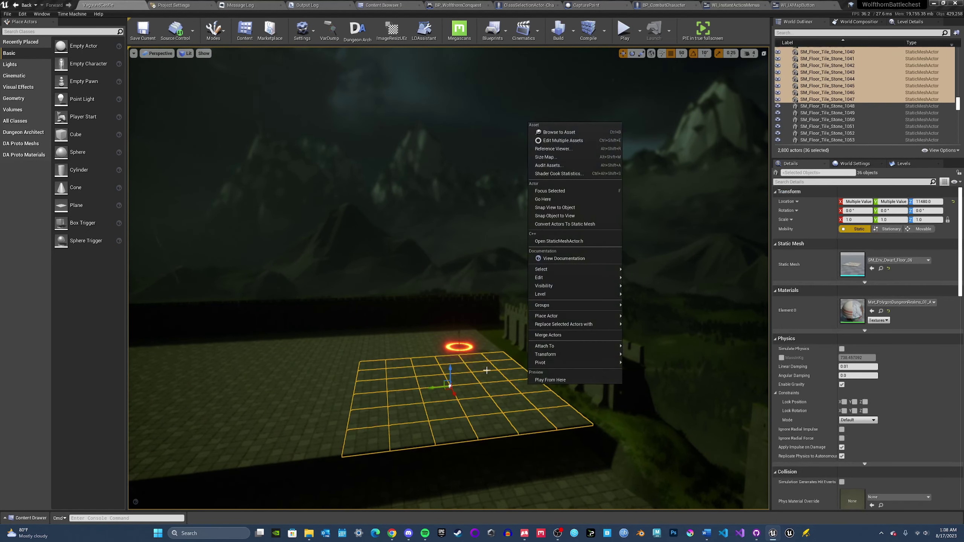
pyautogui.press('Escape')
pyautogui.press('Escape')
pyautogui.moveTo(415, 366); pyautogui.dragTo(370, 351, button='right')
pyautogui.press('w')
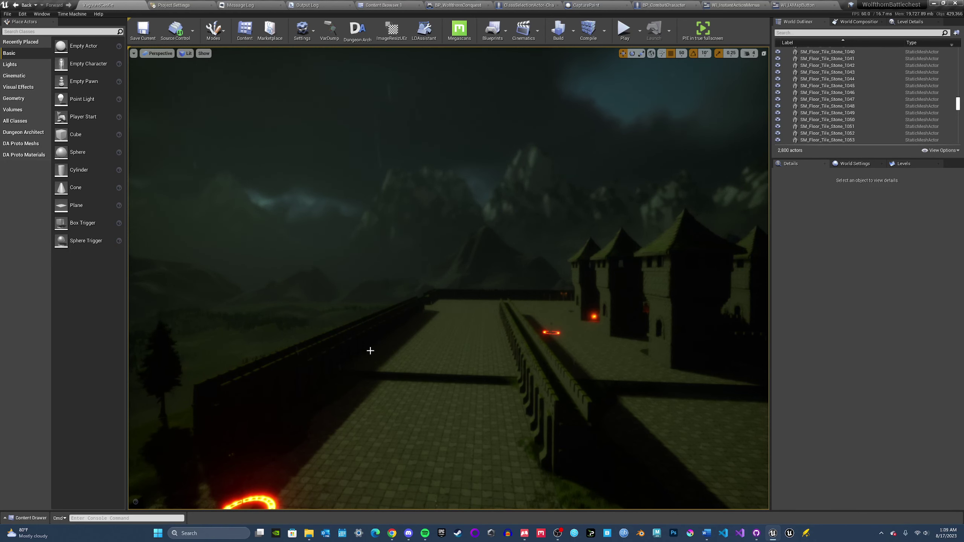
pyautogui.click(496, 368)
pyautogui.press('Escape')
pyautogui.moveTo(497, 359); pyautogui.dragTo(505, 341, button='right')
pyautogui.press('w')
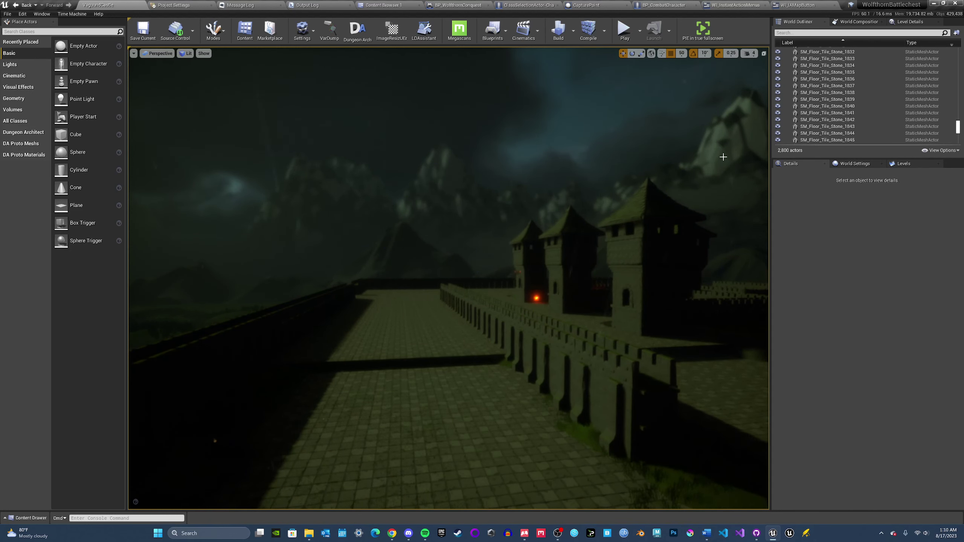
# - Save all level and project changes again, and briefly check the project's content folders
pyautogui.click(13, 15)
pyautogui.click(36, 80)
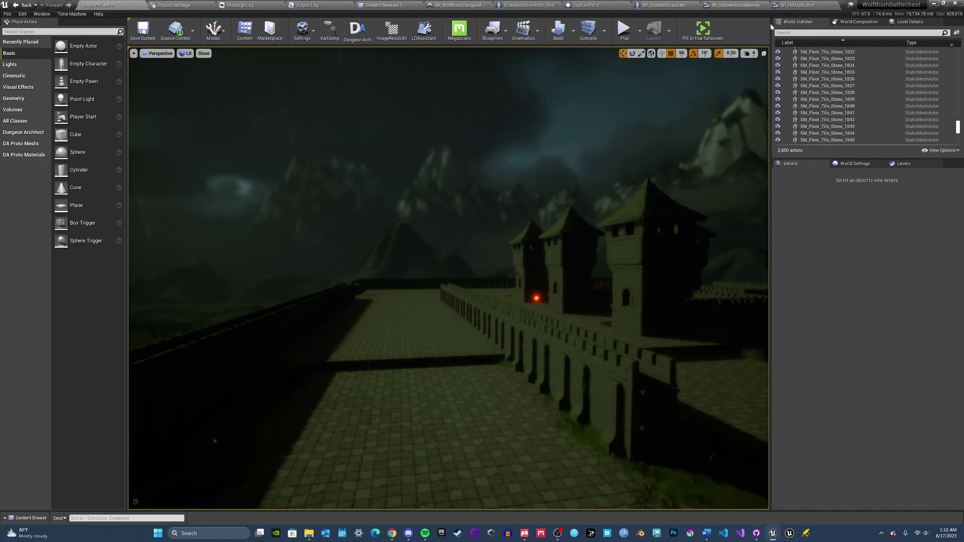
pyautogui.click(27, 517)
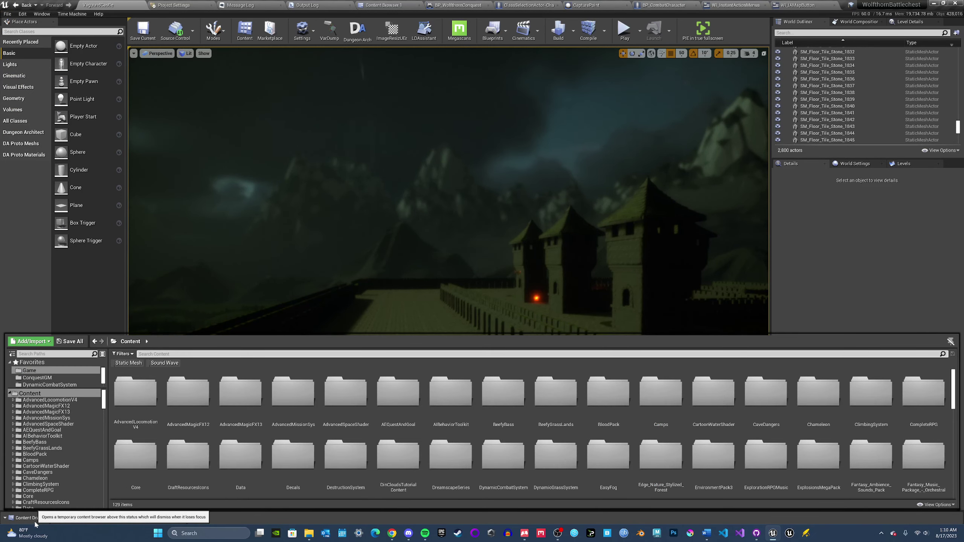
pyautogui.click(35, 521)
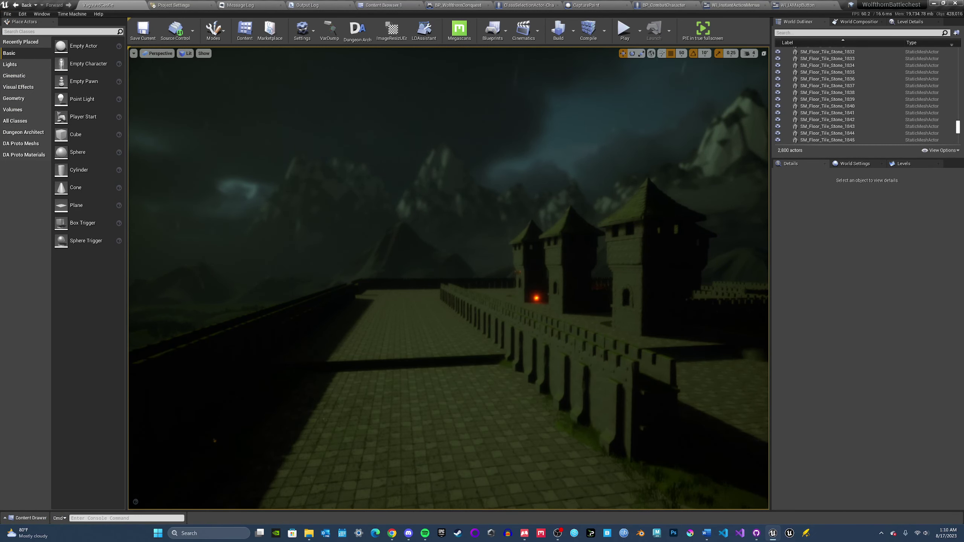